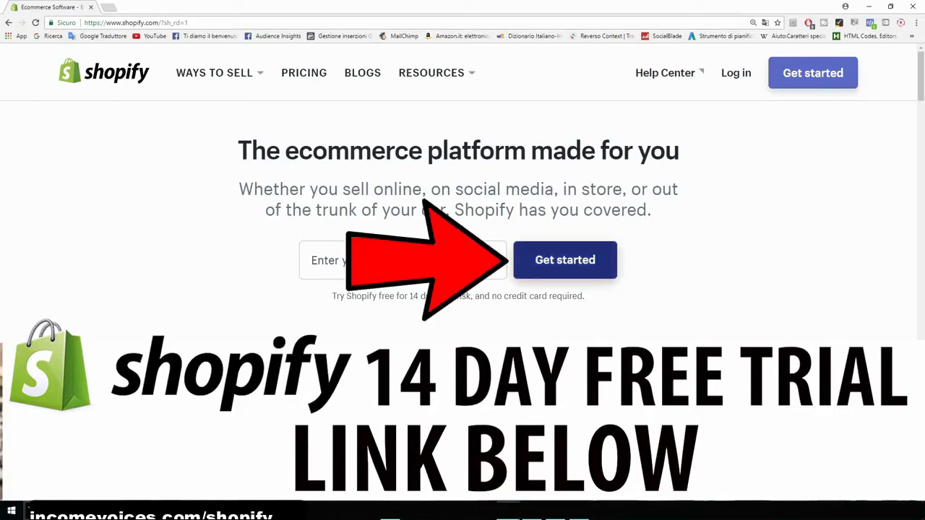
- Start the free trial sign-up and fill in the account e-mail address and password
left_click(565, 260)
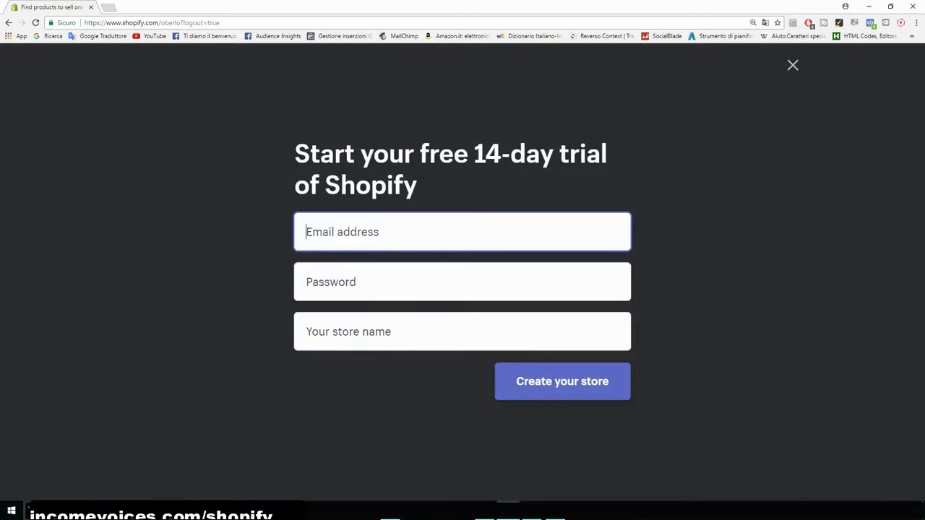
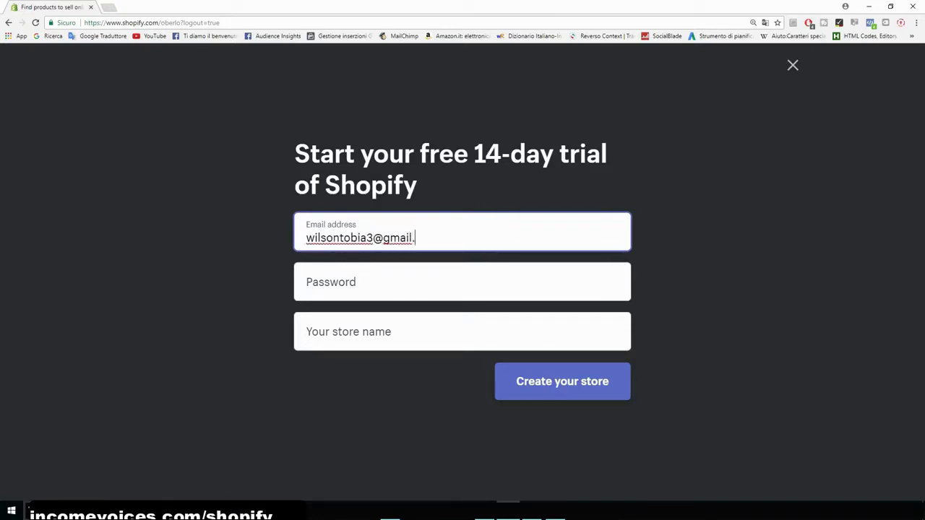
key("Tab")
type("••••••••")
key("Tab")
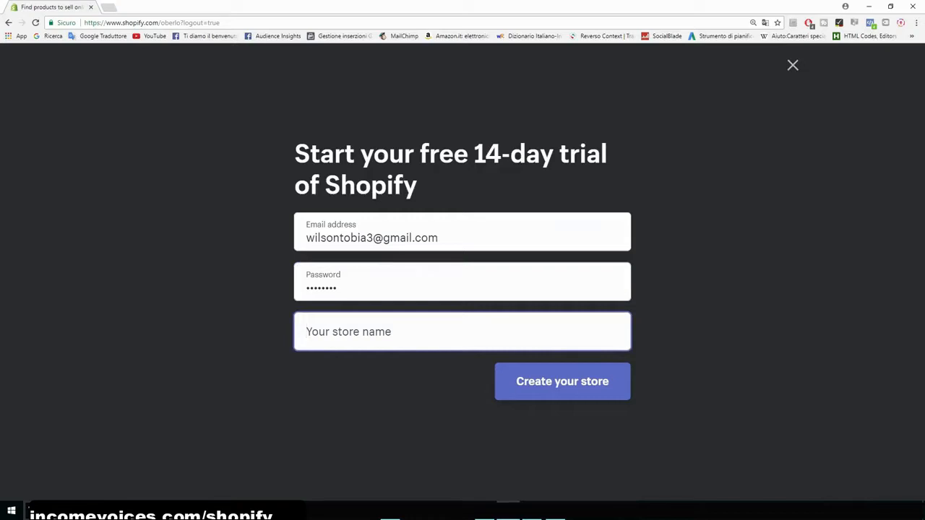
- Enter CatsMerchStore as the store name
type("Cats")
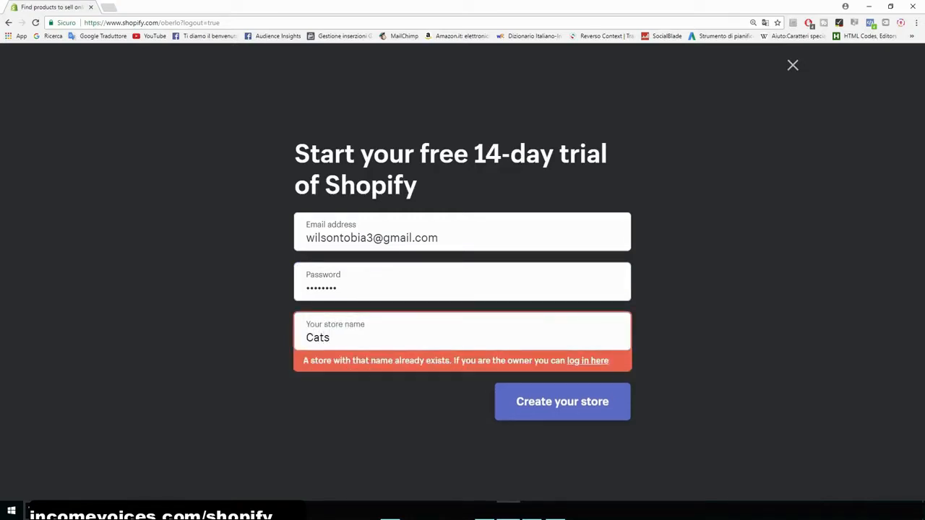
type("Merch")
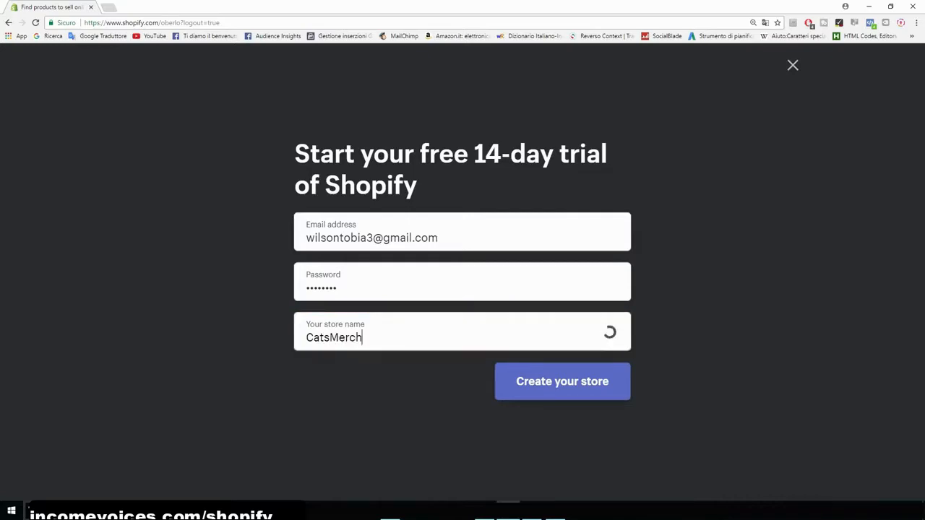
type("Store")
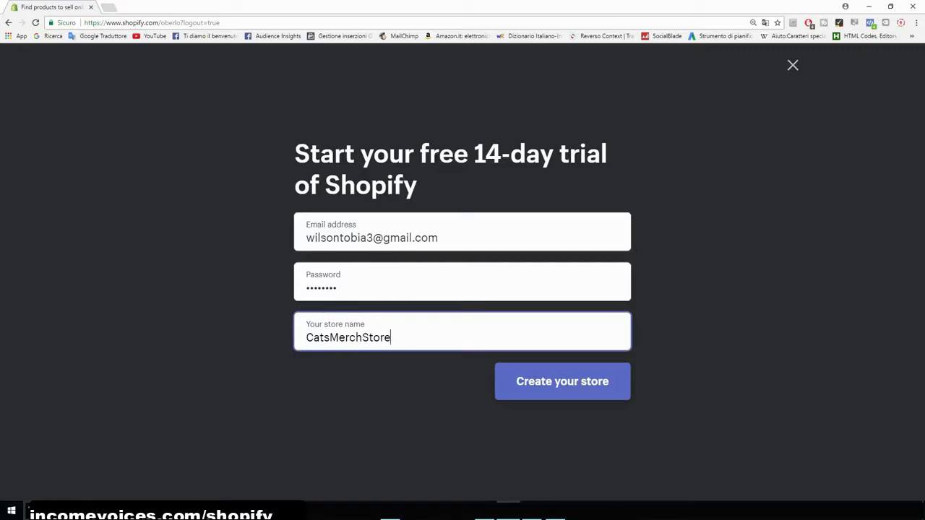
key("shift+Left")
key("shift+Left")
key("shift+Left")
key("shift+Left")
key("shift+Left")
key("shift+Left")
key("shift+Left")
key("shift+Left")
key("shift+Left")
key("shift+Left")
key("shift+Left")
key("shift+Left")
key("shift+Left")
key("shift+Left")
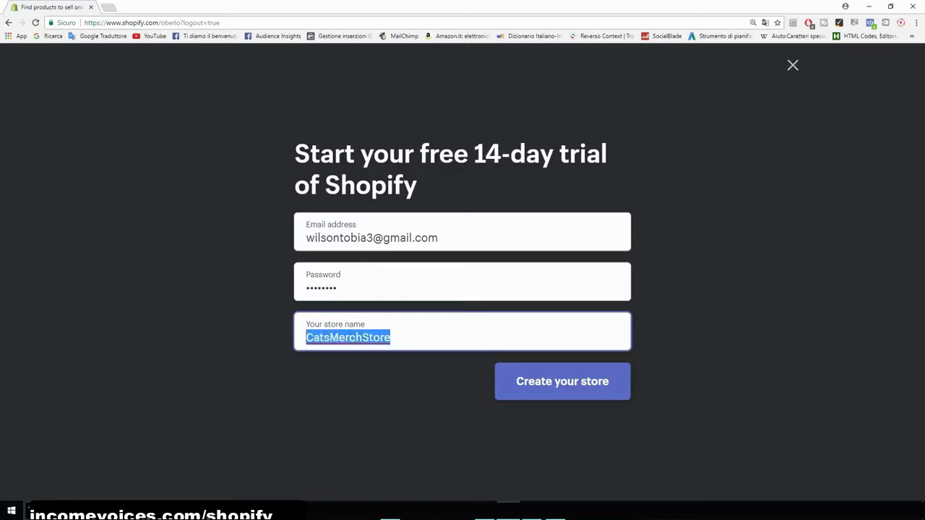
key("Right")
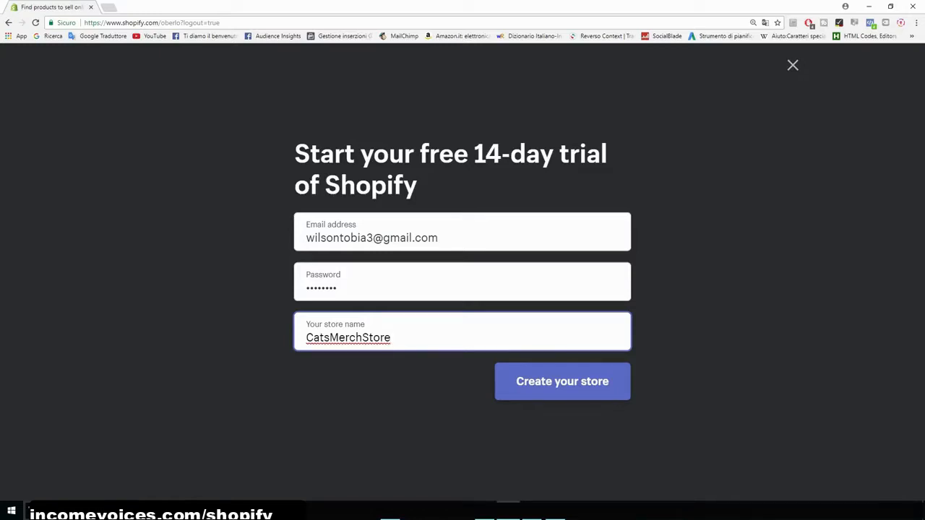
type(".myshopify.com")
left_click_drag(474, 337, 304, 338)
left_click_drag(474, 338, 390, 337)
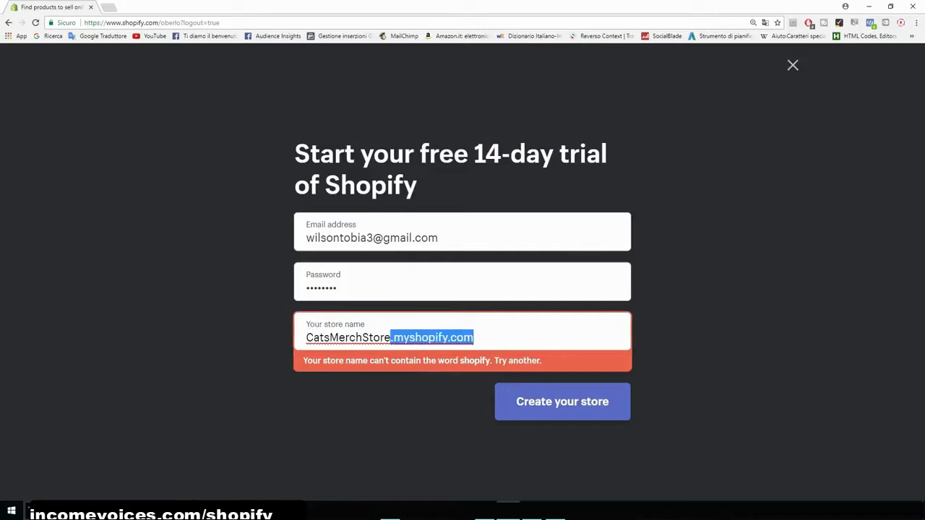
key("BackSpace")
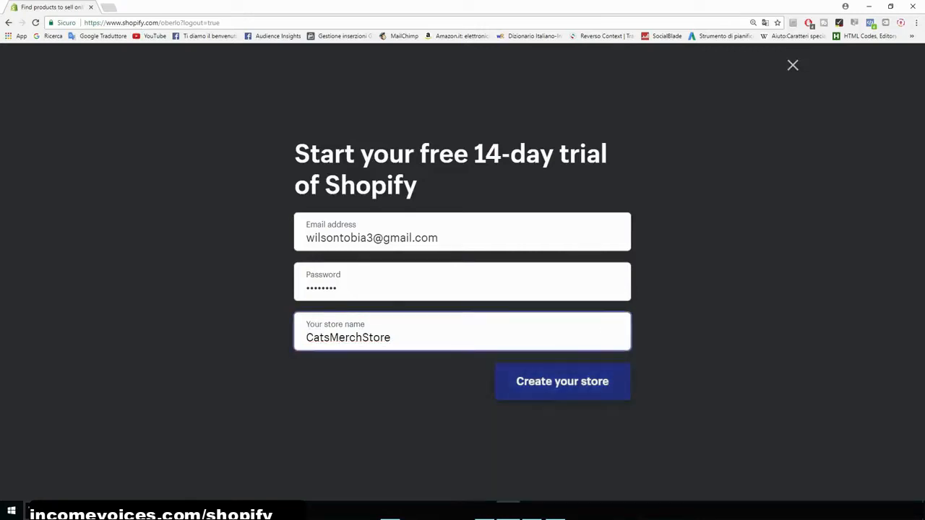
- Create the store and enter the owner's first name, last name and street address
left_click(563, 381)
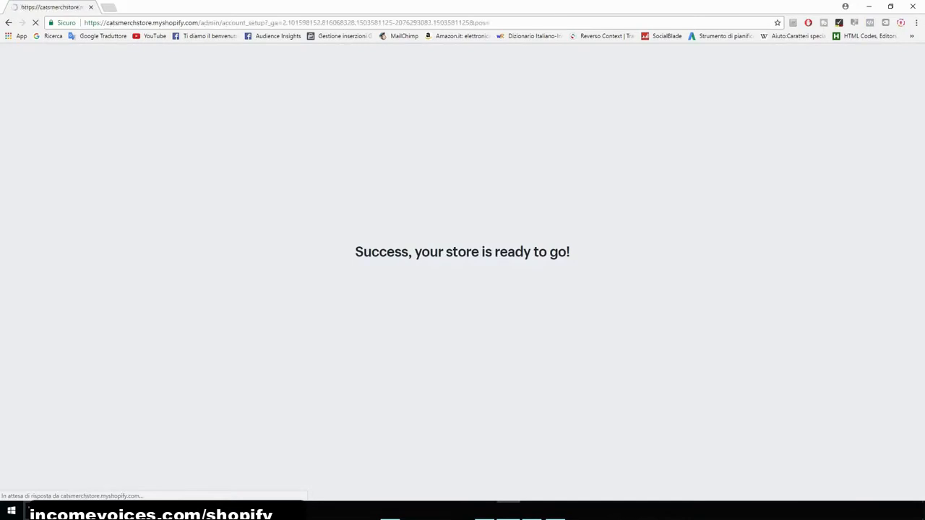
key("Tab")
key("Tab")
type("matteotti rd")
- Fill in the business city and ZIP/postal code
key("Tab")
key("Tab")
type("florence")
key("Tab")
type("50052")
key("Tab")
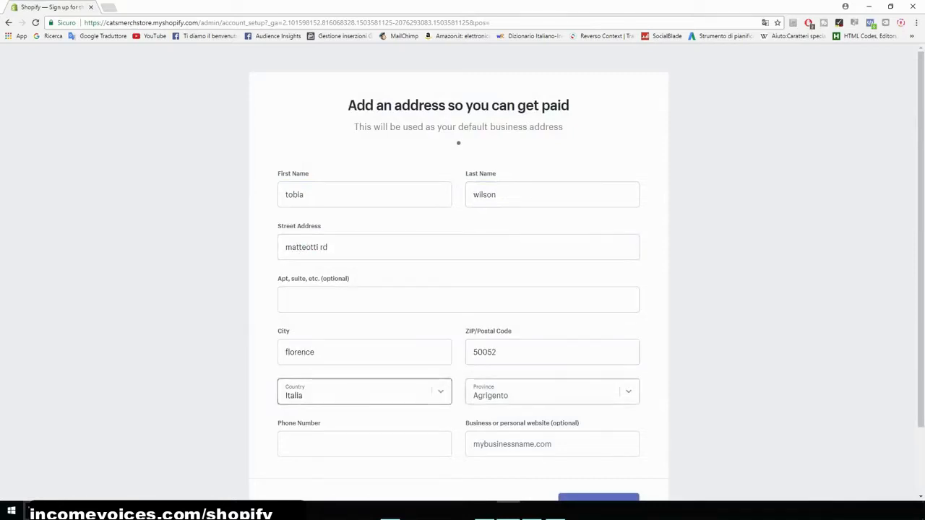
key("Tab")
key("Tab")
- Set the province to Firenze
left_click(552, 392)
type("fi")
key("Return")
- Enter the business phone number and submit the address form to enter the store
key("Tab")
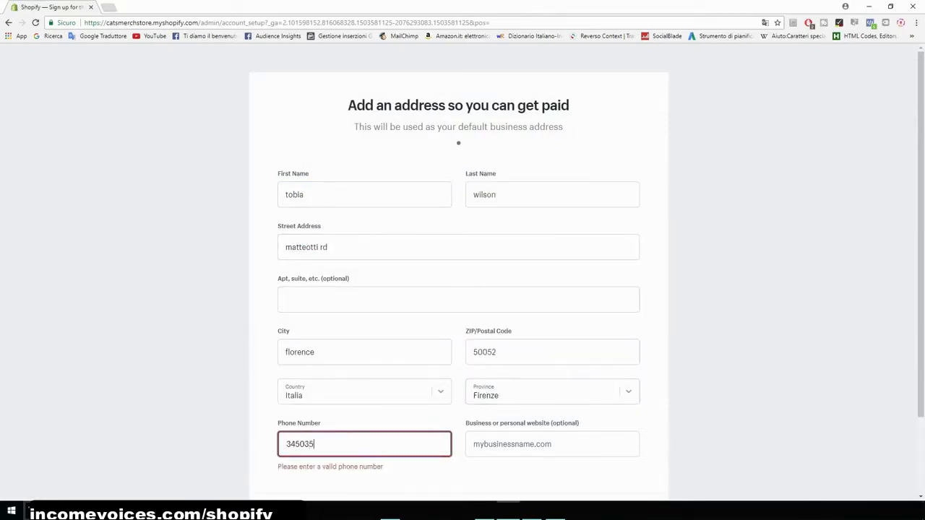
scroll(462, 289, "down", 1)
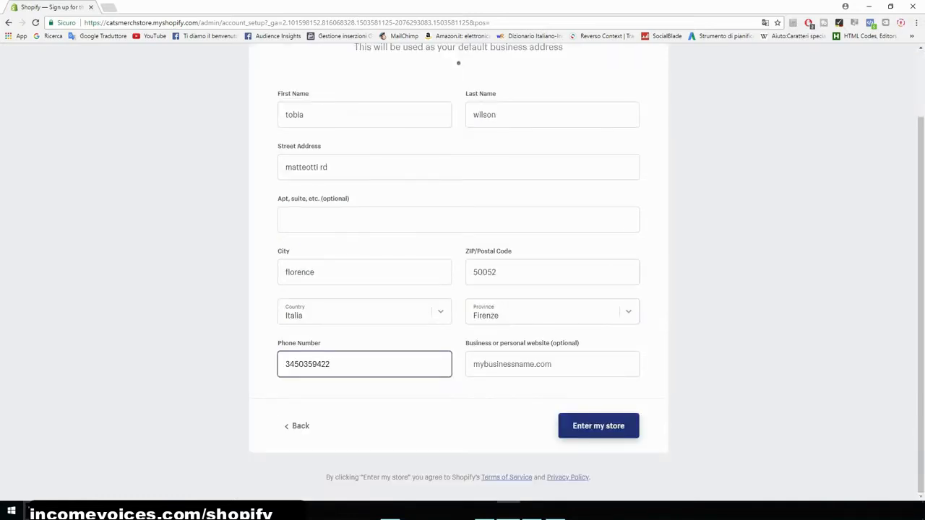
key("Return")
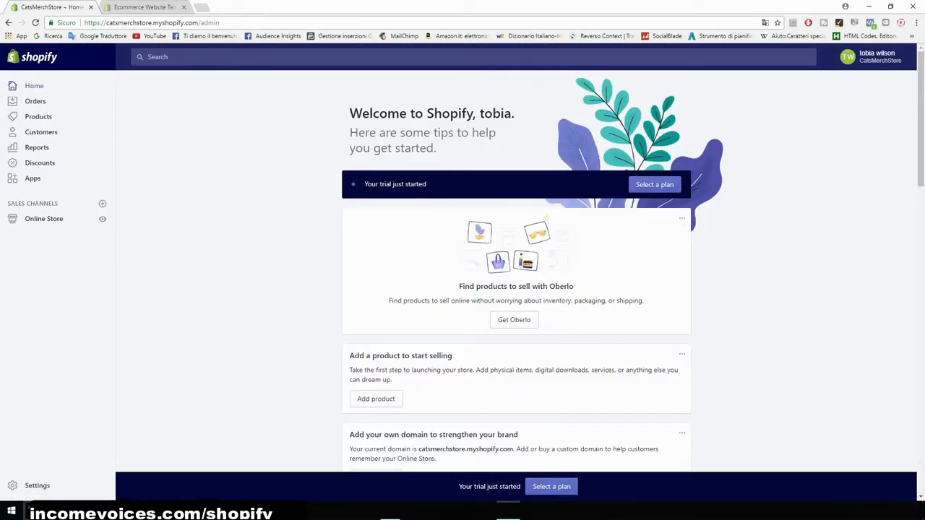
- Open the Online Store themes section and visit the Shopify Theme Store
scroll(516, 271, "down", 1)
scroll(516, 271, "up", 1)
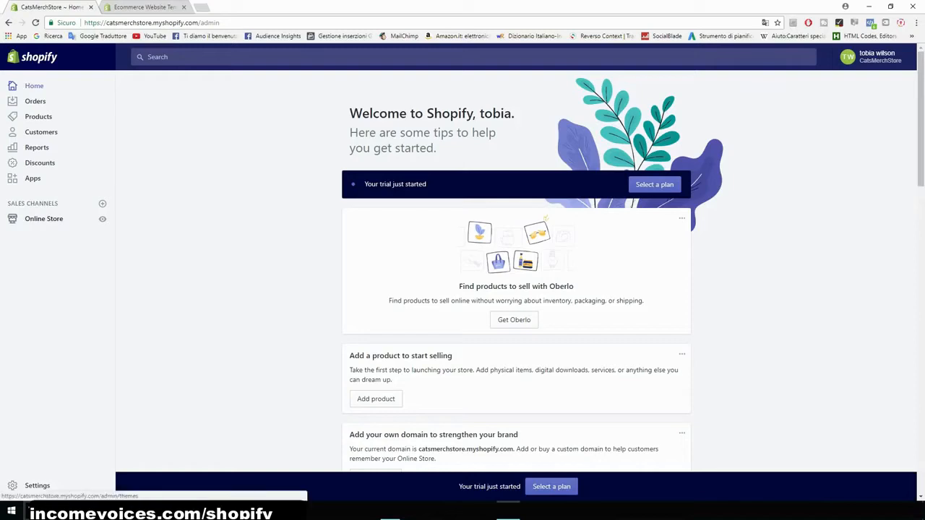
left_click(44, 219)
scroll(600, 275, "down", 2)
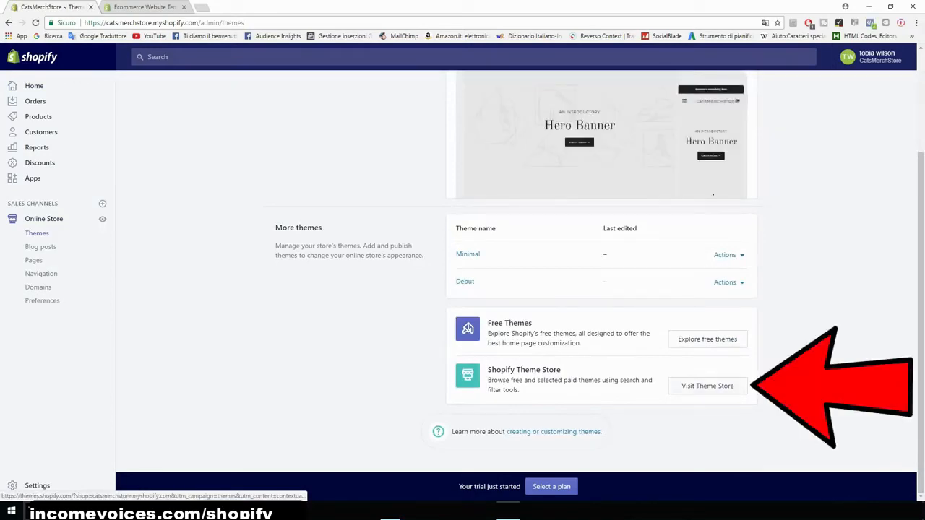
left_click(707, 385)
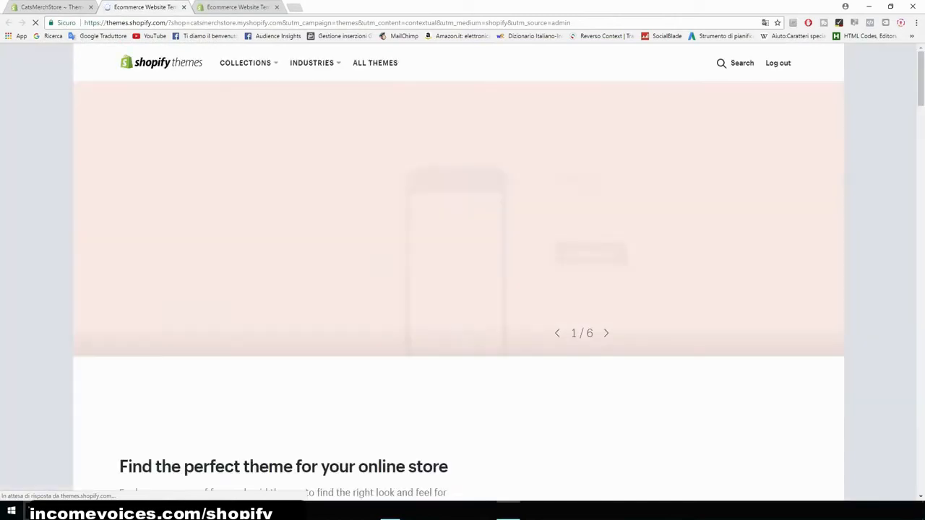
- Explore all themes and filter them by Free price
scroll(462, 274, "down", 2)
scroll(161, 238, "down", 2)
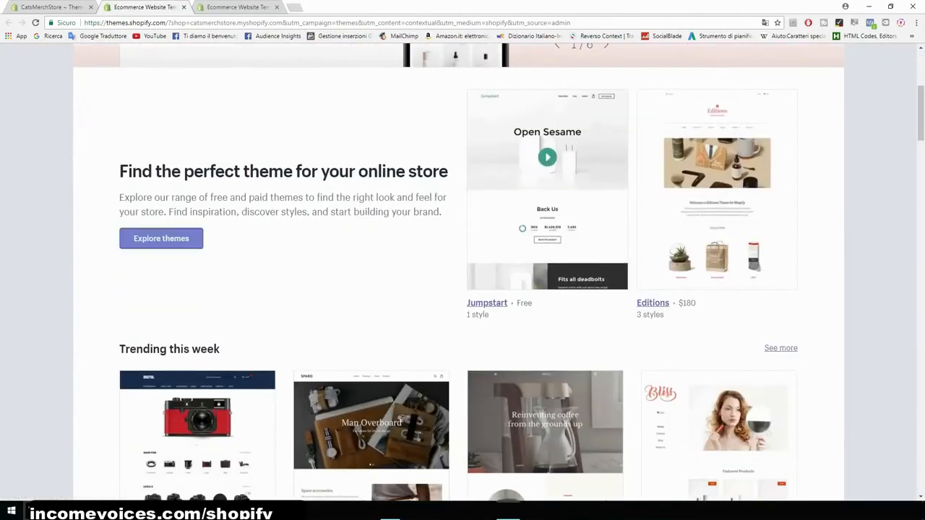
left_click(162, 239)
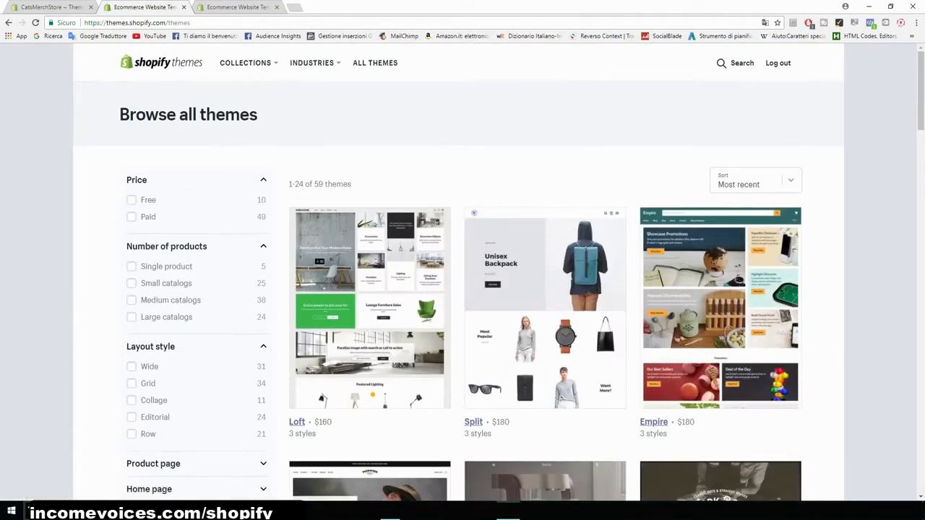
left_click(130, 200)
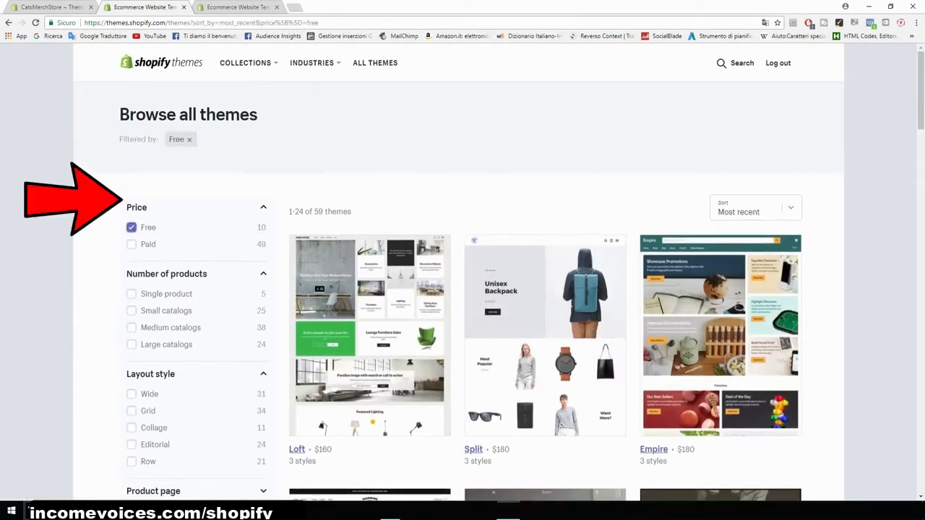
- Browse the list of free themes
scroll(462, 275, "down", 3)
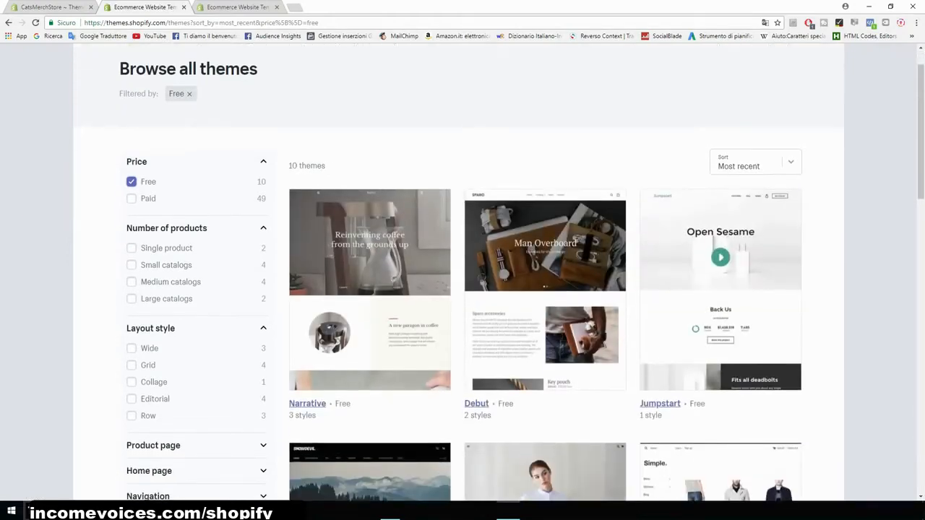
scroll(463, 275, "down", 1)
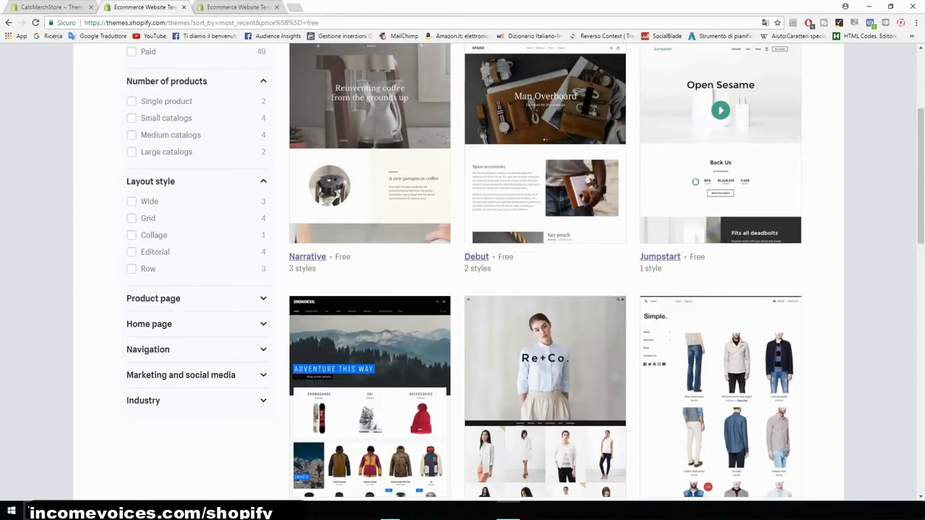
scroll(462, 275, "down", 1)
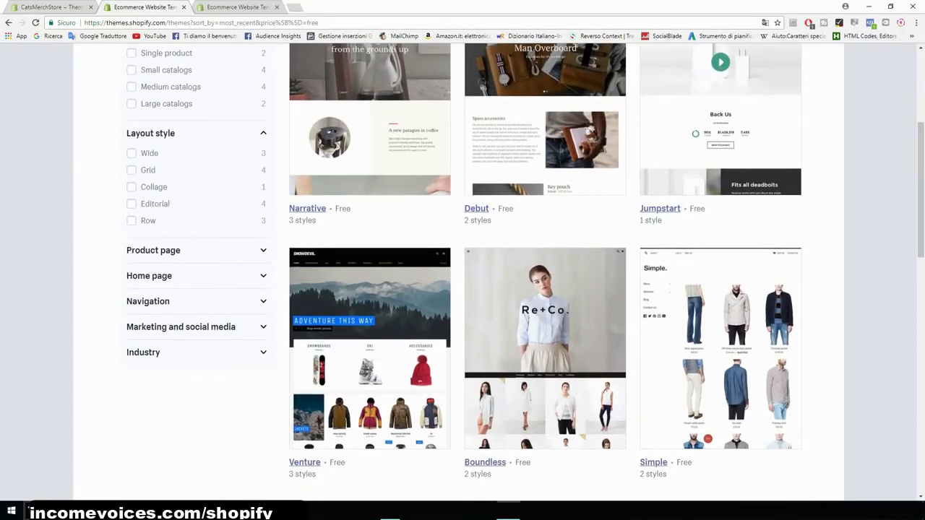
scroll(462, 275, "down", 1)
scroll(463, 275, "down", 5)
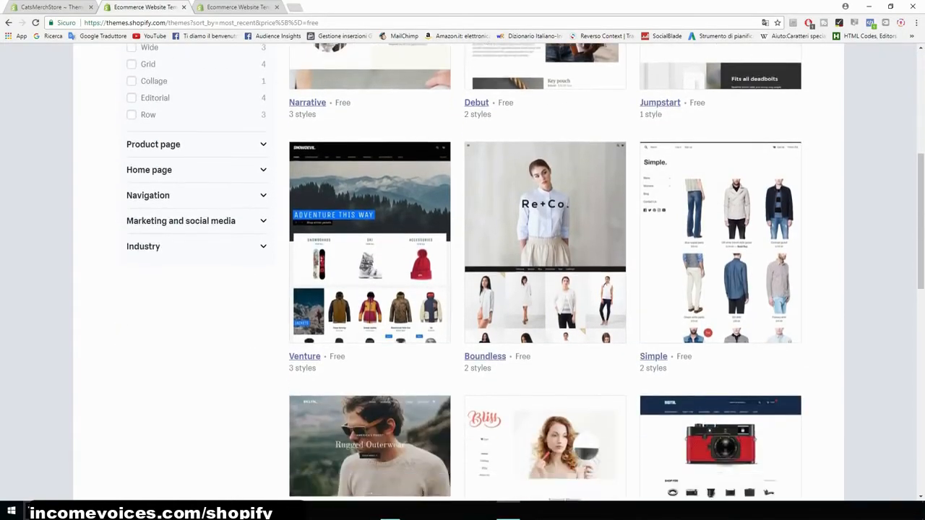
scroll(370, 253, "down", 2)
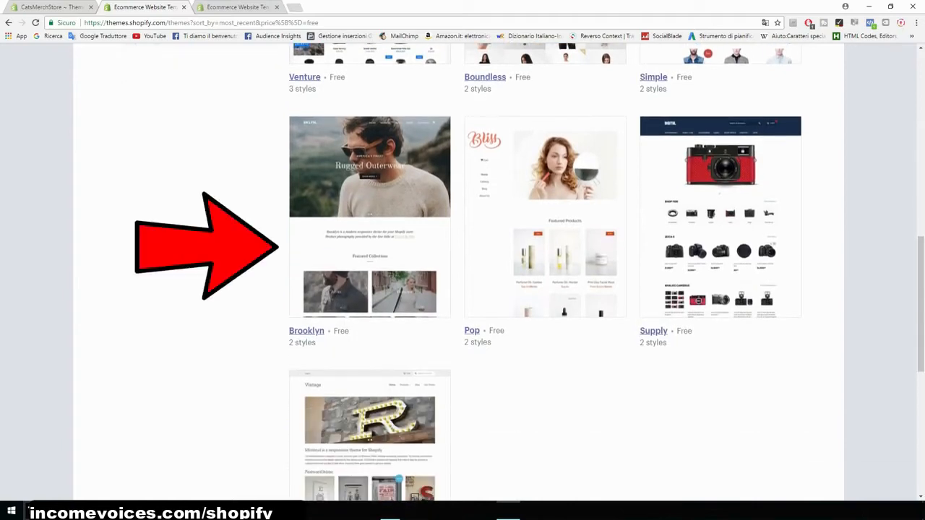
scroll(369, 253, "up", 3)
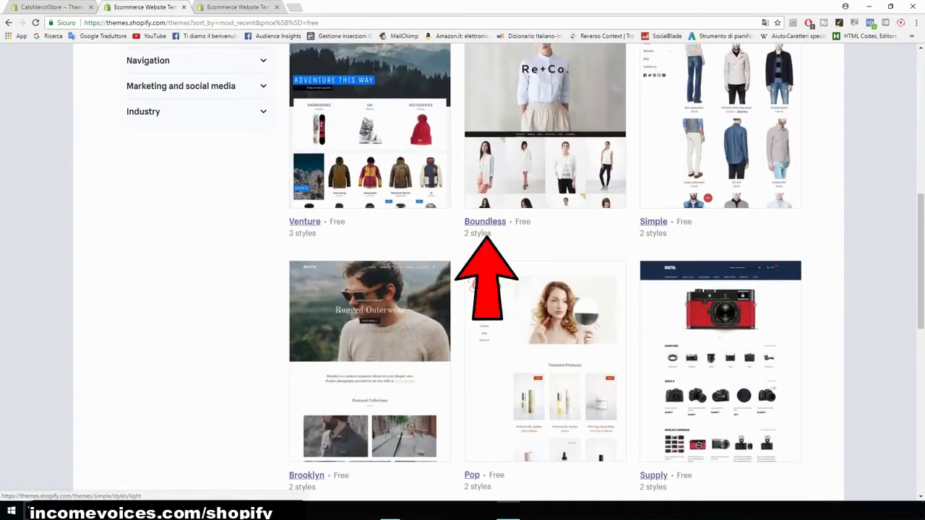
scroll(463, 289, "down", 3)
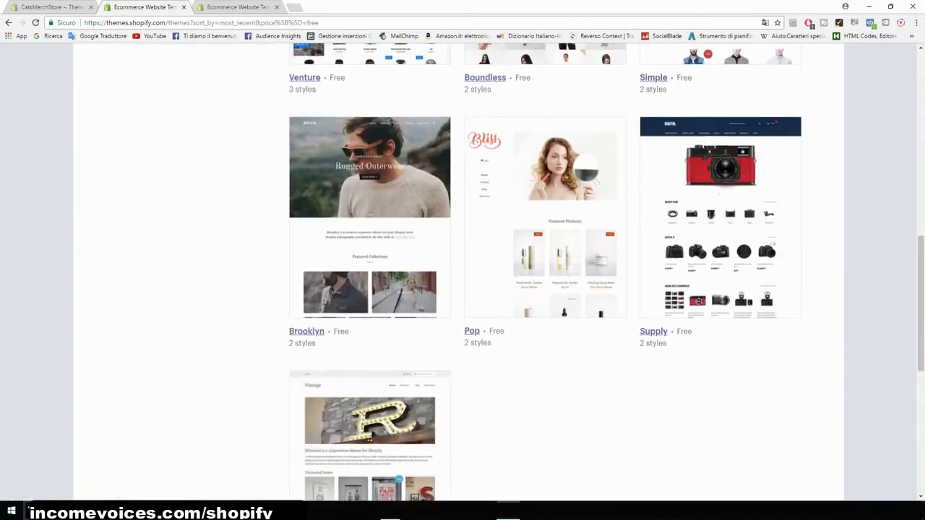
scroll(462, 289, "up", 1)
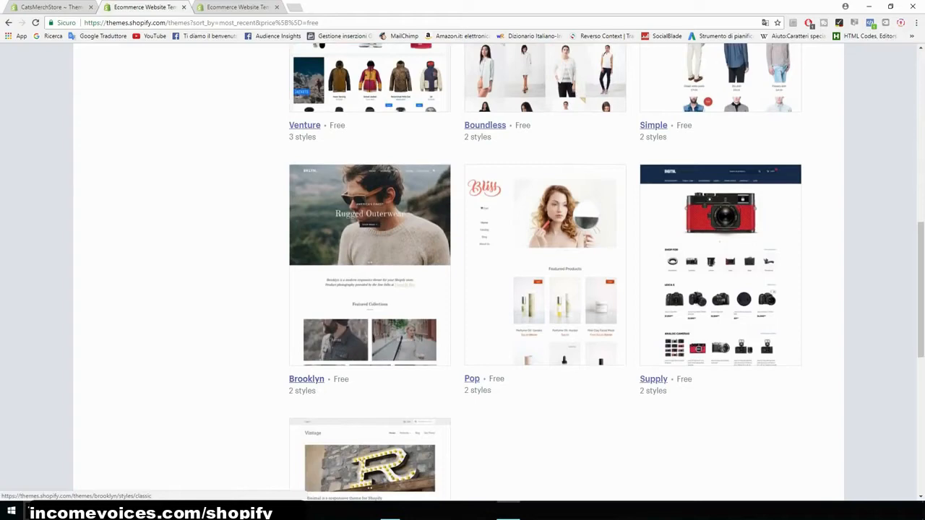
- Open the Brooklyn theme, choose its Classic style, and publish it as the store's theme
left_click(369, 265)
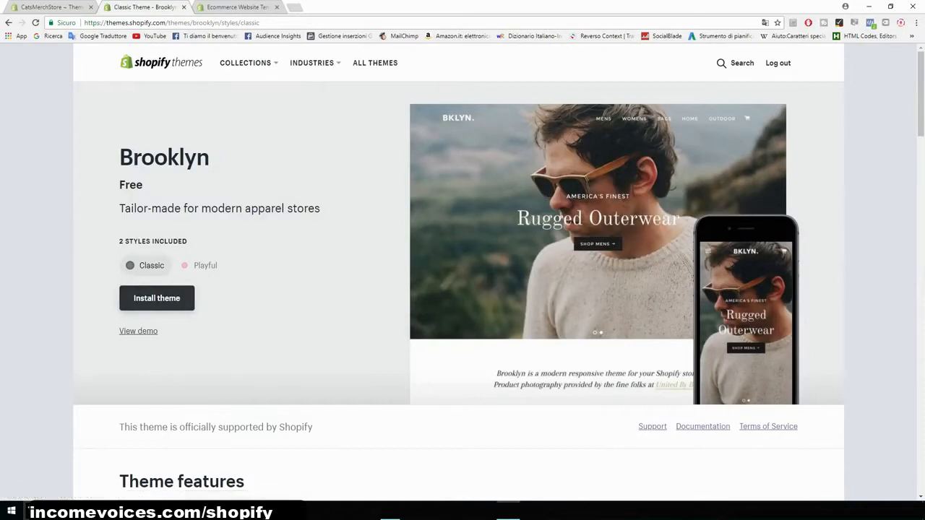
left_click(202, 265)
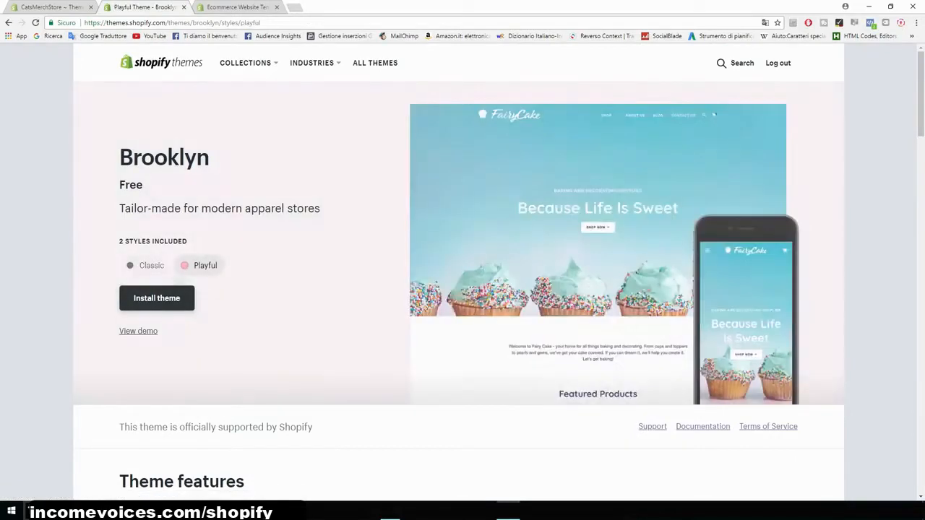
left_click(148, 265)
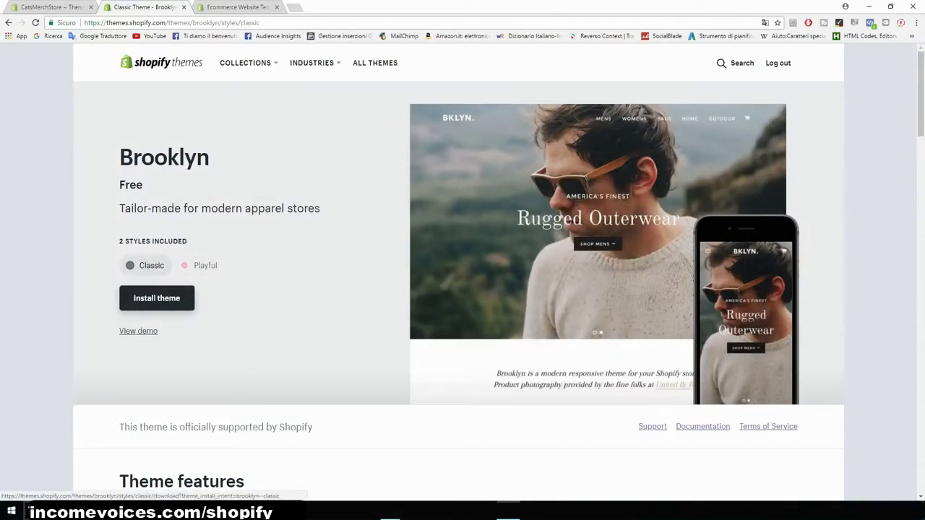
left_click(157, 297)
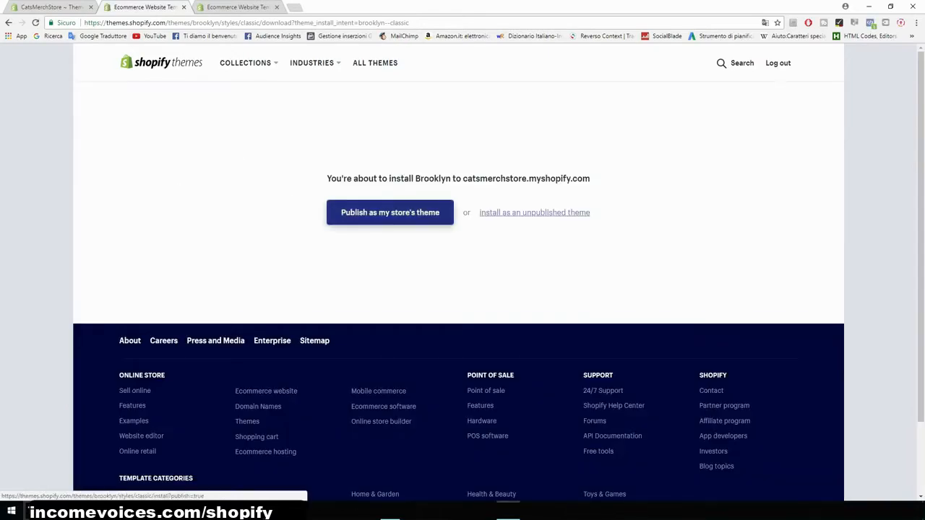
left_click(390, 212)
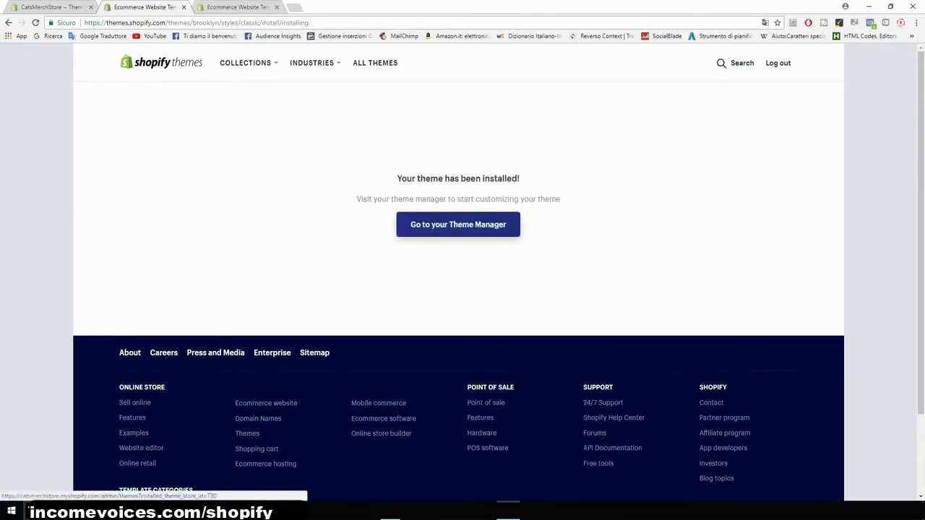
- Go to the theme manager and review the current and available themes
left_click(457, 224)
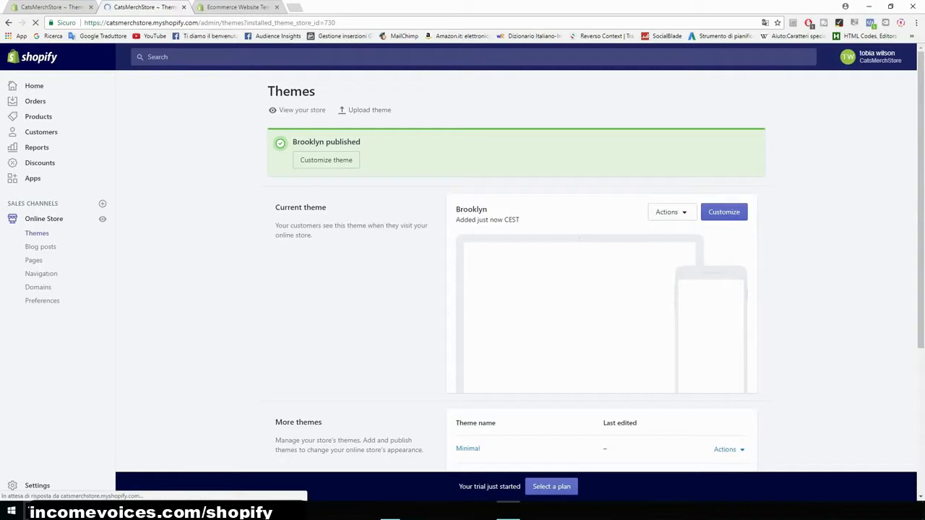
scroll(517, 289, "down", 2)
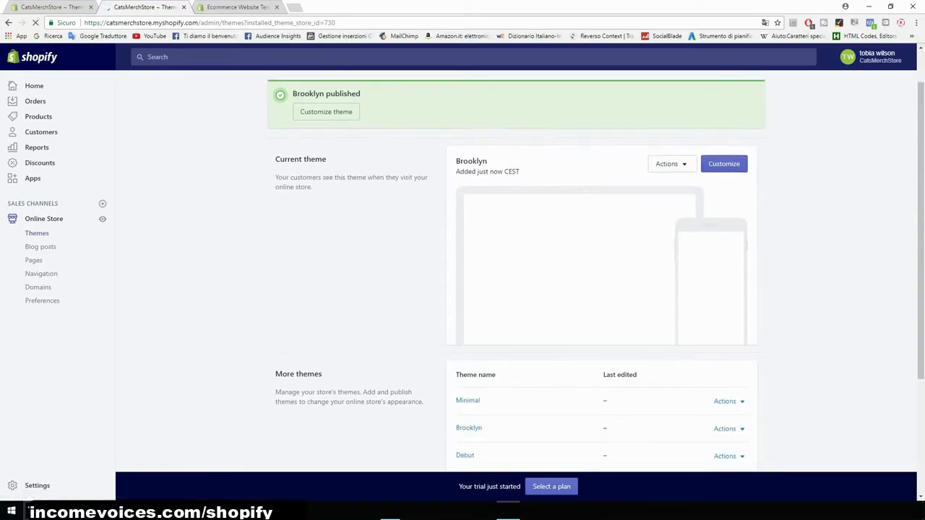
scroll(516, 289, "up", 1)
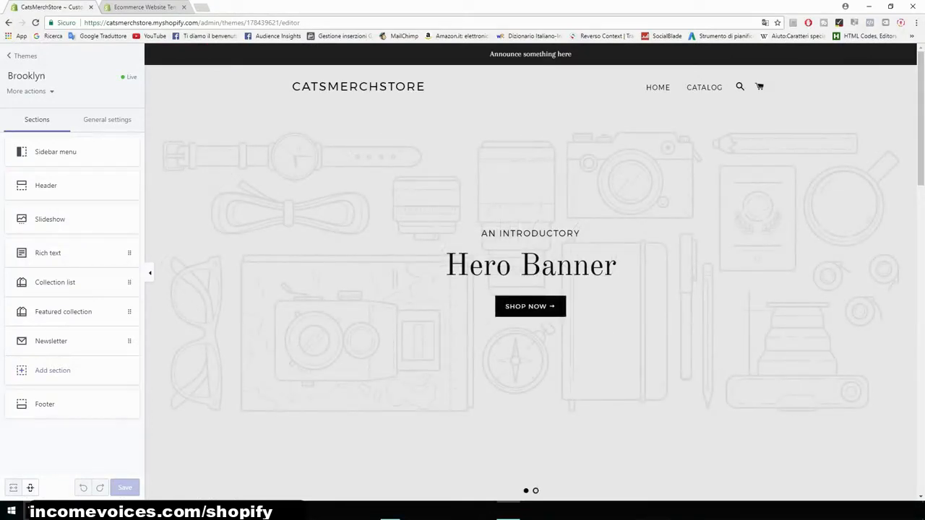
- Open the Slideshow section of the Brooklyn theme editor and delete its second slide
scroll(531, 273, "down", 1)
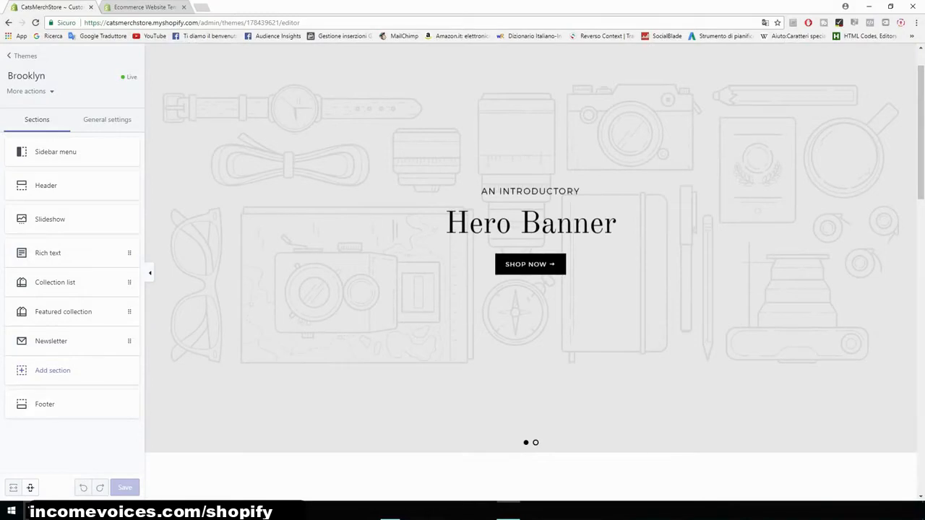
scroll(531, 273, "up", 1)
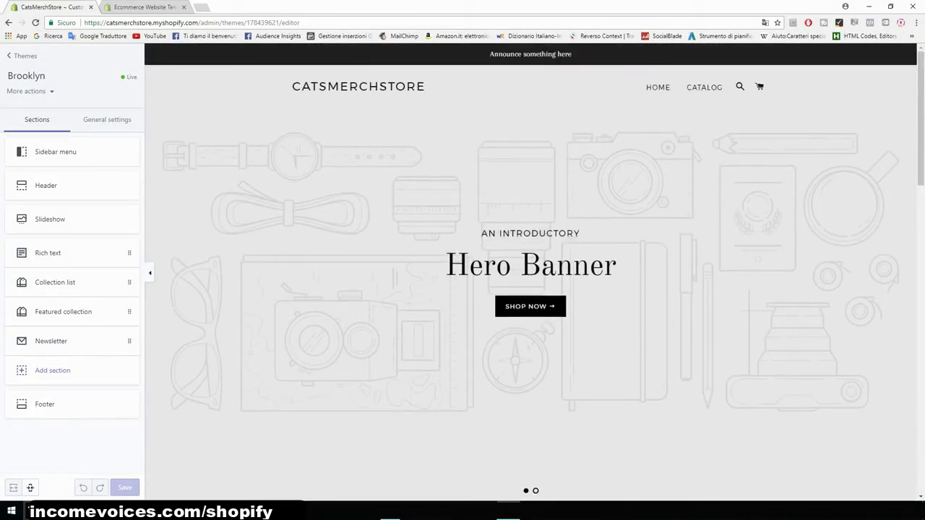
scroll(531, 273, "down", 1)
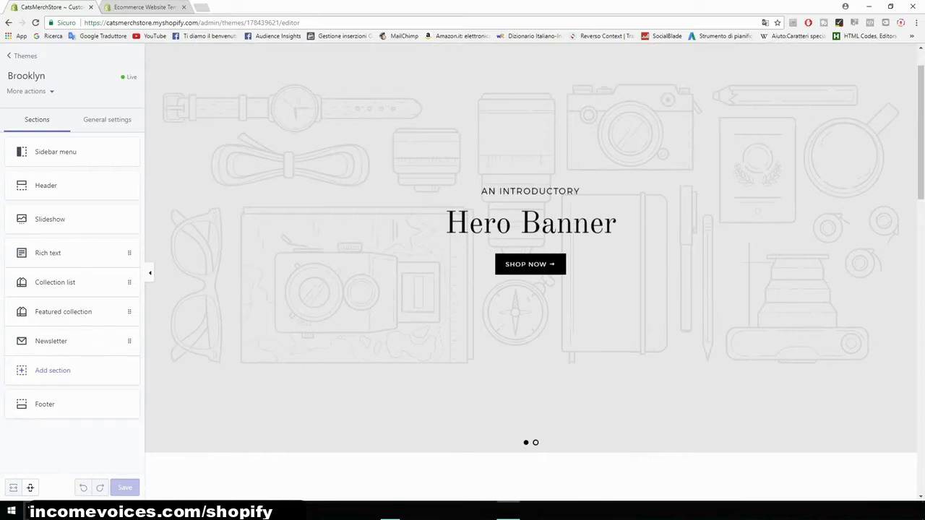
scroll(531, 273, "up", 1)
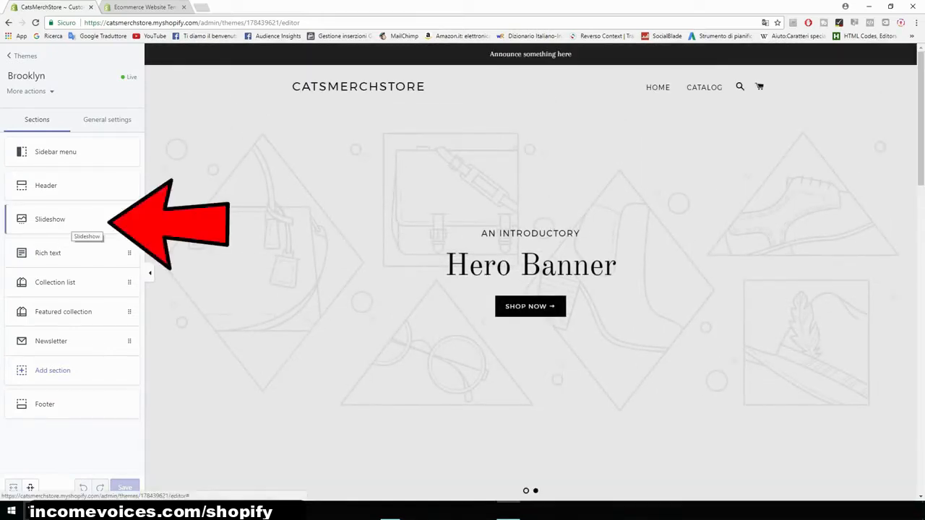
left_click(72, 224)
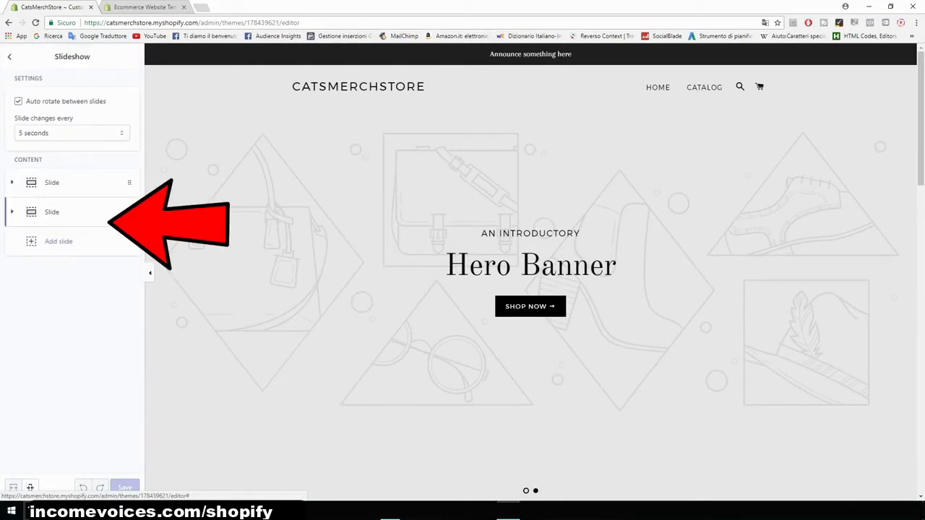
left_click(70, 214)
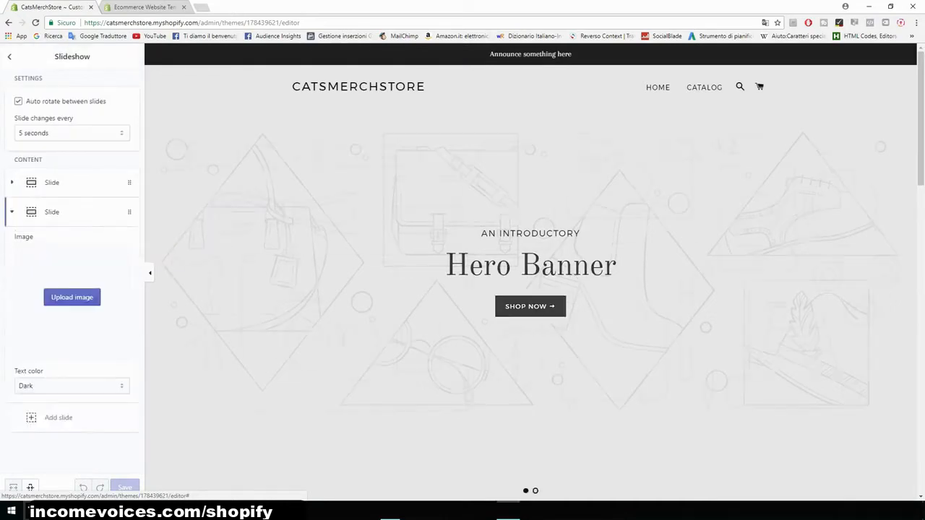
scroll(71, 289, "down", 2)
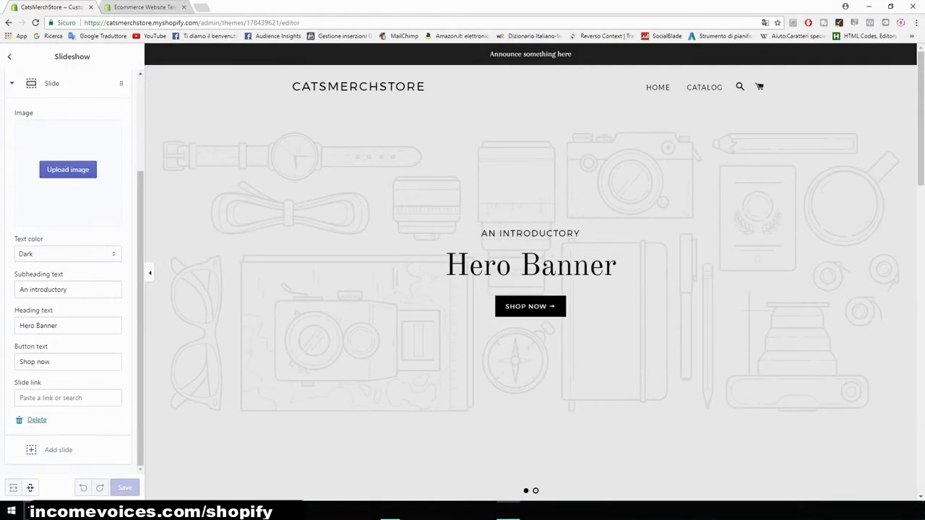
left_click(37, 421)
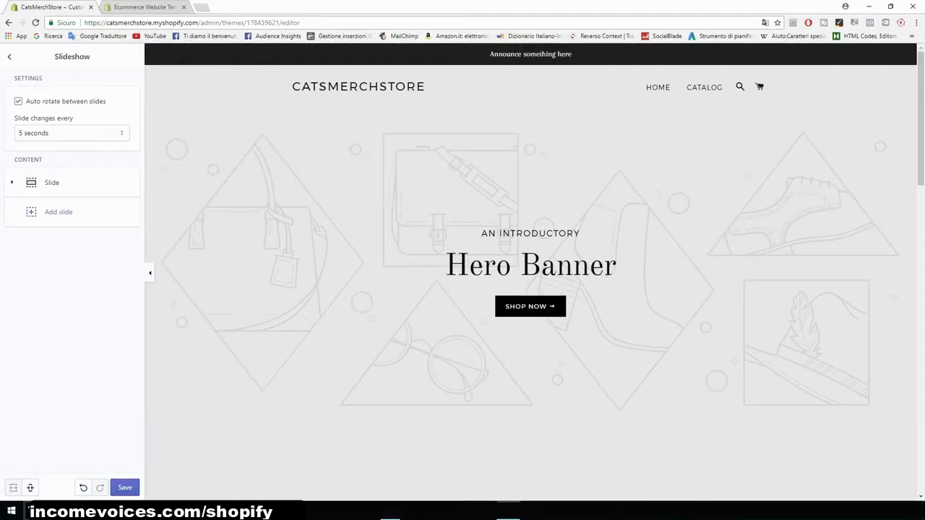
- Delete the Collection list section from the home page and save the changes
left_click(10, 57)
scroll(530, 271, "down", 8)
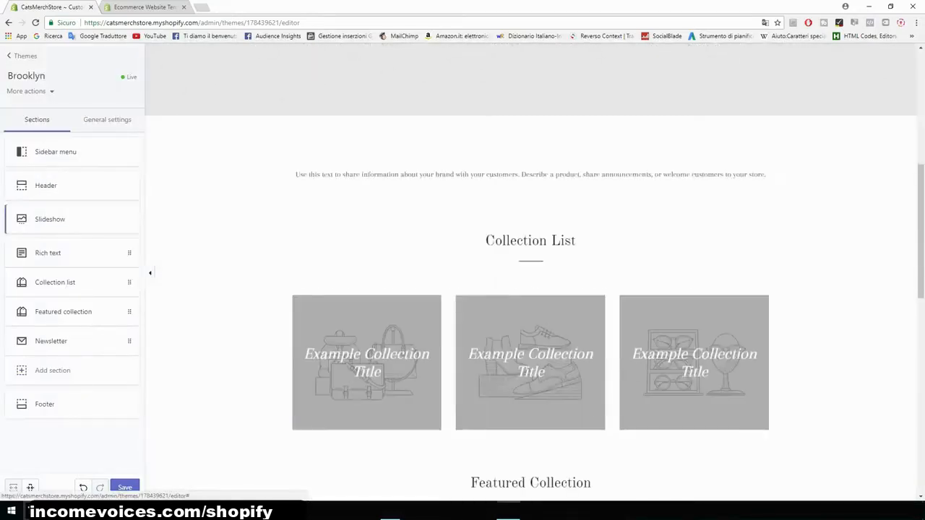
scroll(531, 271, "down", 2)
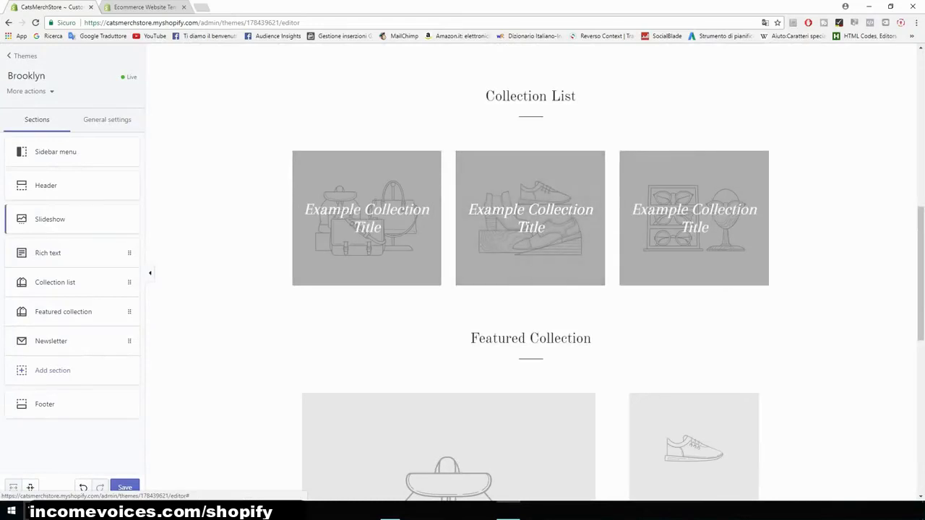
scroll(530, 272, "down", 1)
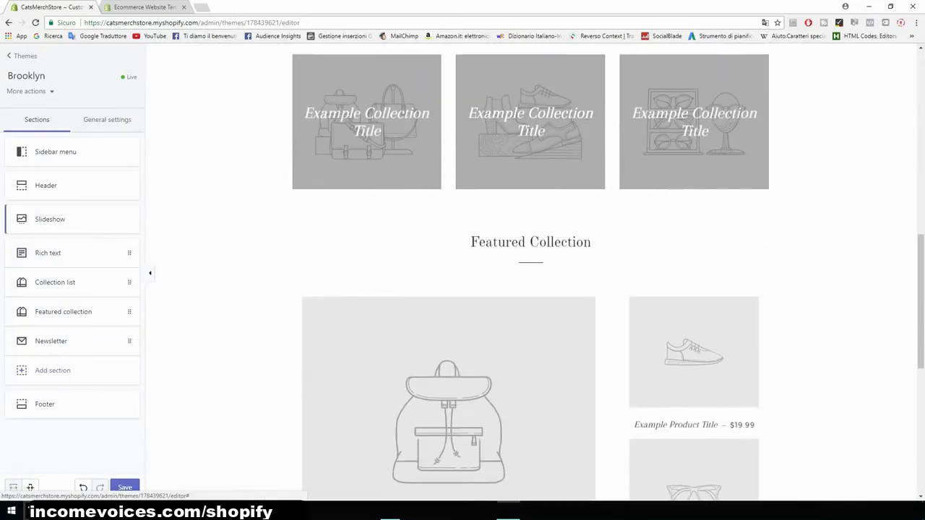
left_click_drag(470, 242, 591, 242)
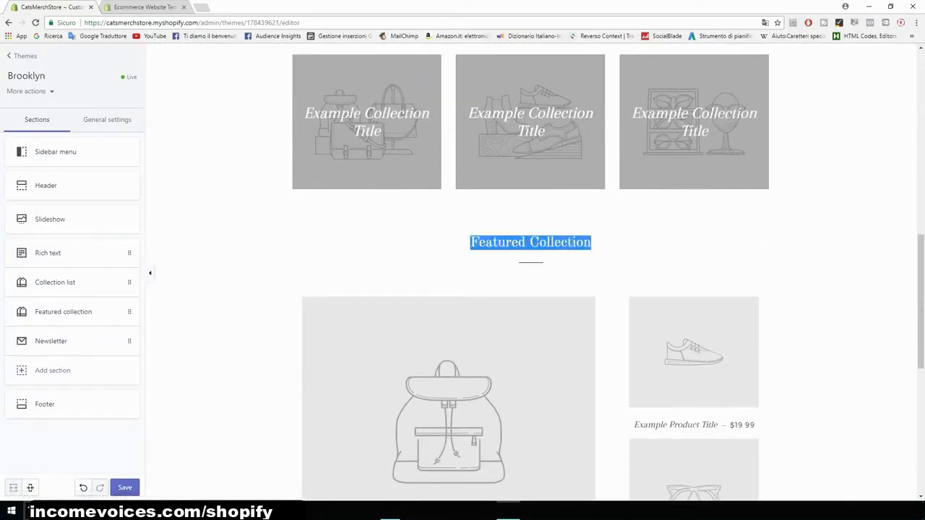
scroll(530, 272, "up", 3)
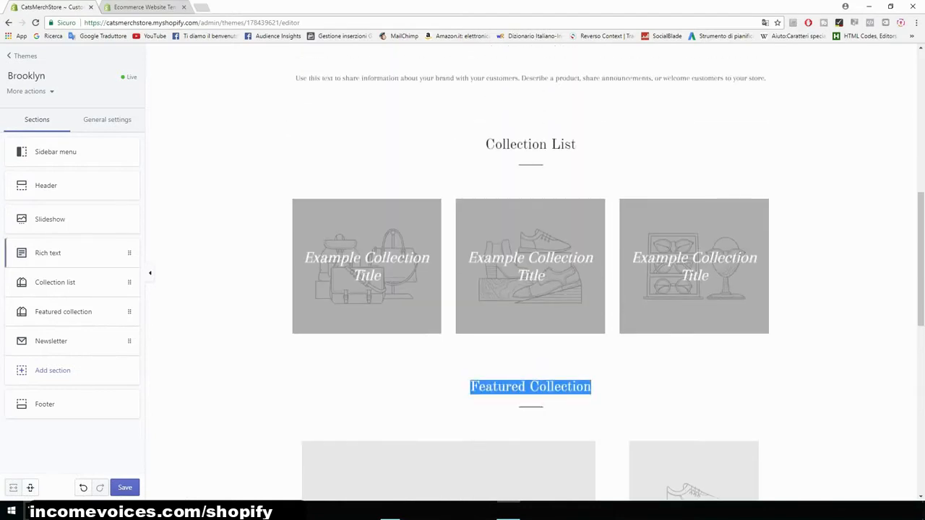
left_click(65, 282)
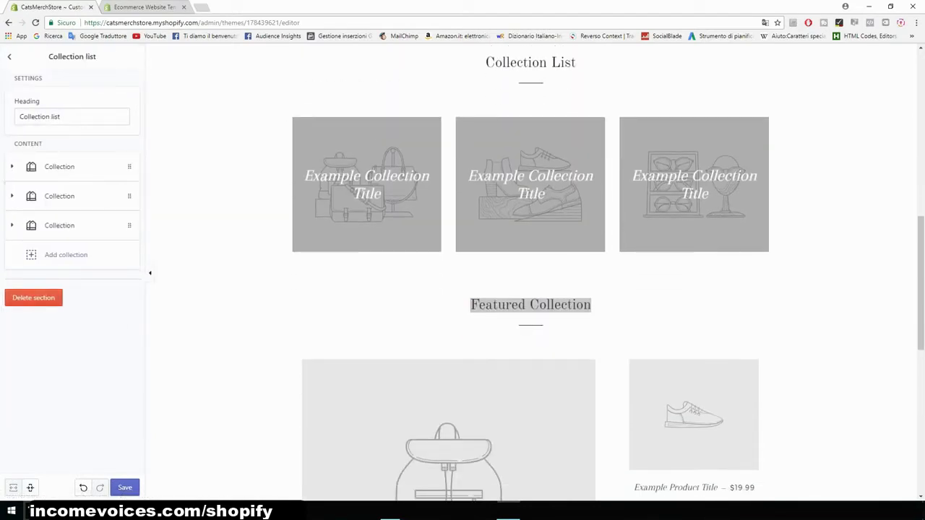
left_click(33, 298)
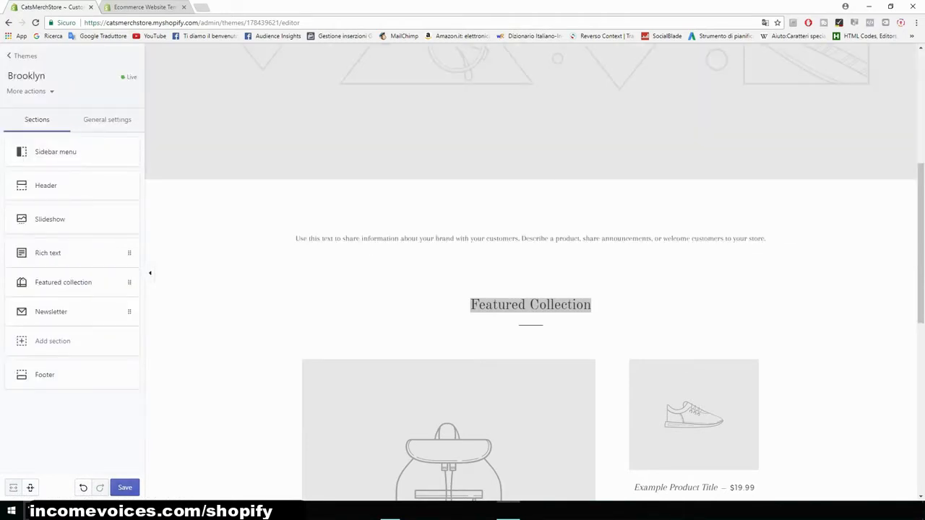
left_click(125, 488)
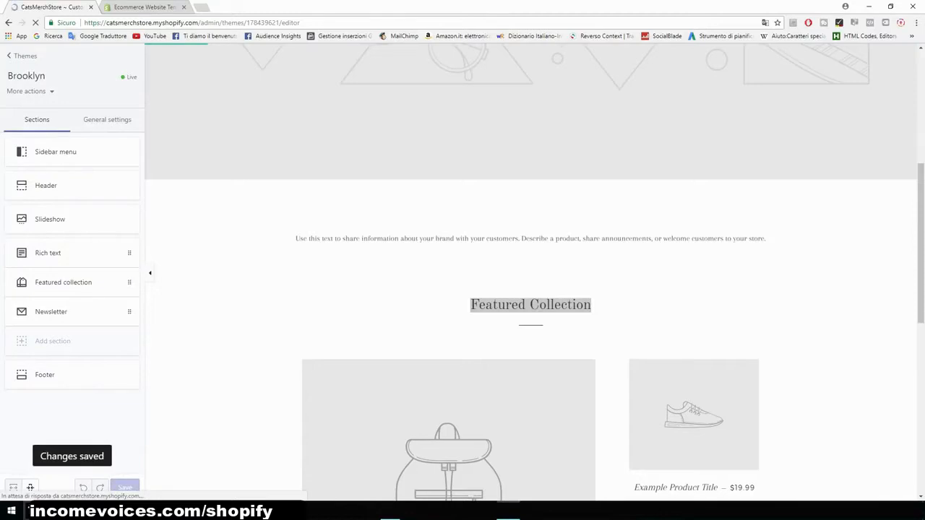
- Rename the Featured collection section's heading to Our Products
scroll(531, 271, "up", 1)
scroll(531, 271, "down", 7)
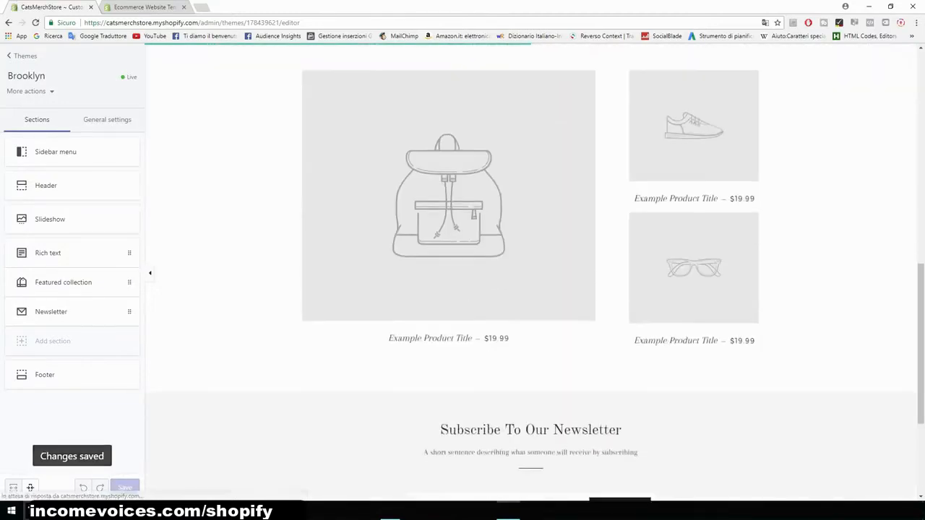
scroll(531, 271, "up", 12)
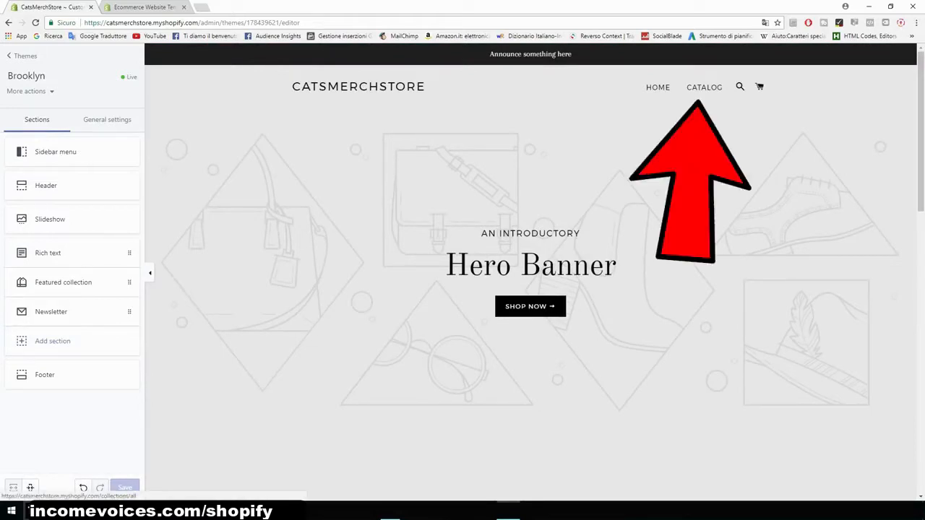
scroll(531, 271, "down", 5)
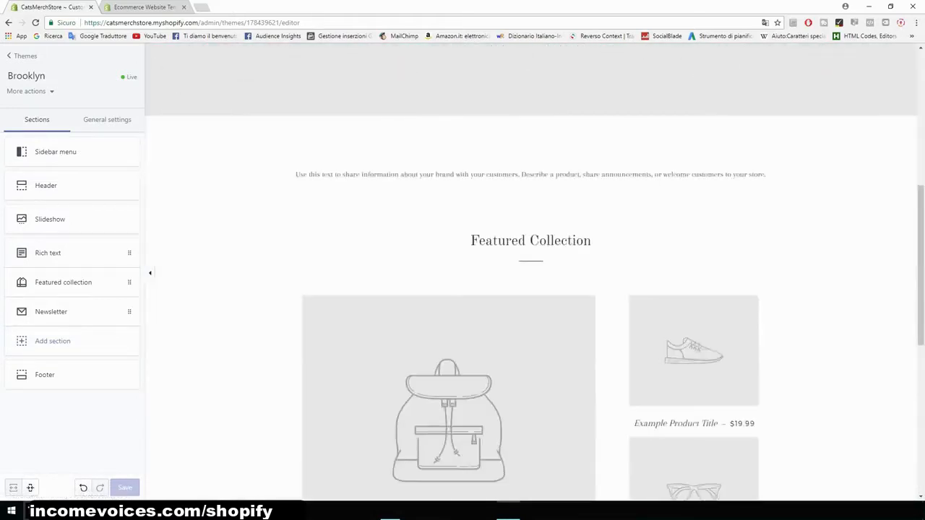
scroll(531, 271, "up", 5)
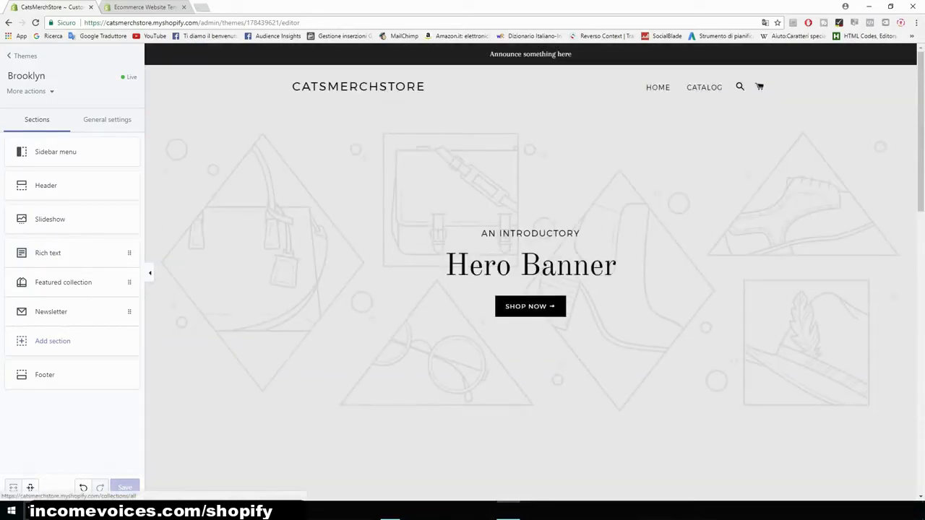
scroll(531, 271, "down", 5)
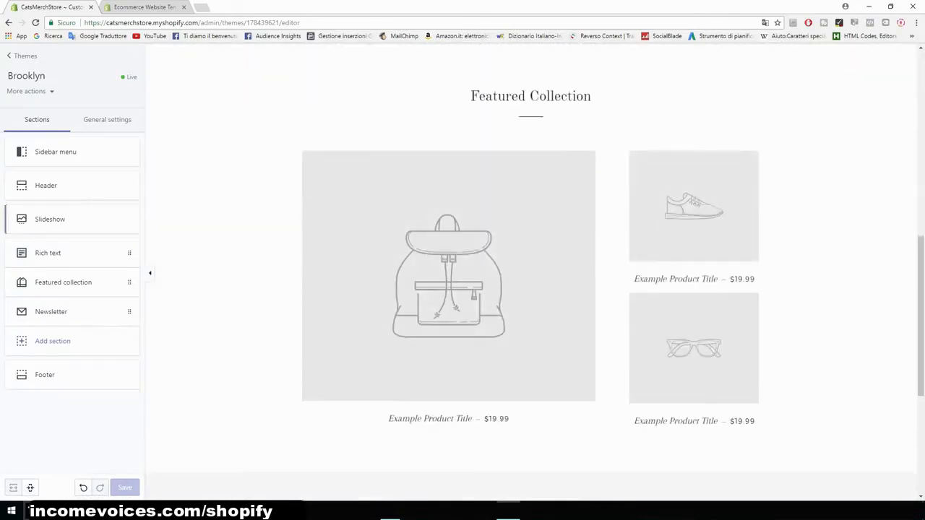
left_click(63, 282)
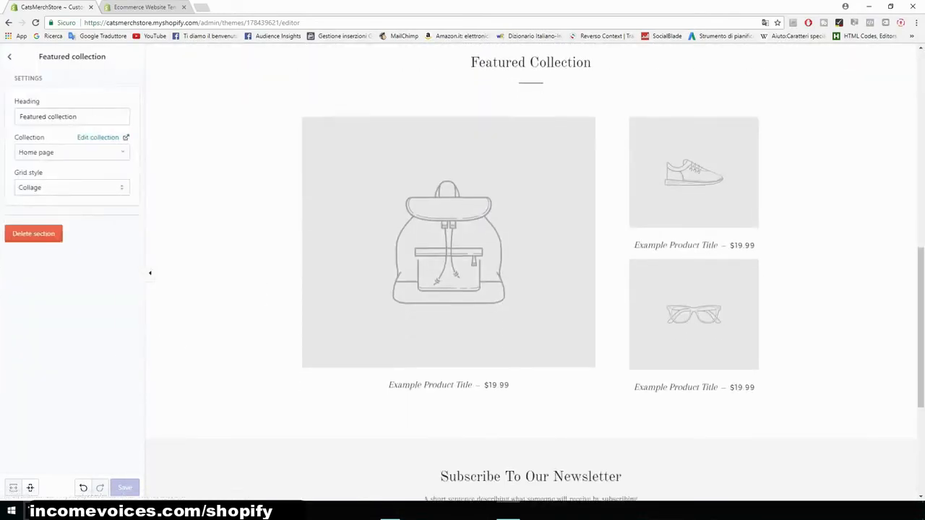
triple_click(61, 117)
type("Our ")
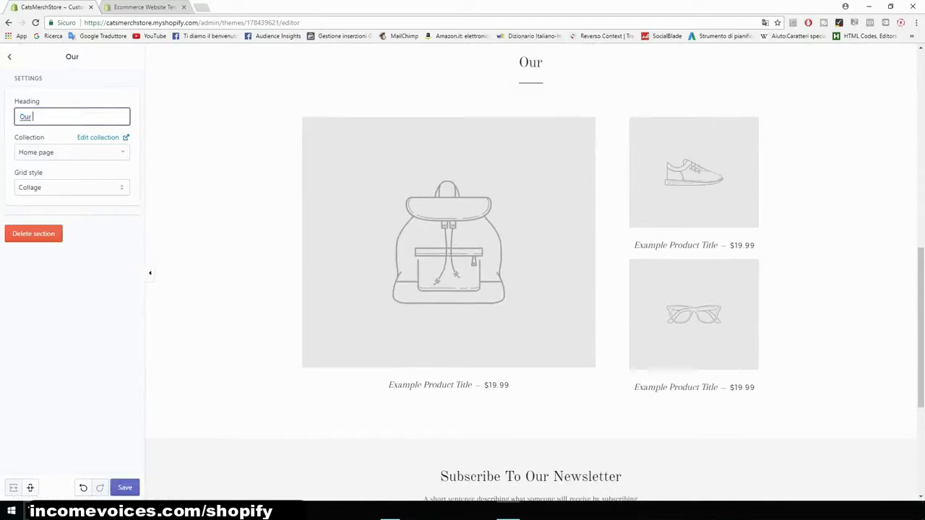
type("Products")
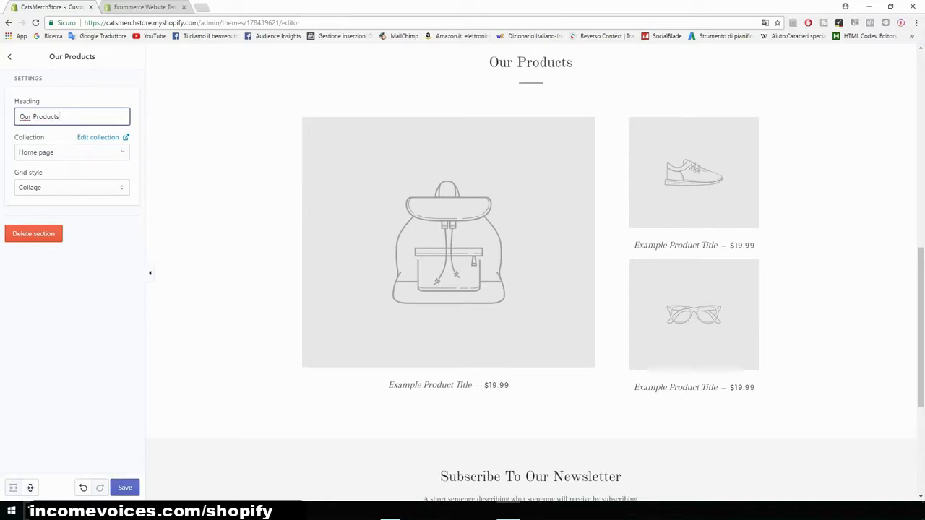
key("Return")
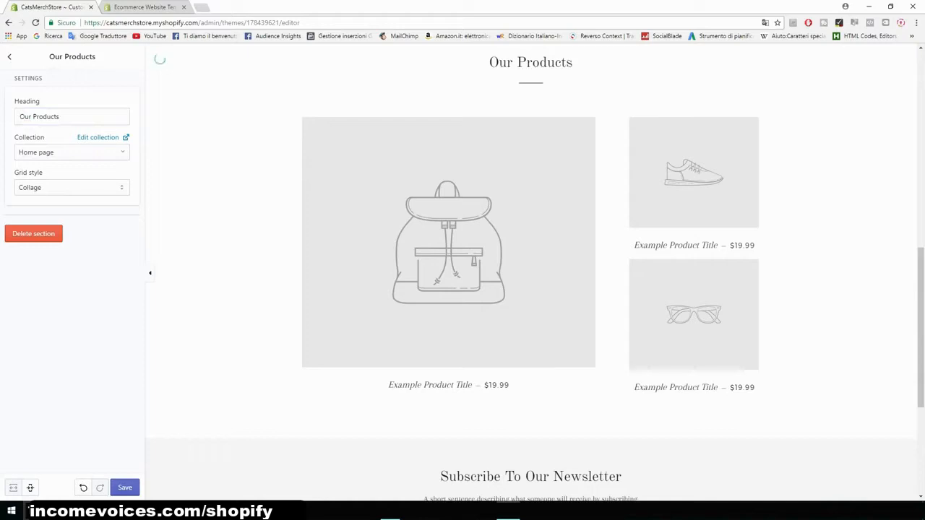
- Set the Our Products section's grid style to Grid and save the changes
left_click(72, 188)
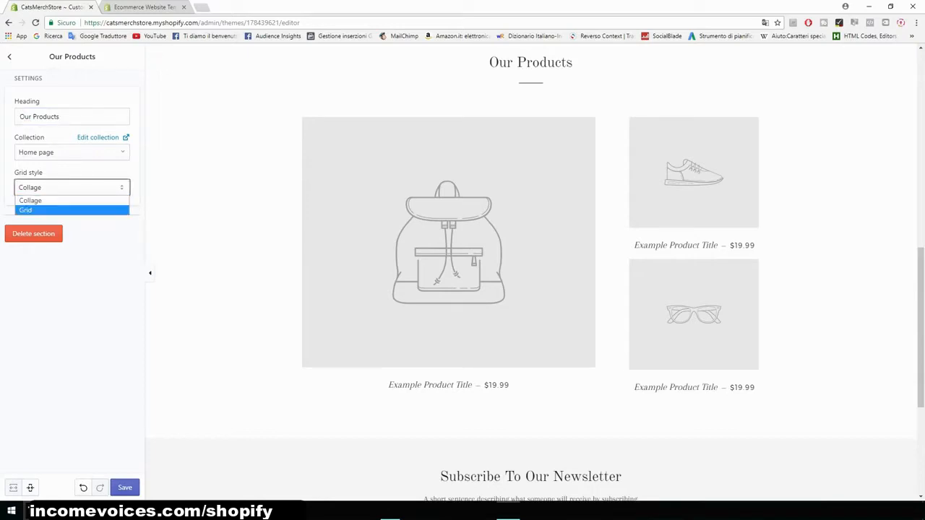
left_click(71, 211)
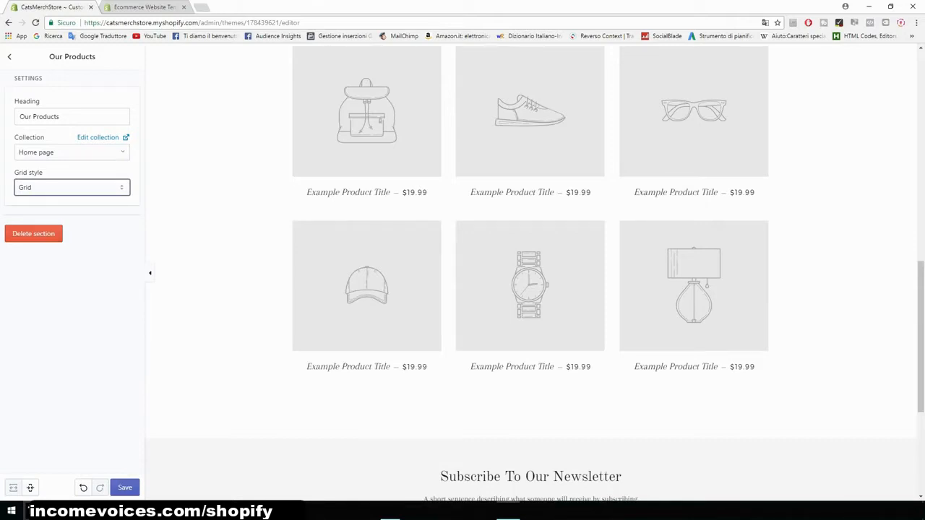
left_click(124, 488)
- Zoom in and review the Rich text and Our Products sections in the home page preview
key("ctrl+plus")
key("ctrl+plus")
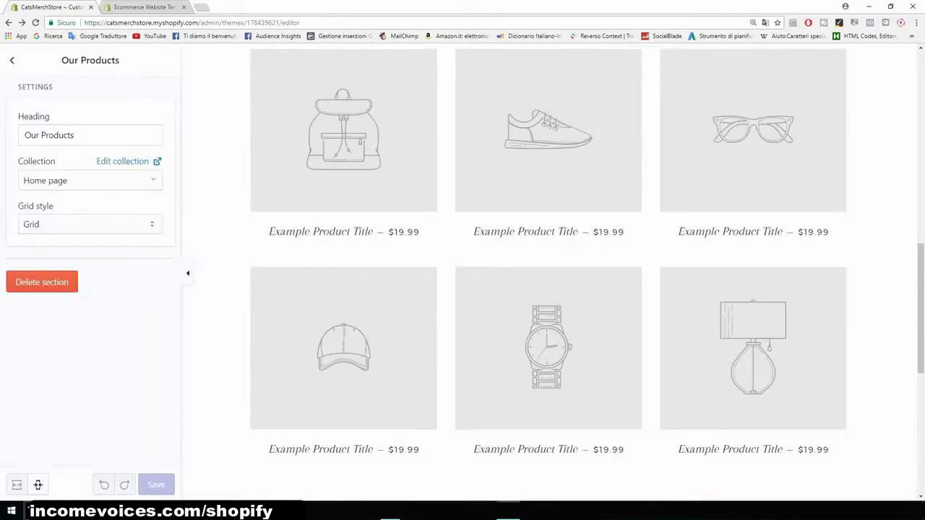
scroll(553, 274, "up", 10)
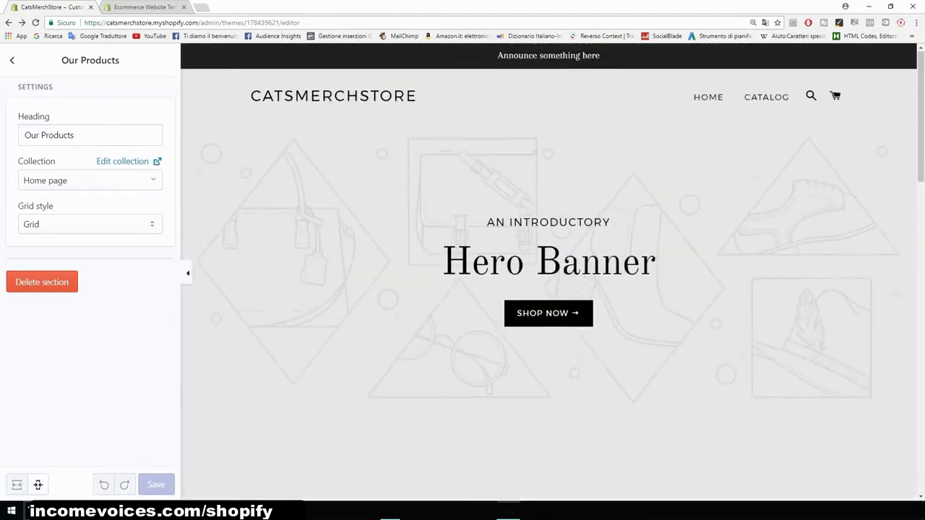
scroll(553, 274, "down", 7)
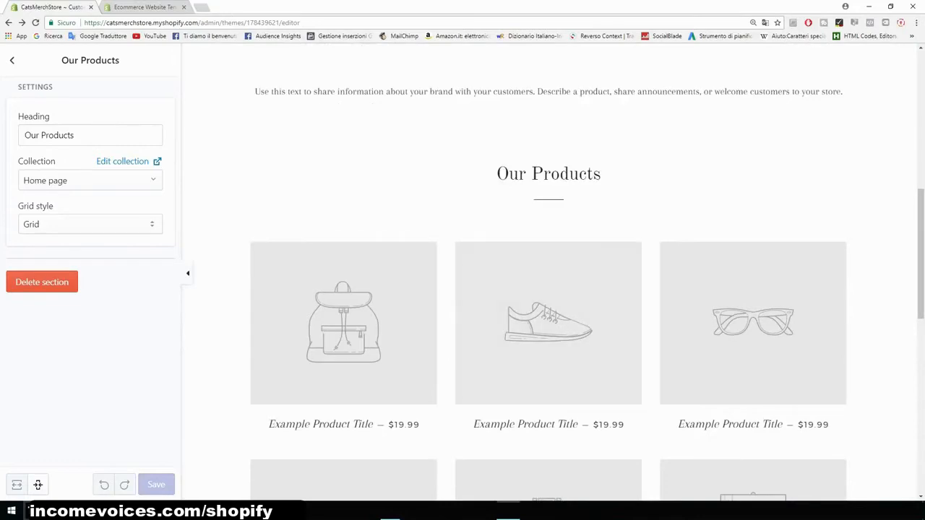
scroll(553, 274, "up", 2)
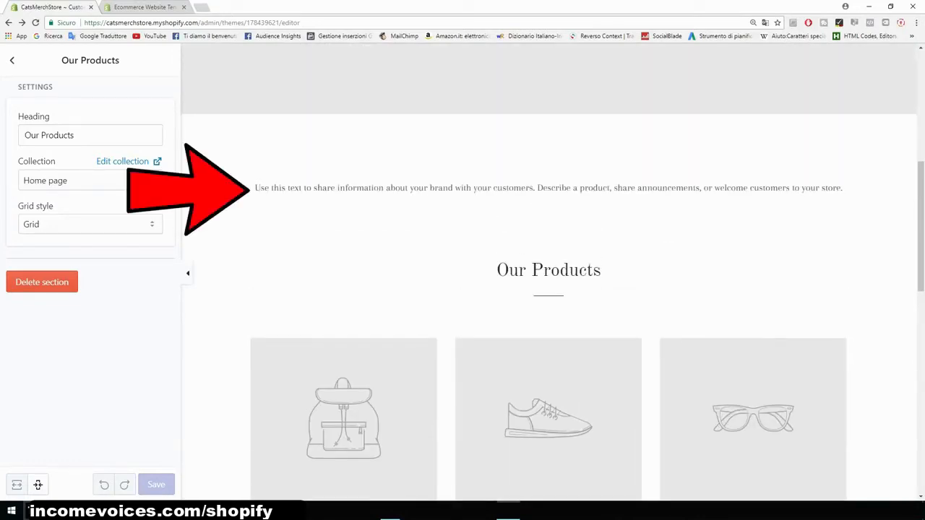
left_click(13, 61)
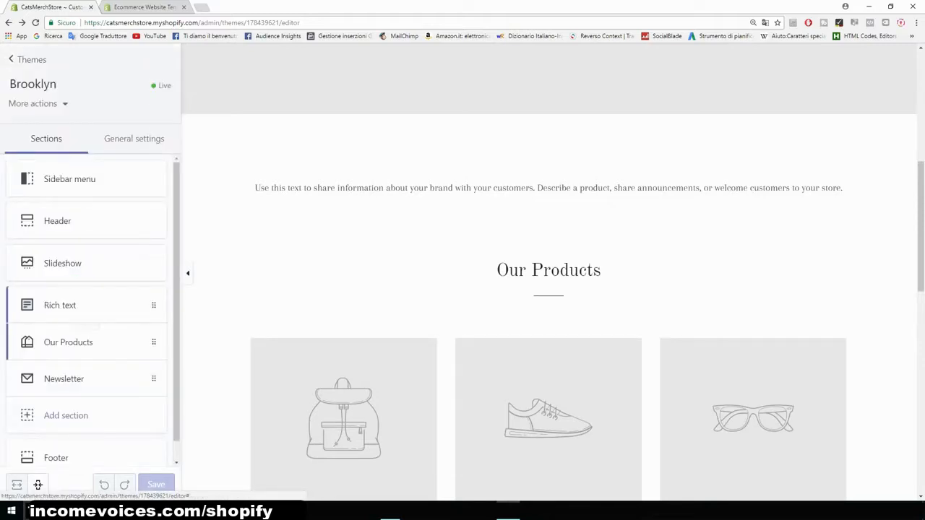
- Delete the Rich text section from the home page
left_click(68, 304)
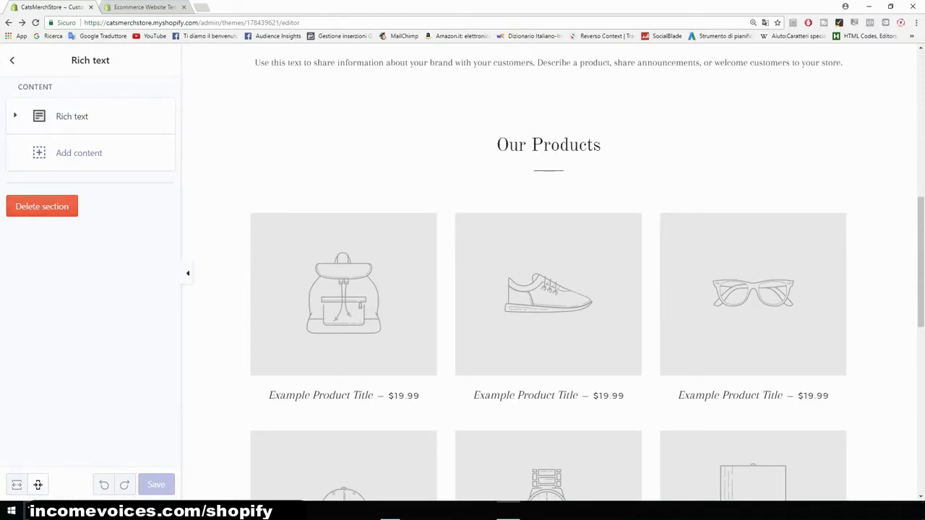
left_click(72, 116)
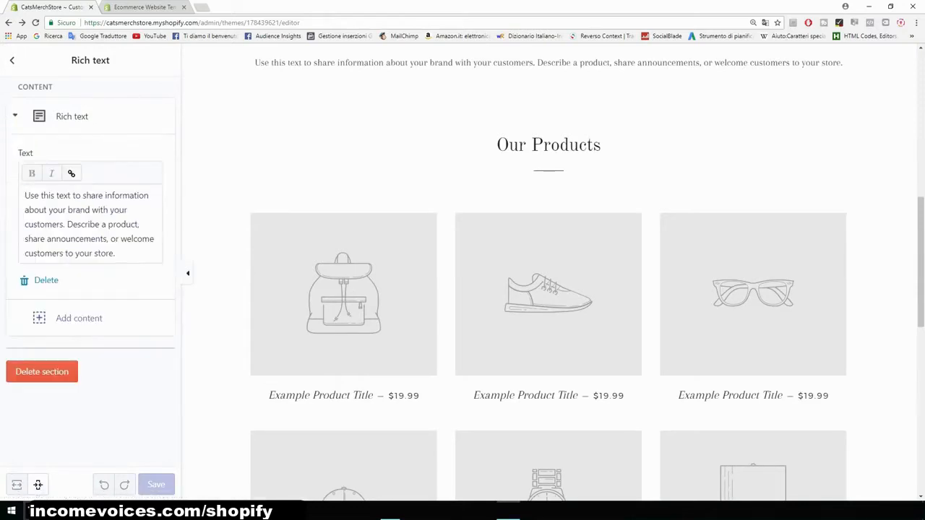
left_click_drag(116, 254, 23, 195)
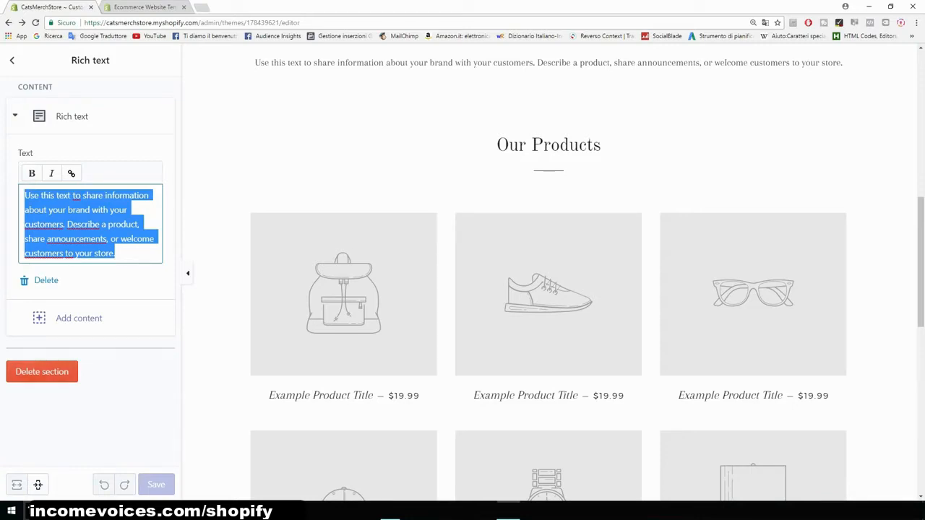
left_click(42, 371)
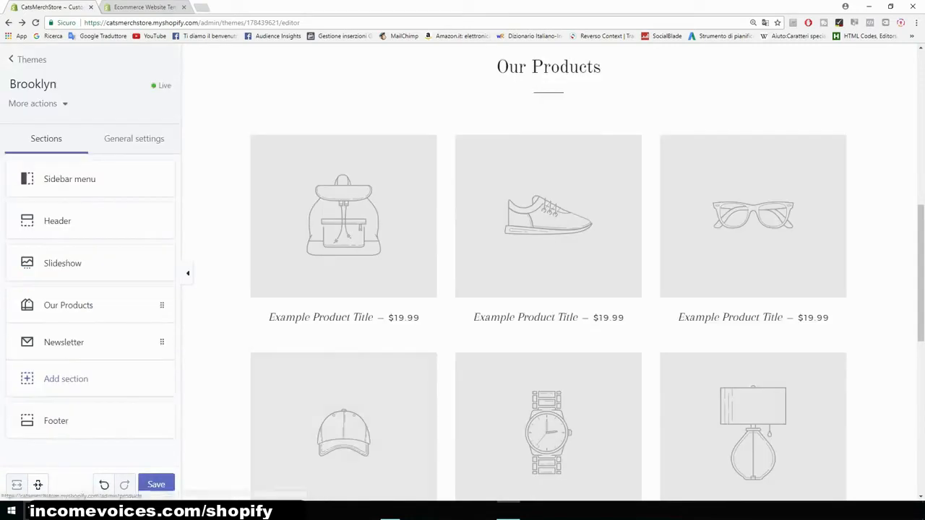
- Scroll through the home page preview to review the remaining sections
scroll(549, 272, "up", 1)
scroll(549, 272, "up", 8)
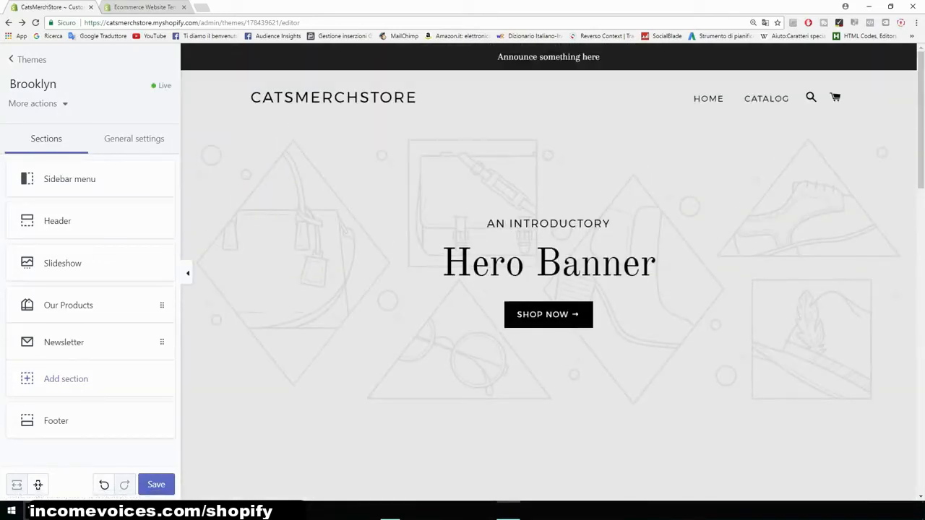
scroll(549, 272, "down", 8)
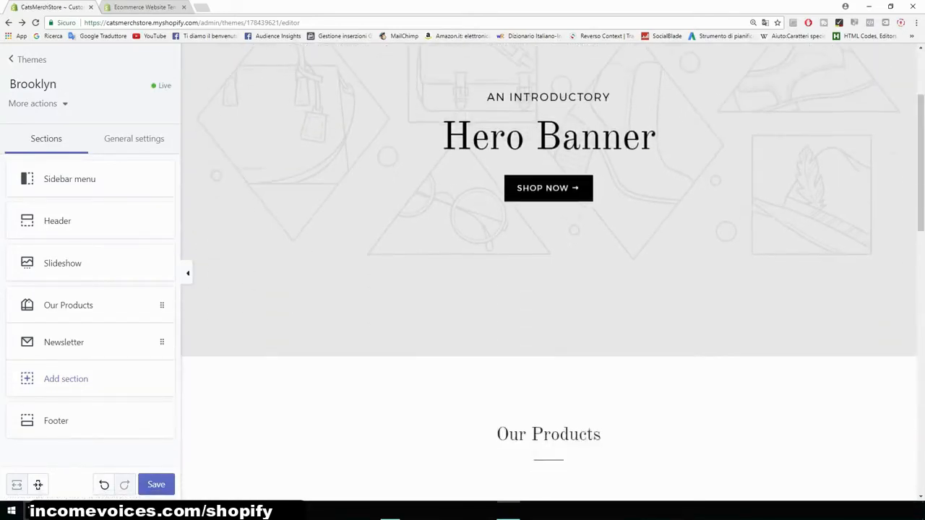
scroll(549, 271, "down", 3)
scroll(549, 272, "up", 7)
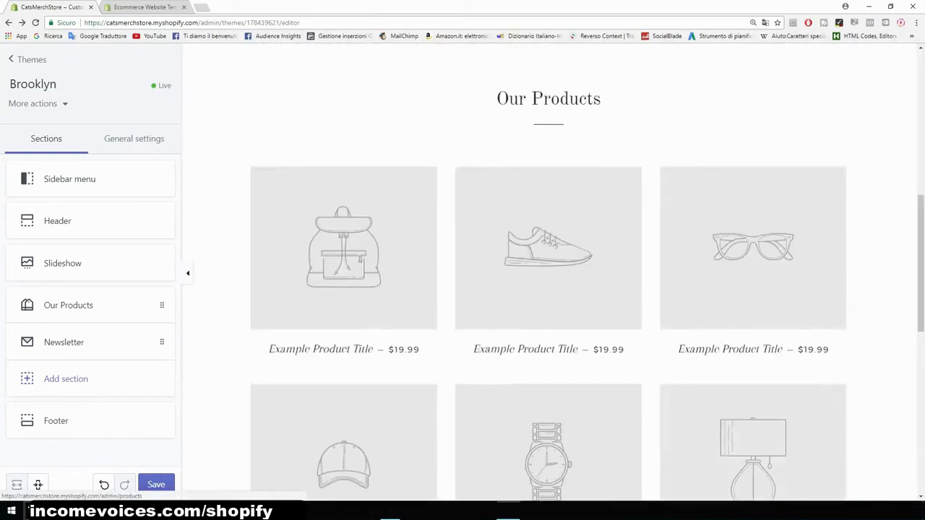
scroll(549, 272, "up", 1)
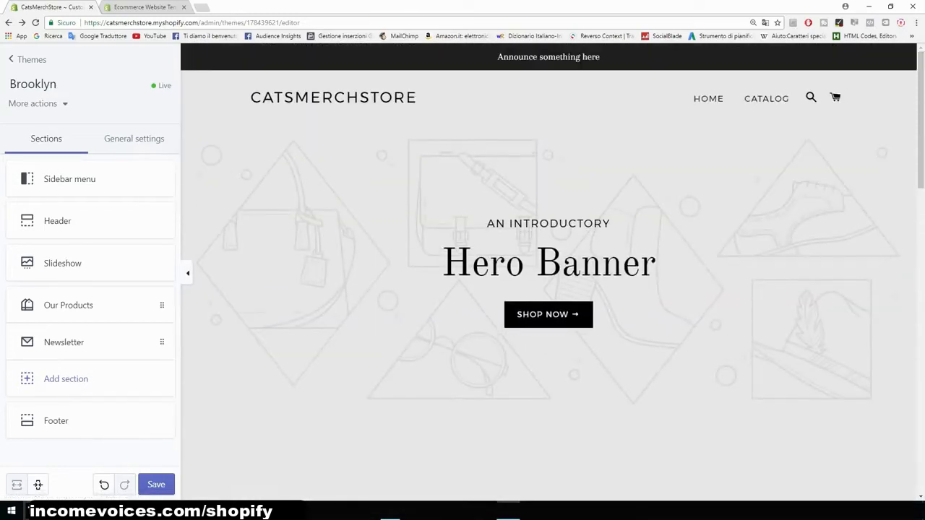
scroll(549, 271, "down", 1)
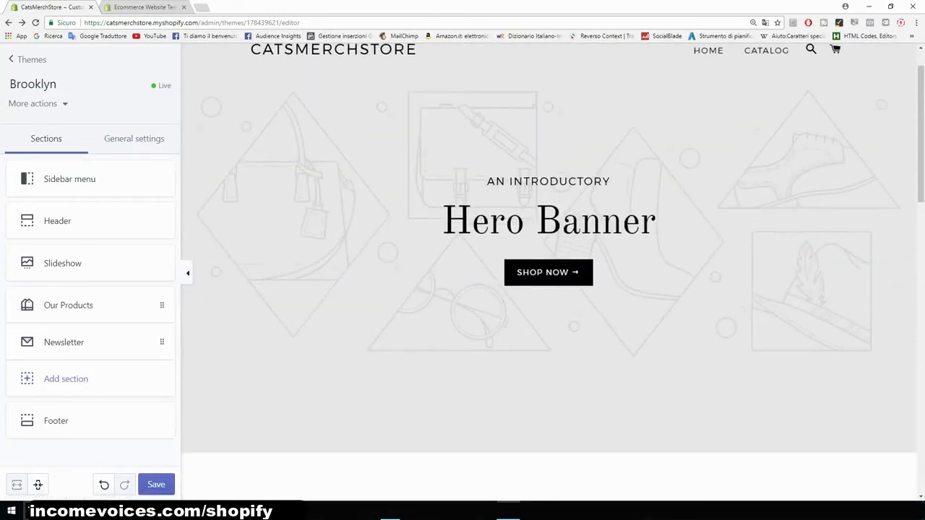
scroll(549, 272, "up", 1)
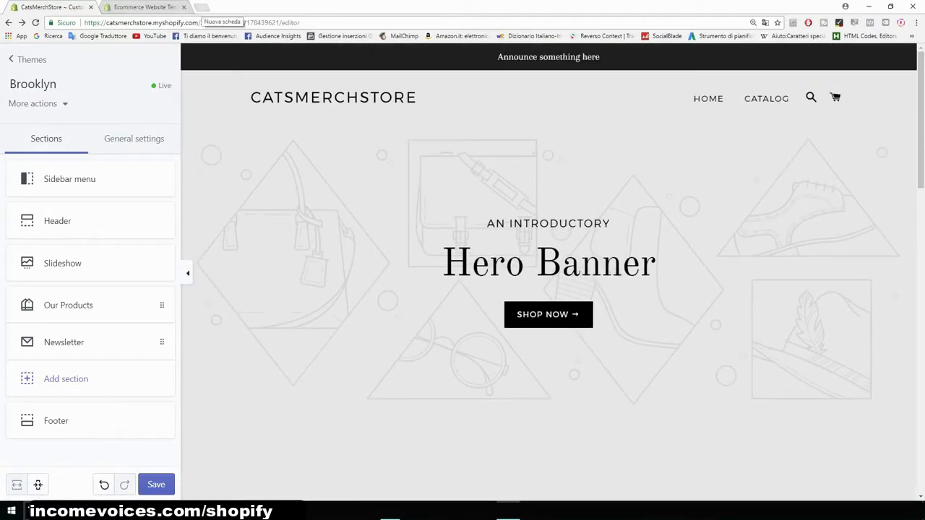
- Open a new browser tab, go to Google Images and search for cats
left_click(203, 7)
type("google")
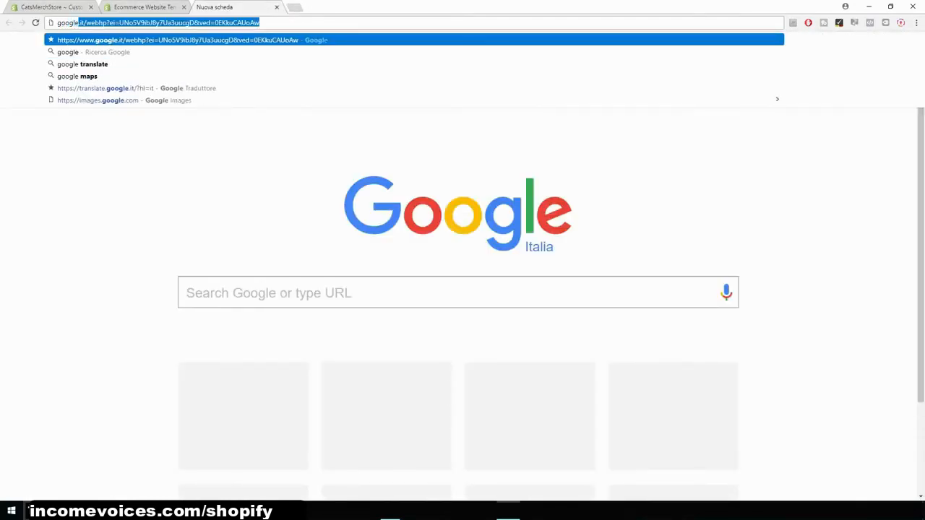
type(" images")
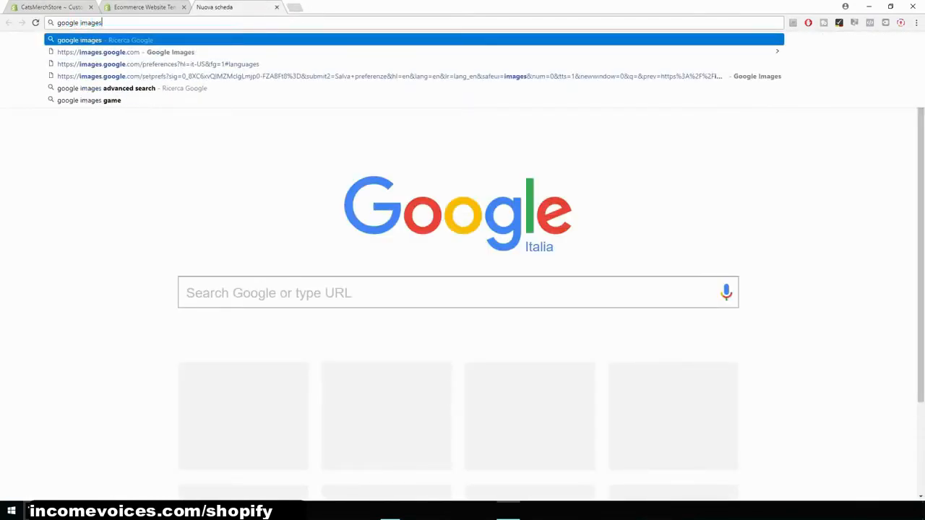
key("Return")
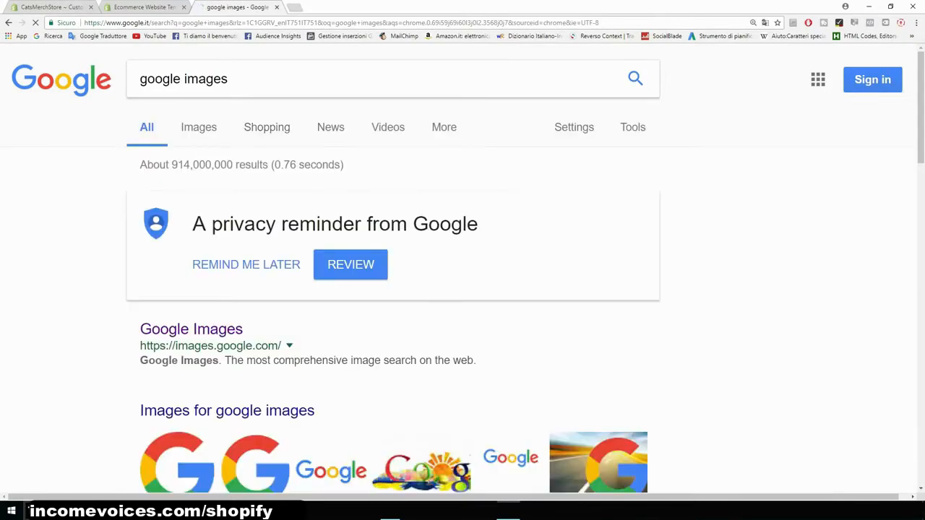
left_click(191, 330)
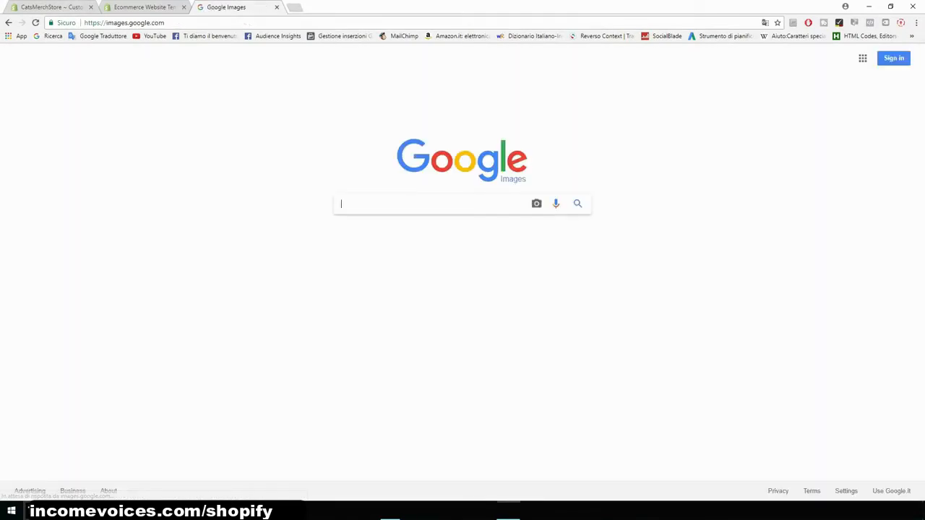
key("ctrl+plus")
key("ctrl+plus")
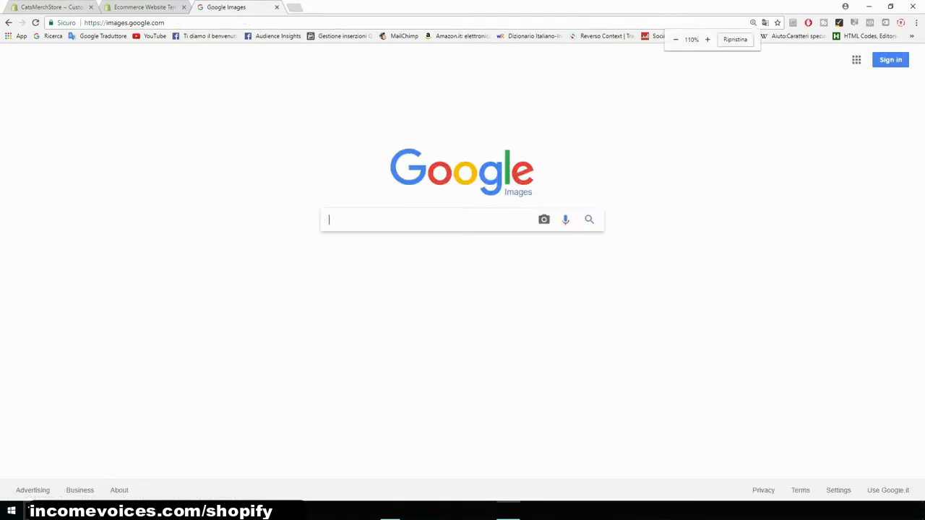
key("ctrl+plus")
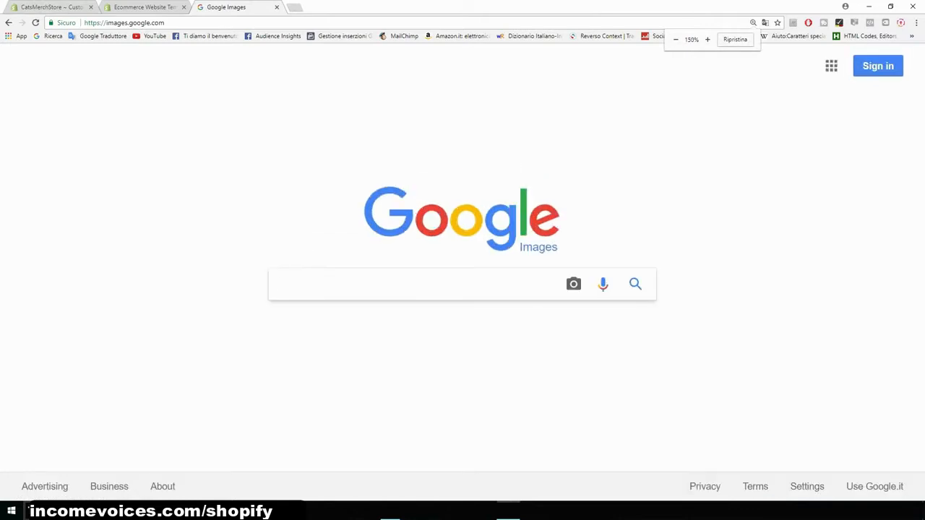
type("cats")
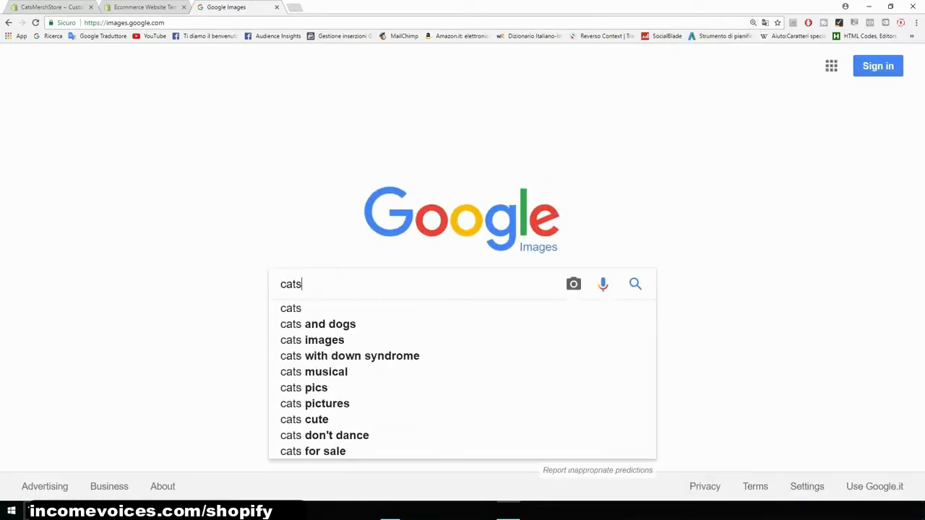
key("Return")
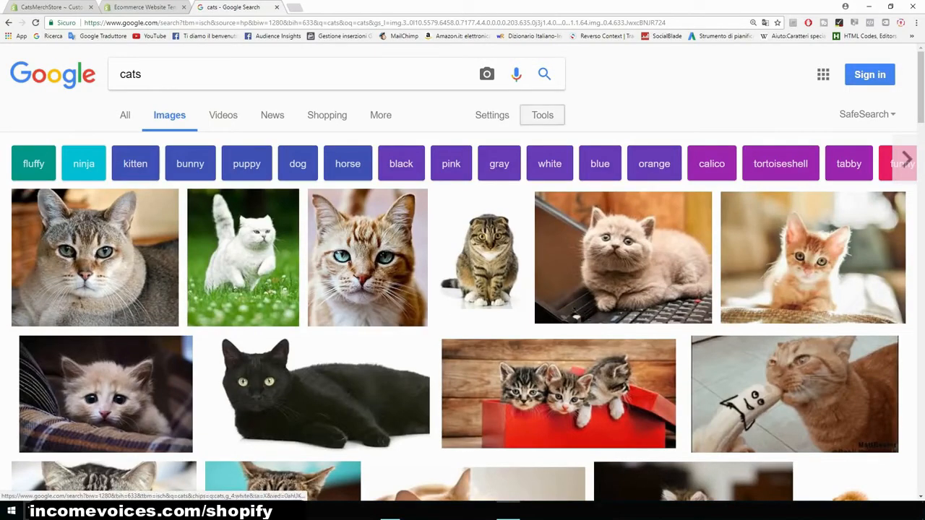
- Filter the cat image results by usage rights to Labeled for reuse
left_click(542, 115)
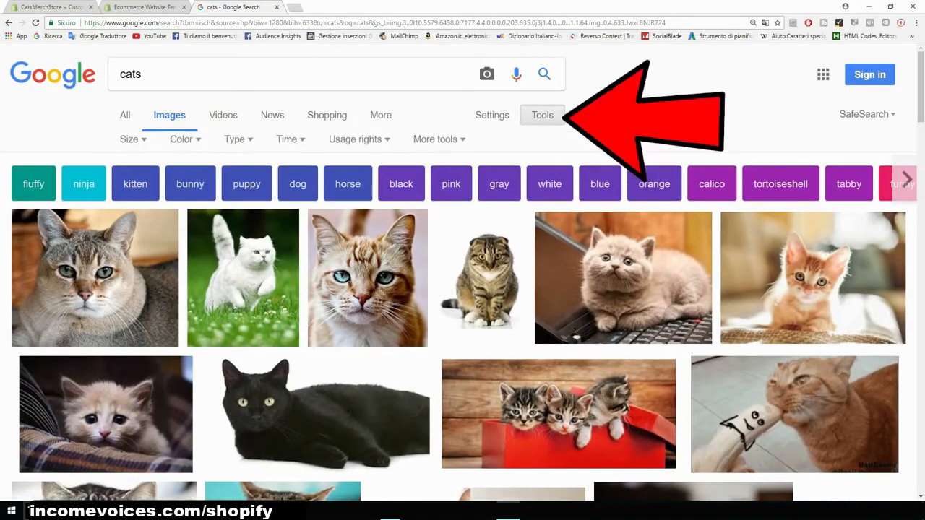
left_click(359, 142)
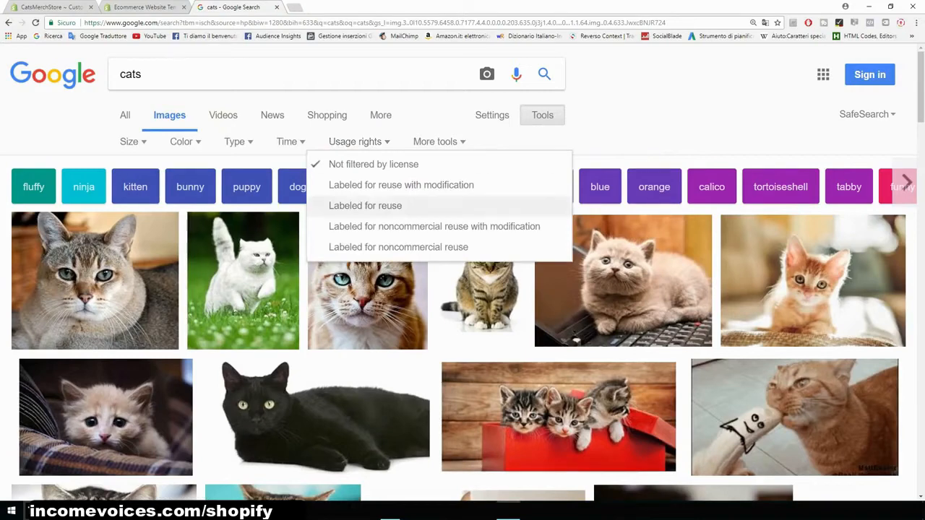
key("ctrl+plus")
key("ctrl+plus")
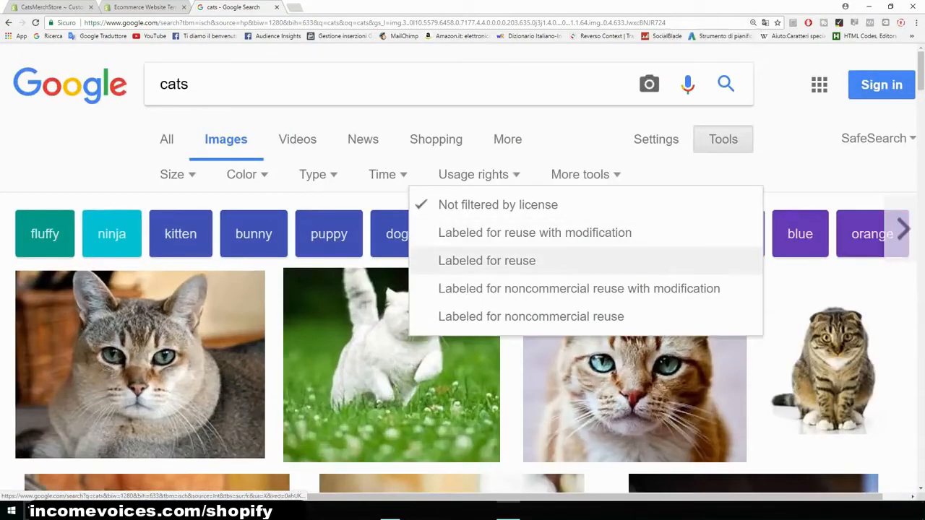
left_click(487, 261)
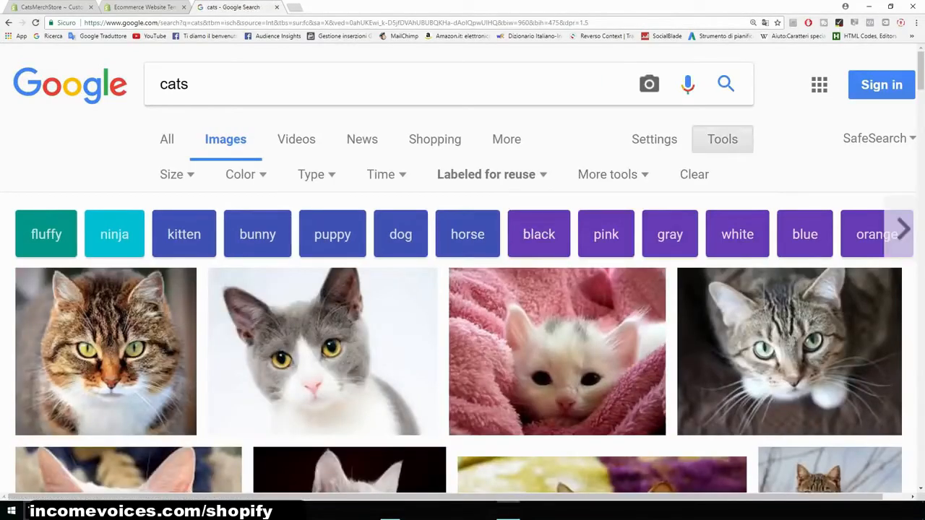
key("ctrl+minus")
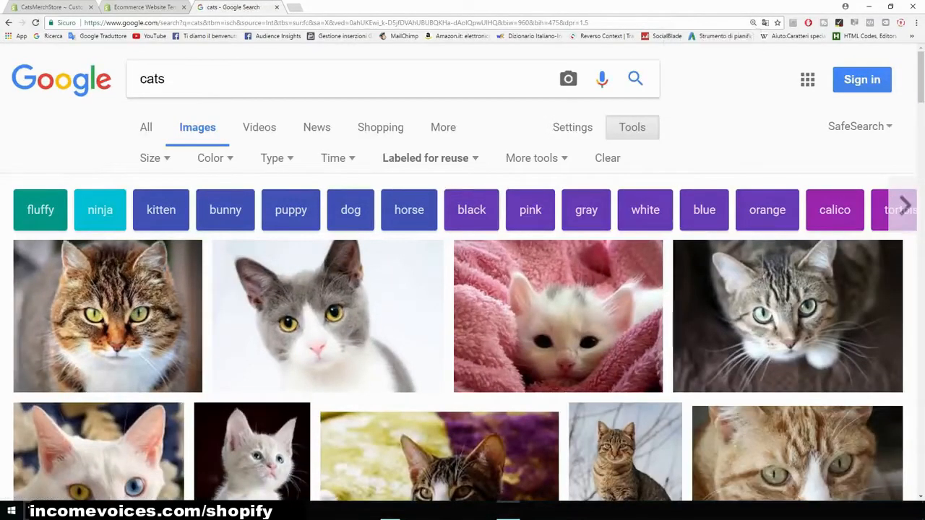
- Filter the image results by size to larger than 1024×768
left_click(59, 7)
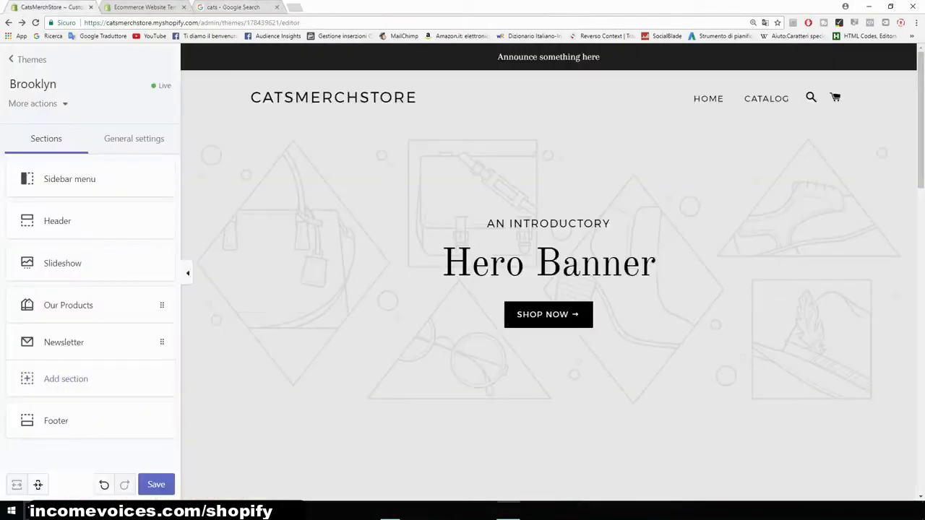
left_click(233, 7)
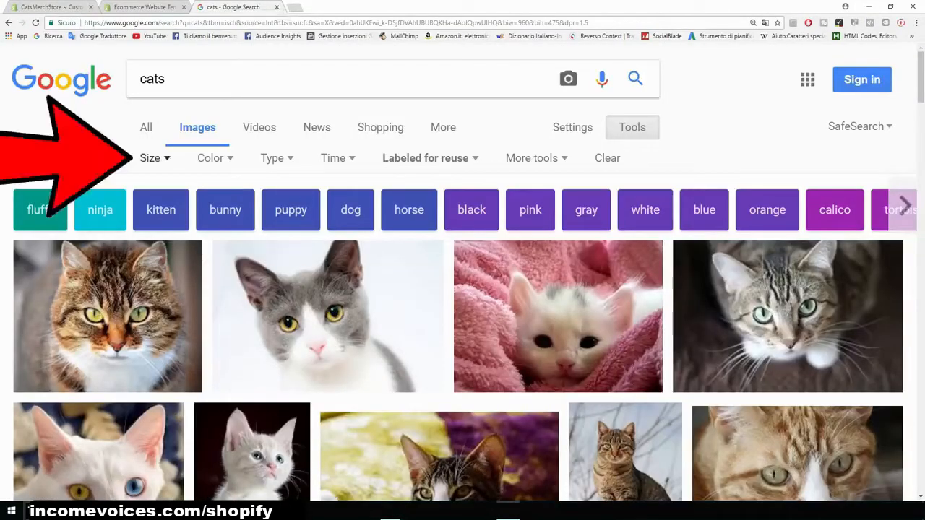
left_click(150, 158)
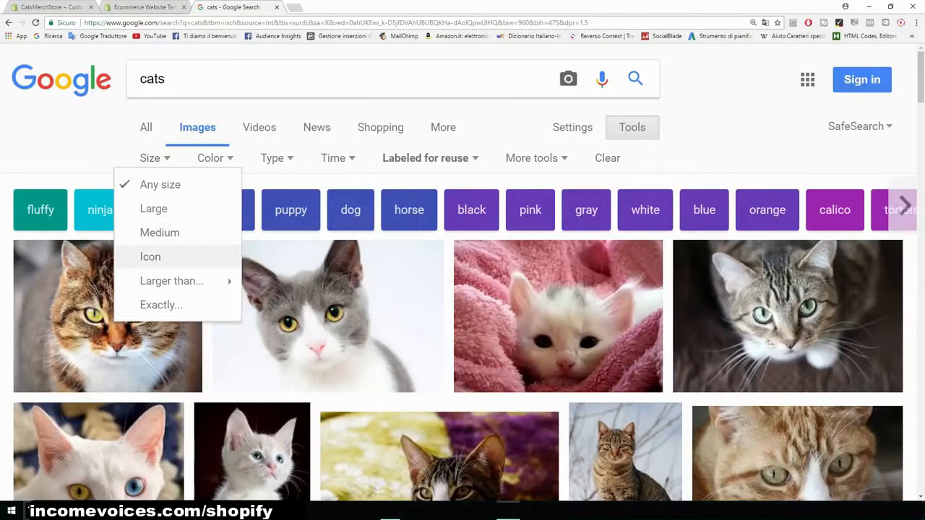
mouse_move(171, 280)
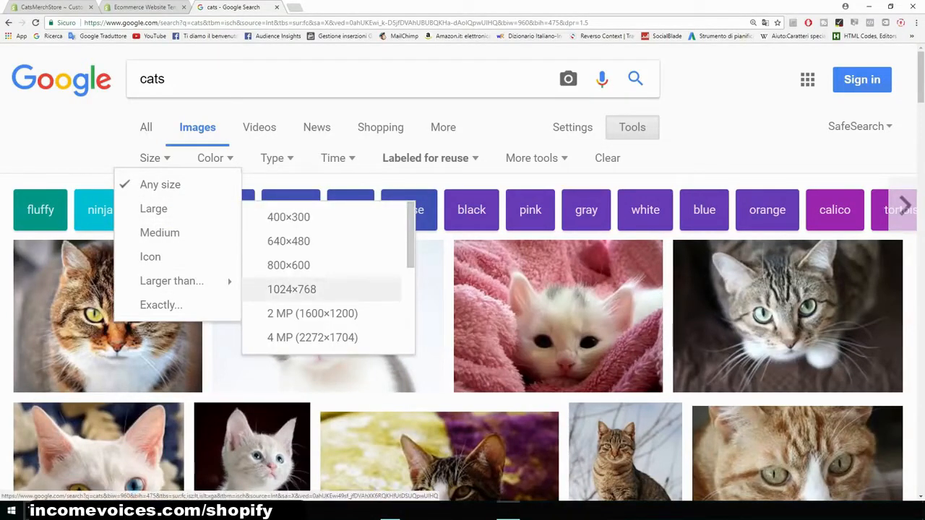
left_click(291, 289)
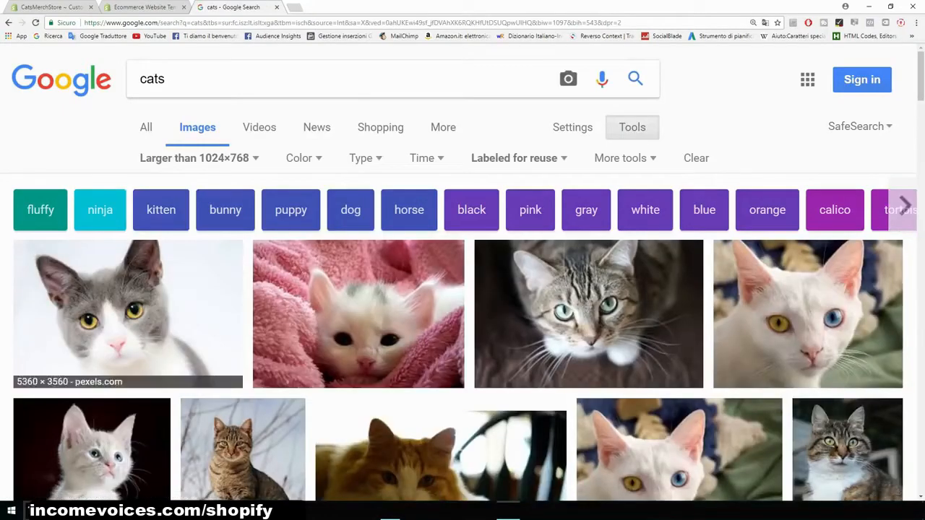
- Open the full-size grey and white cat image from Pexels
scroll(462, 289, "down", 3)
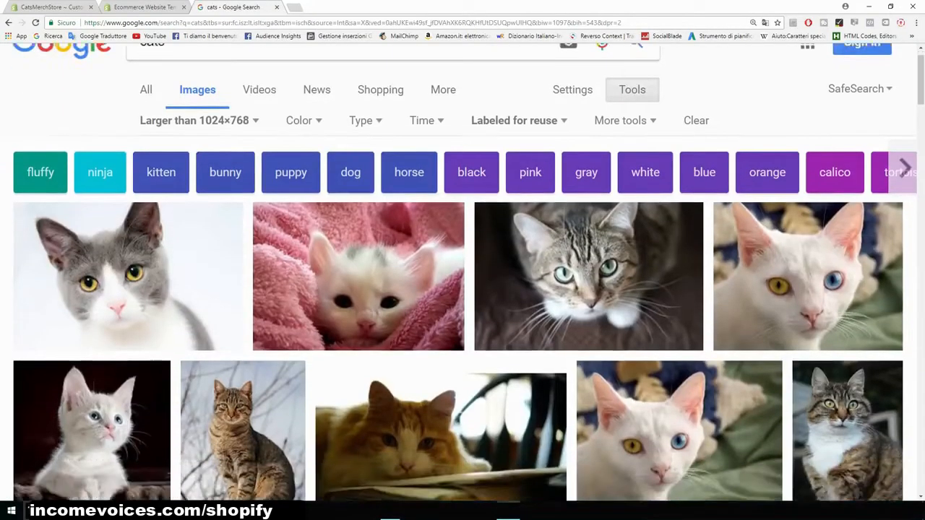
scroll(137, 217, "down", 1)
scroll(137, 217, "up", 1)
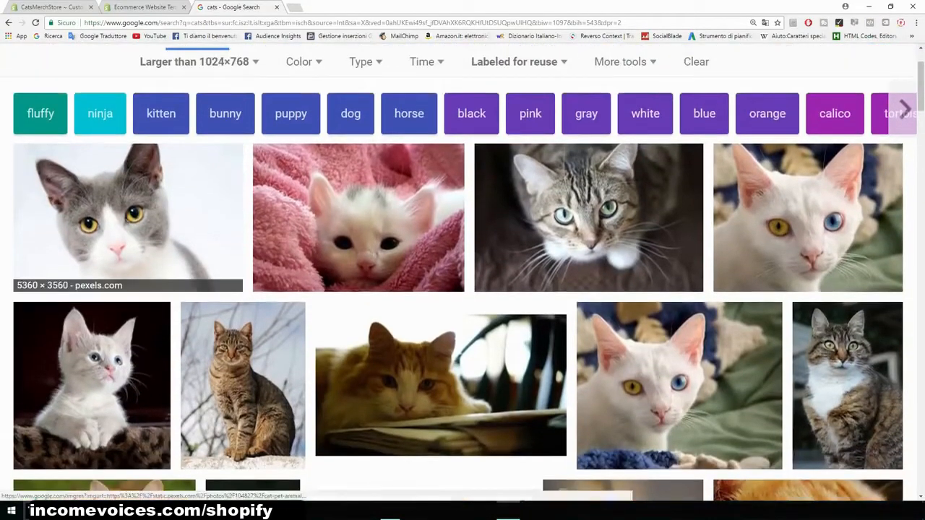
left_click(128, 217)
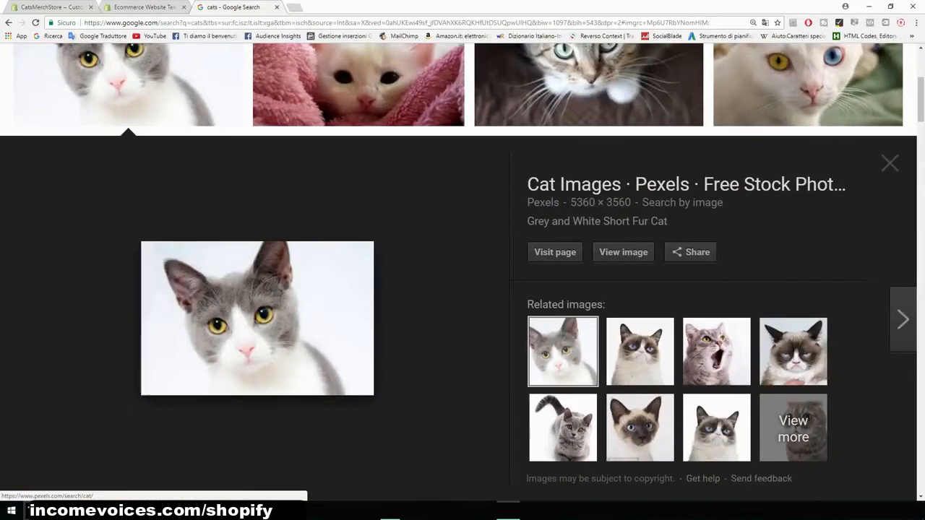
left_click(623, 252)
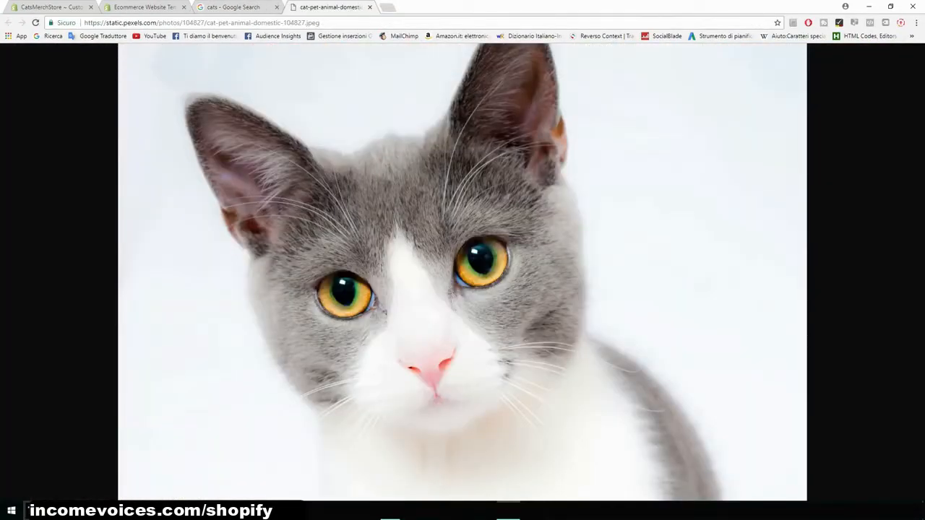
- Save the cat image into the catsmerch folder on the computer
left_click_drag(566, 6, 710, 56)
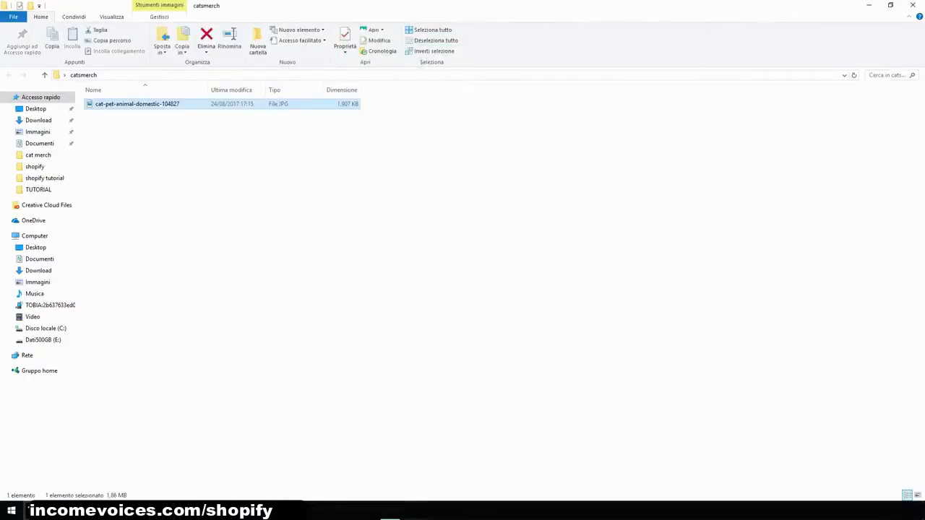
key("alt+Tab")
- Open the Slideshow section's settings in the theme editor
left_click(854, 55)
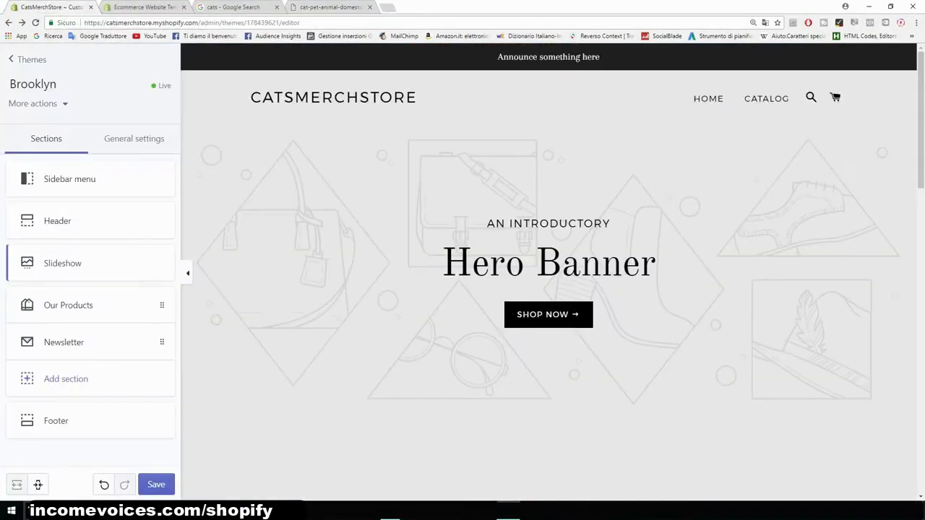
left_click(62, 262)
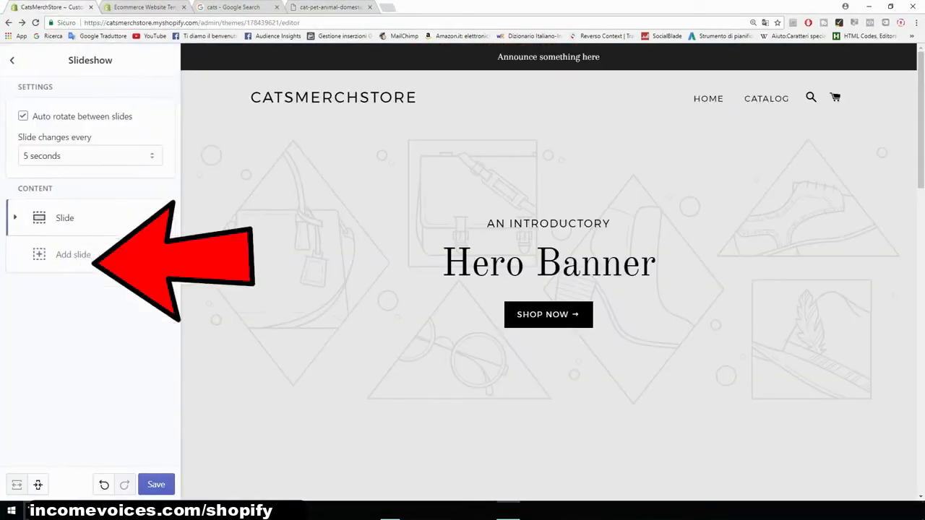
- Upload the saved cat image from the cat merch folder as the slide's image
left_click(65, 217)
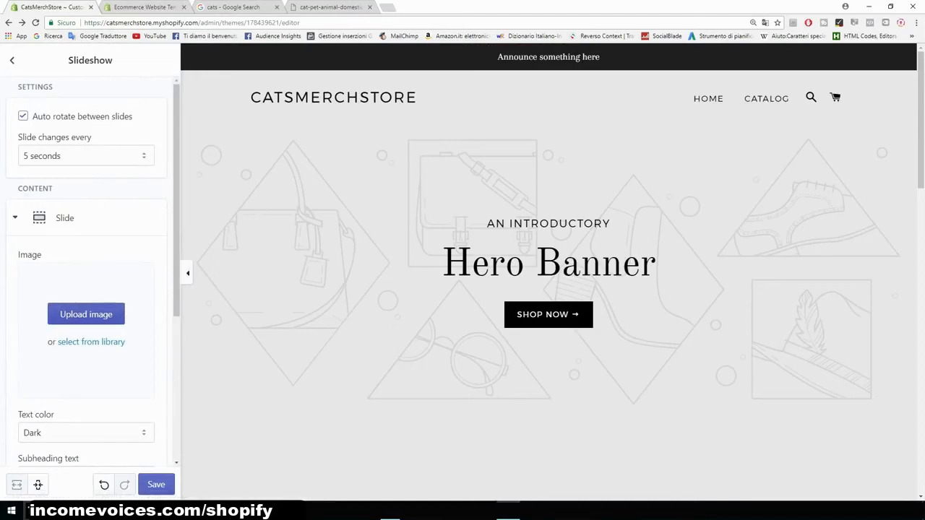
left_click(86, 315)
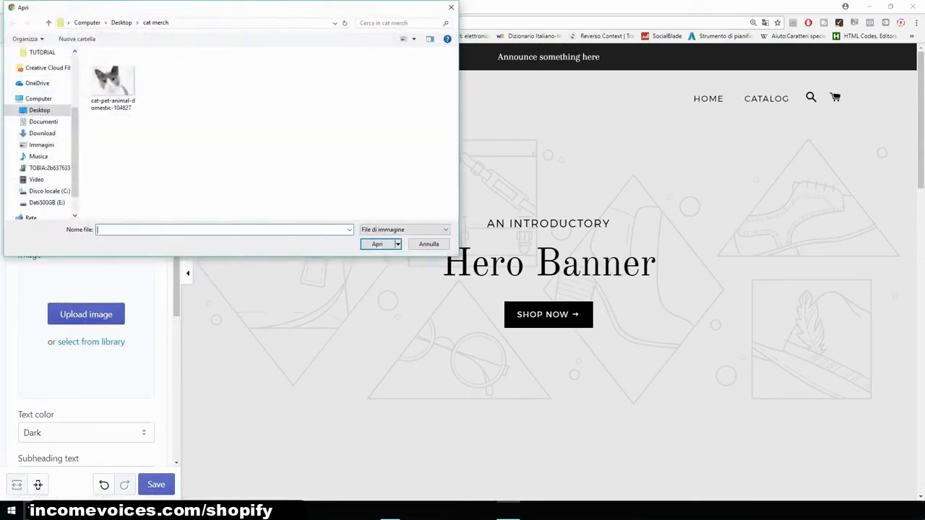
double_click(113, 81)
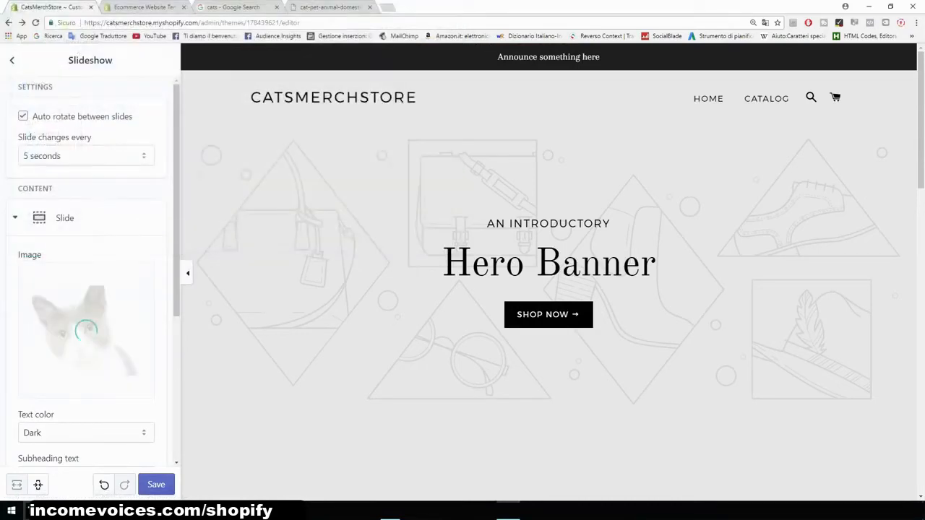
- Clear the slide's subheading, heading and button text
scroll(90, 289, "down", 5)
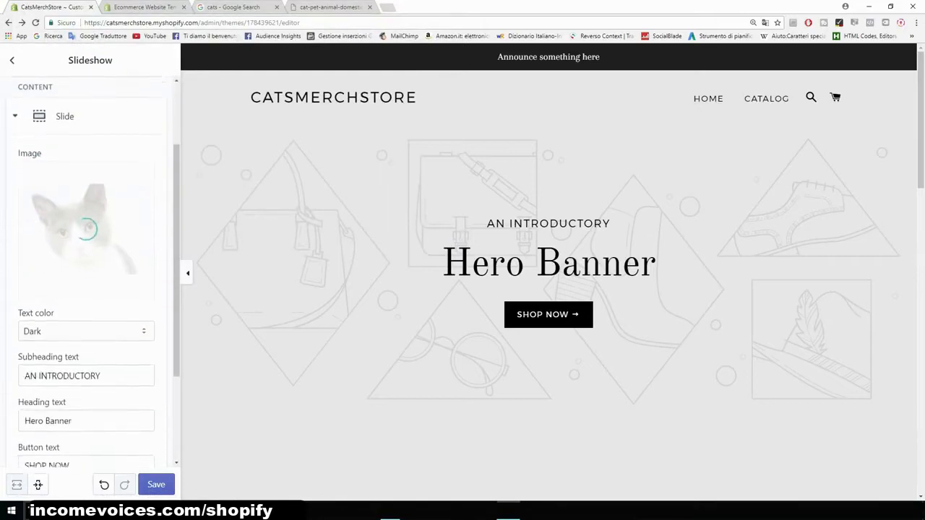
left_click_drag(101, 284, 23, 285)
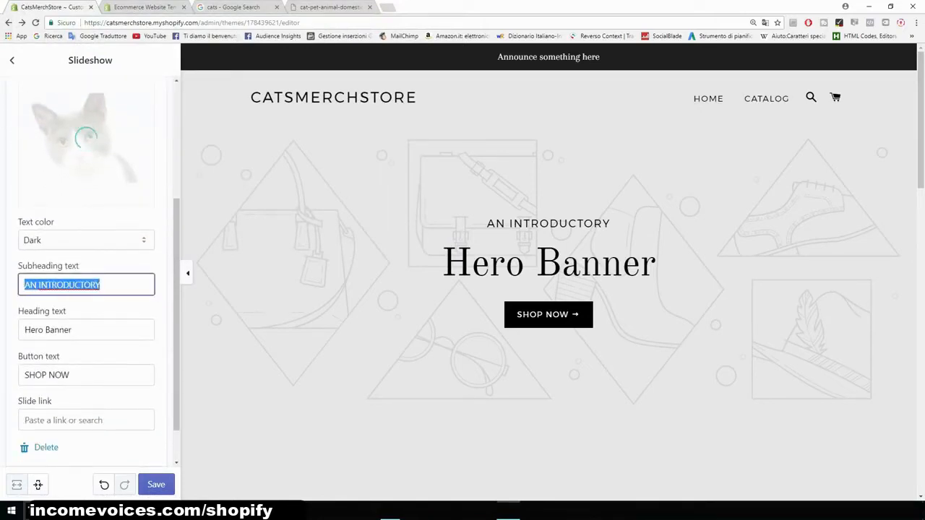
key("BackSpace")
left_click_drag(101, 329, 24, 330)
key("BackSpace")
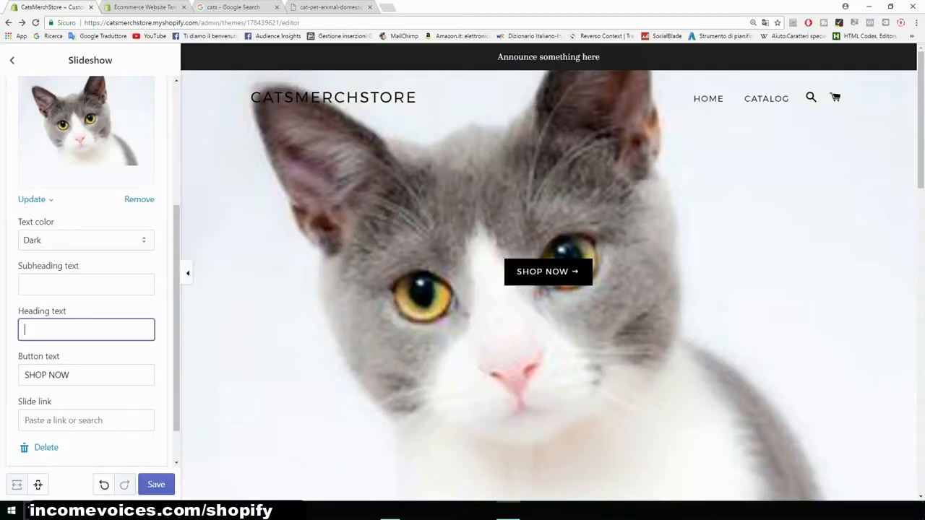
key("Tab")
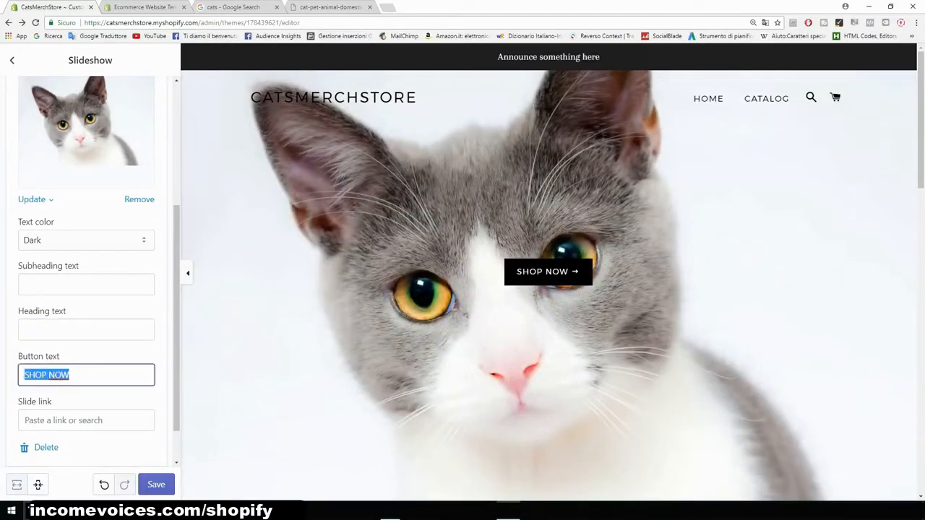
key("BackSpace")
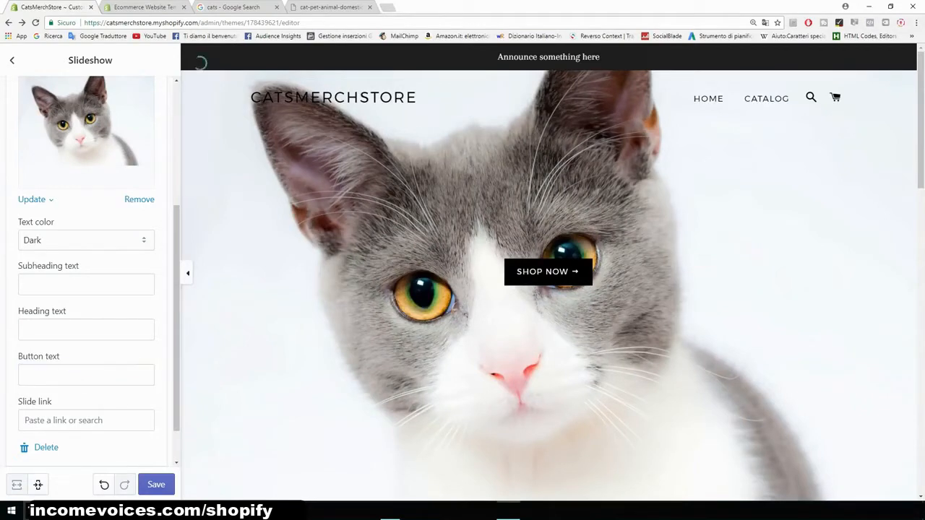
scroll(90, 271, "up", 3)
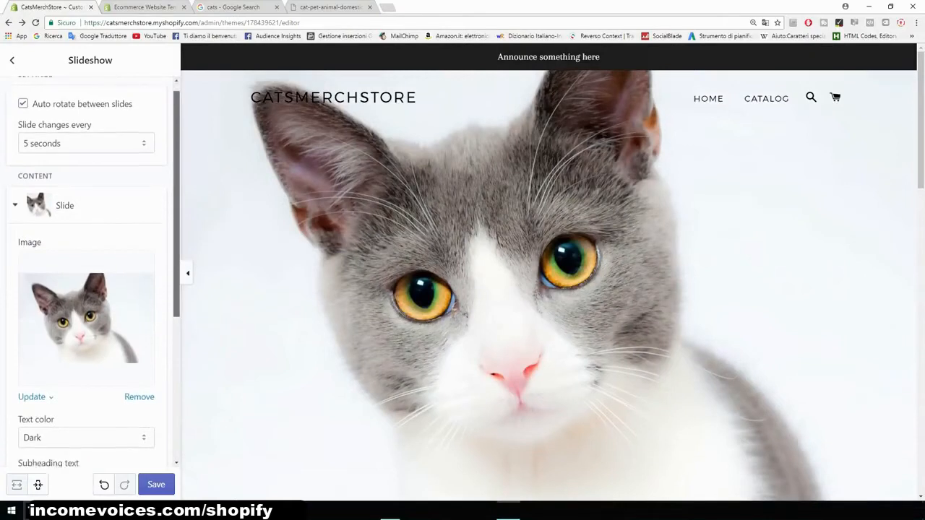
scroll(90, 271, "down", 3)
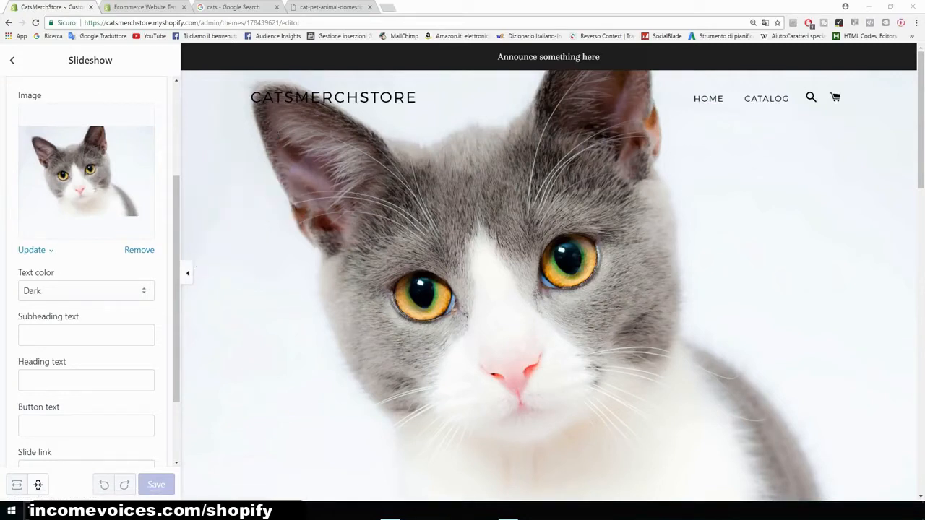
- Open canva.com in a new browser tab
key("ctrl+t")
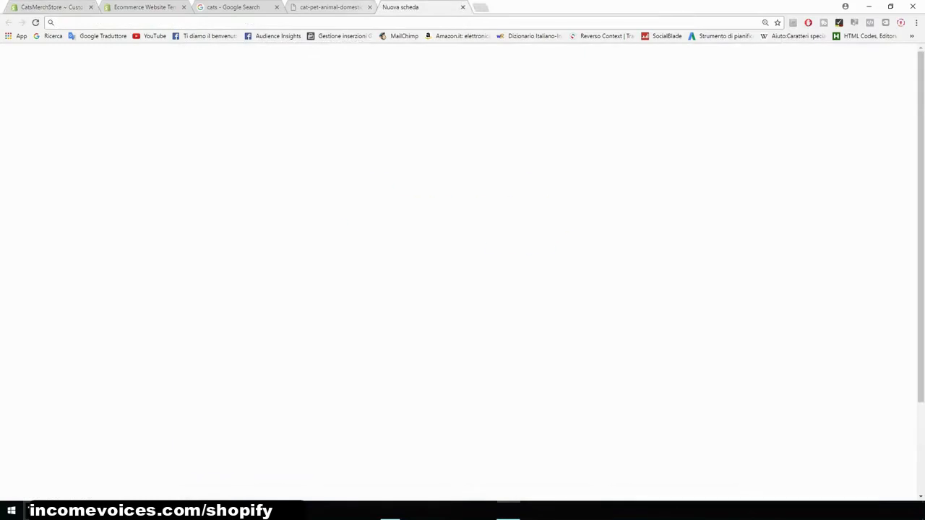
type("canva.com")
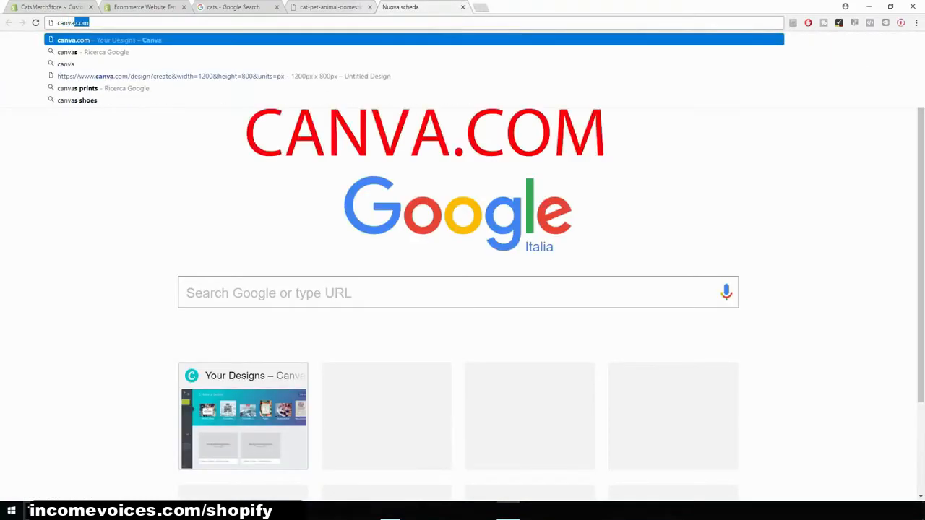
key("Return")
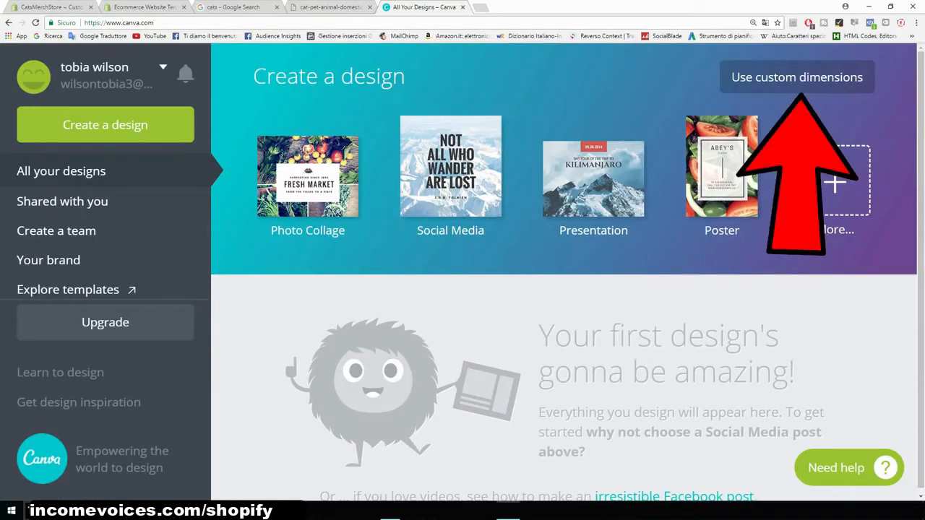
- Create a new Canva design with custom dimensions of 2440 × 1440 px
left_click(797, 77)
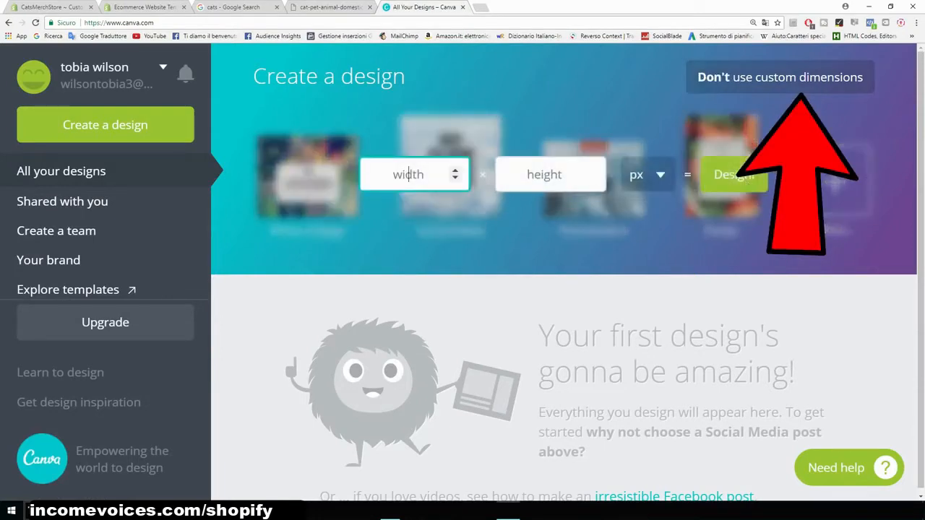
type("2440")
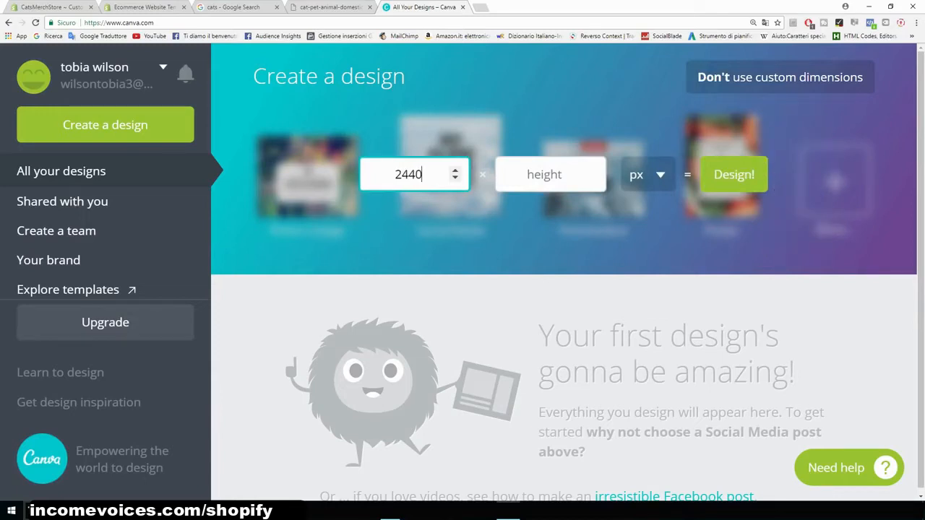
left_click(542, 174)
type("1440")
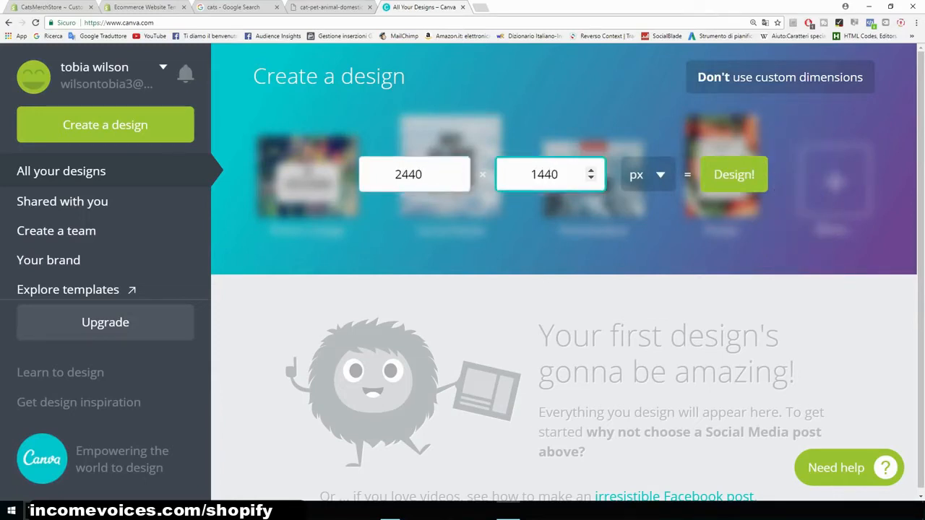
left_click(408, 174)
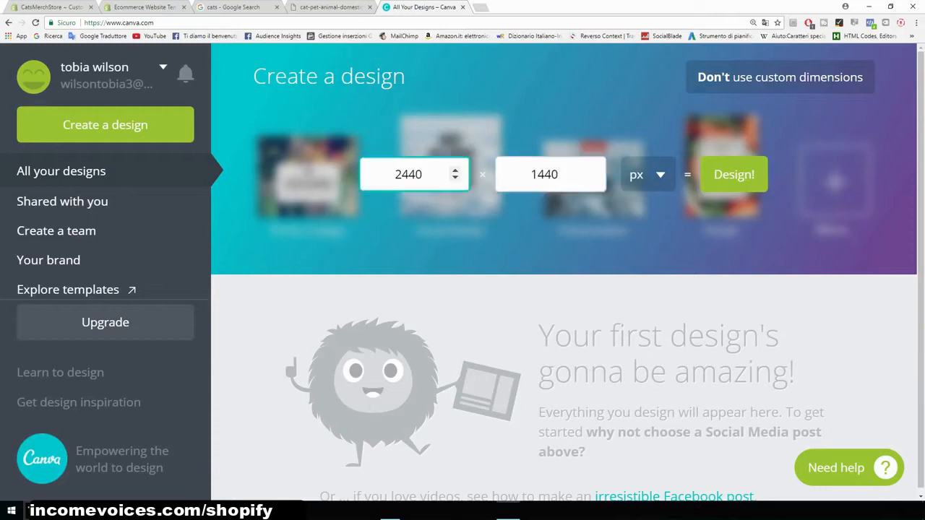
key("Tab")
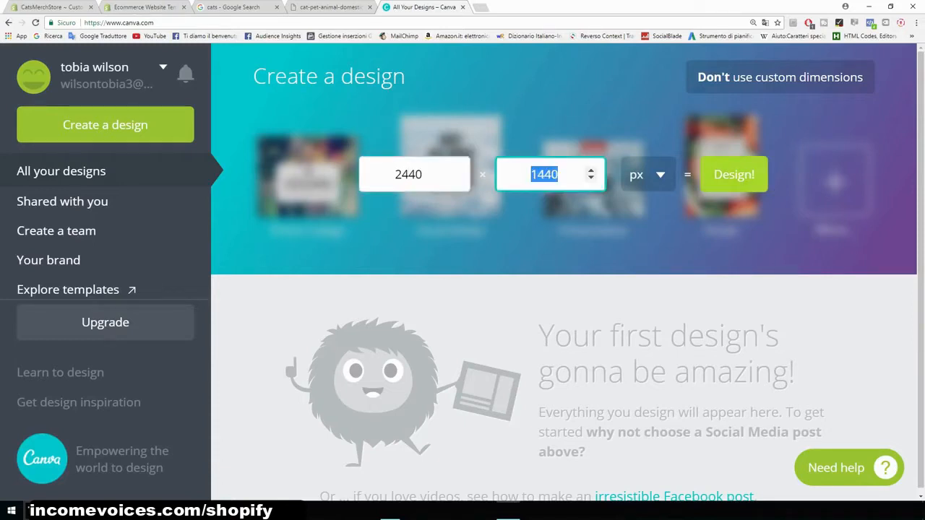
key("Return")
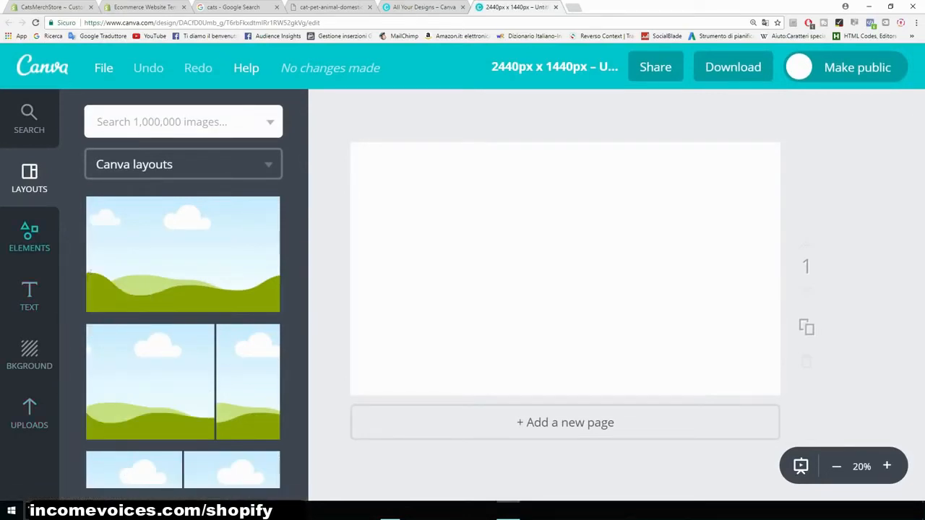
- Upload the cat image to Canva and add it to the design
left_click(29, 414)
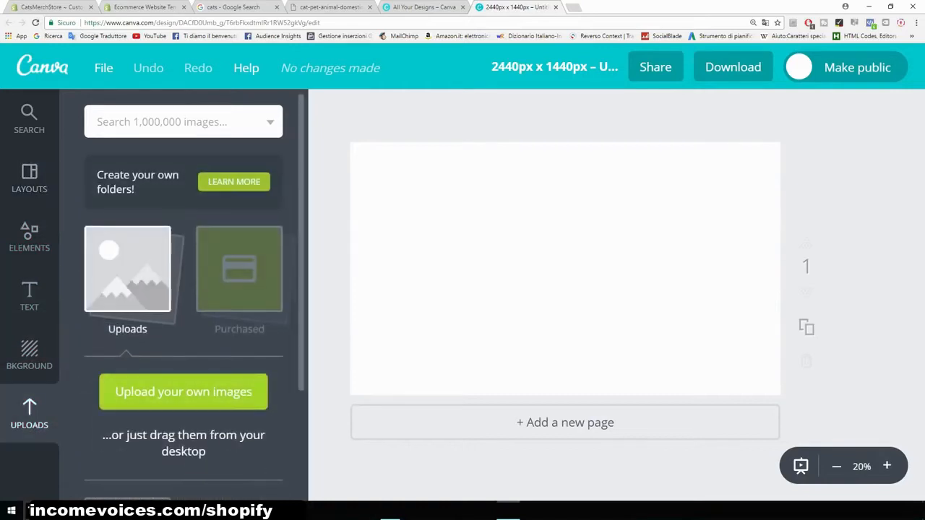
left_click(183, 391)
double_click(112, 83)
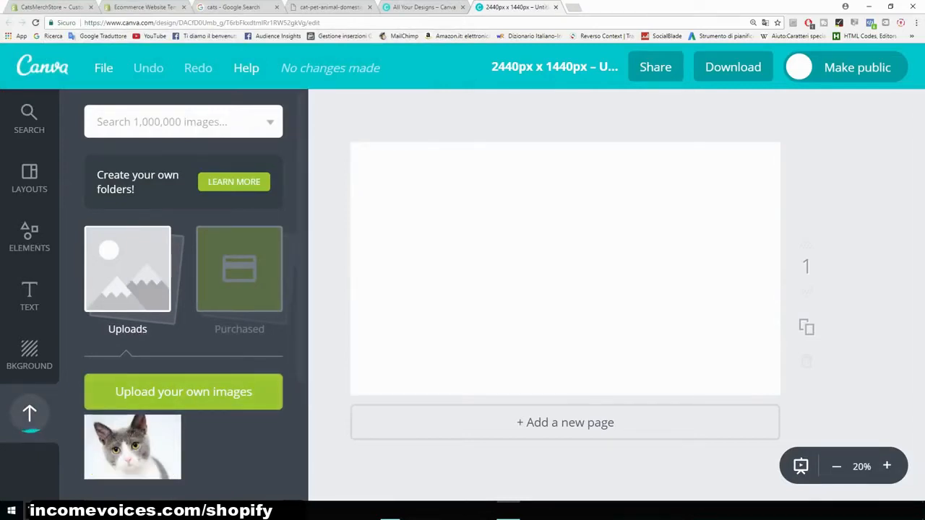
left_click(132, 446)
- Resize and position the cat image so it fills the design canvas
left_click_drag(565, 269, 521, 299)
left_click_drag(701, 180, 734, 158)
mouse_move(664, 217)
left_mouse_down()
mouse_move(716, 207)
mouse_move(670, 230)
left_mouse_up()
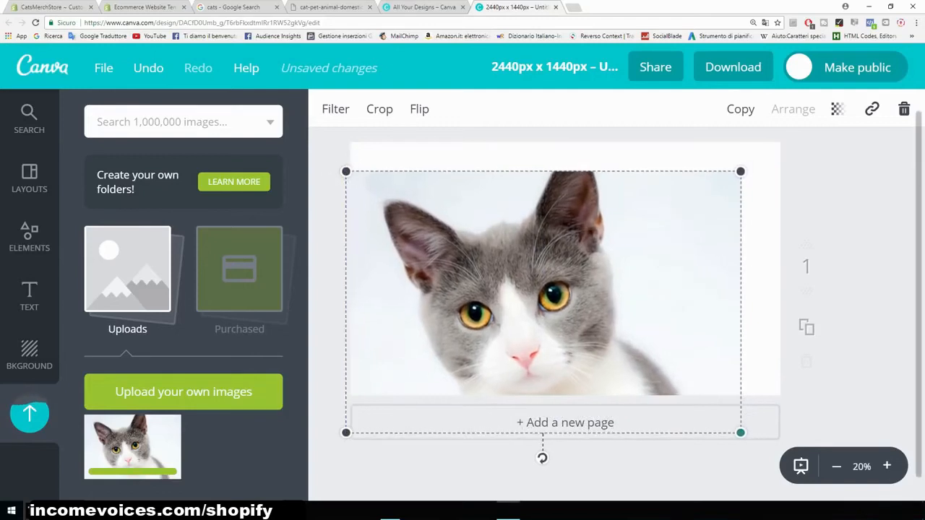
left_click_drag(741, 432, 747, 437)
left_click_drag(678, 318, 683, 312)
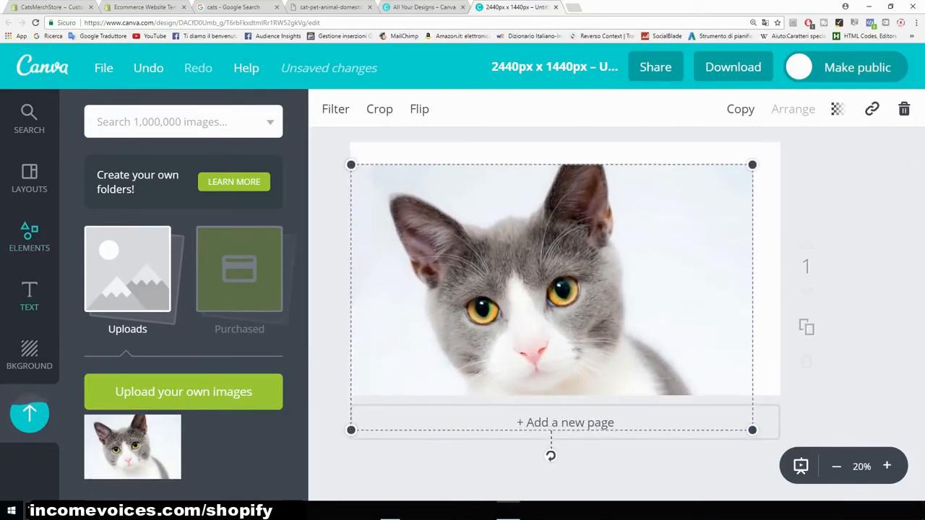
- Add a heading text box and change its text to Cats Merch
left_click(28, 296)
left_click(184, 208)
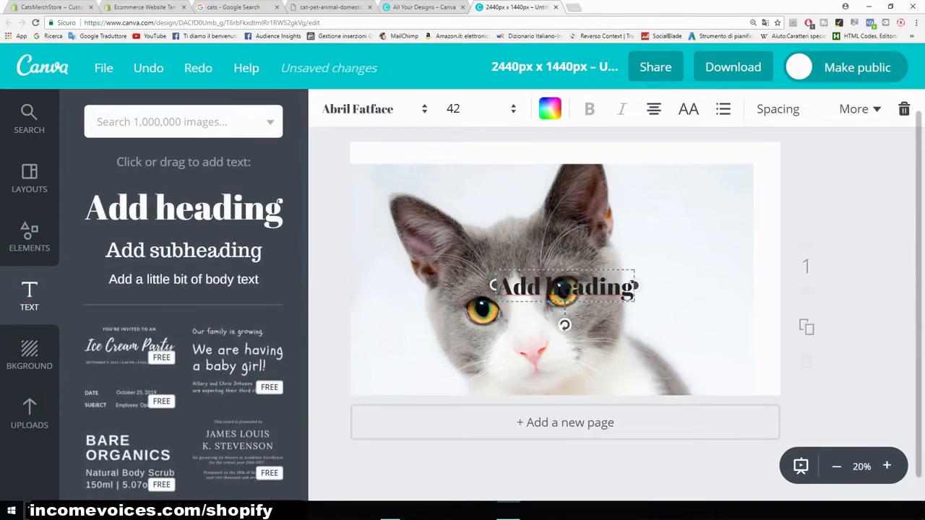
left_click_drag(633, 286, 527, 287)
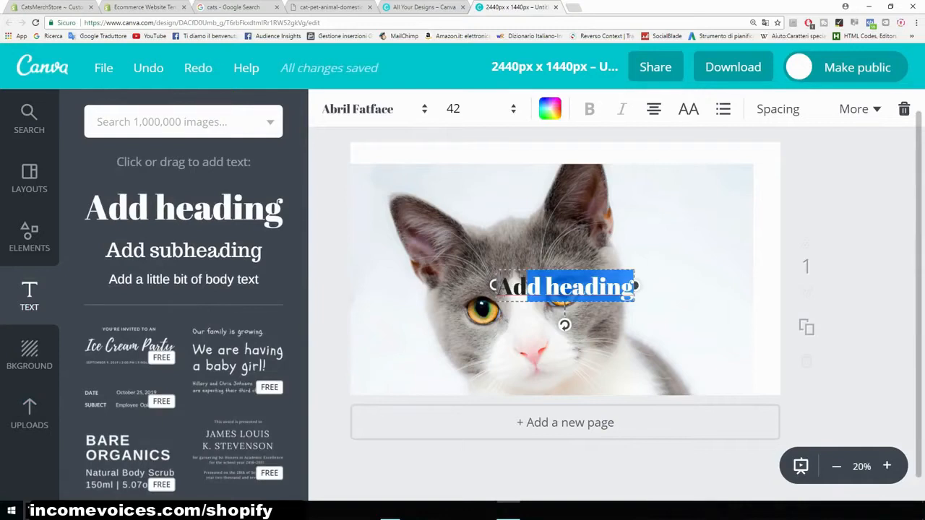
key("BackSpace")
key("BackSpace")
key("BackSpace")
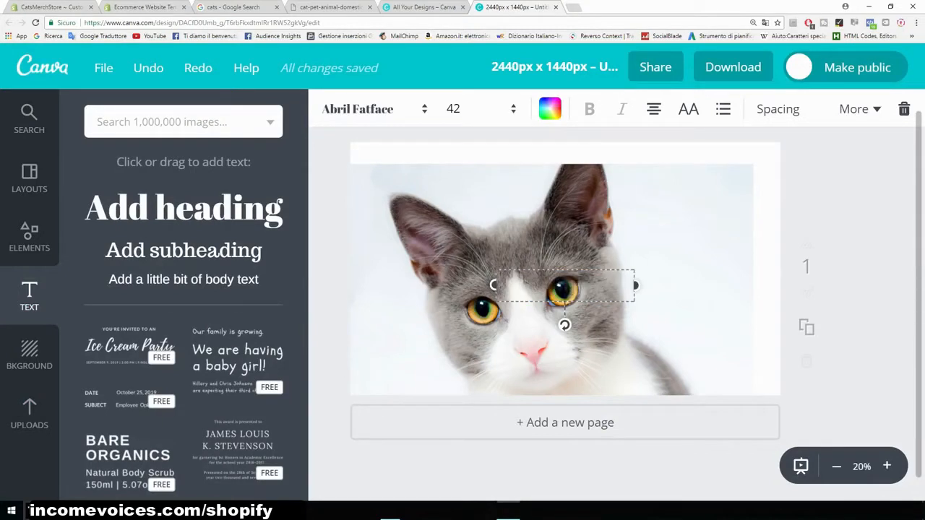
type("Cats Merch")
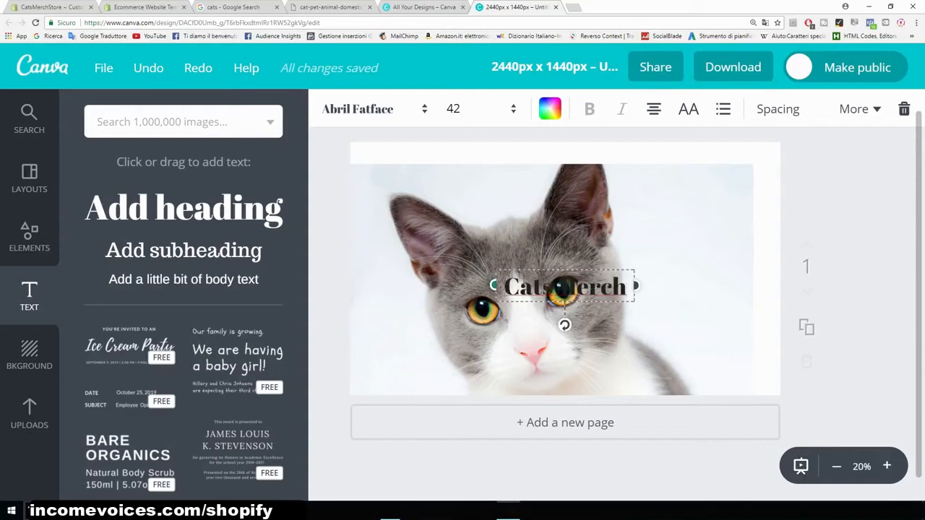
- Move the heading to the top of the design and set its font to Aileron Heavy
left_click_drag(567, 289, 502, 175)
left_click(372, 108)
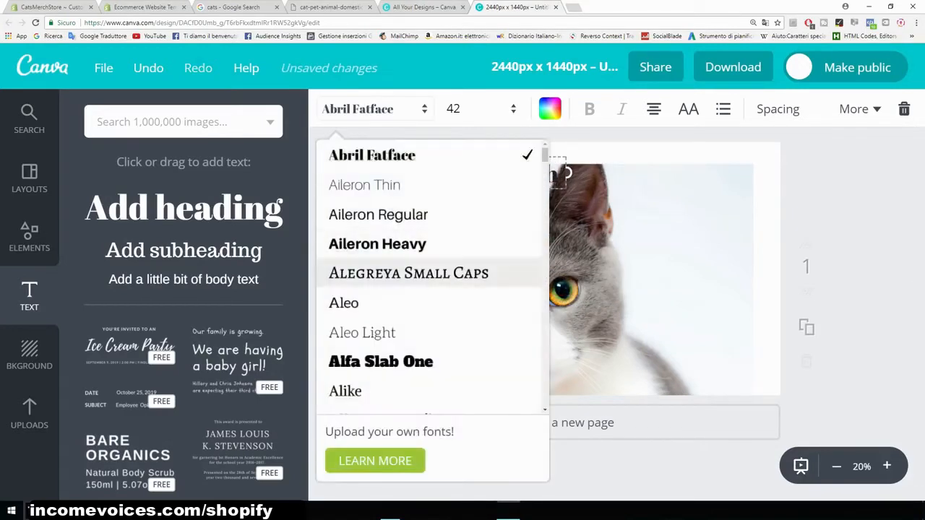
left_click(377, 244)
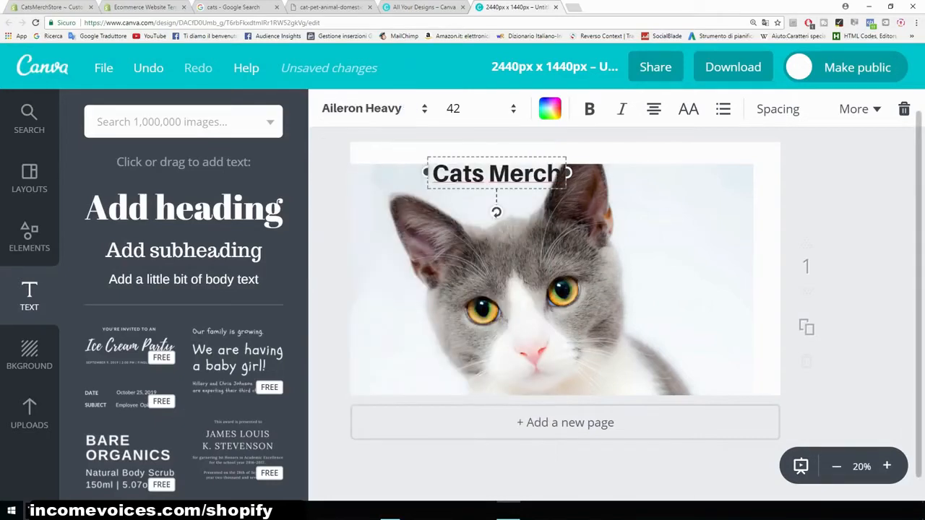
- Color the heading text red with color code ff0300
left_click(549, 108)
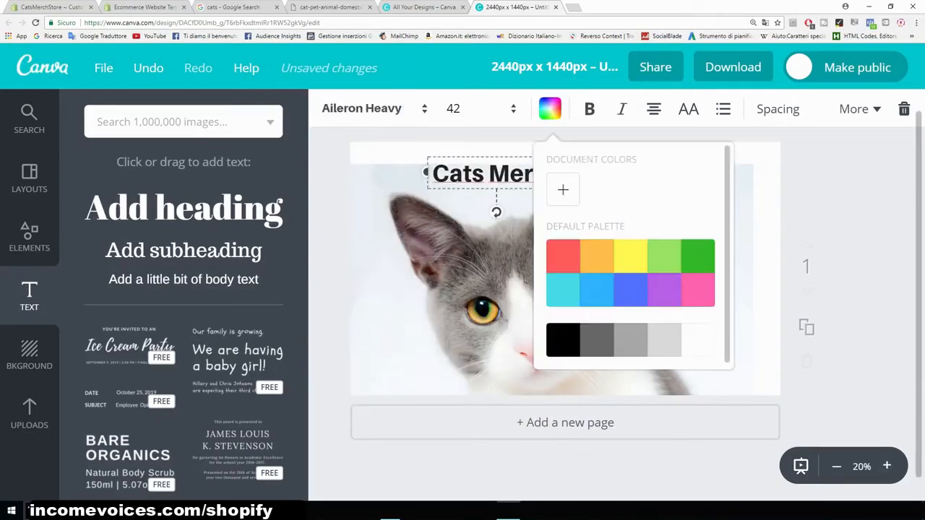
left_click(563, 189)
left_click_drag(658, 285, 733, 286)
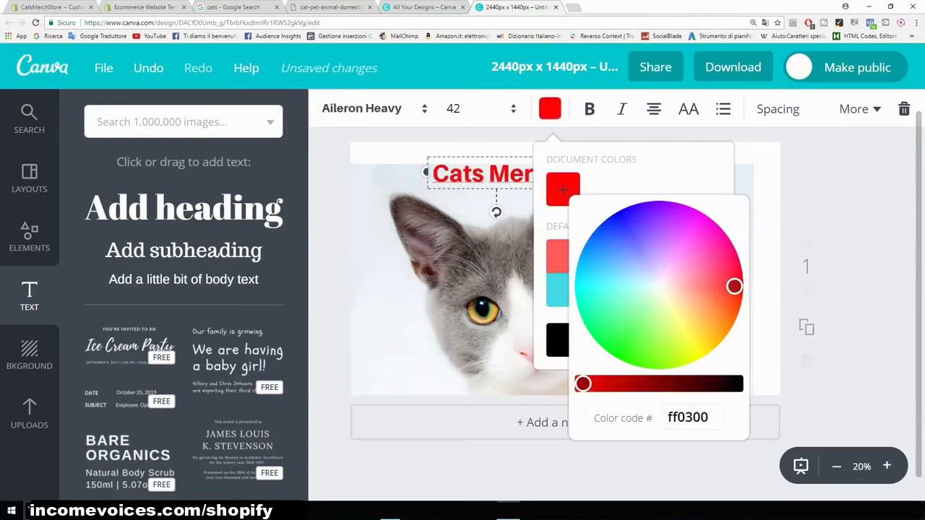
key("Escape")
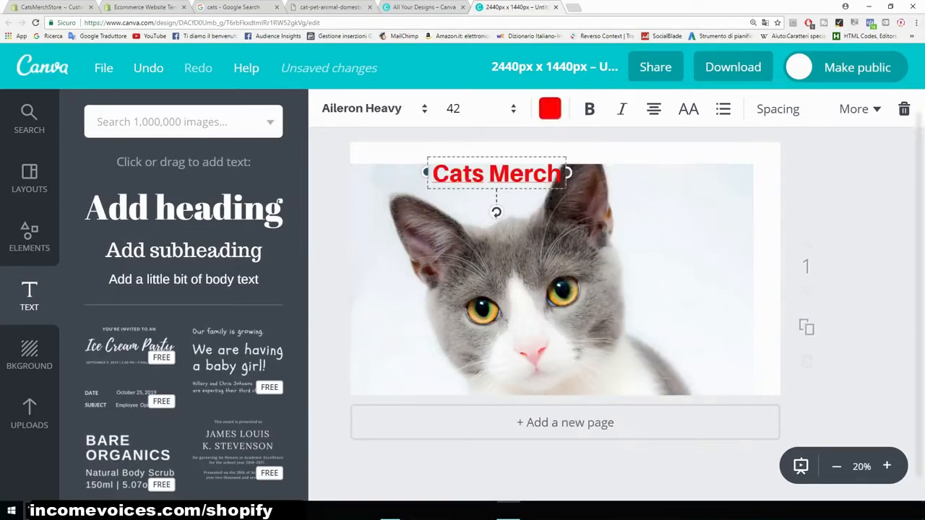
- Move the heading to the upper right of the design and nudge the cat image slightly
left_click_drag(497, 173, 684, 181)
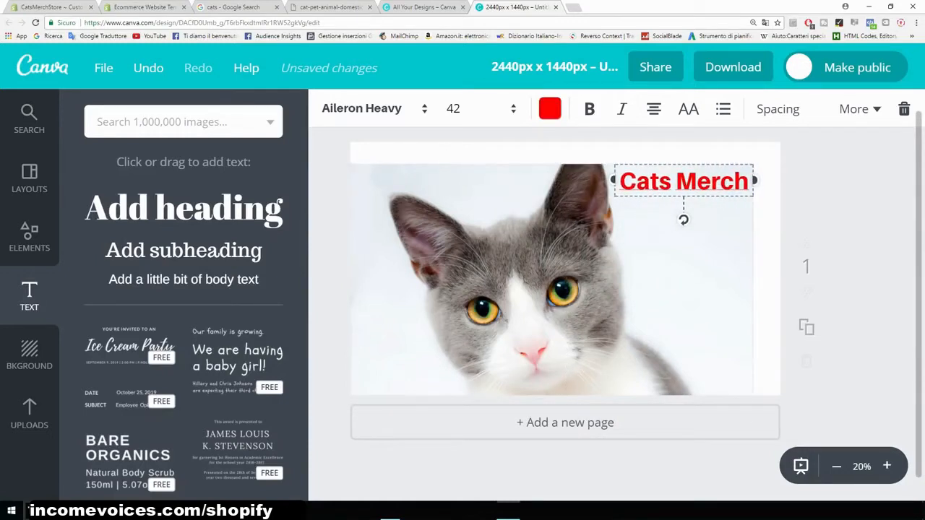
left_click(650, 271)
left_click_drag(593, 289, 606, 268)
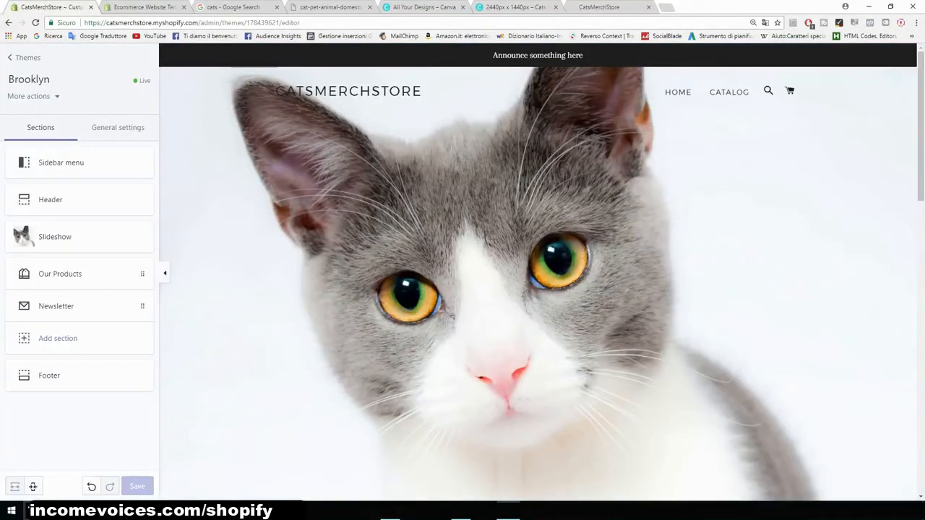
- Turn off the announcement bar in the header section settings and save the theme
left_click_drag(492, 55, 583, 56)
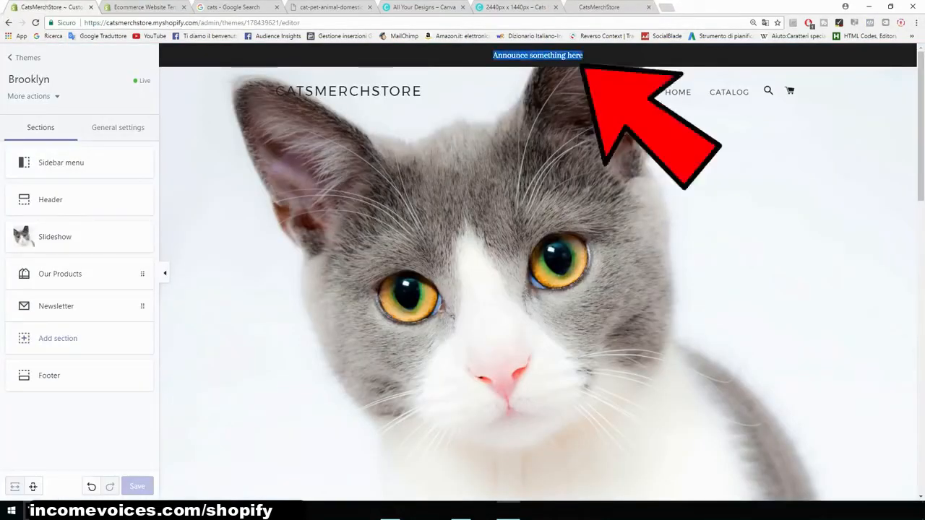
left_click(586, 56)
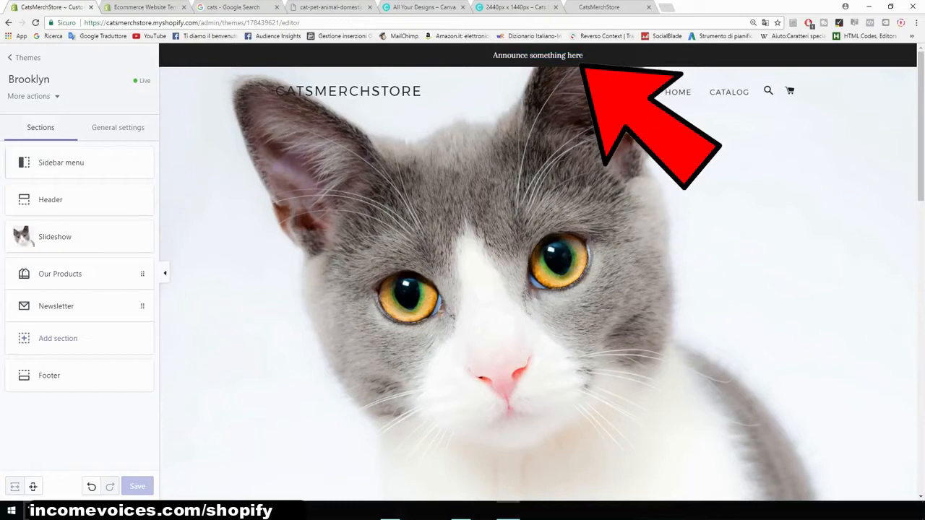
left_click(51, 202)
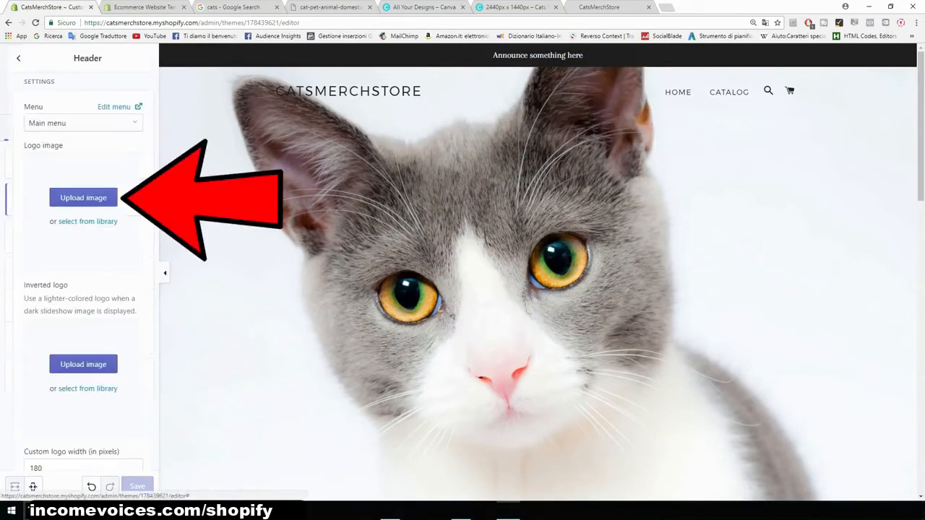
scroll(75, 217, "down", 1)
scroll(75, 267, "down", 3)
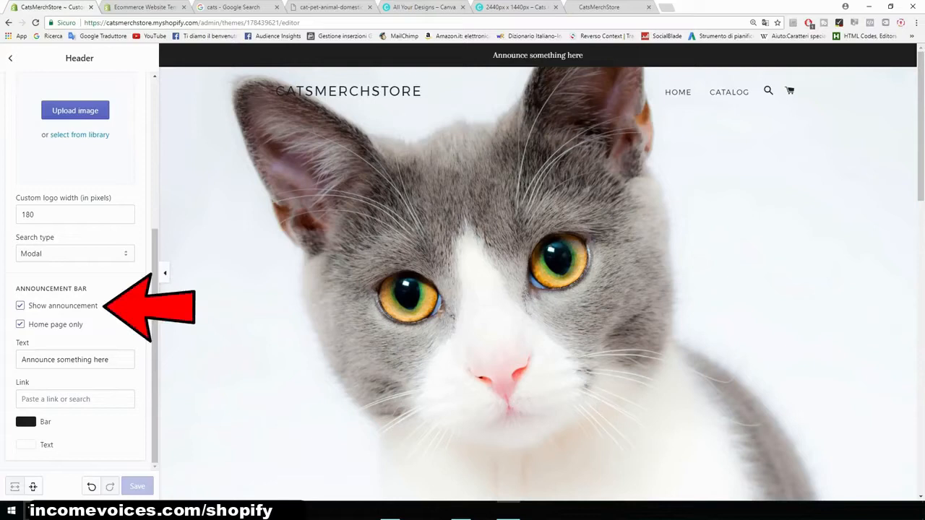
left_click(20, 306)
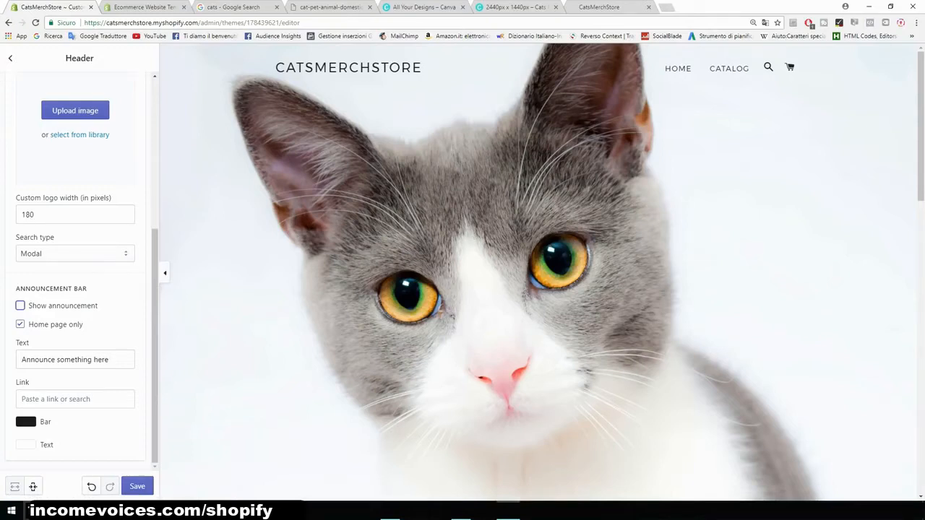
scroll(75, 220, "up", 3)
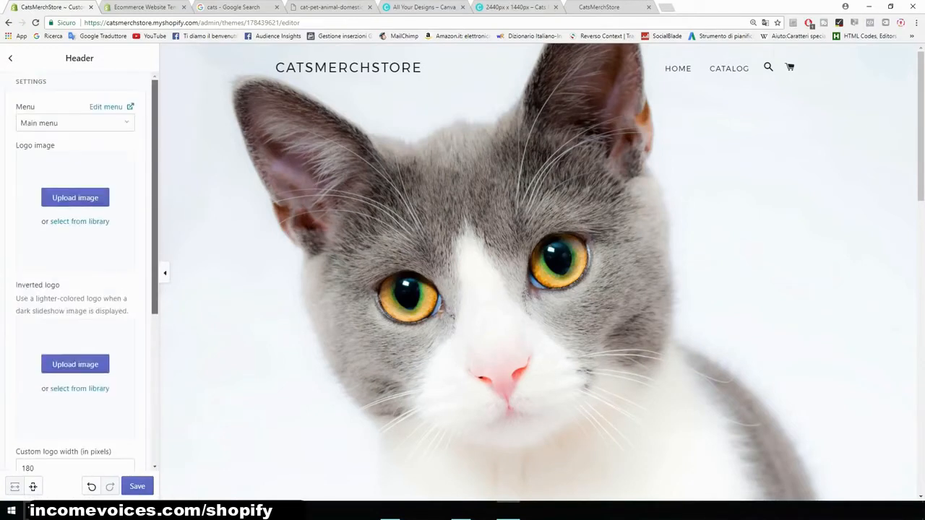
scroll(53, 222, "down", 3)
left_click(138, 487)
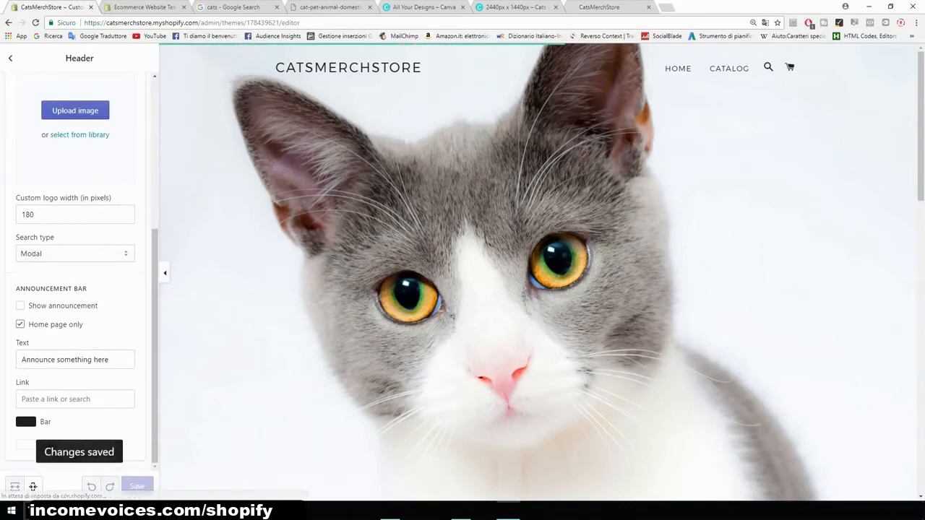
- Review the home page preview and the cart page type options in the theme's general settings
scroll(541, 275, "down", 3)
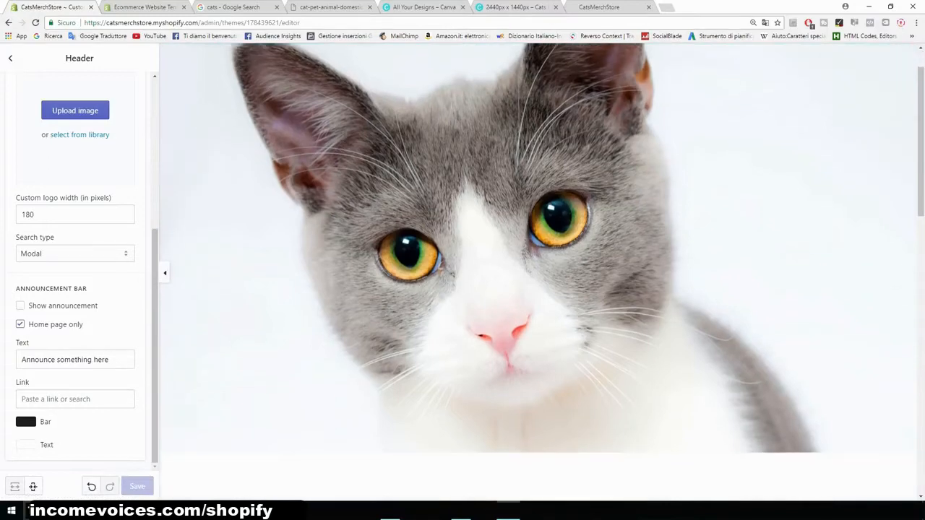
scroll(537, 271, "down", 5)
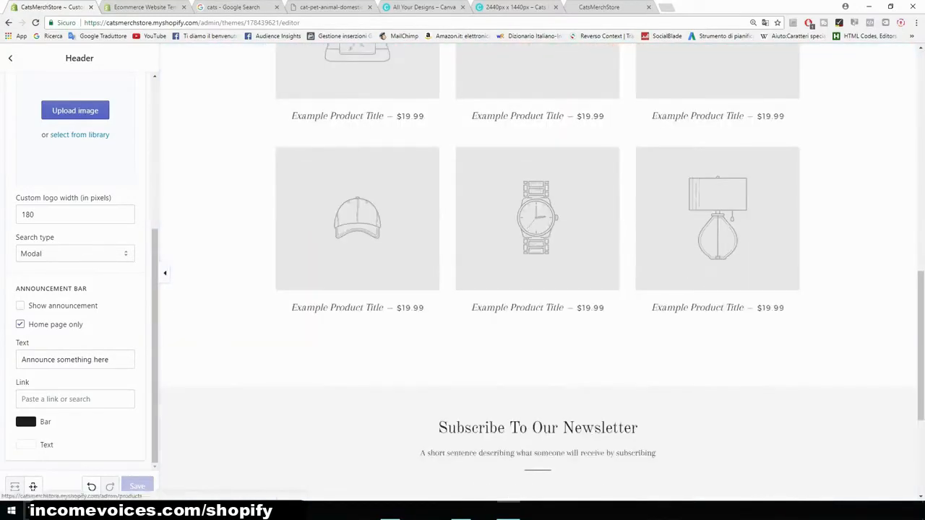
scroll(537, 272, "down", 3)
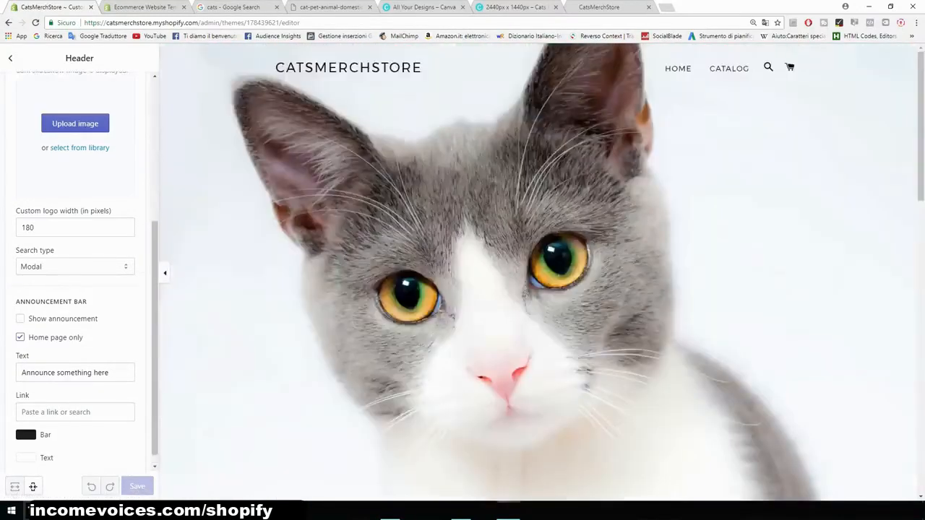
left_click(10, 57)
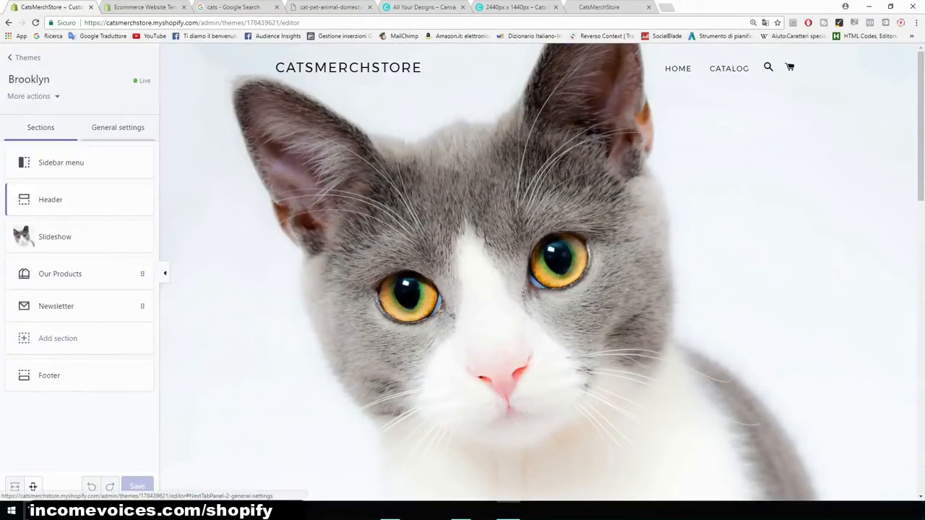
left_click(118, 127)
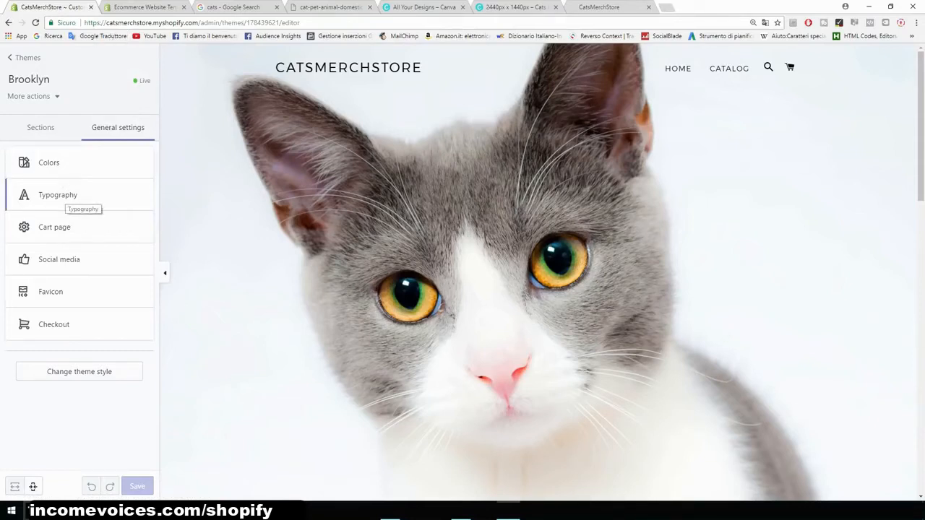
left_click(66, 228)
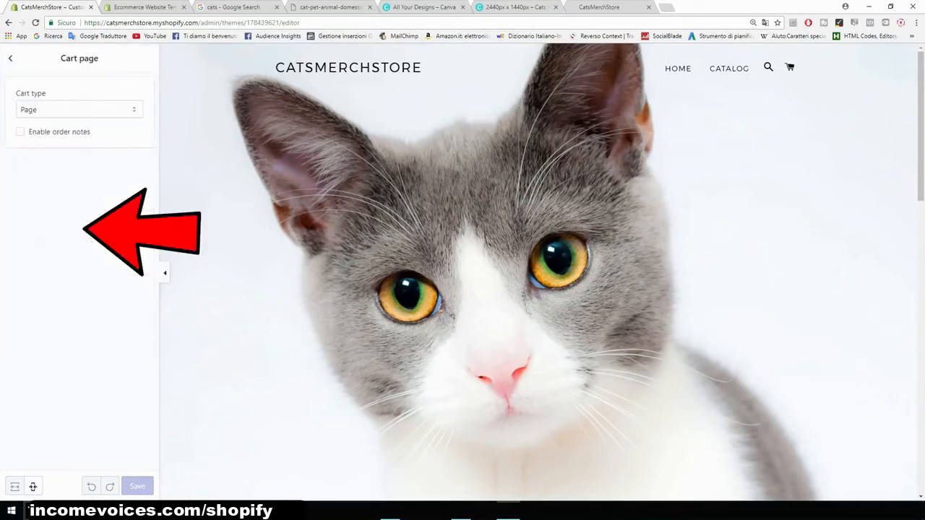
left_click(79, 110)
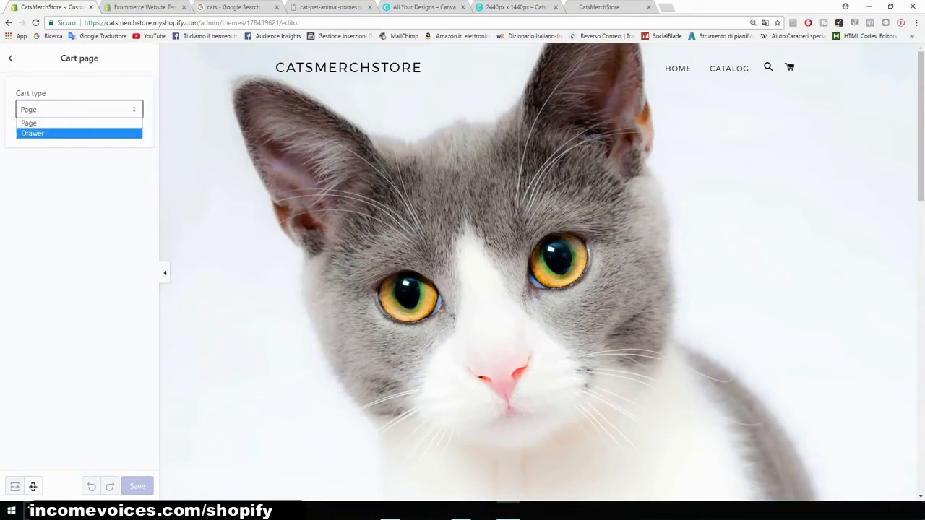
left_click(79, 217)
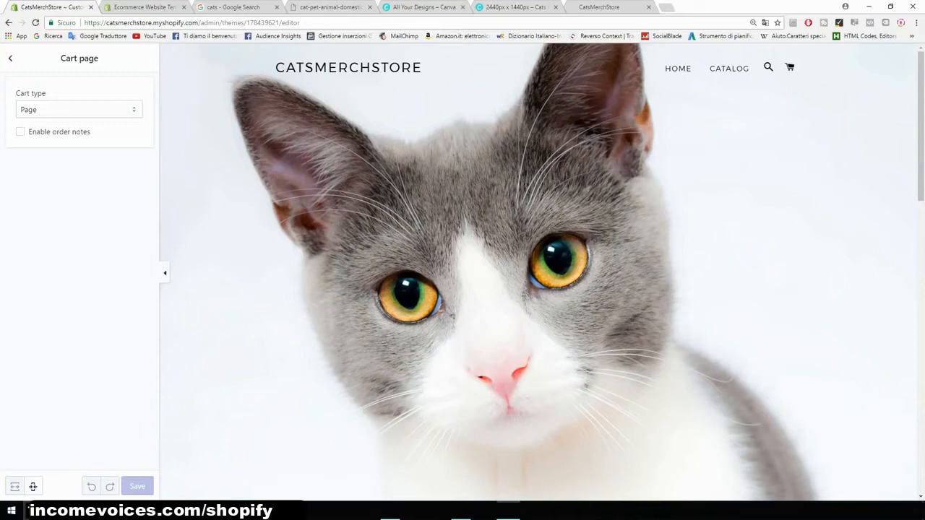
left_click(10, 58)
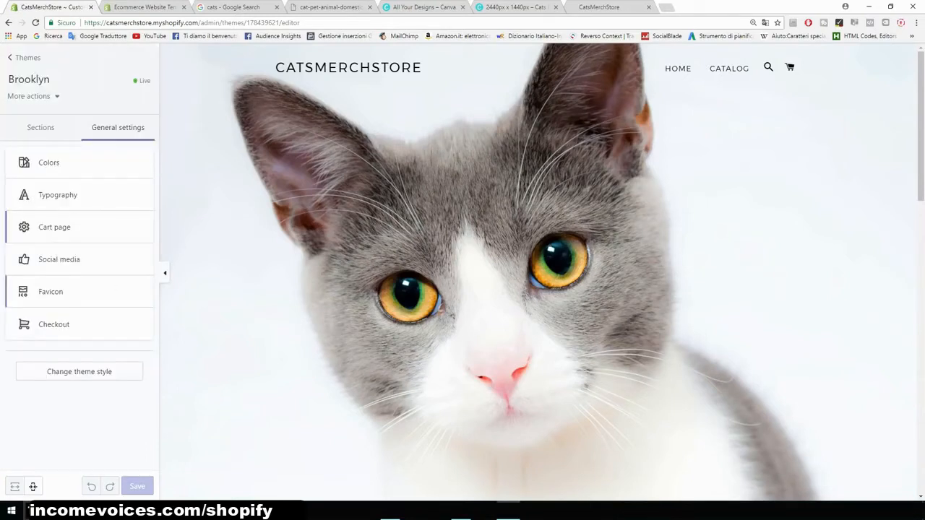
- Examine the favicon and checkout settings of the theme
left_click(58, 293)
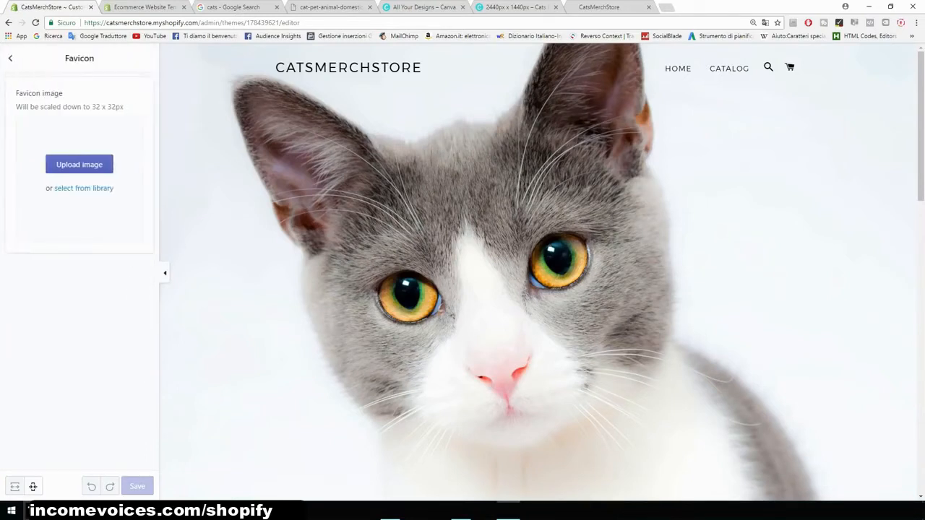
left_click(231, 7)
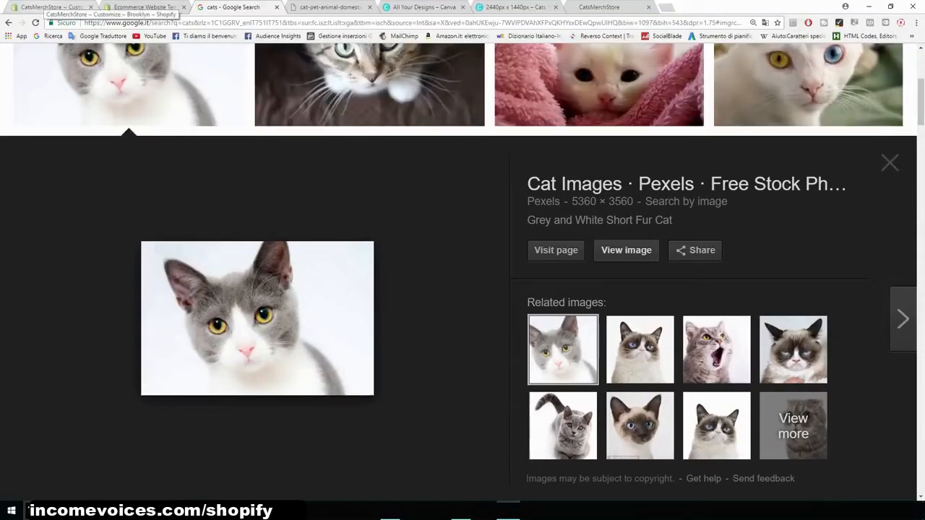
left_click(49, 7)
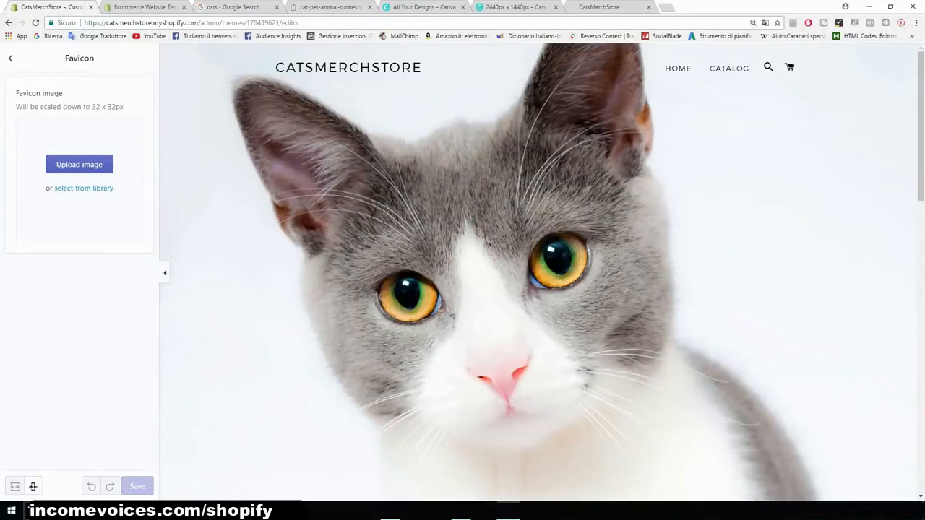
left_click(10, 58)
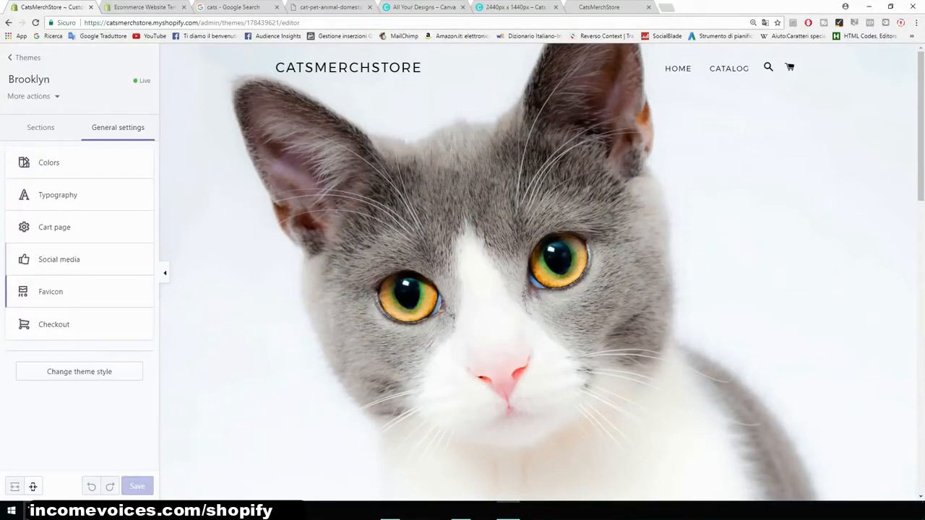
left_click(54, 325)
scroll(79, 274, "down", 5)
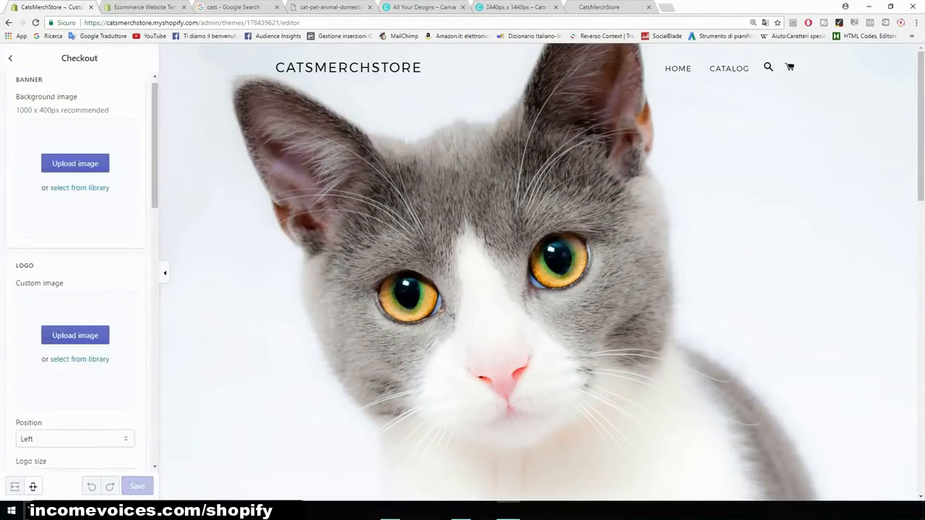
scroll(79, 275, "down", 3)
scroll(79, 274, "up", 5)
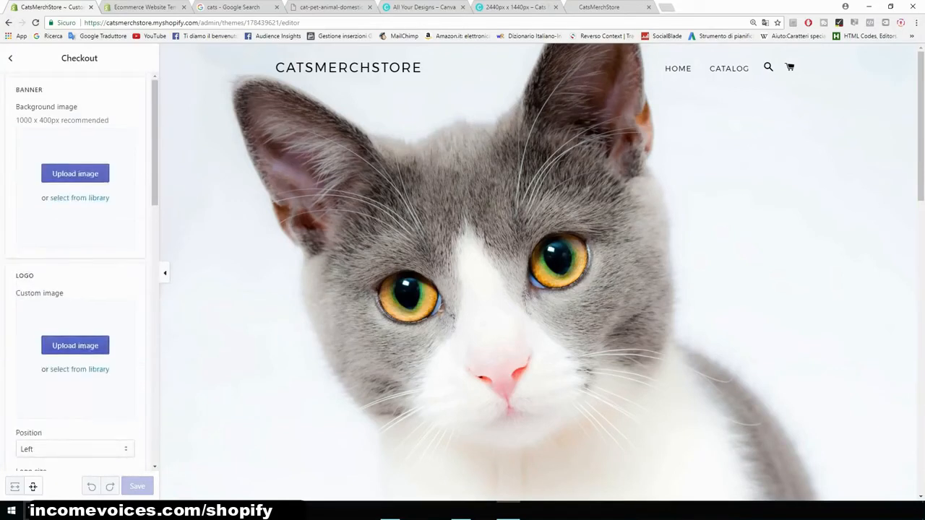
left_click(10, 58)
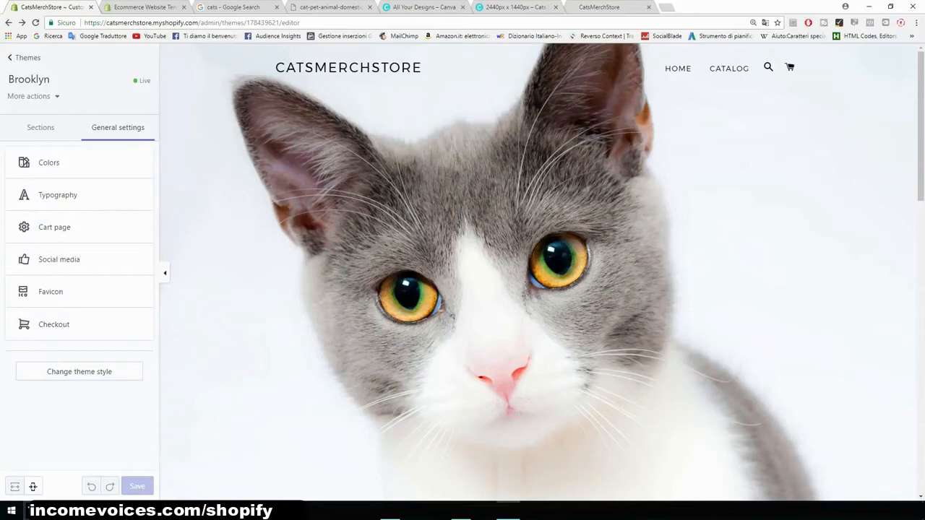
- Open the store's Apps page and install the Oberlo app from the Shopify App Store
left_click(28, 57)
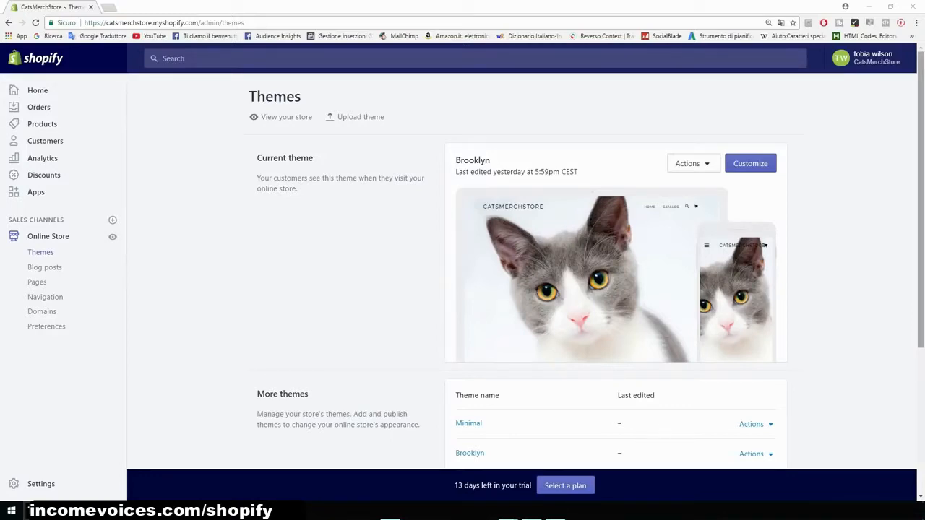
left_click_drag(493, 161, 603, 217)
left_click(603, 216)
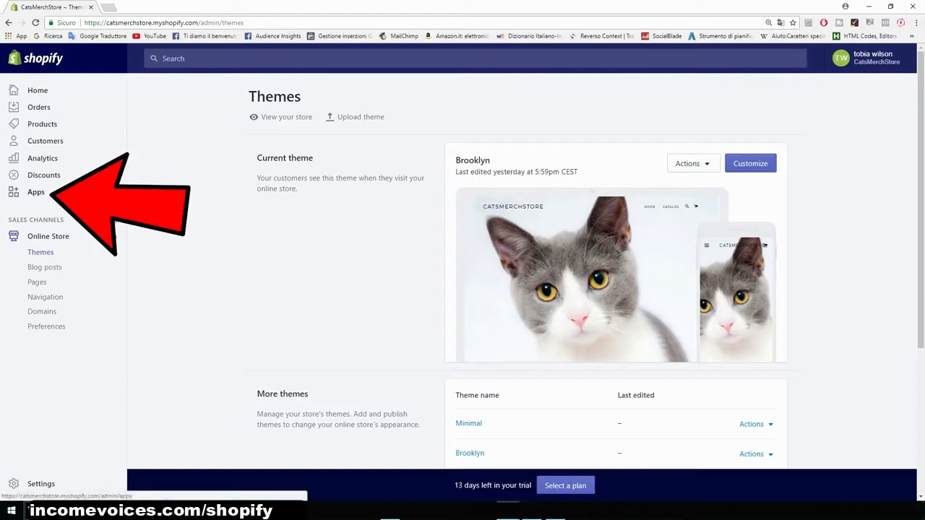
left_click(36, 192)
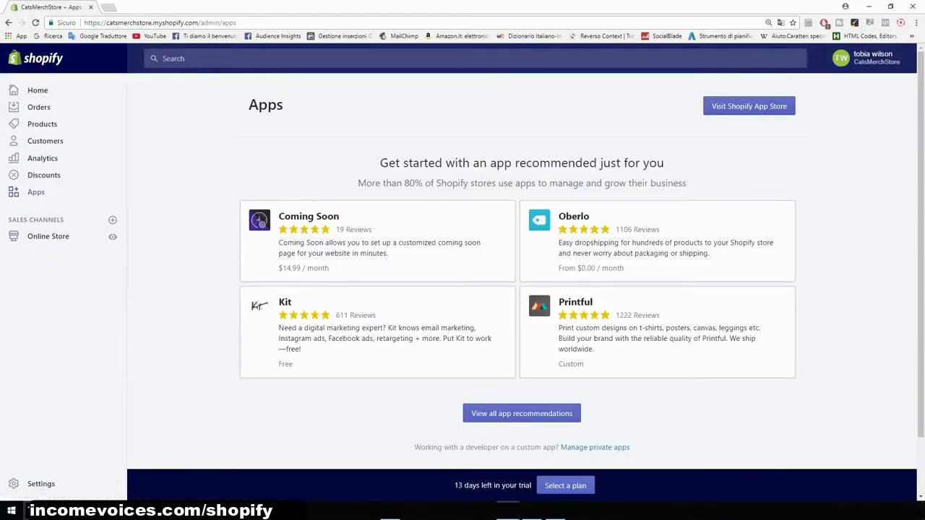
left_click_drag(380, 162, 620, 183)
left_click(619, 184)
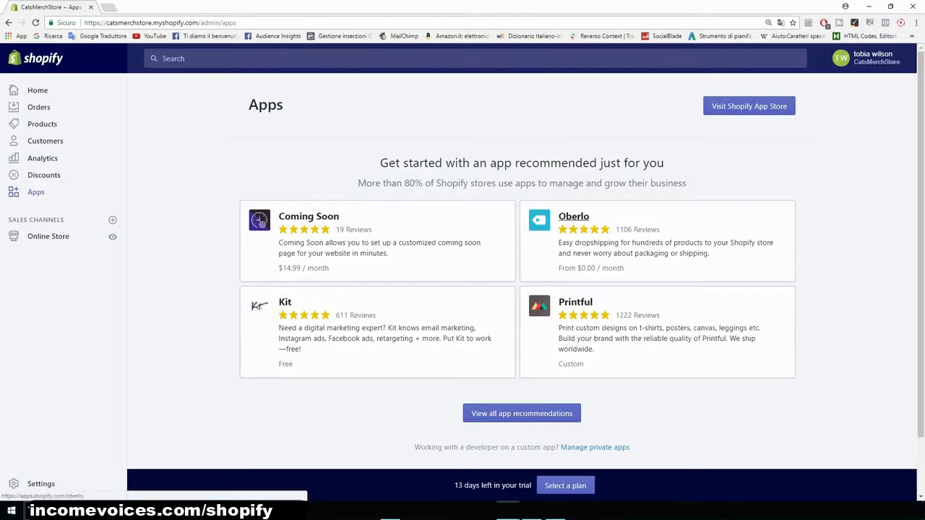
left_click(573, 216)
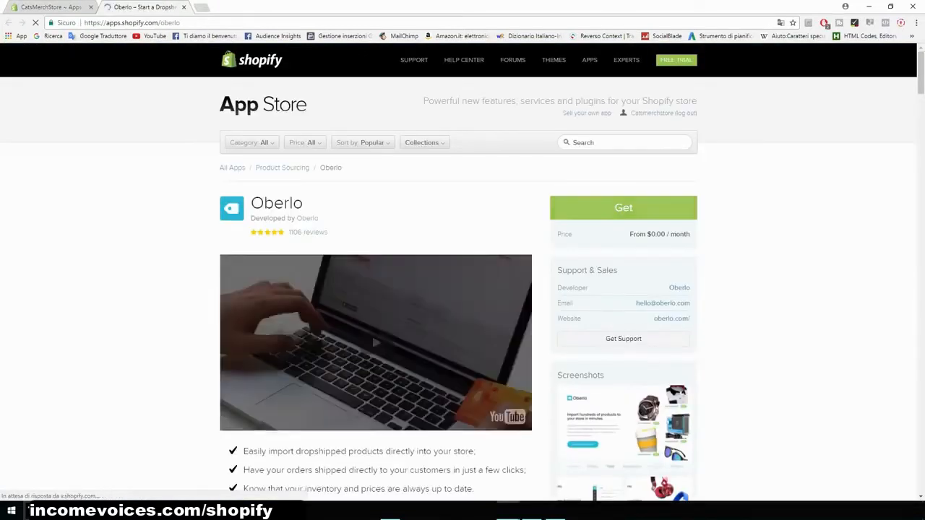
left_click(578, 208)
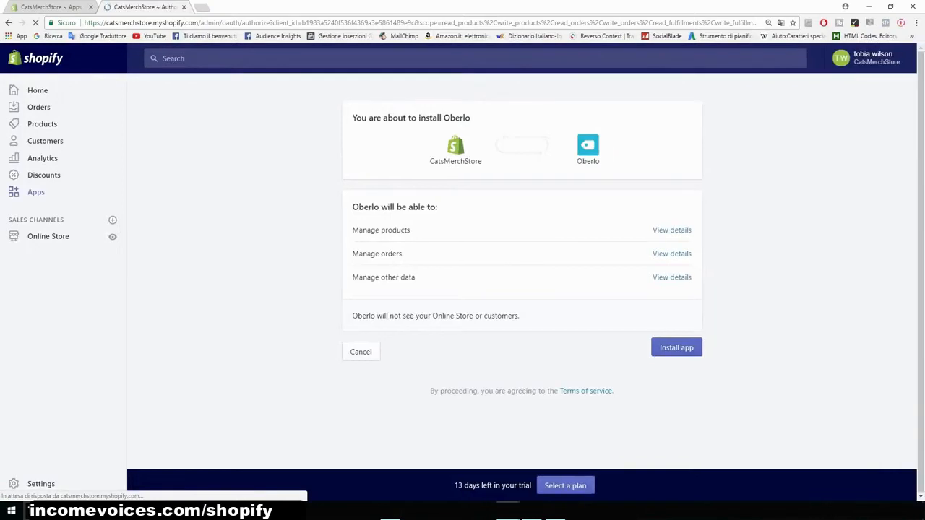
left_click(676, 347)
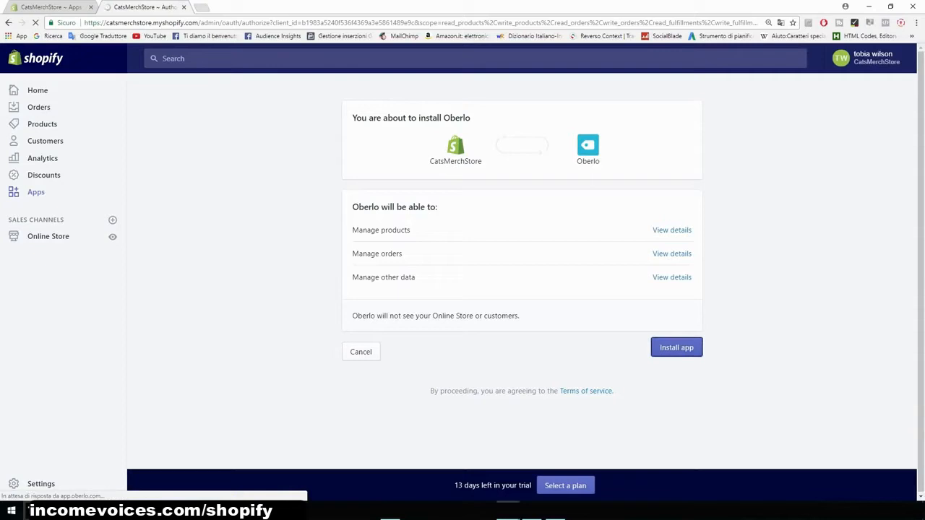
- Search the web for the Oberlo Chrome extension and add it to Chrome from the Chrome Web Store
key("ctrl+t")
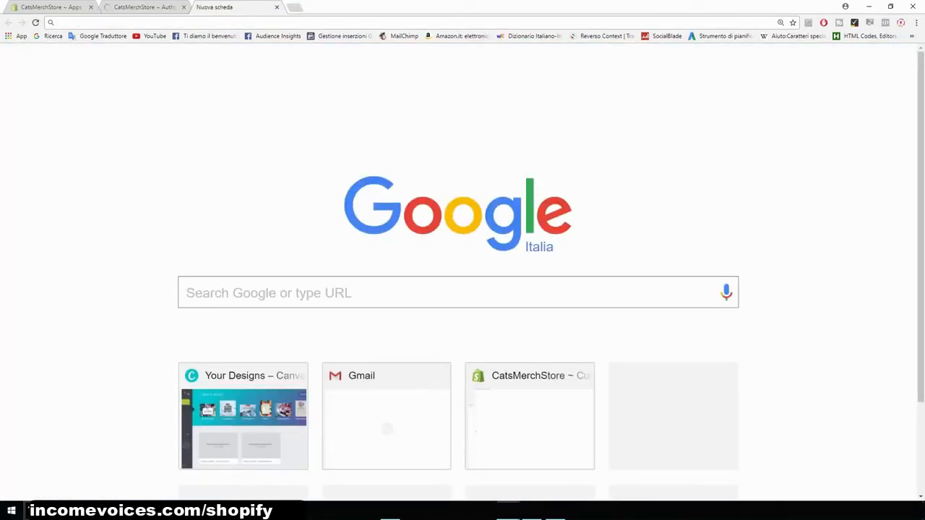
type("oberlo chrome extension")
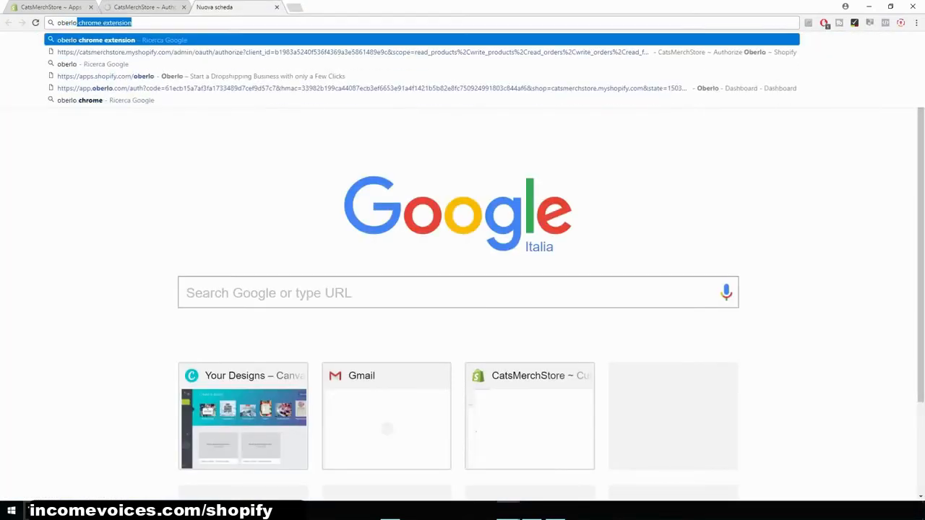
key("Return")
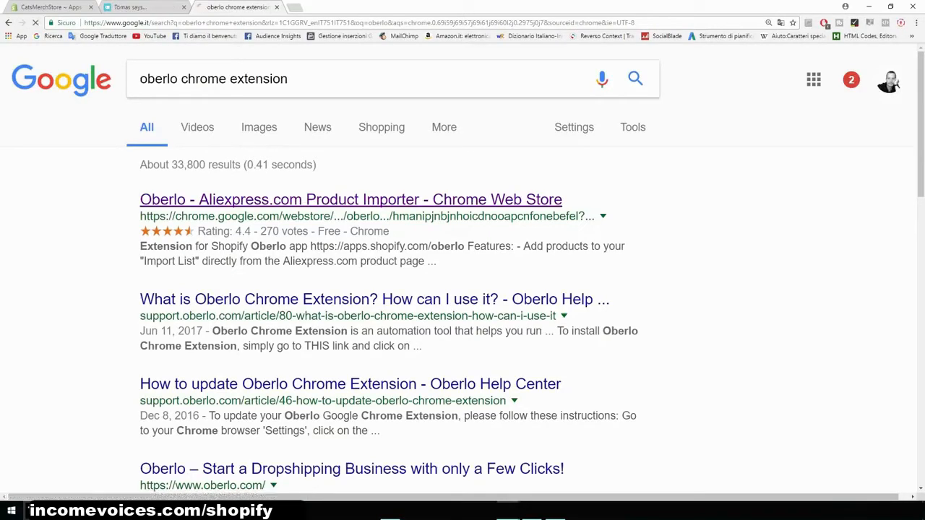
left_click(350, 199)
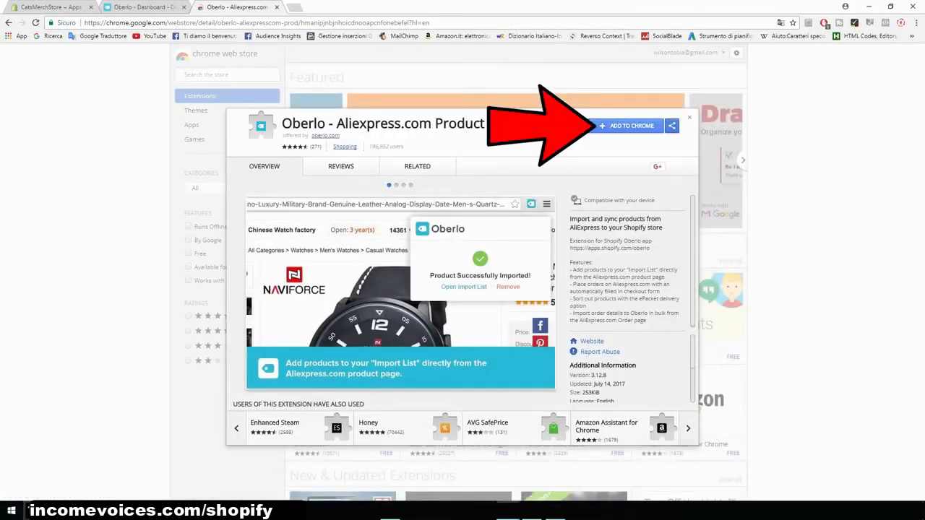
left_click(627, 125)
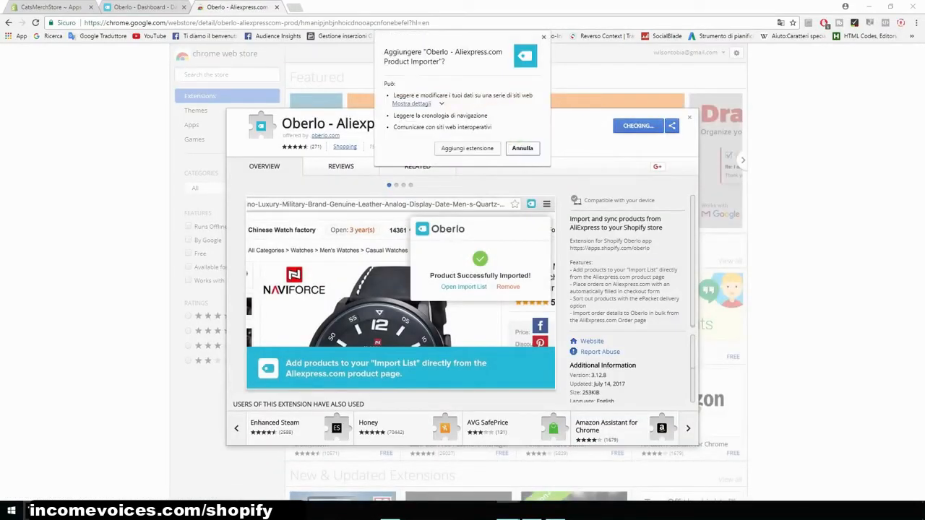
left_click(466, 148)
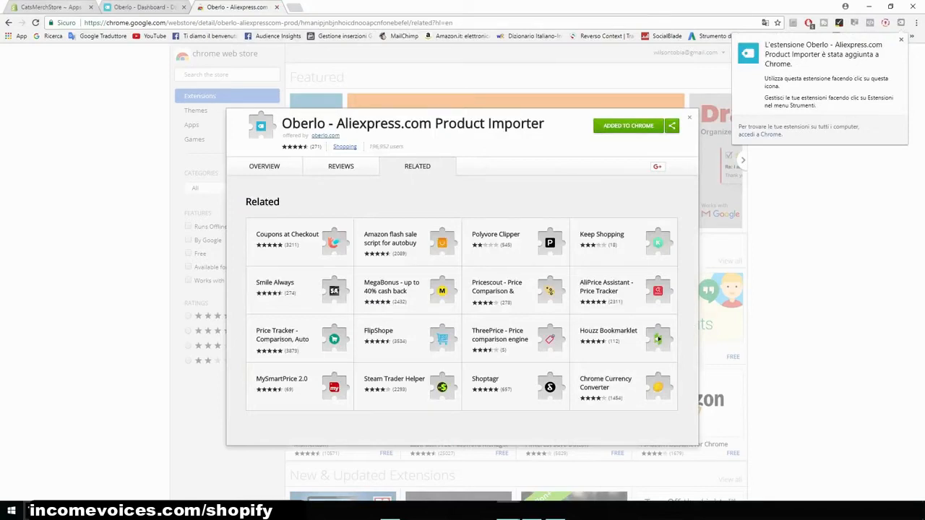
- Return to the store's Apps page, open the Shopify App Store and search for upsell apps
left_click(50, 8)
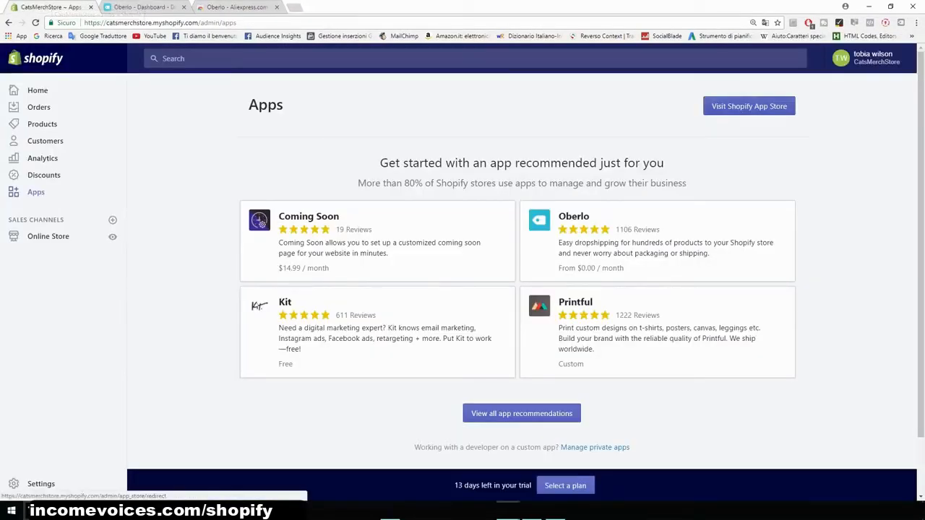
left_click(749, 106)
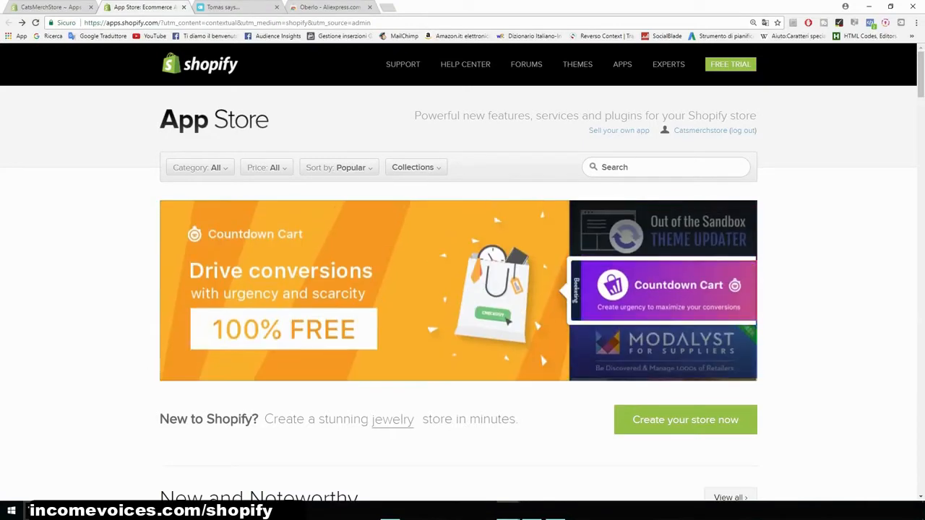
left_click(666, 168)
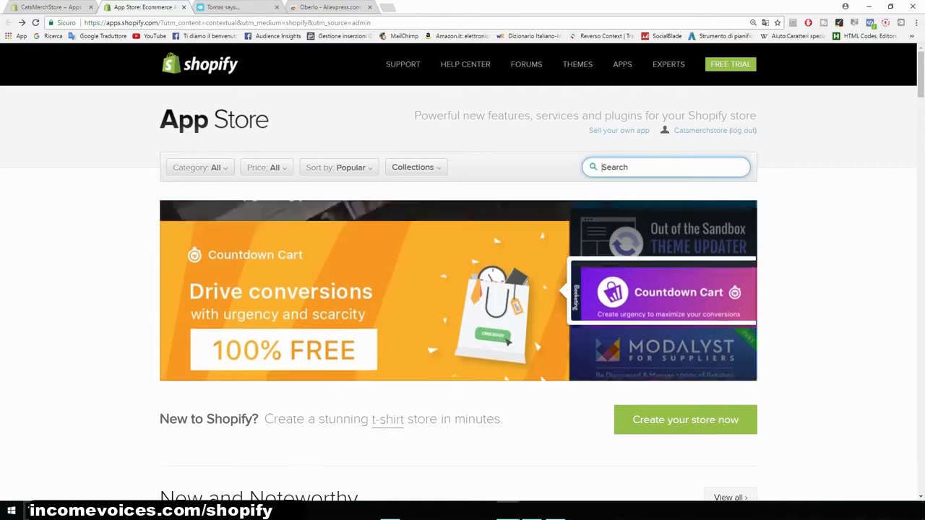
type("upsell")
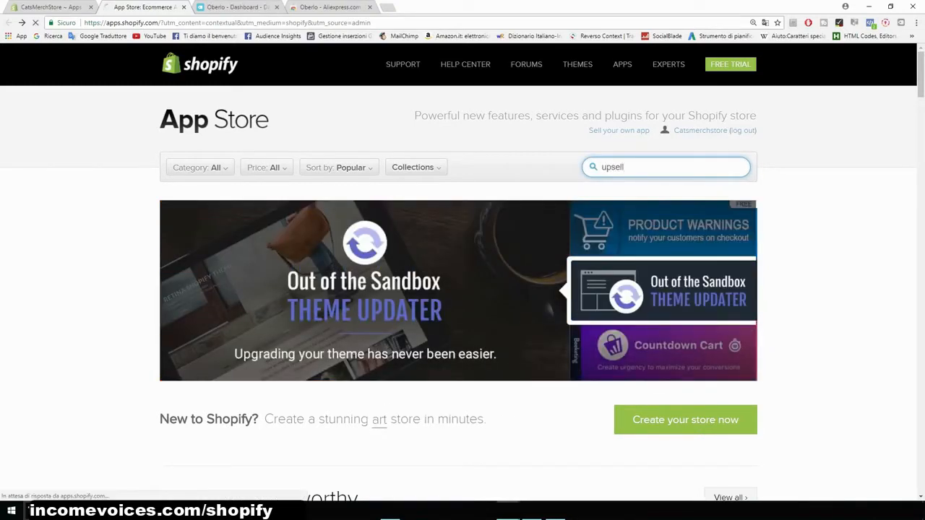
key("Return")
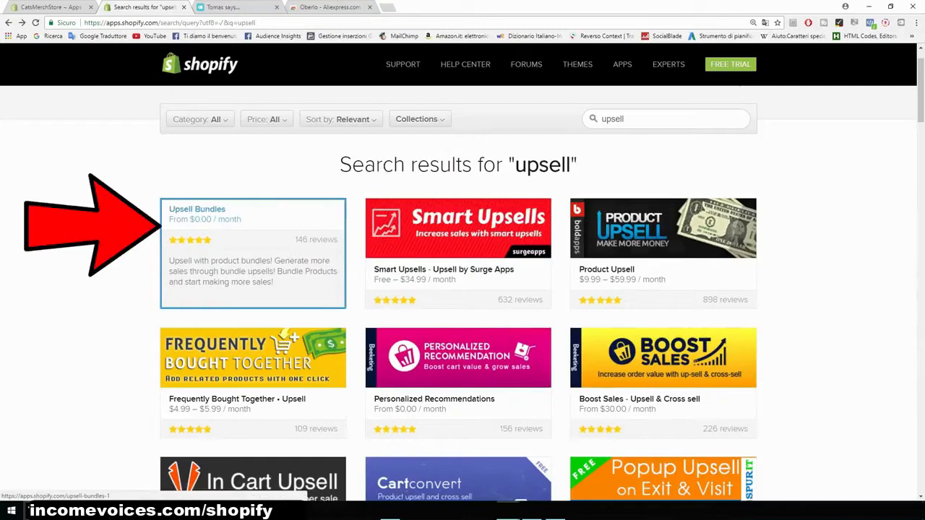
- Review the Upsell Bundles app listing and browse the upsell search results
left_click(253, 253)
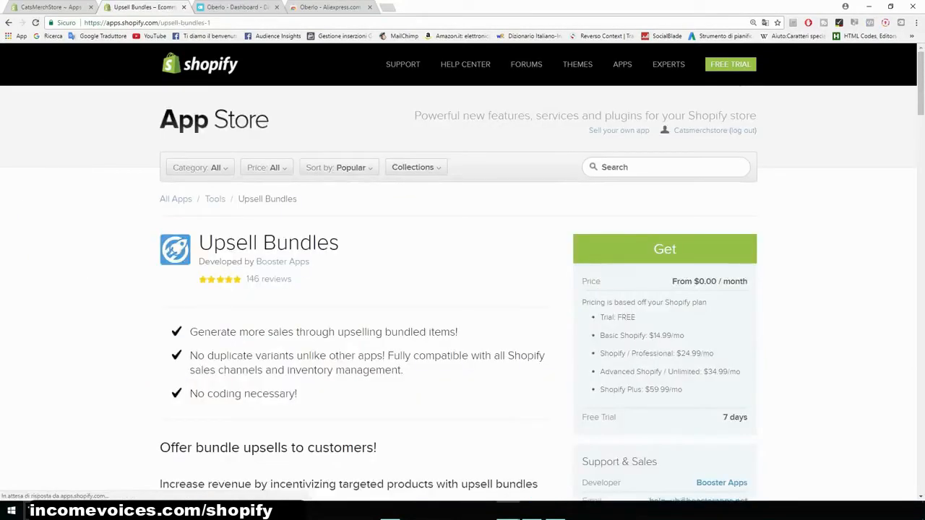
scroll(463, 260, "down", 1)
left_click_drag(722, 369, 748, 369)
left_click_drag(649, 287, 696, 305)
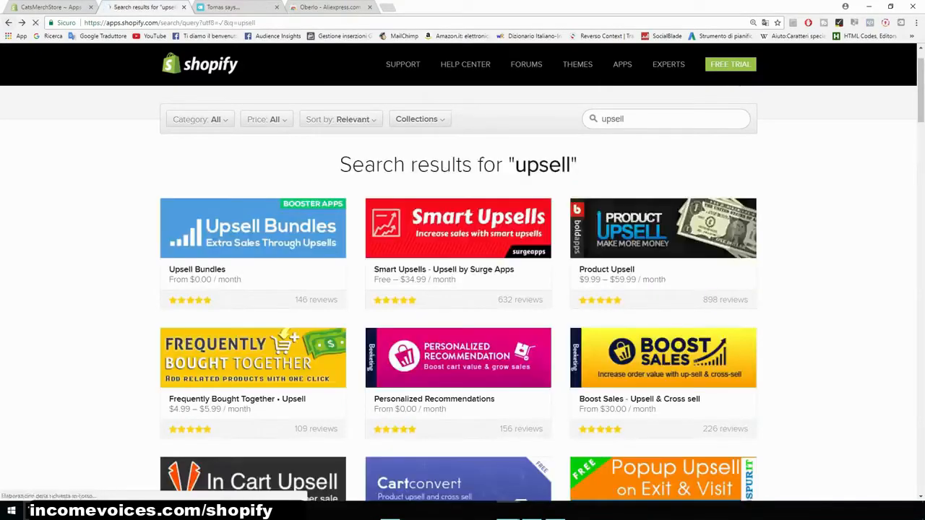
scroll(766, 289, "down", 1)
scroll(458, 289, "down", 2)
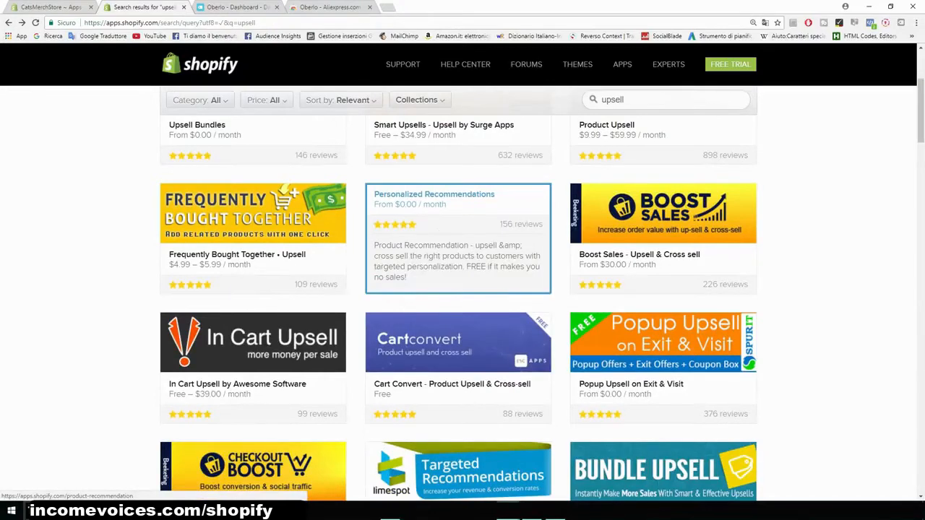
- Compare the Personalized Recommendations and Frequently Bought Together • Upsell app listings and their pricing
left_click(452, 234)
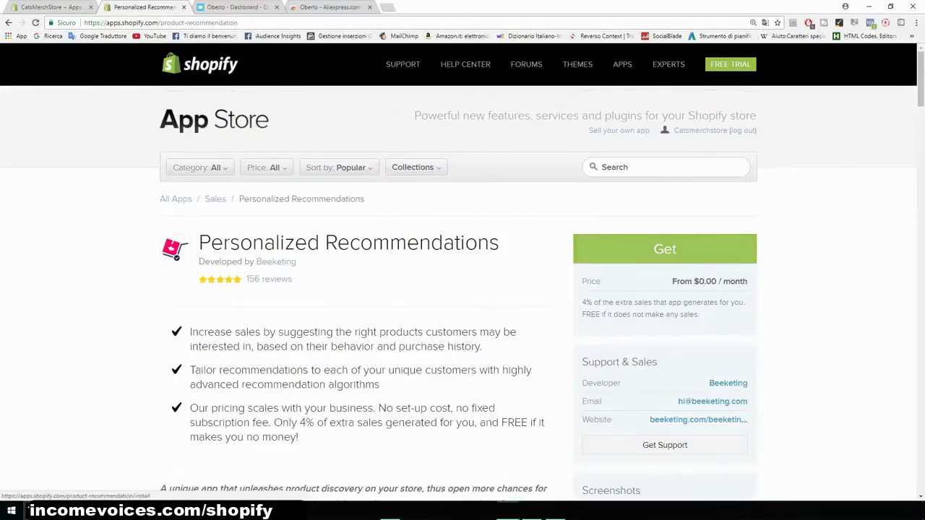
scroll(462, 289, "down", 1)
left_click_drag(593, 207, 580, 191)
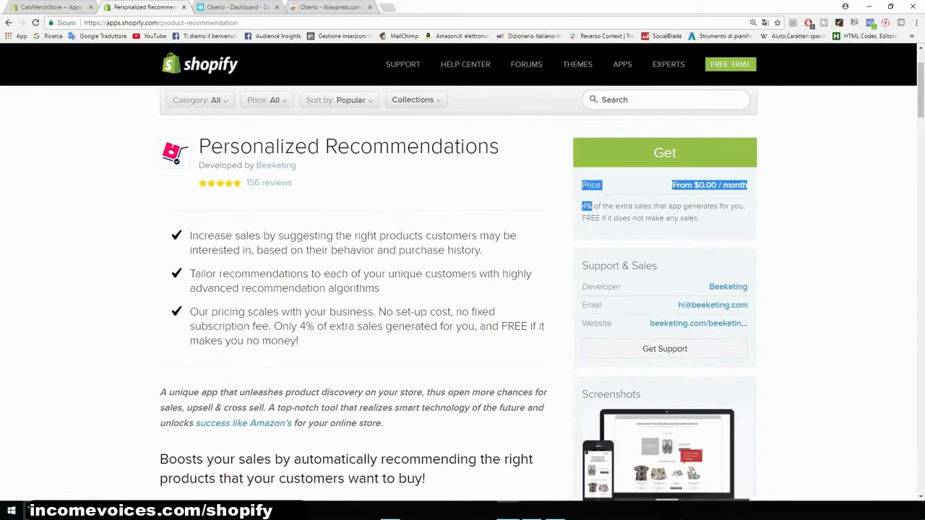
left_click(594, 208)
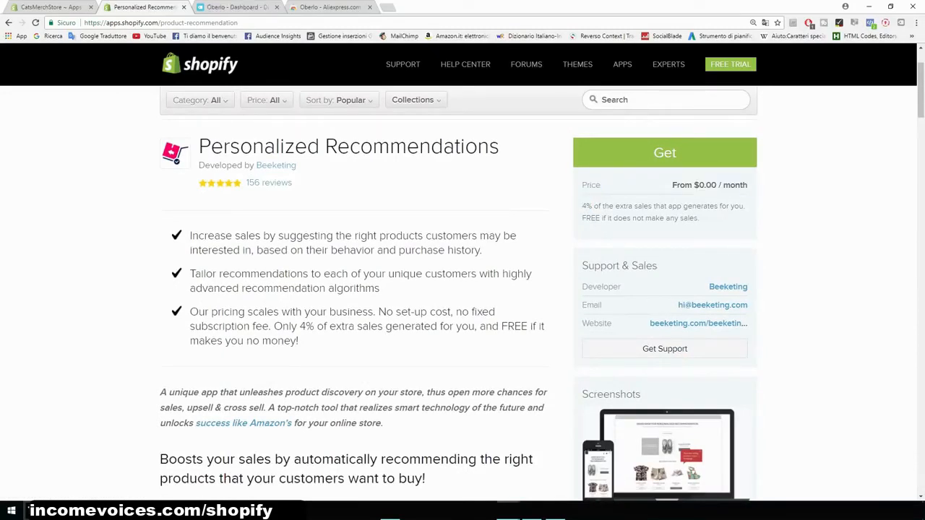
scroll(463, 289, "up", 1)
left_click_drag(500, 245, 177, 246)
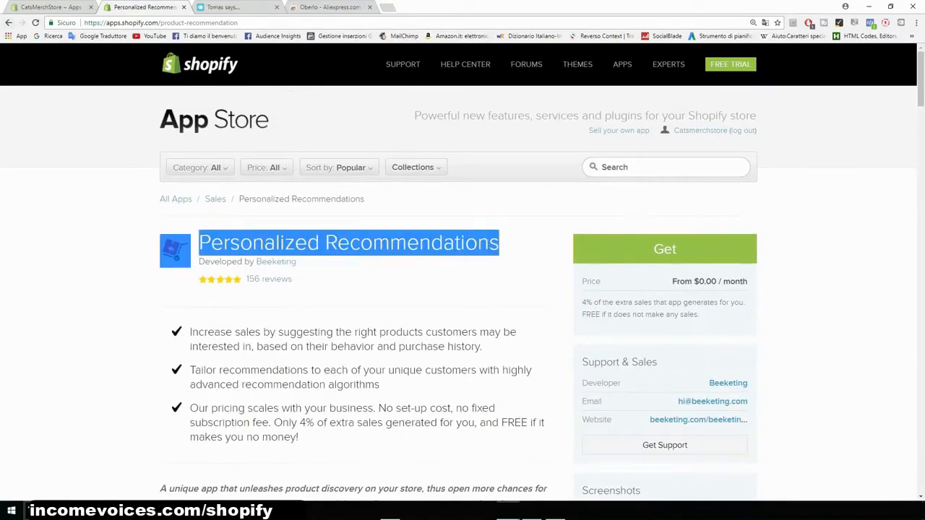
left_click(9, 22)
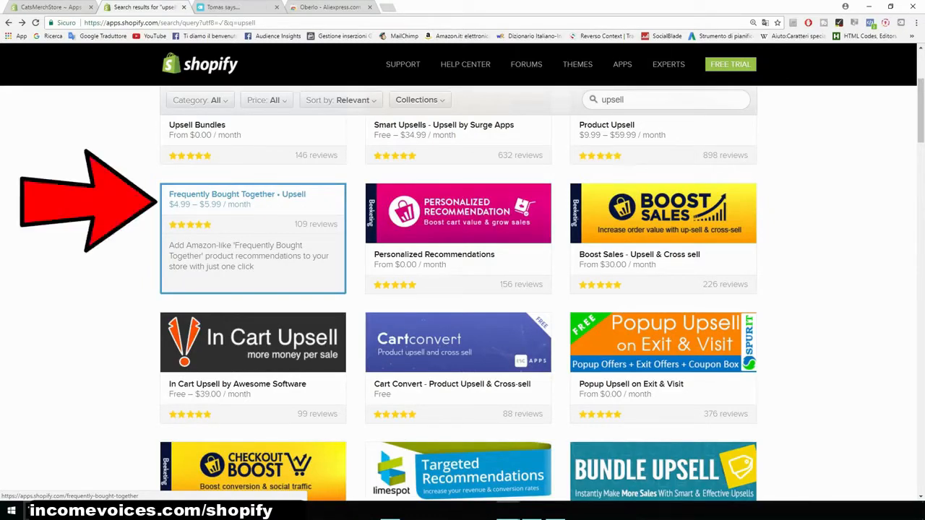
left_click(252, 238)
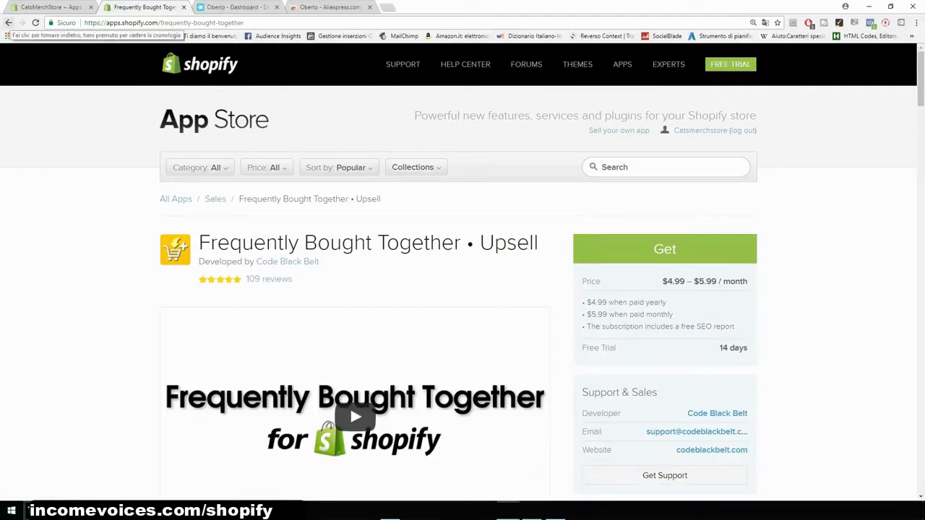
- Install the Personalized Recommendations app on the store
left_click(9, 22)
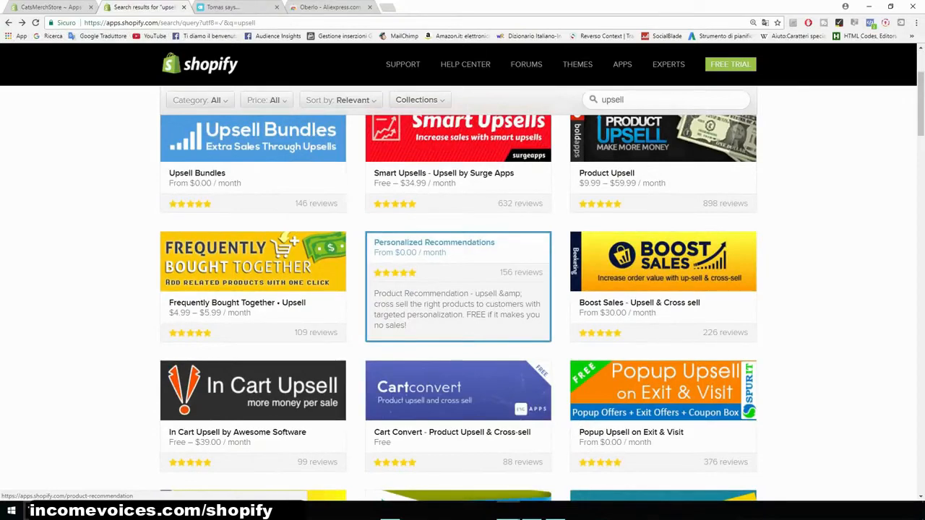
left_click(458, 286)
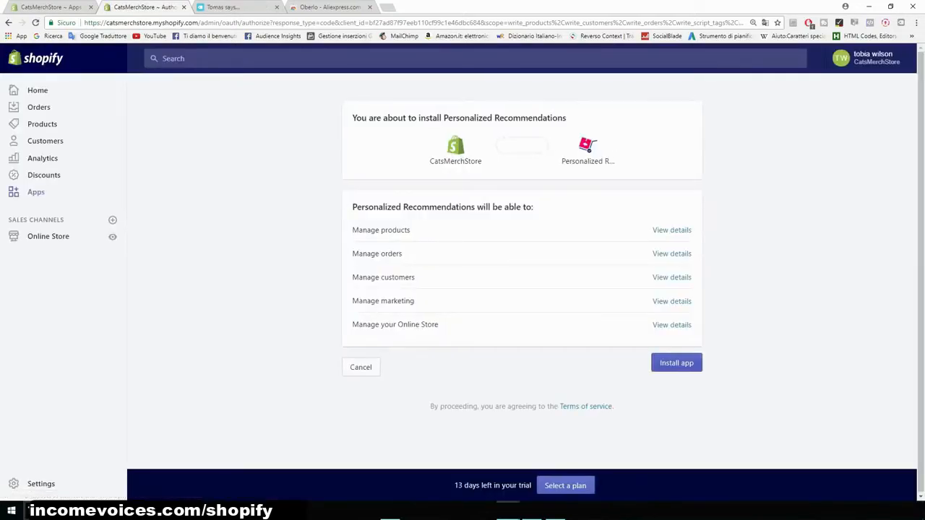
left_click(676, 363)
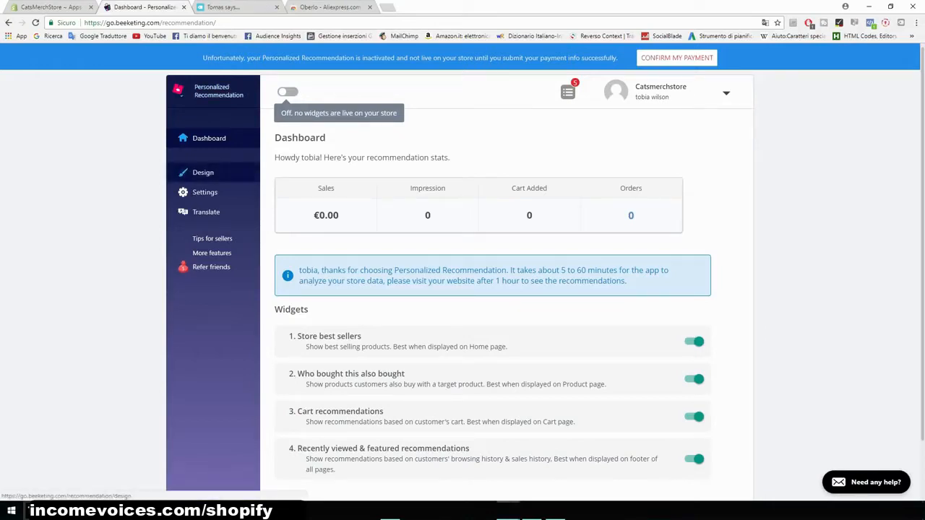
- Examine the recommendation widget's design preview and its layout options in the app
left_click(203, 172)
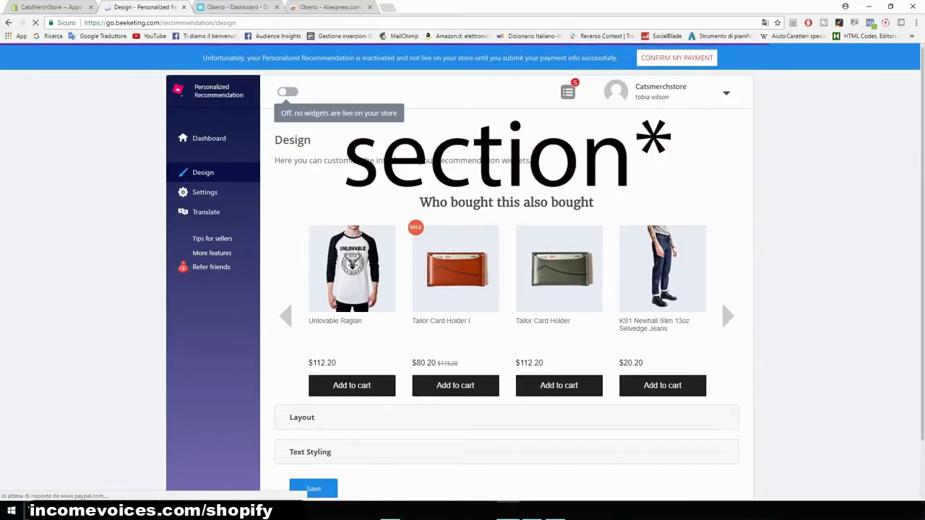
left_click_drag(420, 203, 589, 202)
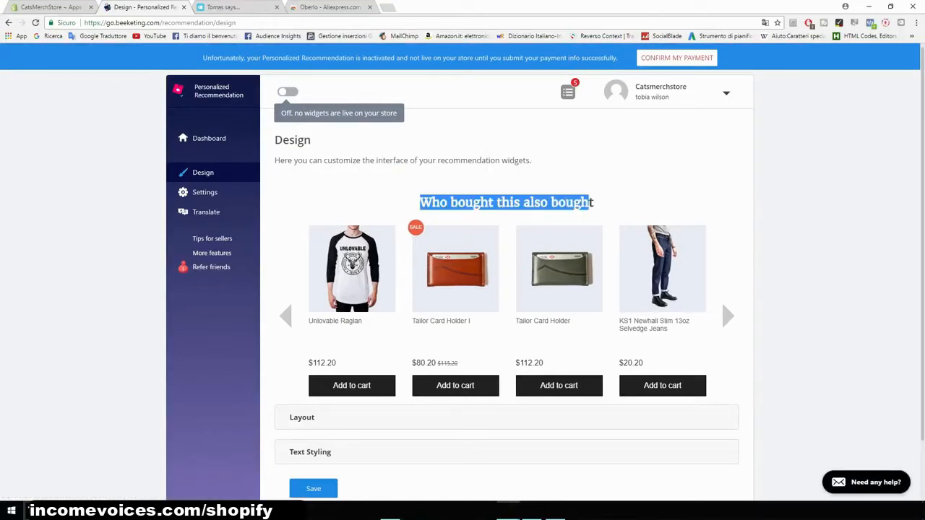
left_click(590, 203)
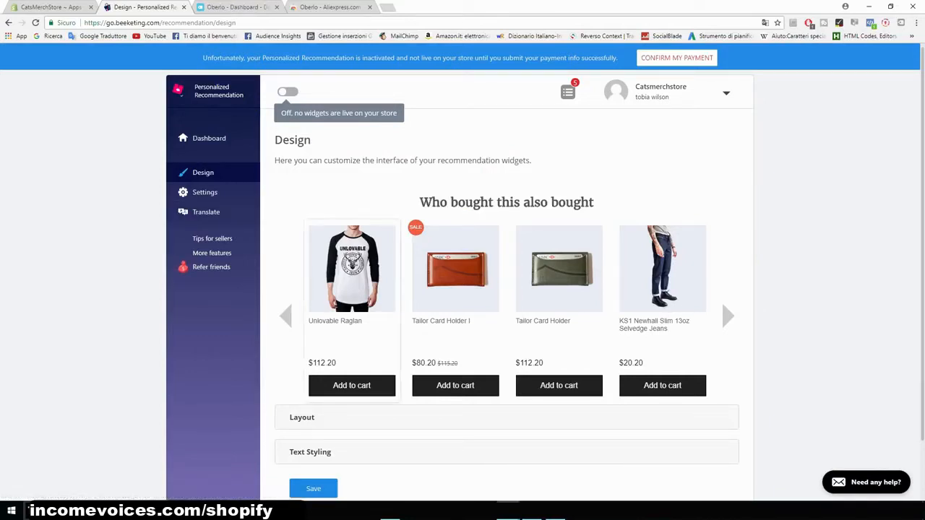
scroll(302, 370, "down", 1)
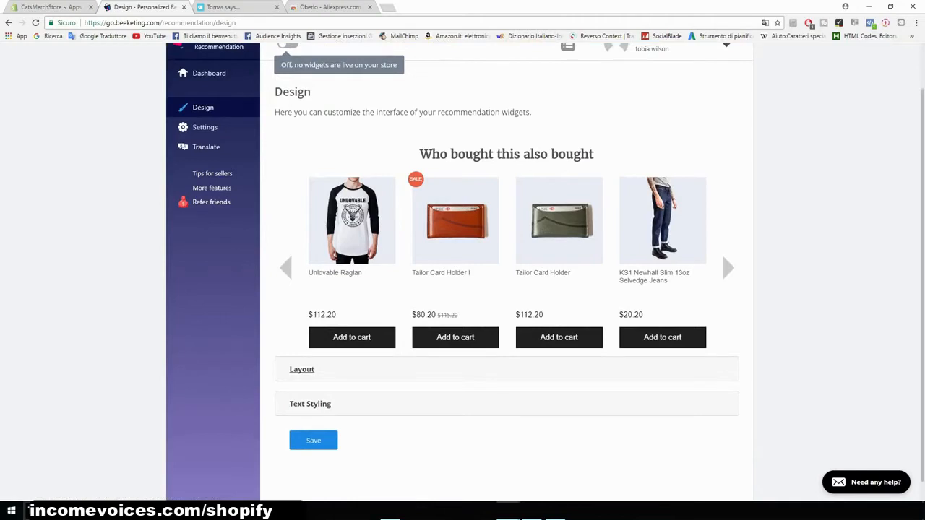
left_click(302, 369)
scroll(302, 369, "down", 2)
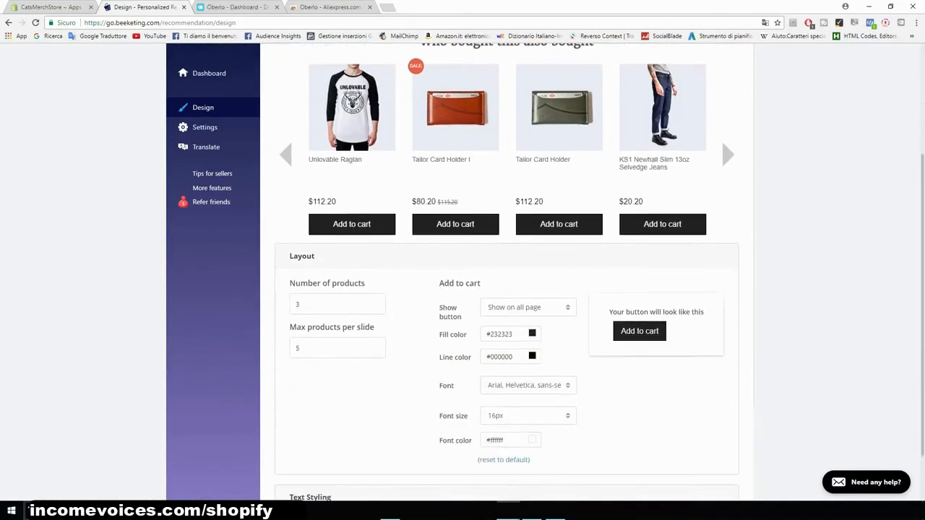
scroll(506, 271, "down", 1)
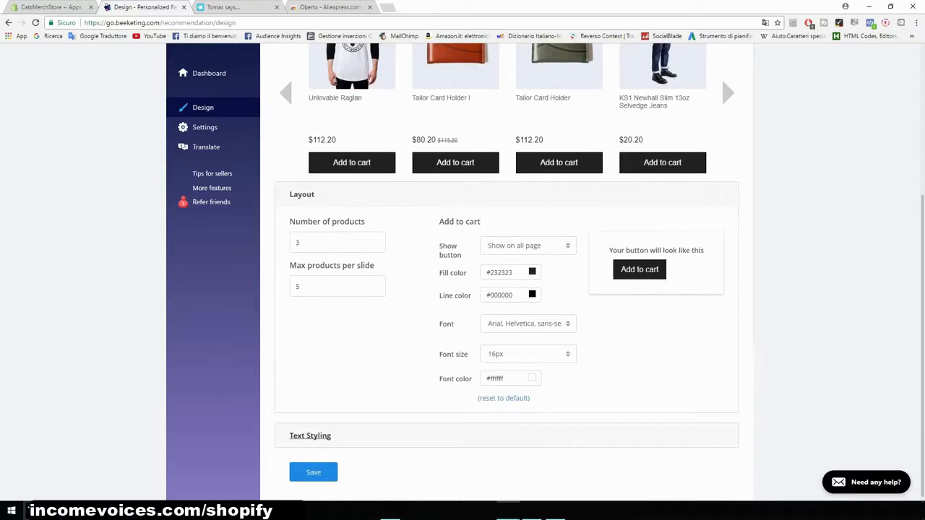
scroll(505, 289, "up", 3)
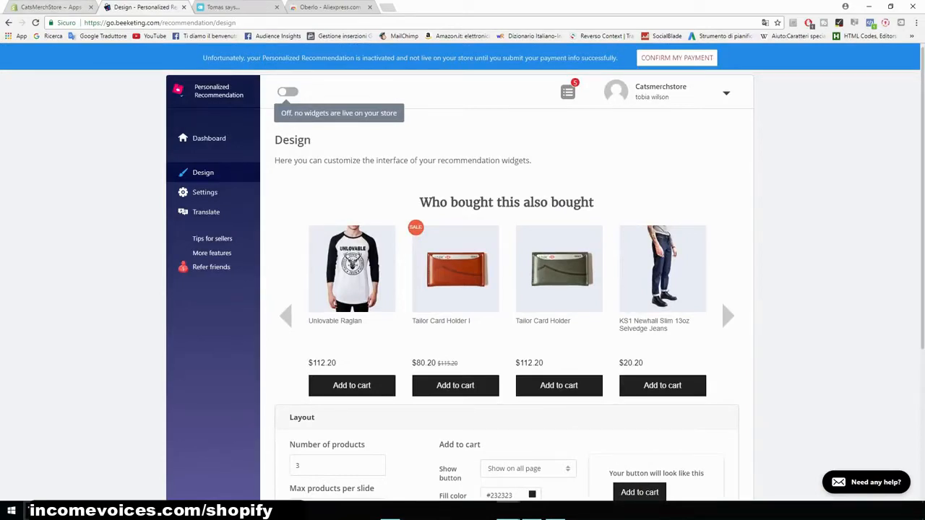
- Search the Shopify App Store for sales pop and review the Sales Pop by Beeketing app listing
left_click(43, 8)
left_click(748, 107)
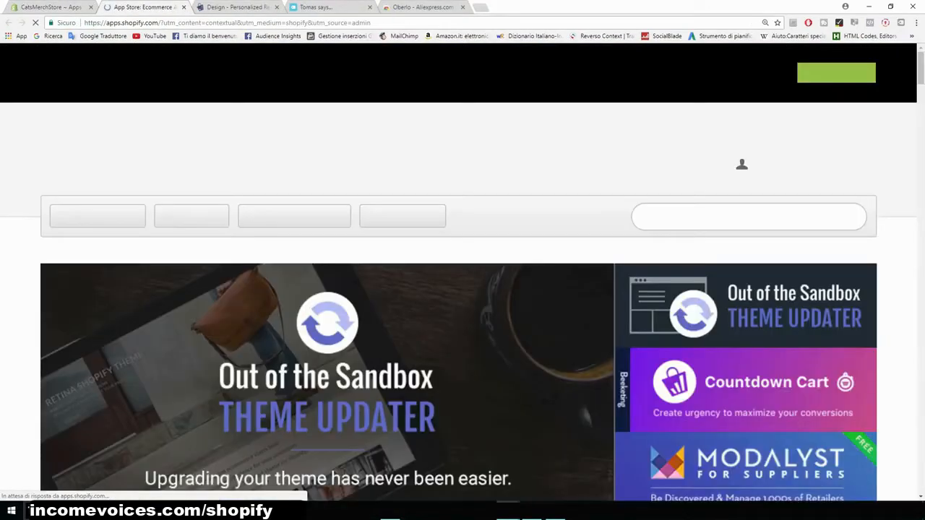
left_click(749, 216)
type("sales pop")
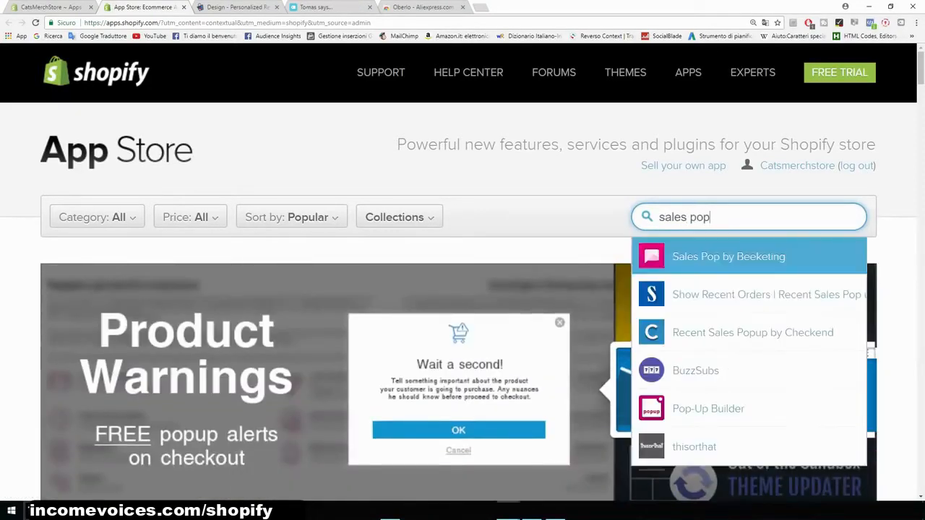
key("Return")
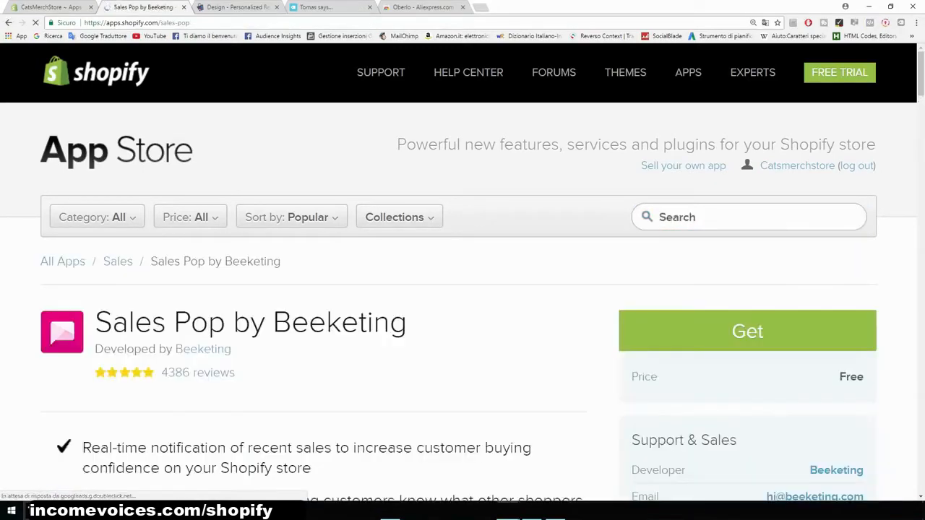
left_click_drag(406, 227, 50, 239)
left_click(152, 233)
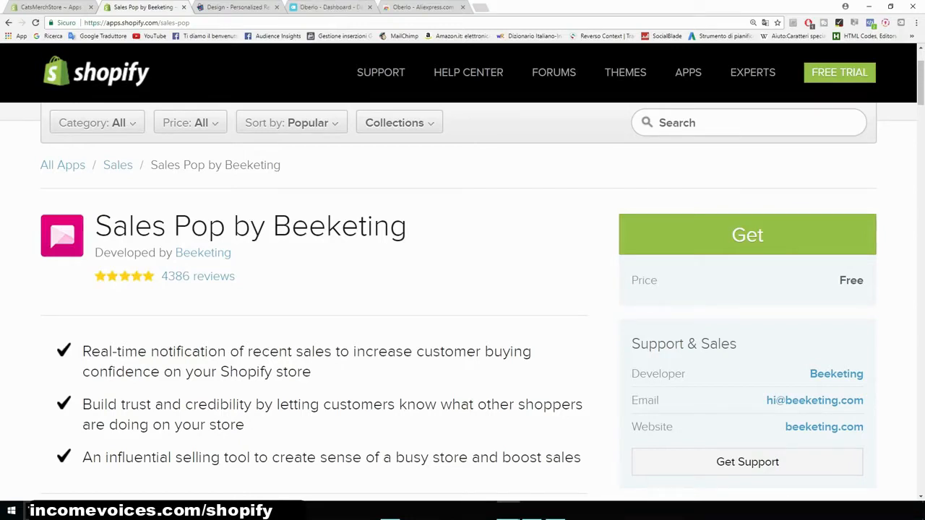
scroll(462, 304, "down", 2)
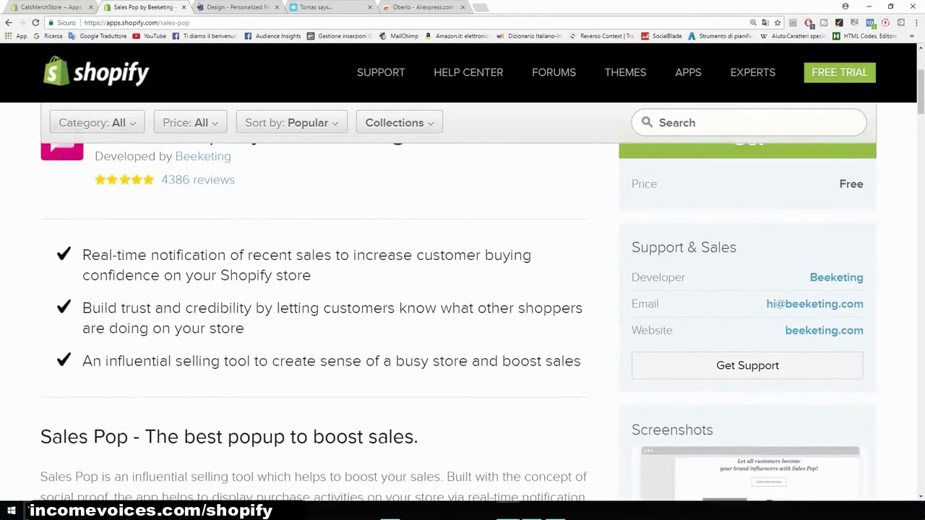
- Install the Sales Pop by Beeketing app on the store
left_click_drag(83, 255, 331, 255)
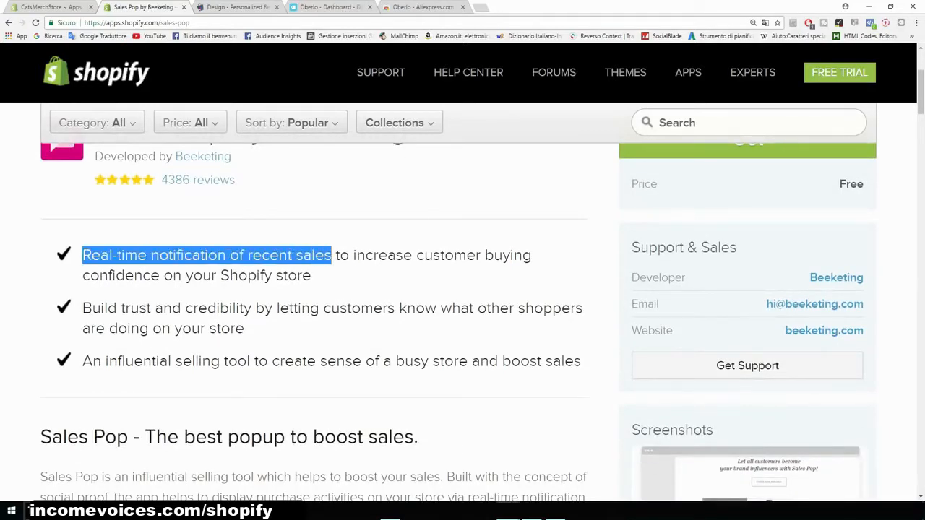
scroll(463, 303, "up", 4)
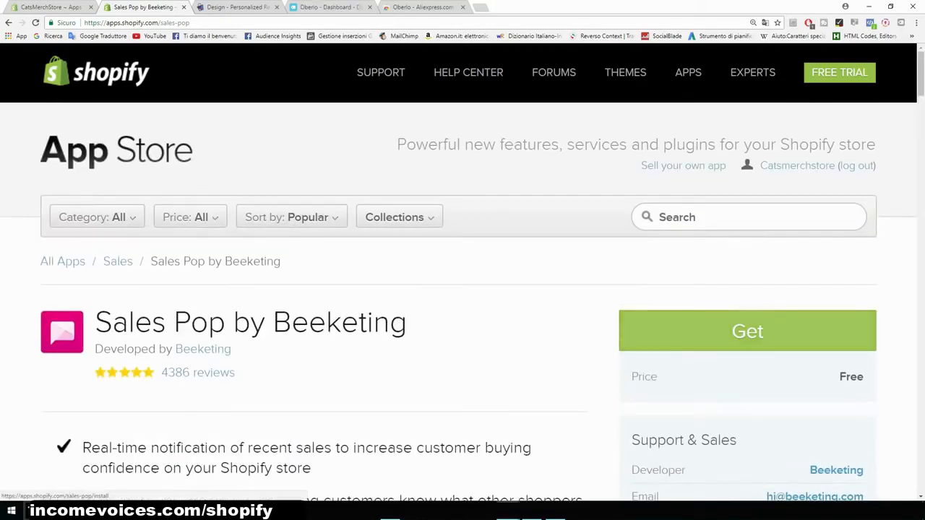
left_click(747, 331)
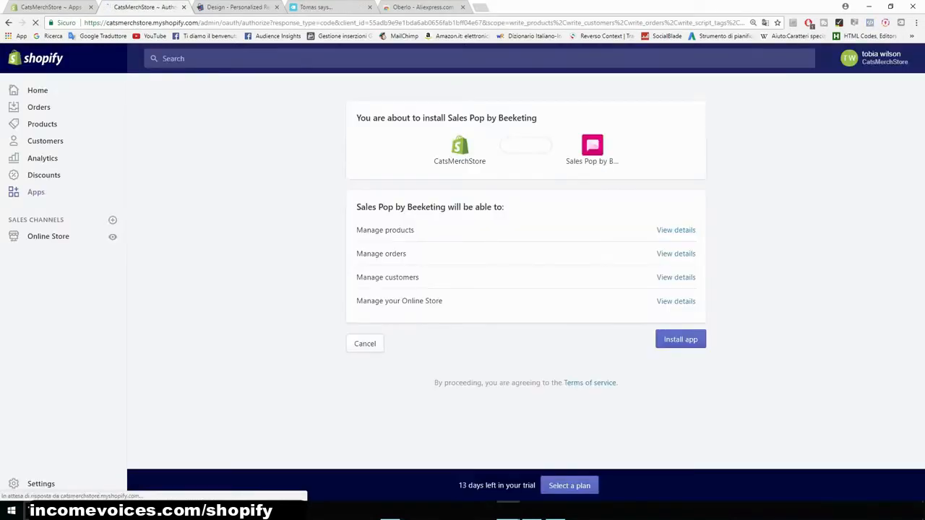
left_click(677, 339)
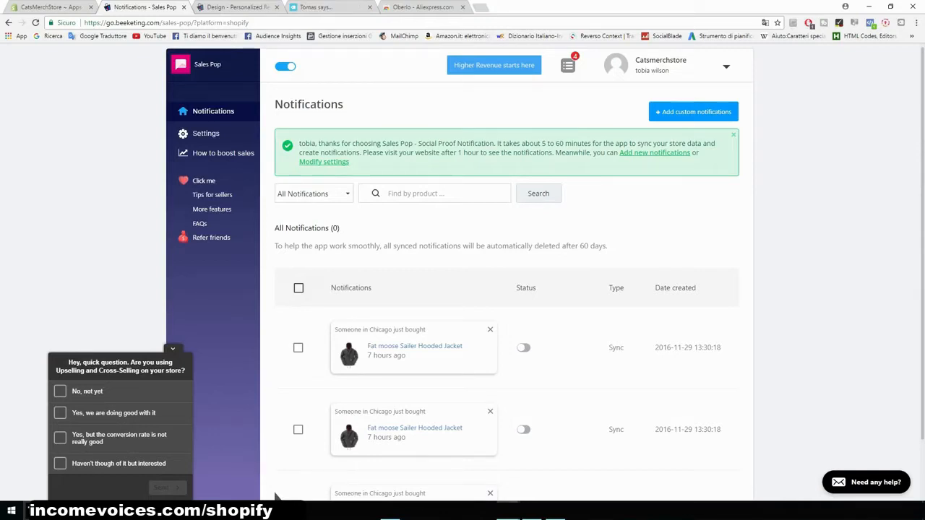
- Open the Brooklyn theme in the theme editor and review its header settings and homepage sections
left_click(51, 7)
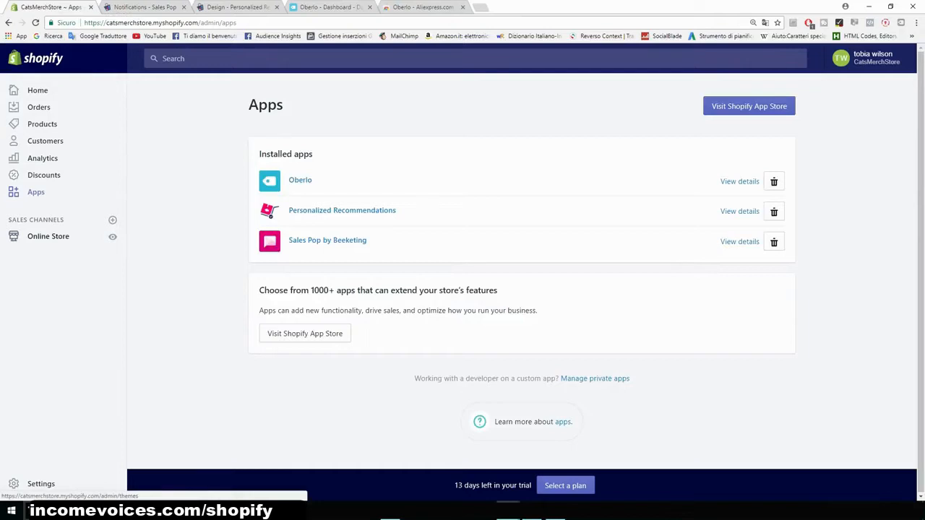
left_click(43, 236)
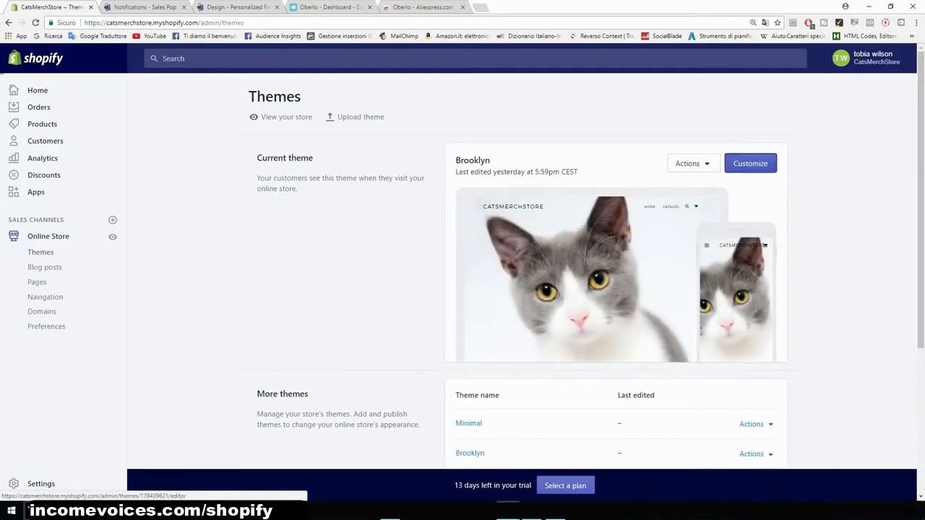
left_click(750, 163)
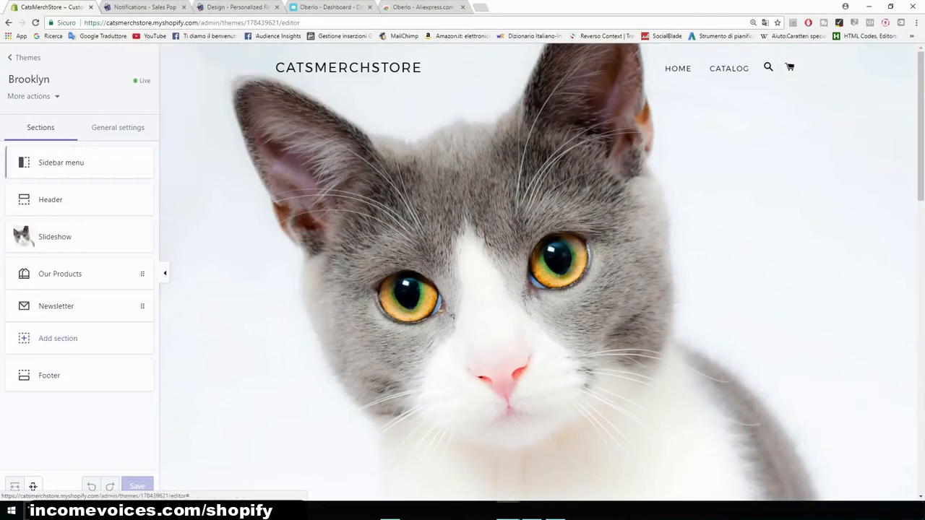
left_click(72, 210)
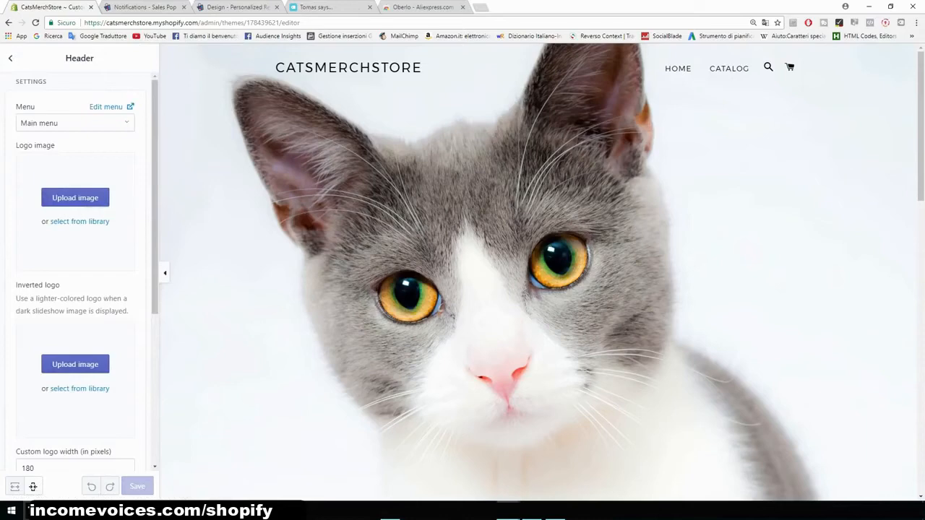
left_click(10, 57)
scroll(538, 272, "down", 1)
scroll(537, 271, "down", 8)
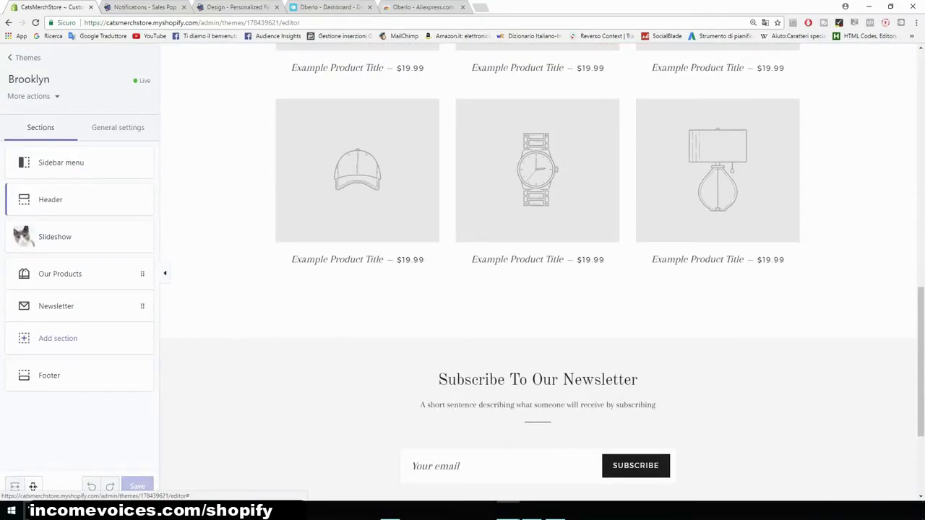
scroll(538, 272, "down", 4)
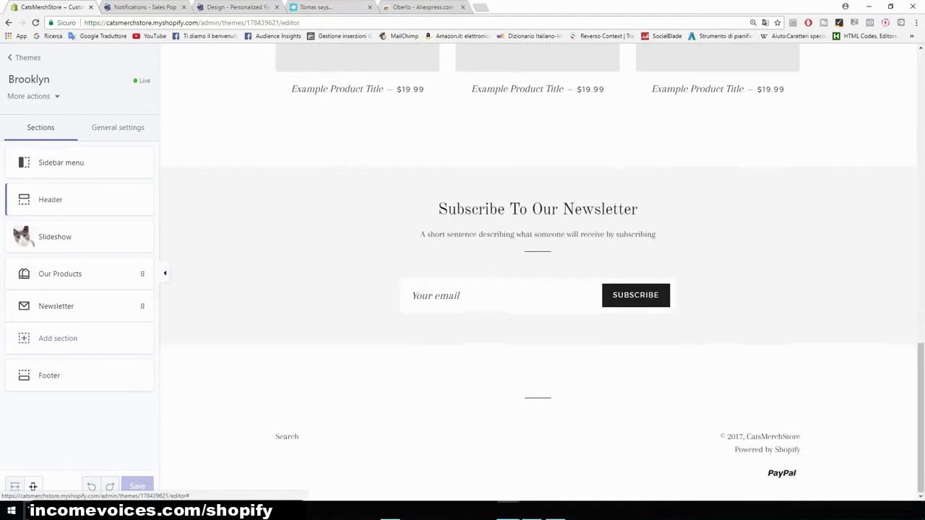
scroll(537, 272, "up", 3)
scroll(537, 272, "up", 5)
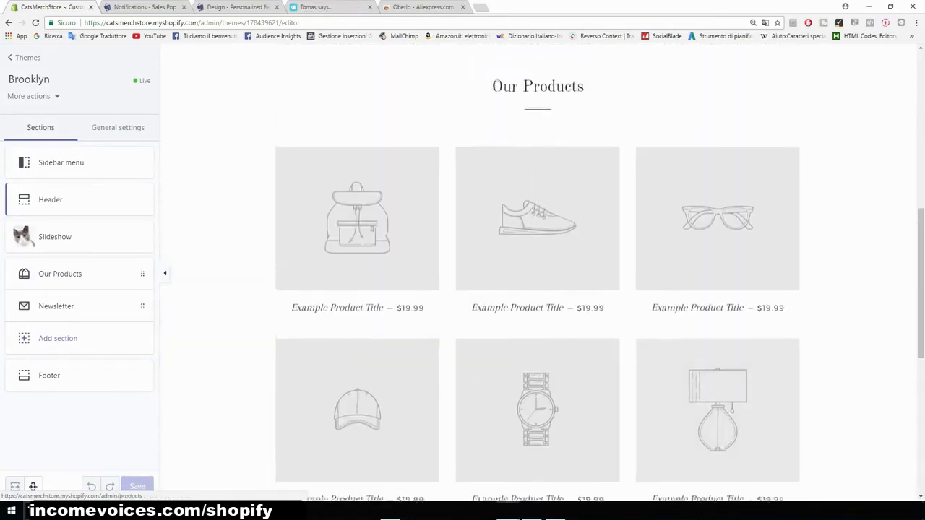
scroll(538, 272, "up", 2)
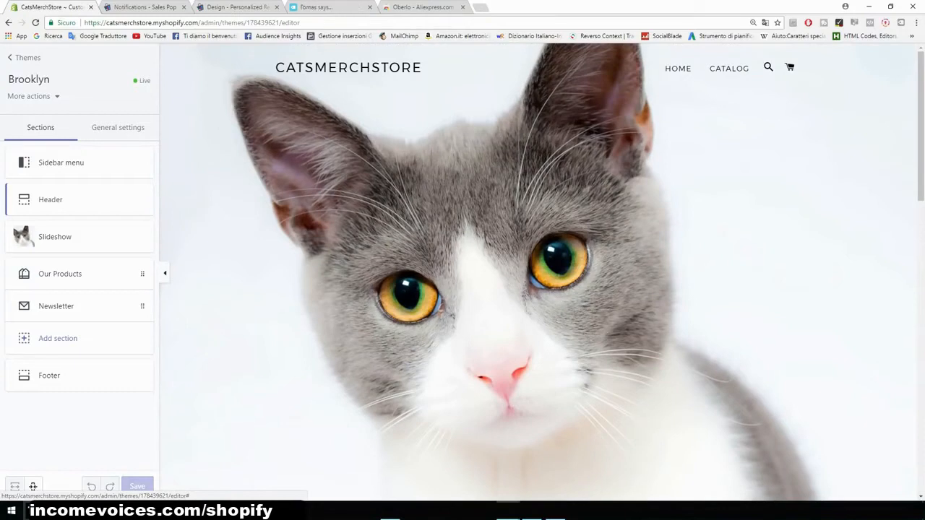
left_click(26, 58)
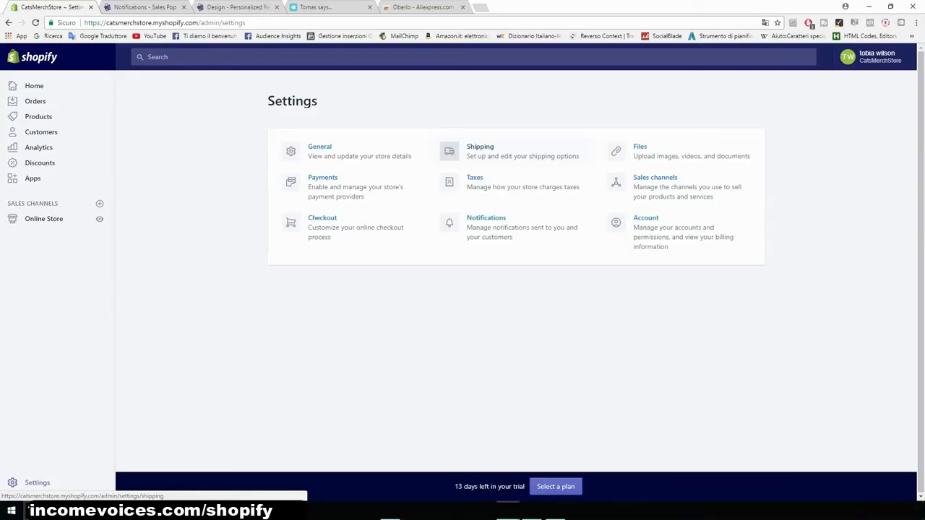
- Enlarge the browser zoom and review the current Brooklyn theme on the Themes page
key("ctrl+plus")
key("ctrl+plus")
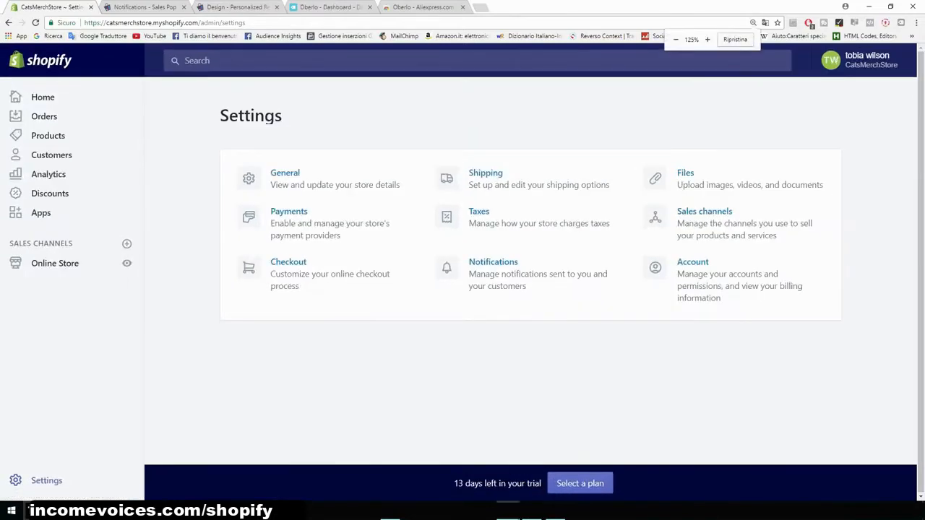
key("ctrl+plus")
left_click(66, 307)
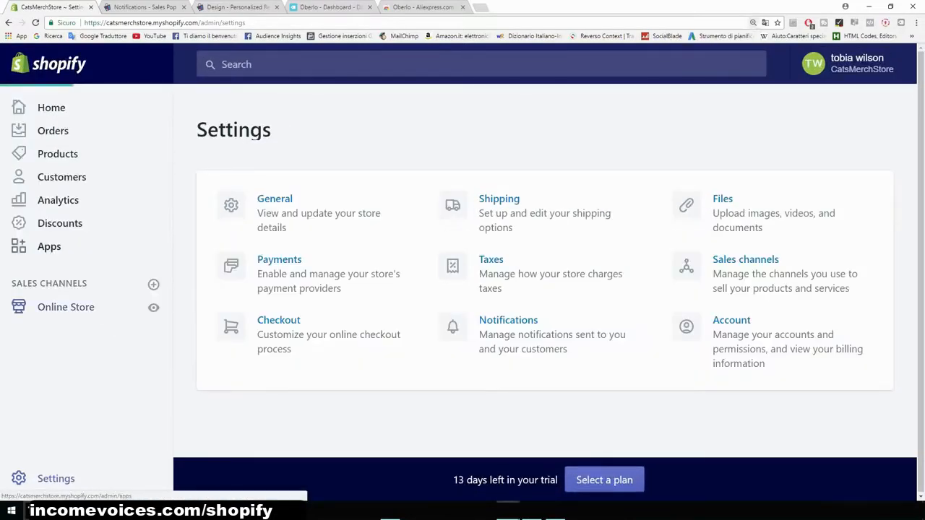
scroll(542, 289, "down", 1)
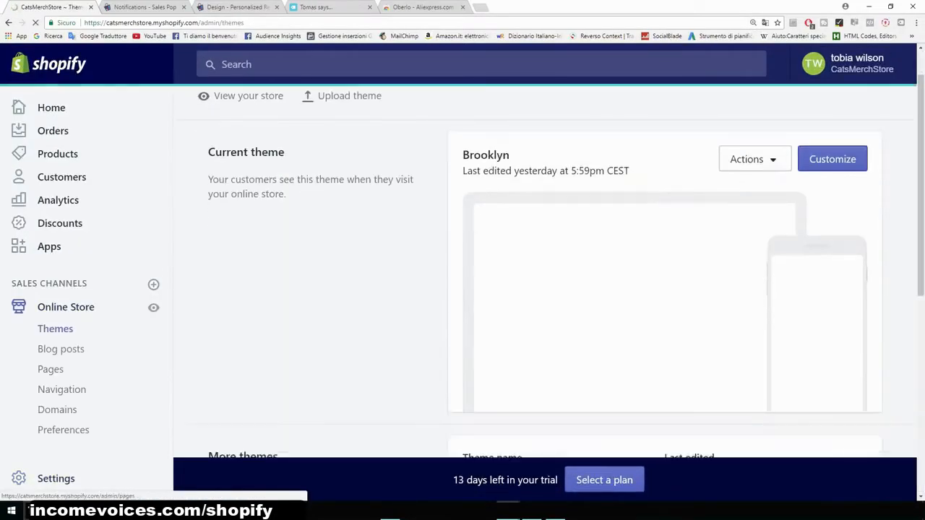
key("ctrl+plus")
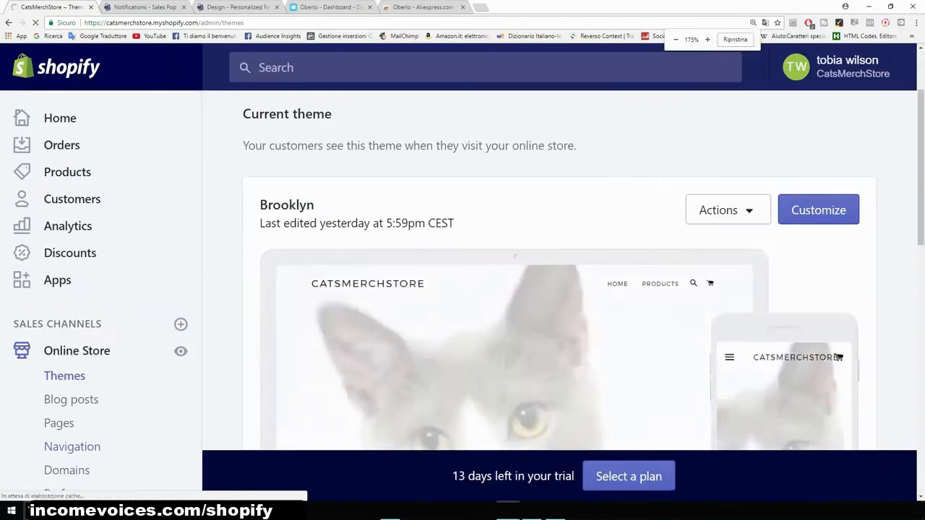
scroll(101, 325, "down", 1)
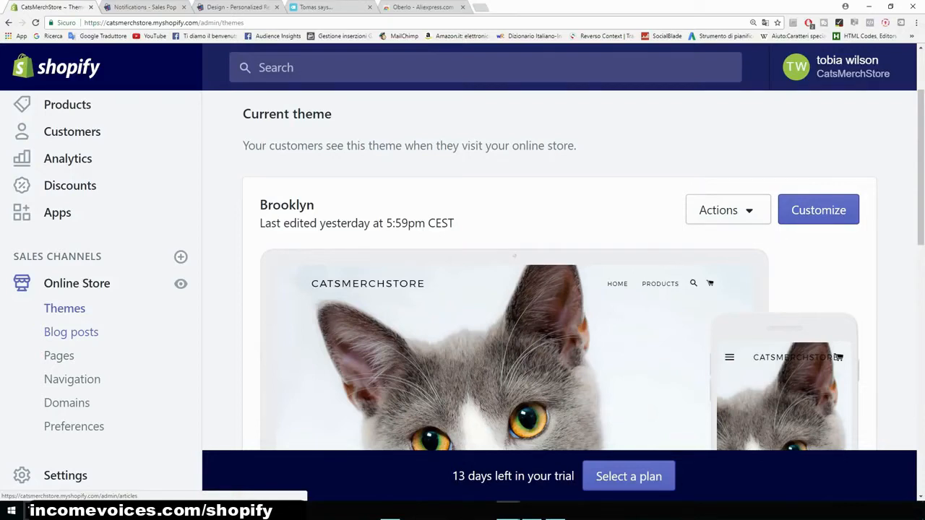
scroll(559, 289, "down", 2)
scroll(559, 289, "up", 1)
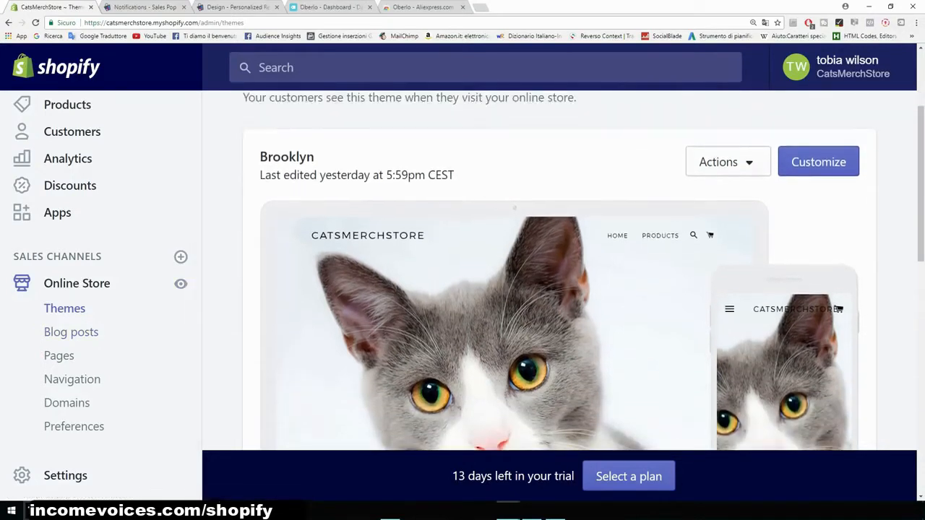
left_click_drag(506, 189, 317, 160)
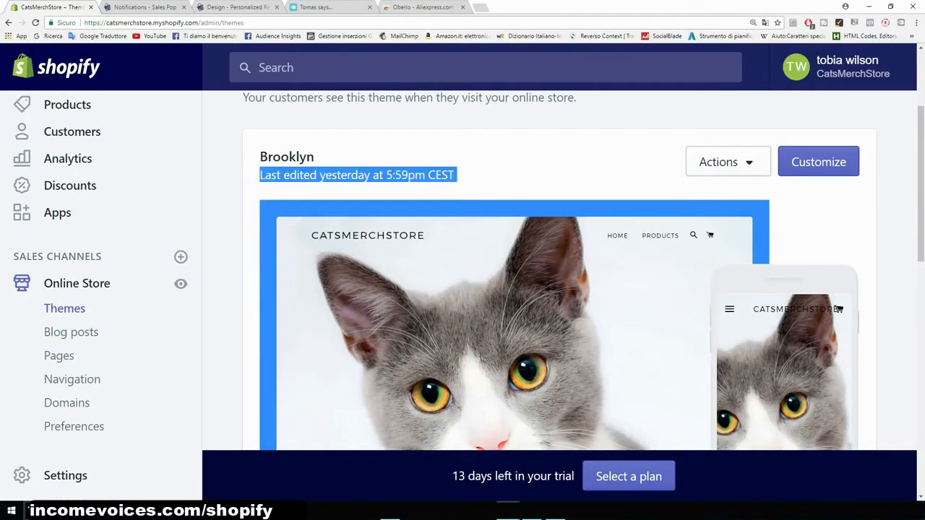
left_click(405, 160)
scroll(559, 289, "down", 2)
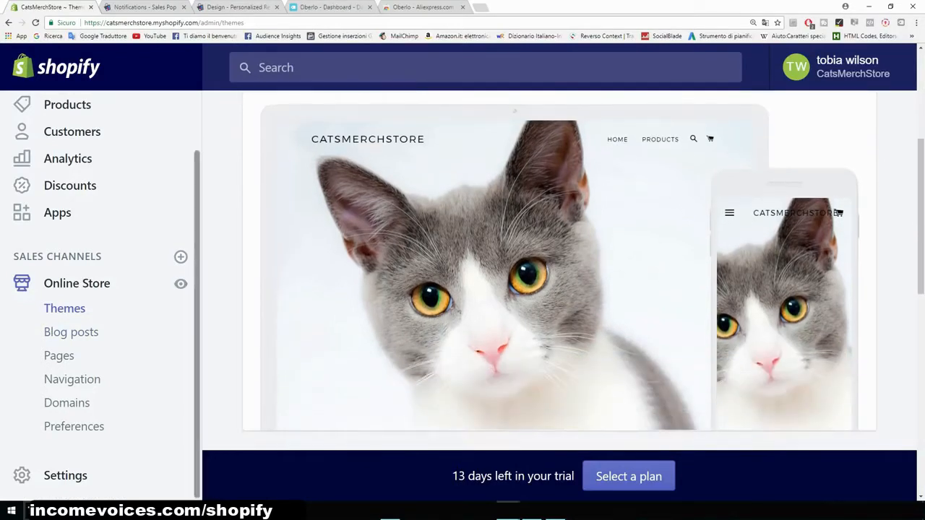
scroll(560, 288, "down", 1)
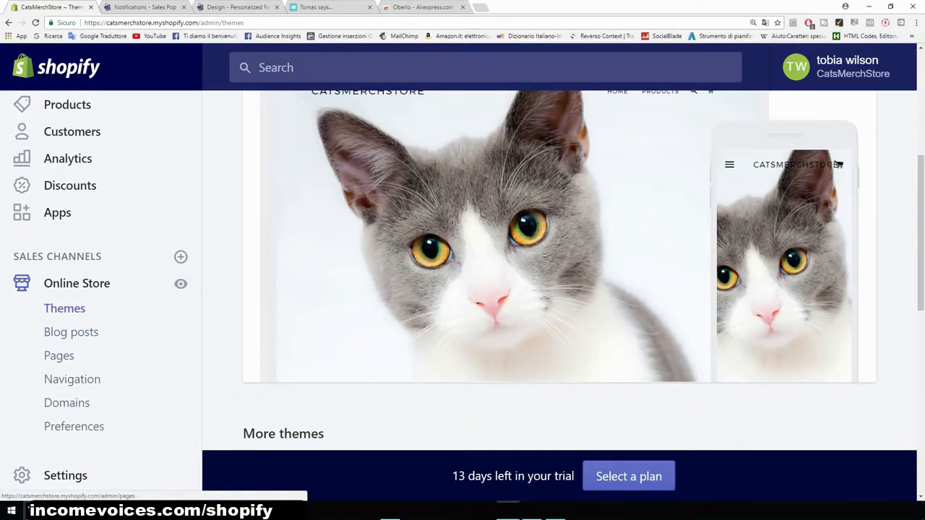
- Start a new store page titled "Abous Us"
left_click(58, 356)
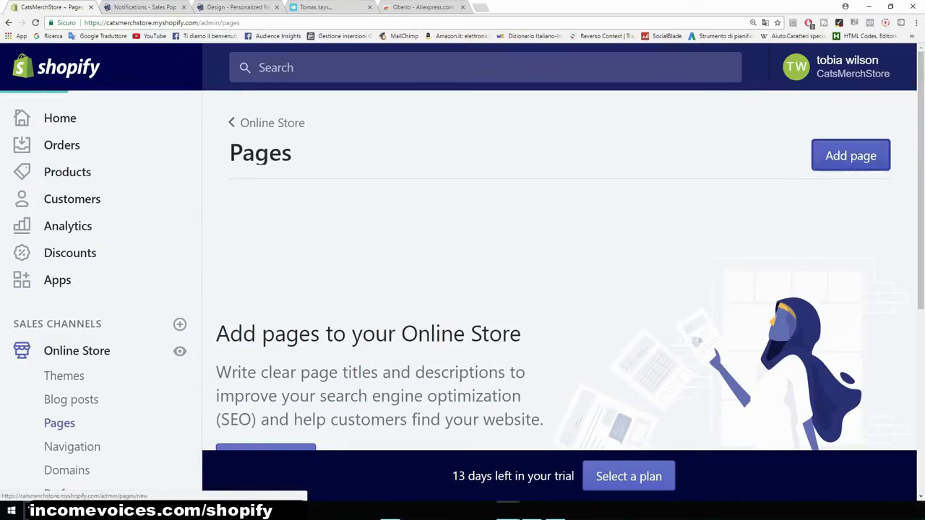
left_click(850, 155)
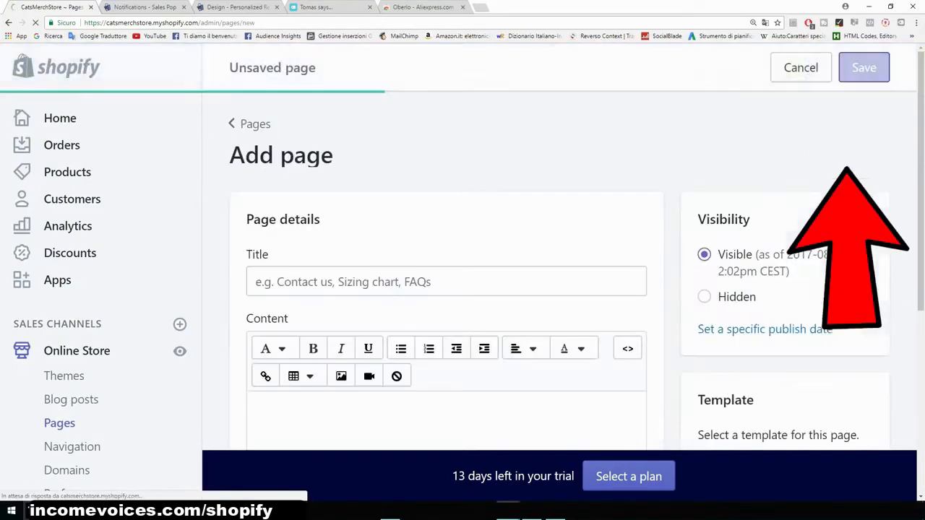
type("Ab")
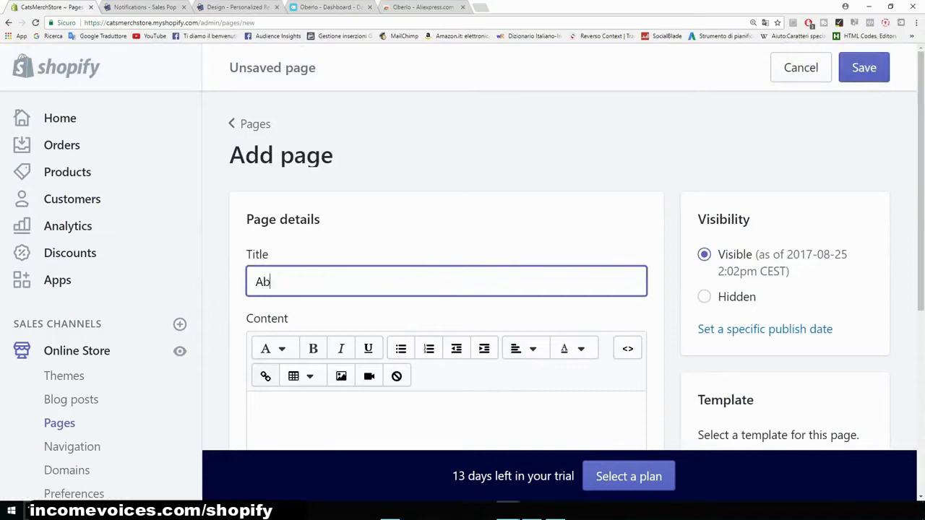
type("ous Us")
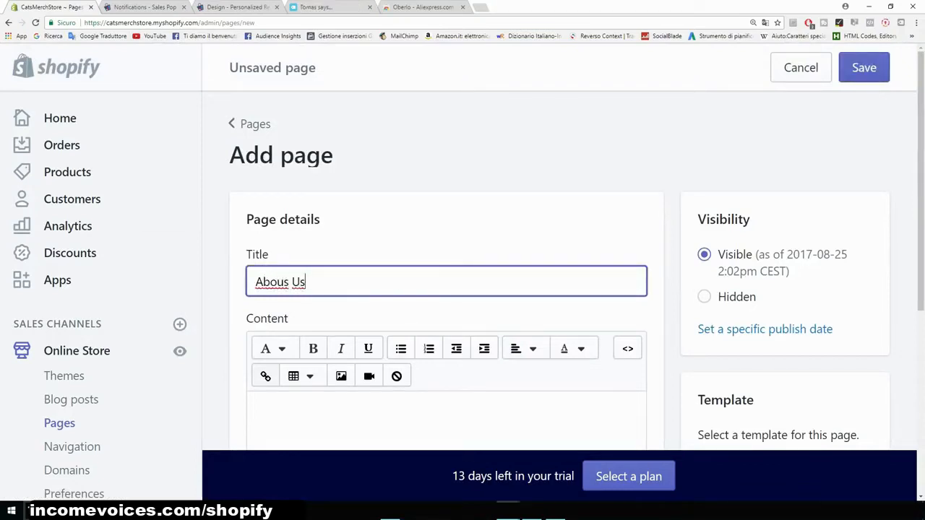
- Write "Introduce your brand" and "Contacts.." on separate lines as the page content and save the page
key("Tab")
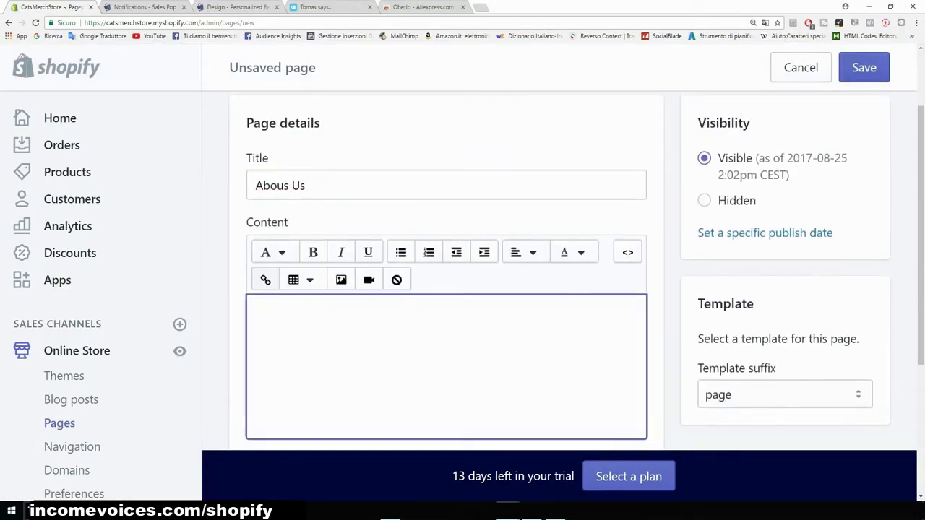
type("Introduc")
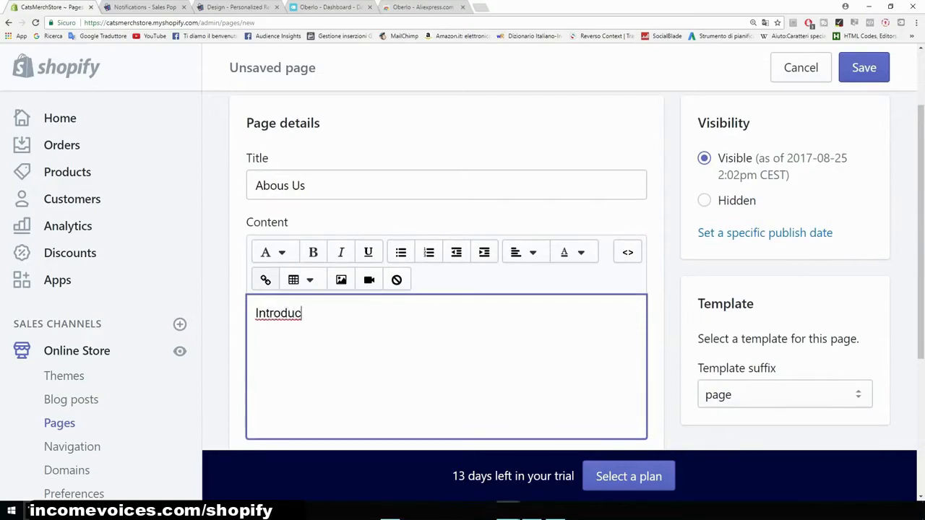
type("e your brand")
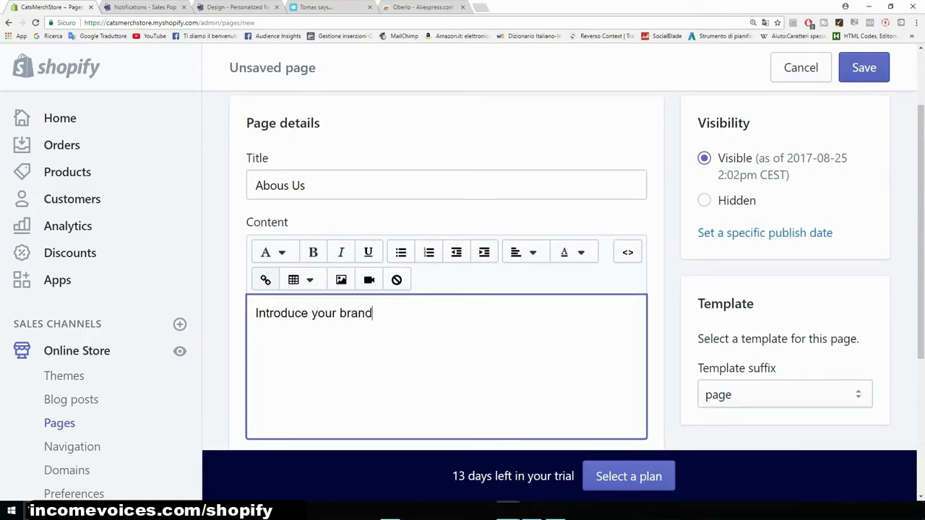
key("Return")
type("Contact")
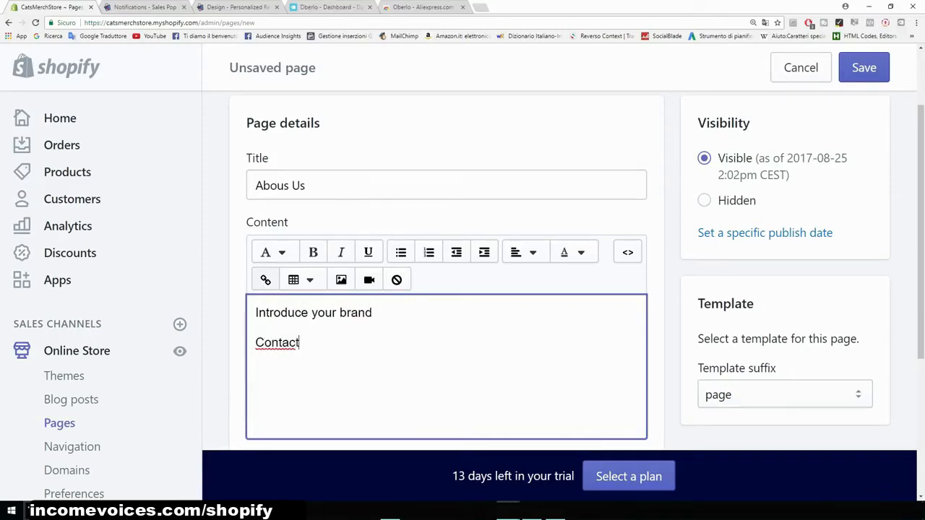
type(":")
key("BackSpace")
type("s..")
scroll(463, 289, "down", 2)
key("shift+Left")
key("shift+Left")
key("shift+Left")
key("shift+Left")
key("shift+Left")
key("shift+Left")
key("shift+Left")
key("shift+Left")
key("shift+Left")
key("shift+Left")
key("Right")
scroll(445, 271, "up", 4)
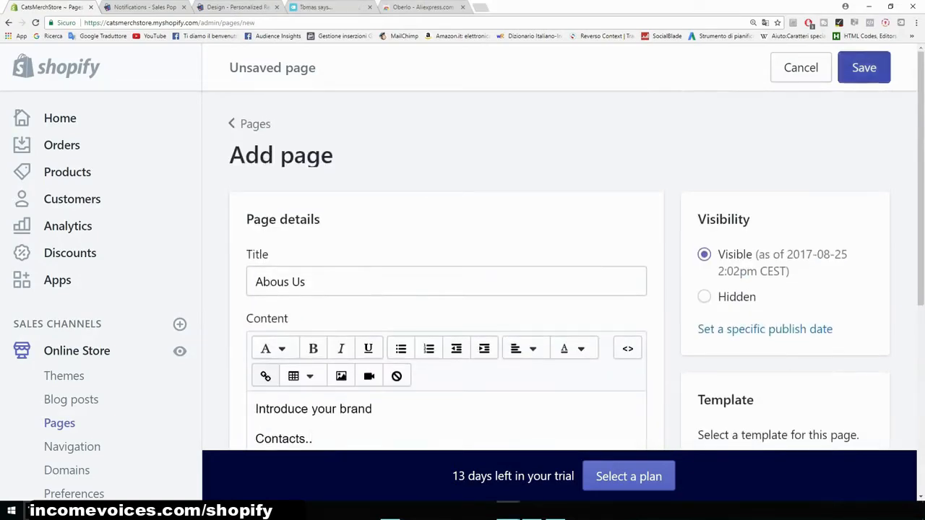
left_click(863, 67)
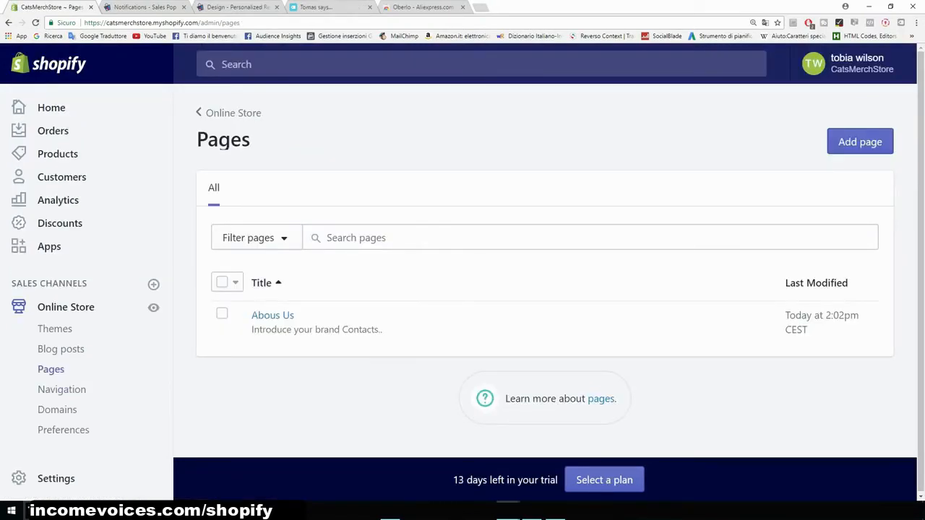
- Open the main navigation menu and rename its Catalog item to "Products"
left_click(61, 388)
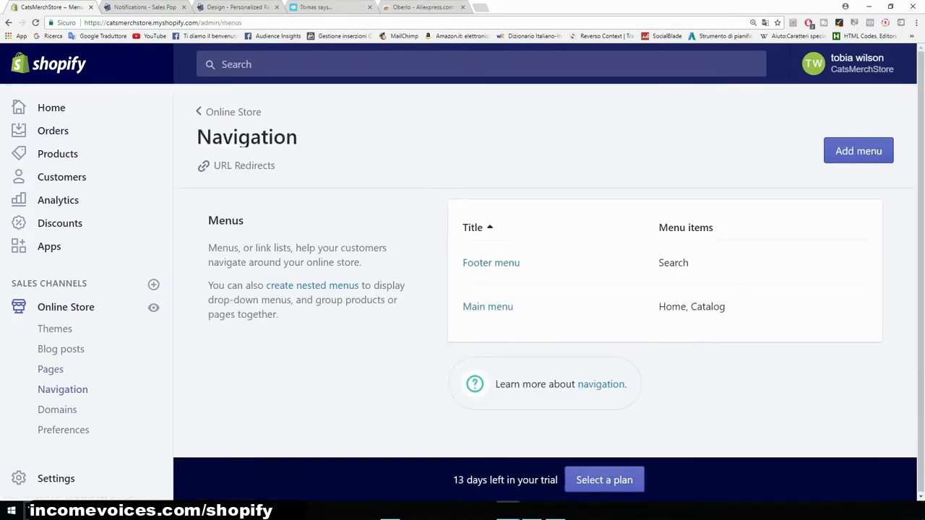
left_click(488, 307)
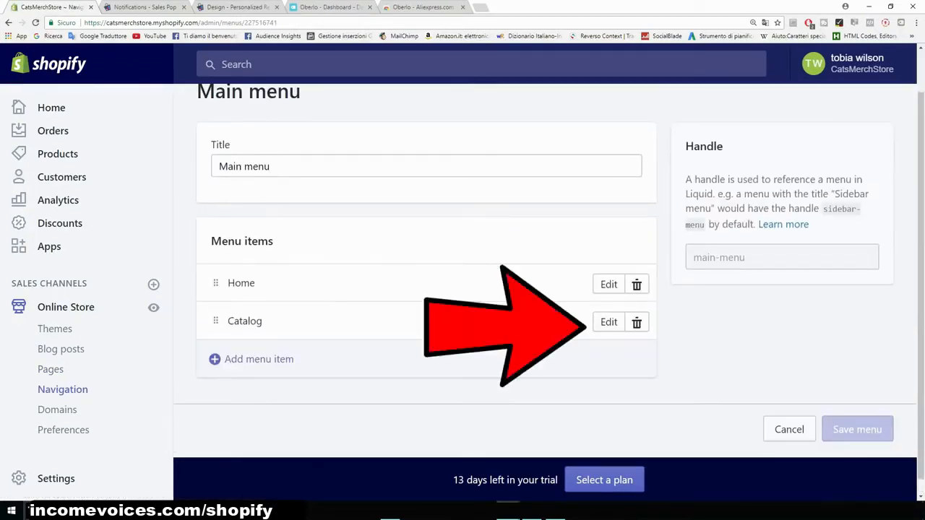
left_click(608, 321)
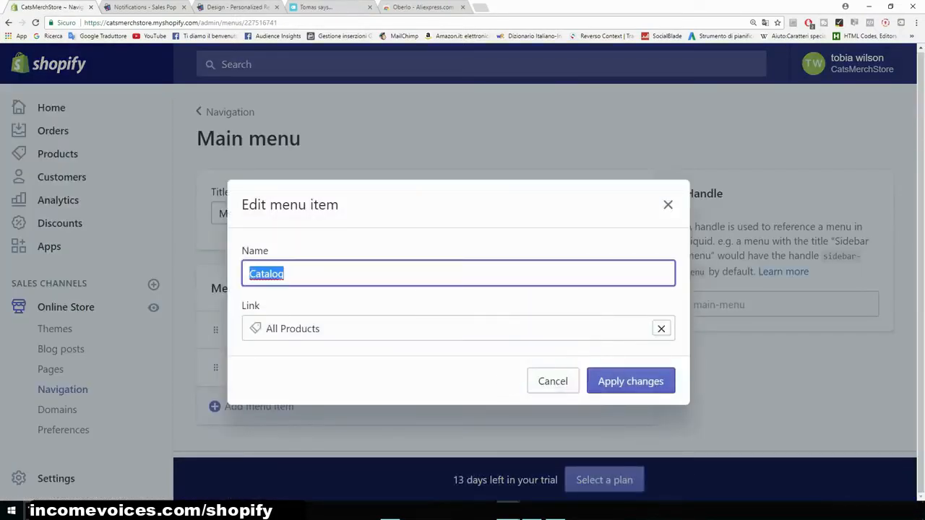
type("Products")
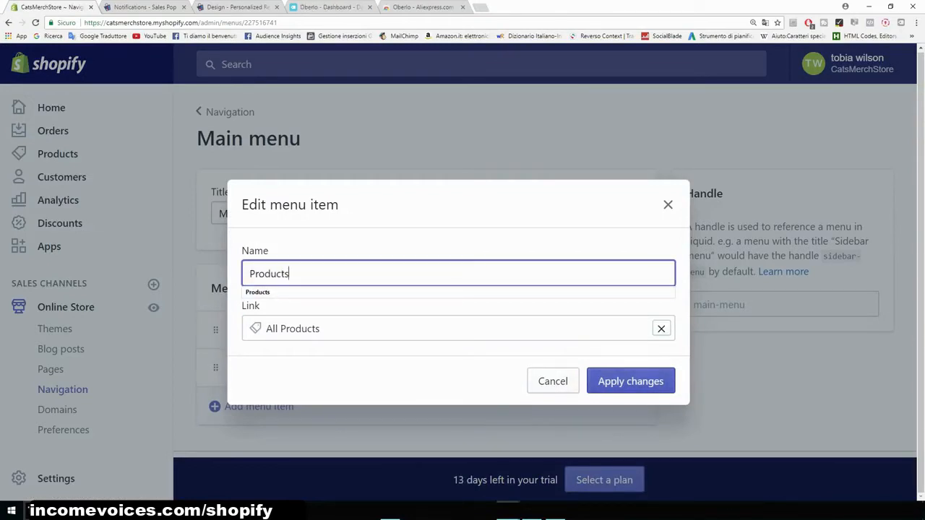
left_click(630, 383)
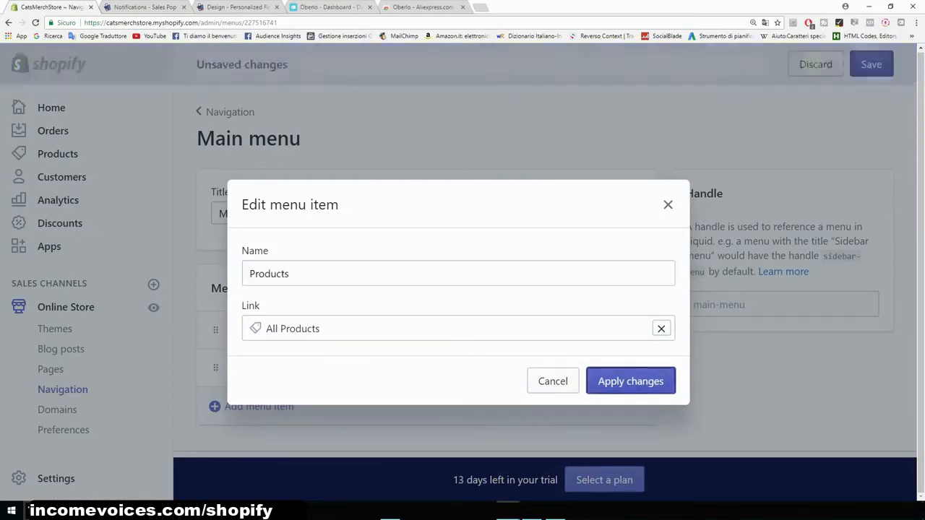
- Add an "About Us" item to the main menu linking to the Abous Us page, then save the menu
scroll(545, 271, "down", 1)
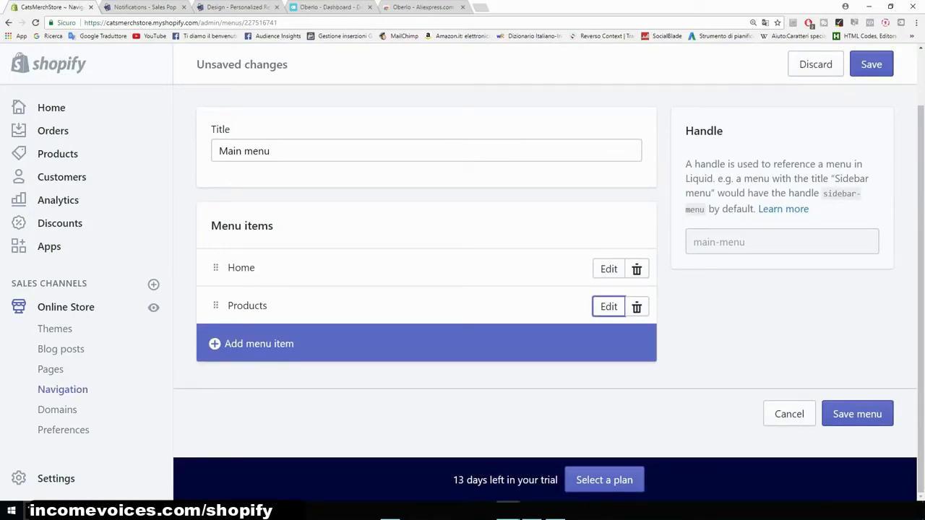
left_click(258, 343)
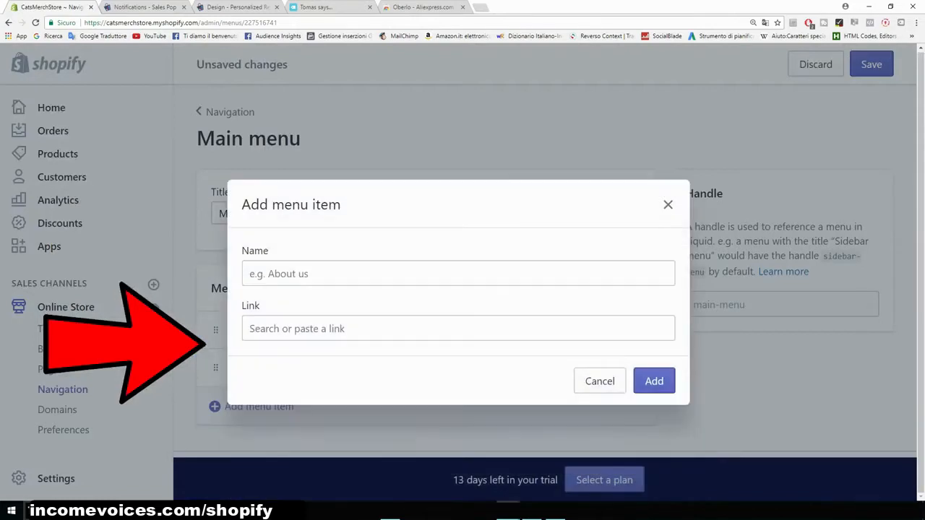
type("Abo")
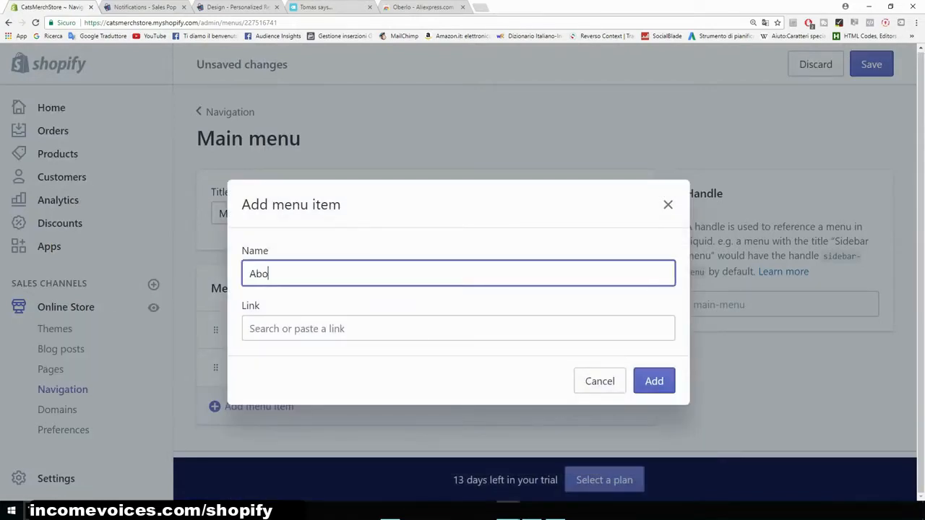
type("ut Us")
left_click(458, 329)
scroll(453, 394, "down", 1)
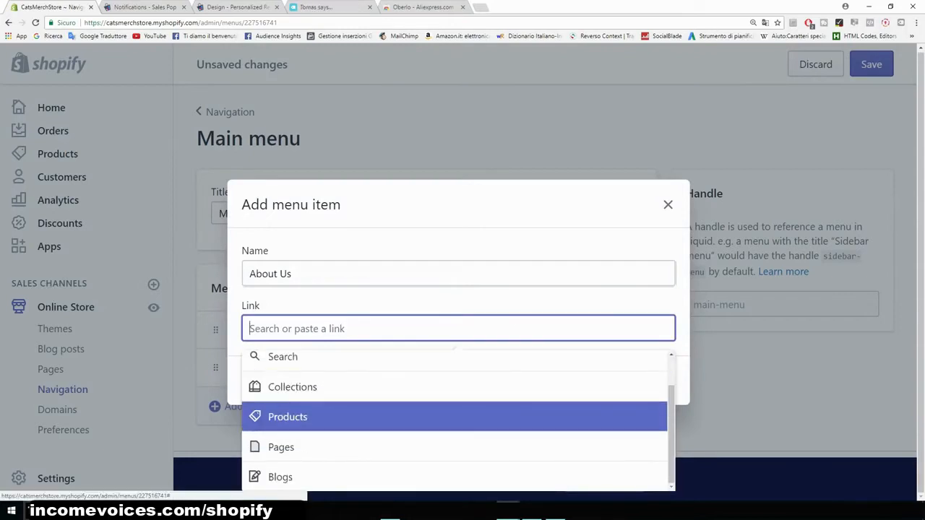
key("Down")
key("Return")
key("Down")
key("Return")
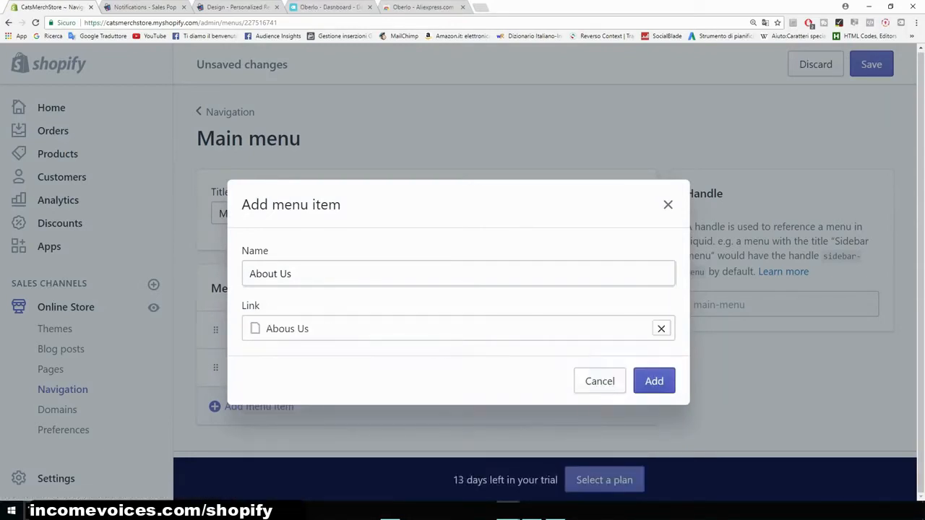
key("Return")
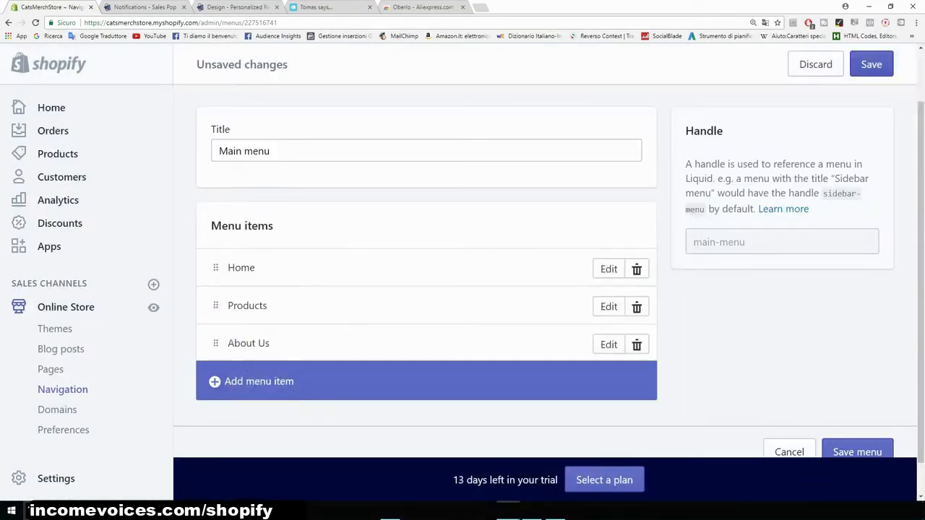
left_click(871, 64)
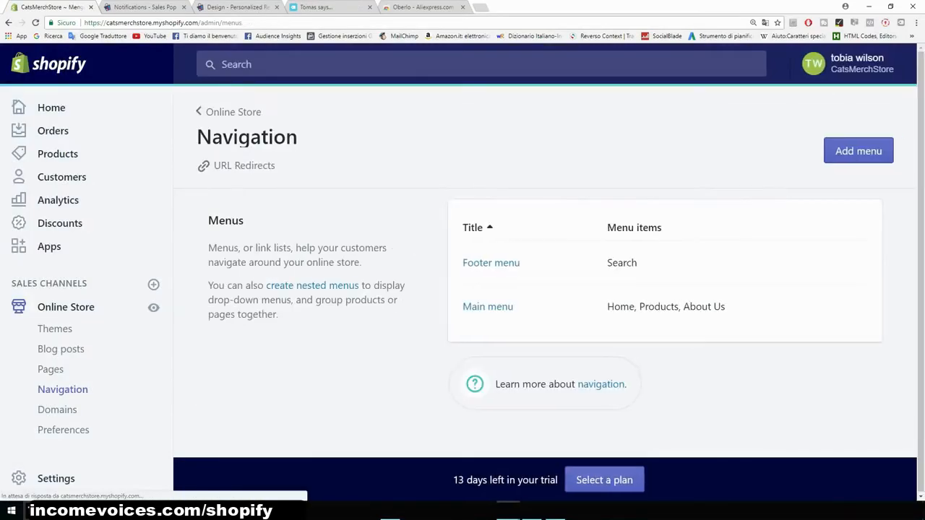
- Search for the domain catsmerch.com to buy and browse the available extensions and prices
left_click(57, 409)
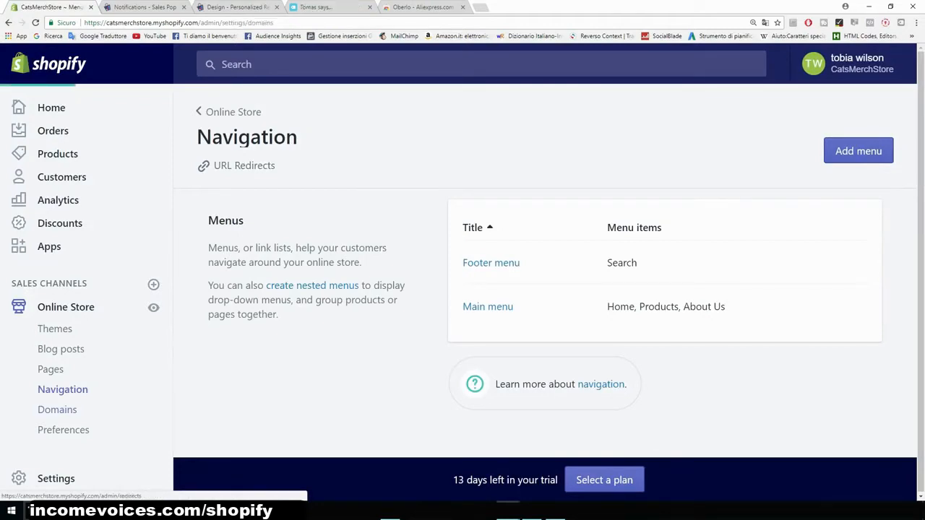
left_click_drag(152, 22, 198, 23)
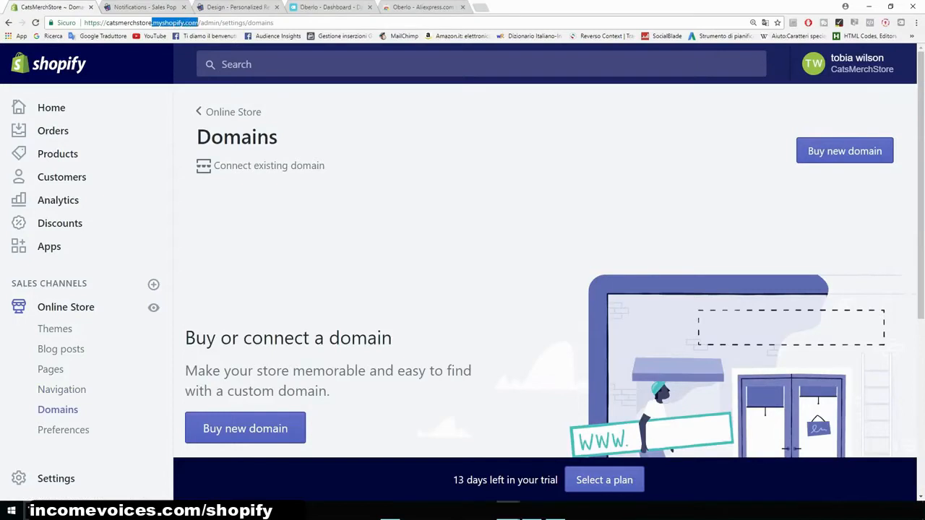
left_click(198, 22)
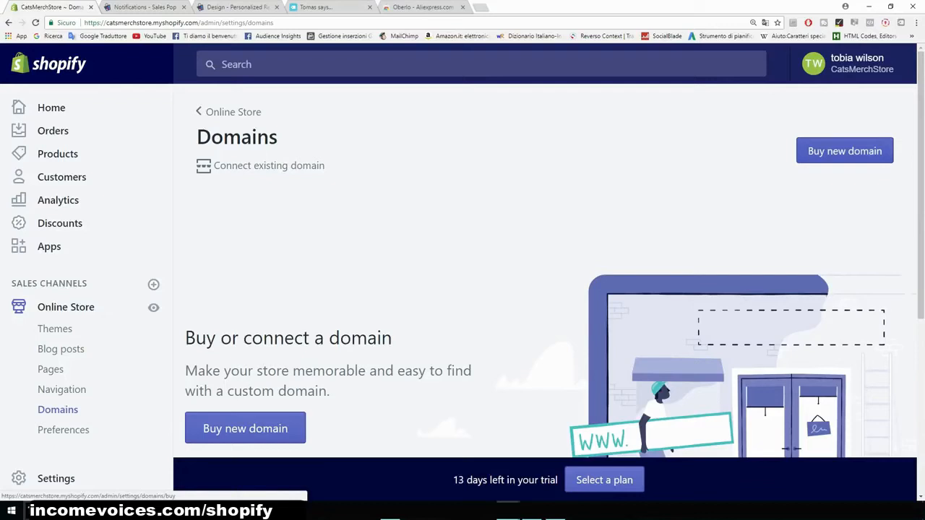
left_click(845, 150)
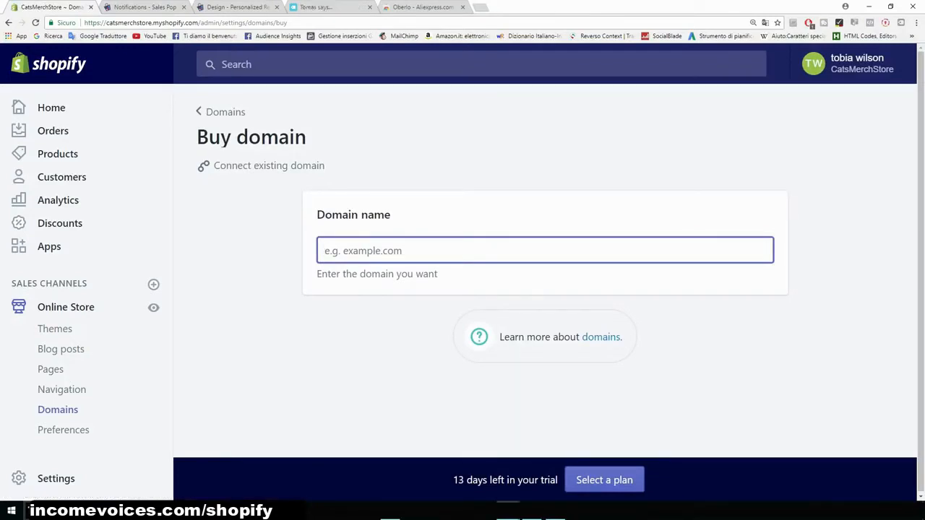
type("cats")
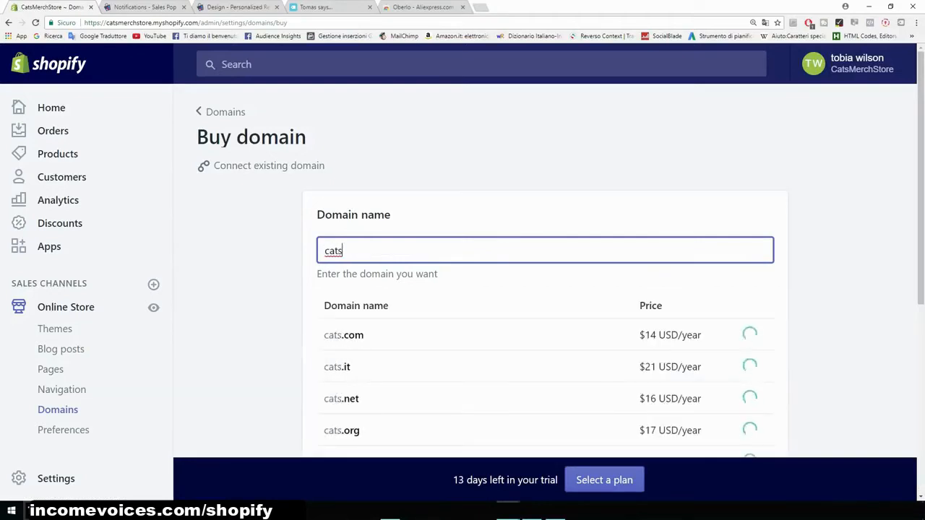
type("merch")
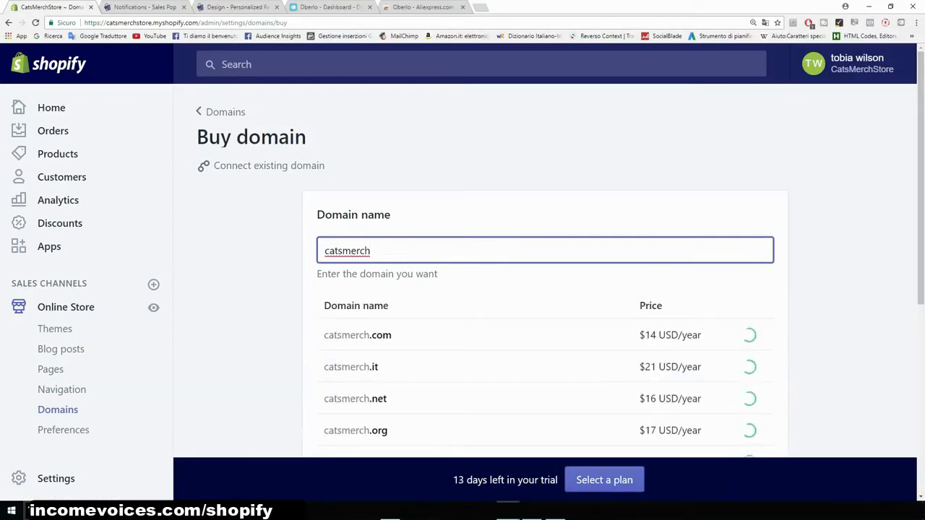
type(".com")
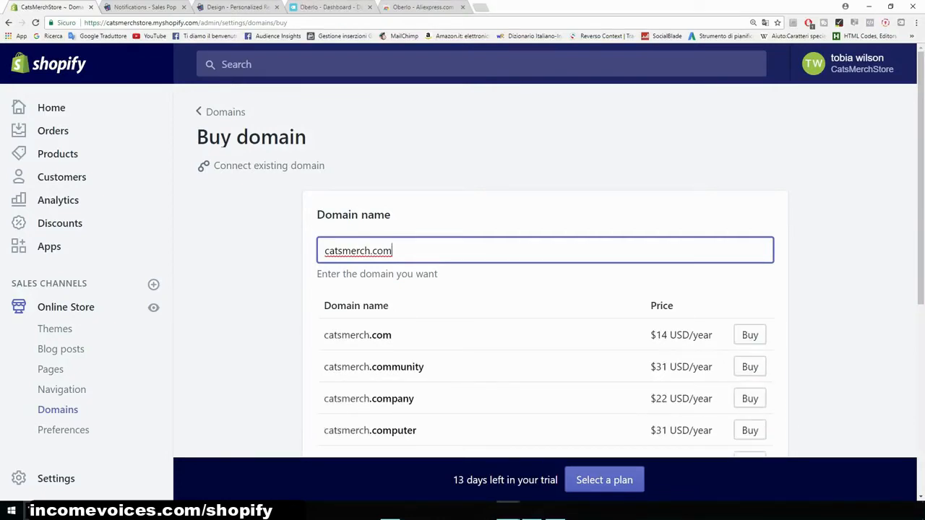
left_click_drag(655, 334, 712, 334)
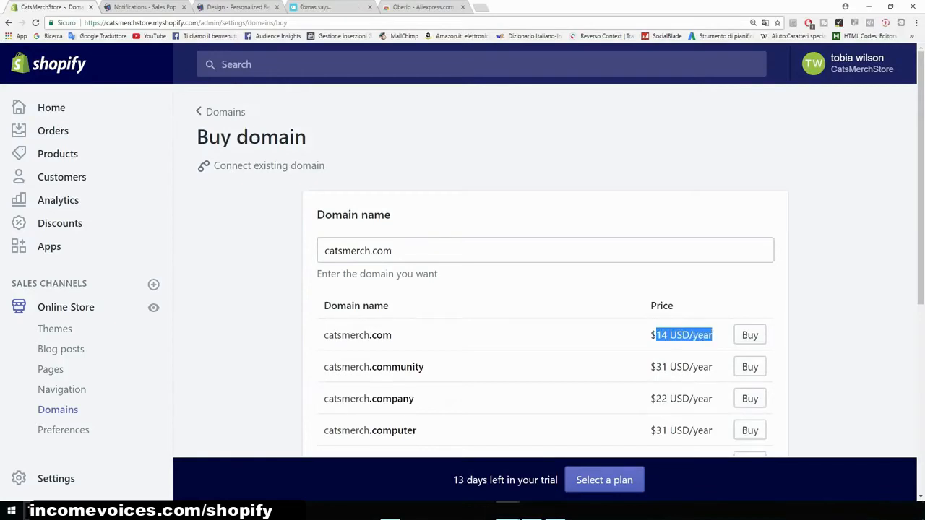
left_click(716, 334)
scroll(545, 303, "down", 1)
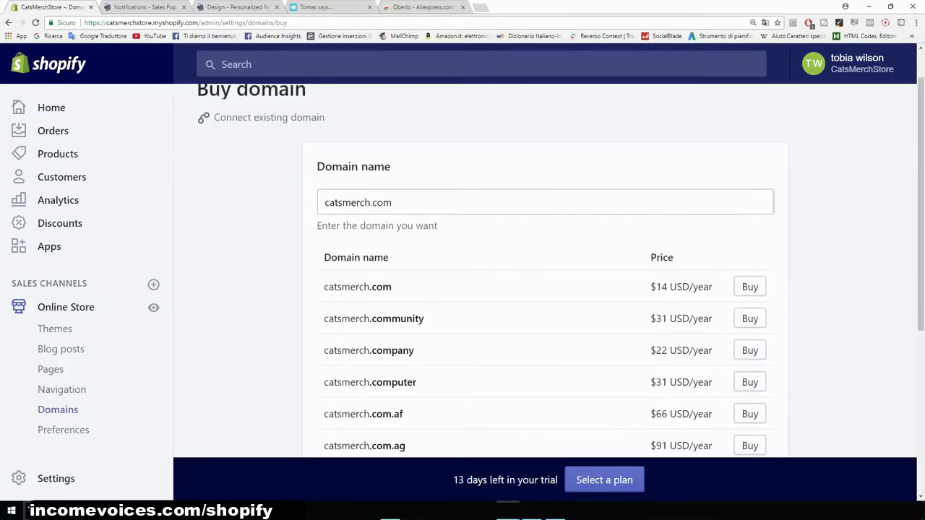
scroll(544, 303, "down", 2)
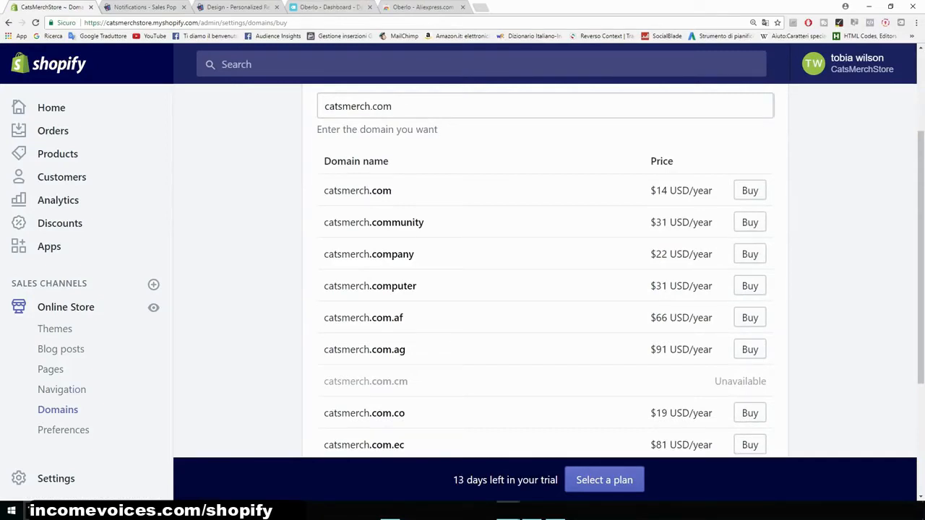
- Open the online store preferences and examine the homepage title and meta description section
left_click(64, 430)
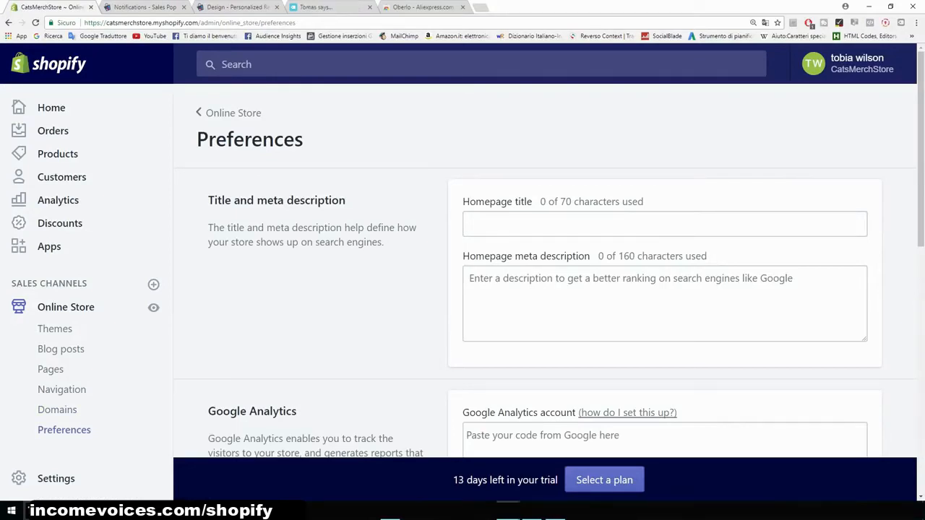
left_click_drag(347, 201, 208, 200)
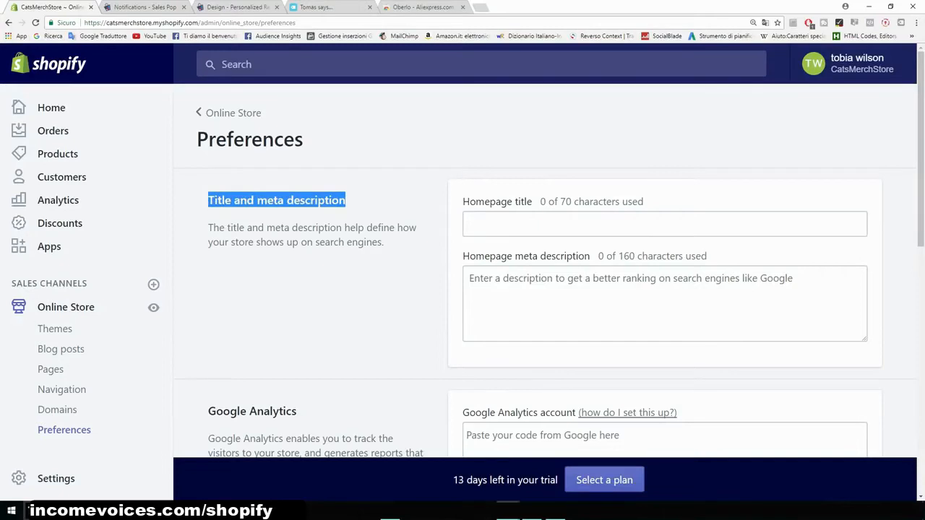
left_click(209, 201)
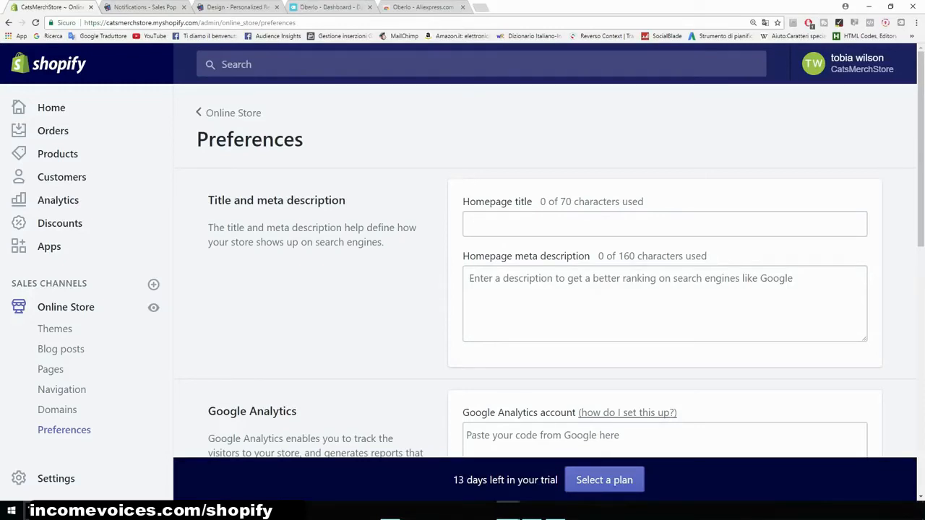
- Open a new browser tab and search Google for analytics
scroll(549, 289, "down", 3)
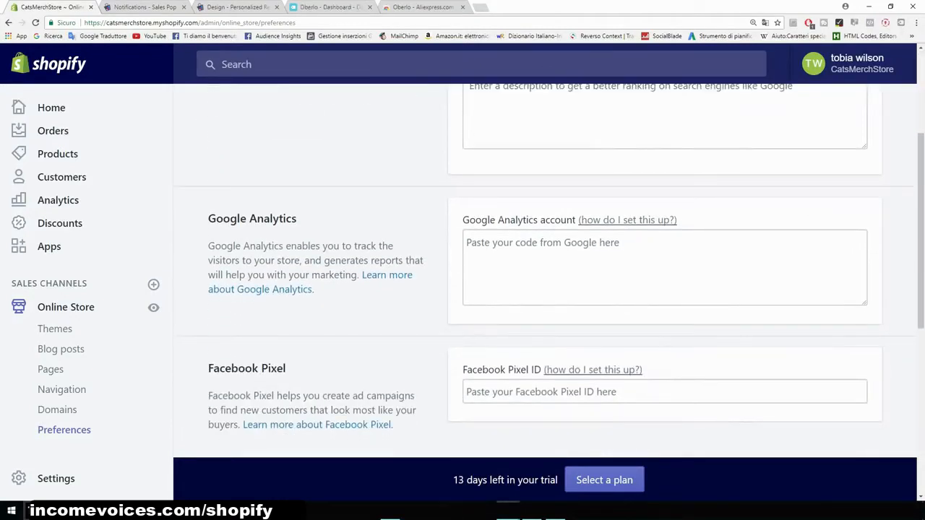
left_click_drag(298, 218, 208, 218)
left_click(216, 230)
left_click(480, 7)
left_click(52, 36)
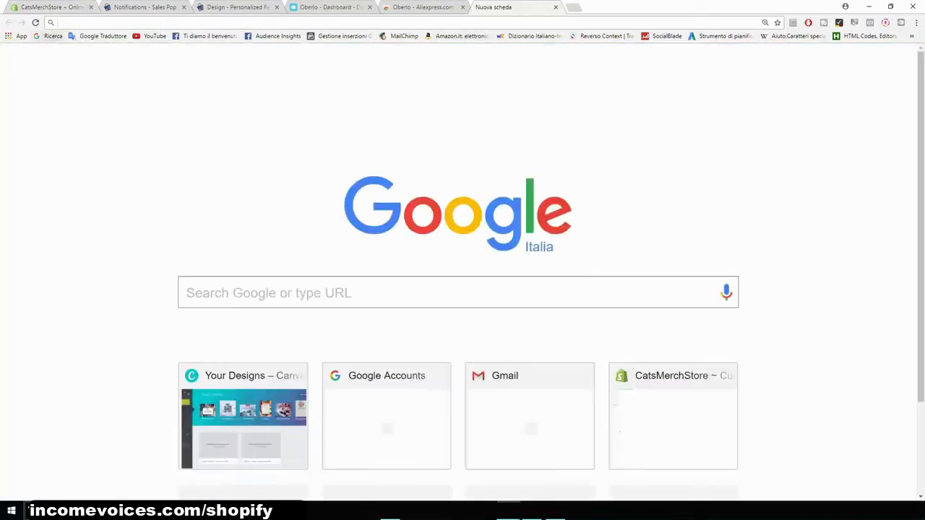
type("anaò")
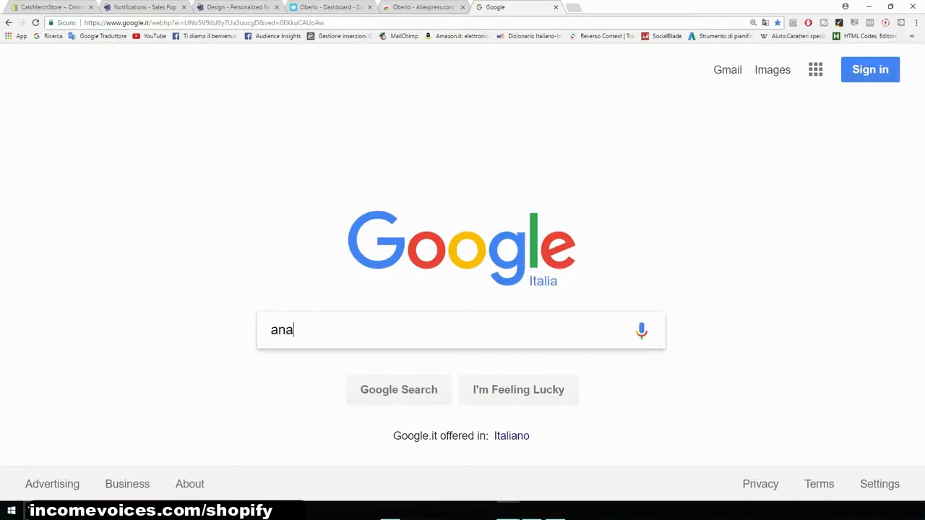
key("BackSpace")
type("lyric")
key("BackSpace")
key("BackSpace")
key("BackSpace")
type("tics")
key("Return")
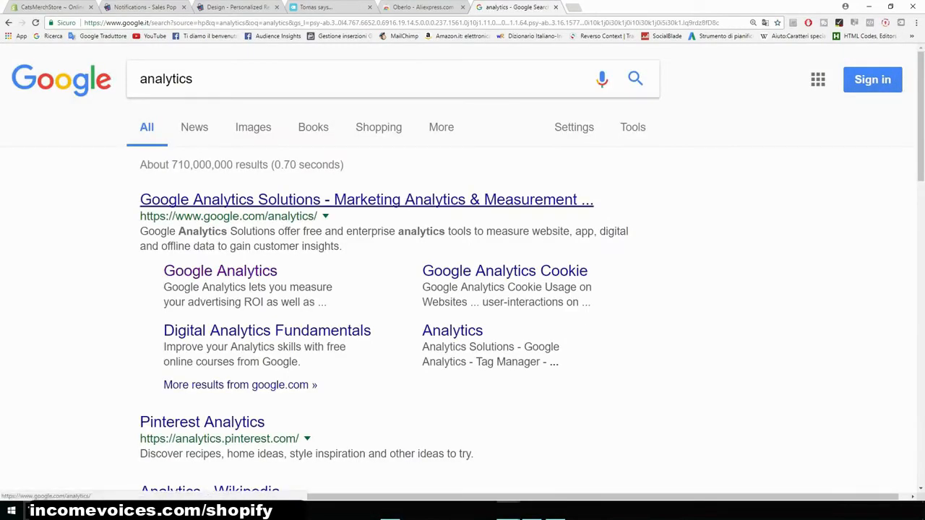
- Open the Google Analytics site's sign-in page and switch its language to English (United States)
left_click(366, 200)
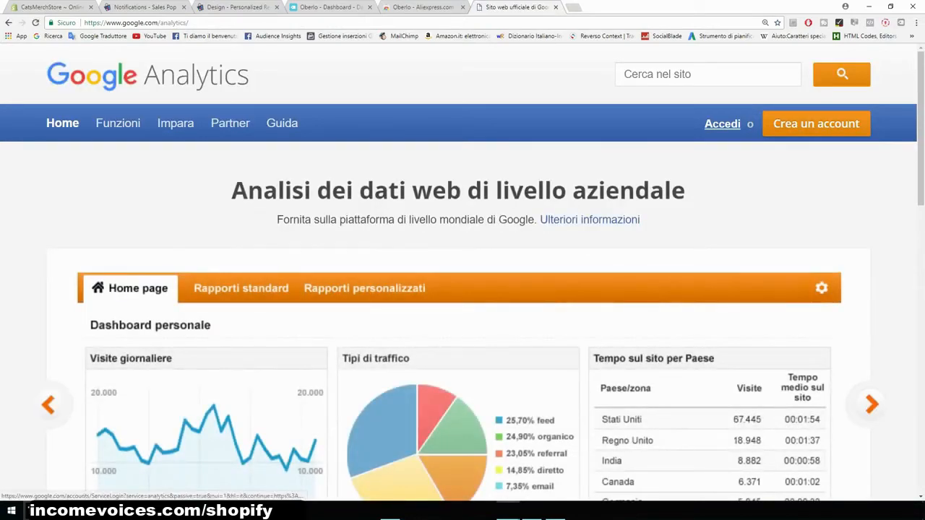
left_click(722, 124)
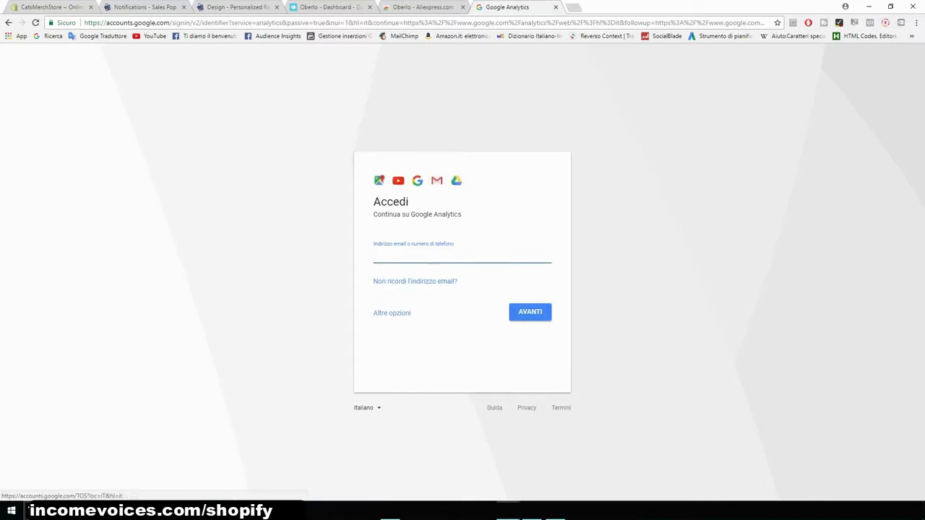
left_click(366, 407)
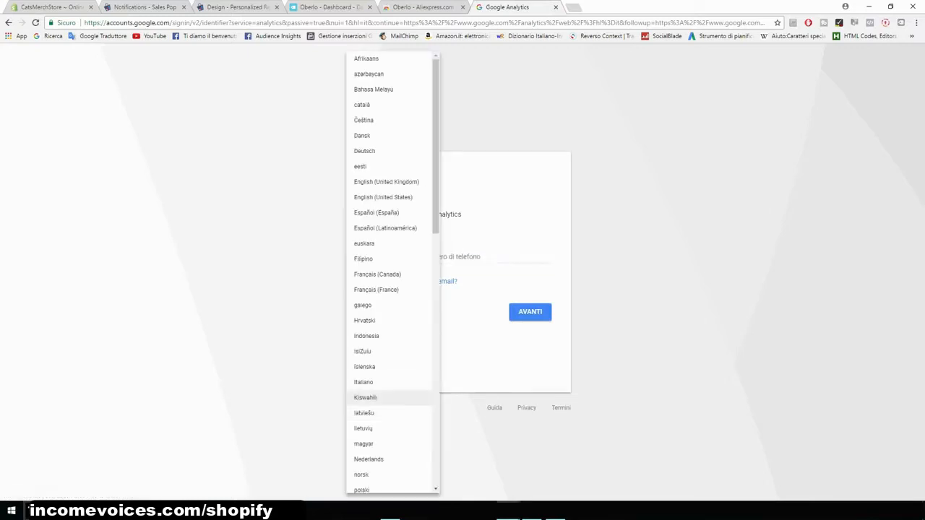
left_click(382, 197)
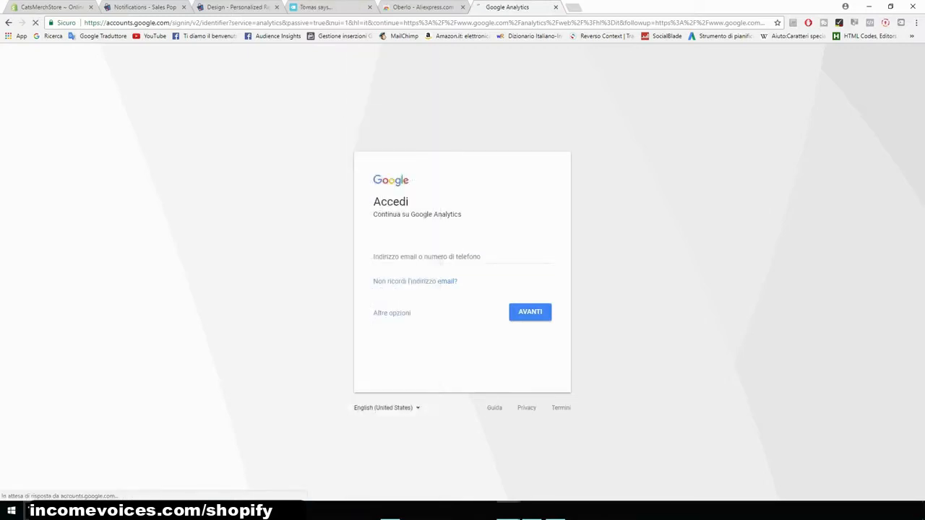
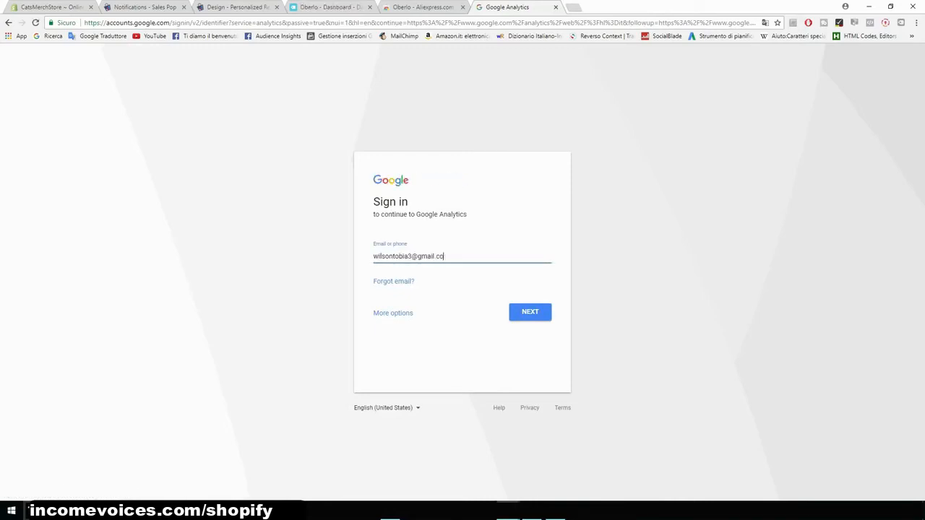
- Sign in to Google with the account e-mail address and password
key("Return")
type("********")
key("Return")
- Agree to the Google privacy reminder
scroll(462, 275, "down", 2)
scroll(463, 275, "down", 3)
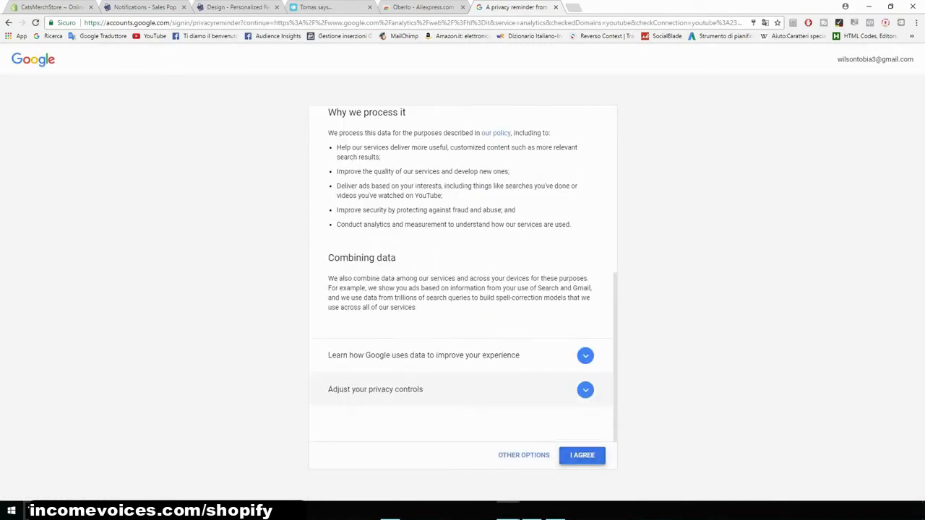
left_click(581, 454)
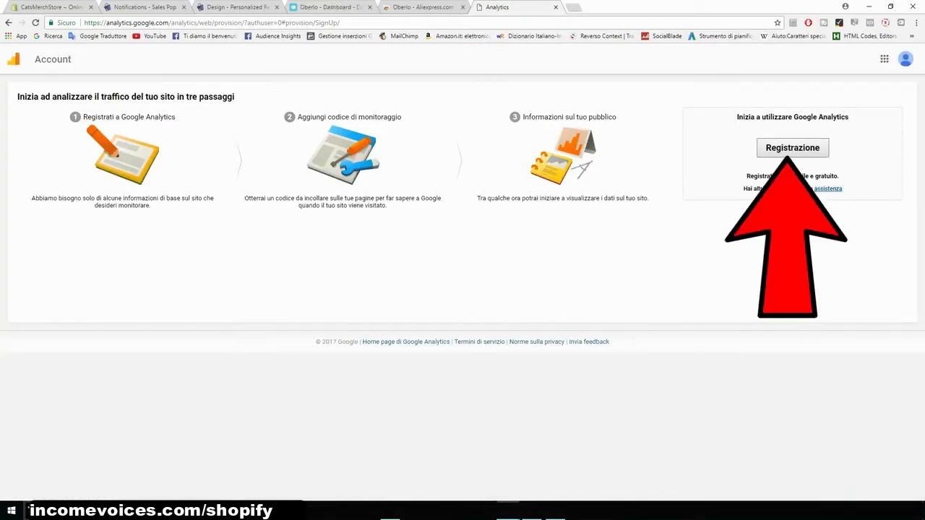
- Start the Google Analytics sign-up and name the new account CatsMerch
left_click(792, 148)
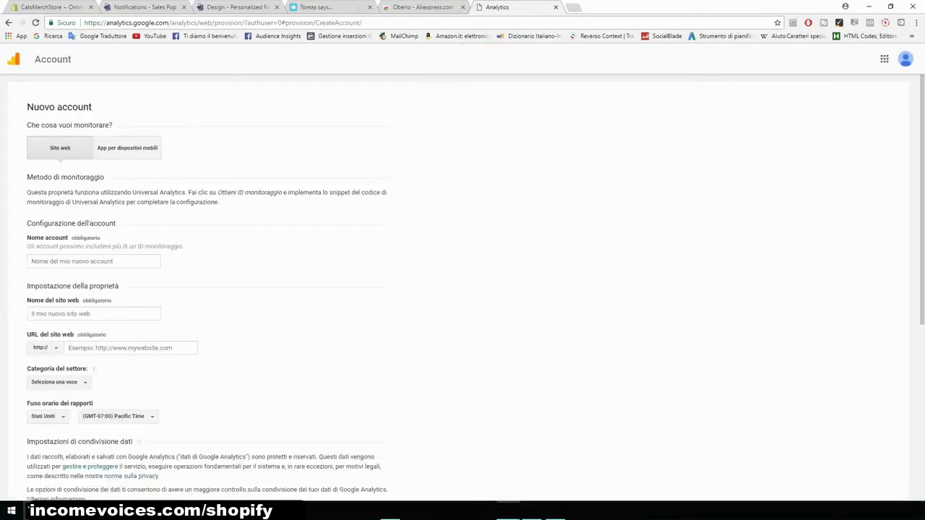
left_click(94, 262)
type("CatsMerch")
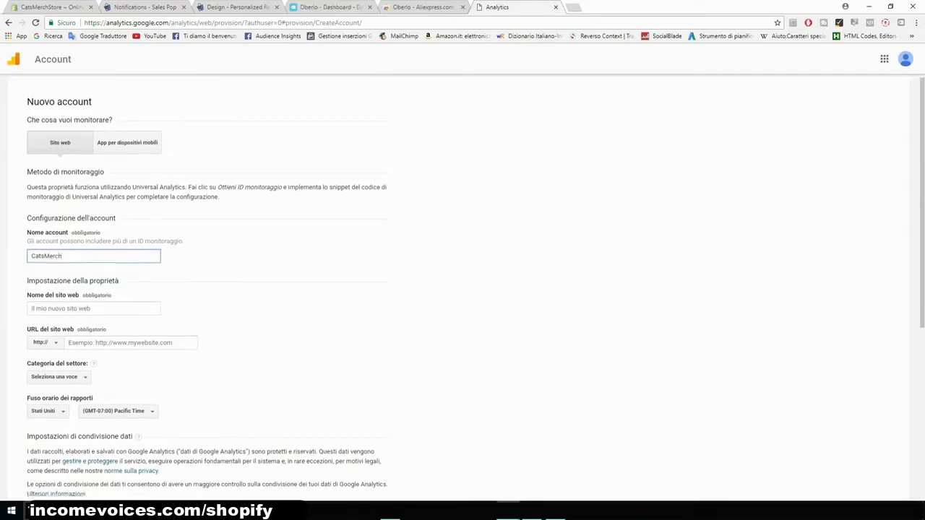
- Set the website name to catsmerchstore by pasting the store address and removing its .myshopify.com suffix
scroll(463, 288, "down", 1)
left_click(93, 265)
type("catsmerchstore.myshopify.com")
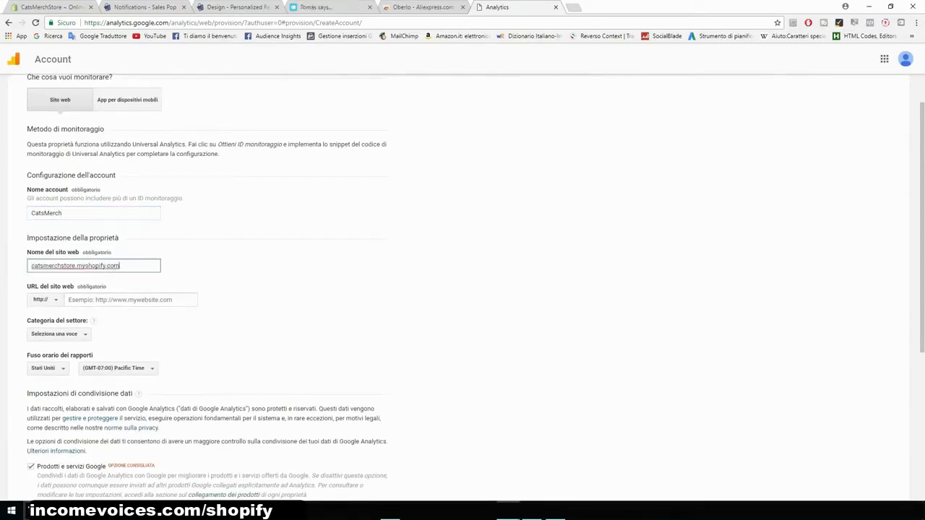
key("ctrl+a")
key("ctrl+c")
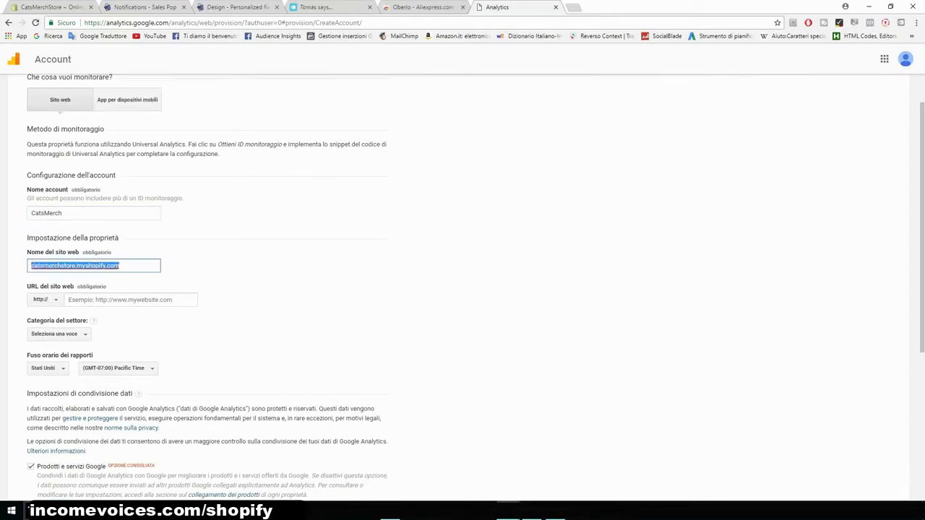
key("ctrl+plus")
key("ctrl+plus")
key("ctrl+plus")
scroll(462, 289, "down", 2)
scroll(462, 289, "down", 3)
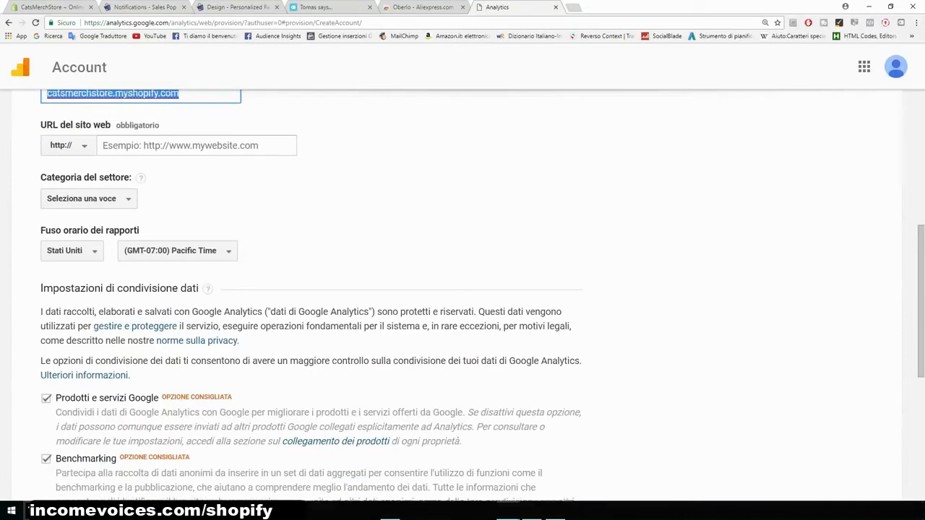
scroll(463, 289, "up", 1)
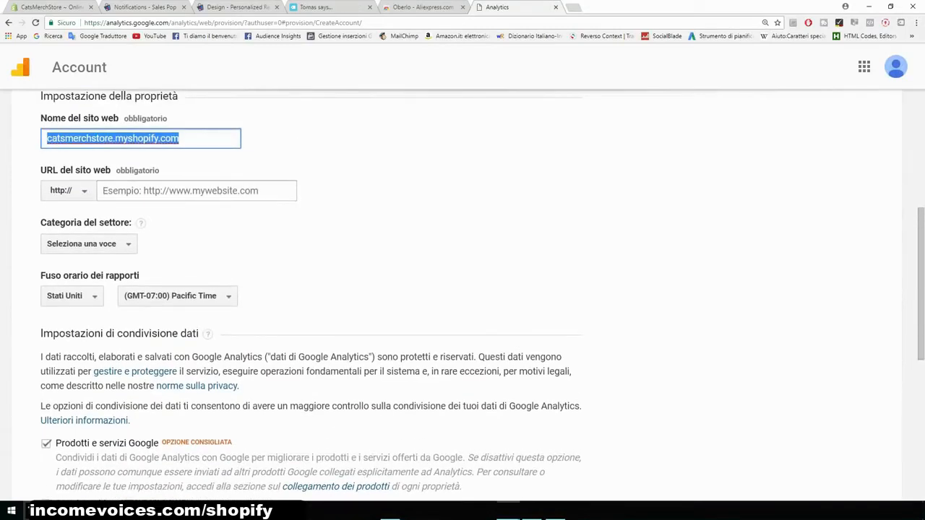
key("End")
key("shift+Left")
key("shift+Left")
key("shift+Left")
key("shift+Left")
key("shift+Left")
key("shift+Left")
key("shift+Left")
key("shift+Left")
key("shift+Left")
key("shift+Left")
key("shift+Left")
key("shift+Left")
key("shift+Left")
key("shift+Left")
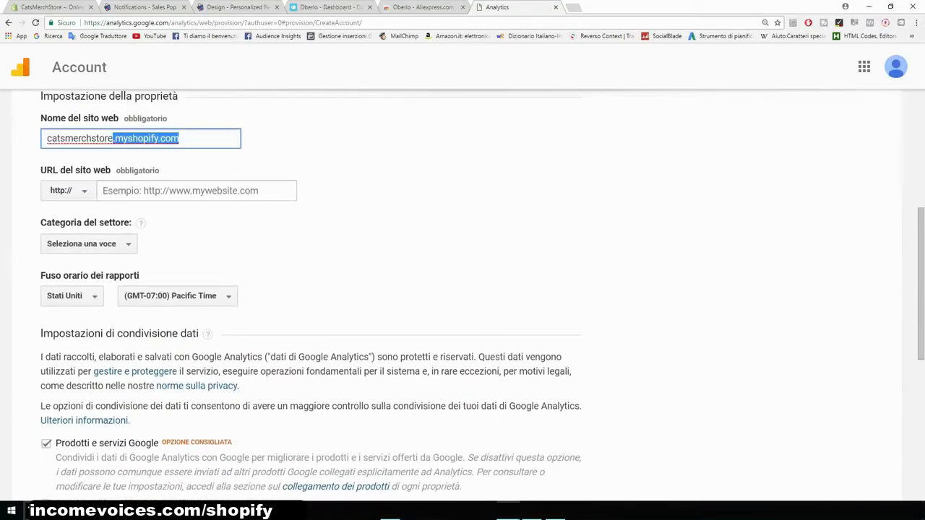
key("BackSpace")
- Set the website URL to catsmerchstore.myshopify.com and the industry category to Hobby e tempo libero
left_click(197, 190)
key("ctrl+v")
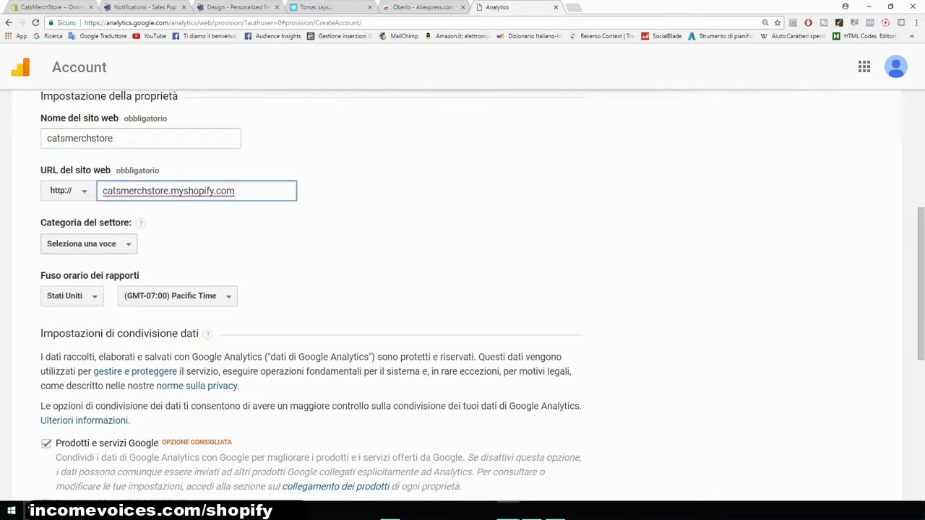
left_click(89, 245)
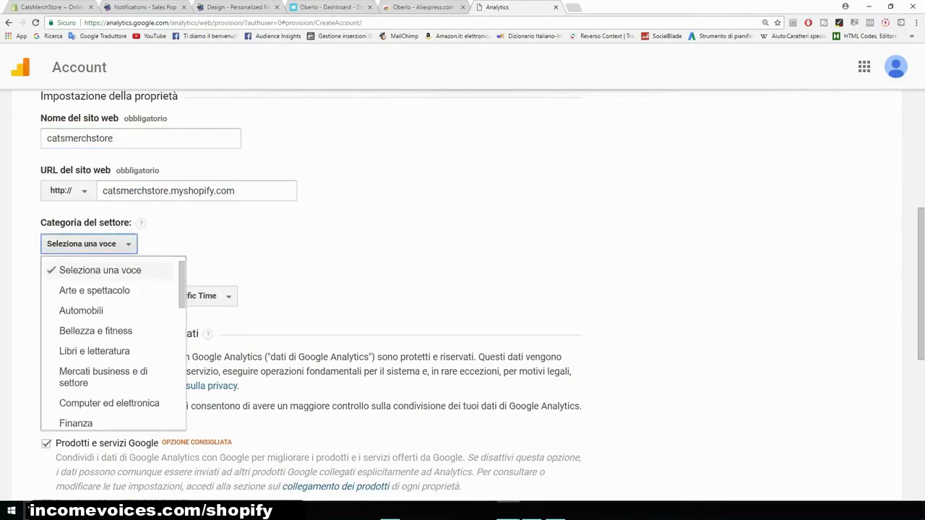
scroll(166, 327, "down", 1)
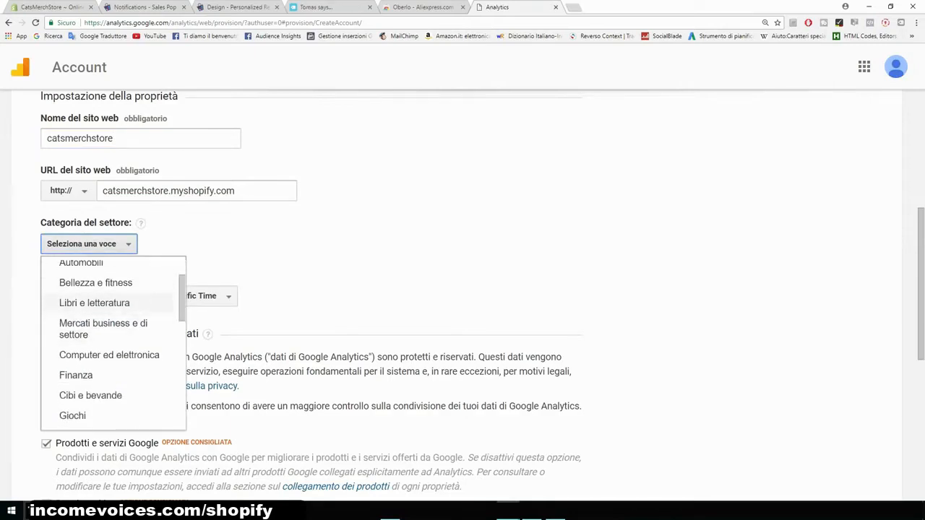
scroll(108, 370, "down", 1)
scroll(109, 367, "down", 1)
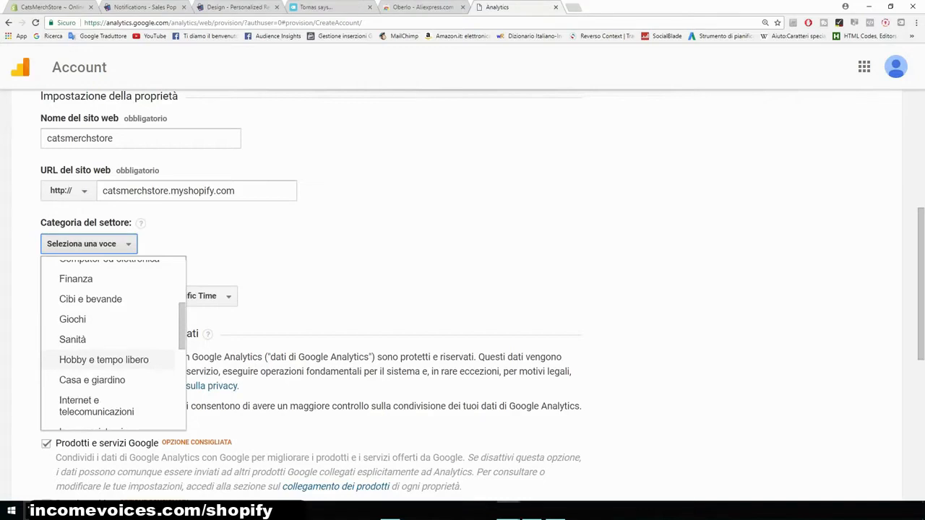
left_click(103, 359)
- Uncheck all four data sharing options: Google products and services, Benchmarking, technical support and account specialists
scroll(311, 294, "down", 1)
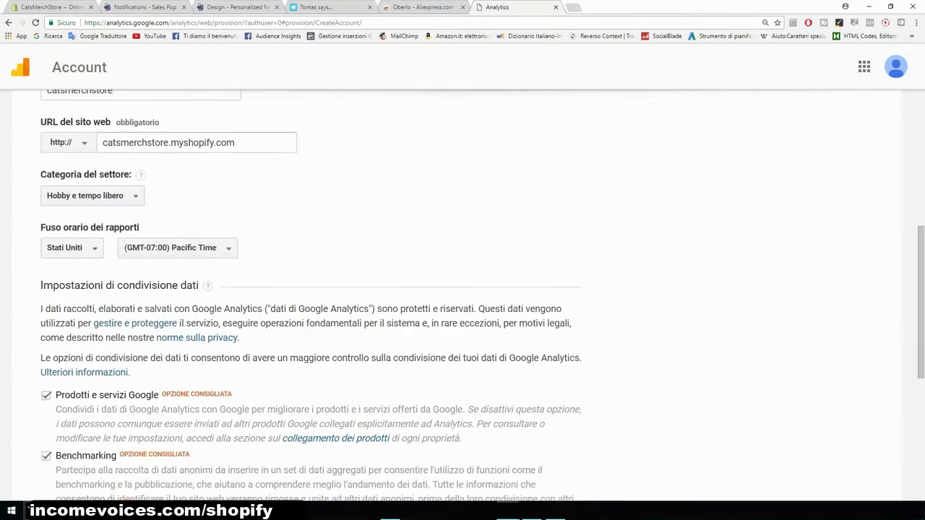
left_click_drag(41, 227, 95, 227)
scroll(311, 289, "down", 3)
scroll(311, 289, "down", 2)
left_click(46, 155)
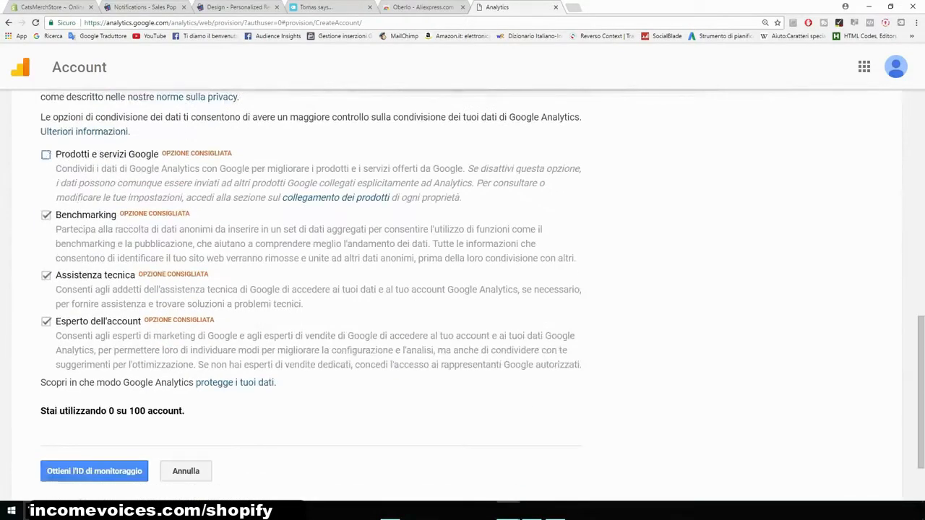
left_click(46, 216)
left_click(47, 275)
left_click(46, 321)
- Request a tracking ID by accepting the Google Analytics terms of service and scroll to the website tracking code
scroll(311, 288, "up", 3)
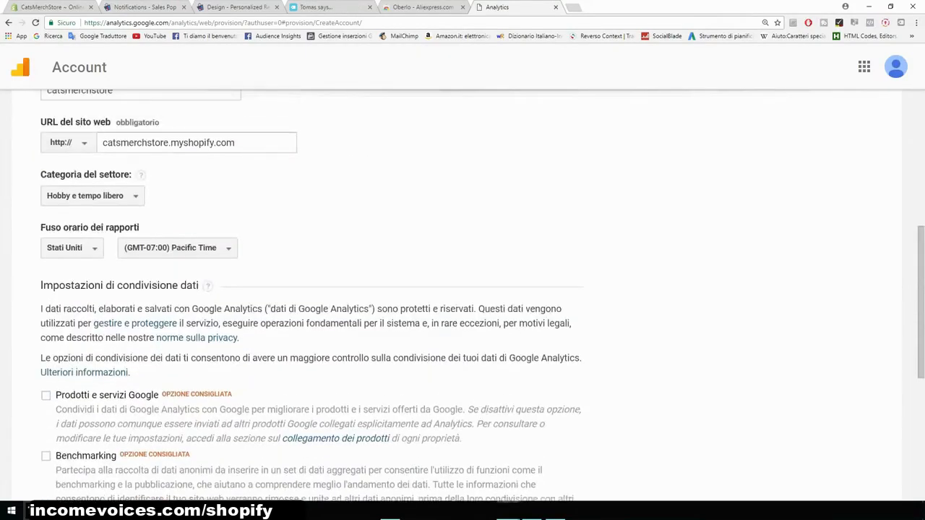
scroll(311, 289, "down", 5)
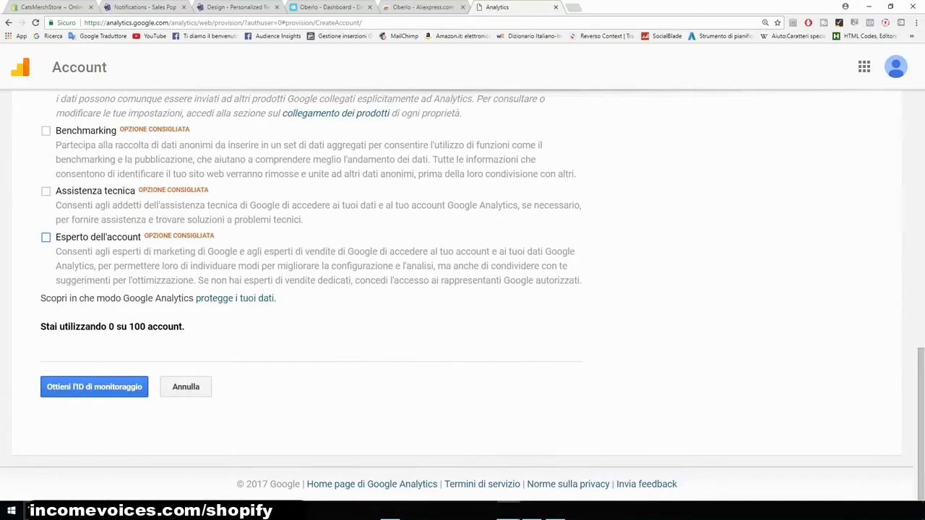
left_click(94, 387)
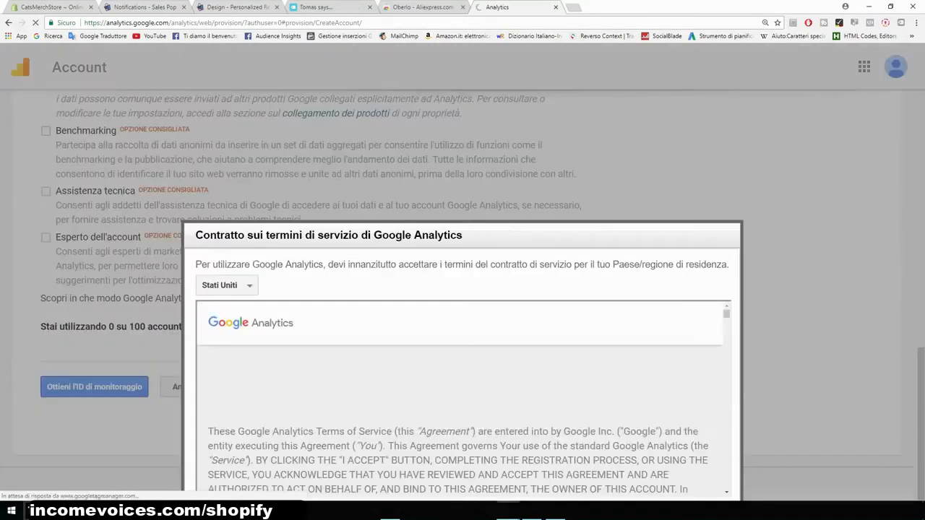
scroll(462, 397, "down", 10)
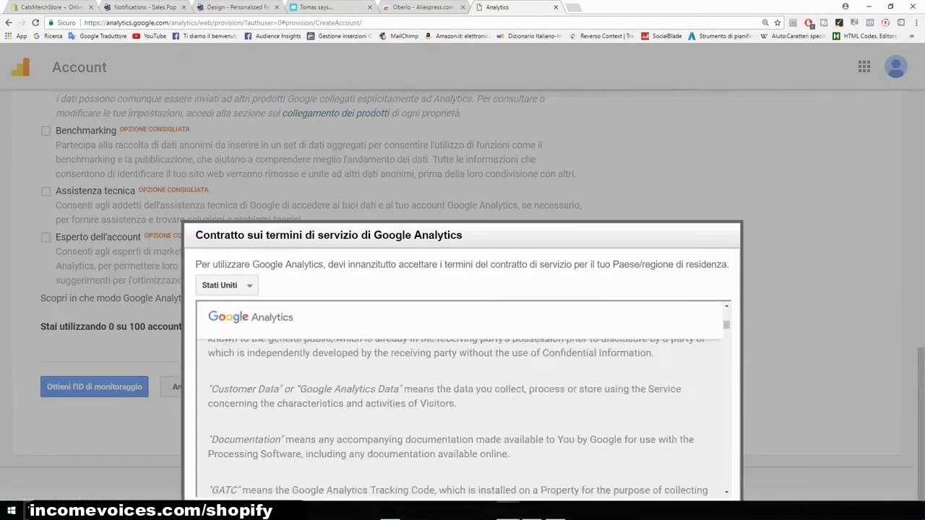
scroll(462, 397, "down", 20)
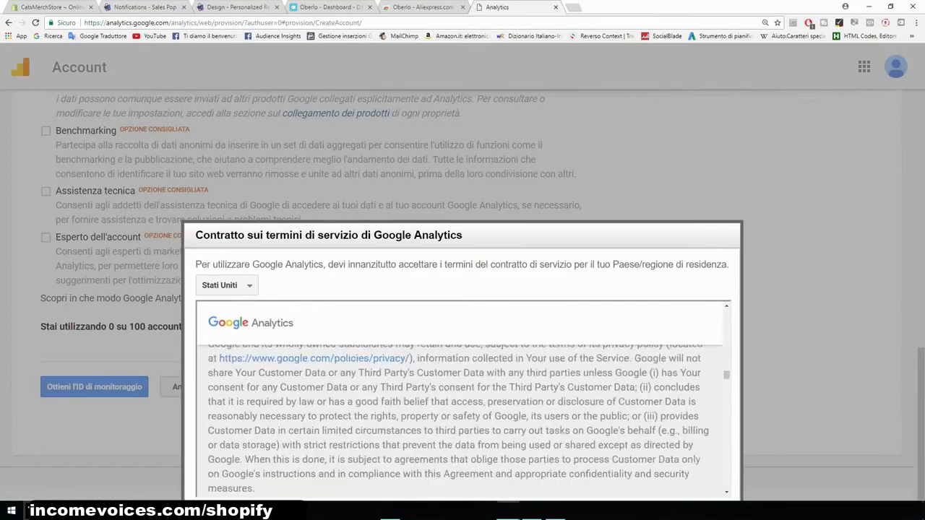
key("ctrl+minus")
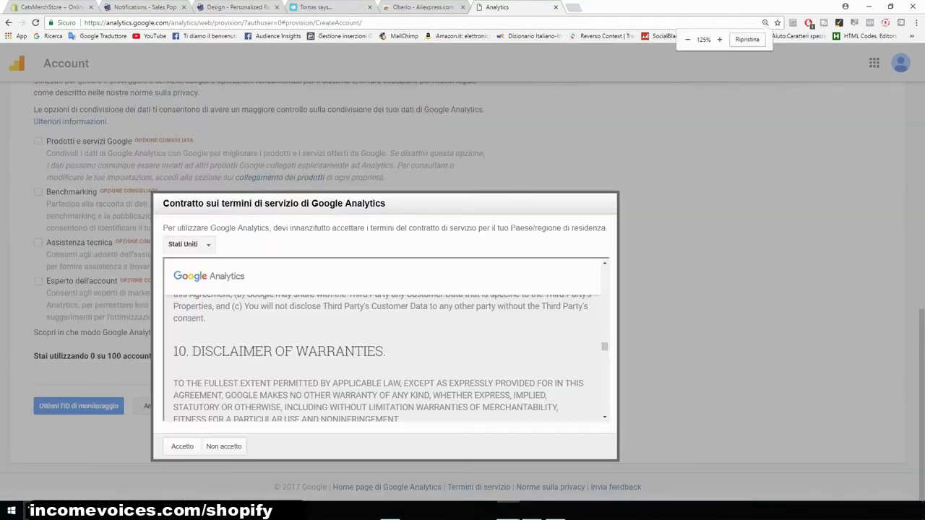
scroll(383, 339, "down", 10)
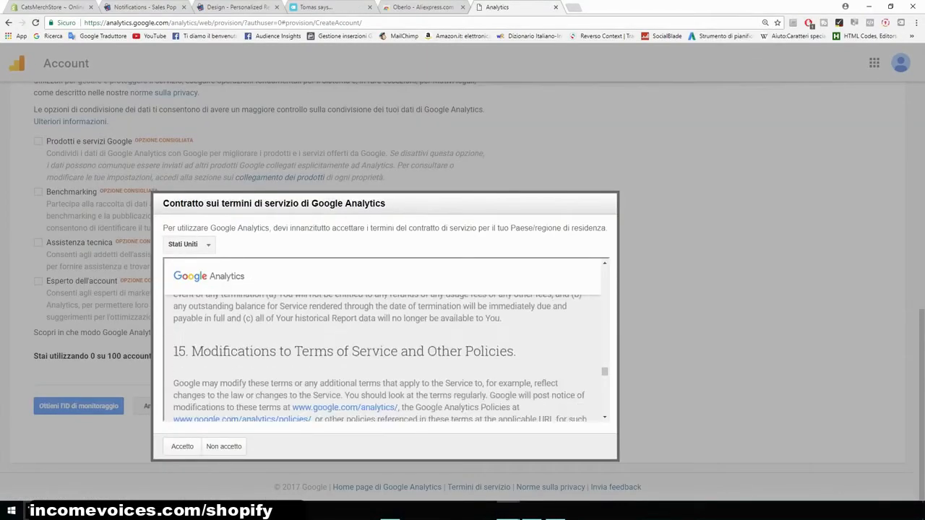
left_click(182, 445)
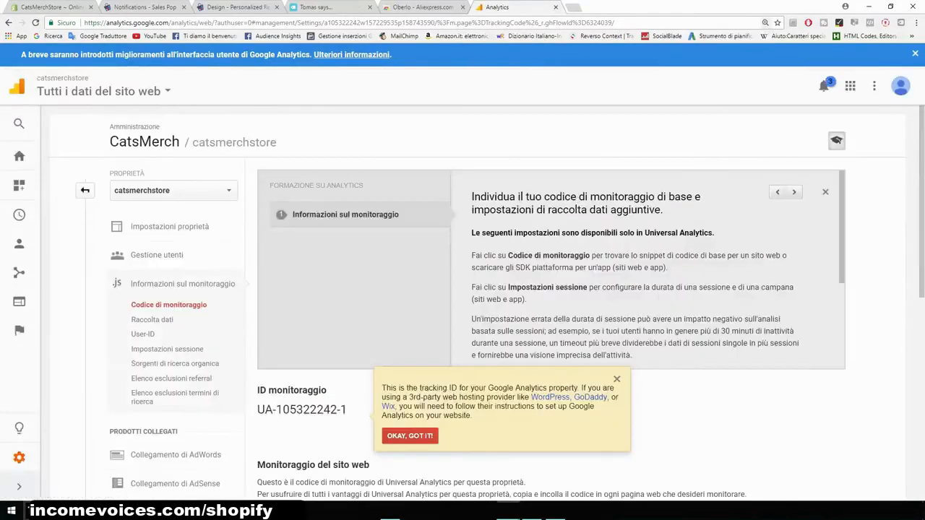
scroll(647, 267, "down", 10)
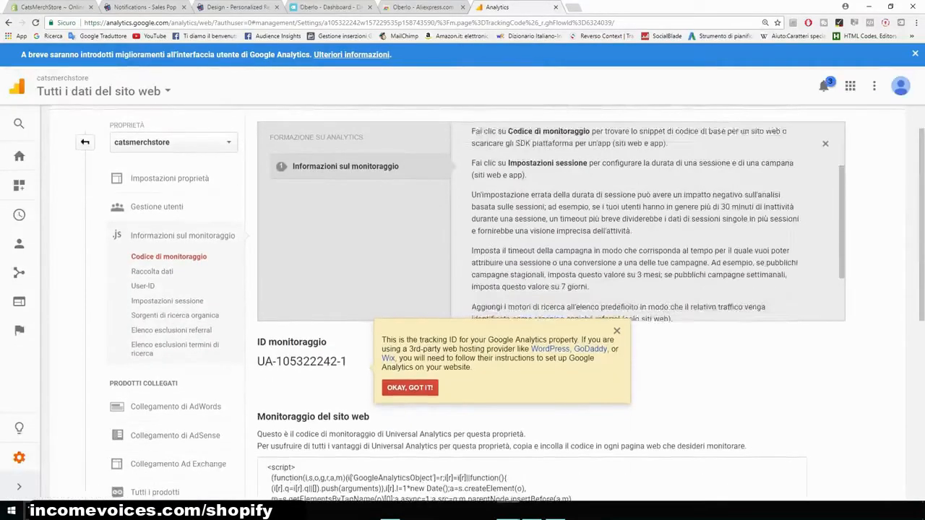
scroll(505, 303, "down", 1)
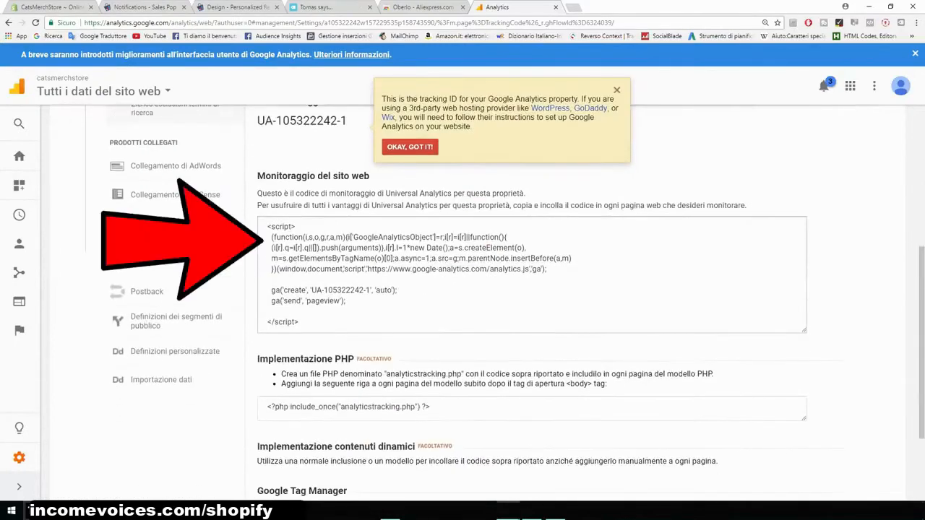
- Copy the website tracking code and paste it into the store's Google Analytics account field, then save the preferences
left_click(531, 274)
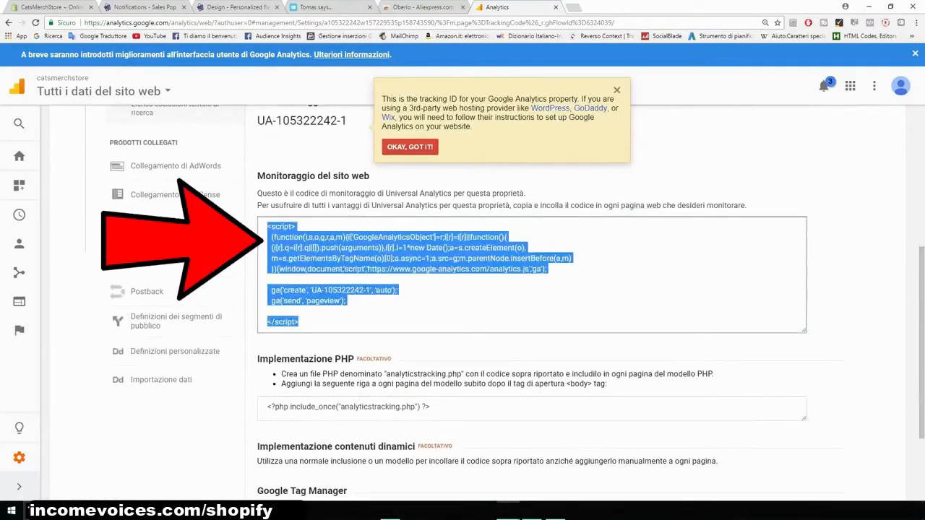
right_click(311, 257)
left_click(318, 264)
left_click(52, 7)
left_click(664, 316)
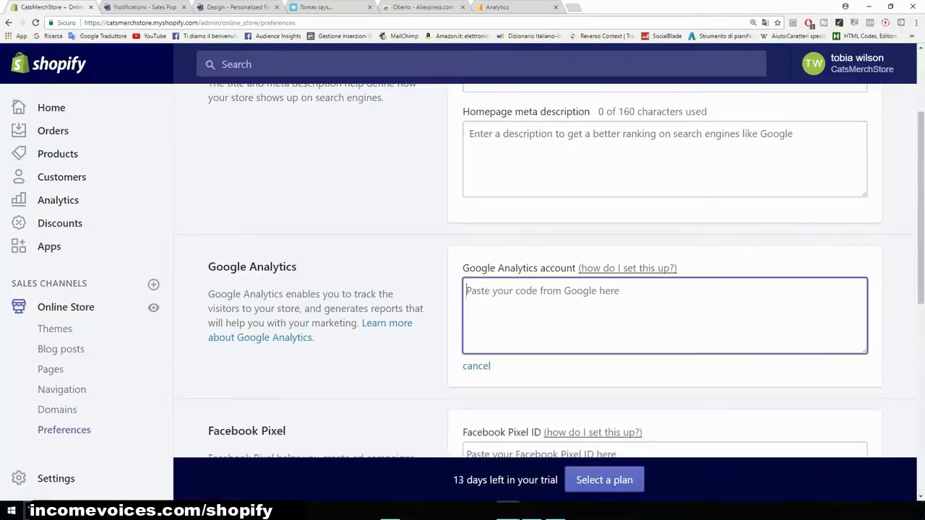
key("ctrl+v")
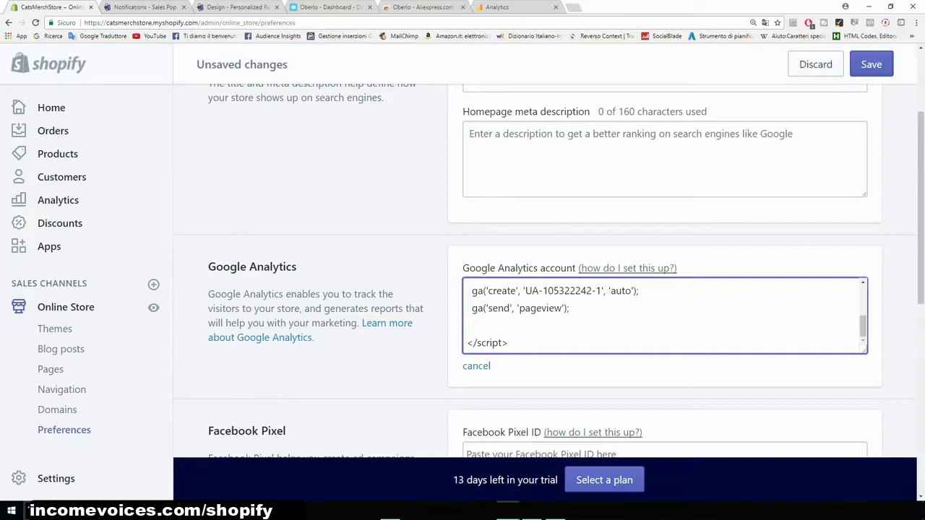
left_click(871, 64)
- Examine the Google Analytics home page report for the new property
scroll(390, 235, "down", 2)
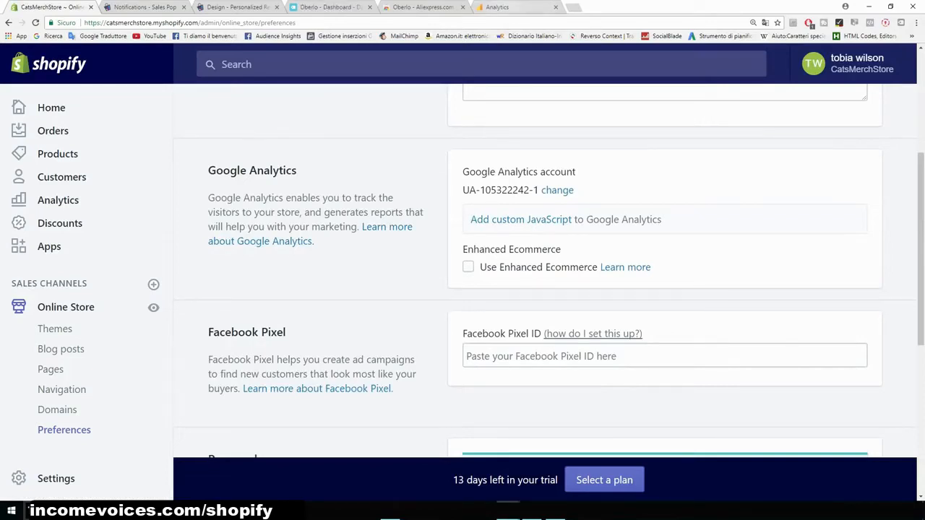
left_click(505, 7)
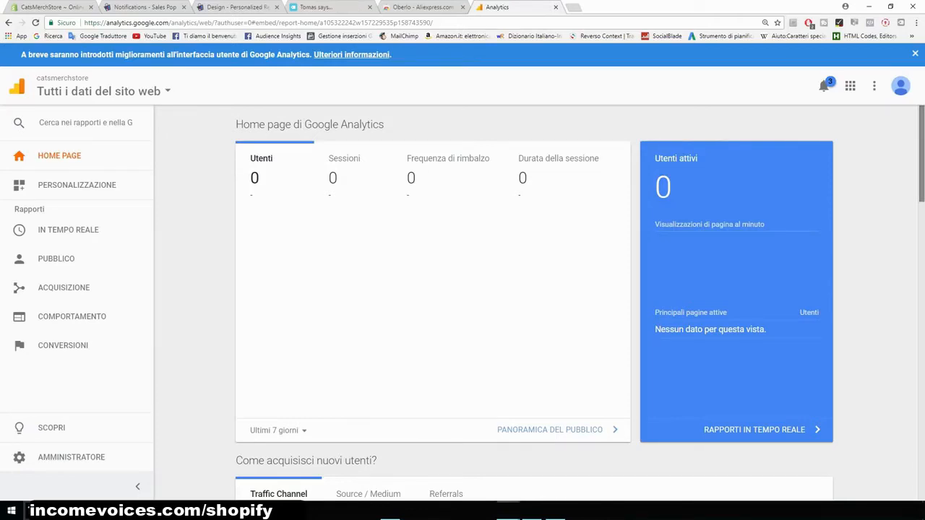
scroll(533, 300, "down", 5)
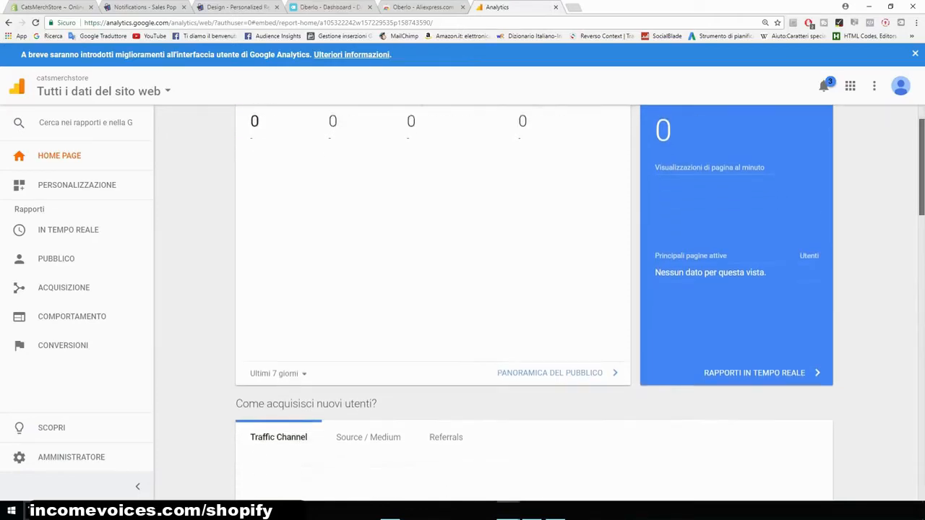
scroll(533, 300, "up", 5)
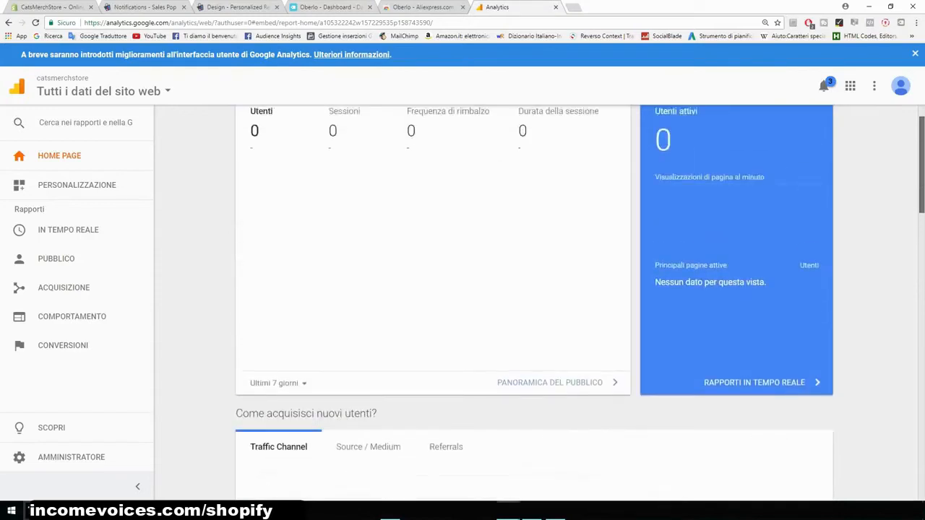
left_click_drag(385, 125, 340, 125)
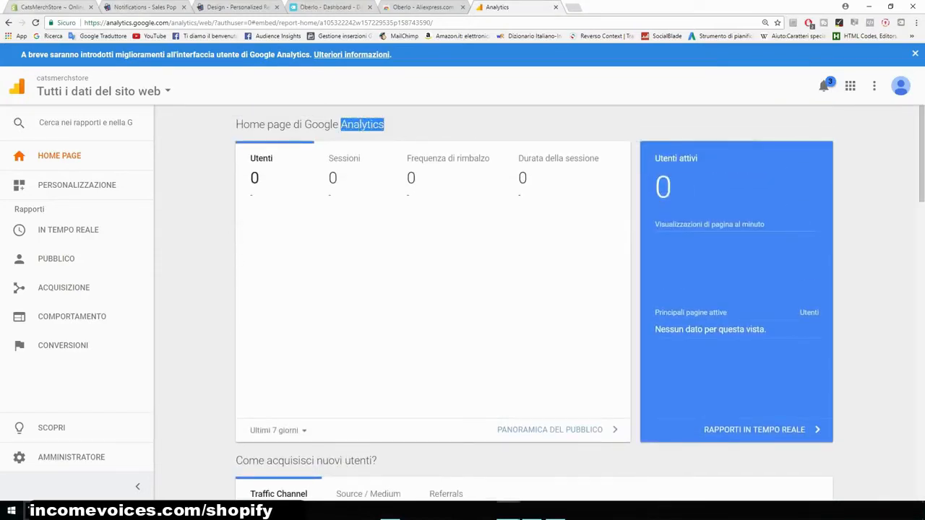
- Review the Facebook Pixel and Password page sections of the online store preferences
left_click(58, 7)
scroll(549, 270, "down", 2)
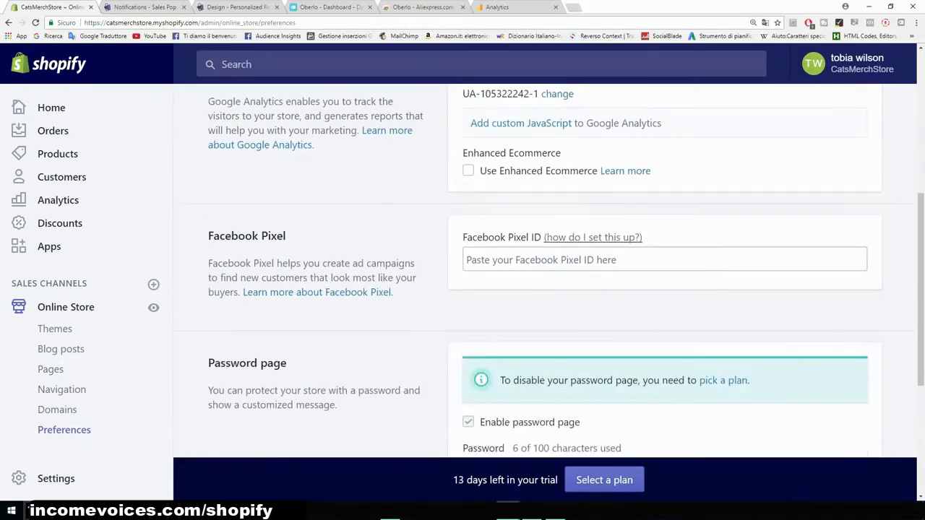
left_click_drag(462, 238, 488, 237)
left_click_drag(521, 237, 531, 237)
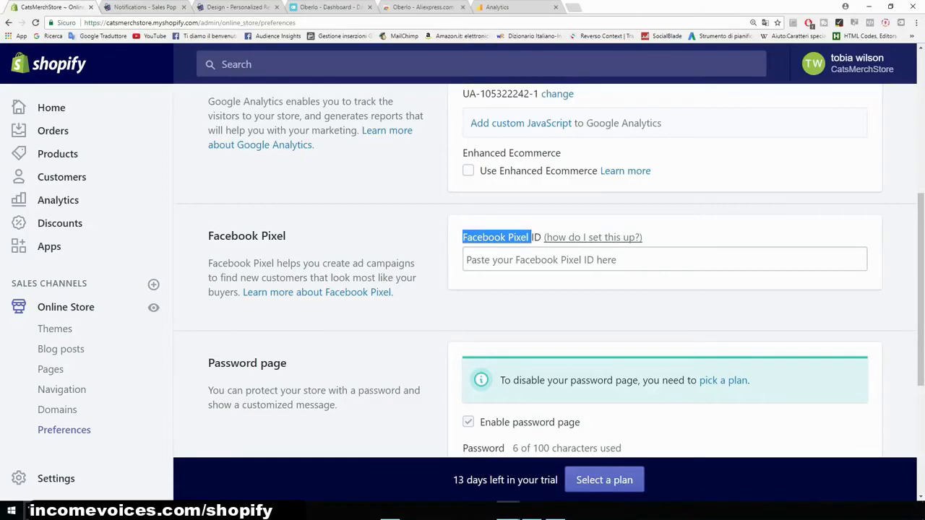
scroll(545, 275, "down", 2)
scroll(545, 274, "down", 2)
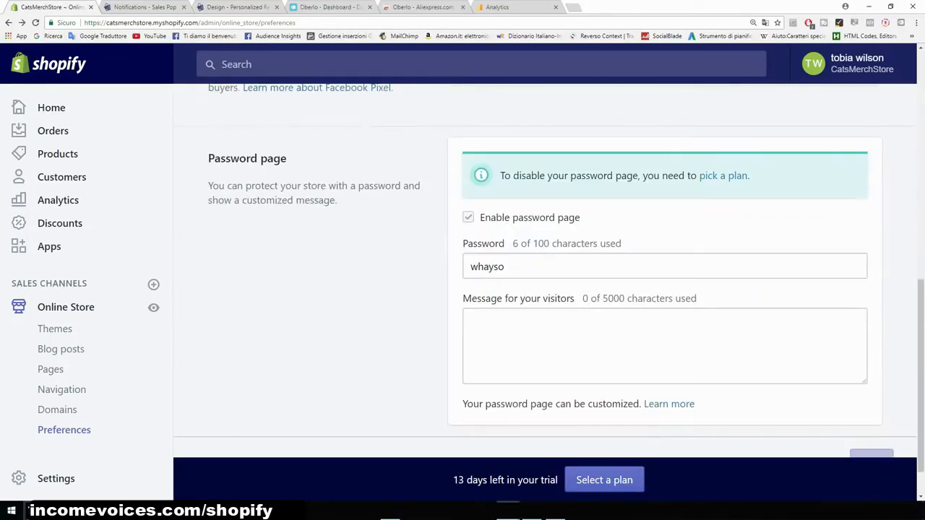
scroll(544, 274, "down", 1)
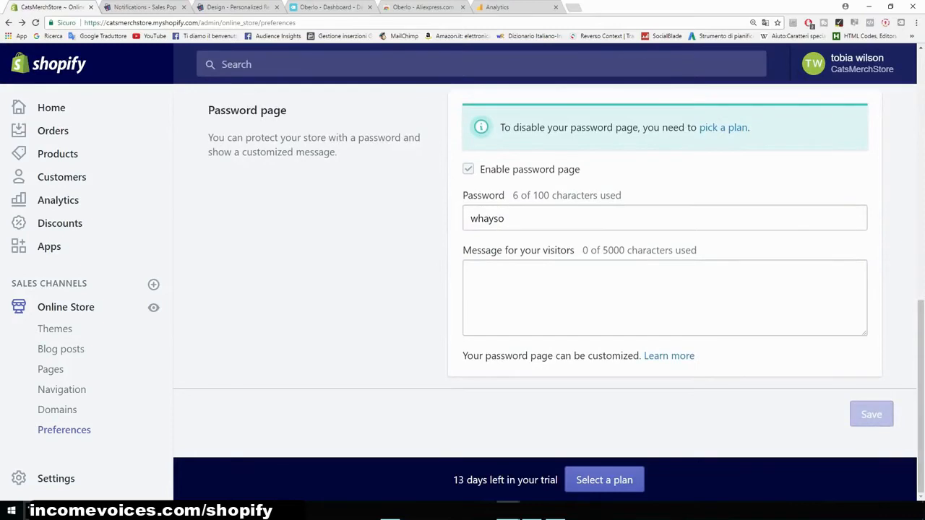
left_click_drag(288, 110, 208, 110)
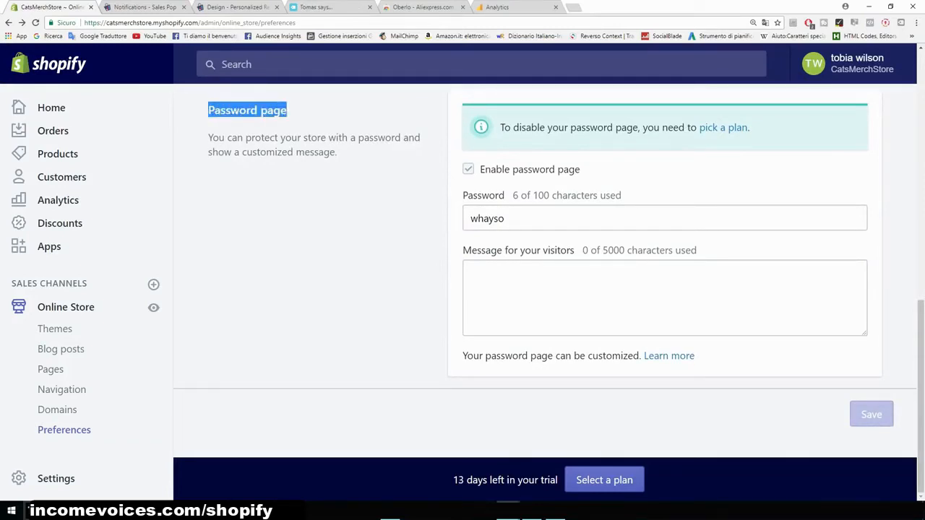
left_click(224, 124)
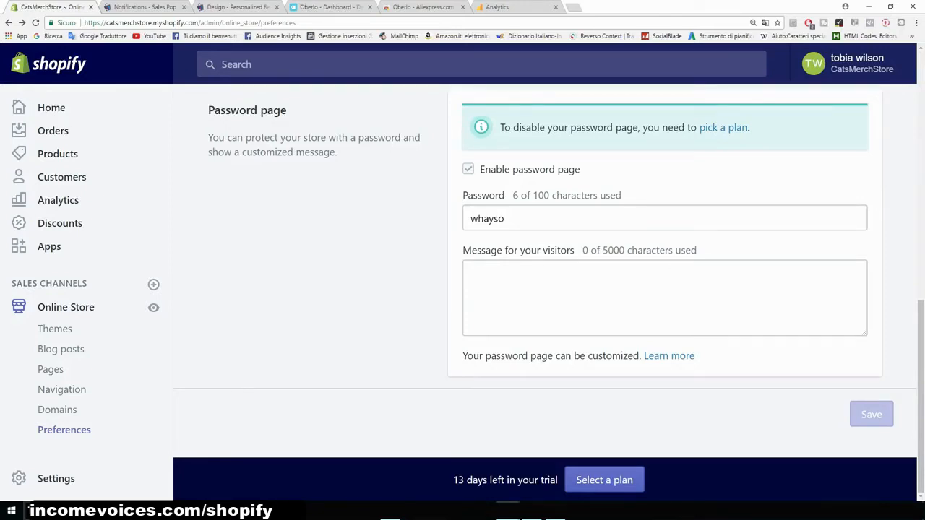
- Open the plan selection page and compare the Basic Shopify, Shopify and Advanced Shopify plans
left_click(724, 127)
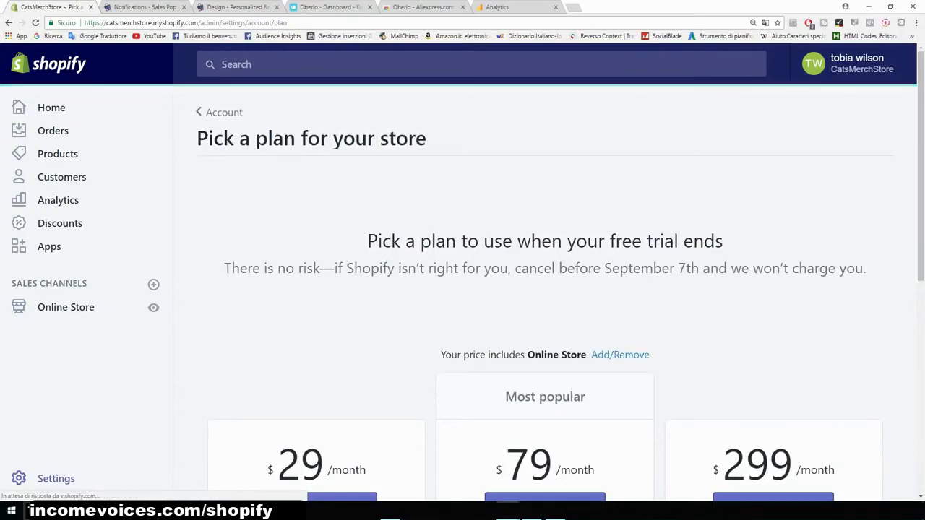
scroll(560, 275, "down", 2)
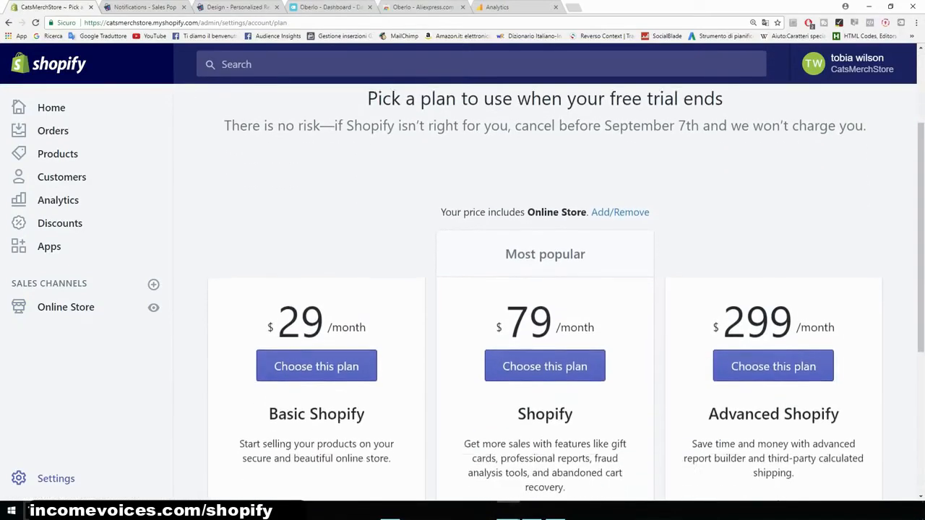
scroll(559, 289, "down", 1)
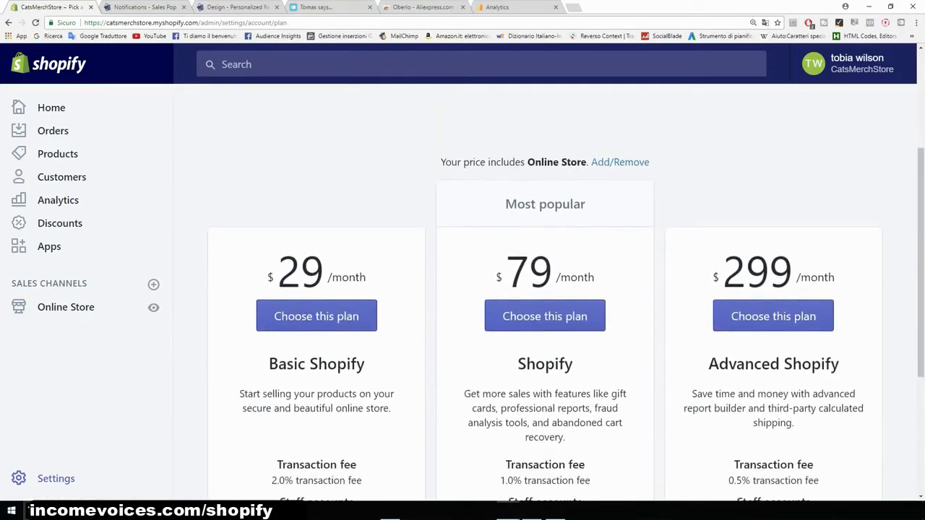
left_click_drag(367, 276, 267, 277)
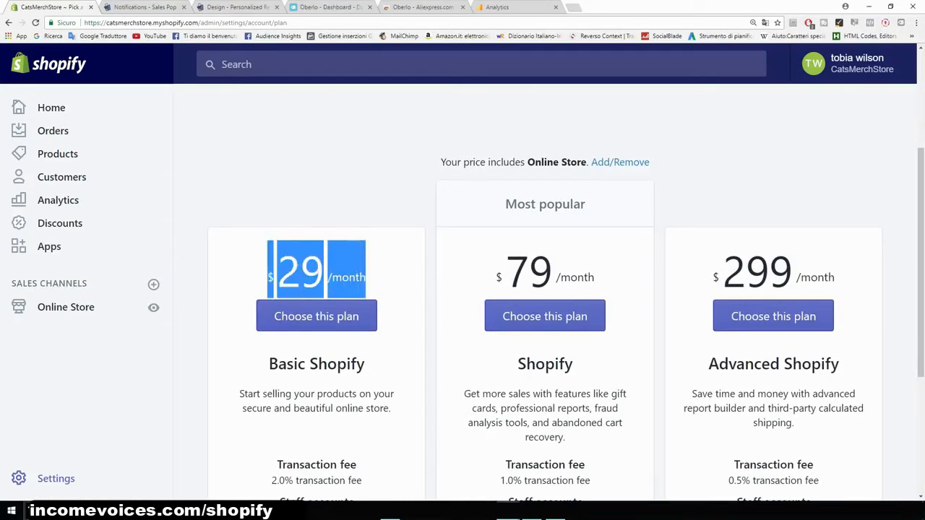
left_click(254, 271)
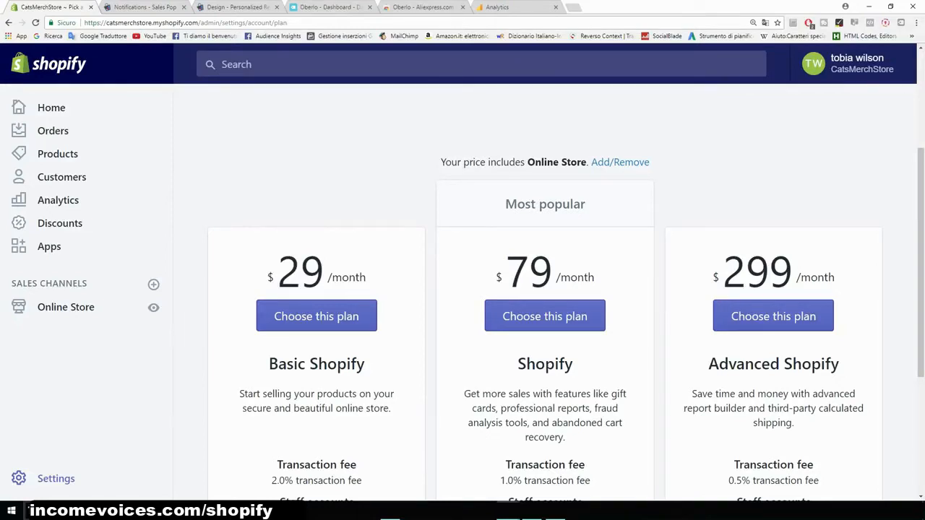
scroll(565, 307, "down", 1)
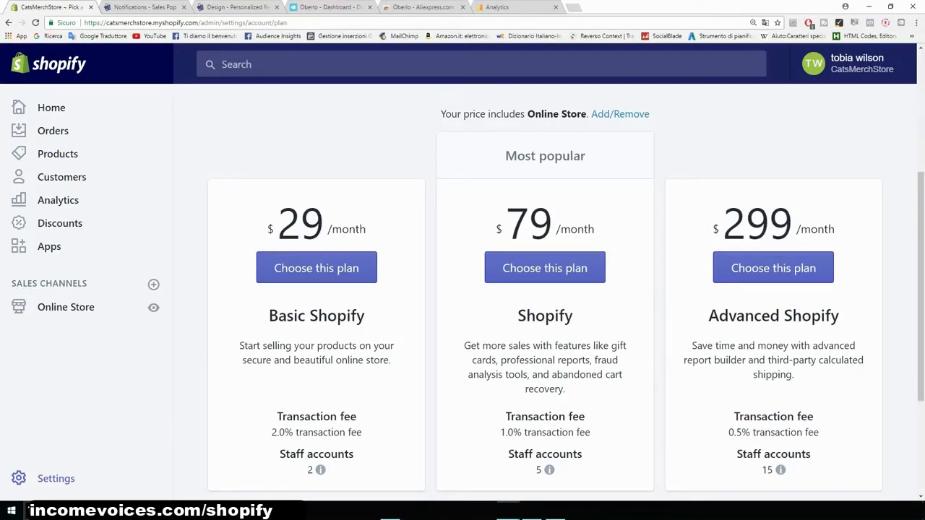
scroll(545, 299, "down", 1)
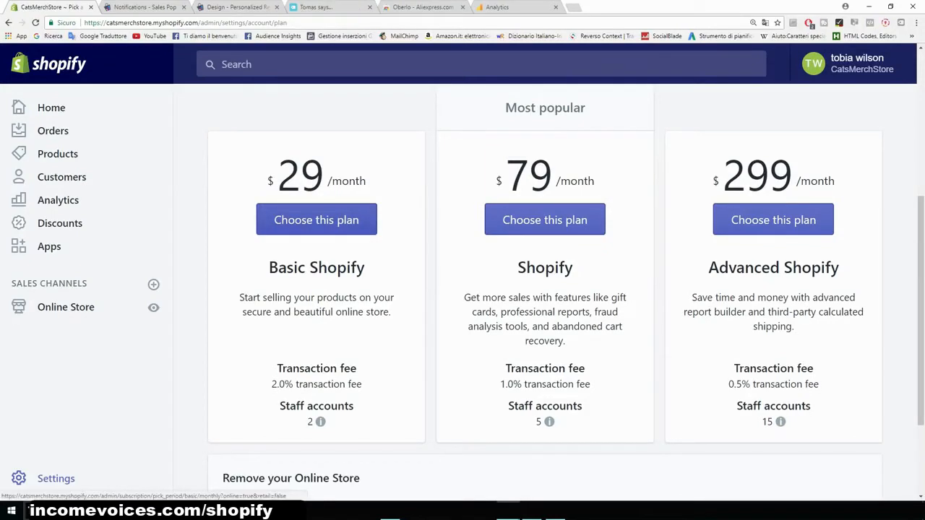
- Choose the Basic Shopify plan and review its billing information form
left_click(316, 219)
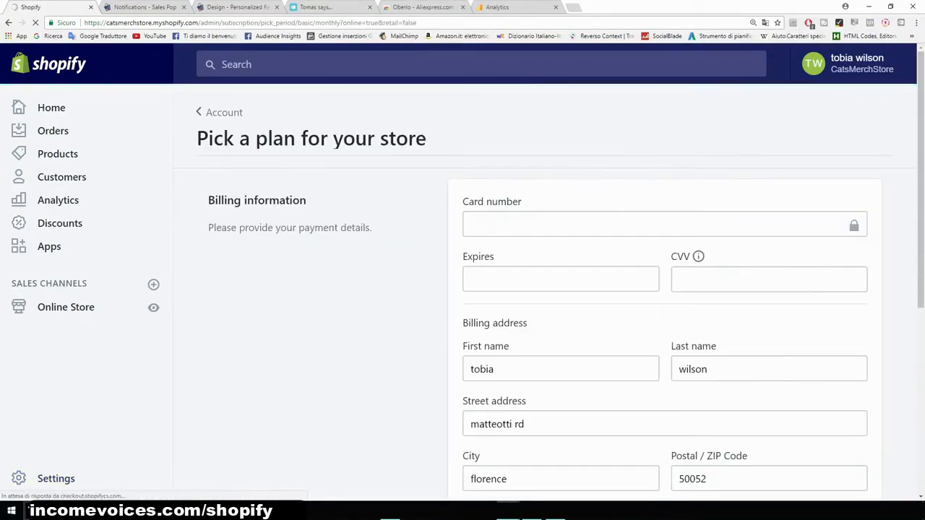
scroll(549, 289, "down", 2)
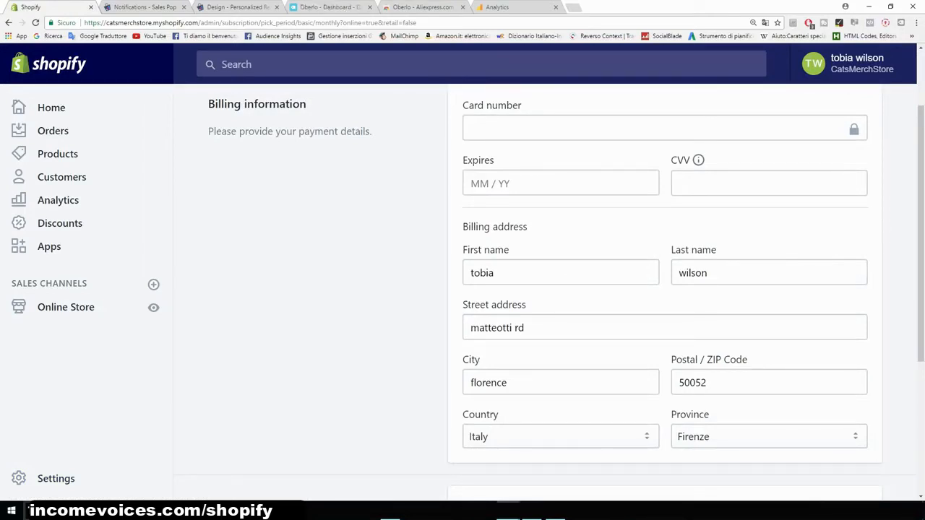
scroll(553, 292, "up", 2)
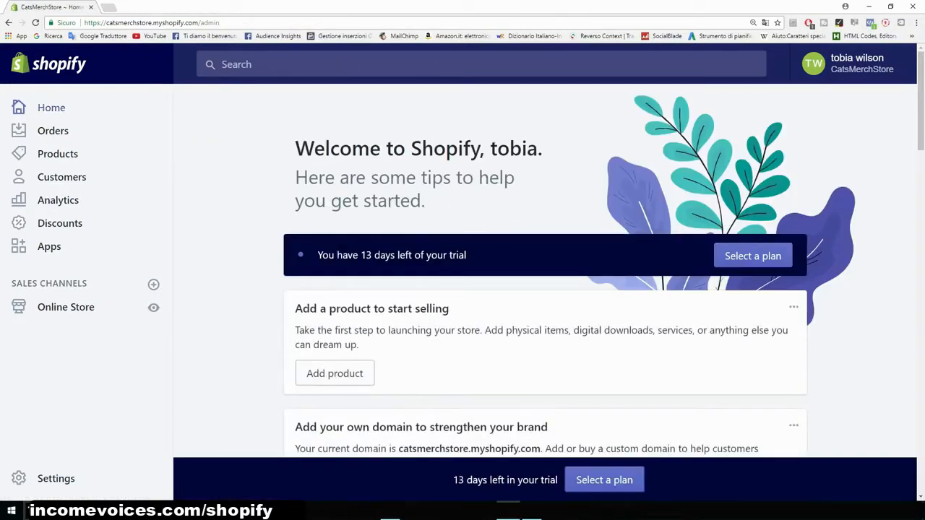
- Open the General settings and rename the store to Cat Lovers
left_click(56, 478)
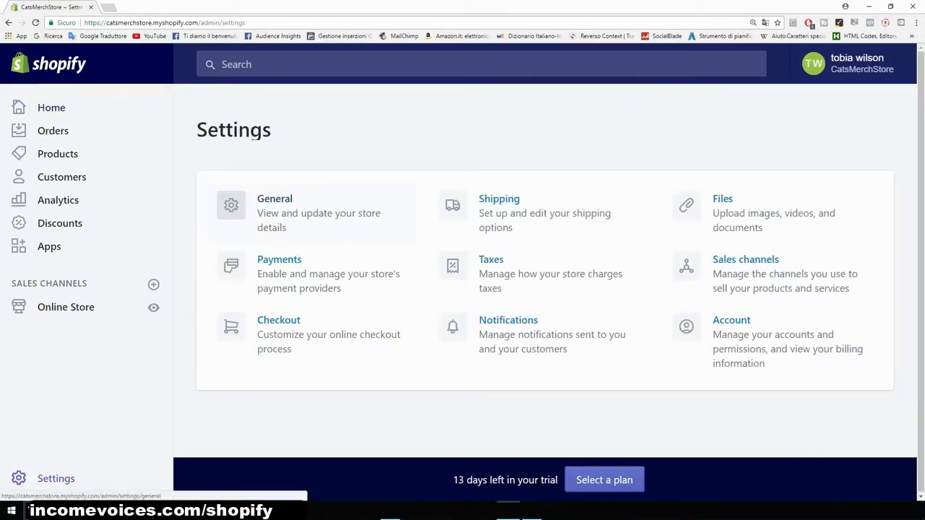
left_click(318, 213)
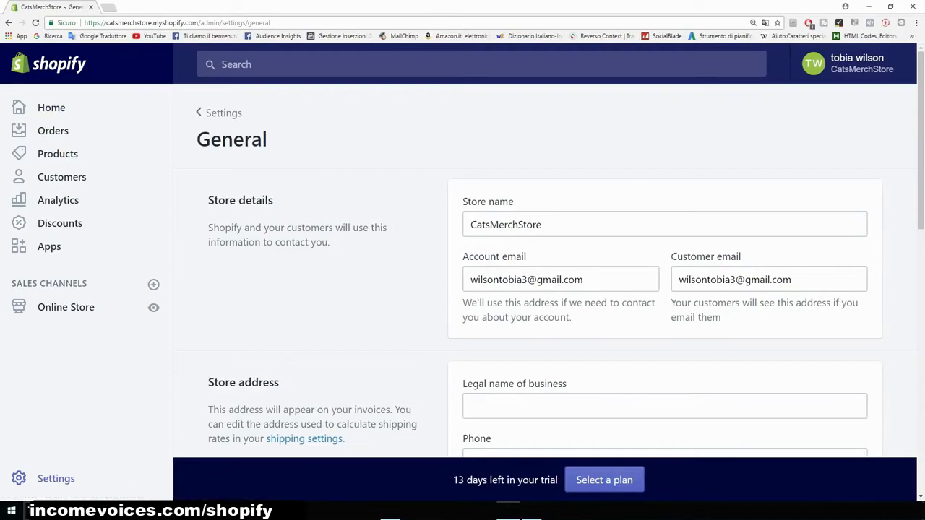
key("ctrl+plus")
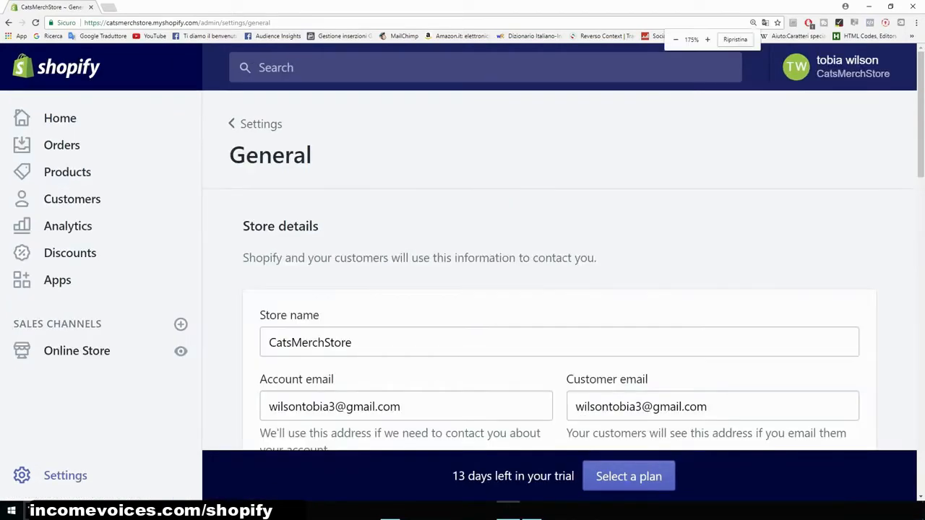
scroll(556, 289, "down", 2)
left_click_drag(354, 198, 265, 197)
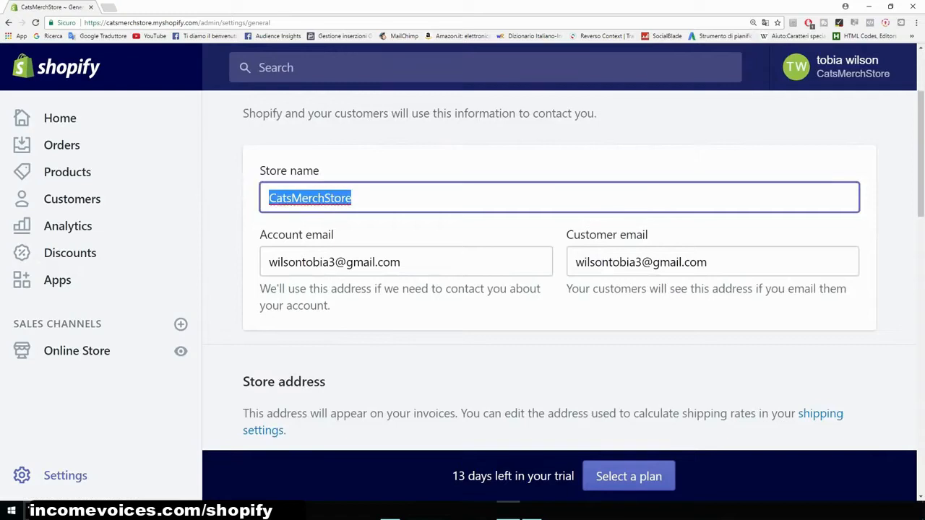
type("Cat Lovers")
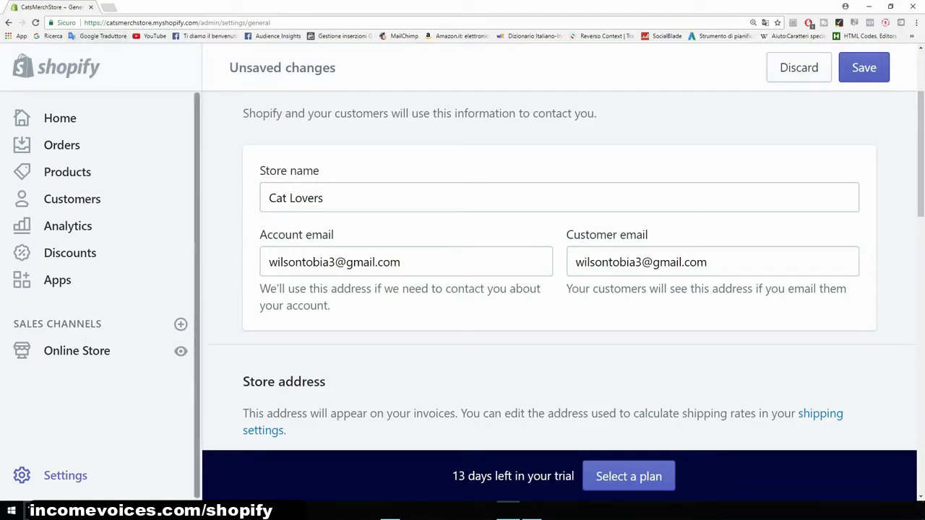
- Review the store URL, store address and standards and formats settings on the General page
left_click_drag(106, 22, 198, 23)
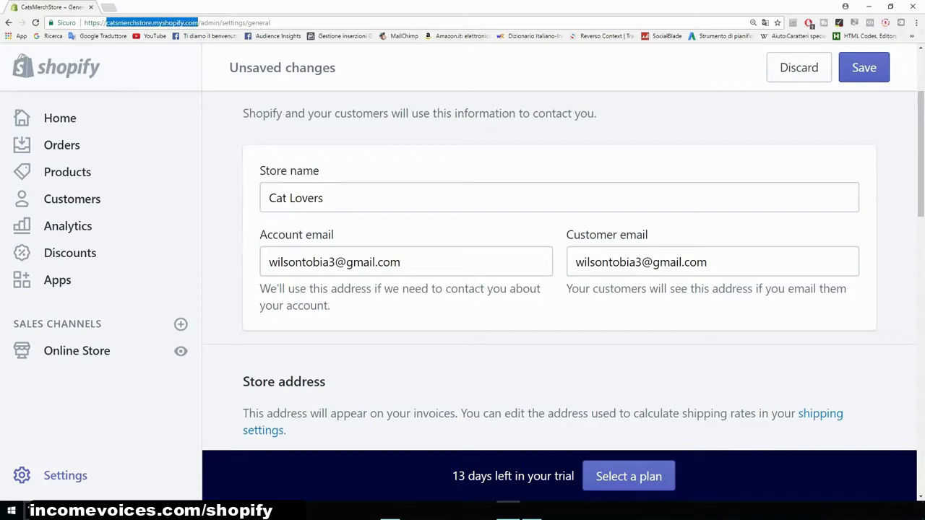
left_click(198, 22)
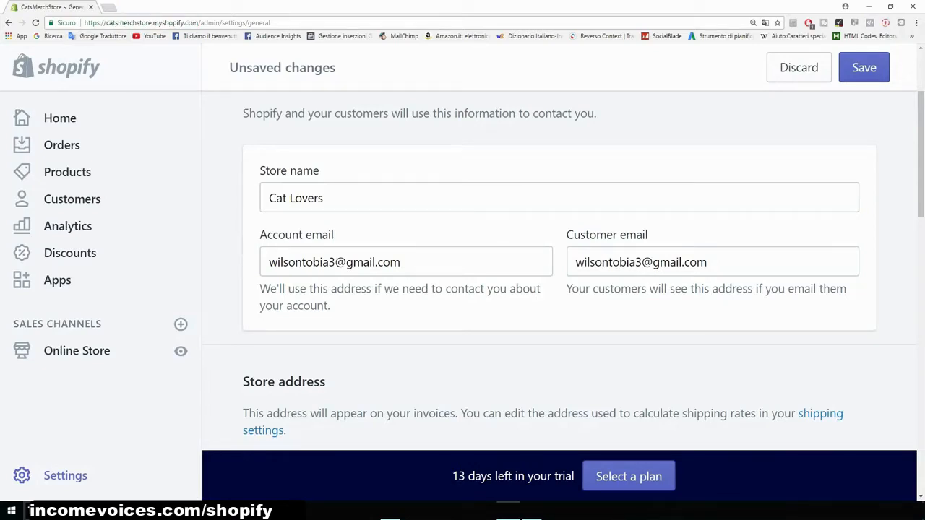
scroll(564, 267, "down", 2)
scroll(563, 267, "up", 2)
scroll(559, 289, "down", 2)
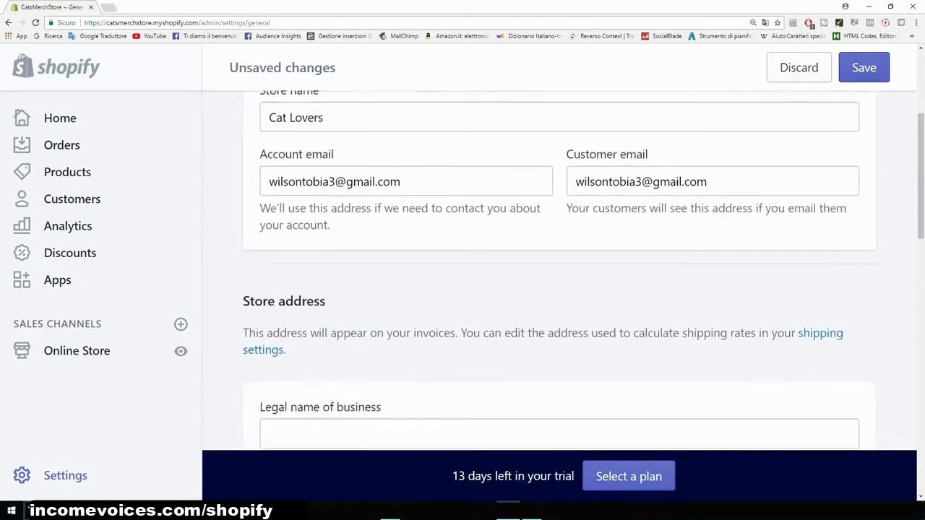
scroll(560, 271, "down", 2)
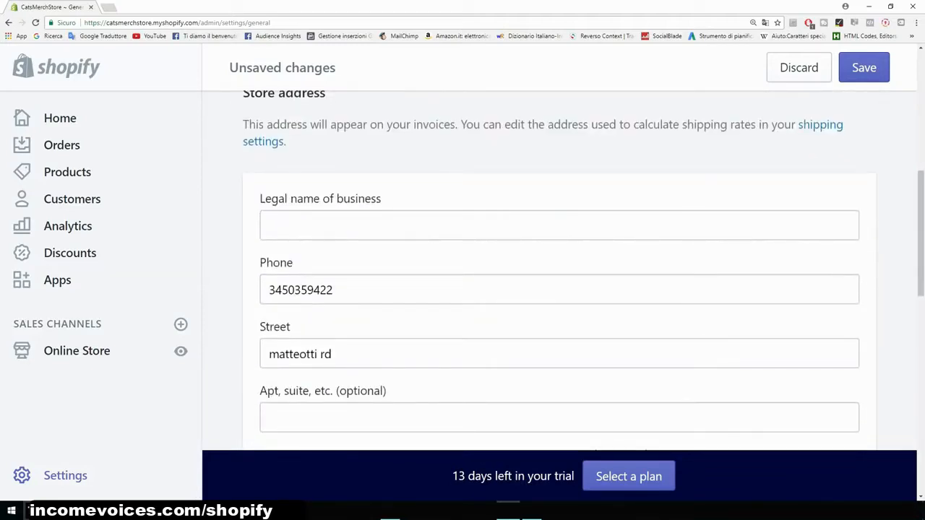
scroll(560, 289, "down", 3)
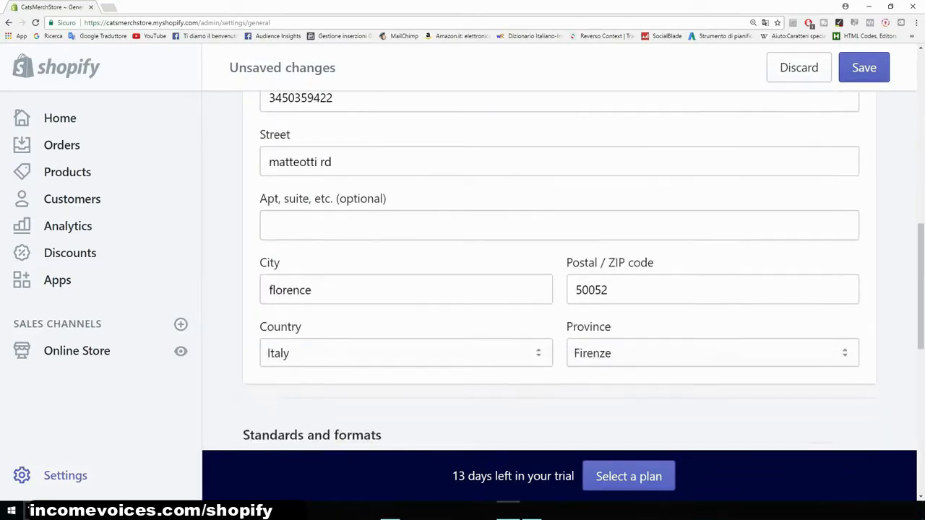
scroll(559, 289, "down", 5)
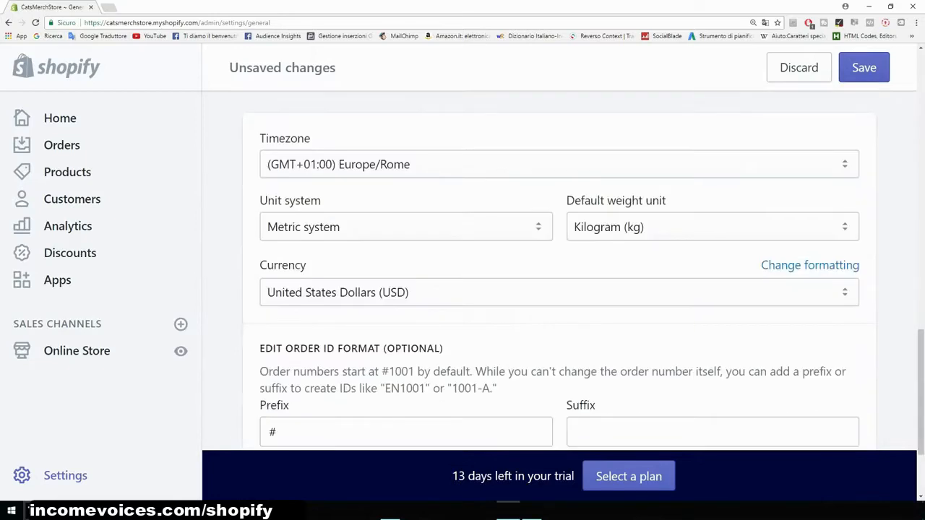
- Check the currency options, keep United States Dollars (USD), and save the General settings
scroll(559, 289, "down", 1)
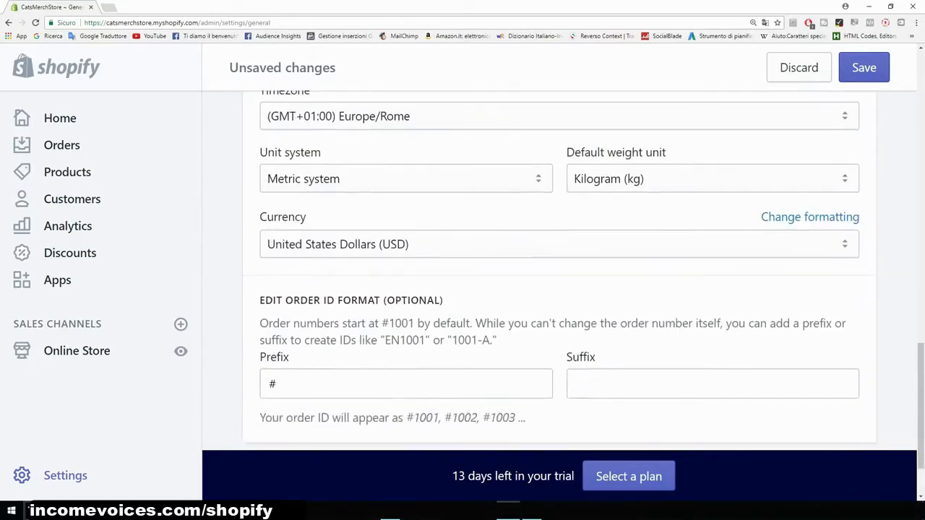
left_click(559, 196)
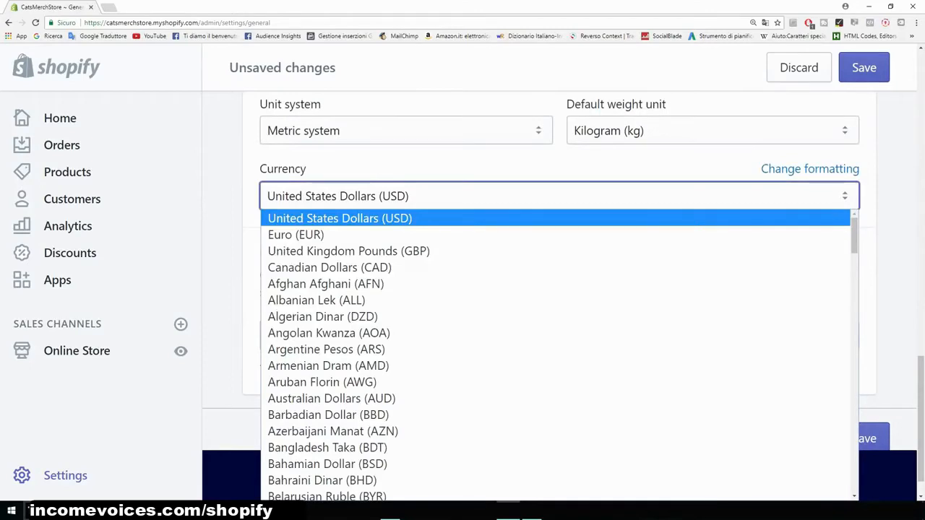
left_click(224, 195)
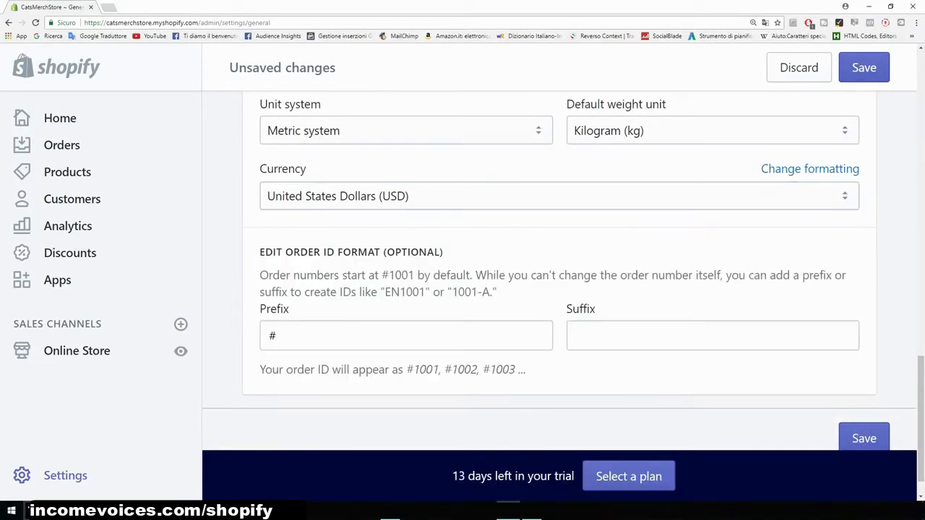
scroll(559, 289, "down", 1)
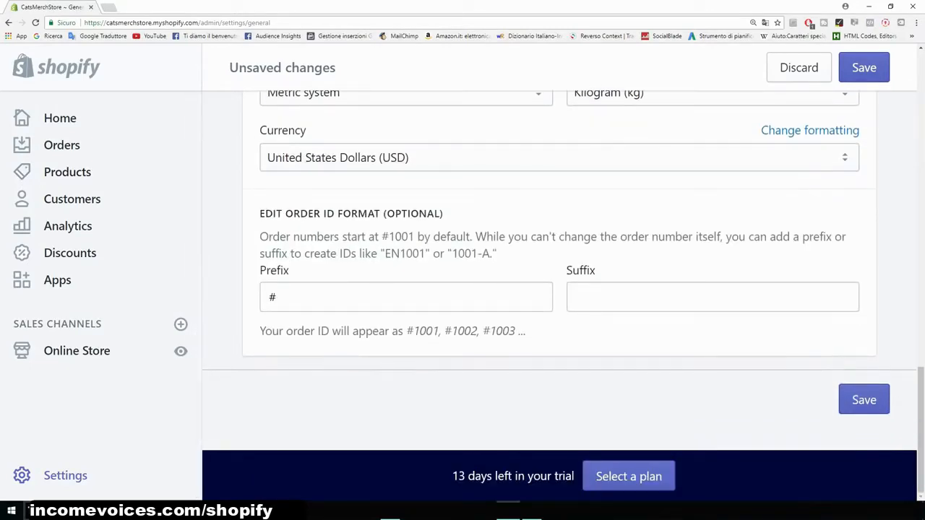
left_click(863, 399)
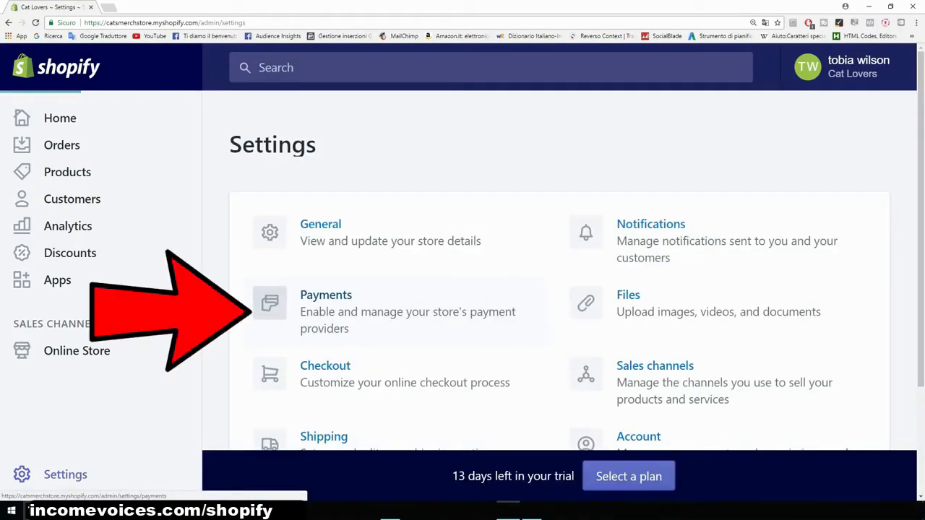
- Open the Payments settings and review the PayPal Express Checkout section
left_click(326, 295)
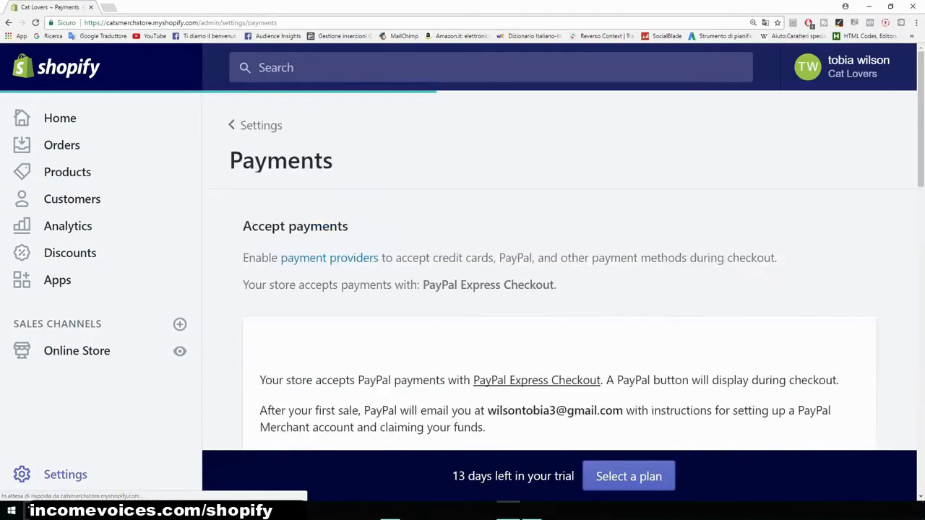
scroll(462, 289, "down", 2)
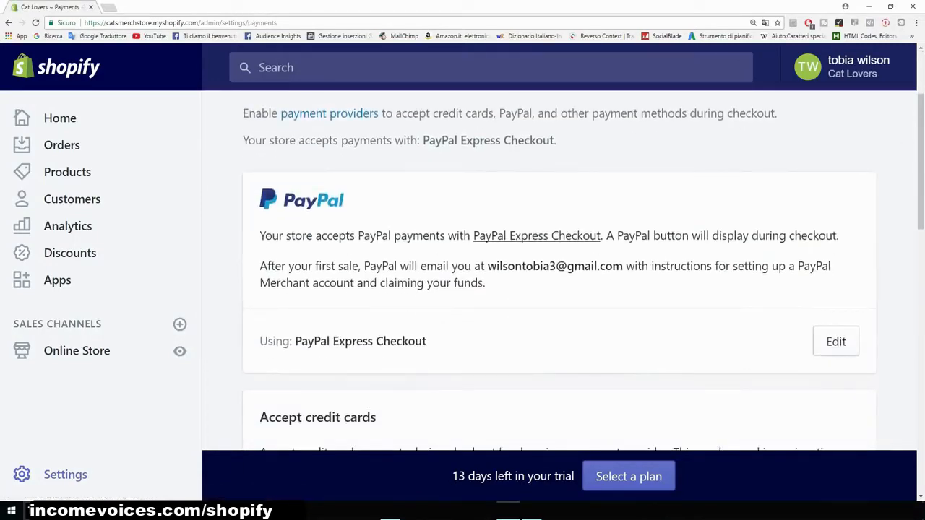
left_click_drag(487, 265, 623, 266)
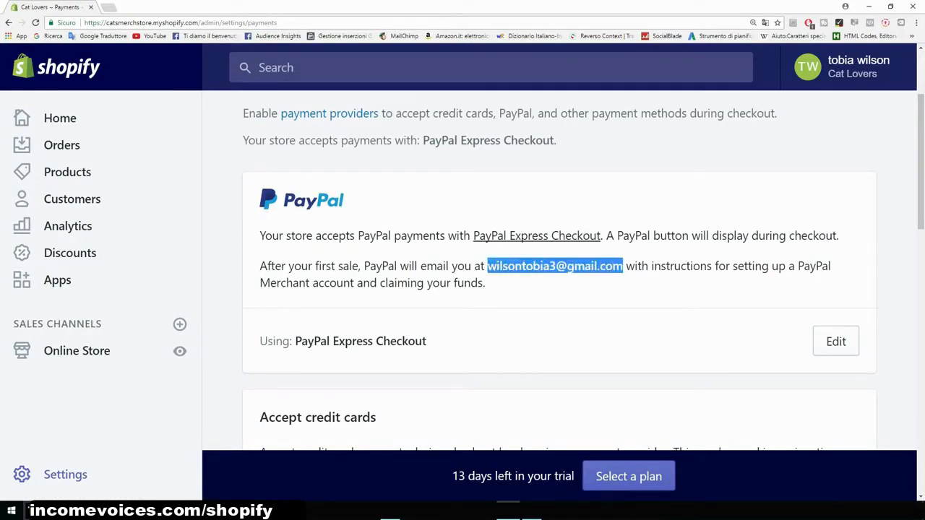
left_click(622, 269)
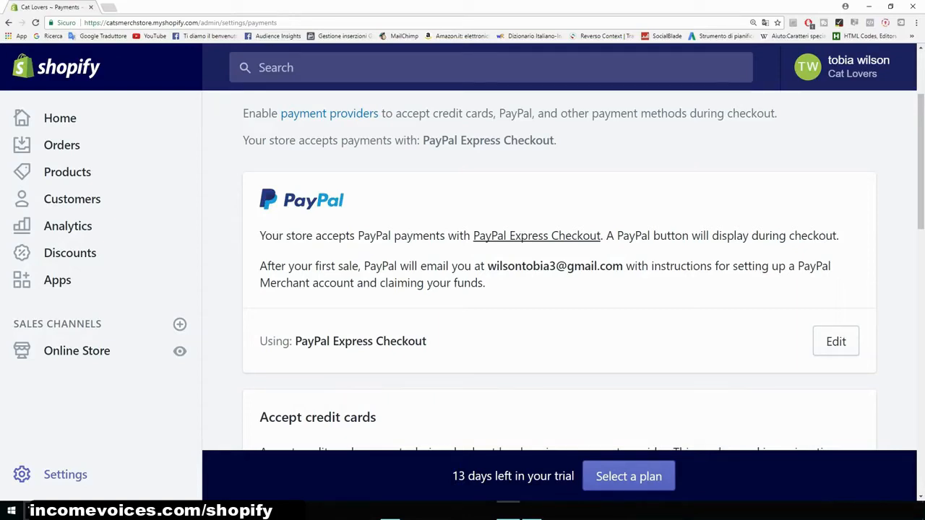
scroll(559, 274, "down", 1)
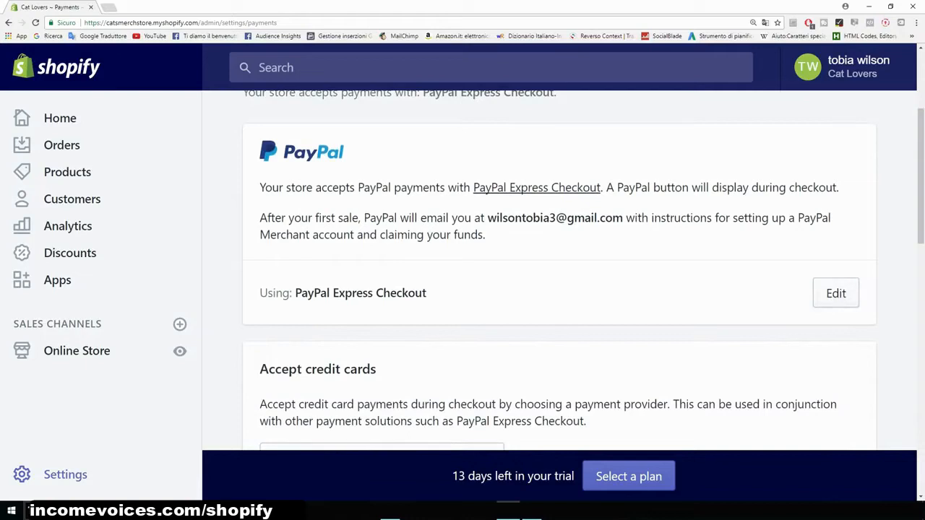
scroll(559, 270, "down", 4)
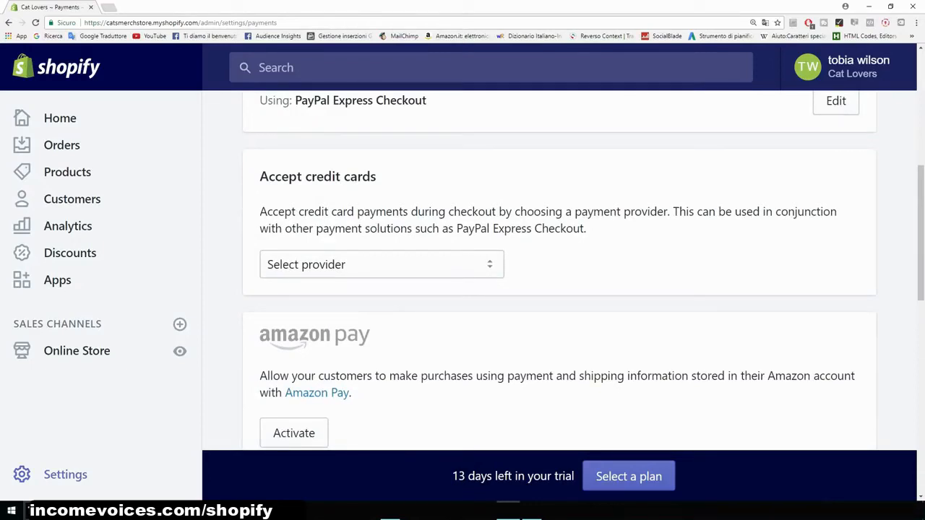
- Choose Stripe as the credit card payment provider
key("ctrl+minus")
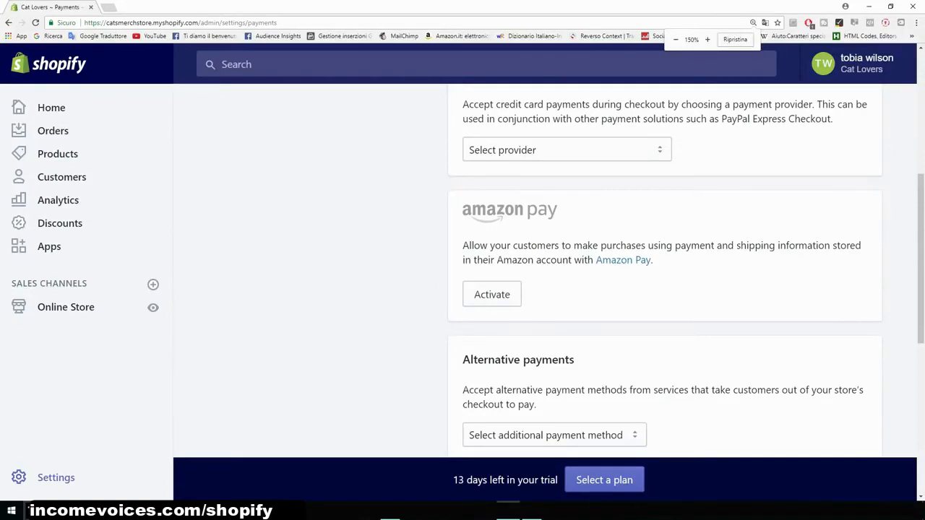
scroll(665, 274, "up", 4)
scroll(549, 275, "down", 3)
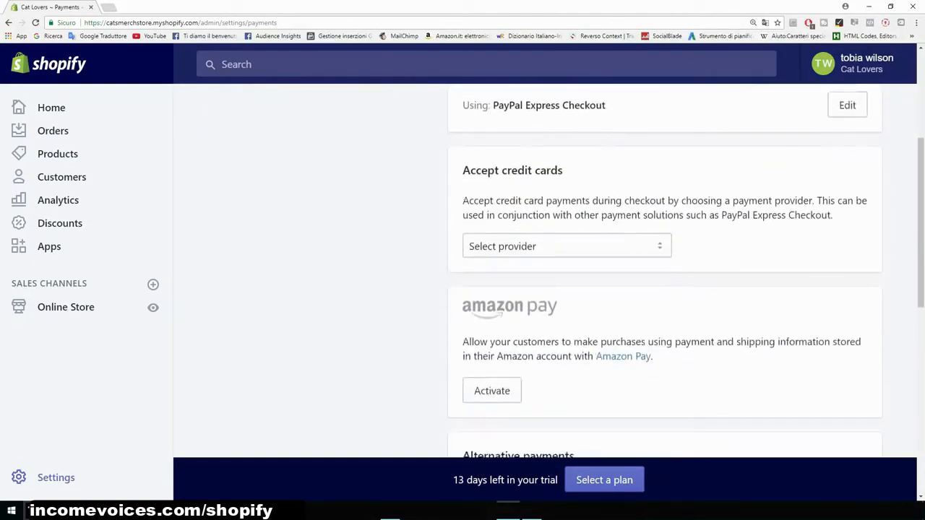
left_click(566, 246)
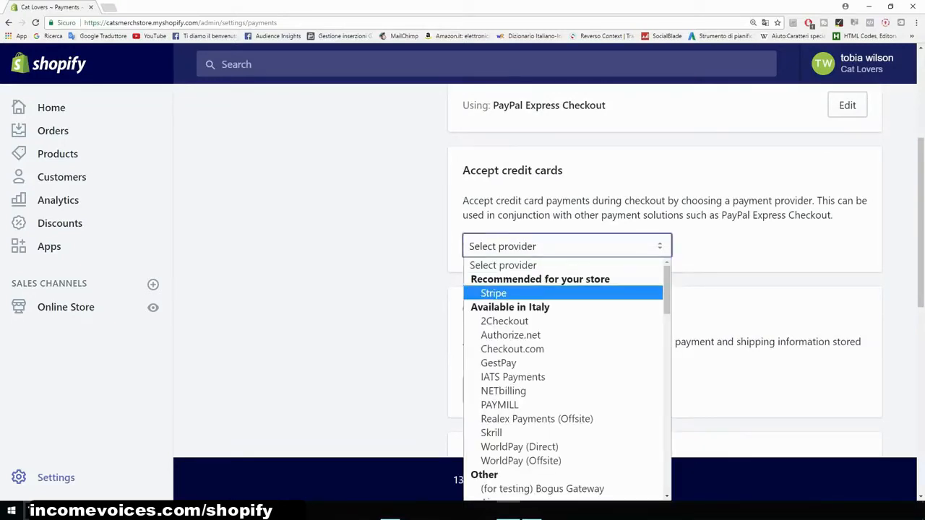
left_click(494, 293)
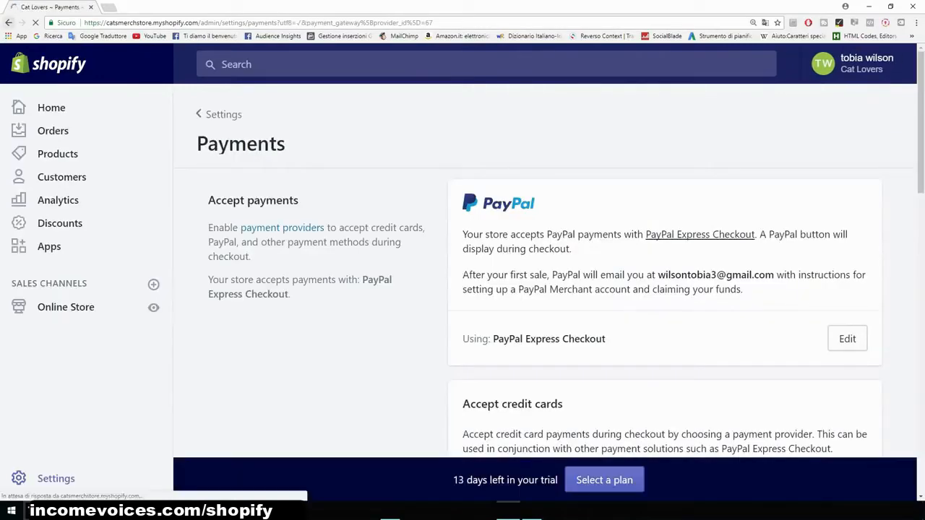
- Start activating Stripe and review its account registration form before returning to Payments
scroll(283, 202, "down", 1)
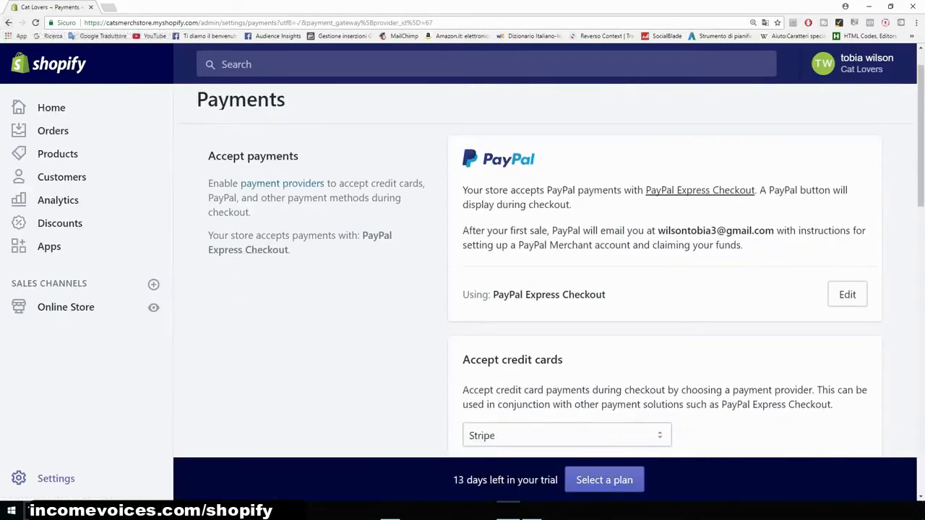
scroll(566, 268, "down", 3)
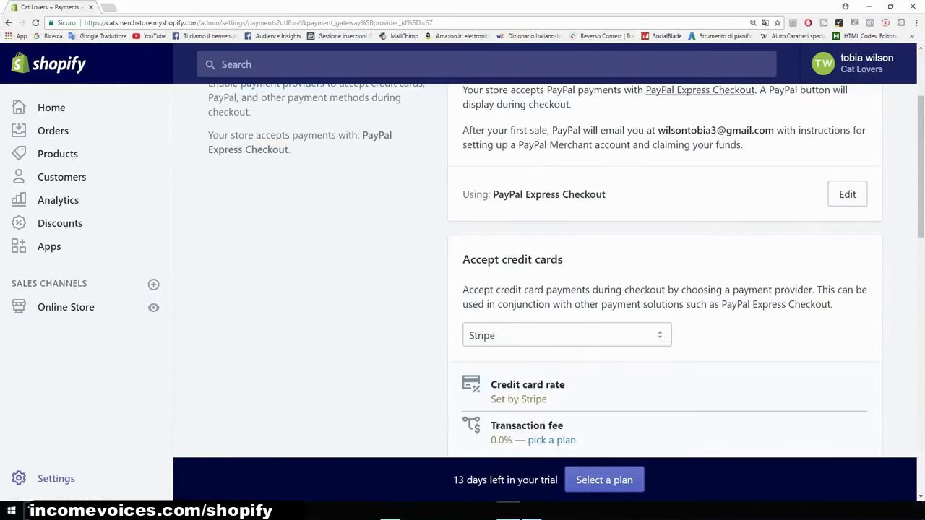
scroll(664, 274, "down", 1)
scroll(665, 274, "up", 1)
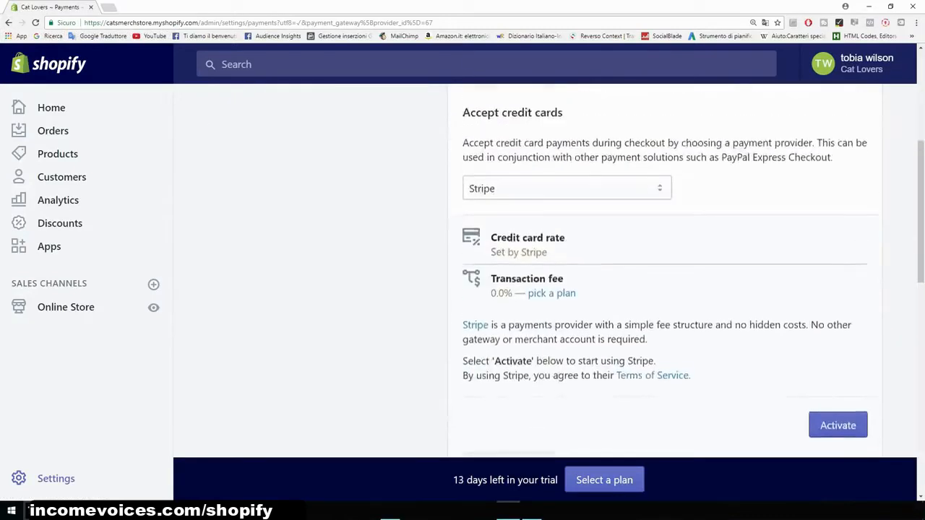
scroll(665, 275, "down", 2)
left_click(837, 331)
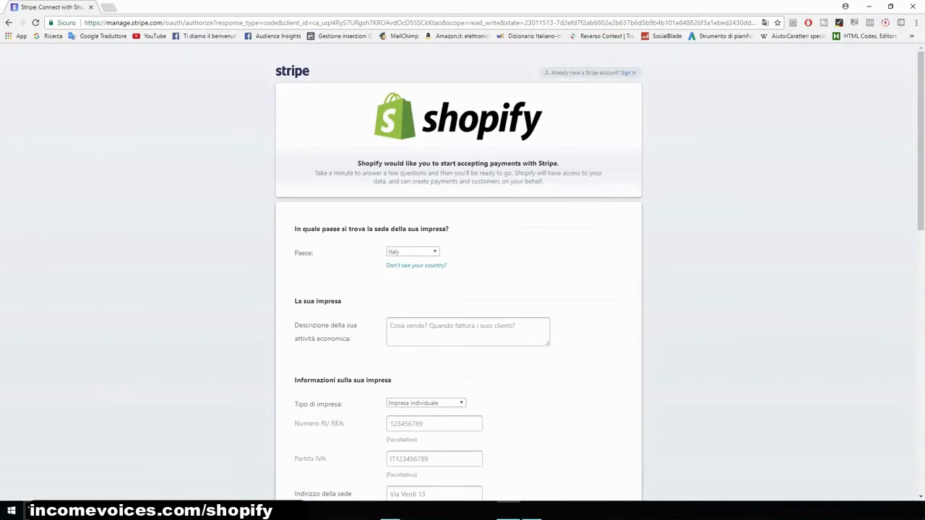
scroll(459, 274, "down", 5)
scroll(459, 274, "down", 8)
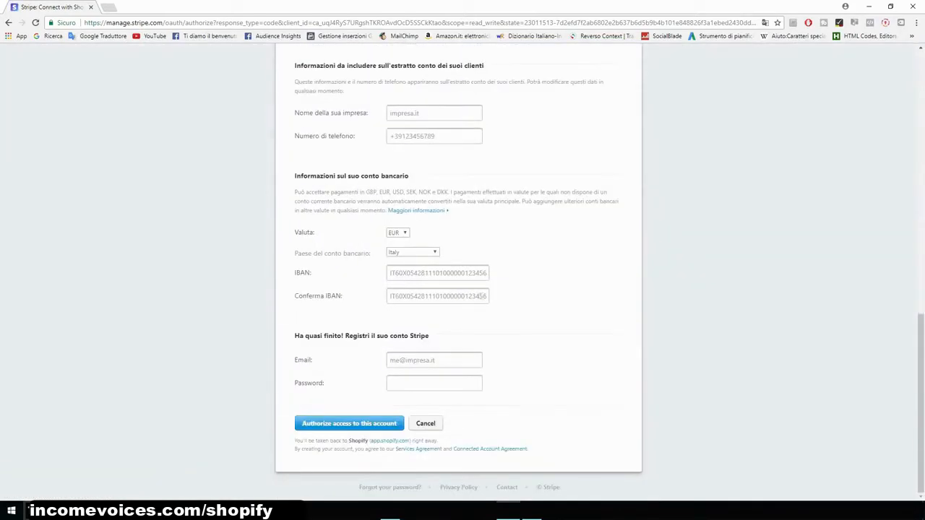
scroll(458, 275, "up", 13)
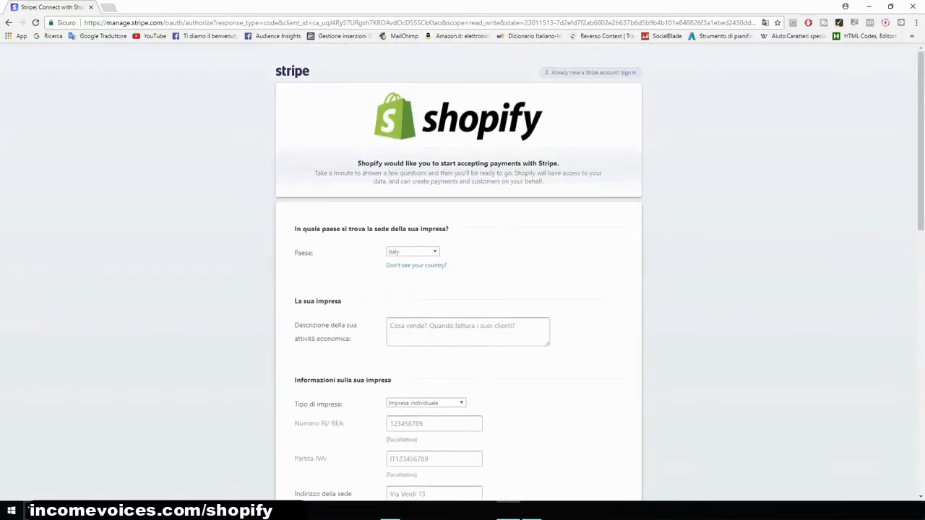
left_click(9, 23)
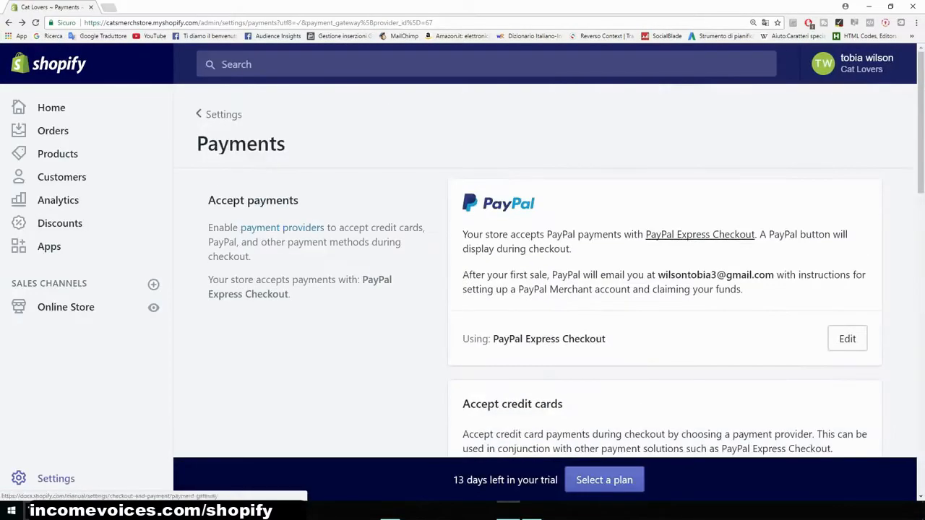
- Review the Amazon Pay, alternative, manual payment and payment authorization options, then return to Settings
scroll(545, 289, "down", 3)
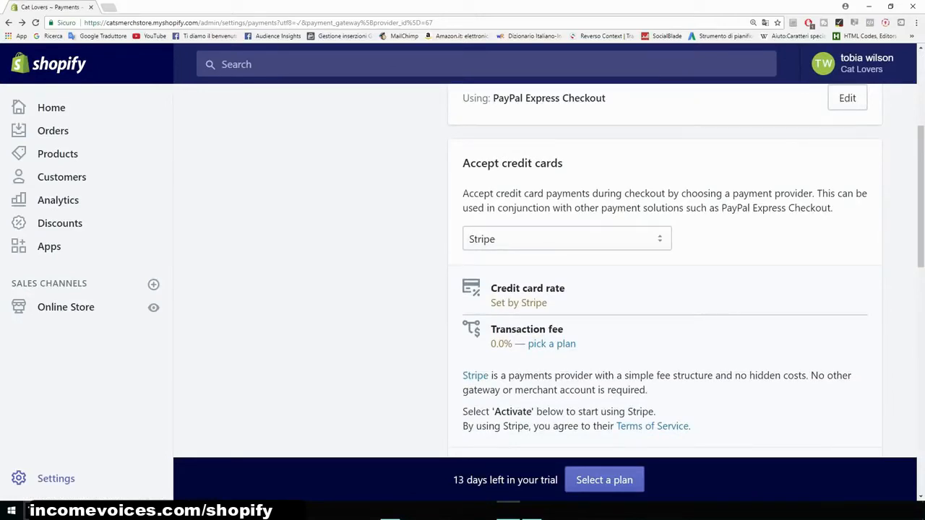
scroll(665, 271, "down", 6)
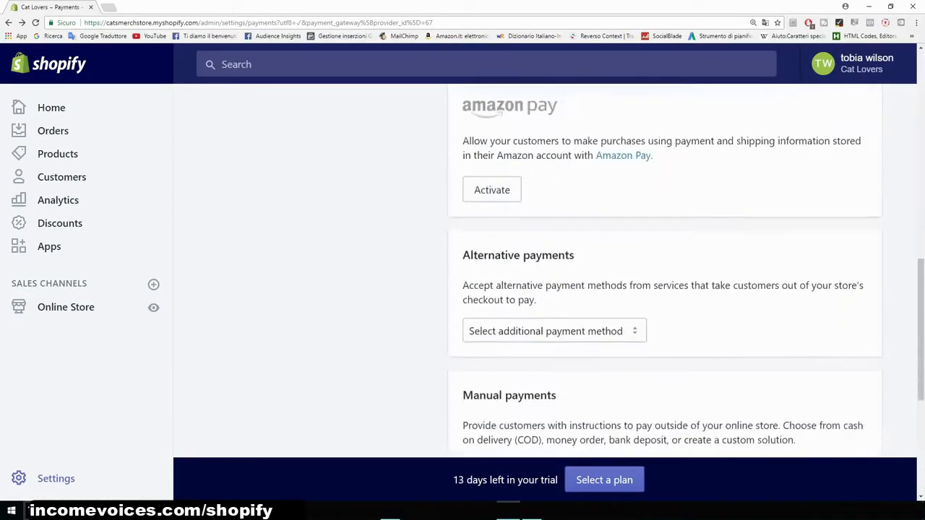
key("ctrl+minus")
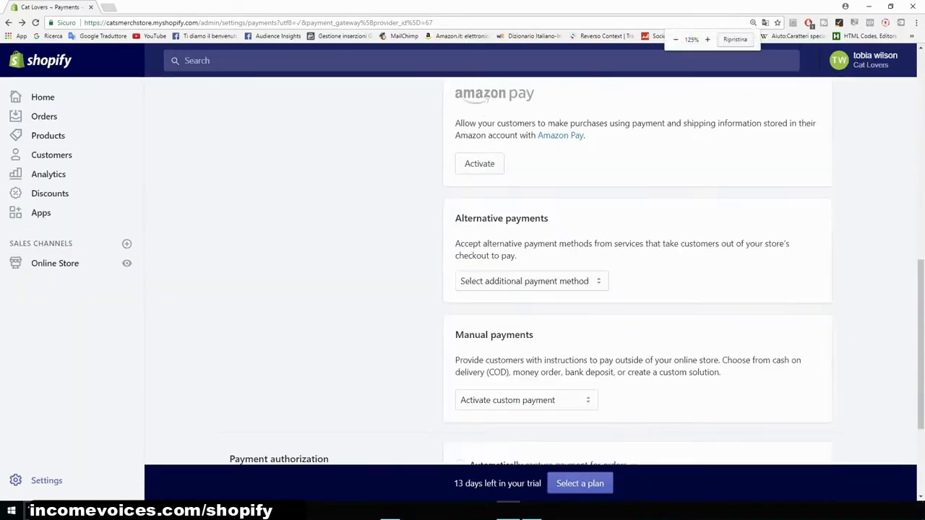
scroll(636, 271, "down", 2)
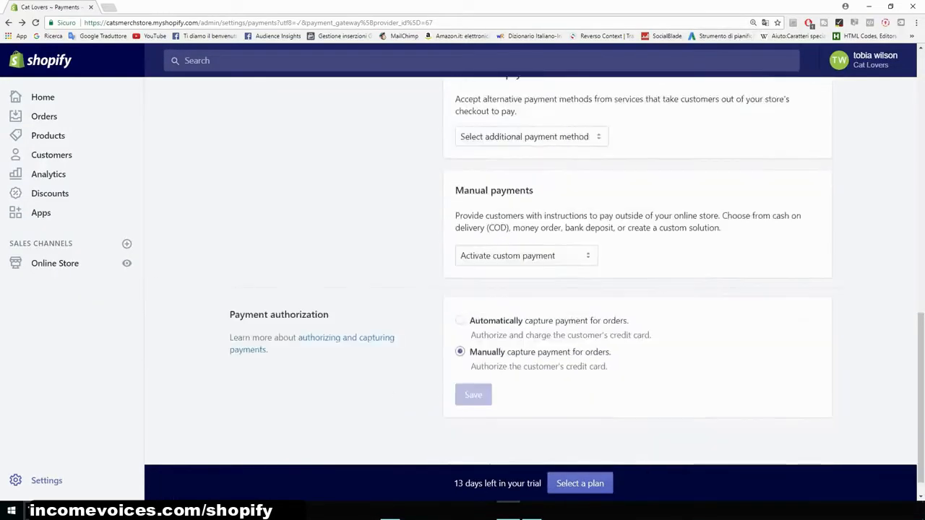
scroll(635, 270, "up", 7)
scroll(636, 271, "up", 2)
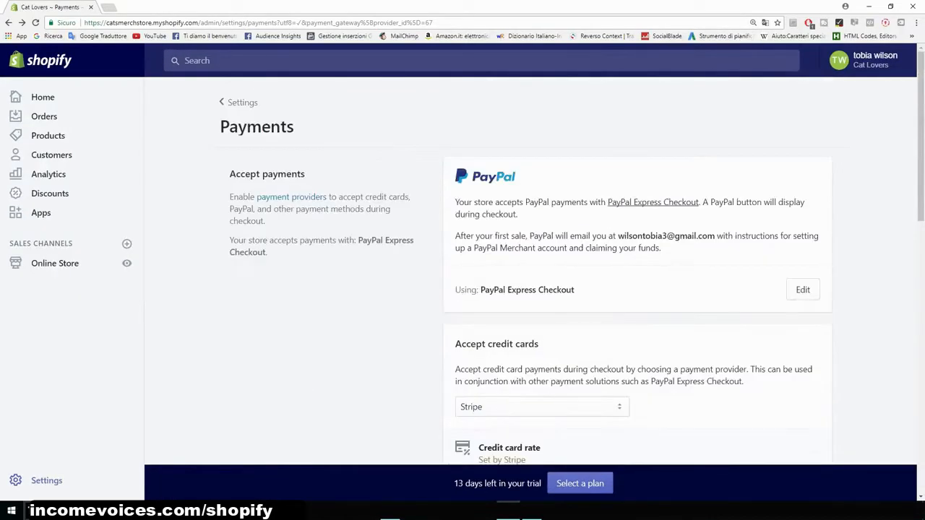
left_click(8, 23)
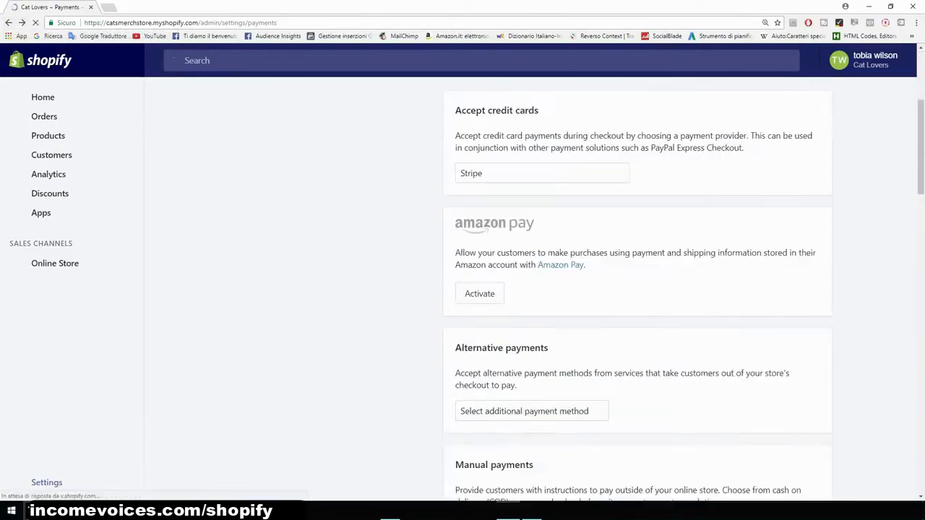
scroll(636, 271, "up", 5)
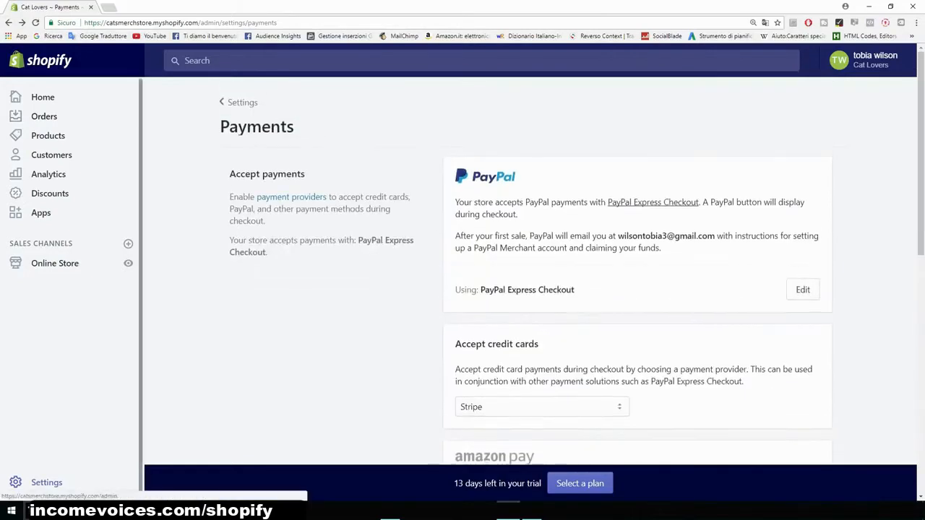
left_click(8, 23)
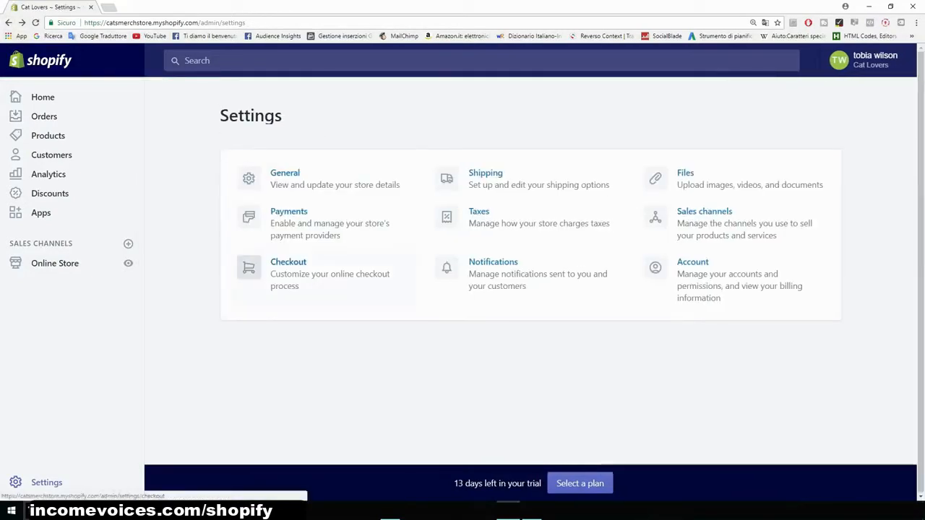
- In Checkout settings, make customer accounts optional and require both first and last name
left_click(248, 269)
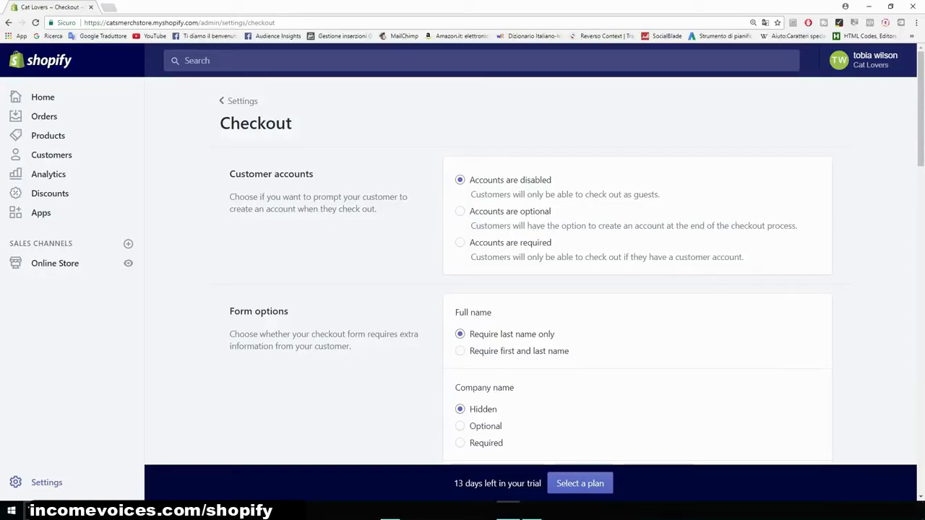
left_click(460, 211)
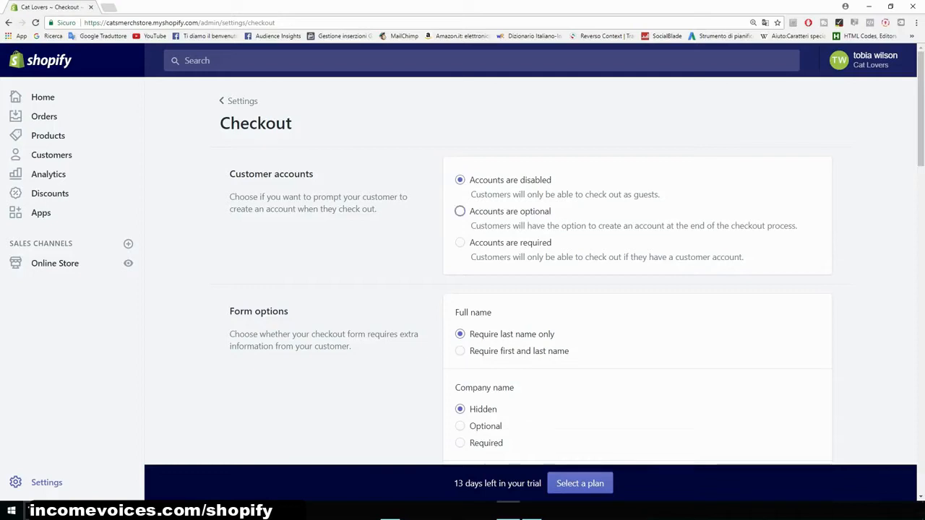
scroll(535, 275, "down", 2)
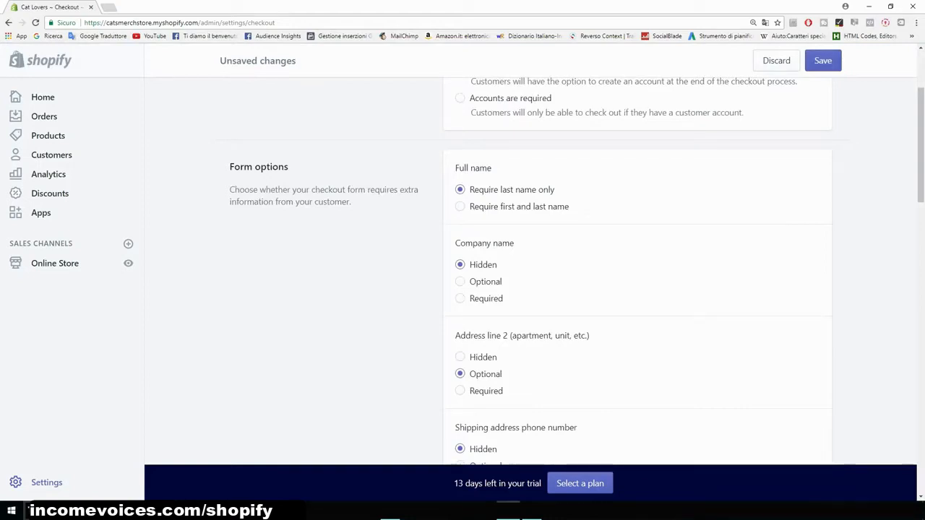
left_click(460, 206)
- Make the shipping address phone number required and set customers to agree to promotional emails by default
scroll(534, 271, "down", 2)
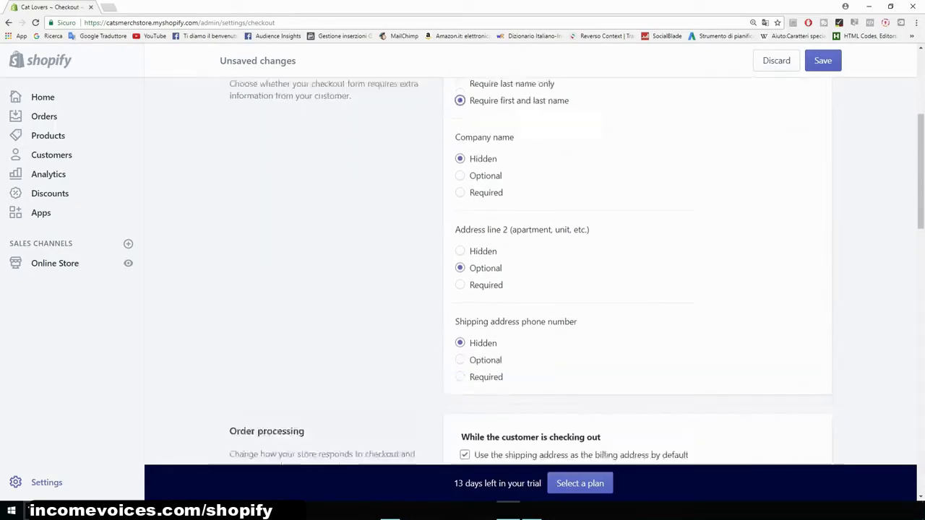
scroll(535, 275, "down", 1)
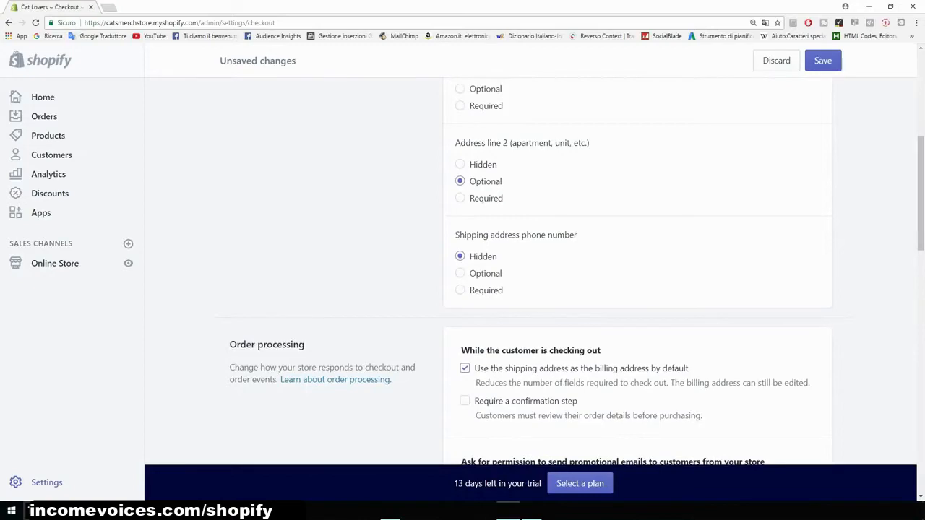
scroll(535, 274, "down", 1)
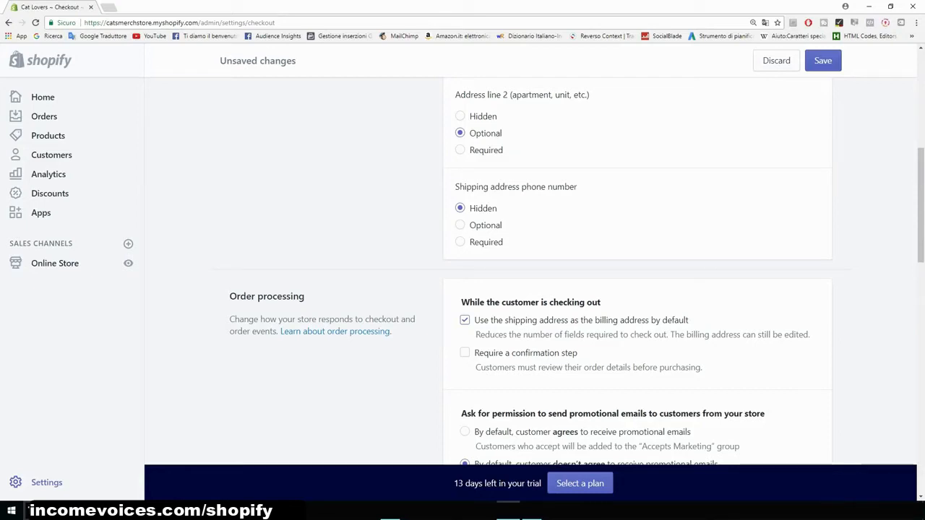
left_click(461, 242)
scroll(636, 274, "down", 1)
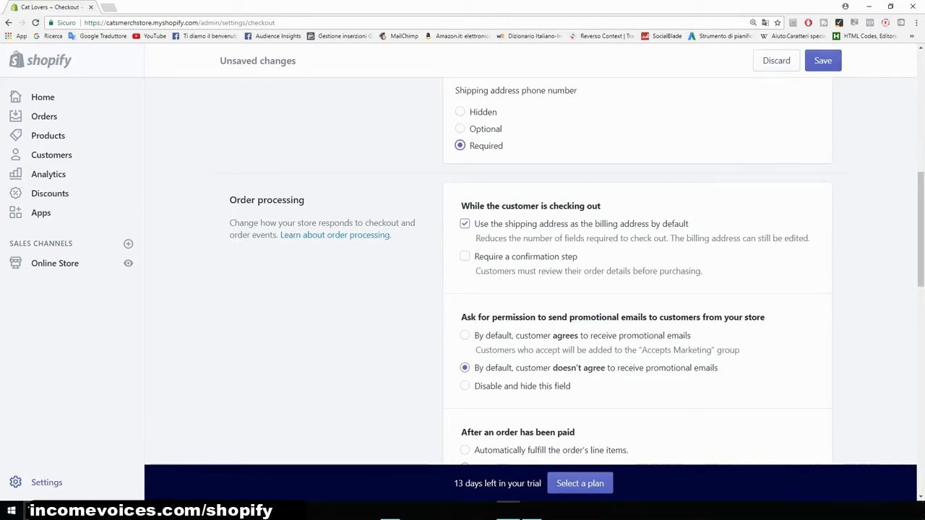
scroll(491, 271, "down", 2)
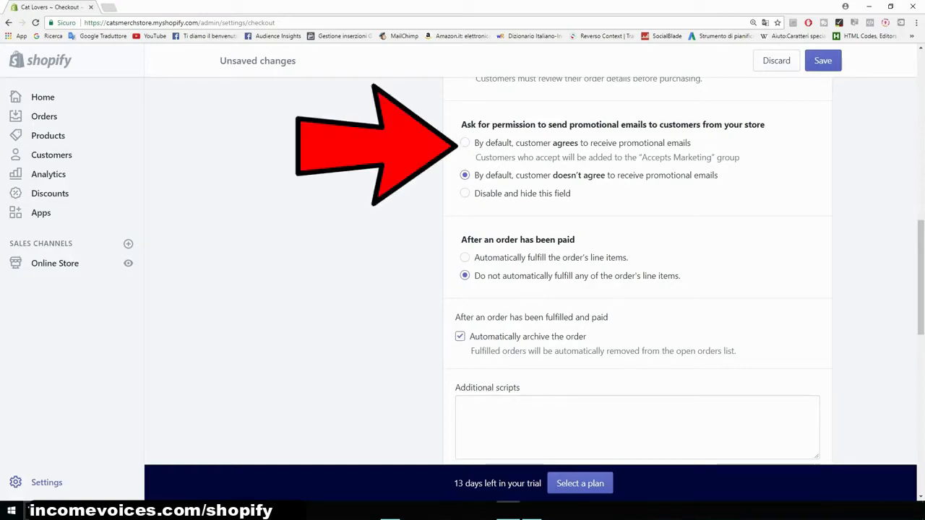
left_click(465, 142)
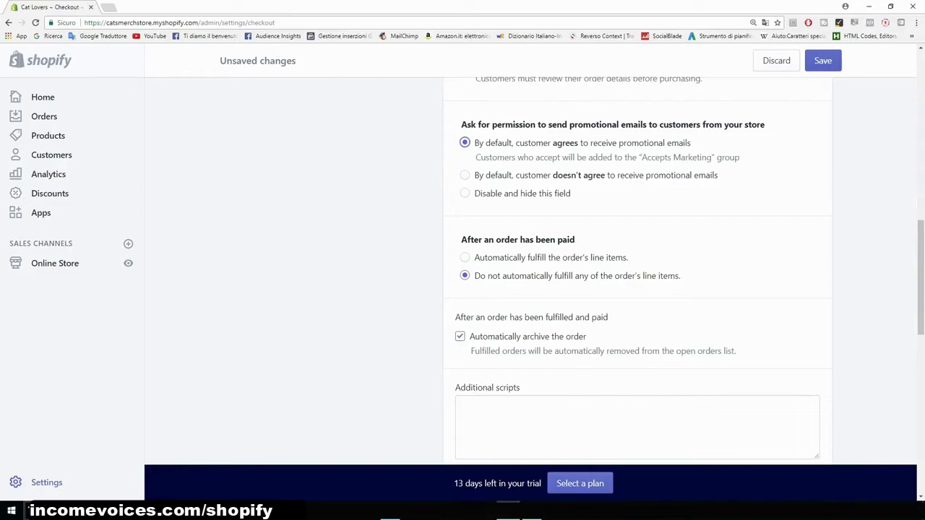
- Generate the sample refund policy
scroll(636, 274, "down", 1)
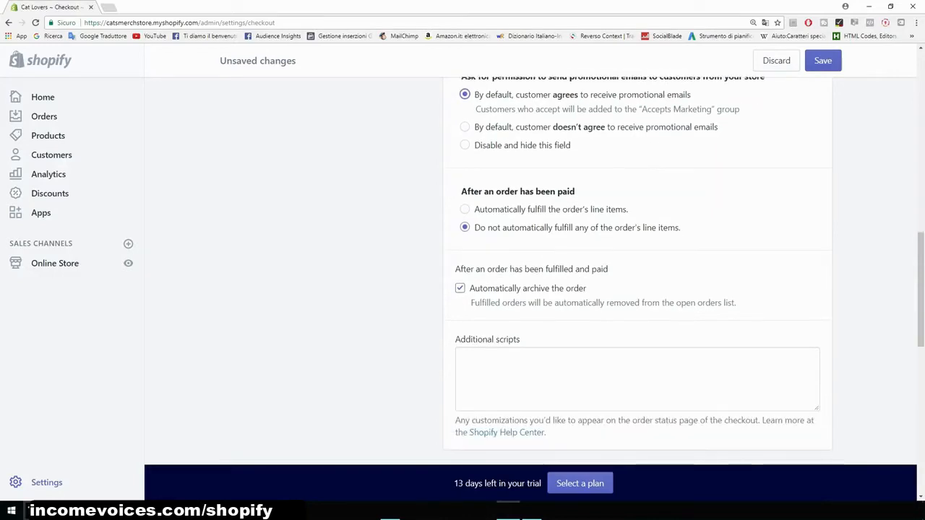
scroll(636, 274, "up", 1)
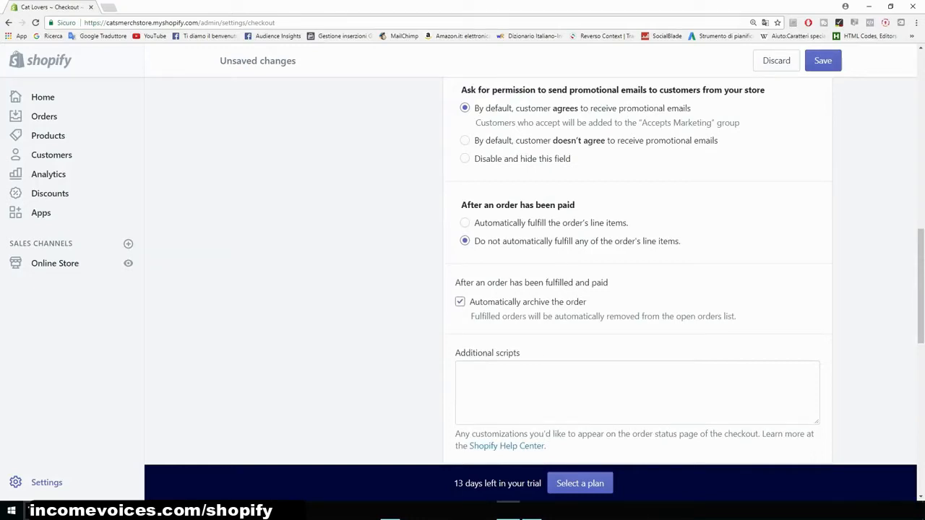
scroll(636, 274, "down", 2)
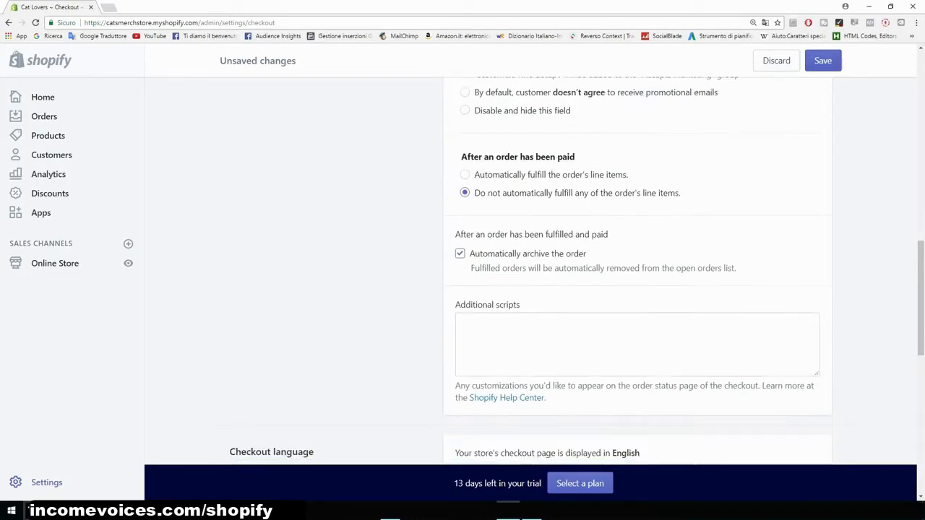
scroll(636, 275, "down", 2)
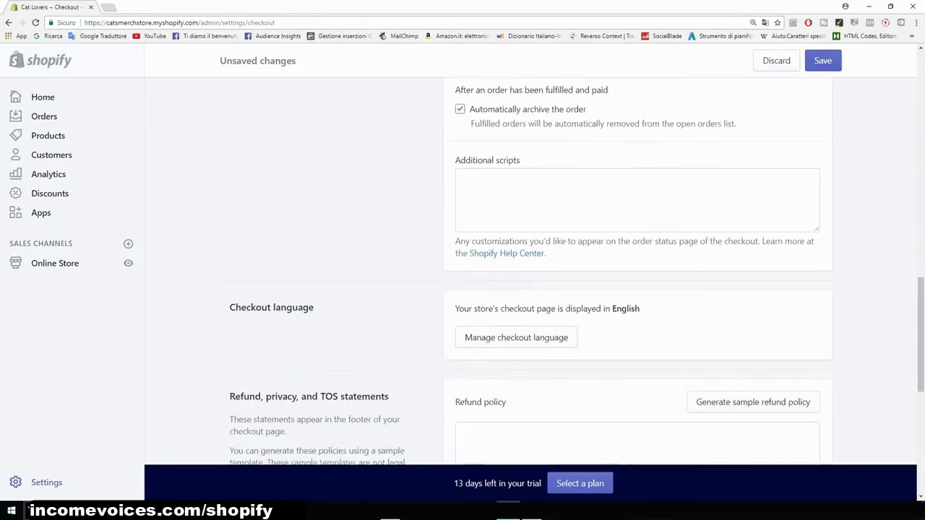
scroll(636, 275, "down", 4)
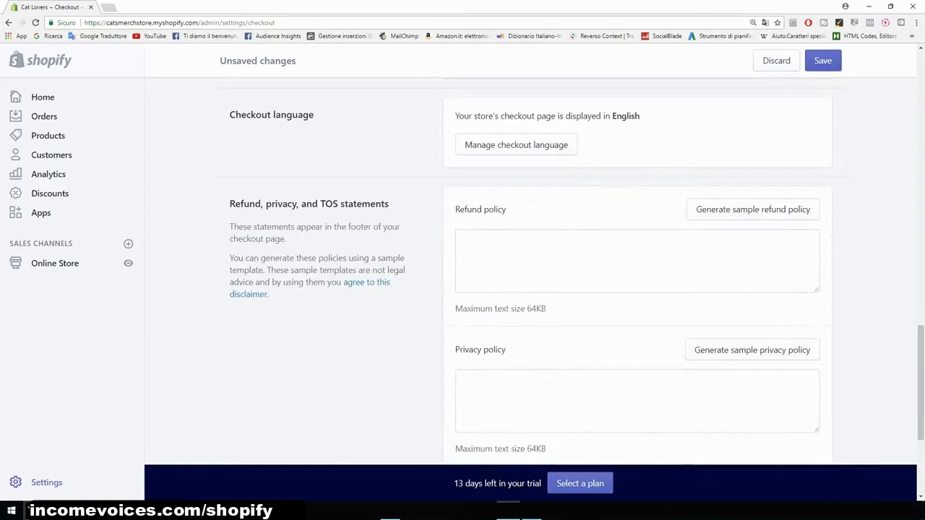
scroll(636, 274, "down", 1)
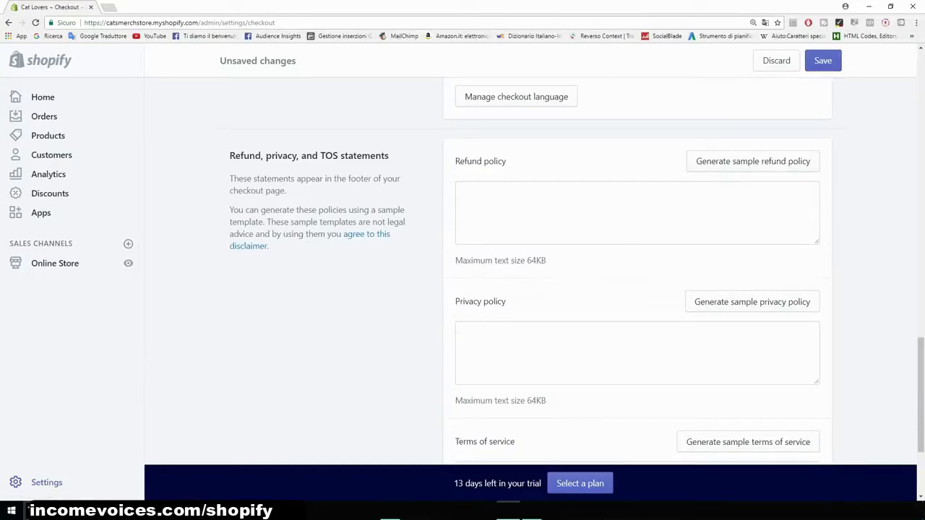
left_click(753, 161)
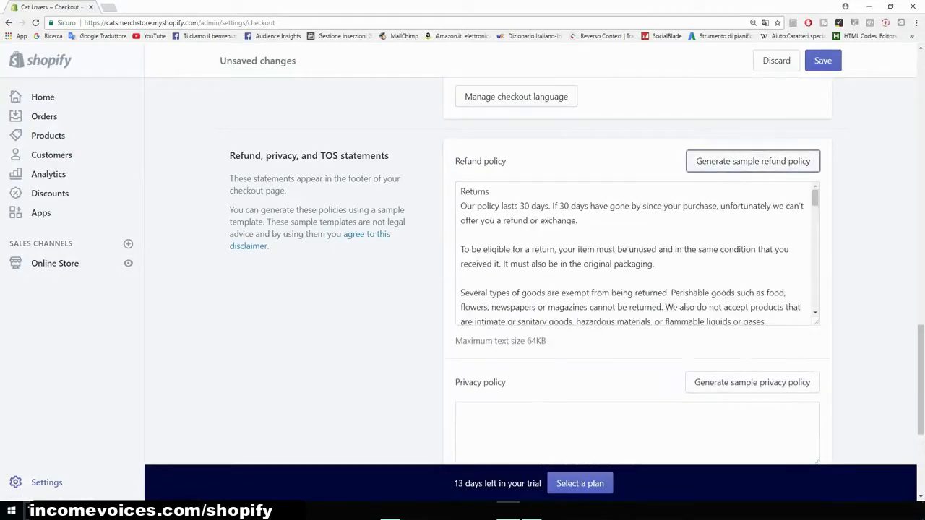
- Generate the sample privacy policy and sample terms of service
scroll(753, 161, "down", 2)
left_click(752, 334)
scroll(635, 274, "down", 4)
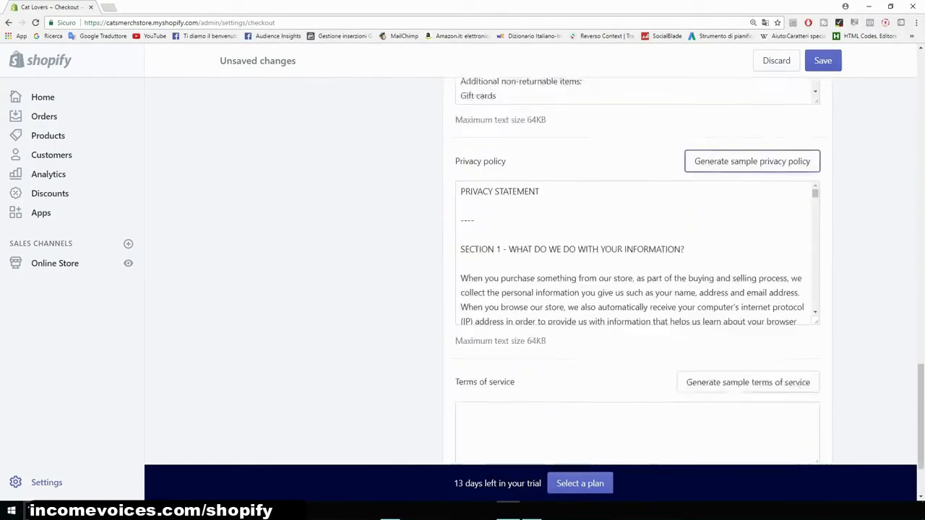
left_click(748, 314)
- Read through the generated refund policy and save the checkout settings
scroll(636, 289, "up", 5)
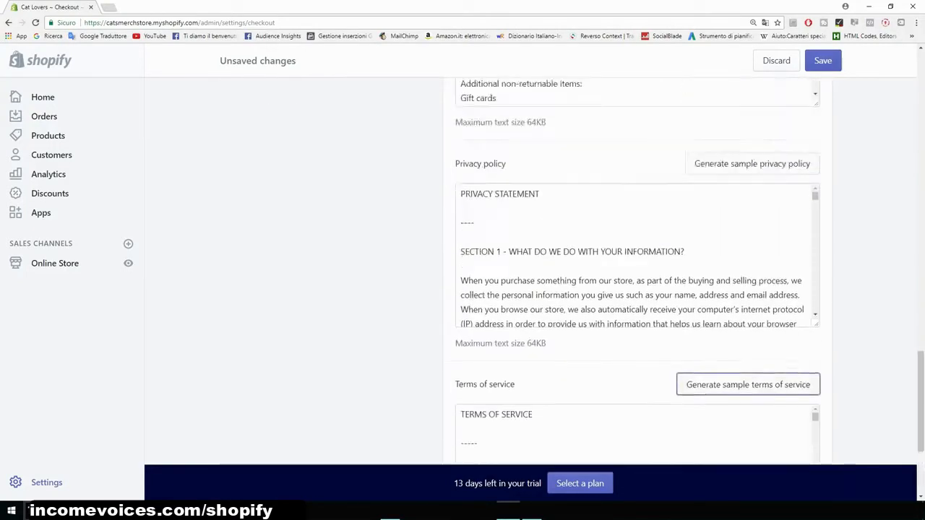
scroll(636, 300, "down", 3)
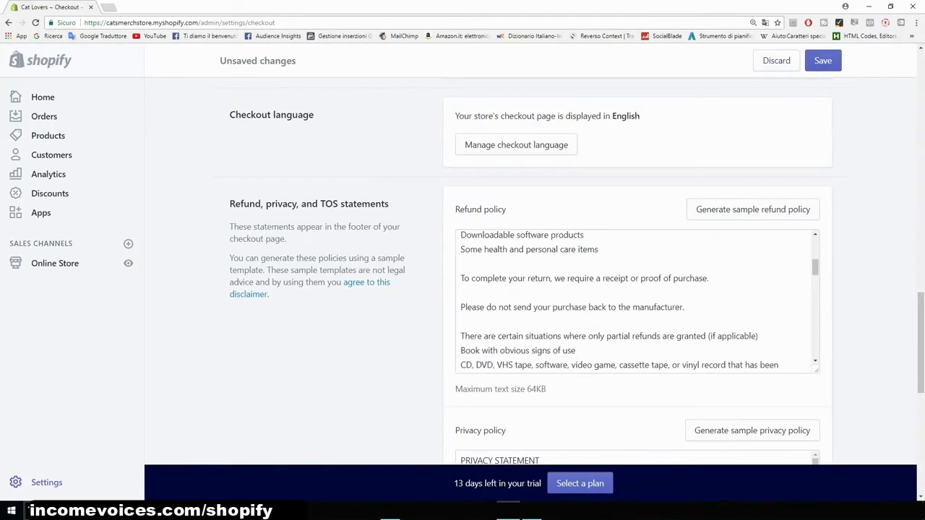
scroll(636, 300, "down", 5)
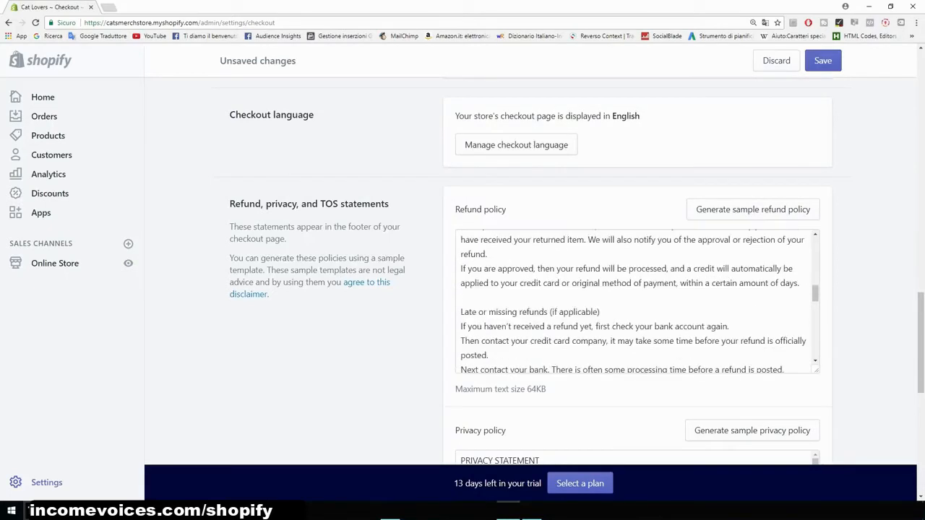
scroll(635, 300, "down", 5)
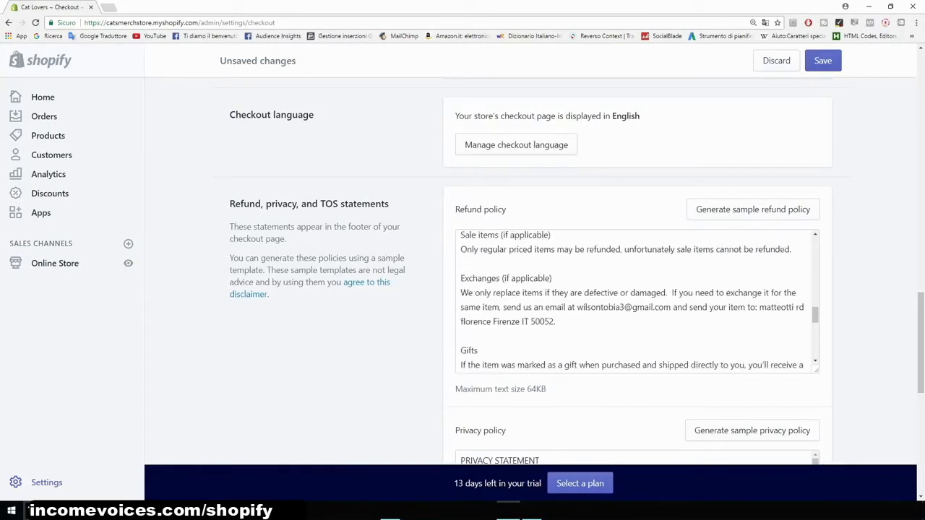
scroll(636, 299, "down", 3)
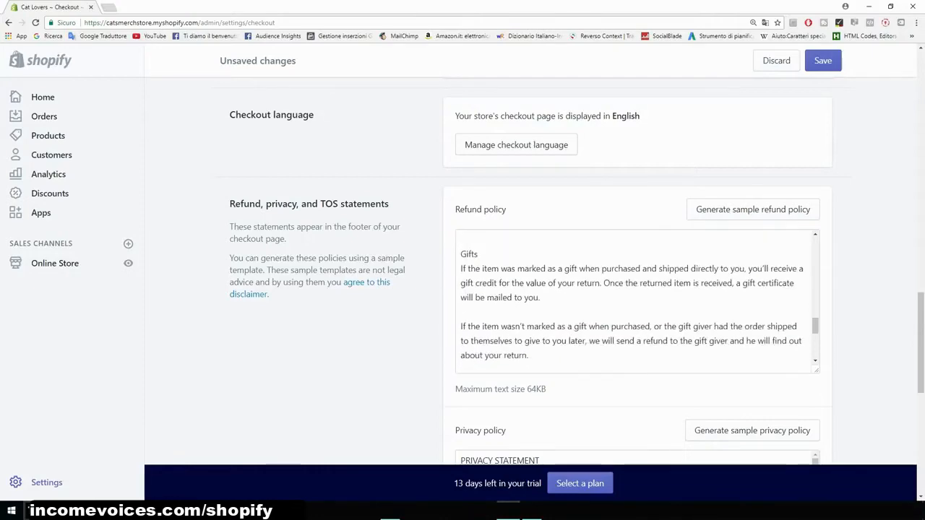
scroll(636, 300, "down", 2)
scroll(635, 300, "down", 4)
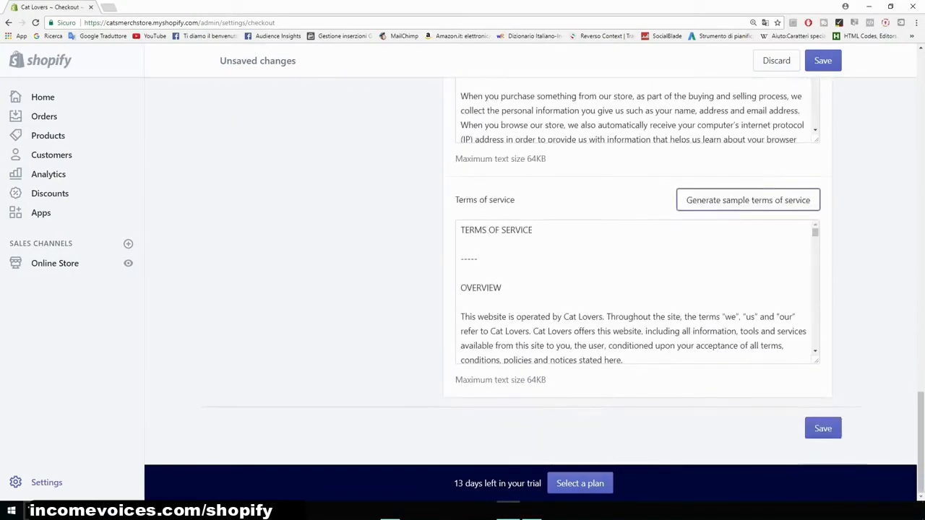
left_click(830, 432)
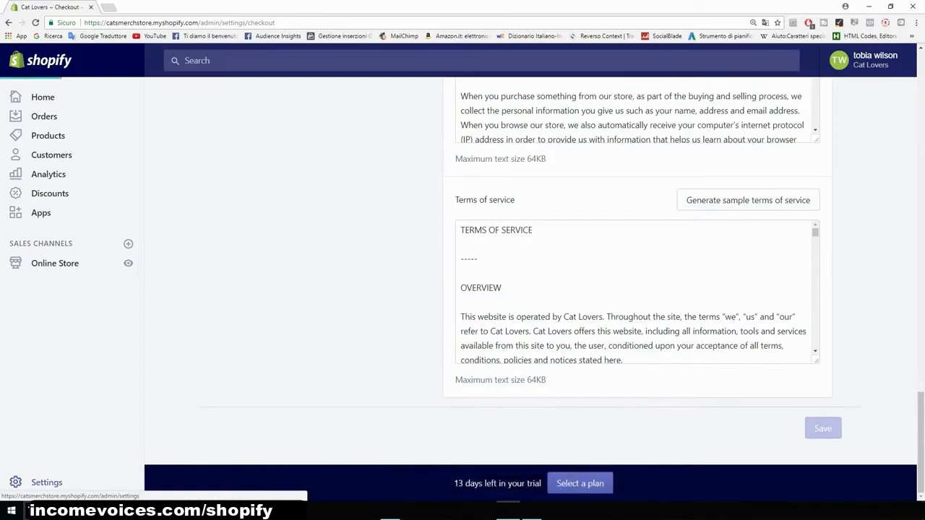
- Open the Shipping settings and delete the Domestic Italy shipping zone
left_click(47, 482)
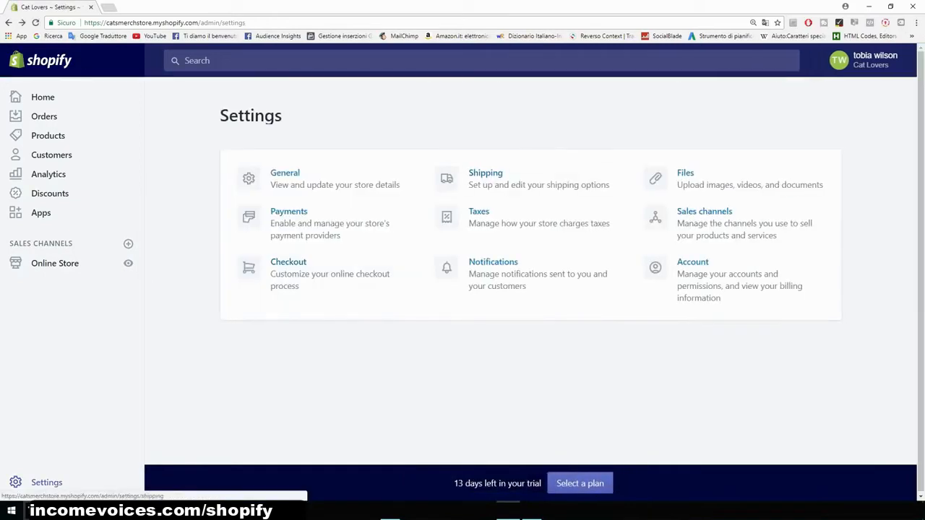
left_click(485, 173)
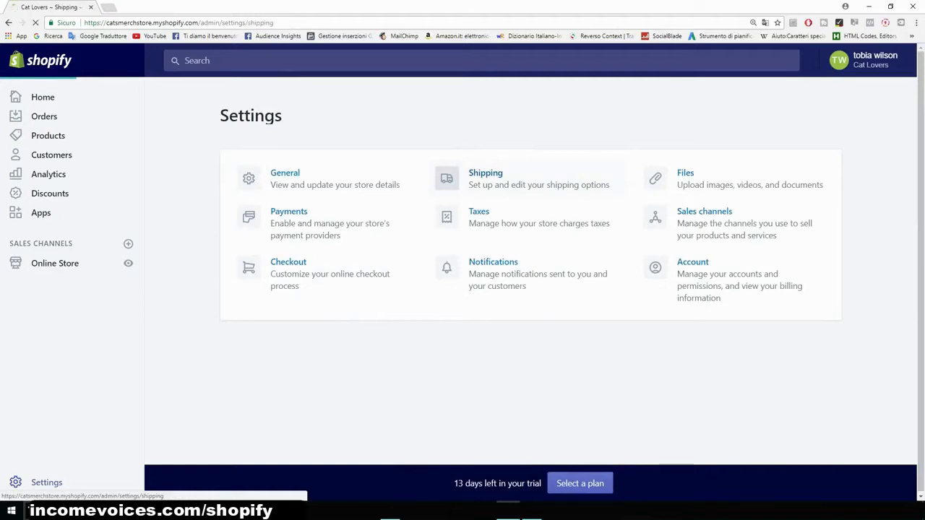
scroll(531, 271, "down", 3)
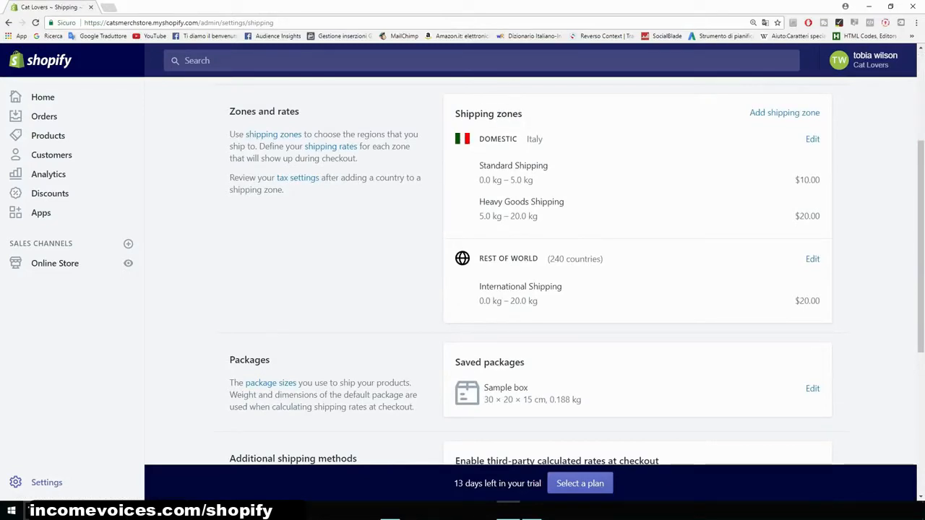
scroll(636, 289, "up", 1)
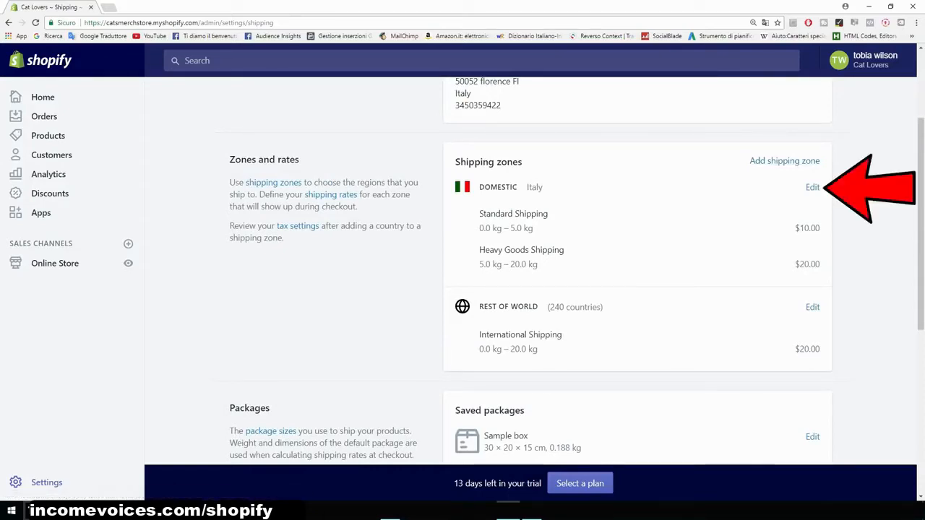
left_click(812, 188)
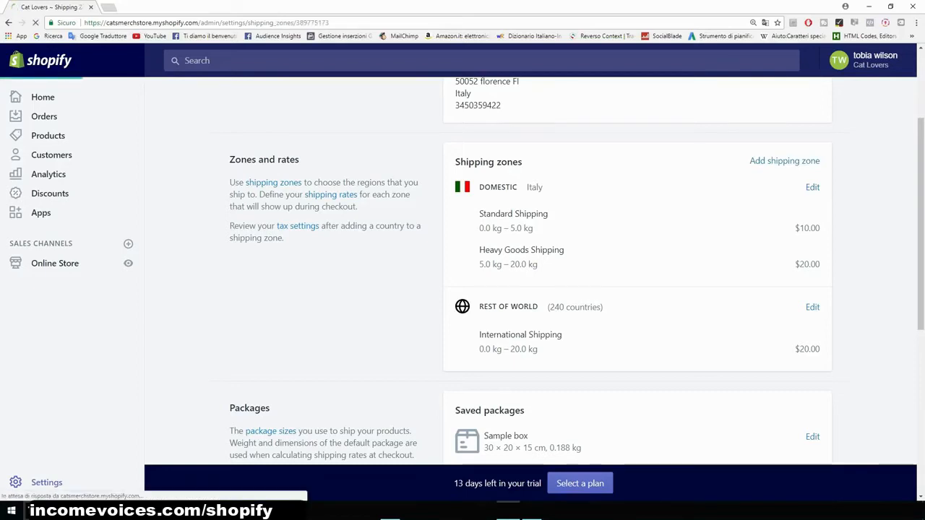
scroll(425, 275, "down", 4)
scroll(425, 274, "down", 1)
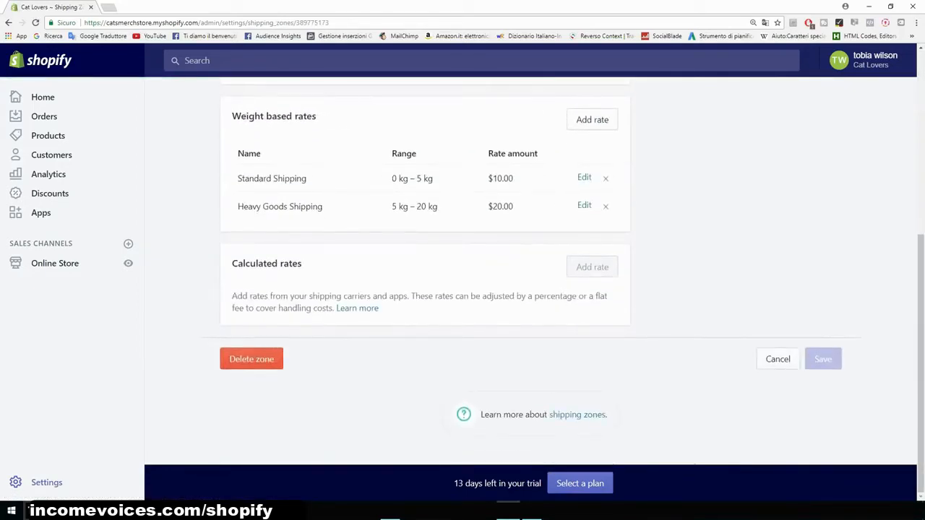
left_click(252, 359)
left_click(589, 333)
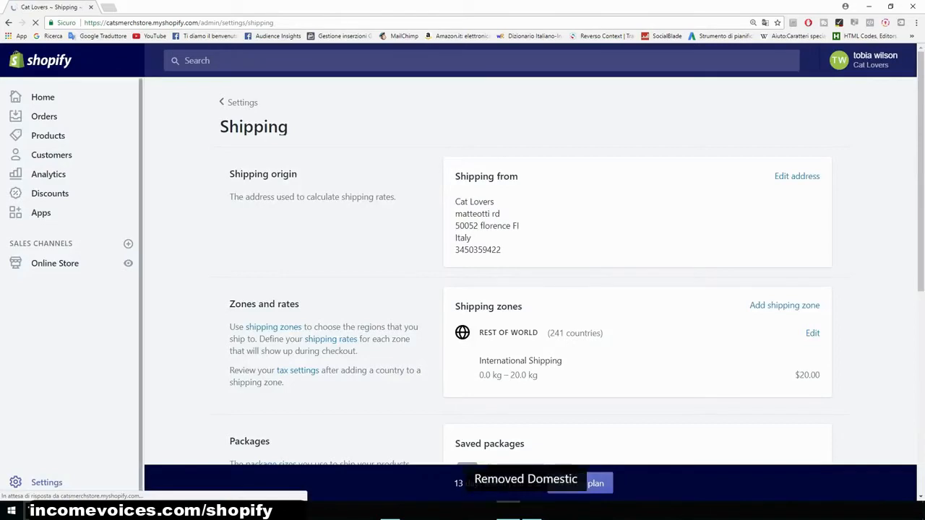
- Delete the Rest of world shipping zone
scroll(331, 295, "down", 1)
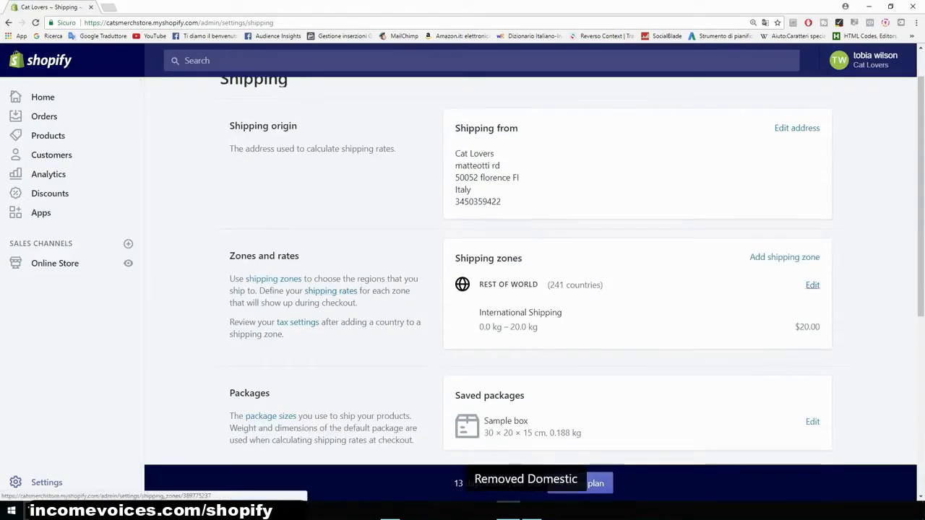
left_click(812, 284)
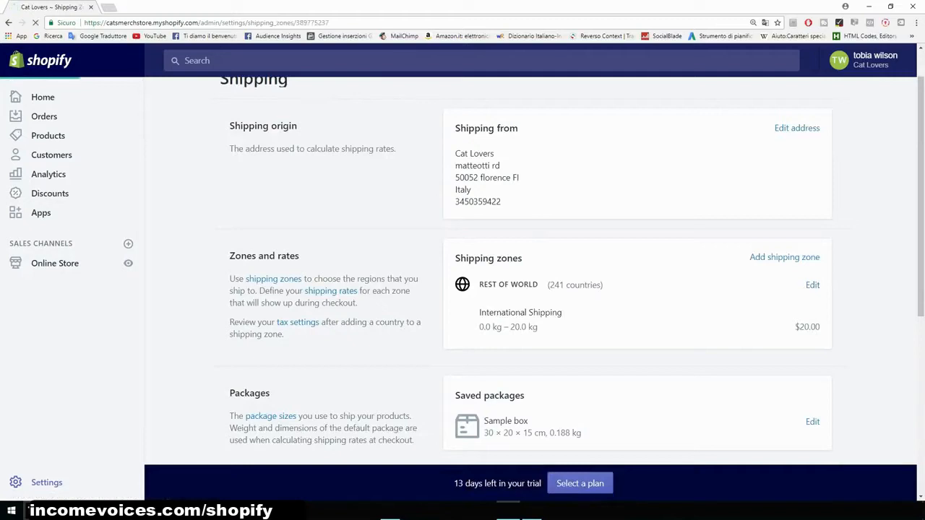
scroll(245, 346, "down", 3)
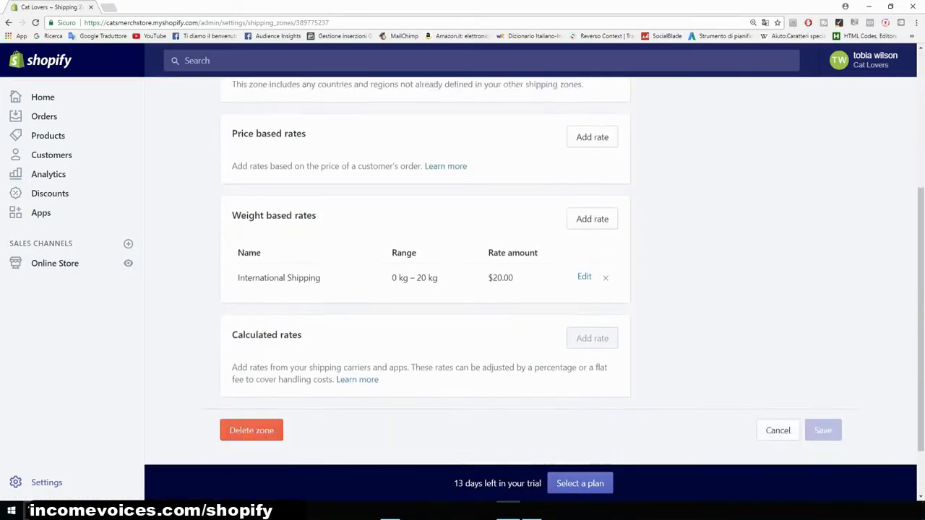
left_click(250, 357)
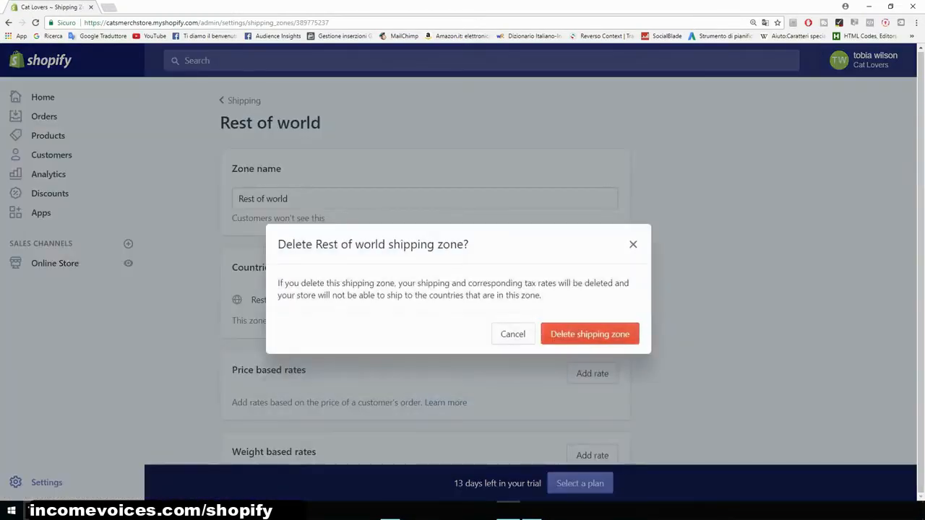
left_click(590, 334)
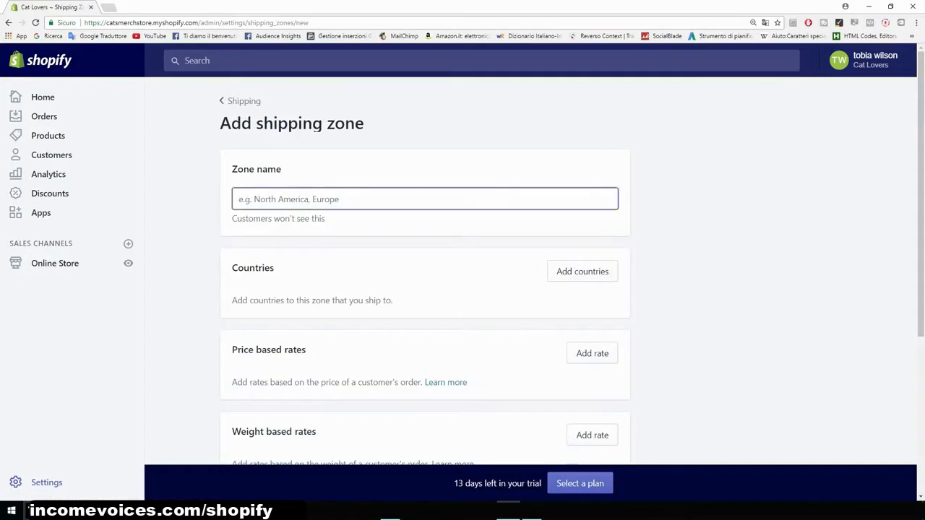
- Add a new shipping zone named Us containing the United States
type("Us")
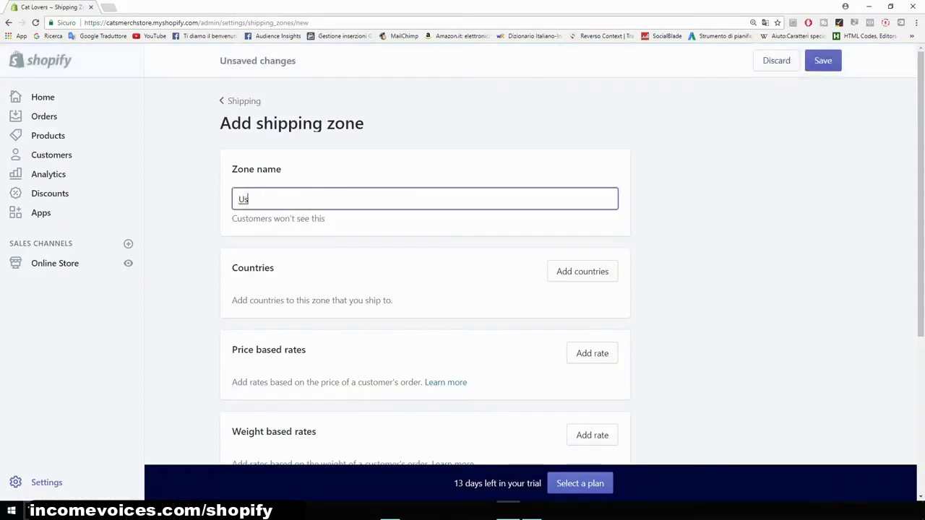
left_click(582, 272)
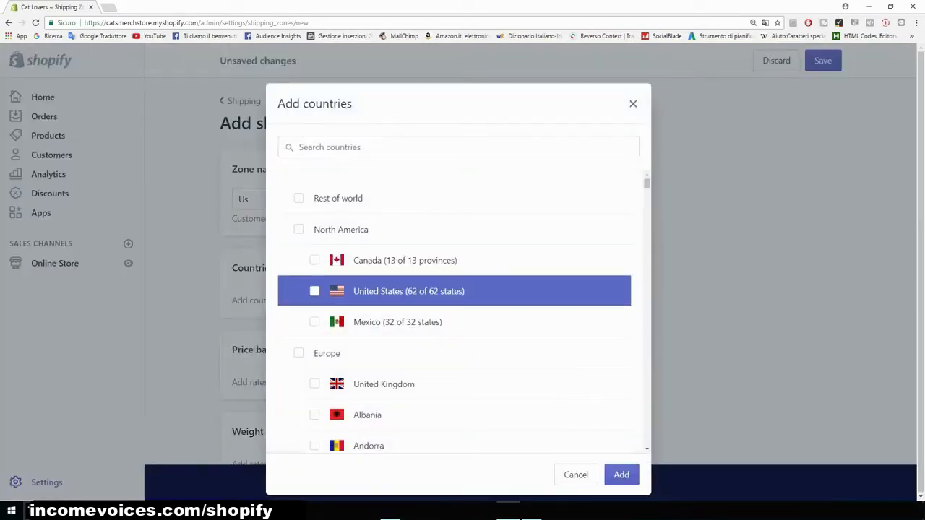
left_click(314, 291)
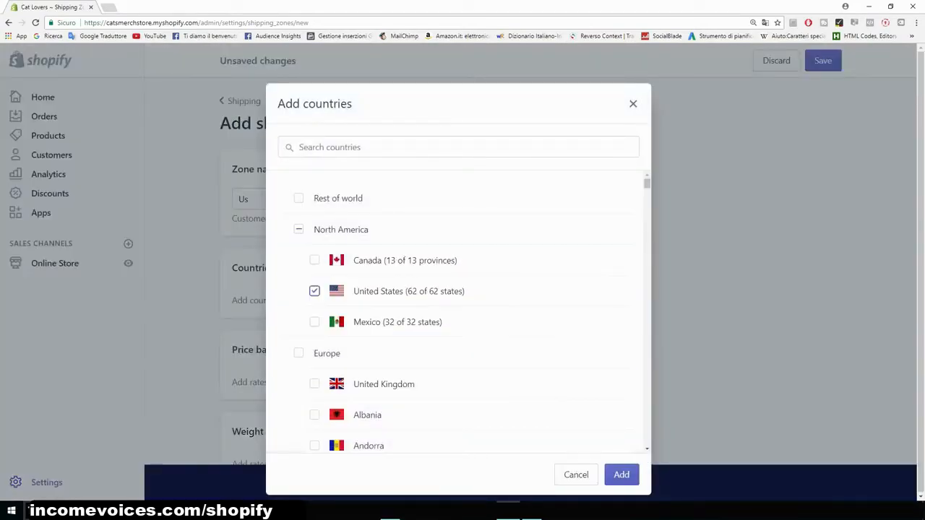
left_click(621, 475)
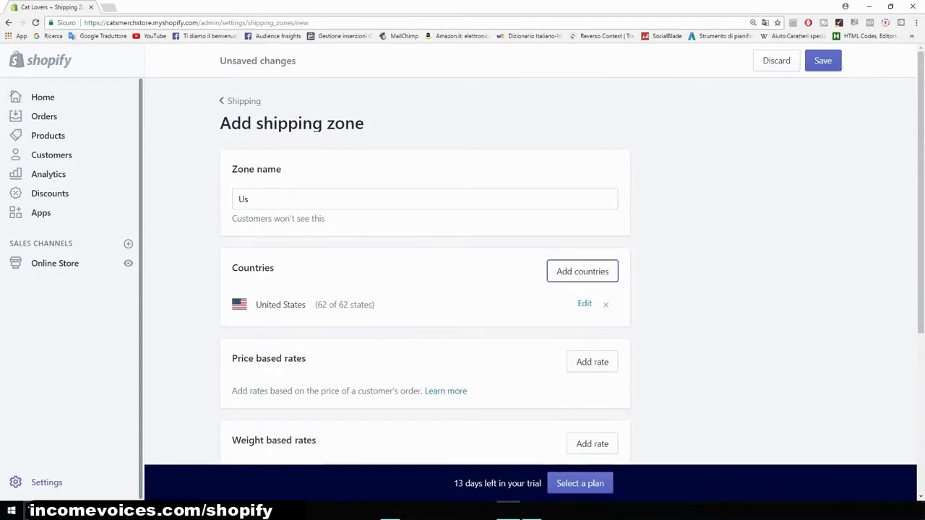
- Add a free price-based rate named US Shipping to the Us zone
scroll(425, 289, "down", 2)
scroll(424, 289, "up", 1)
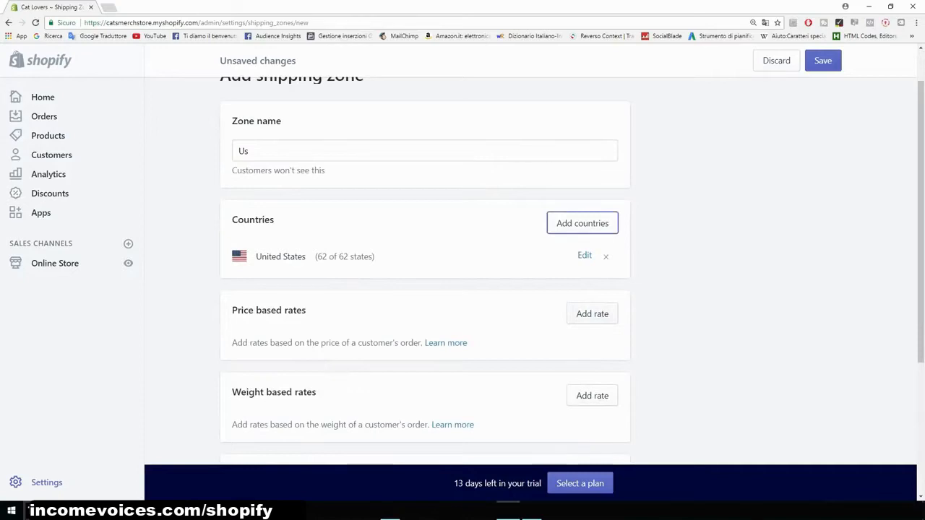
left_click(591, 314)
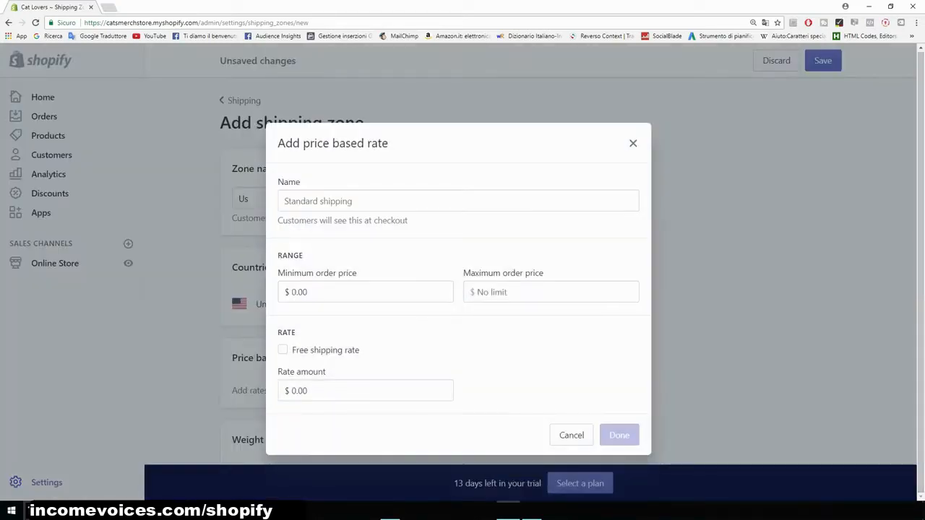
left_click(282, 350)
left_click(362, 233)
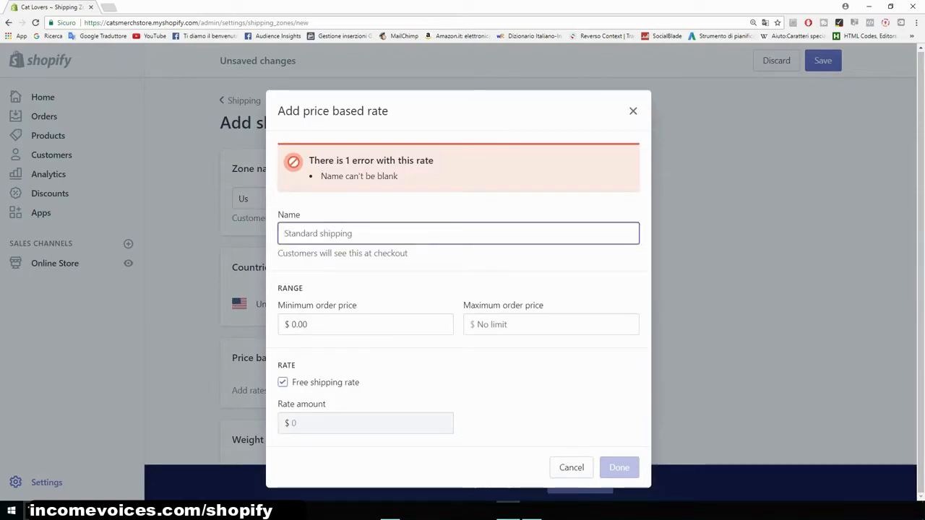
type("U")
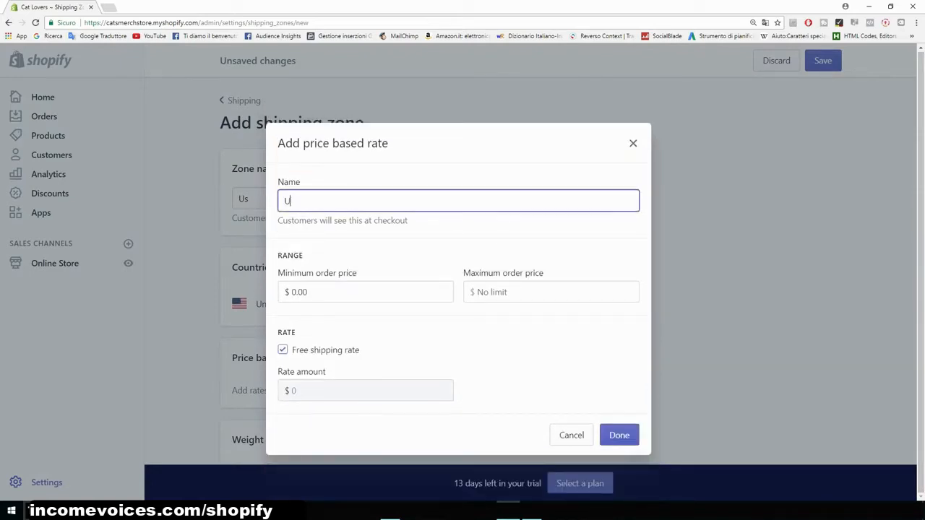
key("BackSpace")
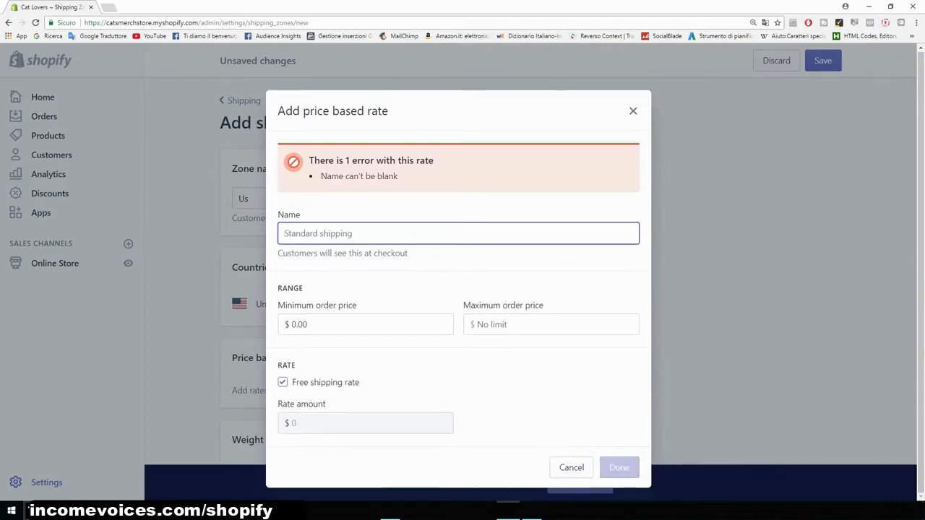
type("US Shipping")
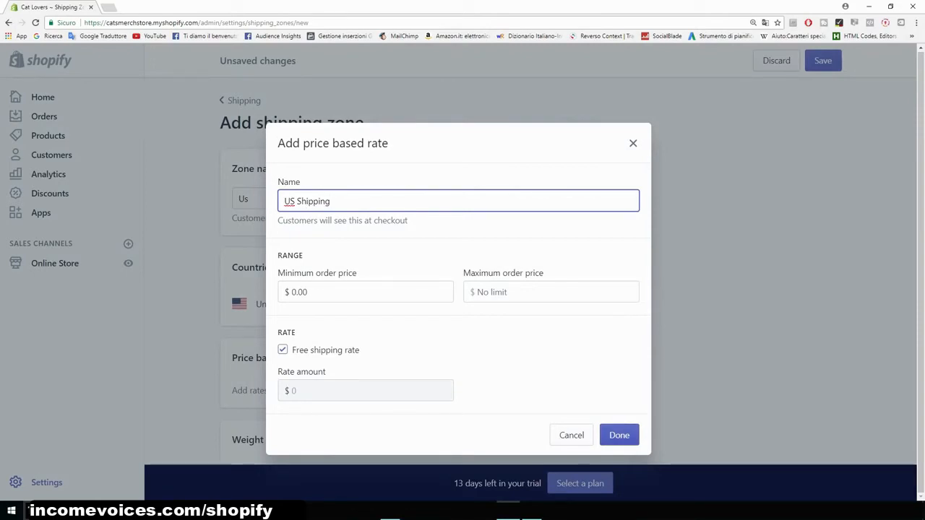
left_click(619, 435)
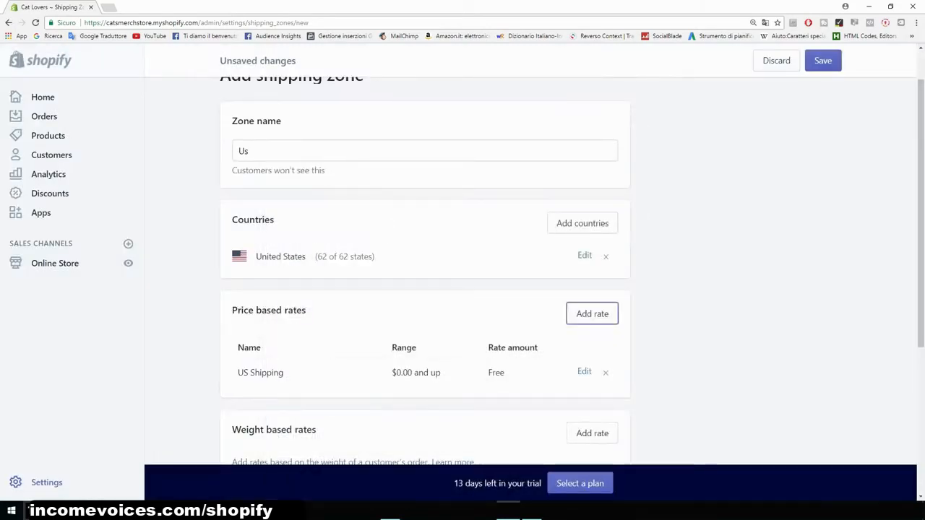
scroll(425, 271, "down", 3)
scroll(425, 271, "up", 1)
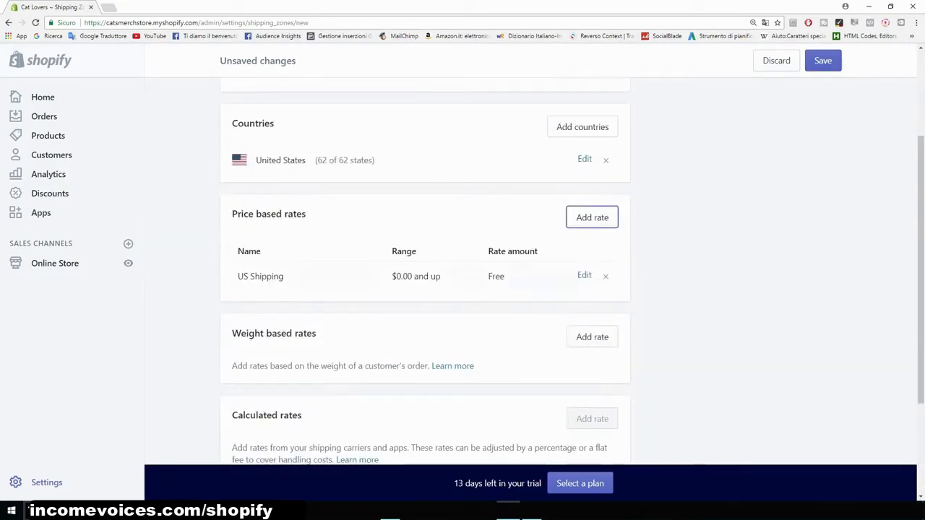
scroll(425, 271, "up", 2)
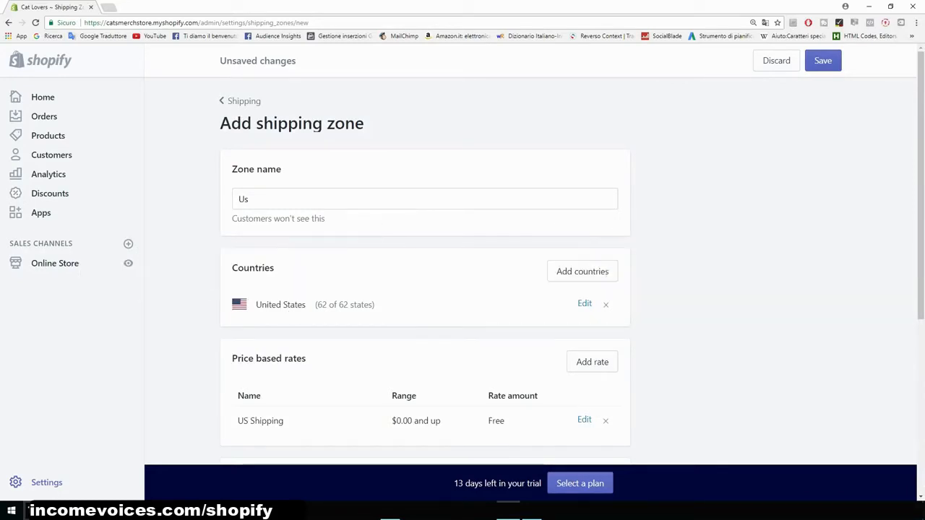
left_click_drag(232, 169, 219, 123)
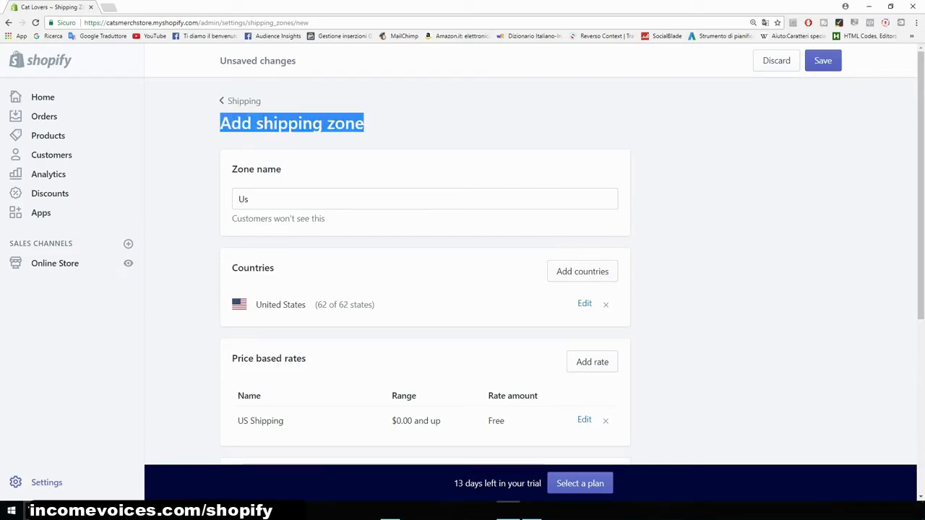
- Open the copied AliExpress product link in a new tab, examine the bracelet's regular and discount prices, and return to the store
key("ctrl+t")
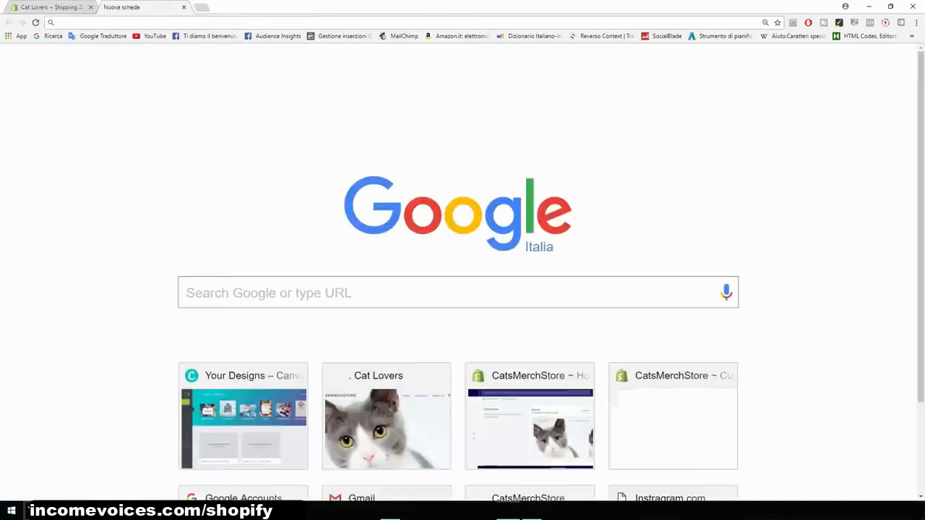
key("ctrl+v")
key("Return")
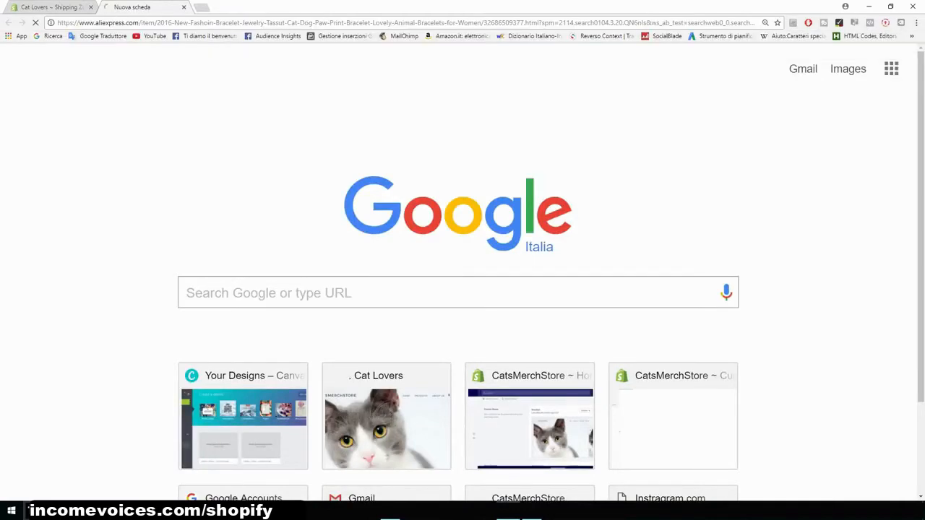
scroll(462, 289, "down", 3)
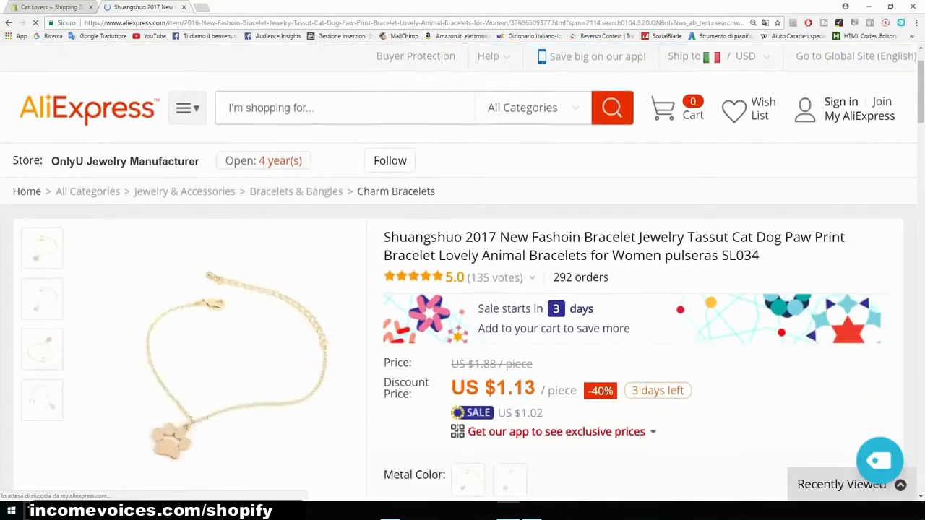
left_click_drag(385, 223, 536, 217)
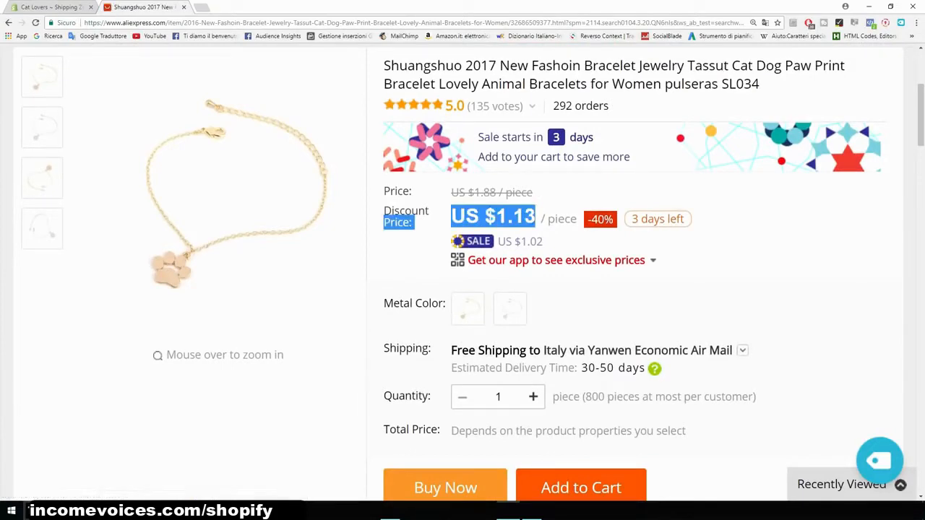
left_click(538, 219)
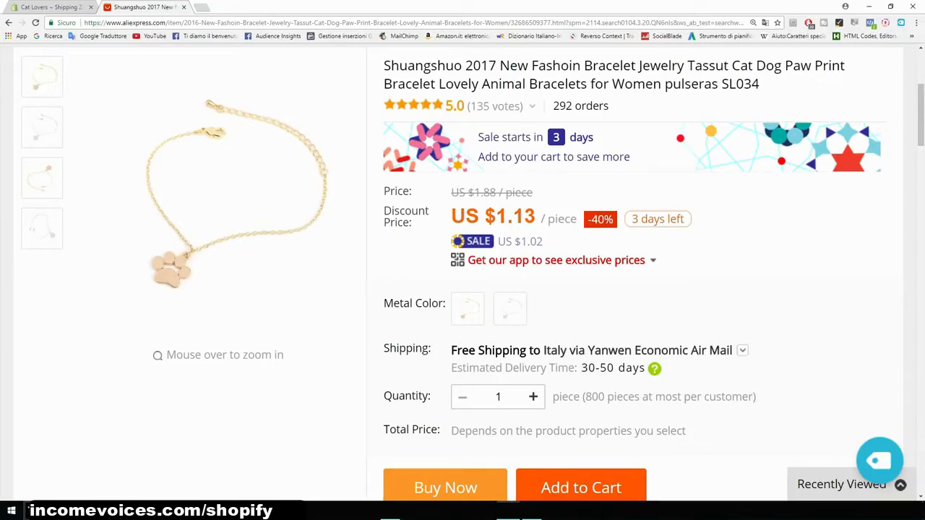
left_click_drag(533, 192, 451, 192)
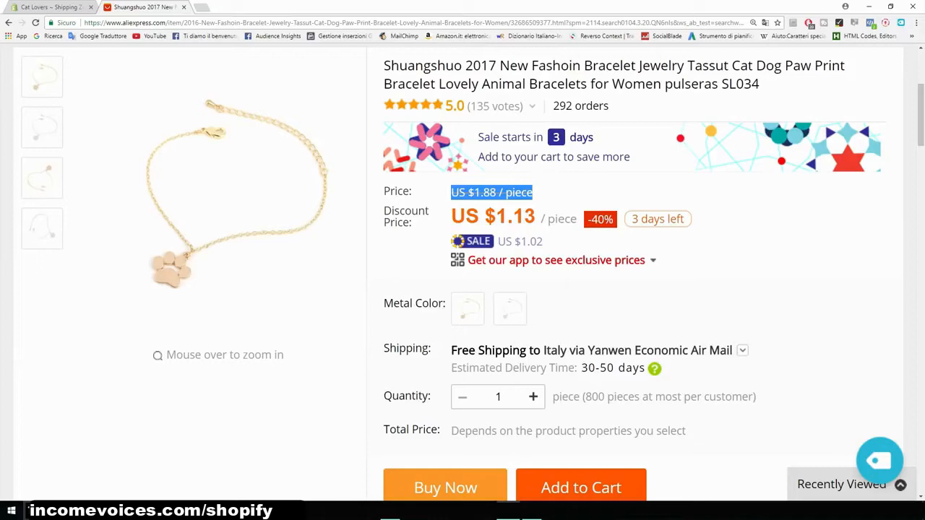
left_click(533, 193)
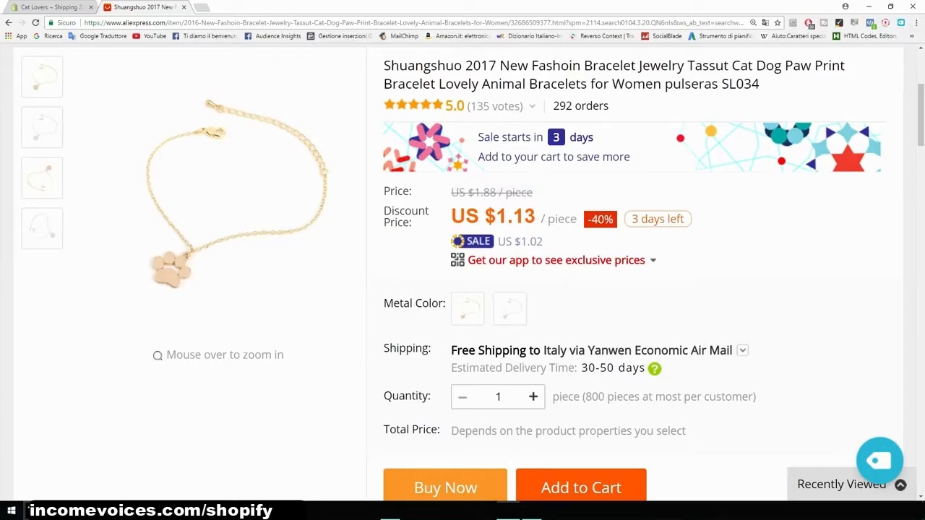
left_click(51, 7)
scroll(425, 289, "down", 3)
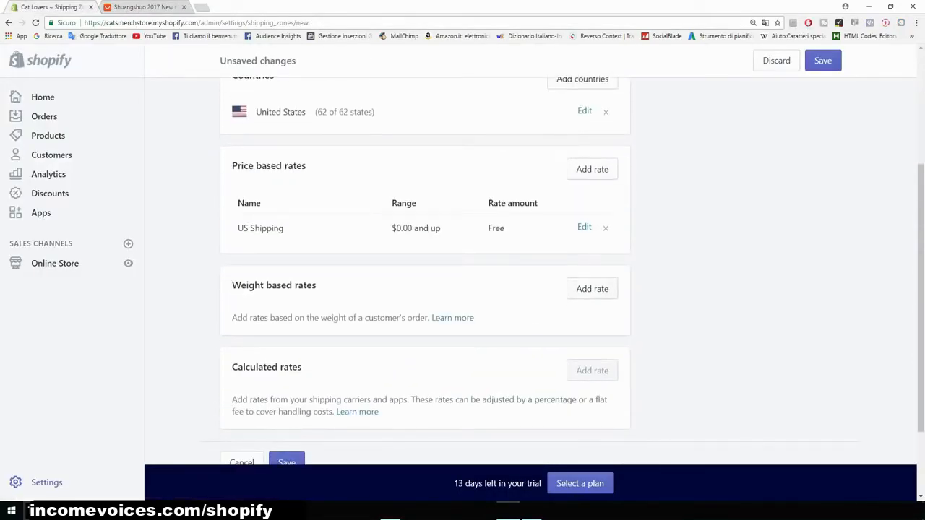
left_click(592, 288)
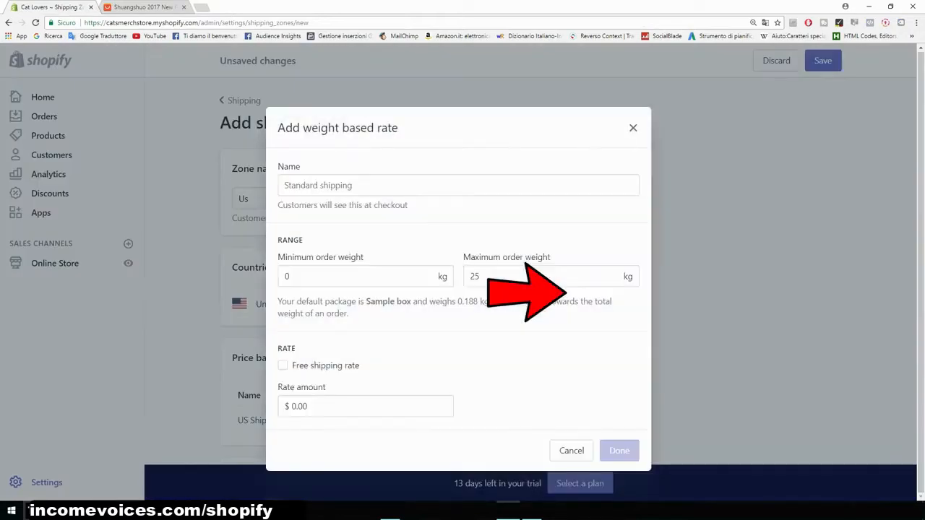
left_click(352, 276)
left_click_drag(353, 277, 280, 277)
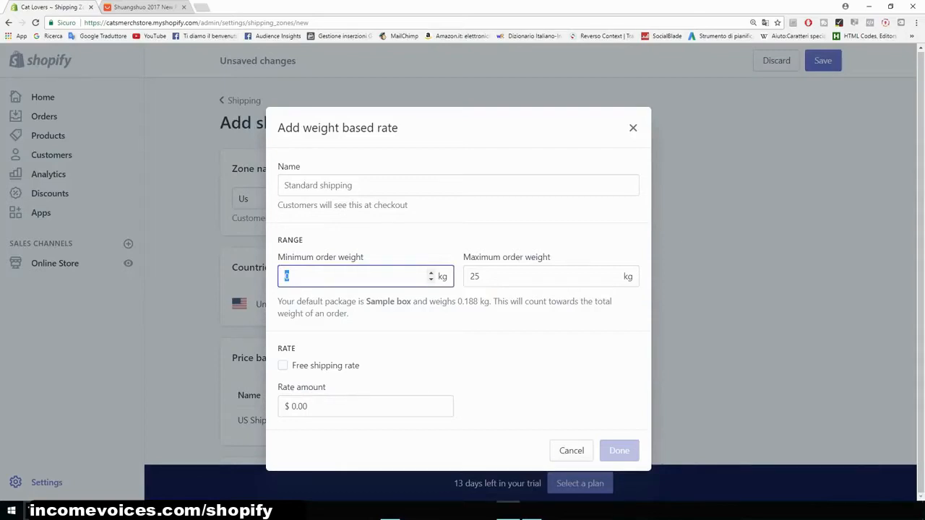
type("1")
key("Tab")
type("1")
left_click(318, 227)
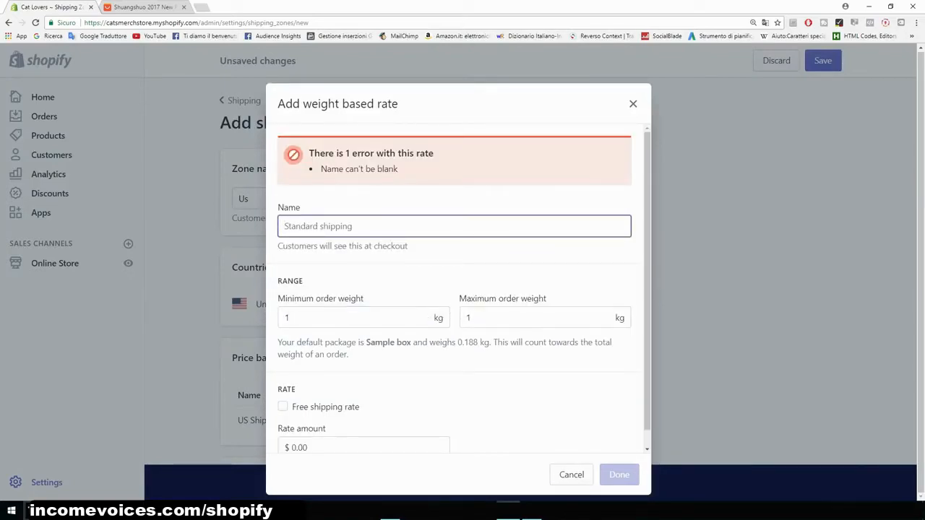
type("Free plus shipping")
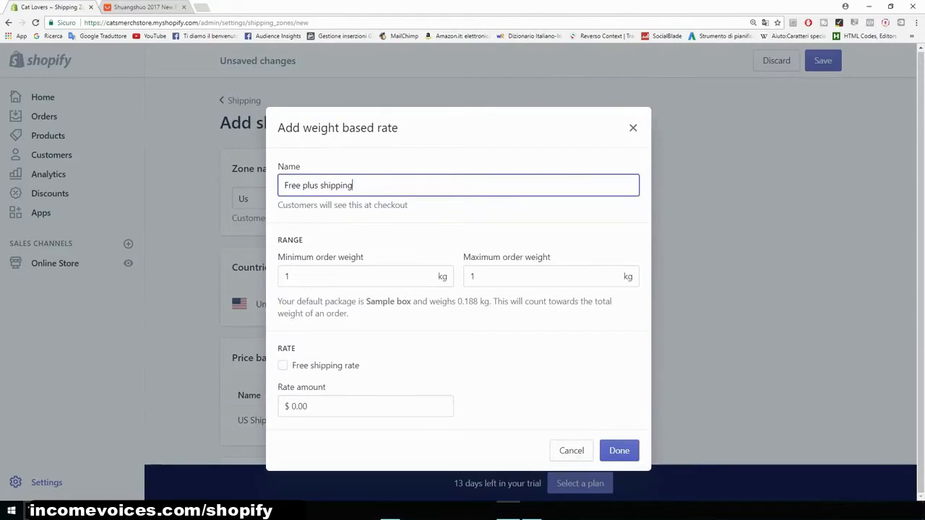
left_click(292, 406)
key("Delete")
type("5")
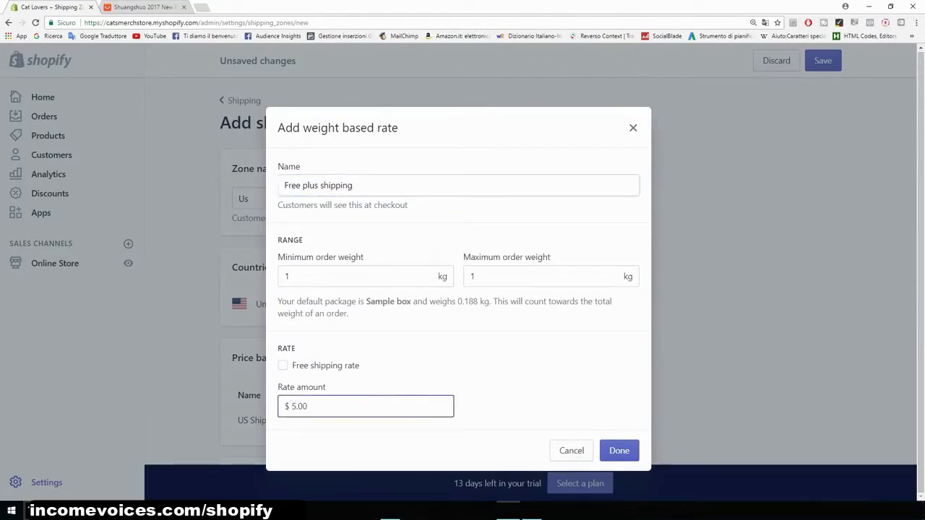
left_click(520, 397)
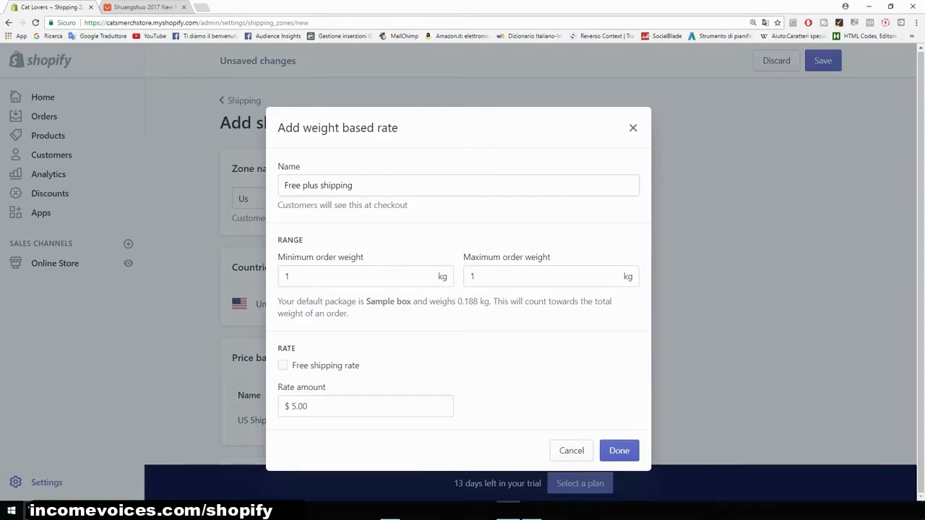
key("Escape")
scroll(463, 274, "up", 1)
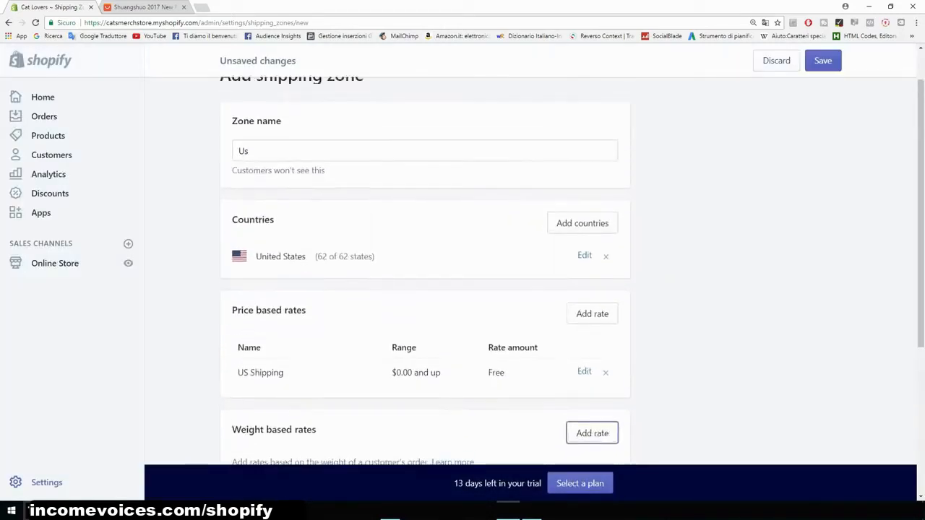
scroll(462, 275, "up", 1)
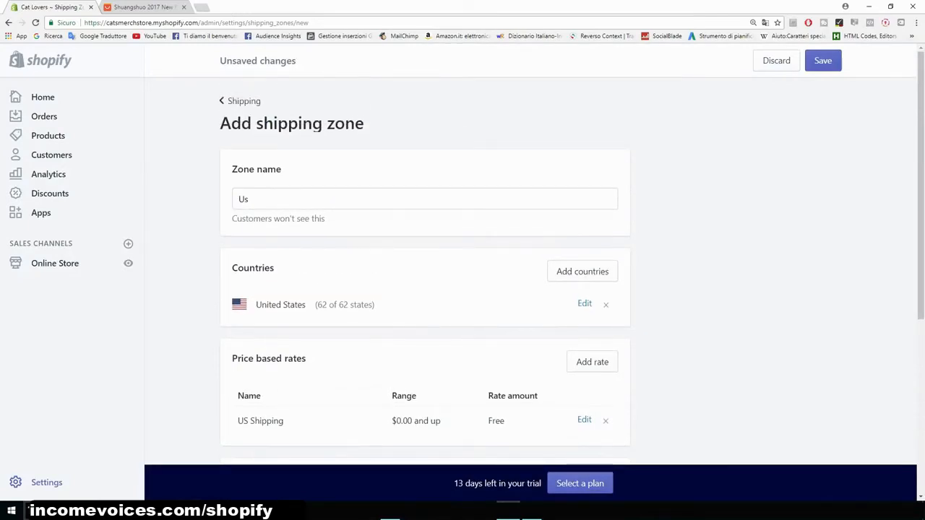
- Save the new Us shipping zone, staying on the page instead of leaving
left_click(244, 101)
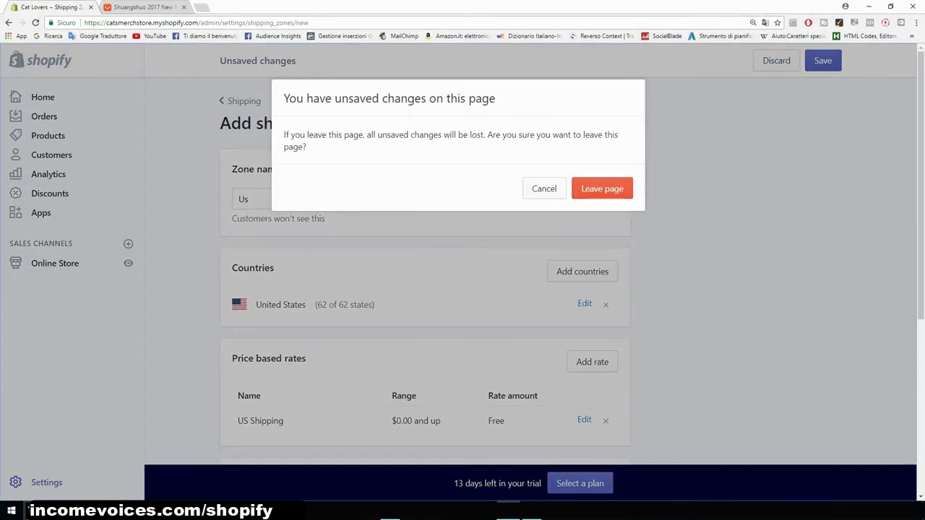
left_click(544, 189)
left_click(823, 61)
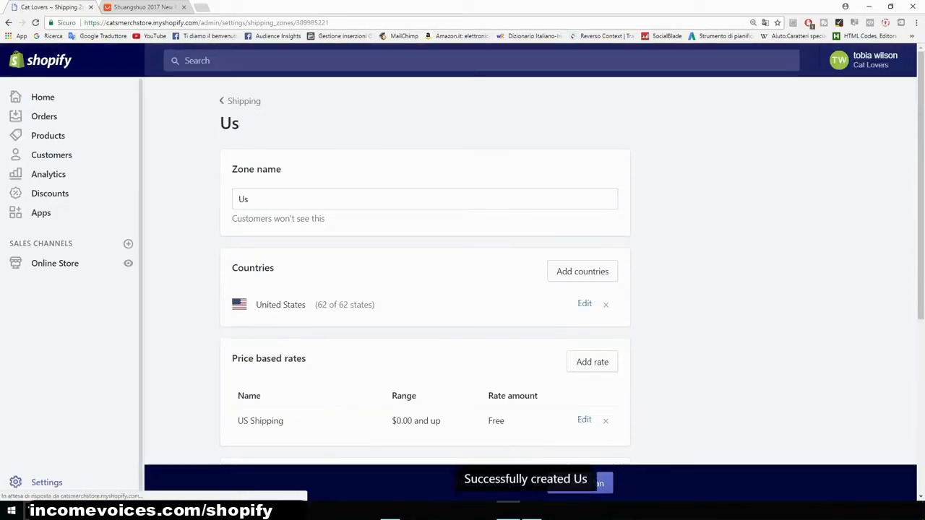
- Review the customer and staff notification settings in the store's Notifications page
left_click(45, 482)
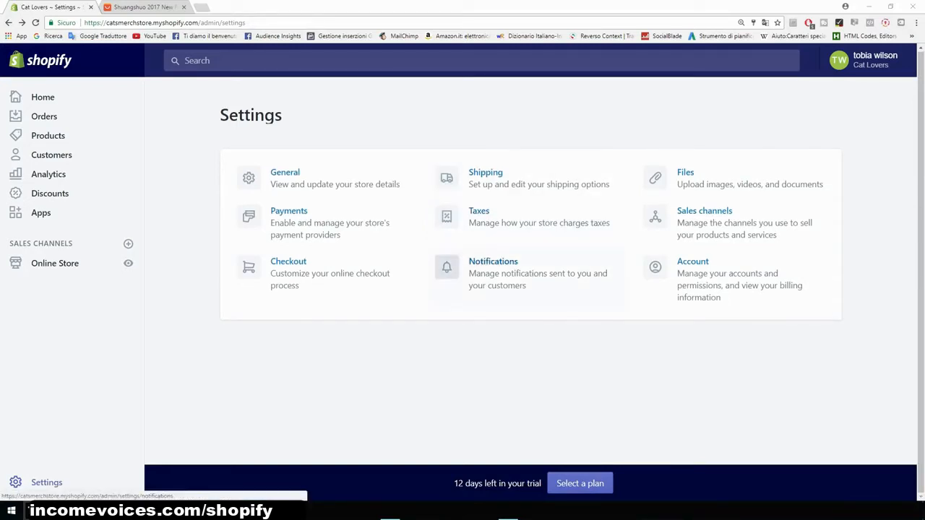
left_click(493, 266)
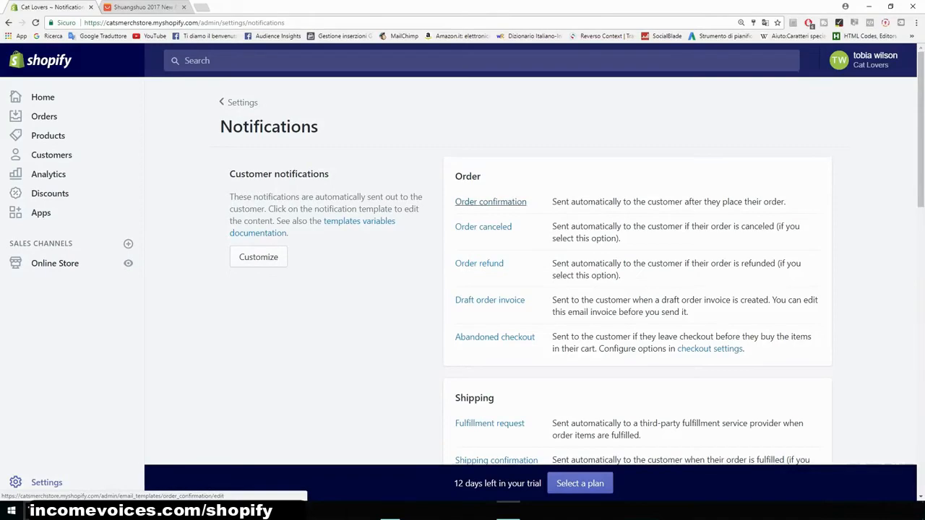
scroll(490, 202, "down", 1)
scroll(490, 270, "down", 10)
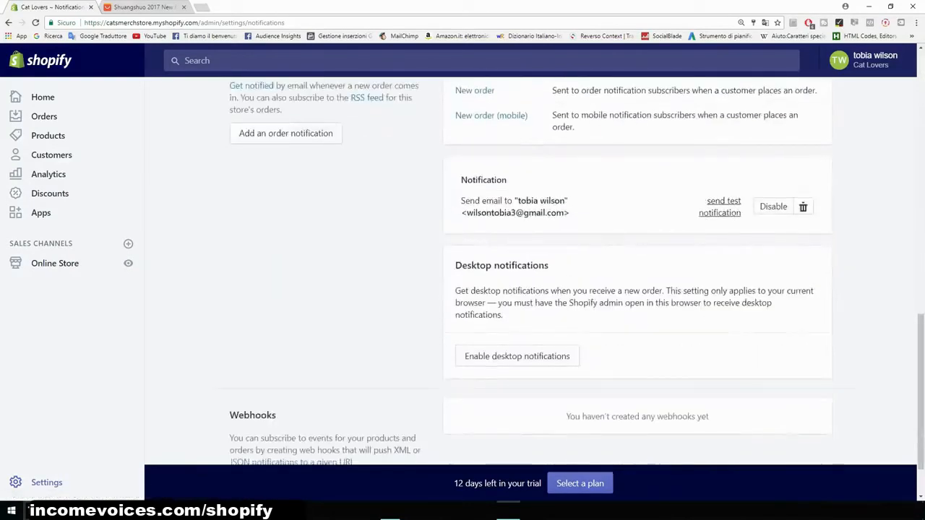
scroll(534, 274, "down", 1)
left_click_drag(549, 198, 455, 198)
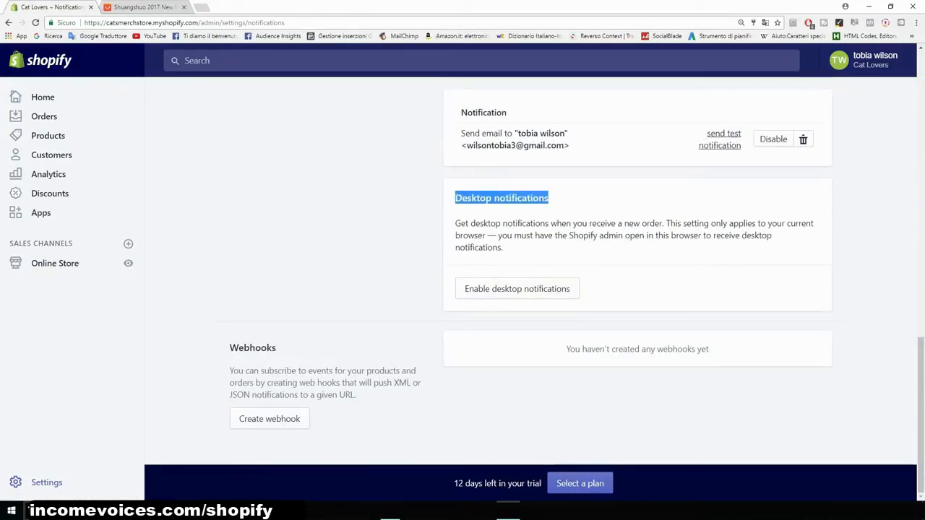
left_click(440, 205)
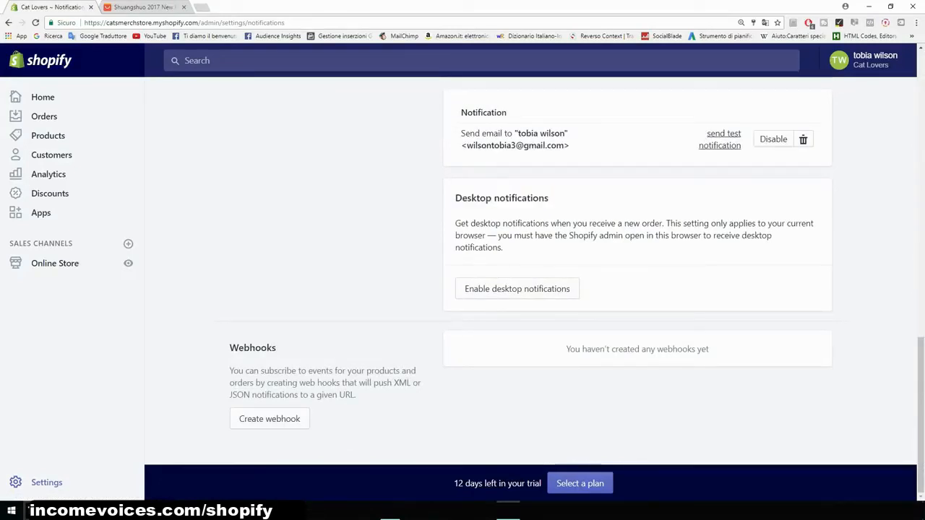
scroll(534, 275, "up", 10)
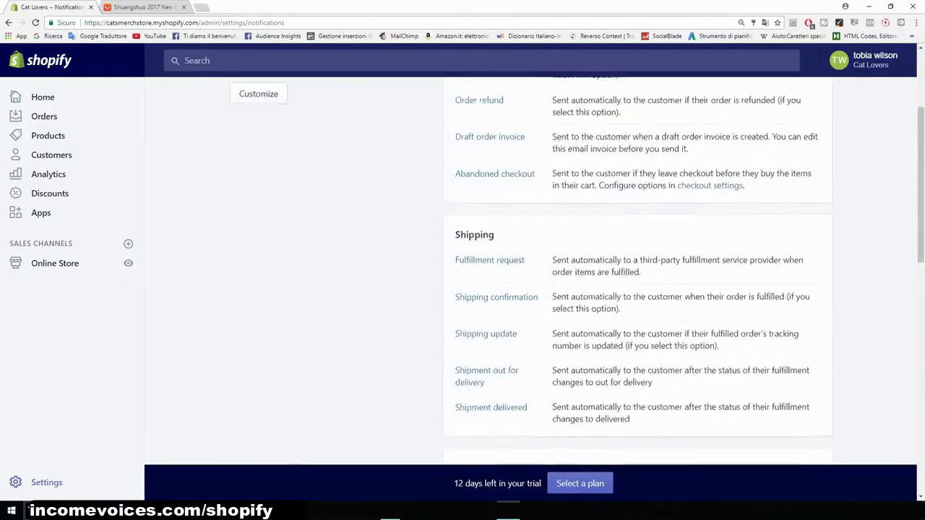
scroll(535, 275, "up", 3)
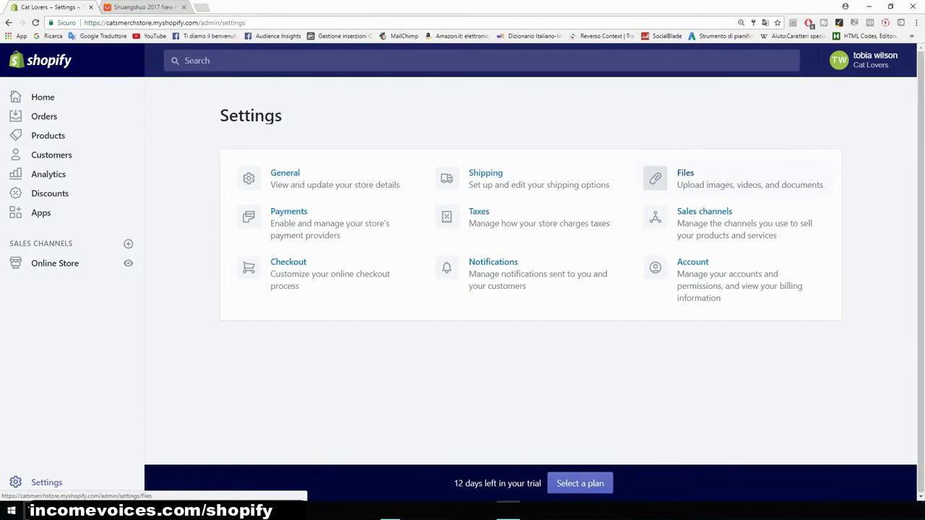
- Review the installed sales channels and the account and permissions settings
left_click(655, 217)
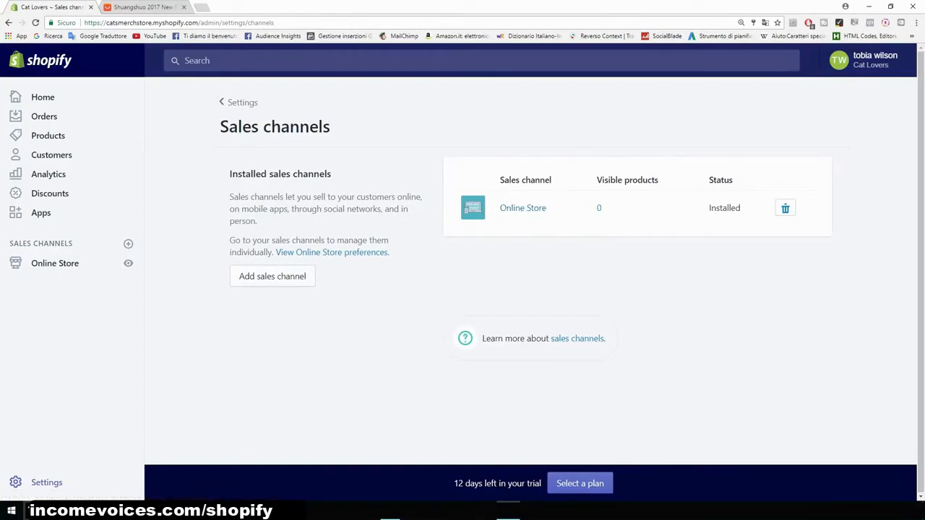
left_click(9, 23)
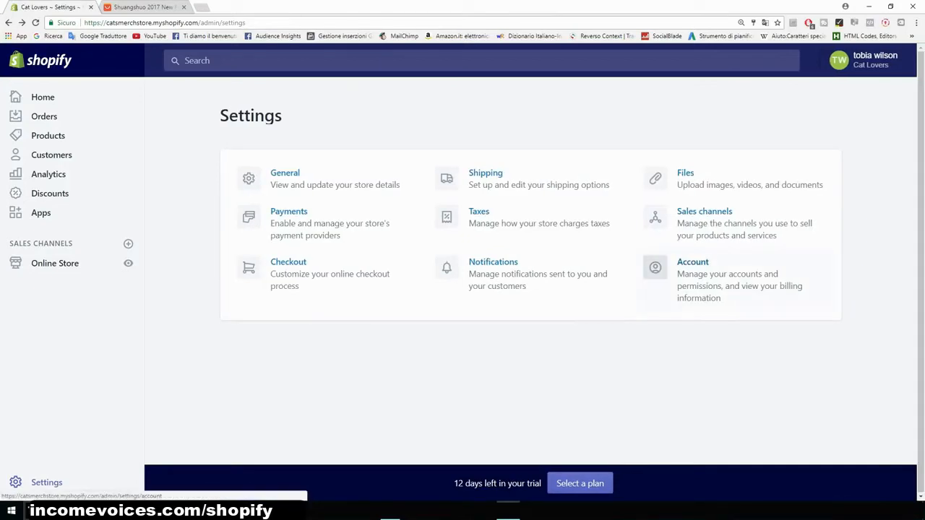
left_click(693, 263)
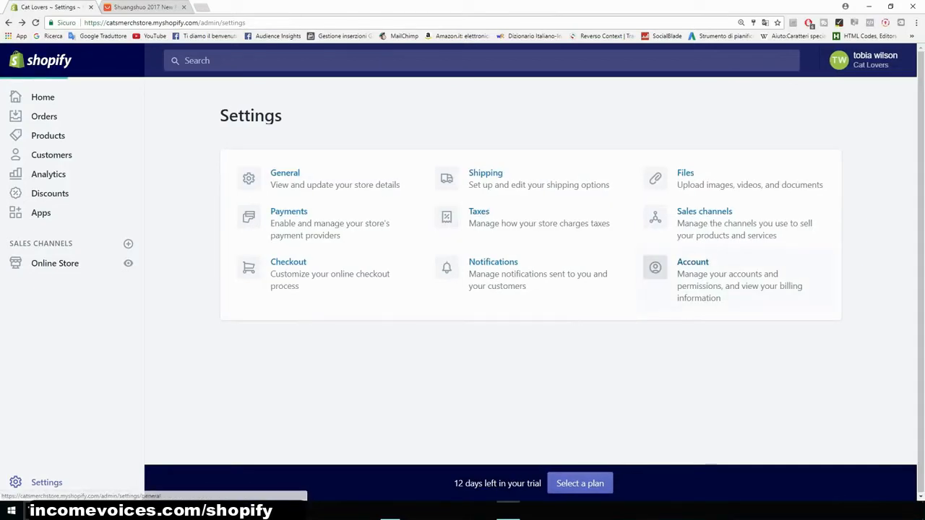
scroll(505, 289, "down", 3)
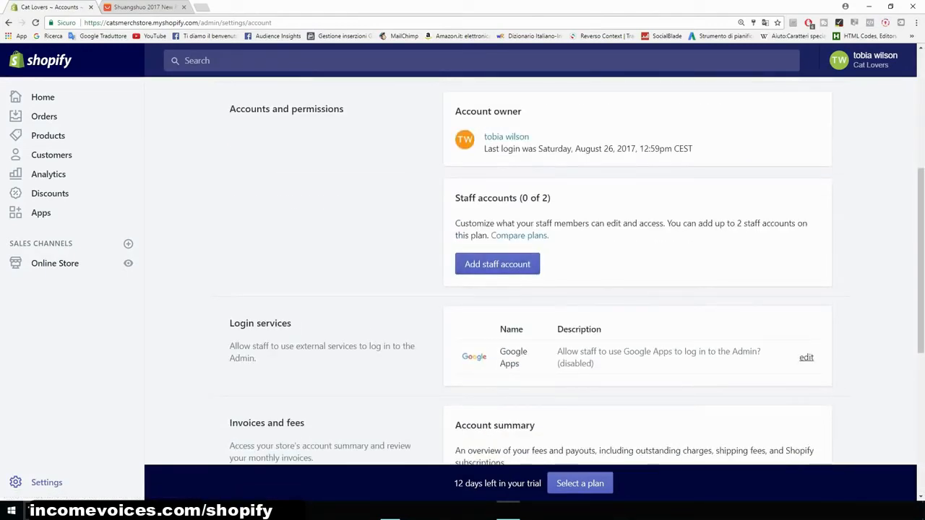
left_click_drag(692, 148, 484, 148)
left_click(484, 148)
left_click(9, 22)
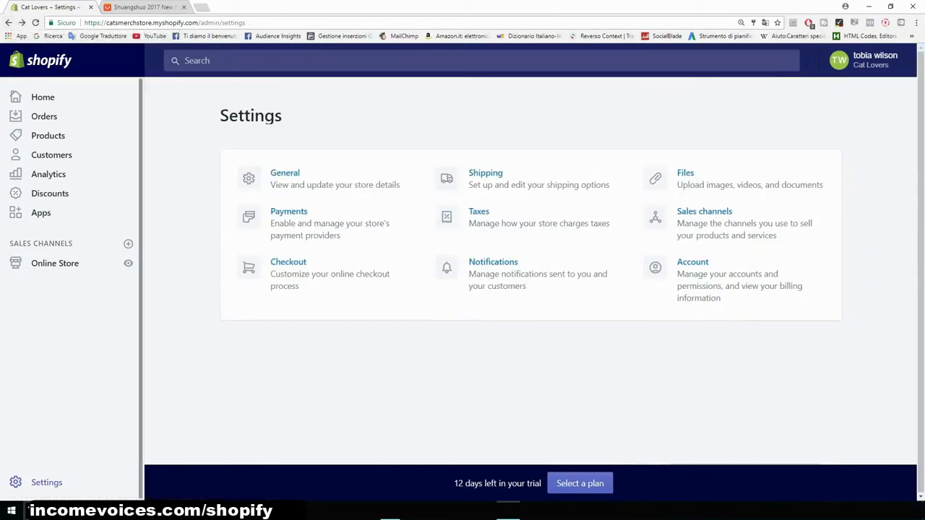
left_click_drag(283, 116, 219, 117)
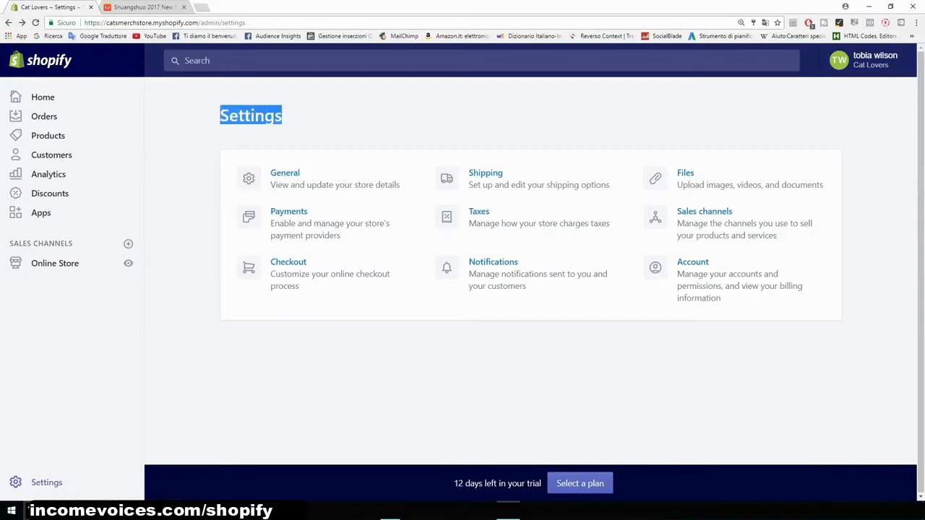
left_click(220, 116)
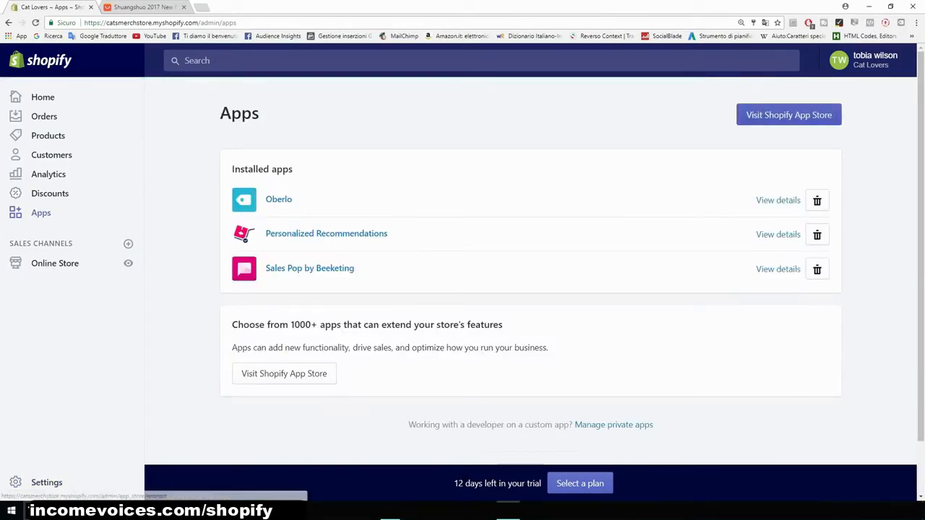
- Open the Shopify App Store, search for MailChimp for Shopify and start installing it
left_click(788, 115)
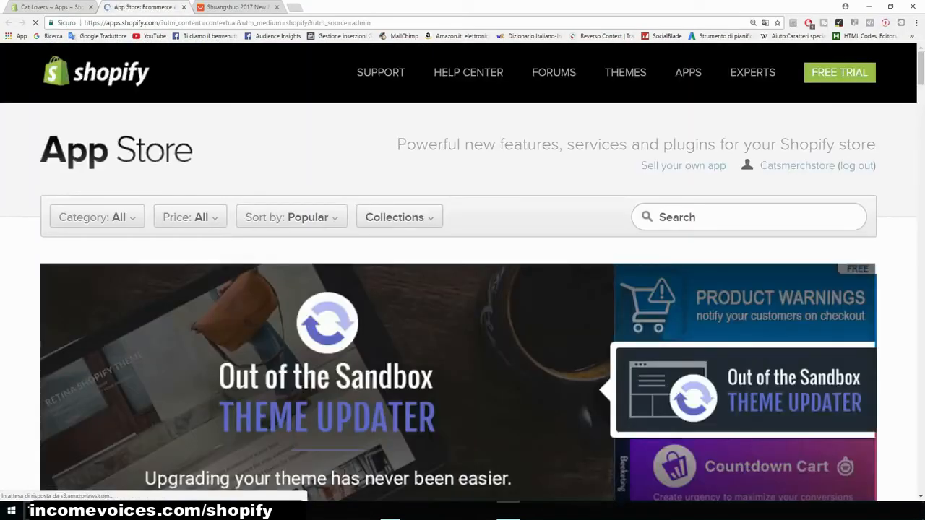
type("mailchimp")
key("Down")
key("Down")
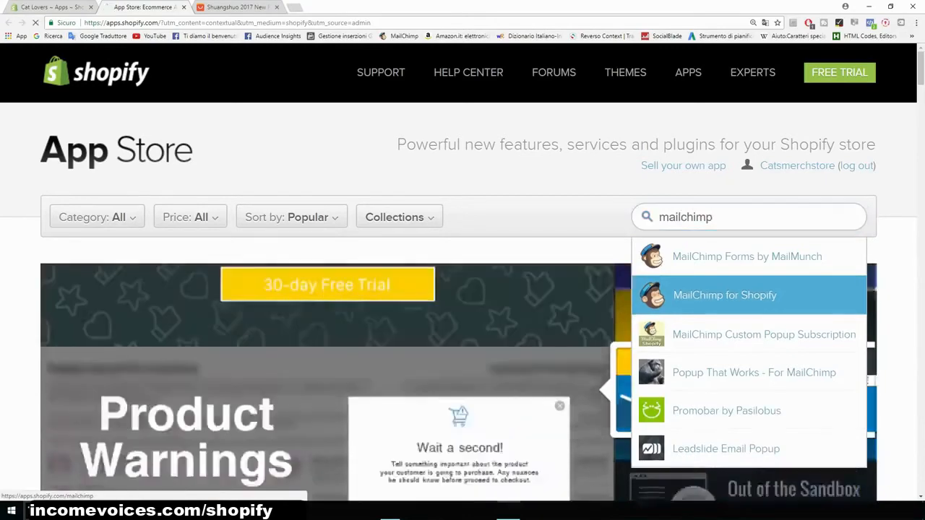
key("Return")
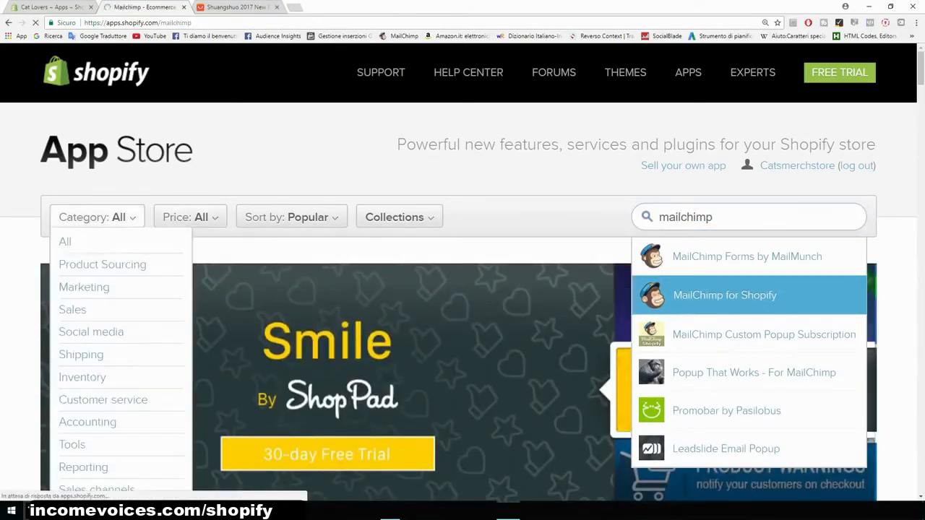
scroll(462, 304, "down", 1)
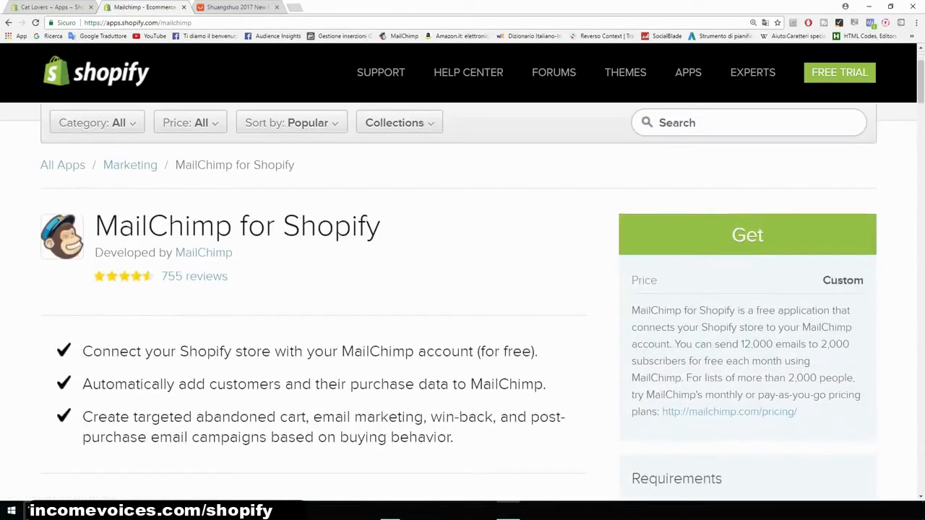
left_click(747, 234)
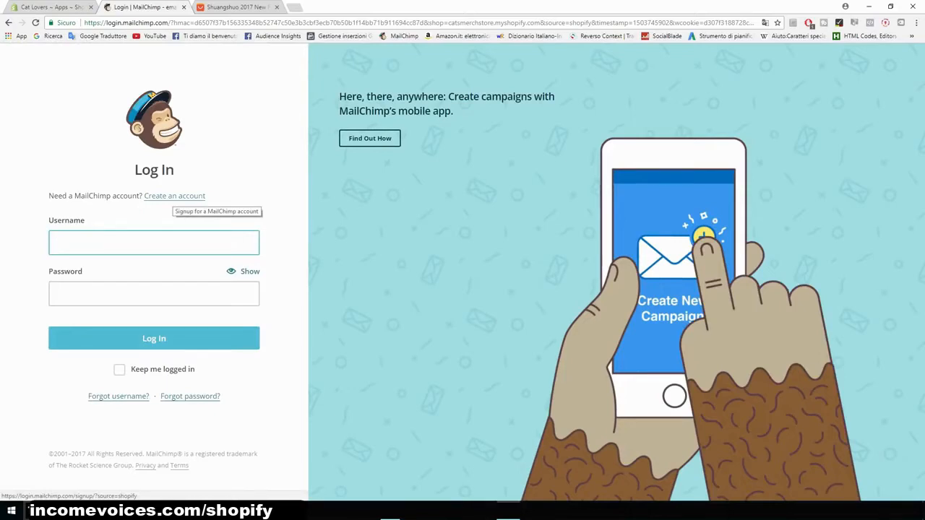
- Start creating a MailChimp account, entering the e-mail address, username Cat Lovers and the account password
left_click(174, 195)
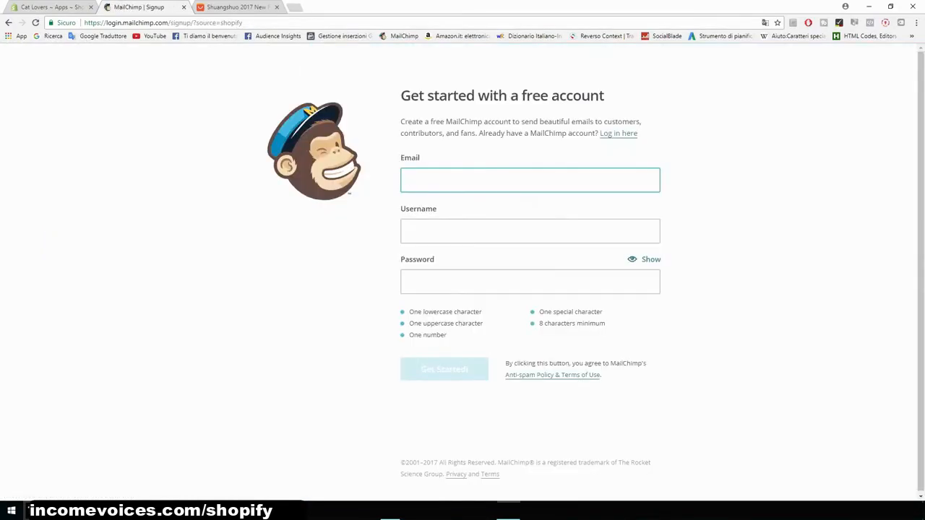
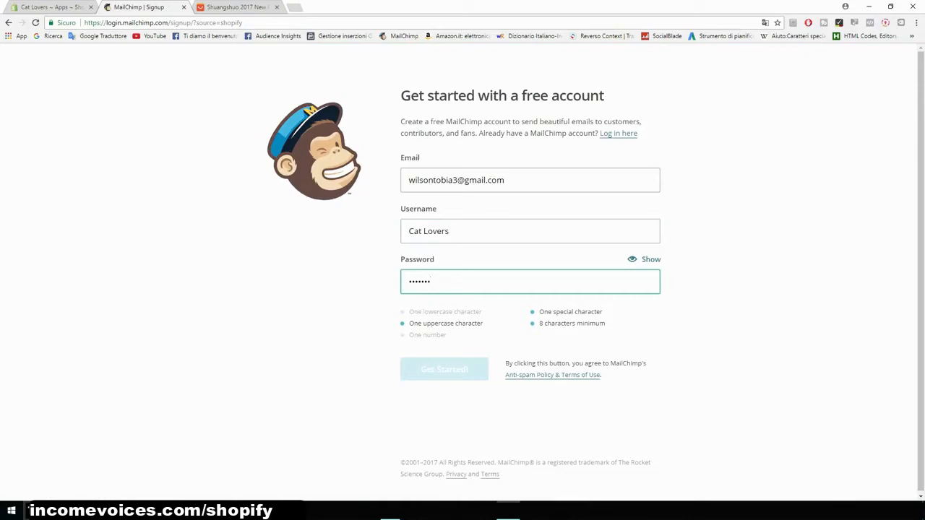
type("•••••••••")
key("Return")
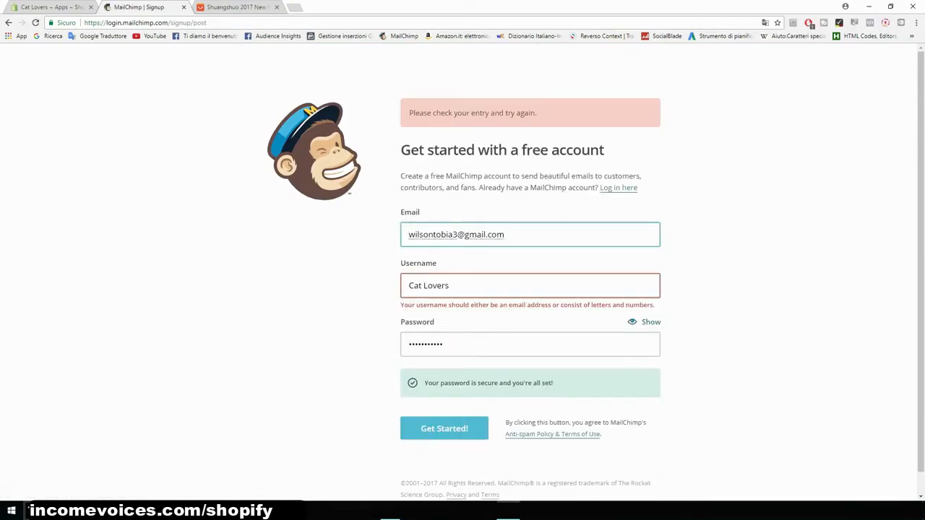
- Replace the username with the account e-mail address and submit the signup
left_click(451, 285)
triple_click(457, 234)
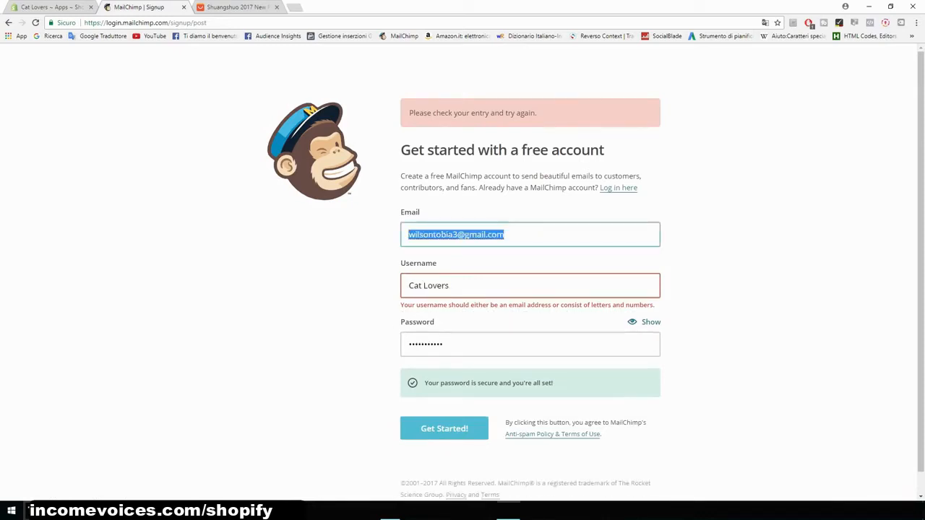
key("ctrl+c")
triple_click(429, 285)
key("ctrl+v")
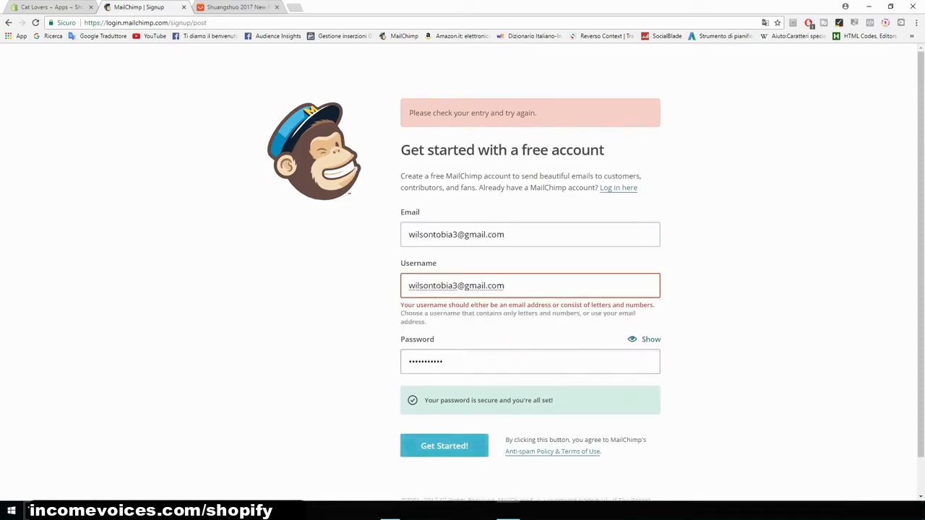
key("Return")
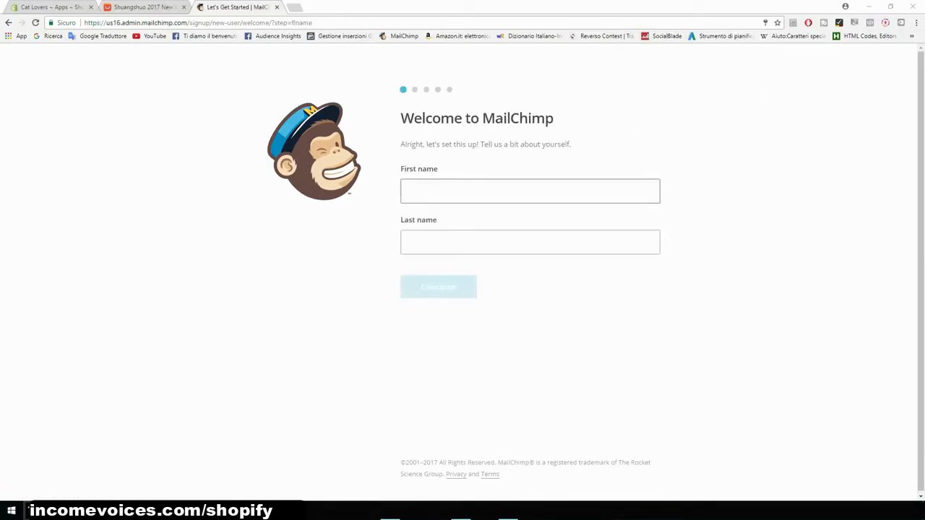
- Enter the owner's first and last name in the MailChimp welcome form
left_click(530, 192)
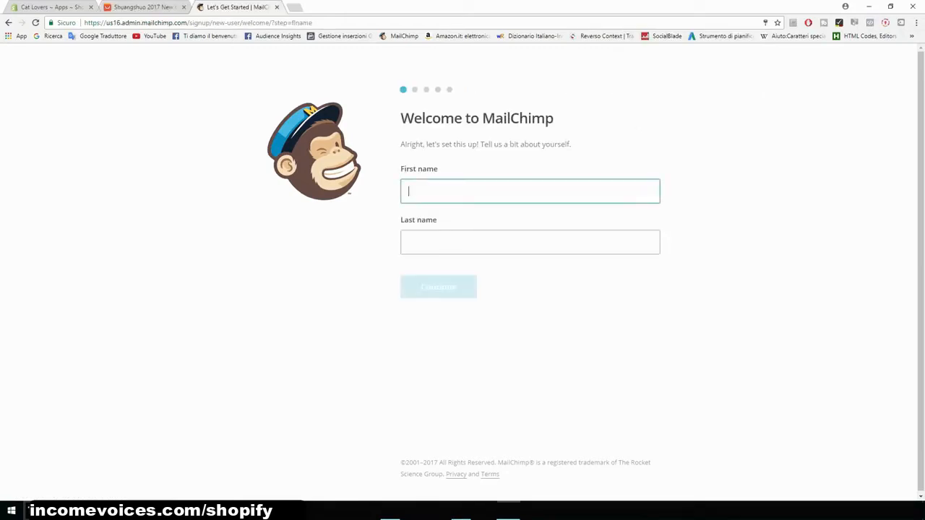
key("Tab")
key("Return")
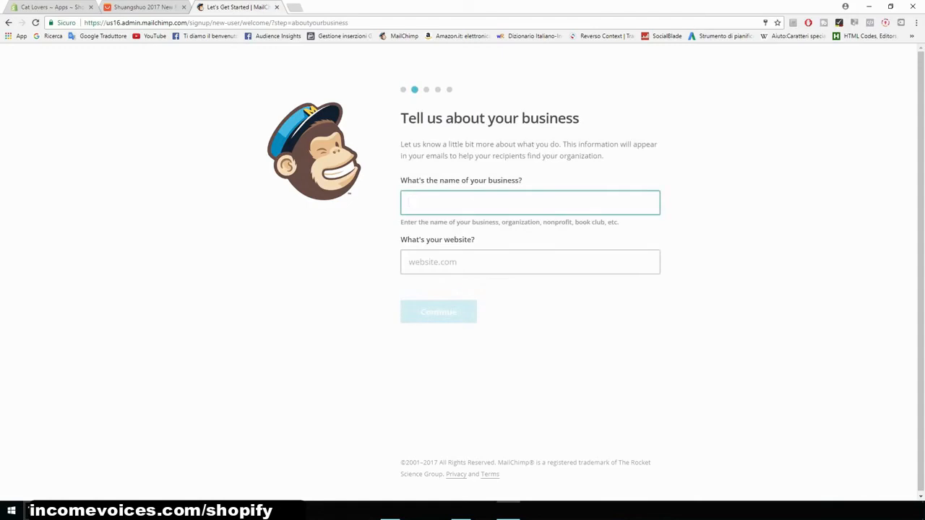
- Enter Cat Lovers as the business name and the store's catsmerchstore.myshopify.com address as the website
type("Cat Lovers")
key("Tab")
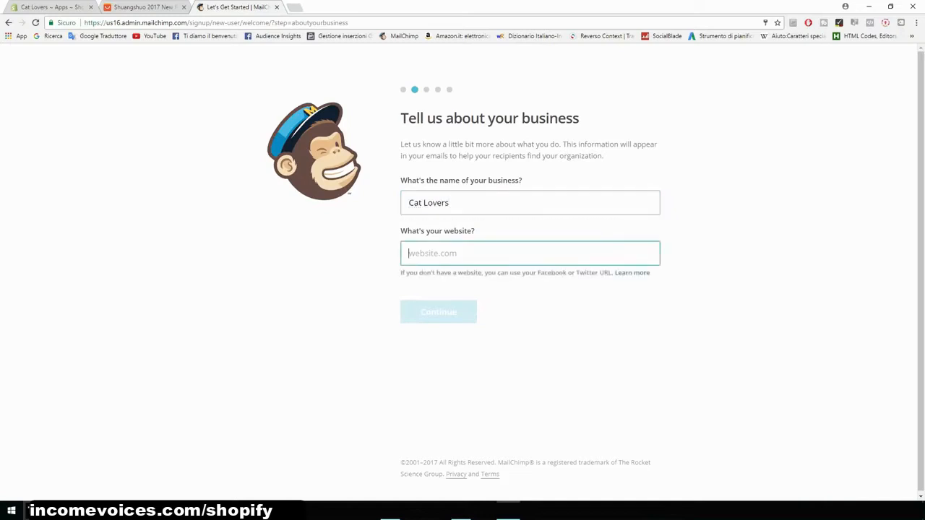
left_click(50, 7)
left_click_drag(107, 22, 199, 22)
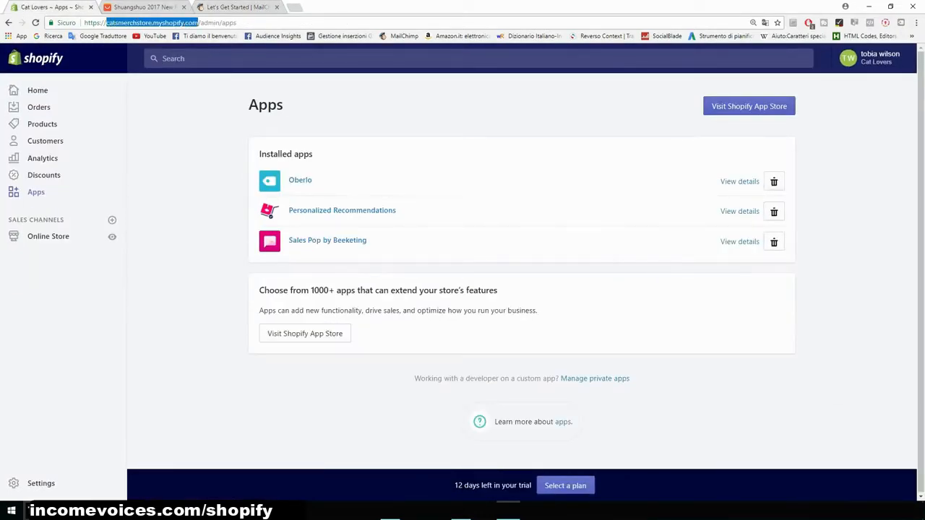
left_click(237, 7)
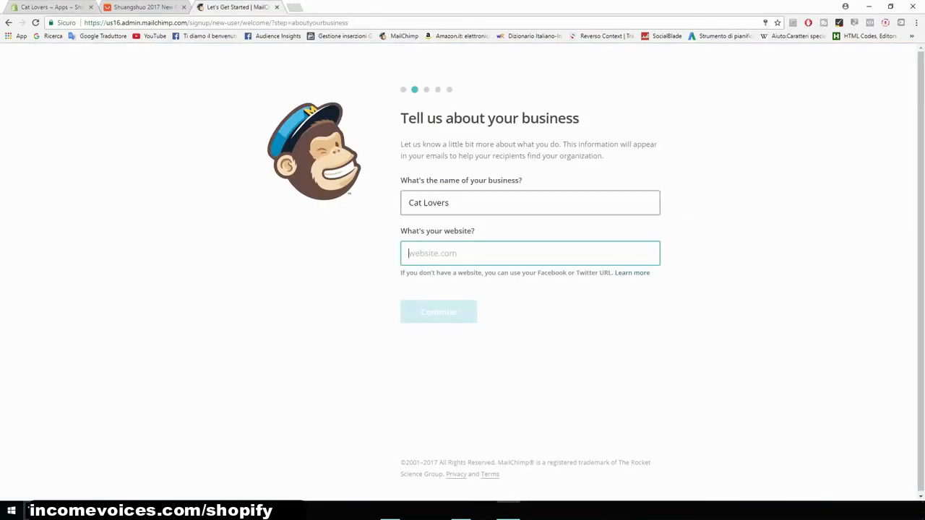
key("ctrl+v")
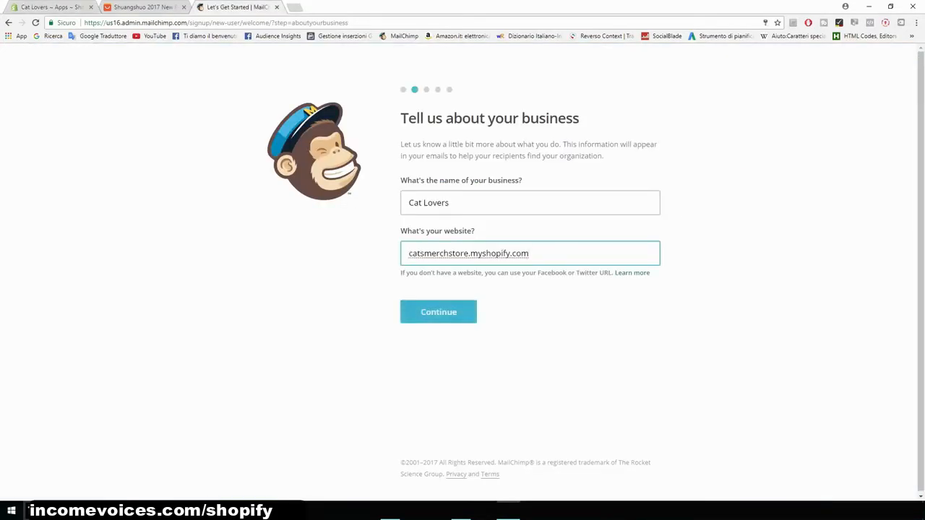
key("Return")
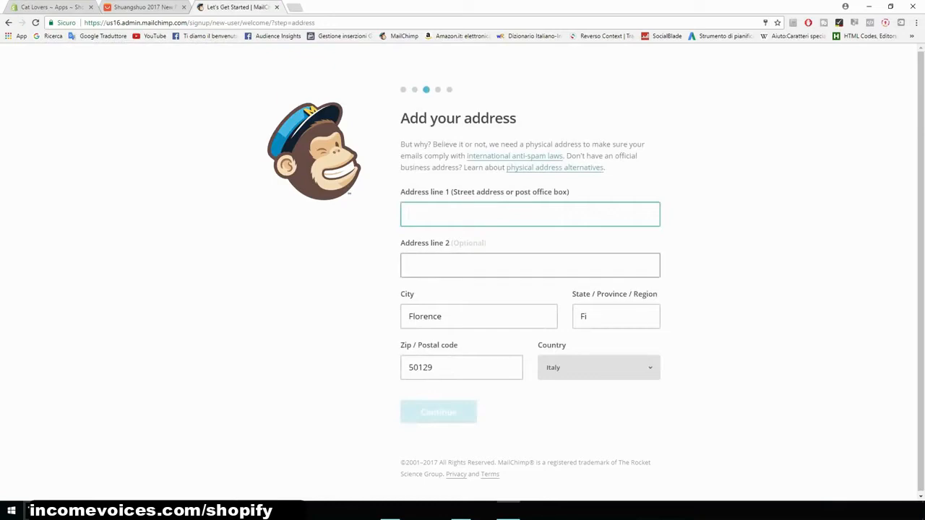
- Enter the street address in address line 1, correct the postal code and continue the signup
type("Matto")
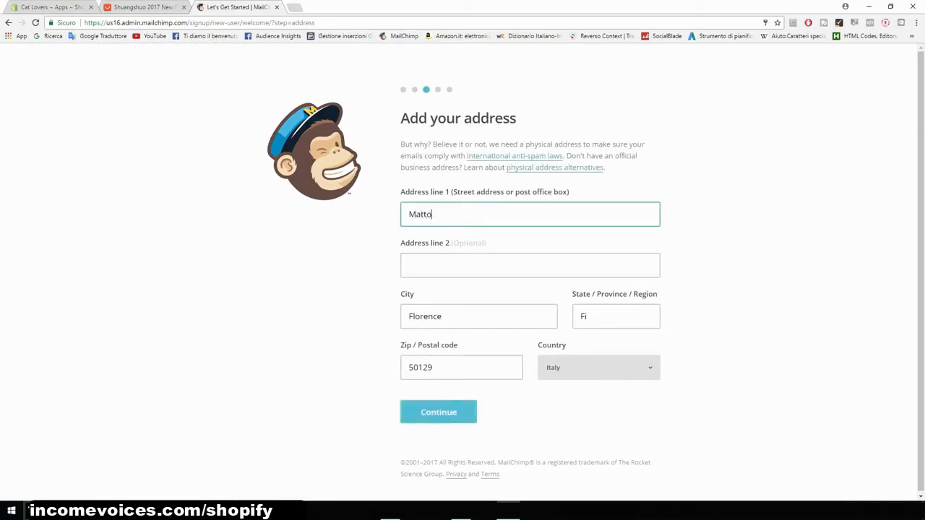
key("BackSpace")
type("eotti Rd")
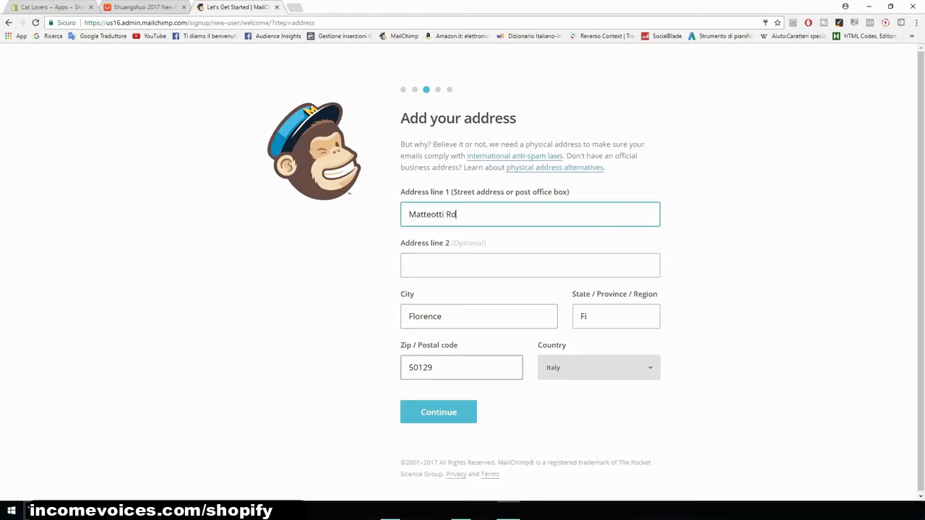
left_click_drag(433, 367, 417, 367)
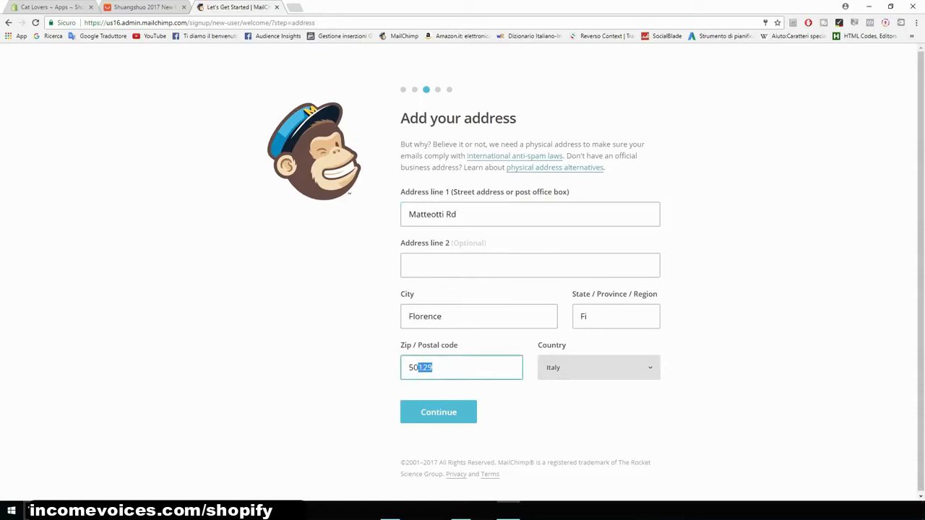
type("052")
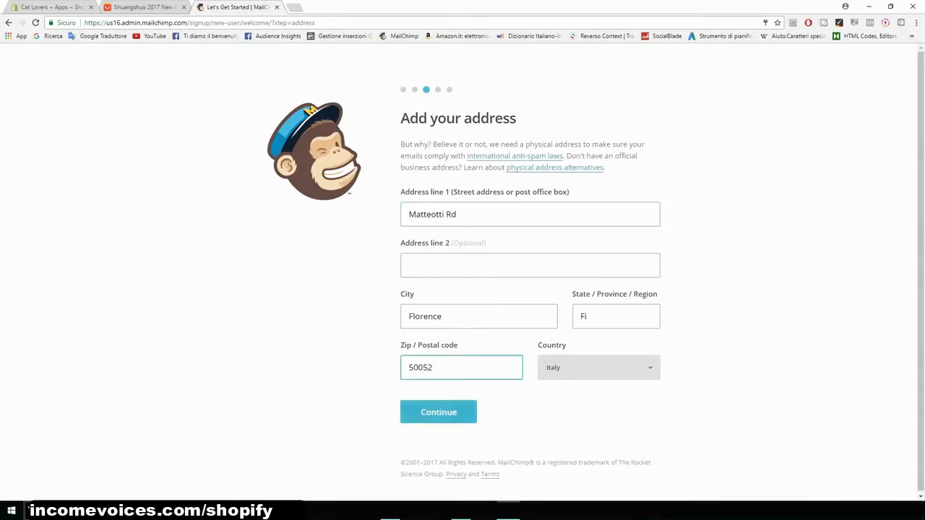
left_click(438, 411)
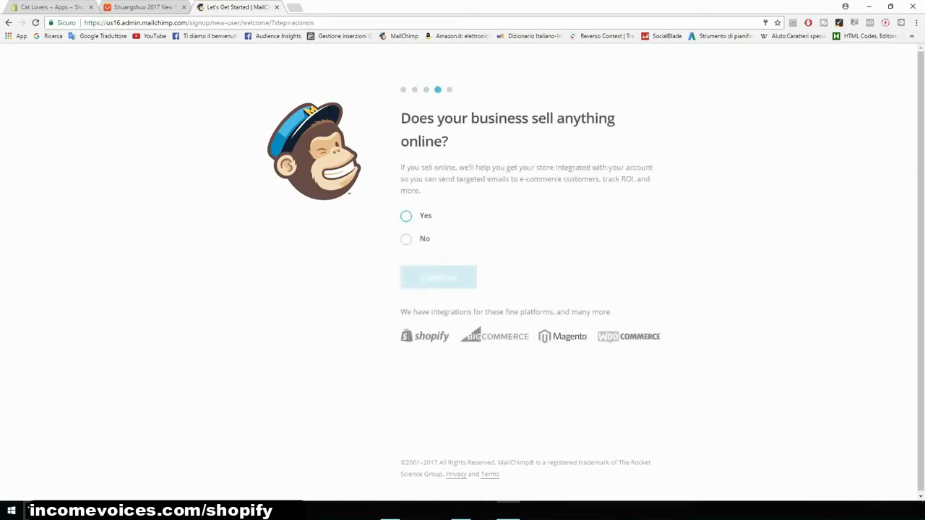
- Answer Yes to selling online and finish the remaining signup steps without connecting social media
left_click_drag(401, 119, 449, 143)
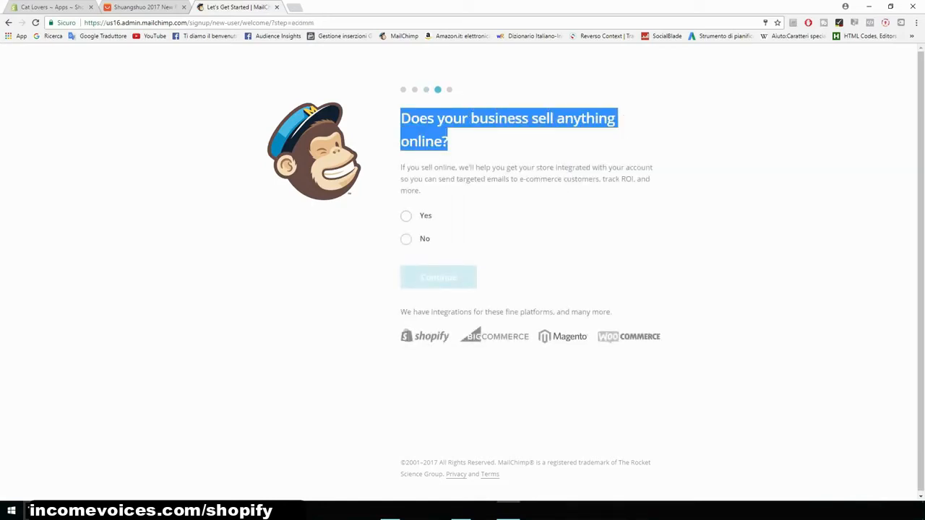
left_click(406, 216)
left_click(414, 277)
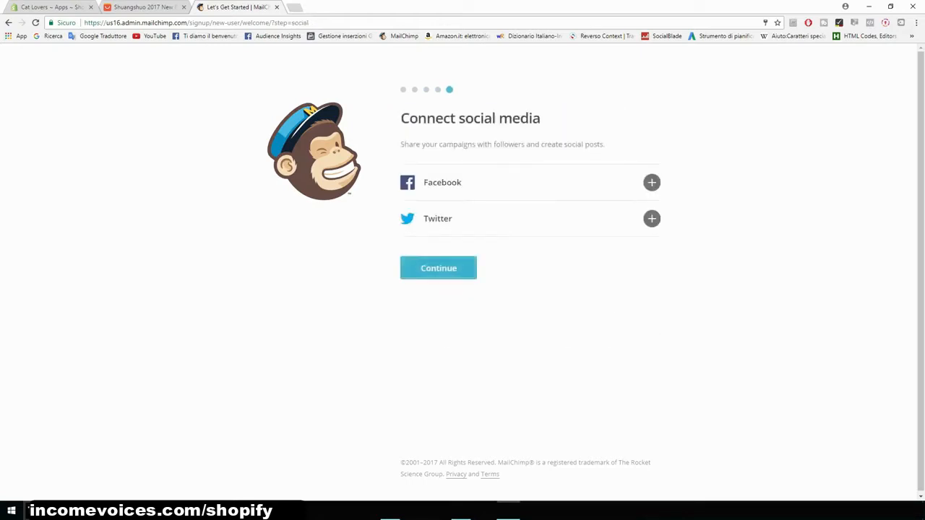
left_click(438, 268)
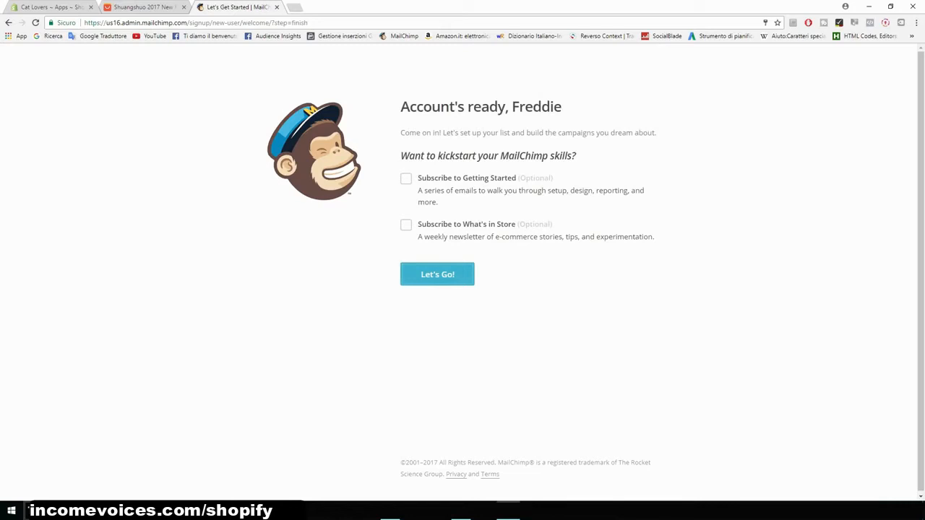
left_click(438, 271)
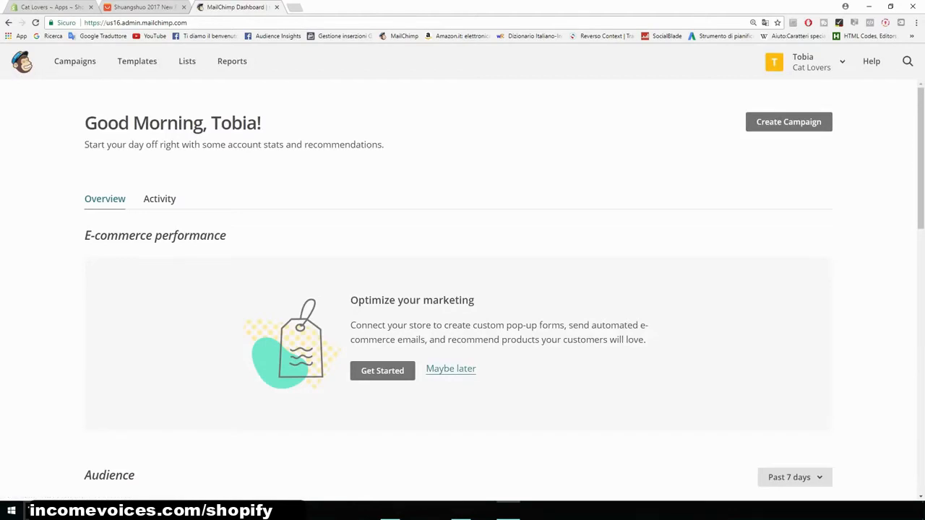
- Review the dashboard and open the Cat Lovers list to see its subscribers
scroll(463, 289, "down", 4)
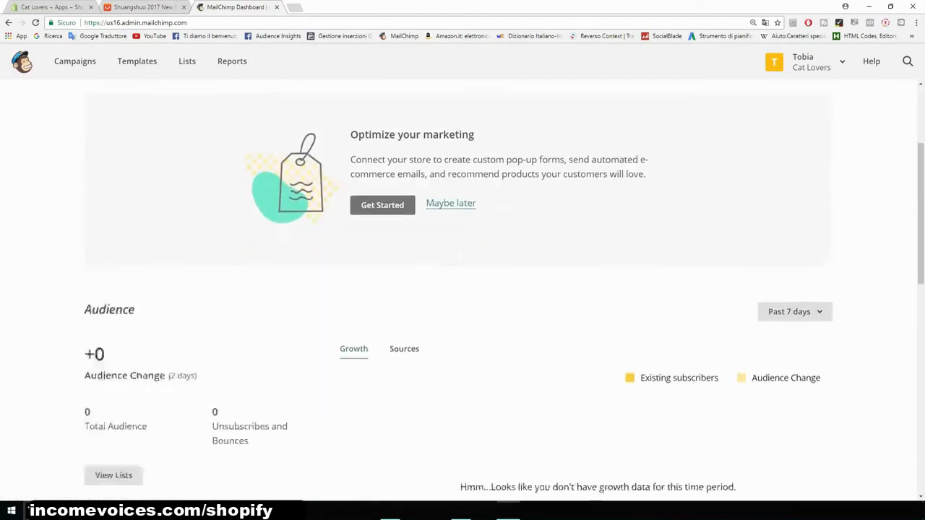
scroll(463, 289, "up", 3)
scroll(463, 289, "up", 1)
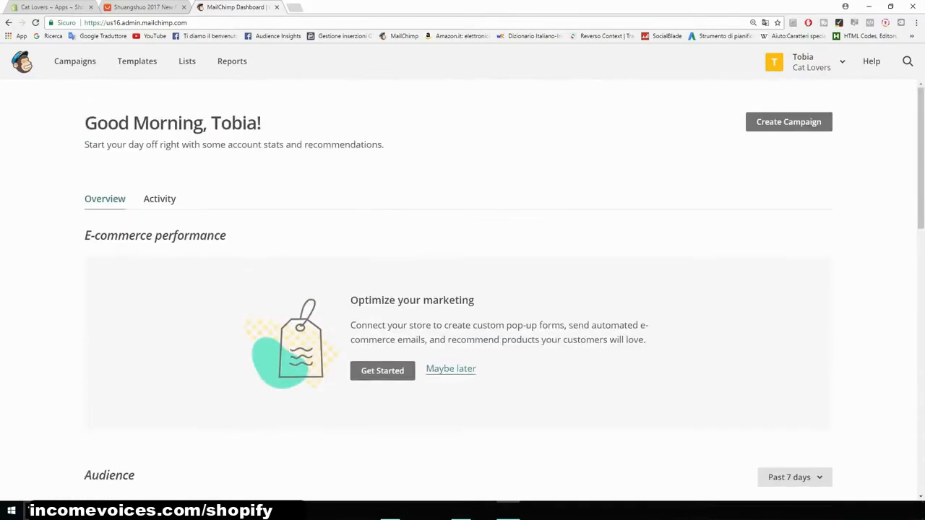
left_click(187, 62)
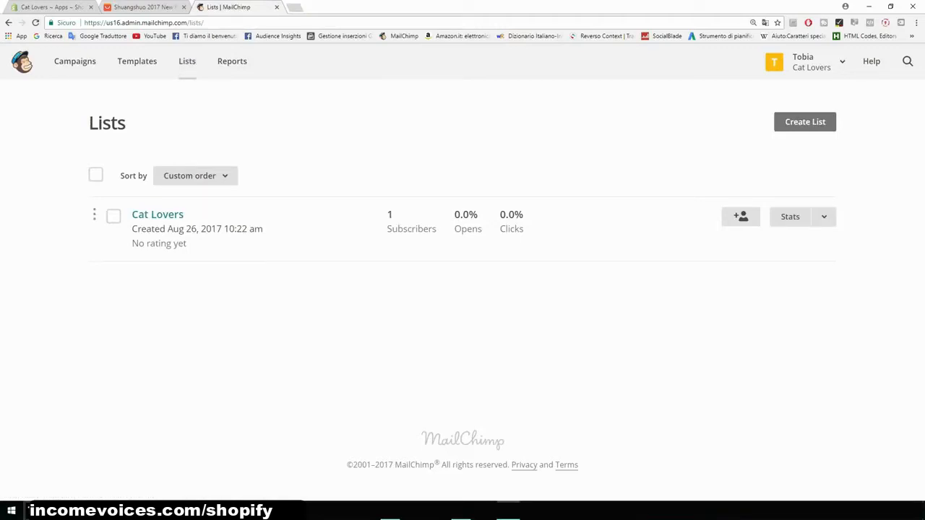
left_click(158, 215)
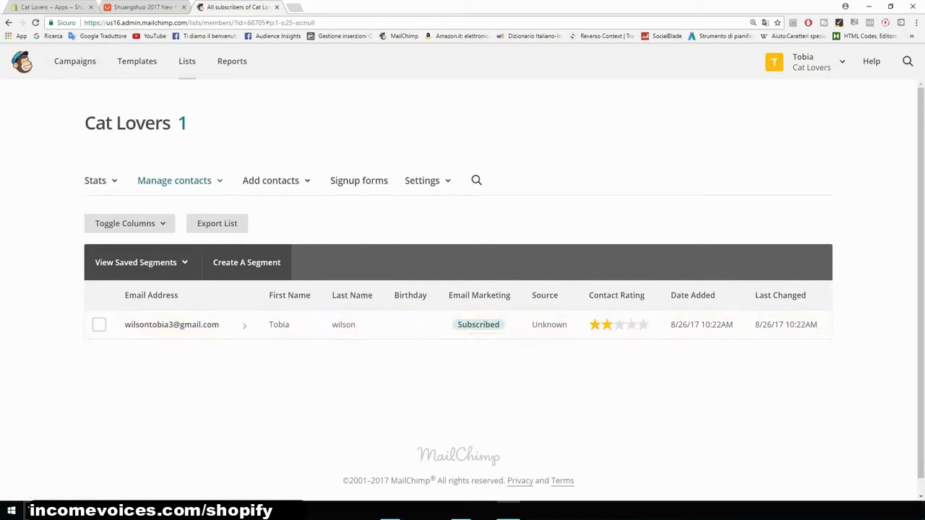
- Create a new regular email campaign named Product
left_click(74, 62)
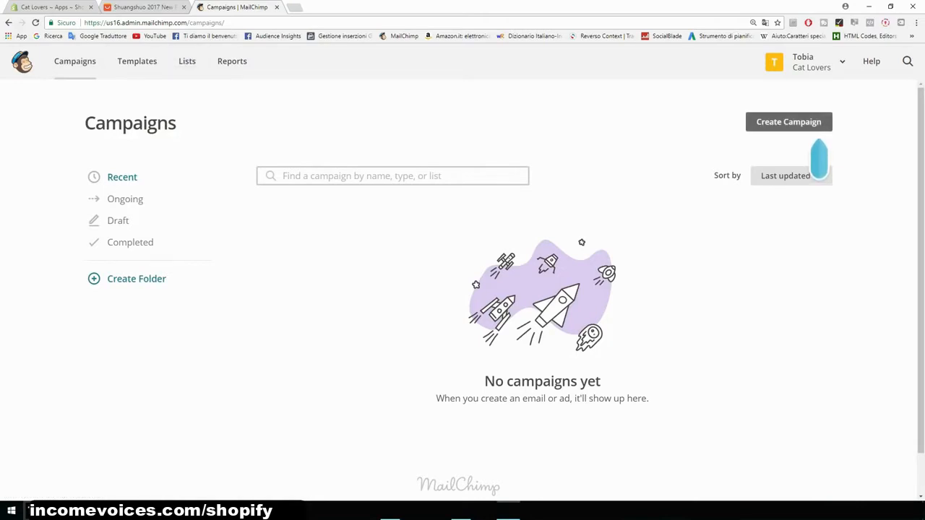
left_click(788, 121)
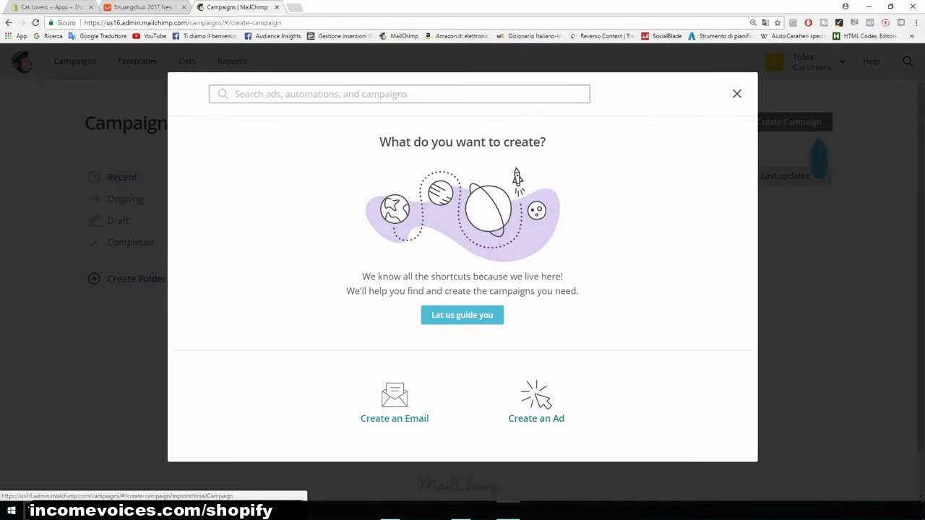
left_click(394, 403)
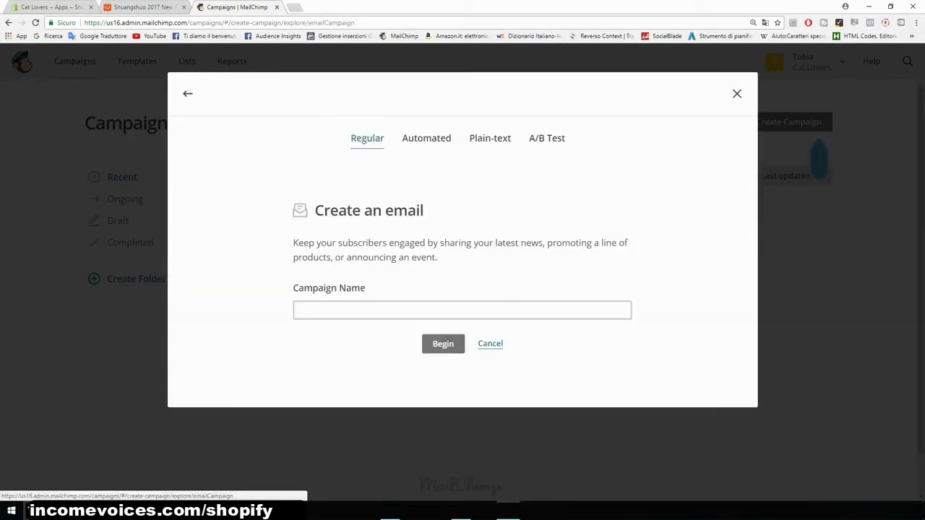
left_click(463, 310)
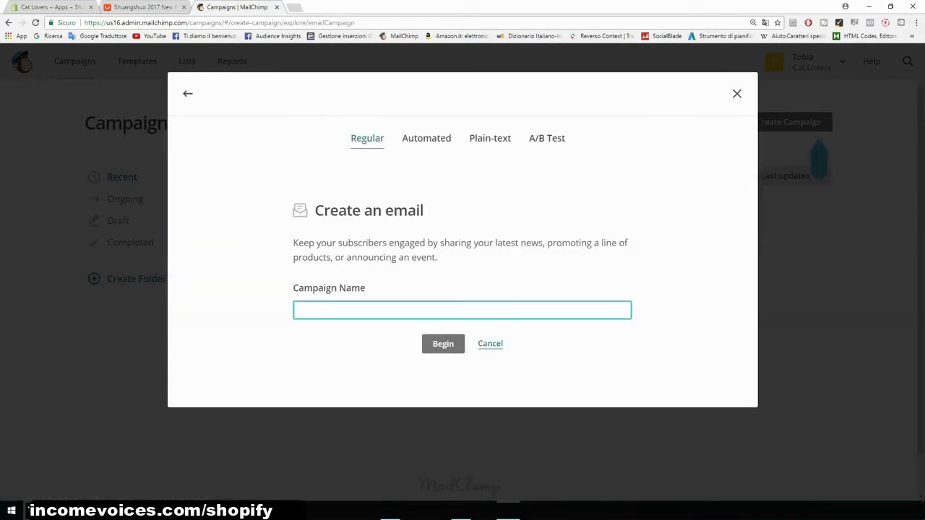
type("nEW p")
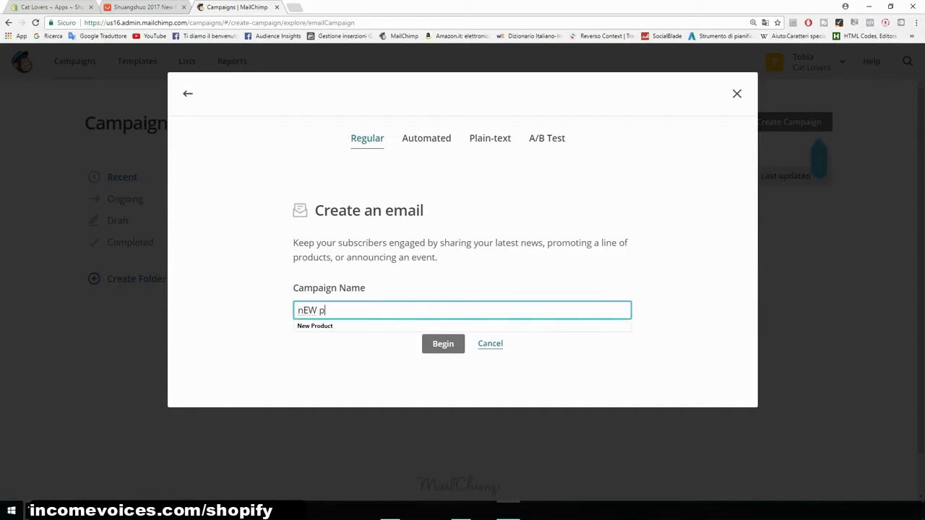
type("RODUCT")
key("BackSpace")
key("BackSpace")
key("BackSpace")
key("BackSpace")
key("BackSpace")
key("BackSpace")
key("BackSpace")
key("BackSpace")
key("BackSpace")
key("BackSpace")
type("Pro")
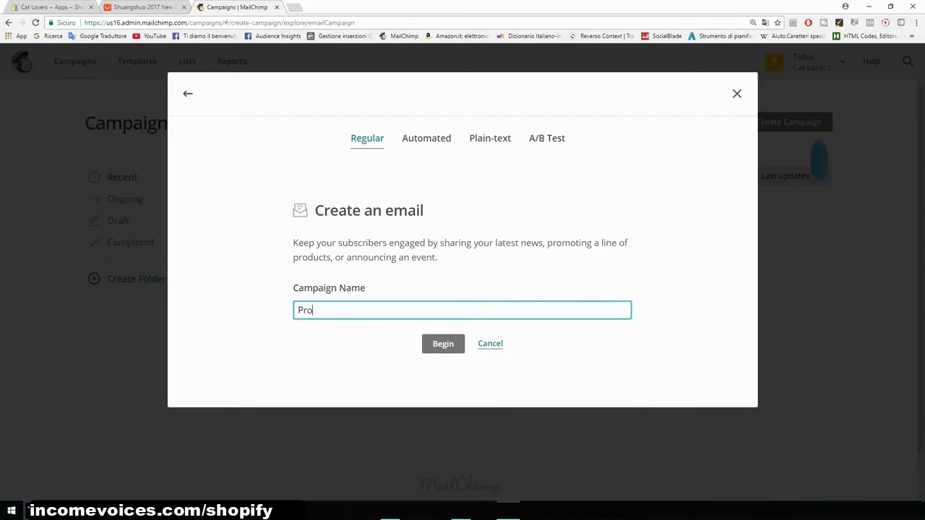
type("duct")
key("Return")
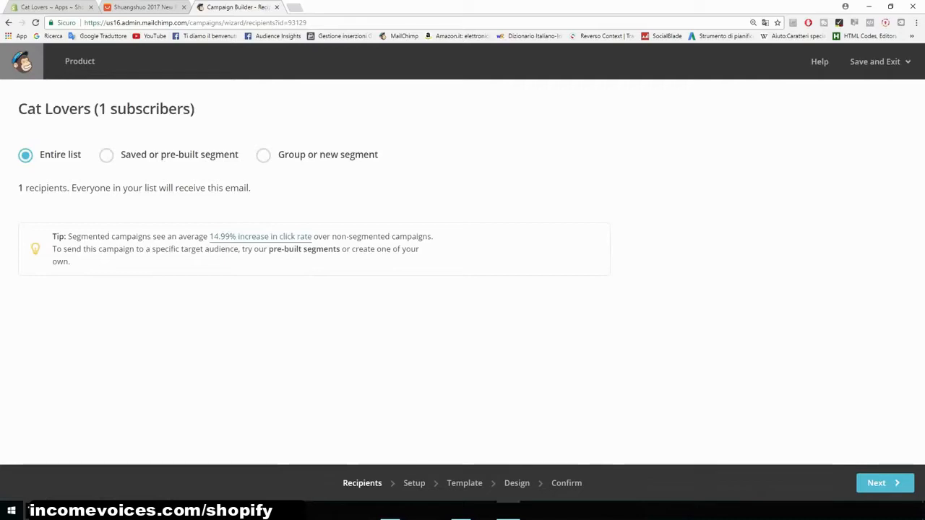
- Keep the entire Cat Lovers list as recipients and proceed to the campaign setup
left_click_drag(18, 108, 93, 108)
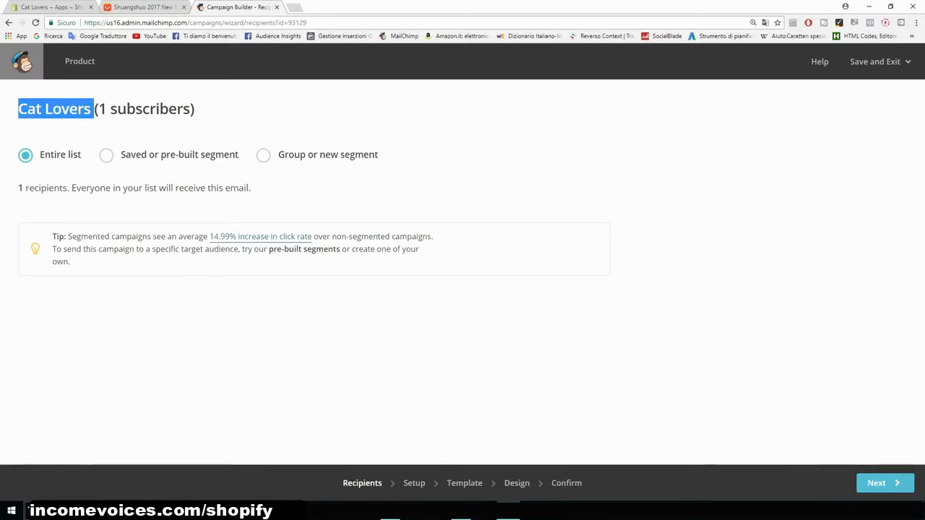
left_click(347, 174)
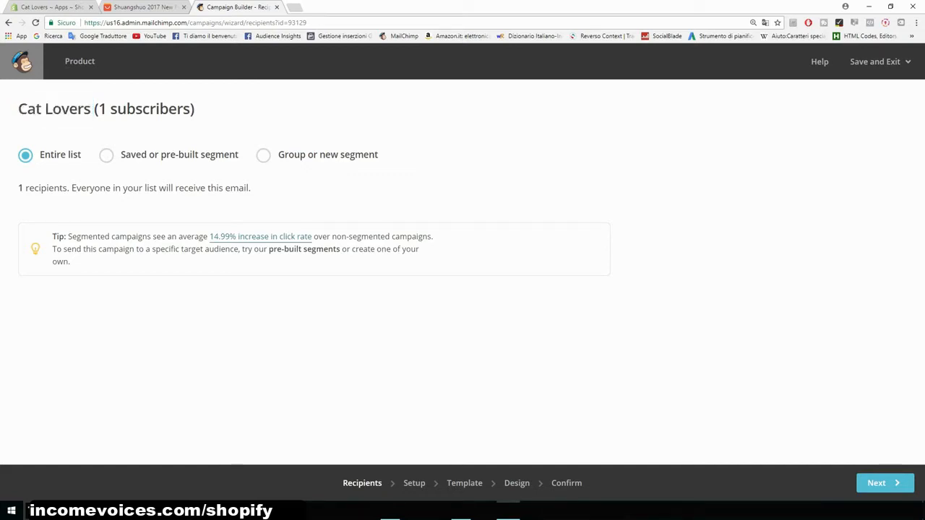
left_click_drag(18, 188, 47, 188)
left_click(48, 188)
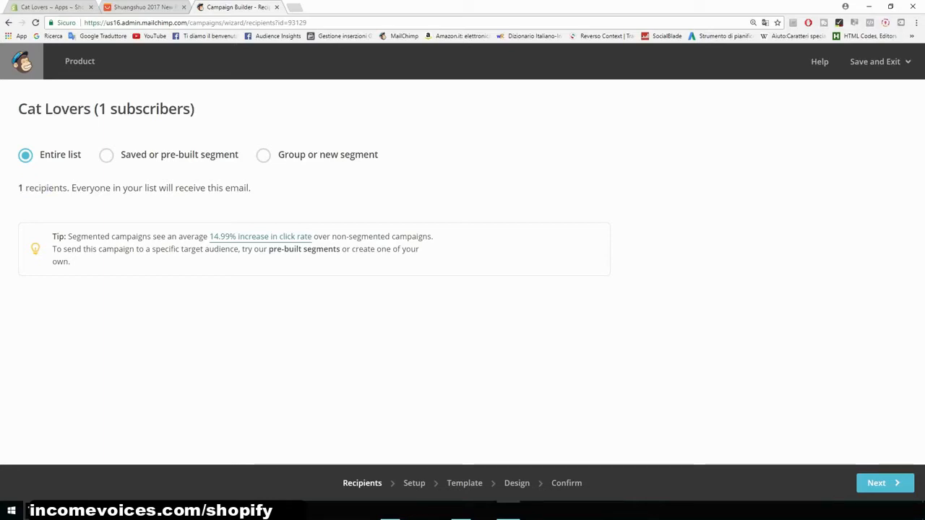
left_click(885, 483)
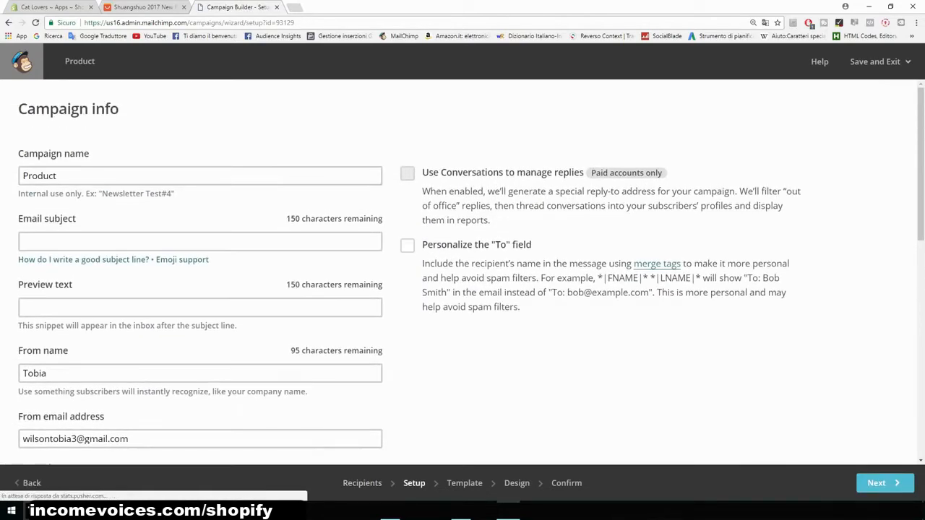
- Rename the campaign to New product
left_click_drag(61, 177, 22, 176)
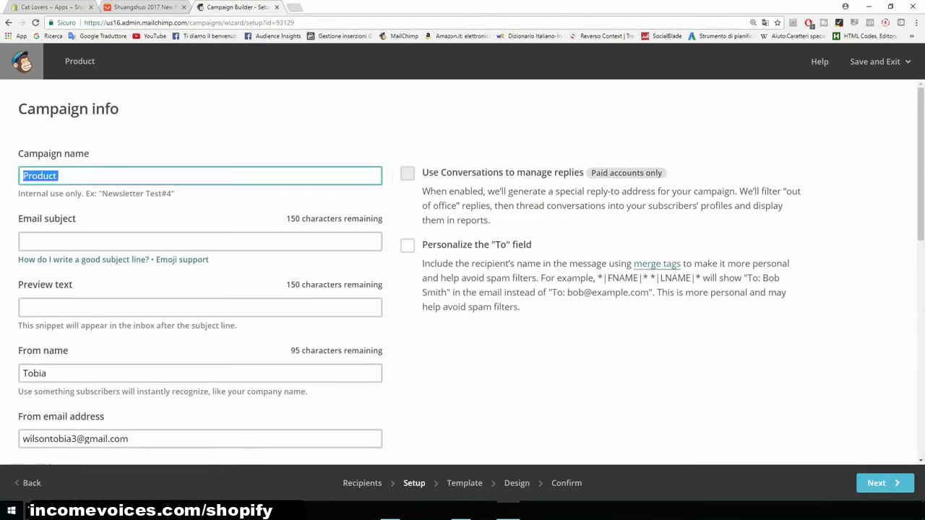
key("BackSpace")
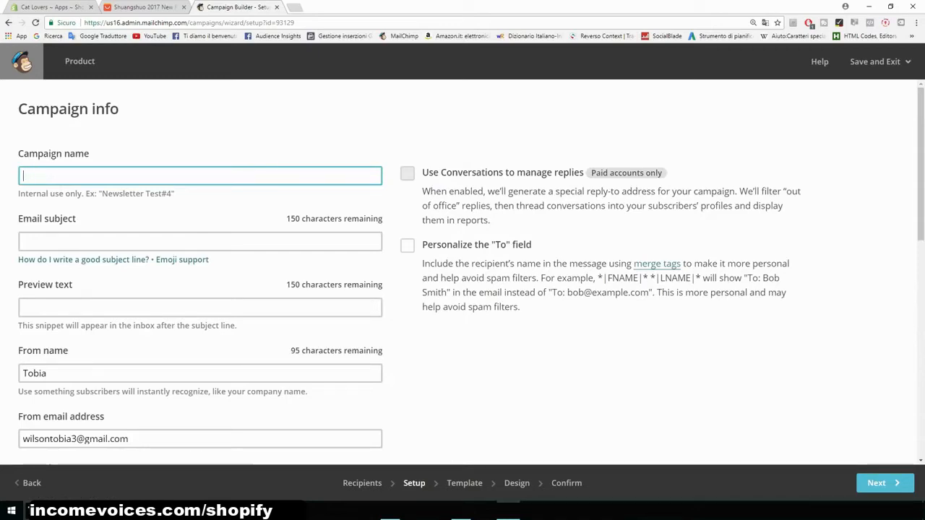
type("New pro")
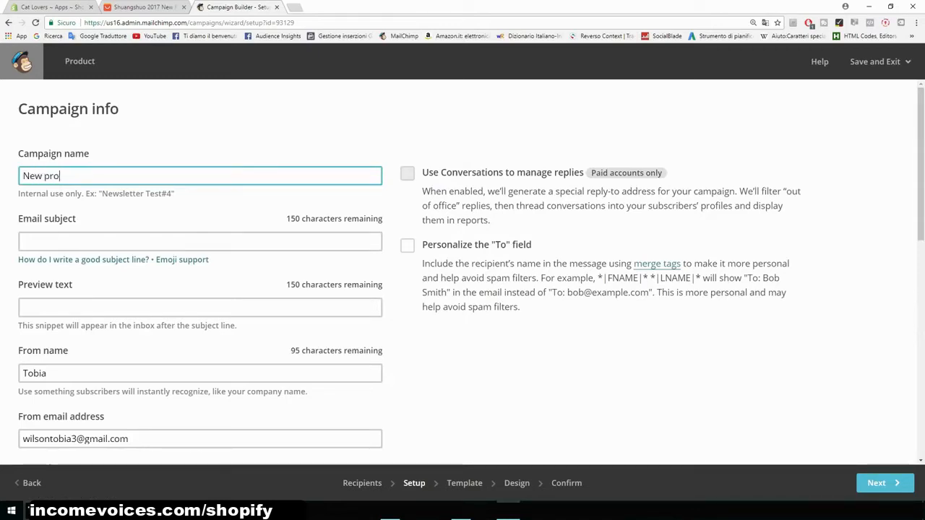
type("duct")
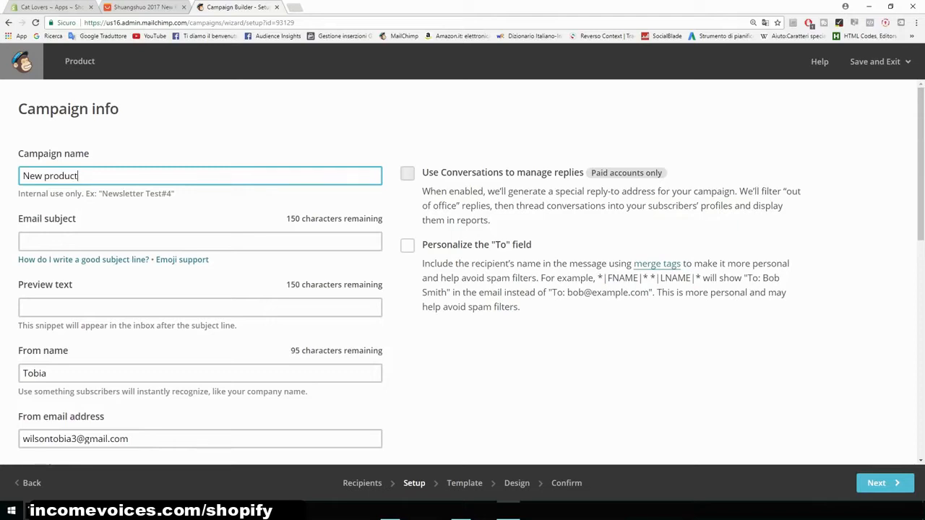
- Set the email subject to Our new t-shirt is 50% OFF TODAY!
left_click(200, 241)
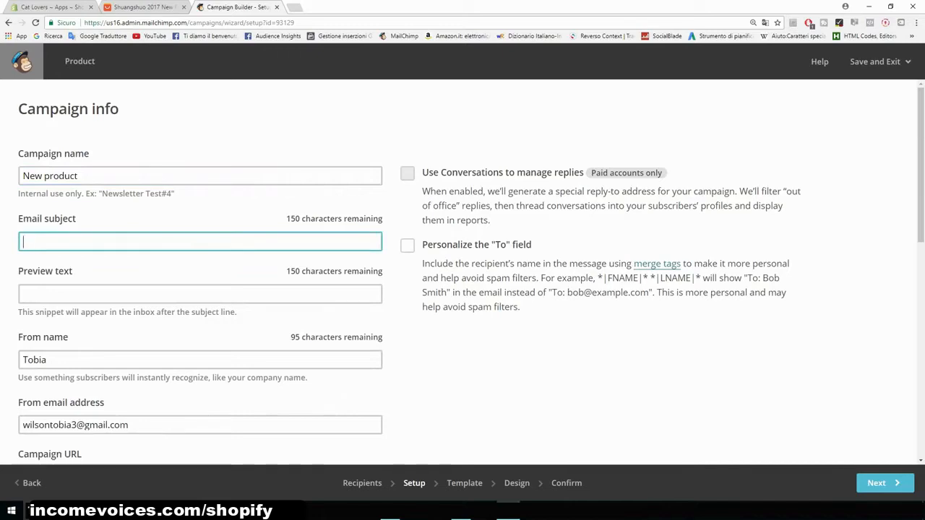
type("T")
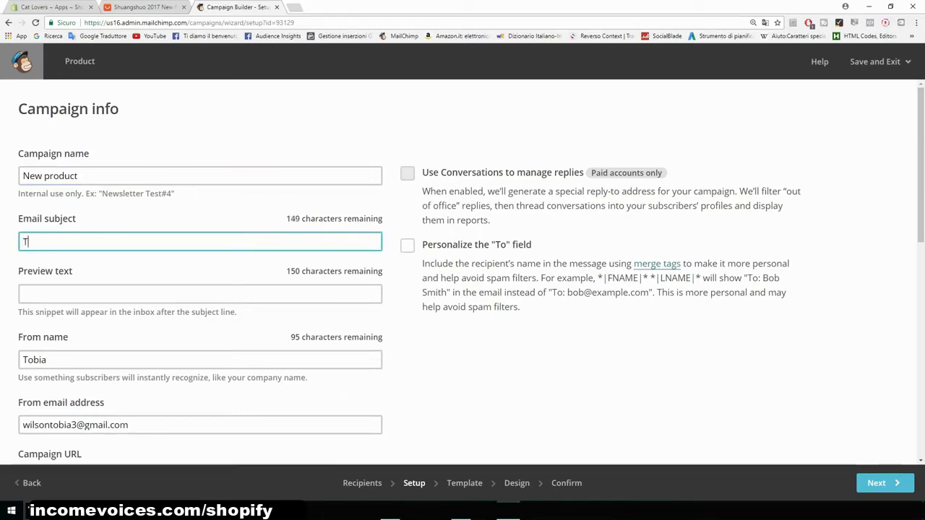
type("his new product is 50% OFF TODAY!")
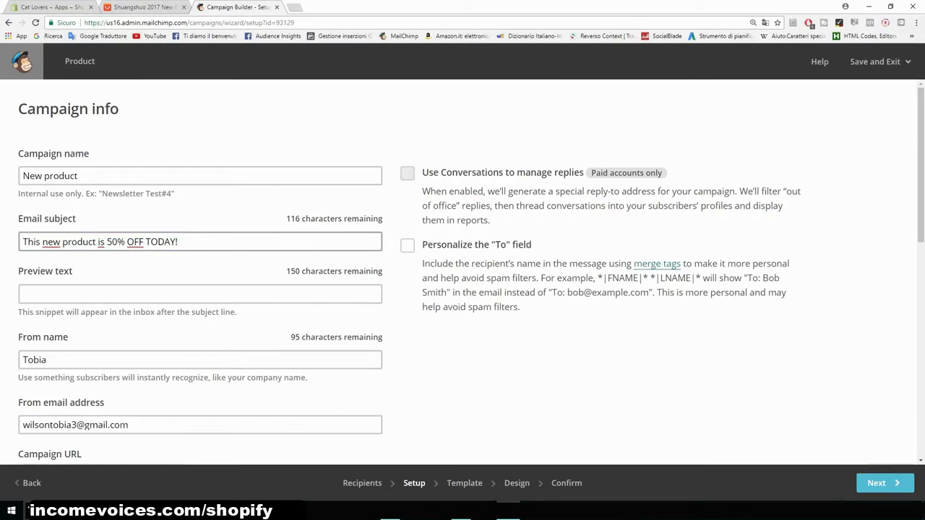
left_click_drag(95, 241, 62, 241)
key("BackSpace")
key("BackSpace")
key("BackSpace")
key("BackSpace")
key("BackSpace")
key("BackSpace")
key("BackSpace")
key("BackSpace")
key("BackSpace")
key("BackSpace")
type("Our new")
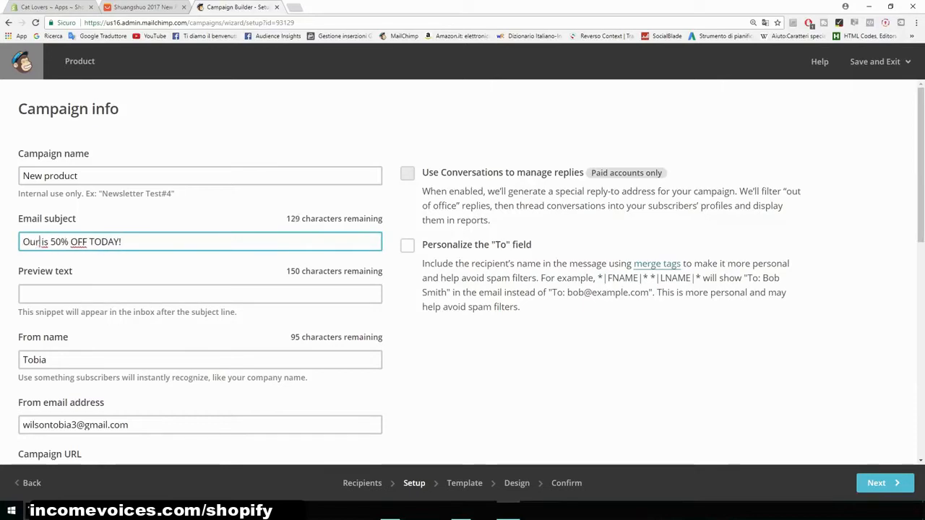
type(" t-shirt")
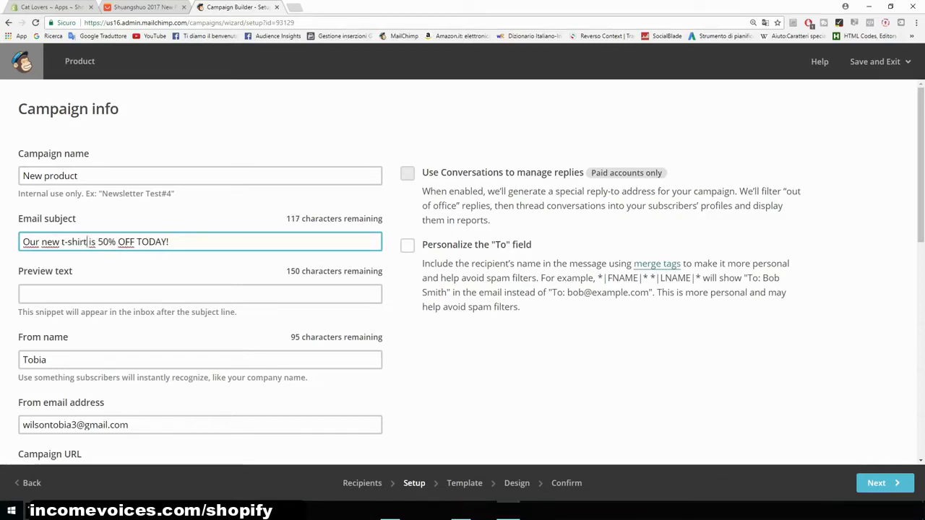
- Set the preview text to "Hey there, today we are putting our ..."
scroll(200, 302, "down", 1)
left_click(200, 246)
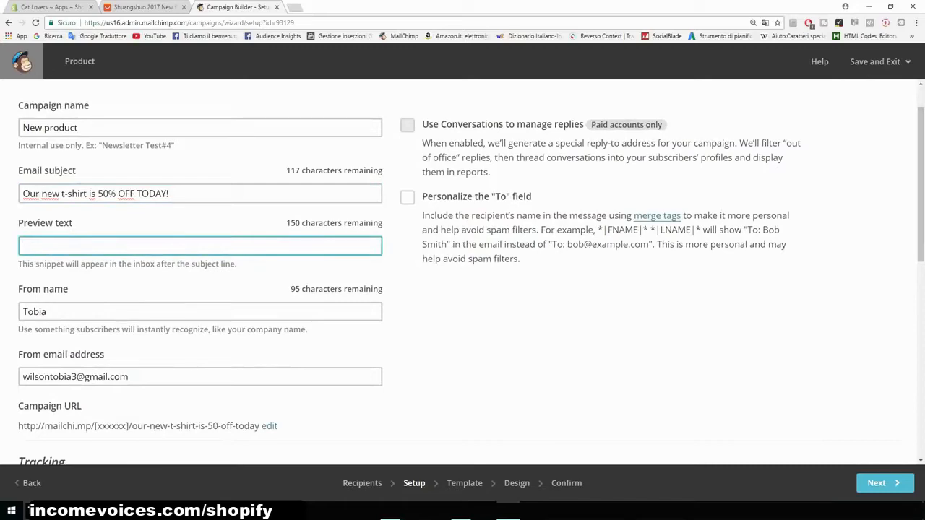
type("Hey there, ")
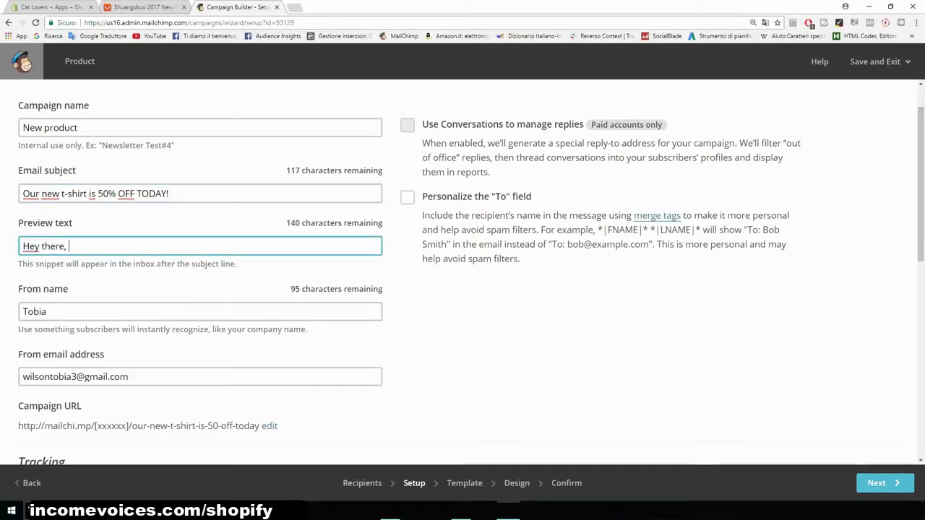
type("today we are putting our .")
scroll(462, 272, "down", 3)
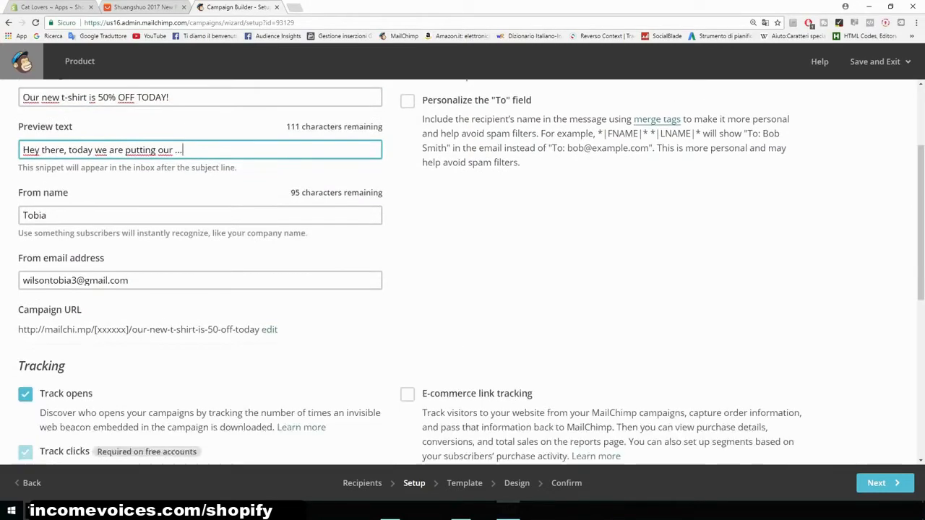
type("...")
- Set the From name to the sender's full name and continue to the template step
key("Tab")
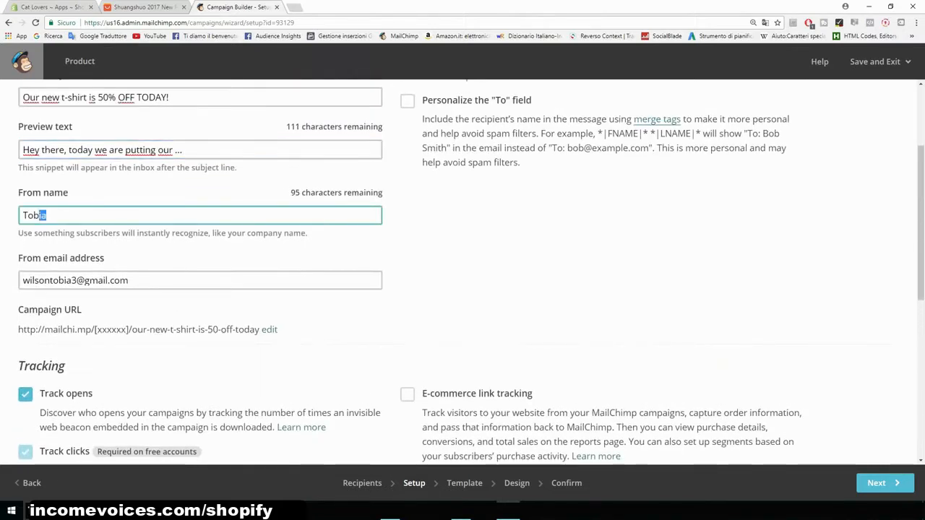
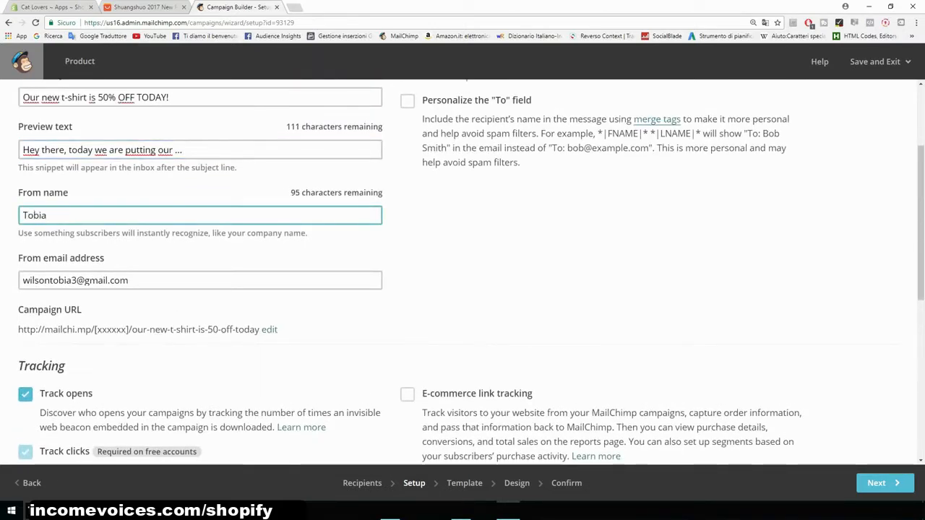
scroll(462, 272, "down", 2)
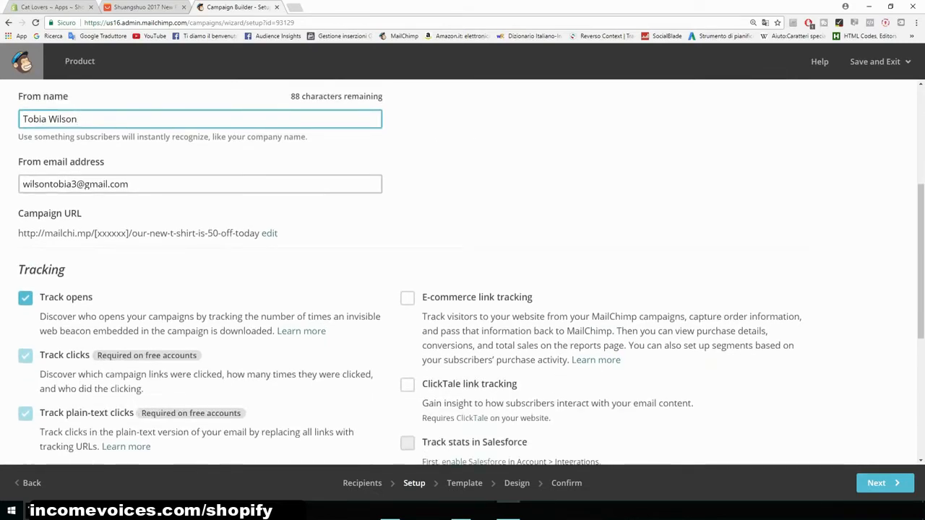
scroll(462, 272, "down", 2)
scroll(463, 272, "down", 4)
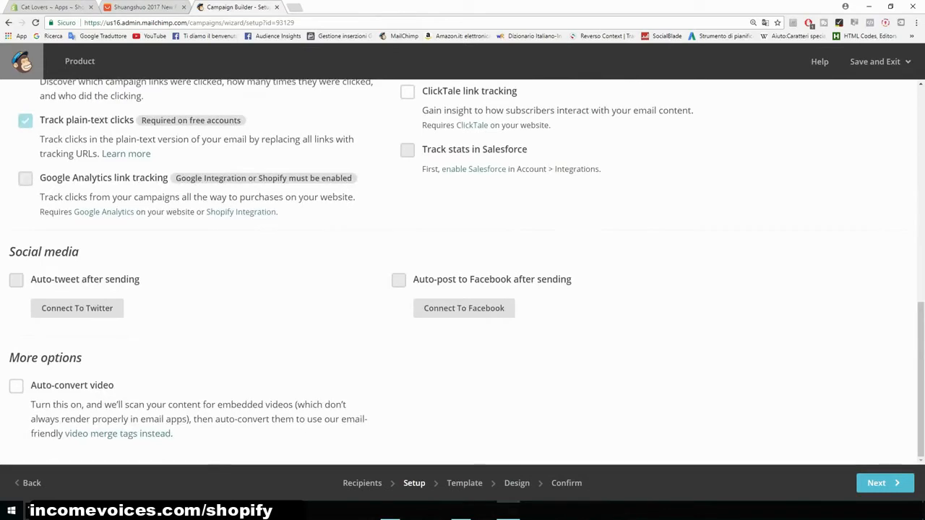
left_click(884, 482)
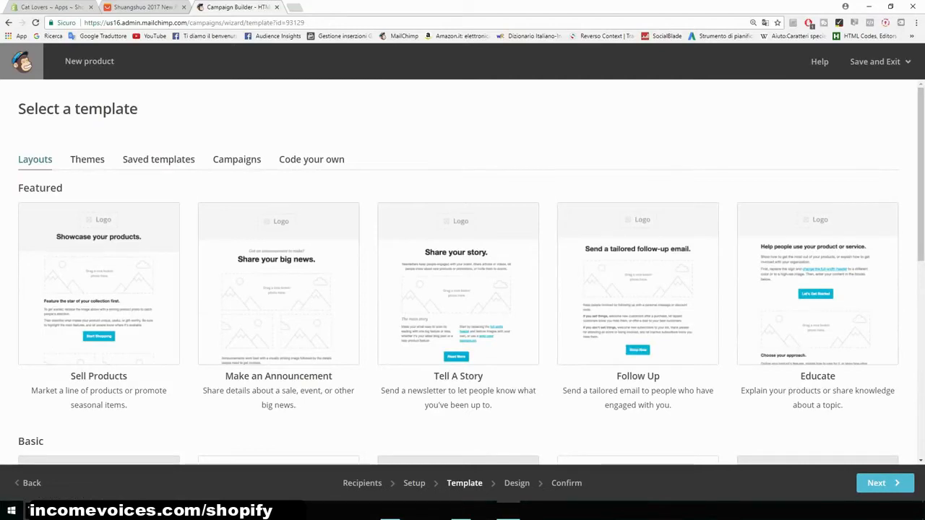
- Browse the layouts and choose the Basic 1 Column template
scroll(463, 271, "down", 4)
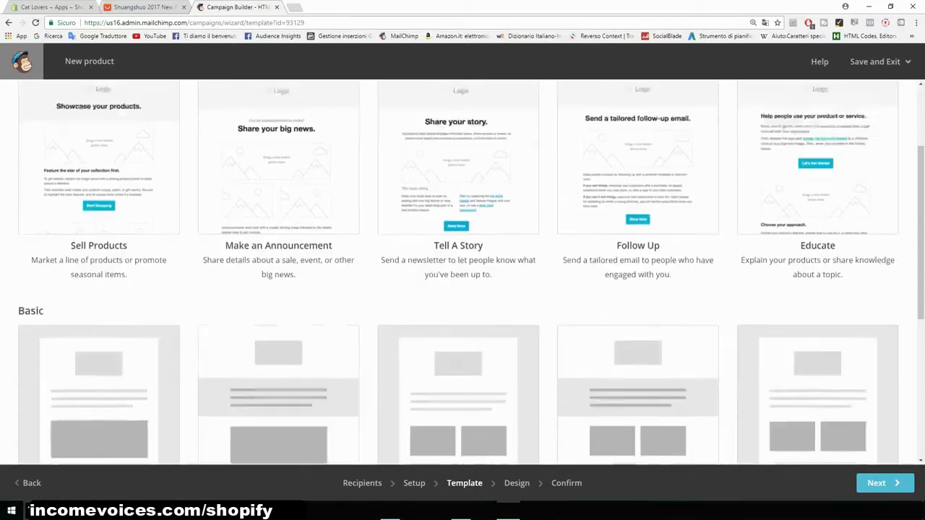
scroll(101, 188, "down", 1)
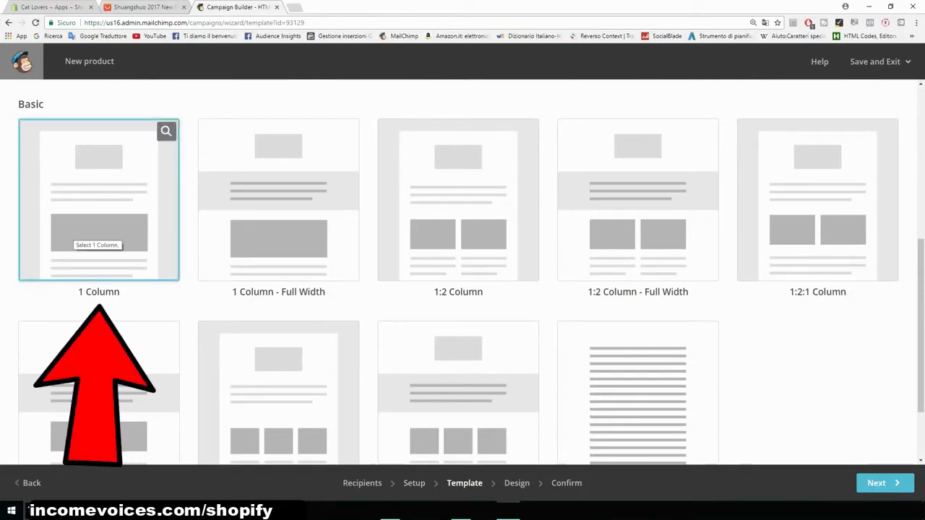
scroll(462, 271, "up", 3)
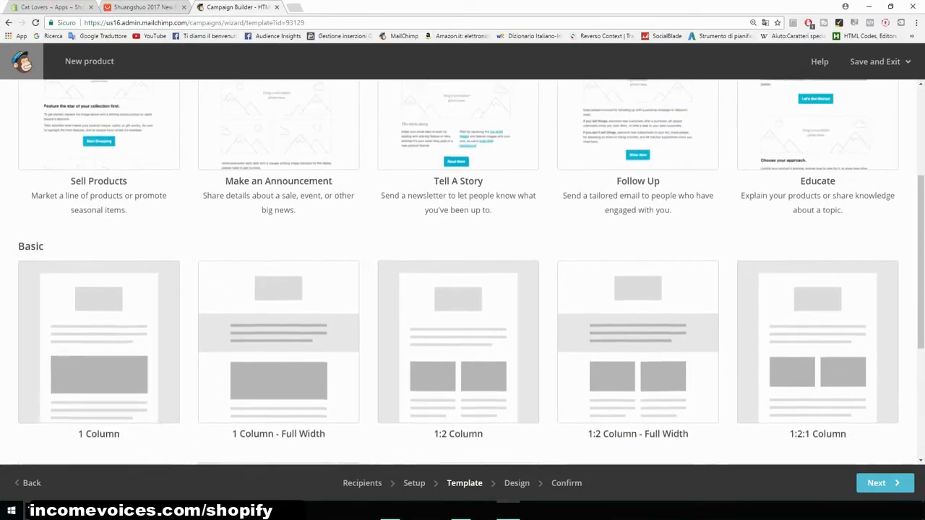
scroll(462, 271, "up", 2)
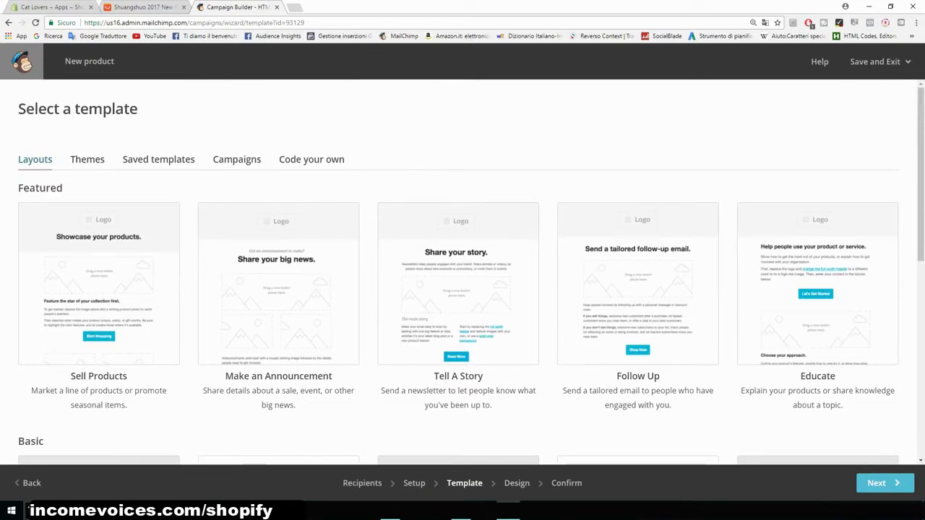
scroll(462, 289, "down", 1)
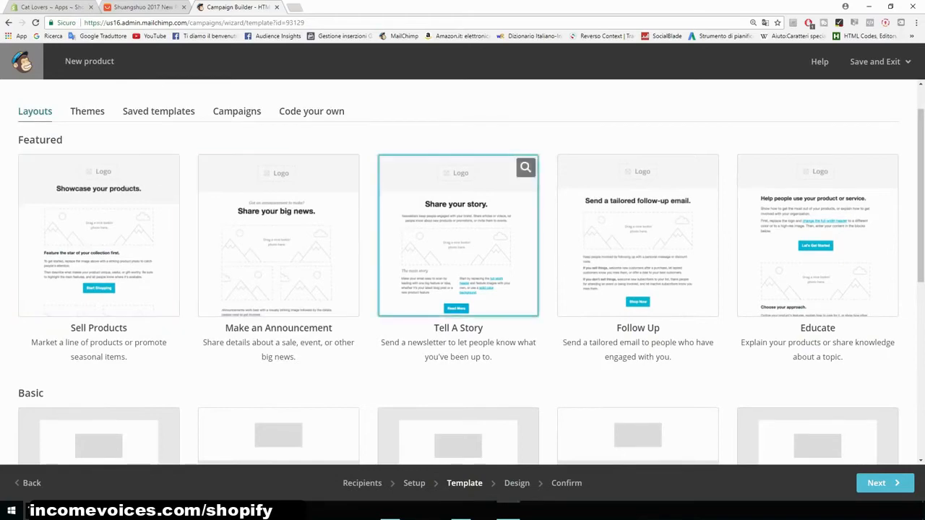
scroll(638, 234, "down", 3)
scroll(99, 217, "up", 2)
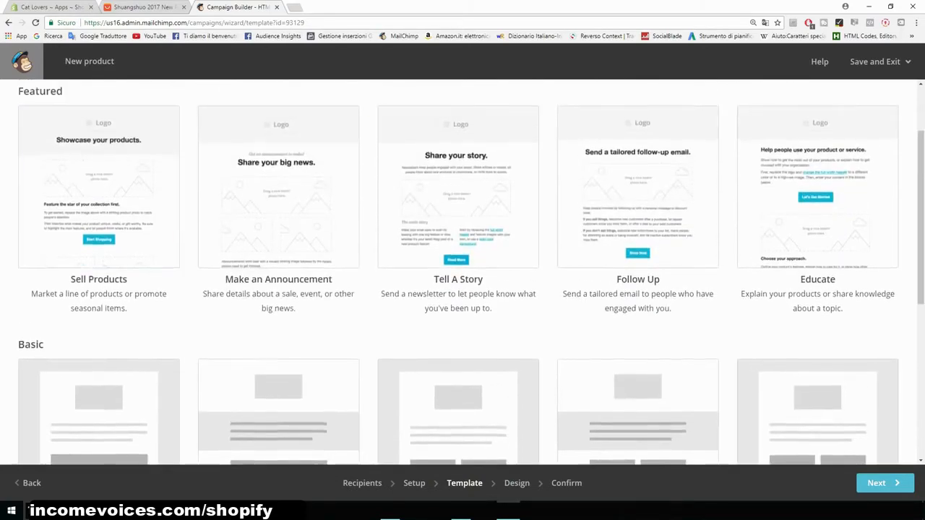
scroll(99, 202, "down", 5)
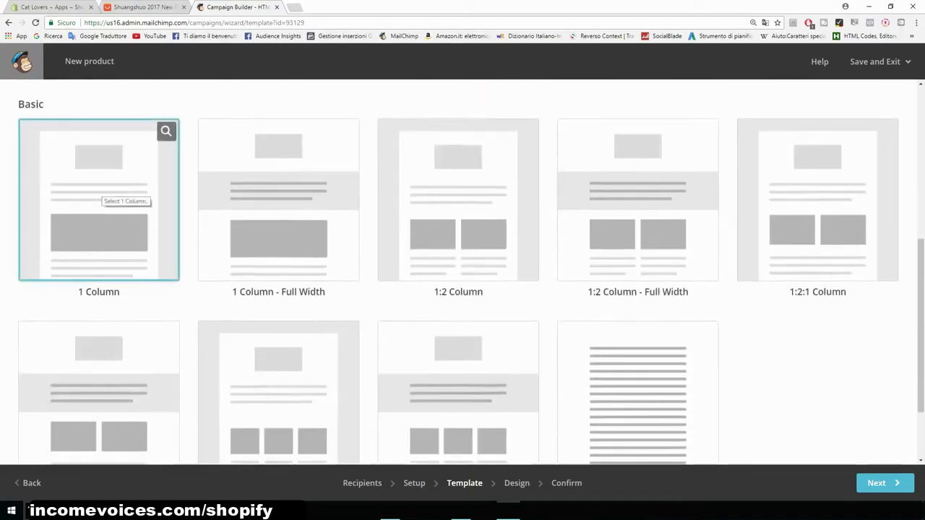
left_click(99, 189)
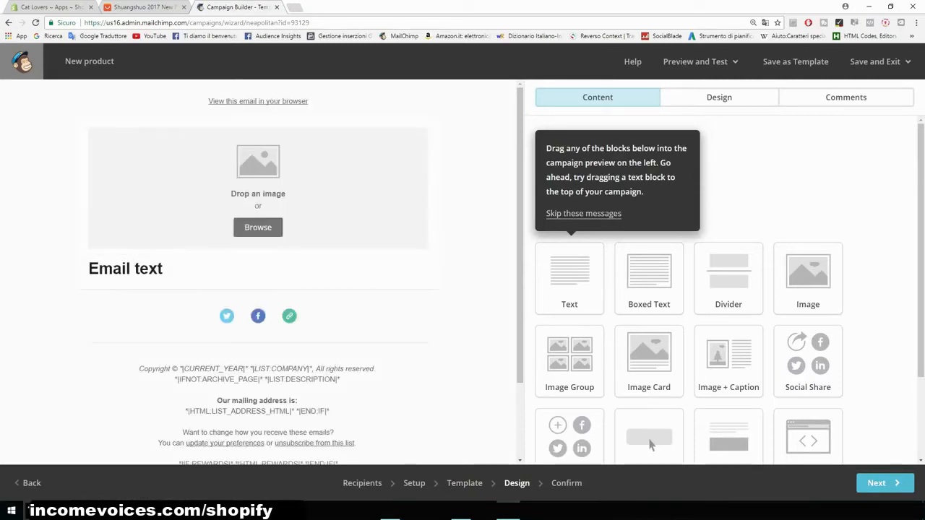
- Delete the image block at the top of the email
scroll(649, 445, "down", 1)
scroll(650, 428, "down", 2)
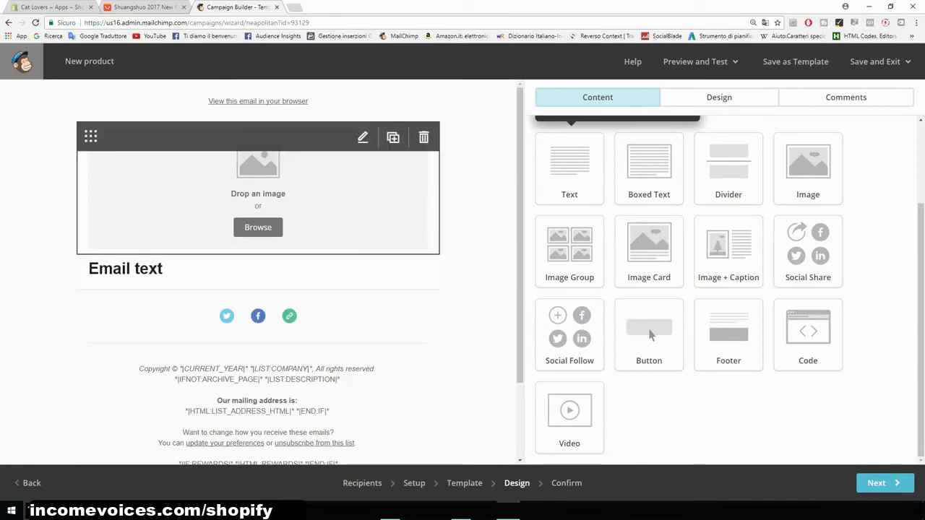
left_click(423, 137)
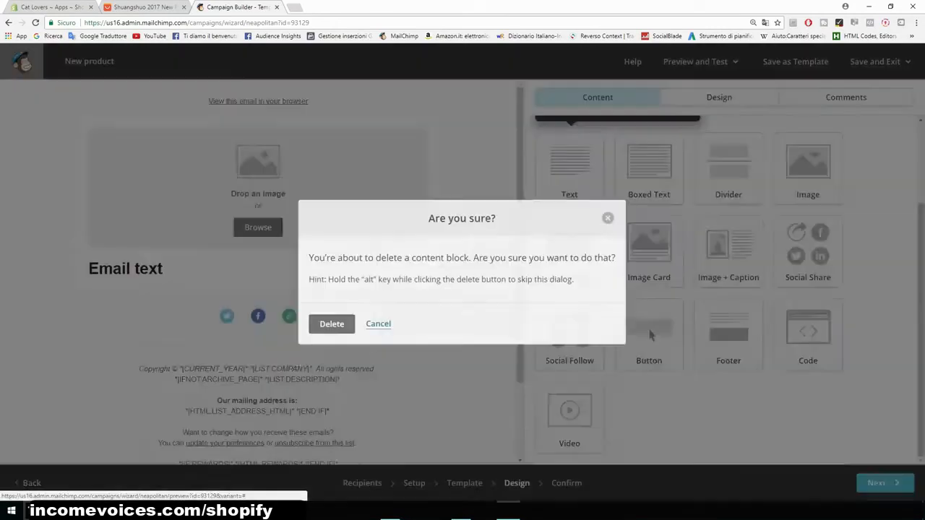
left_click(332, 323)
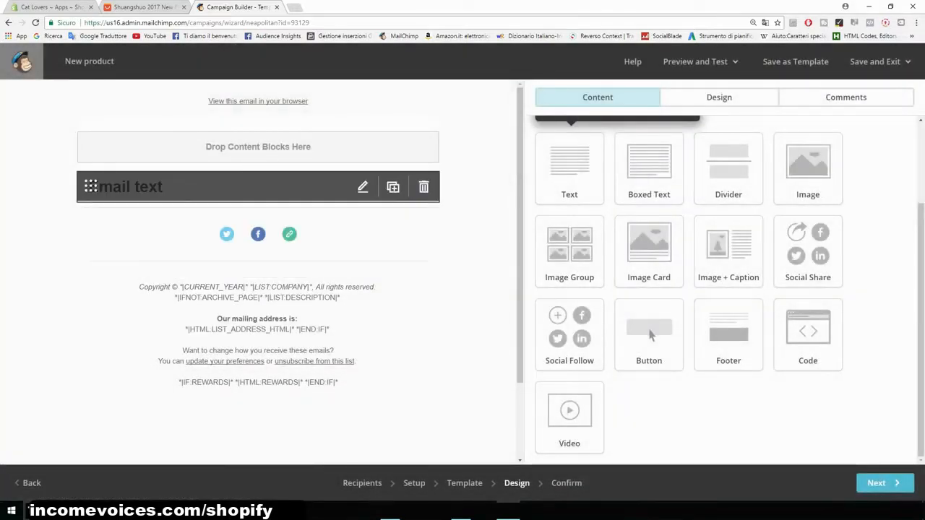
- Edit the heading text block, replacing its text with Hey
left_click(362, 186)
left_click_drag(611, 209, 533, 208)
type("Hey")
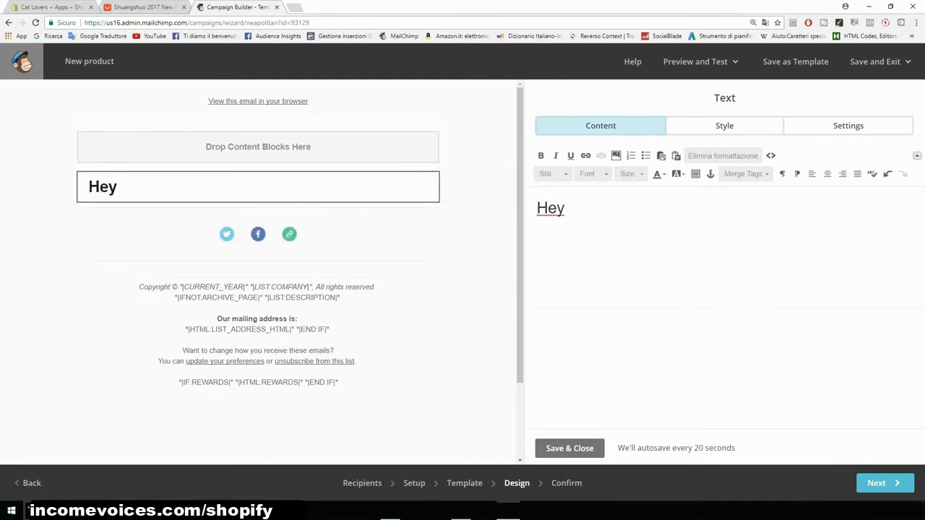
- Open a new tab and search Google for merge tags mailchimp
key("ctrl+t")
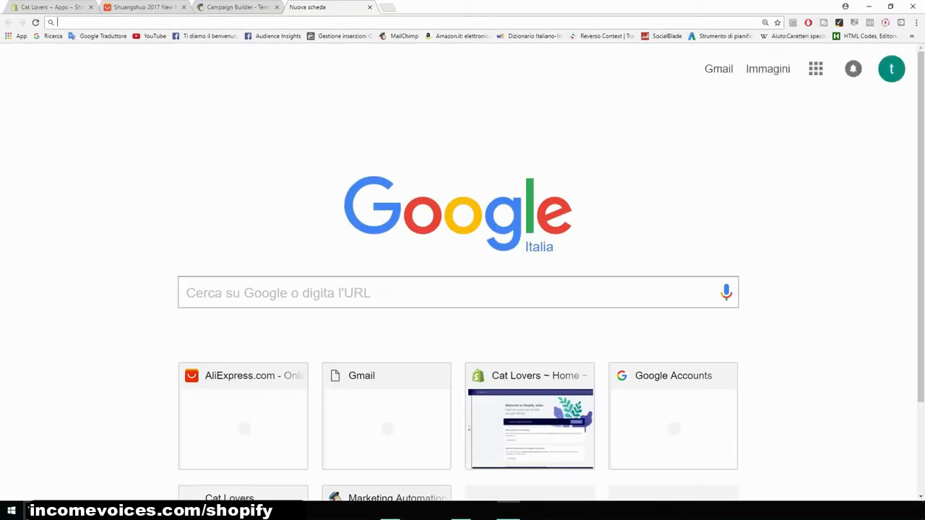
type("merge ")
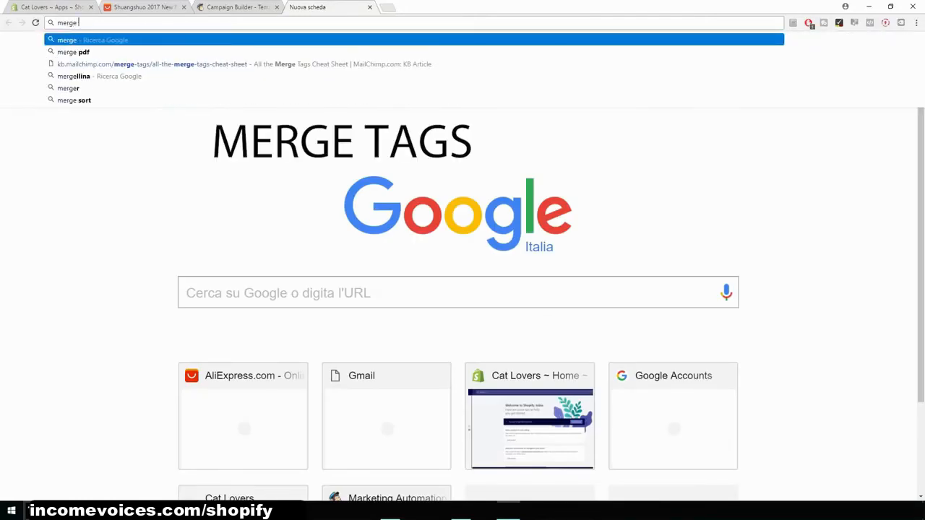
type("tagsc")
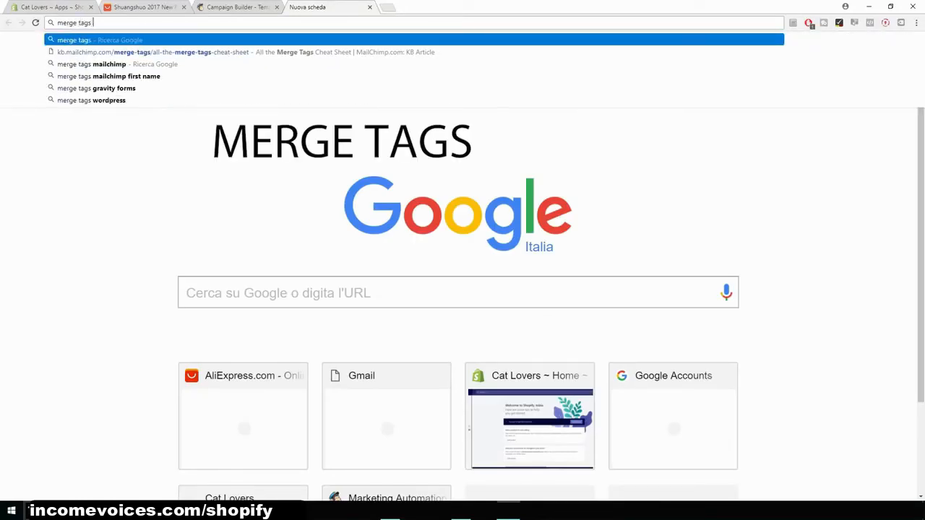
key("BackSpace")
key("Down")
key("Down")
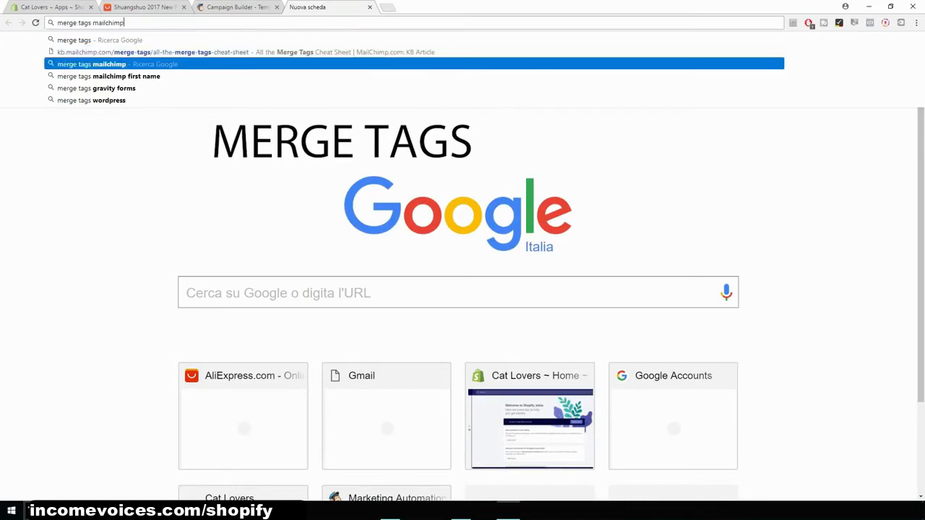
key("Return")
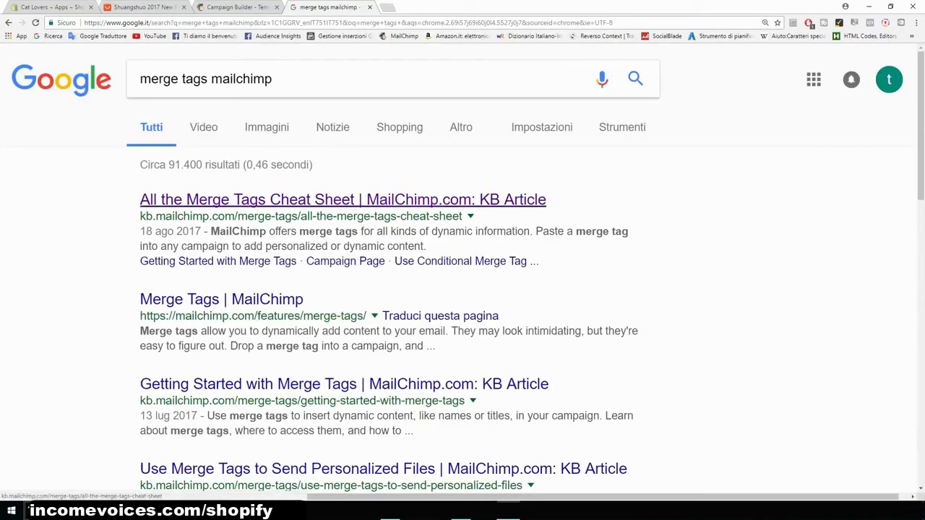
- Open the MailChimp merge tags cheat sheet, find the name tags and copy the *|FNAME|* tag
left_click(342, 200)
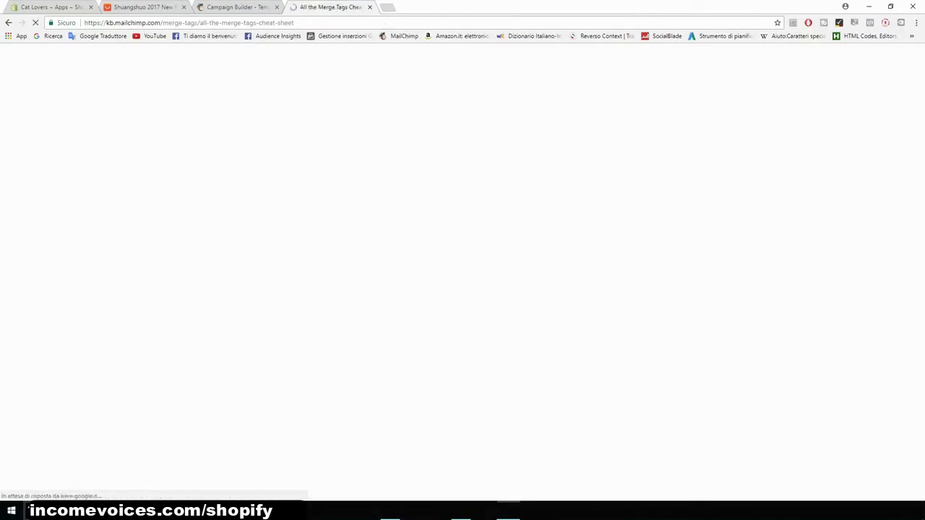
scroll(462, 289, "down", 3)
scroll(462, 289, "down", 6)
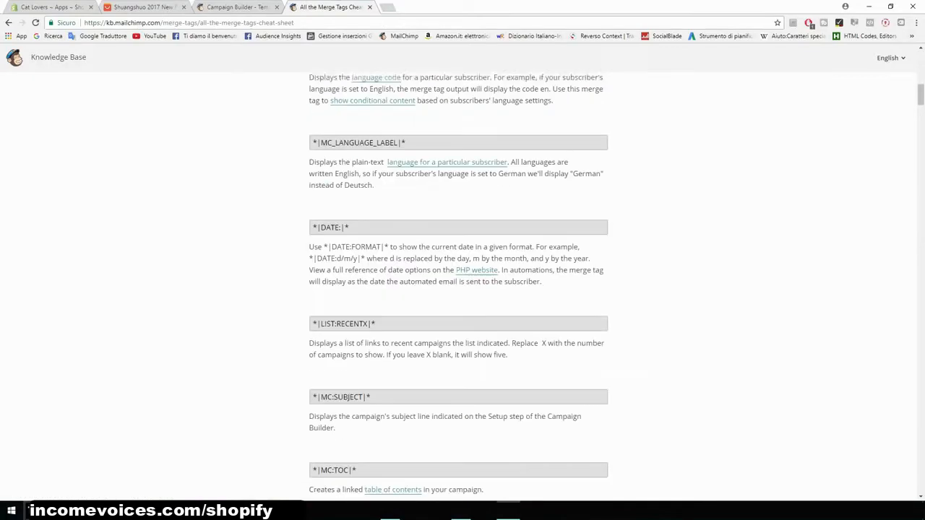
scroll(462, 289, "down", 3)
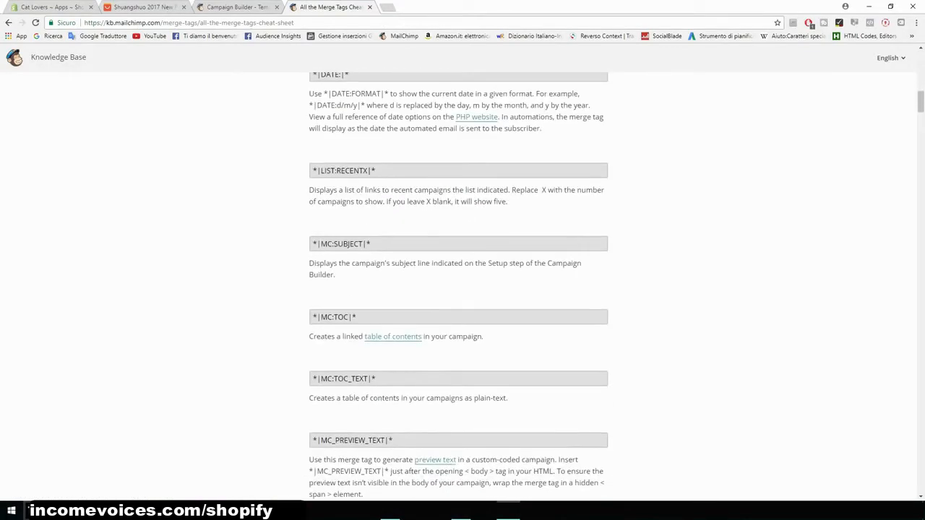
key("ctrl+f")
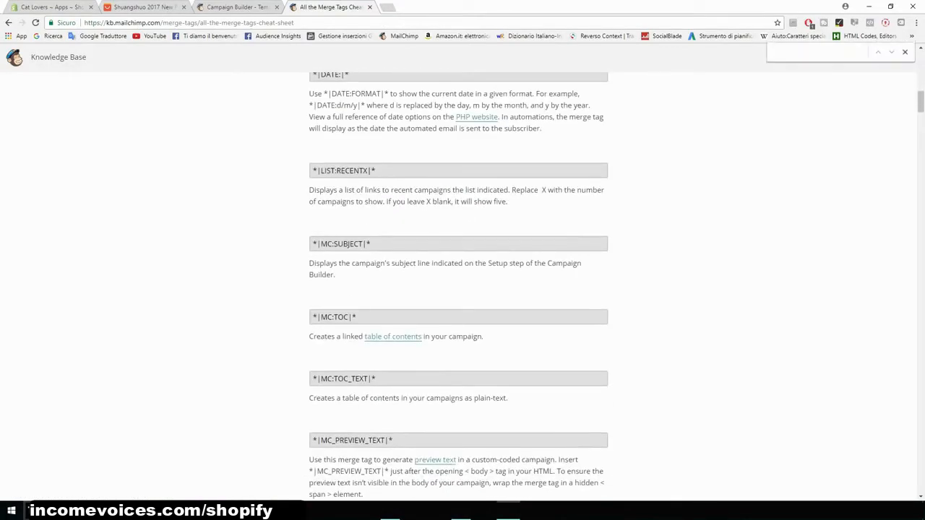
type("name")
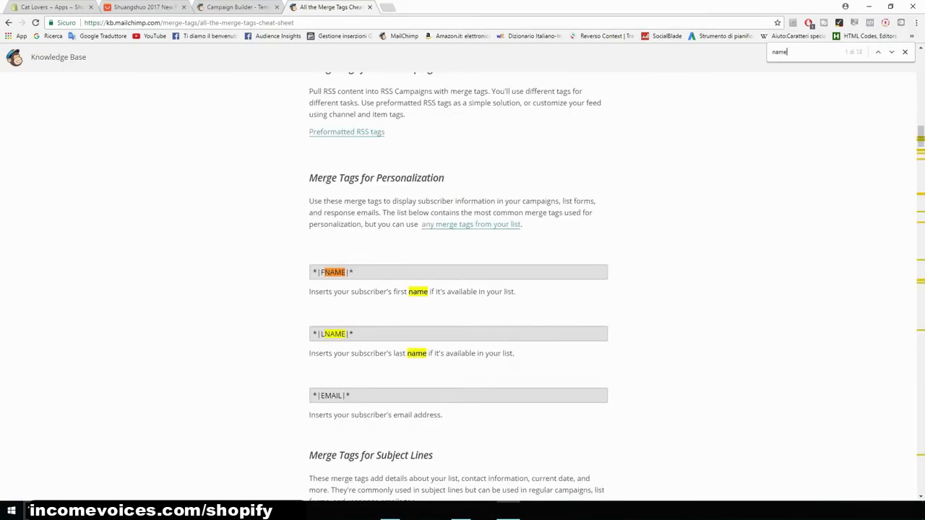
scroll(458, 225, "down", 1)
left_click_drag(354, 224, 312, 224)
key("ctrl+c")
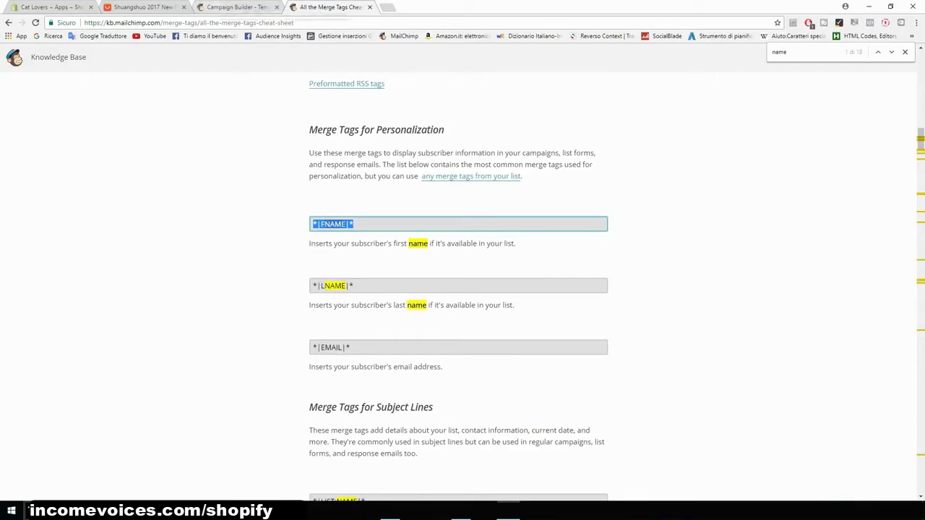
- Back in the campaign editor, paste the first-name merge tag after Hey and write the offer sentence about the cat t-shirt for 50% OFF
left_click(232, 7)
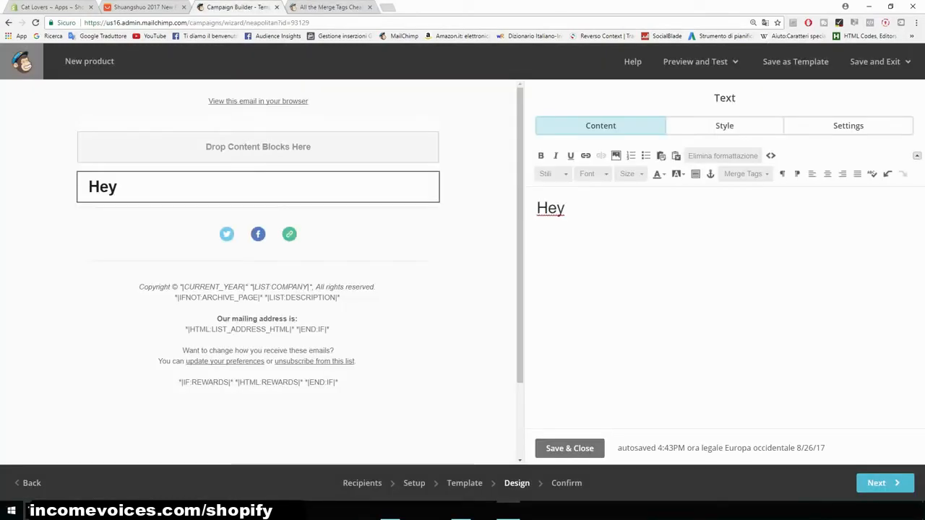
key("ctrl+v")
type(", I want ")
type("to let you know tha")
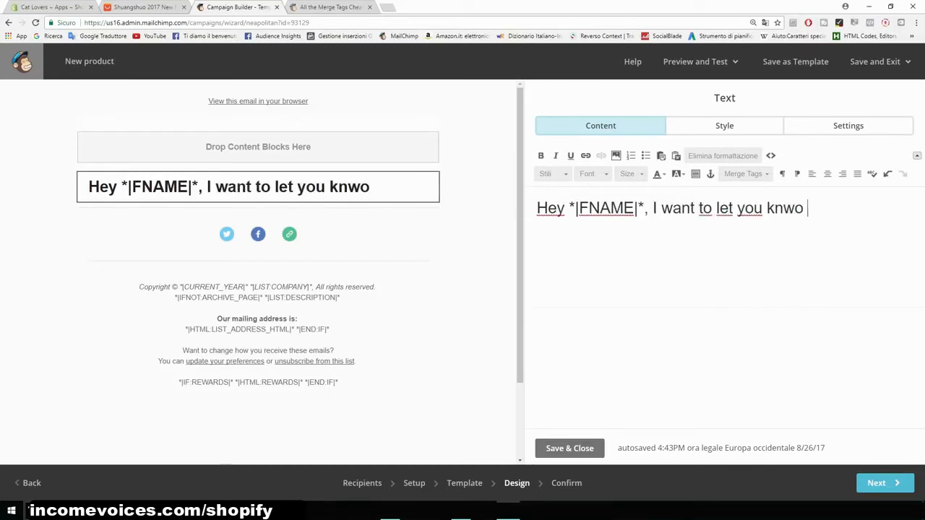
type("t t")
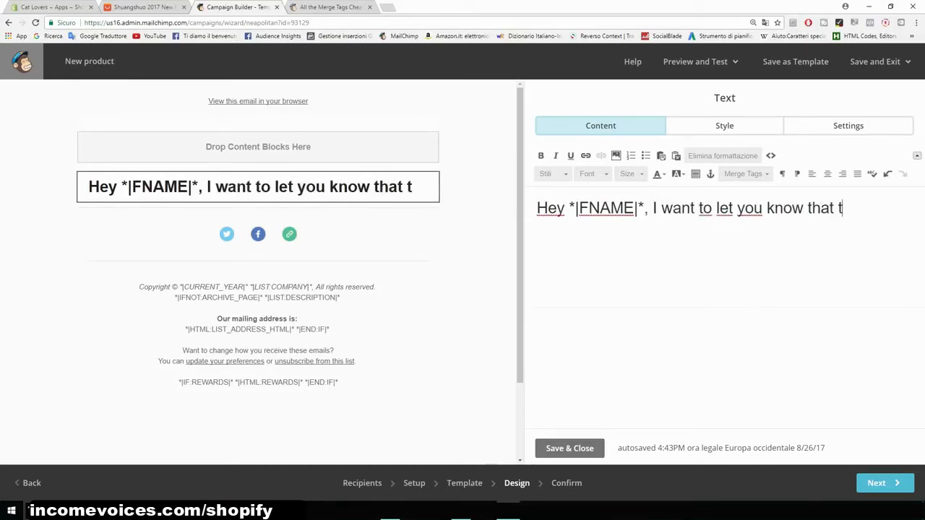
type("oday we are offering o")
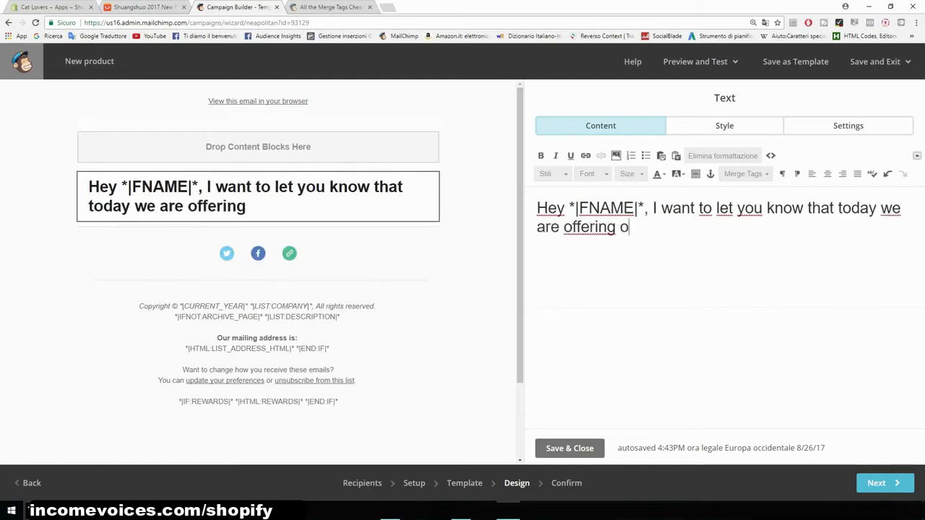
type("ur cat t-shirt for 50% OFF. Cliec")
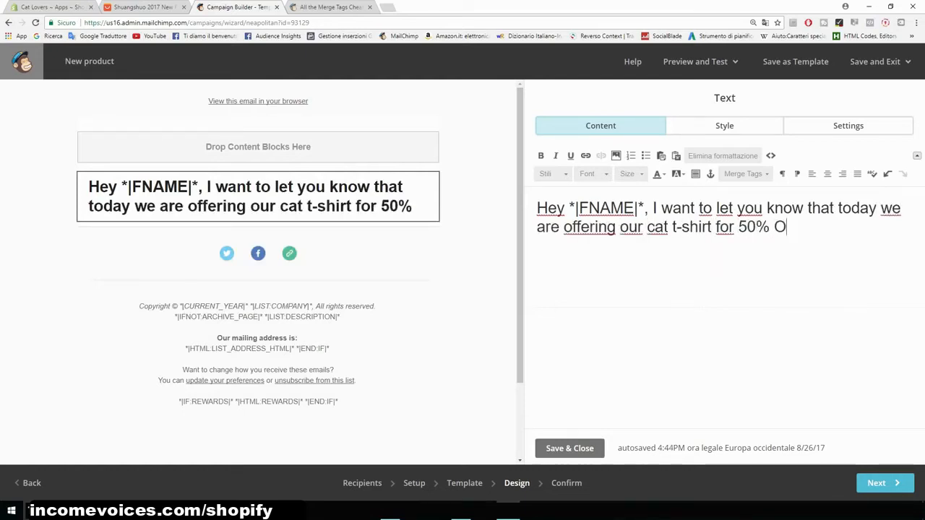
key("BackSpace")
key("BackSpace")
key("BackSpace")
key("BackSpace")
key("BackSpace")
key("BackSpace")
key("Return")
- Add a new line reading Click here to check it out: catsmerch.myshopify.com to the text block
type("Click here to ge")
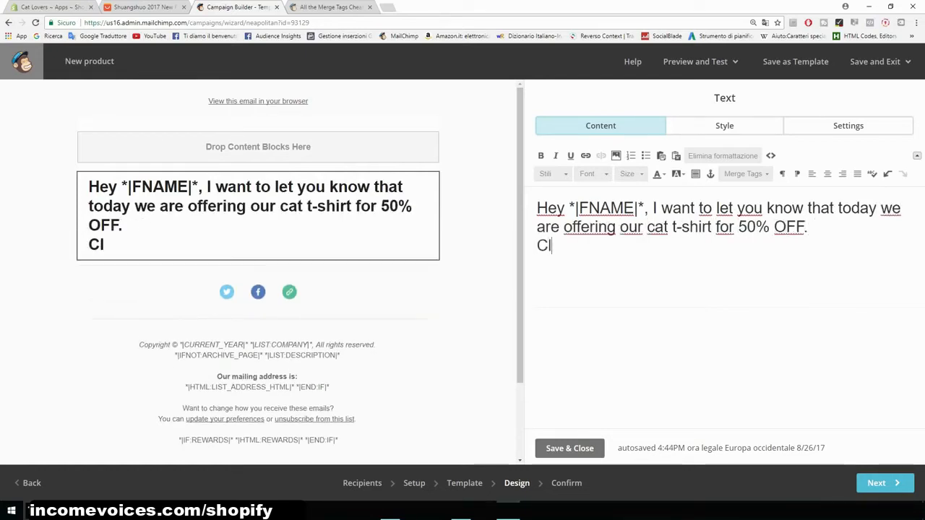
key("BackSpace")
key("BackSpace")
type("check it out: ")
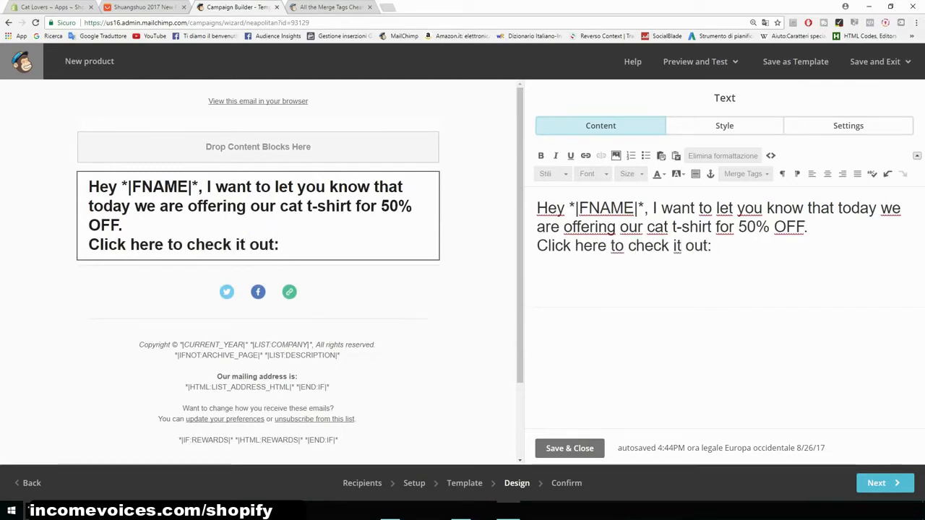
type("catsmerch.myshopify.com")
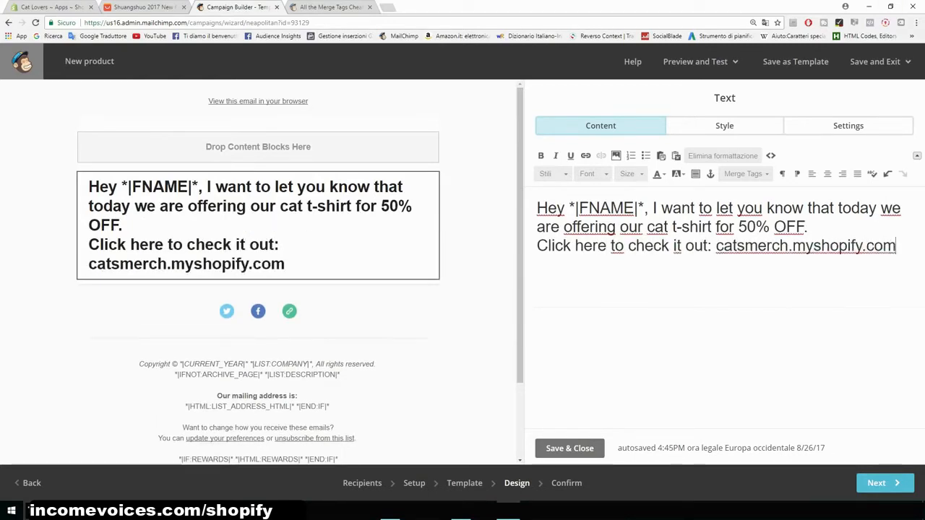
left_click_drag(896, 245, 536, 208)
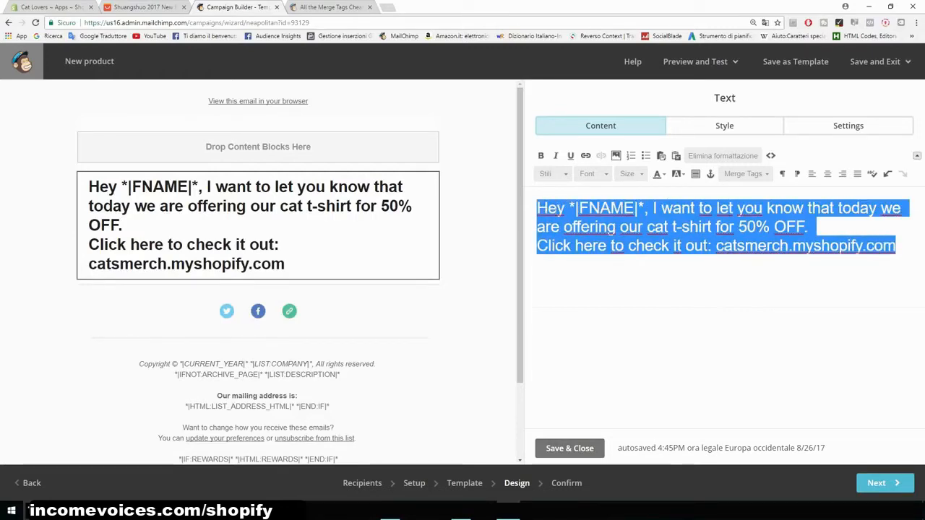
- Proceed to the confirmation page and send the campaign now to the Cat Lovers list
left_click(883, 483)
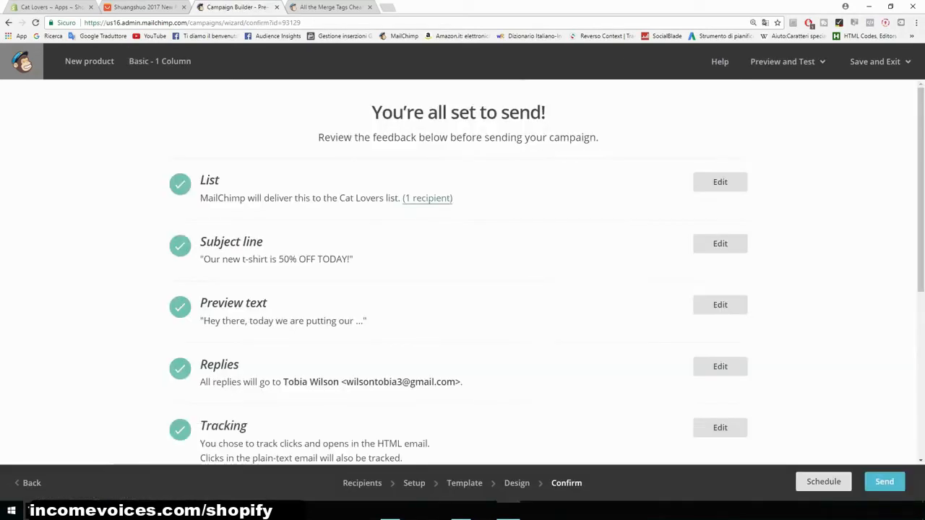
scroll(462, 272, "down", 4)
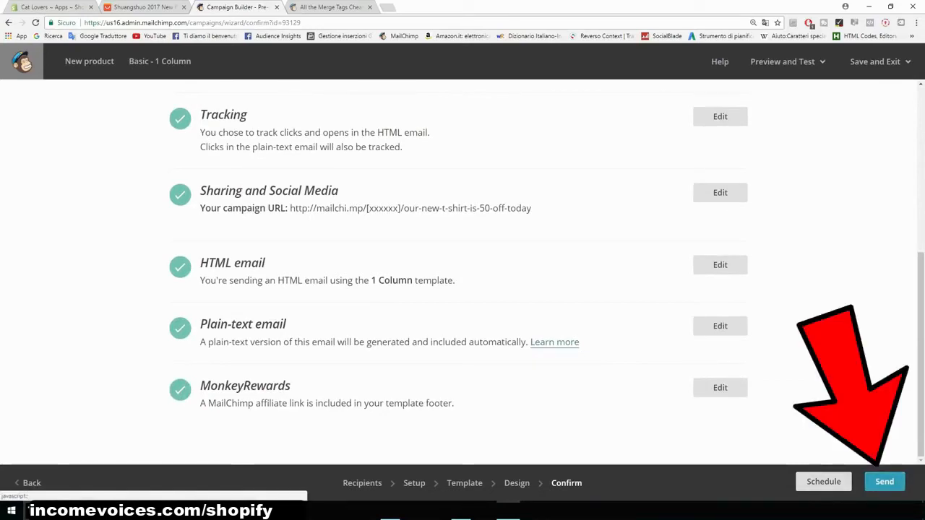
left_click(884, 481)
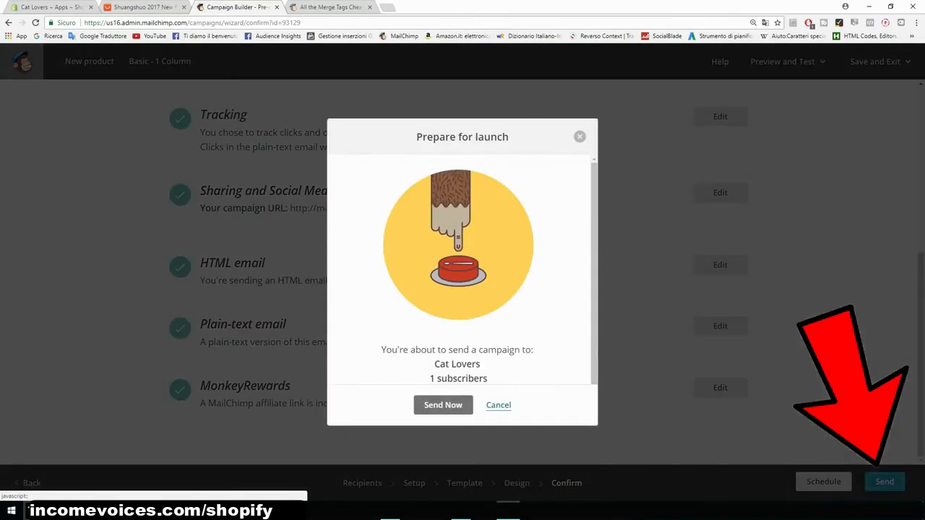
left_click_drag(488, 377, 430, 378)
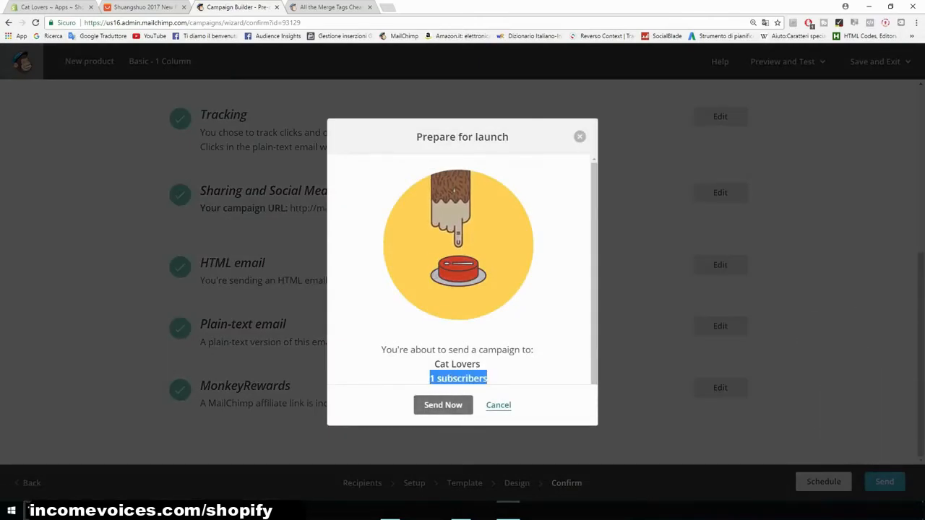
left_click(443, 404)
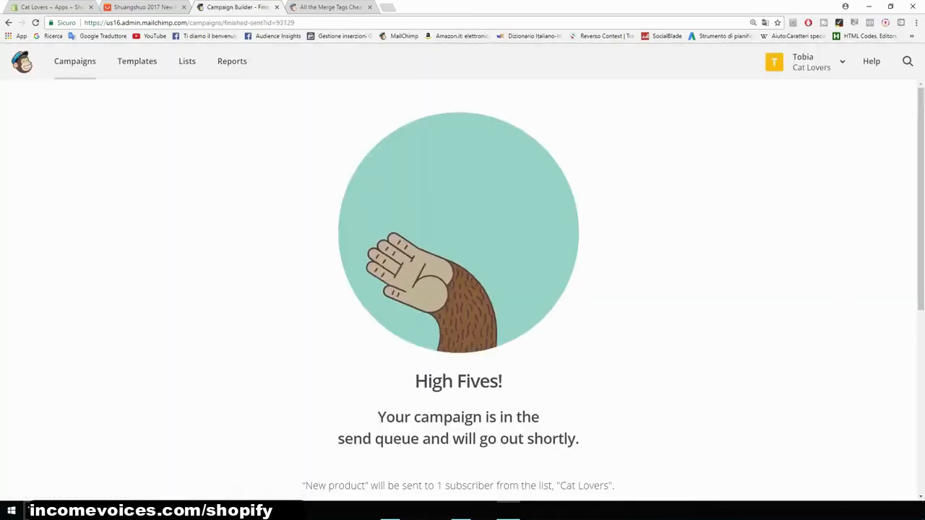
scroll(458, 289, "down", 2)
scroll(458, 289, "down", 3)
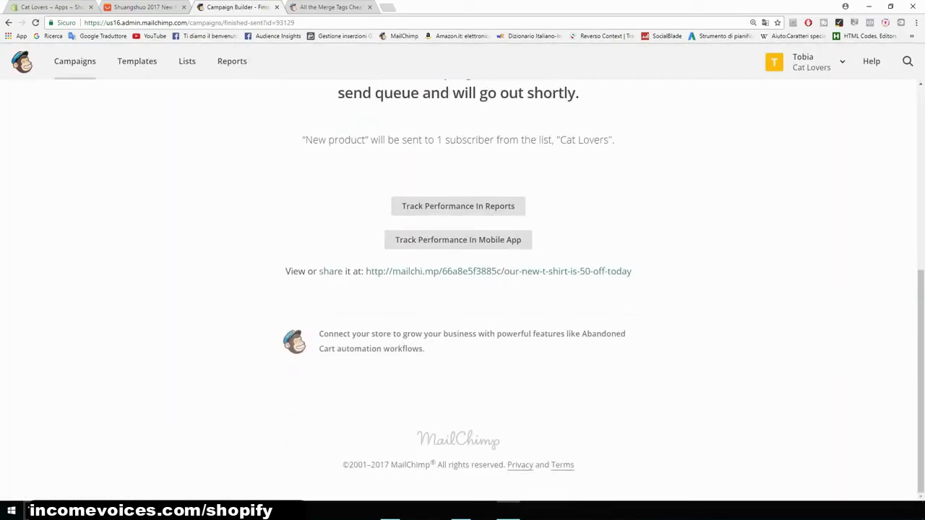
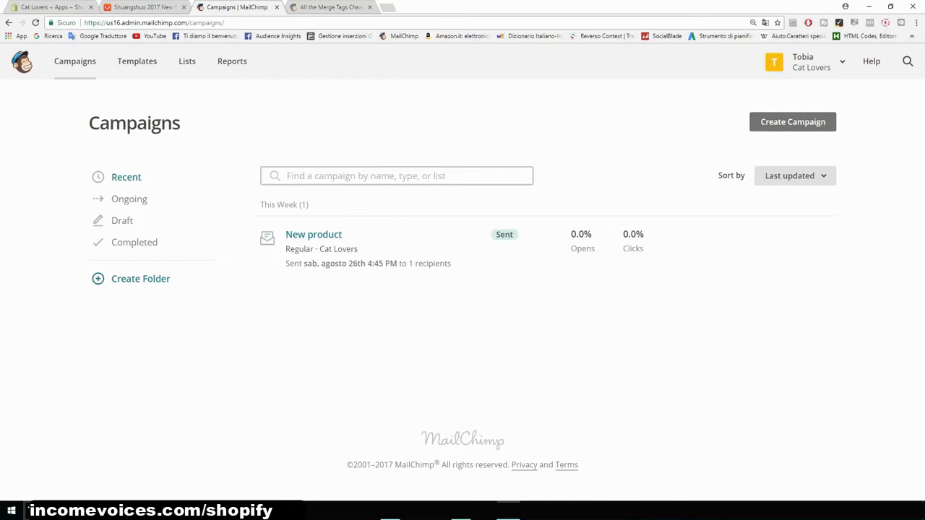
- Create an automated Welcome message email campaign for new subscribers of the Cat Lovers list
left_click(793, 121)
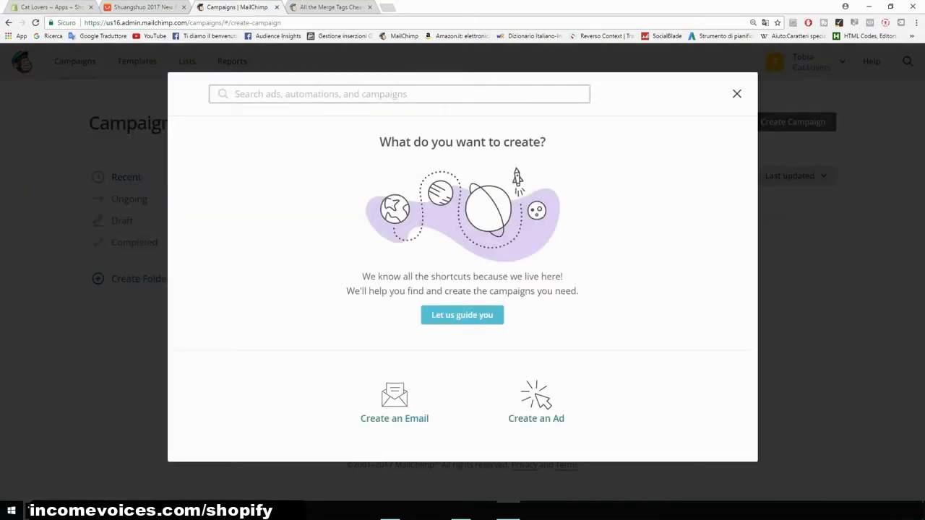
left_click(395, 401)
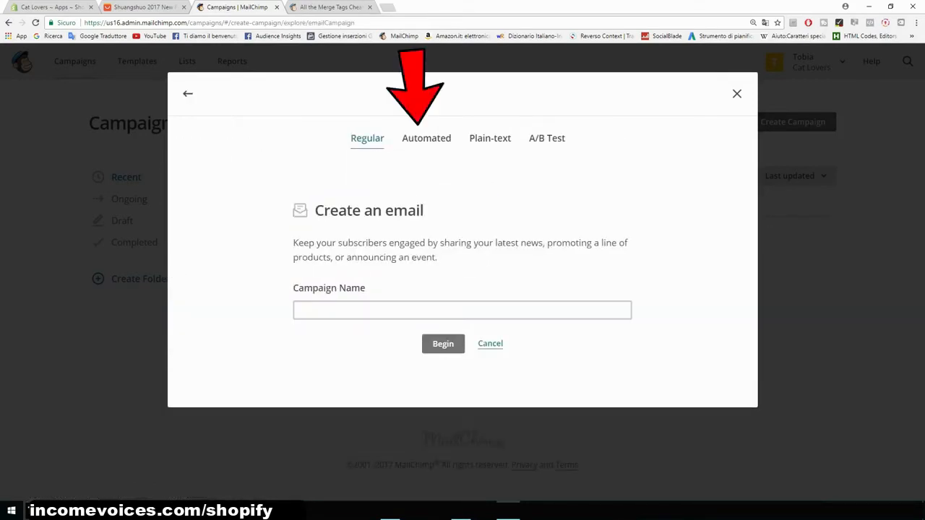
left_click(426, 138)
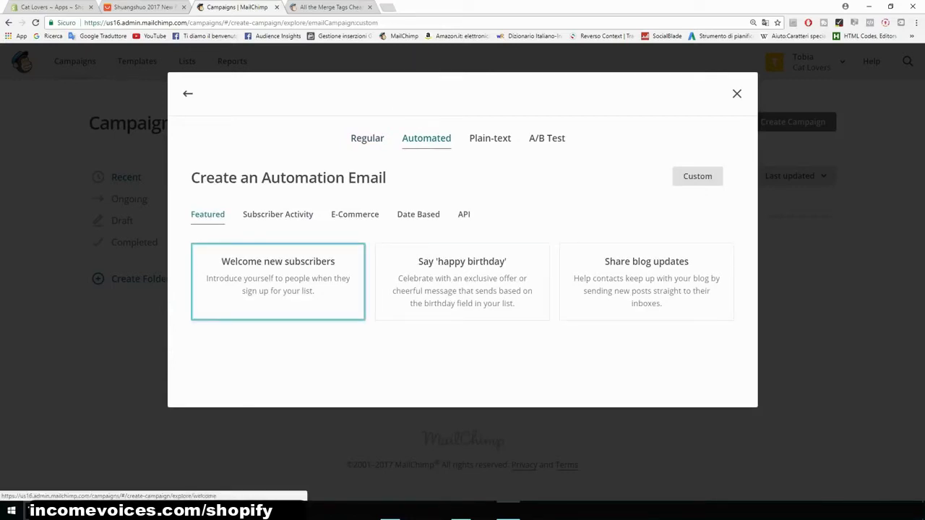
left_click(278, 281)
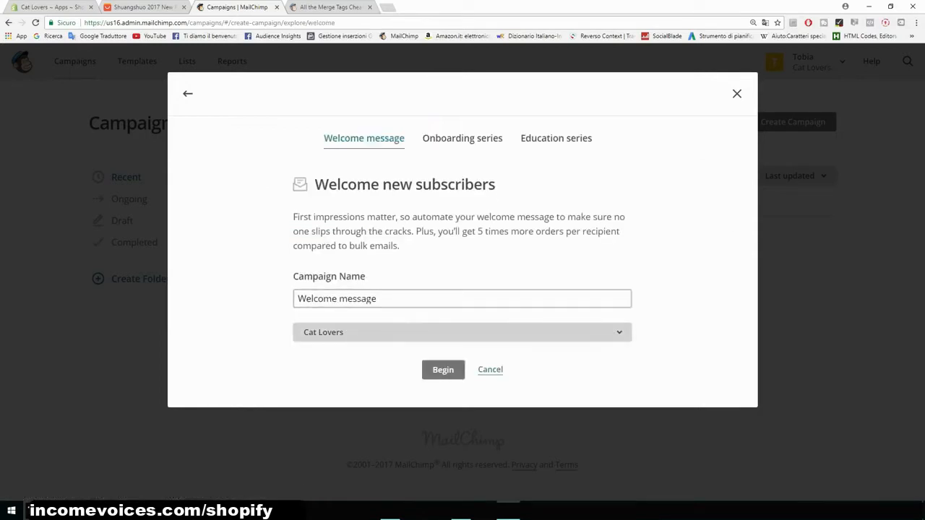
left_click(463, 332)
left_click(463, 389)
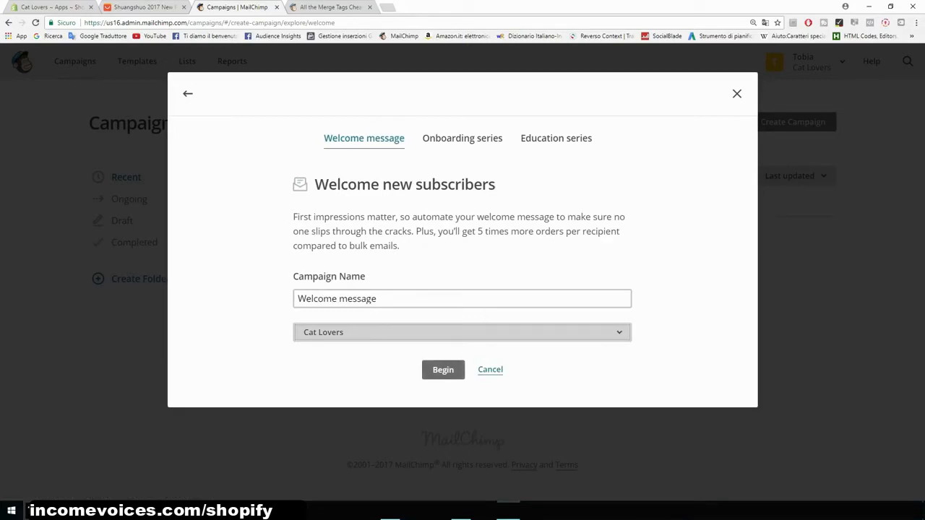
left_click(443, 369)
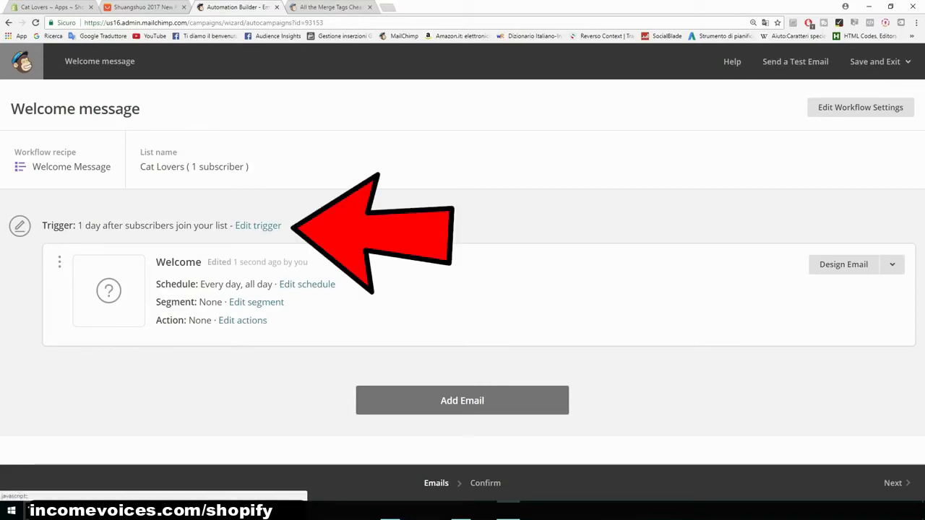
- Change the welcome email's trigger delay to send immediately after subscribers join the list
left_click(258, 226)
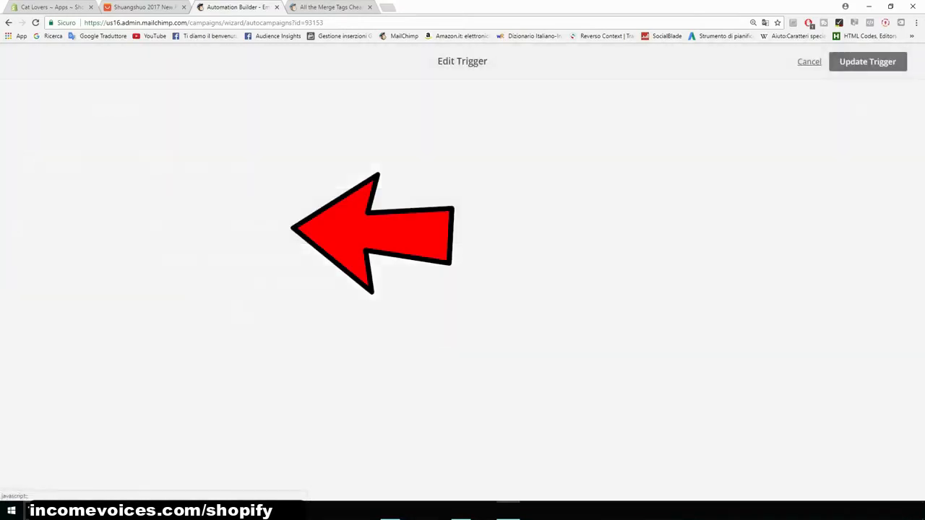
left_click(160, 224)
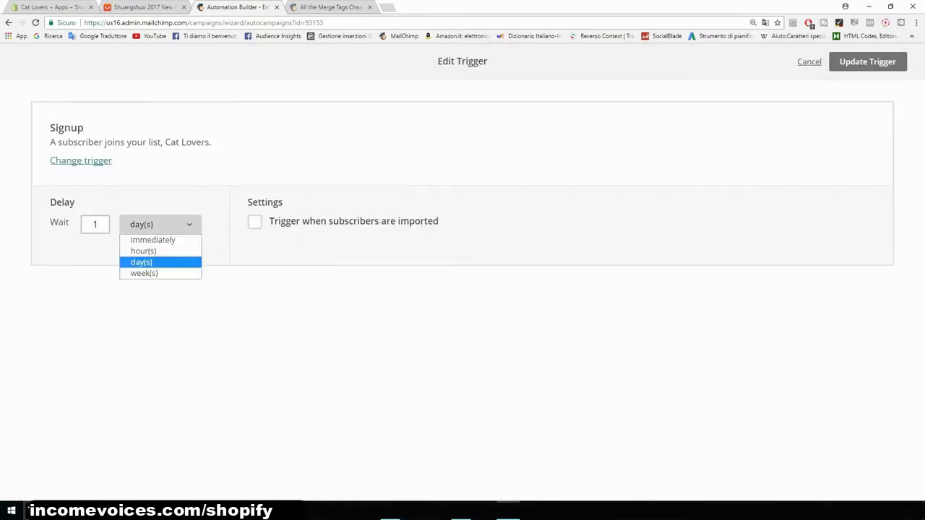
left_click(154, 239)
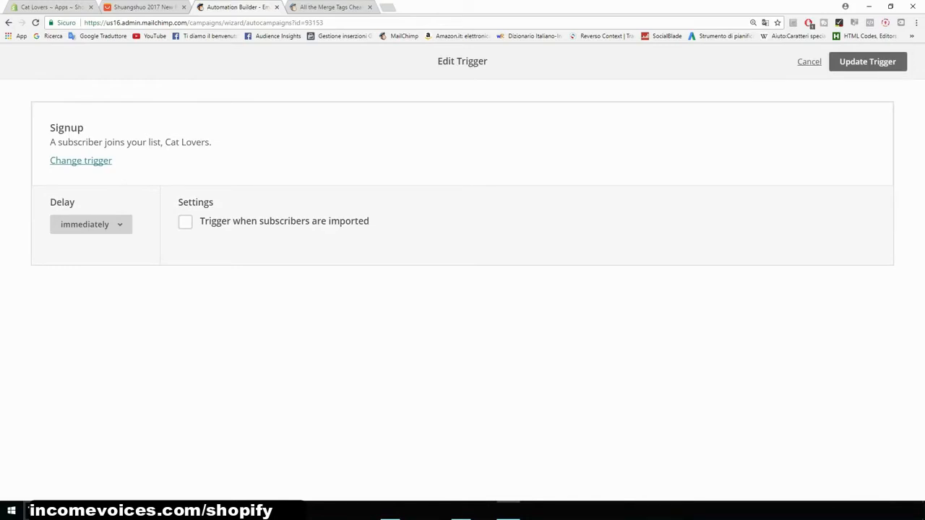
left_click(867, 62)
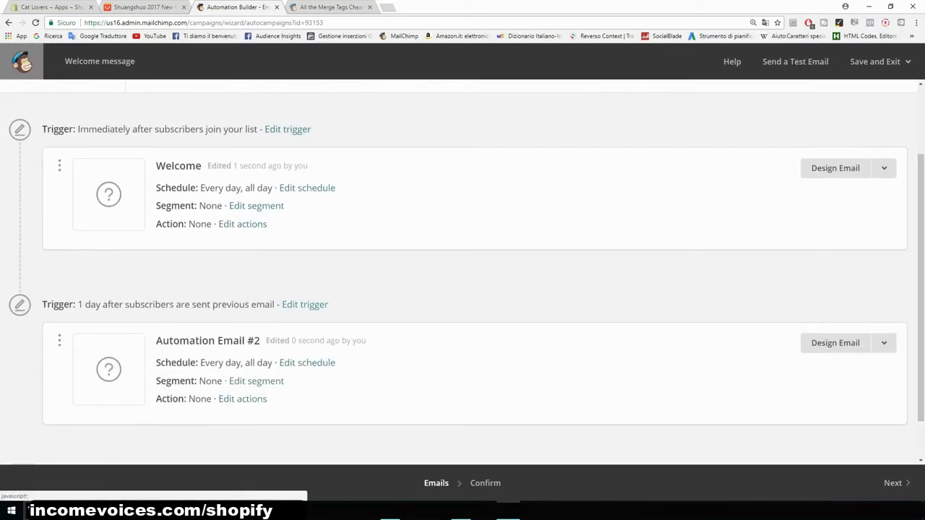
left_click(305, 305)
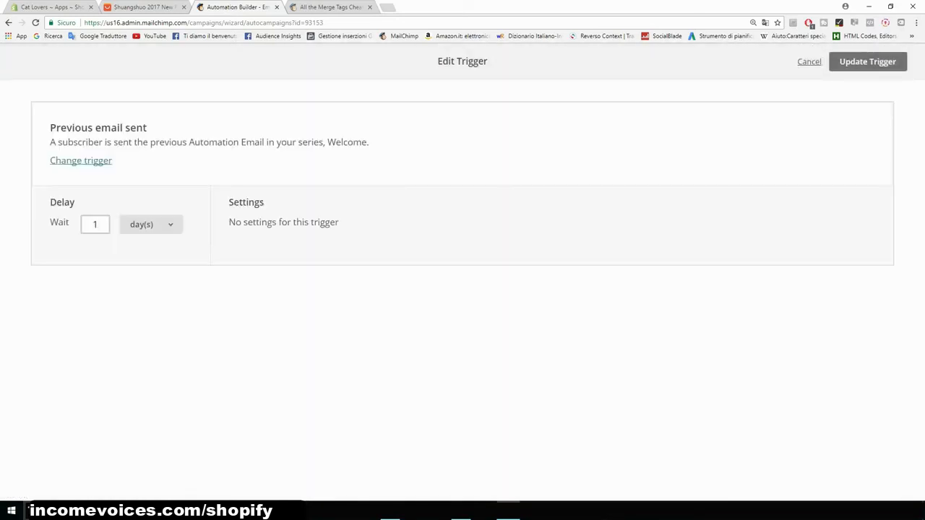
left_click(151, 224)
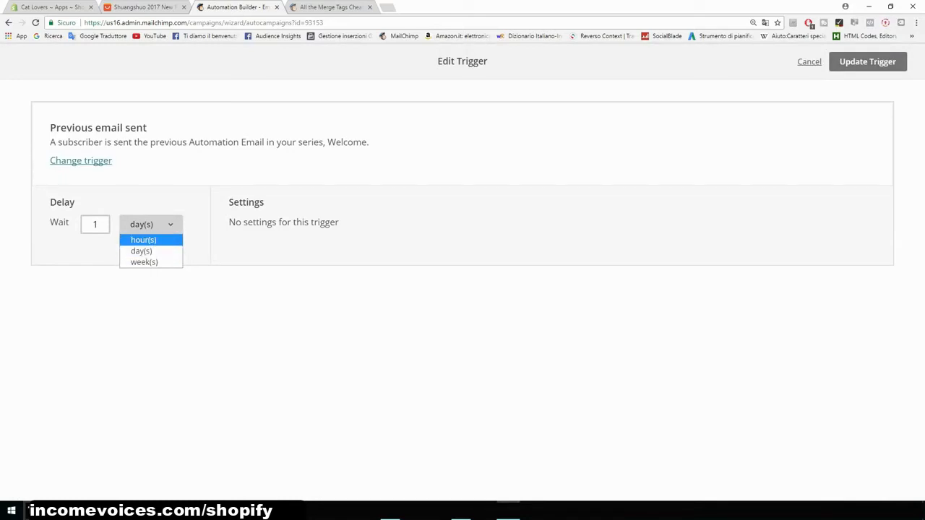
left_click(809, 62)
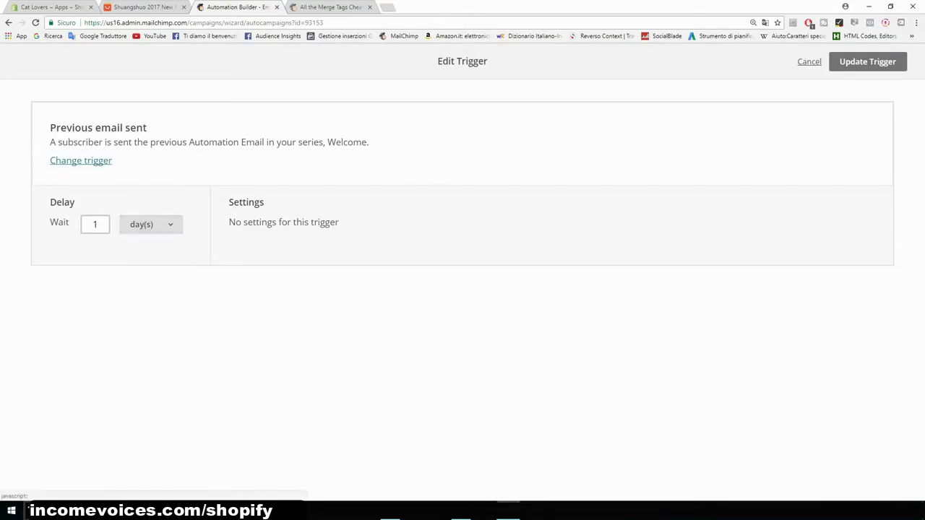
- Add a third email to the welcome automation workflow
scroll(458, 426, "down", 2)
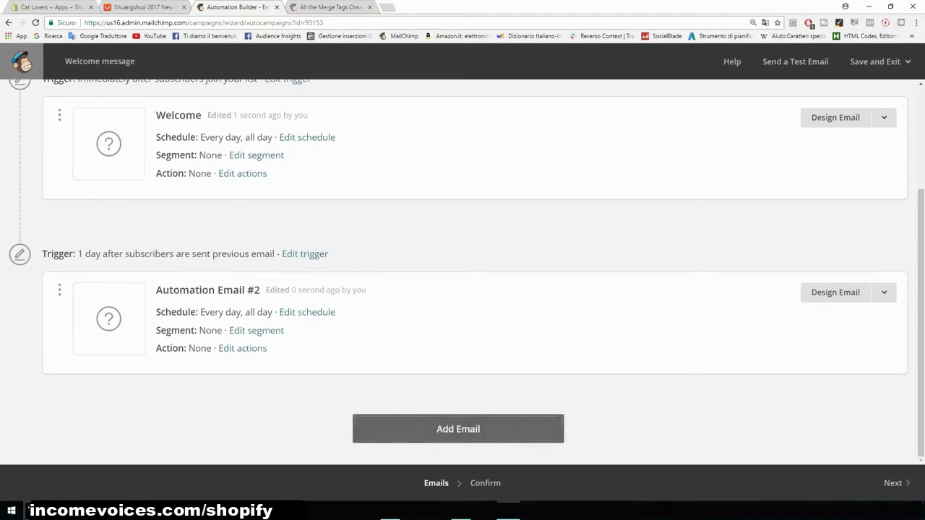
left_click(458, 429)
scroll(458, 426, "down", 2)
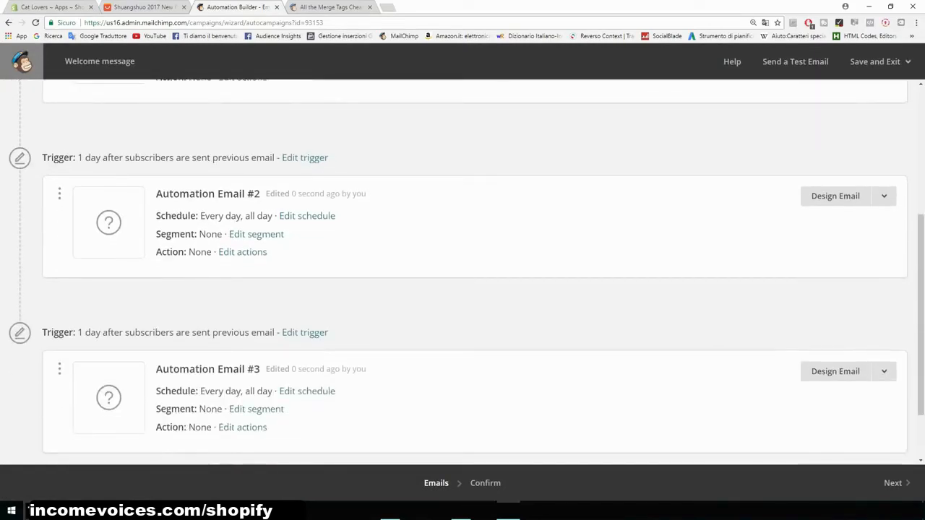
scroll(462, 272, "up", 3)
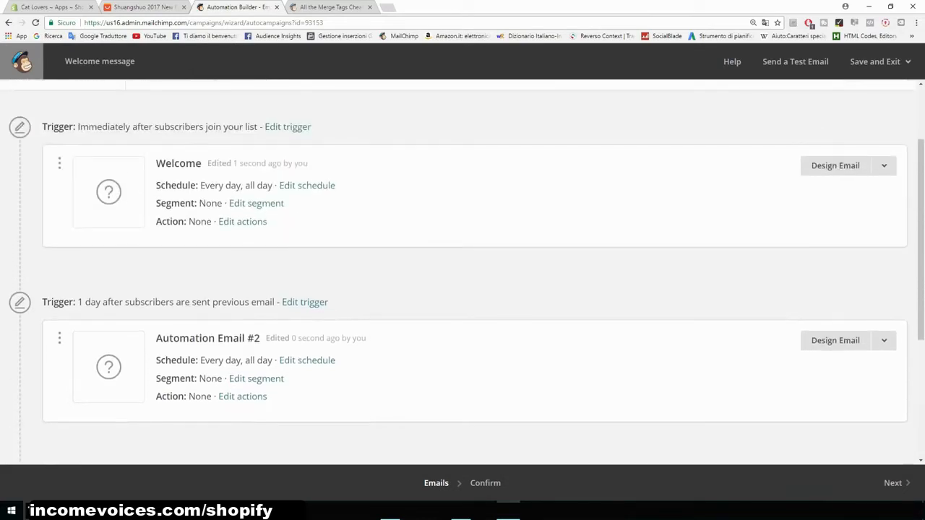
scroll(462, 272, "up", 1)
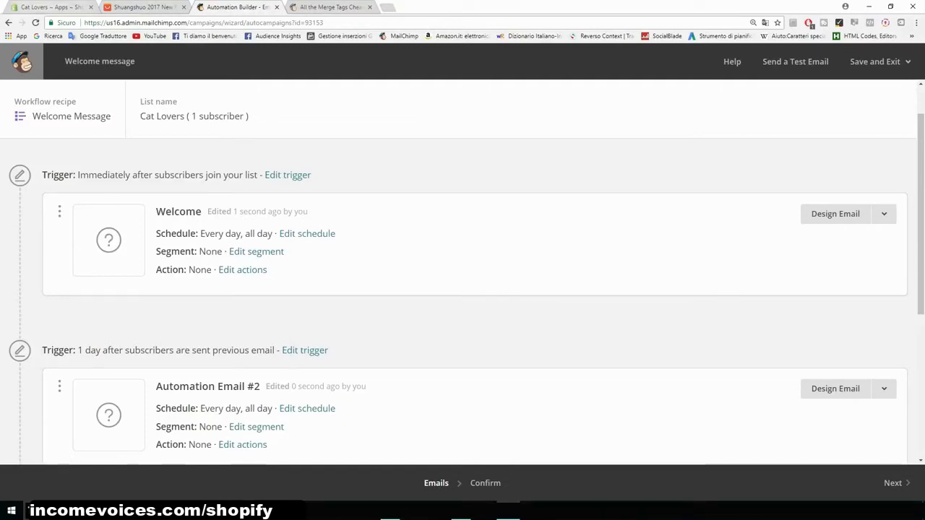
- Switch to the Shopify store admin, open the Oberlo app and go to its product search page
left_click(26, 6)
left_click(41, 484)
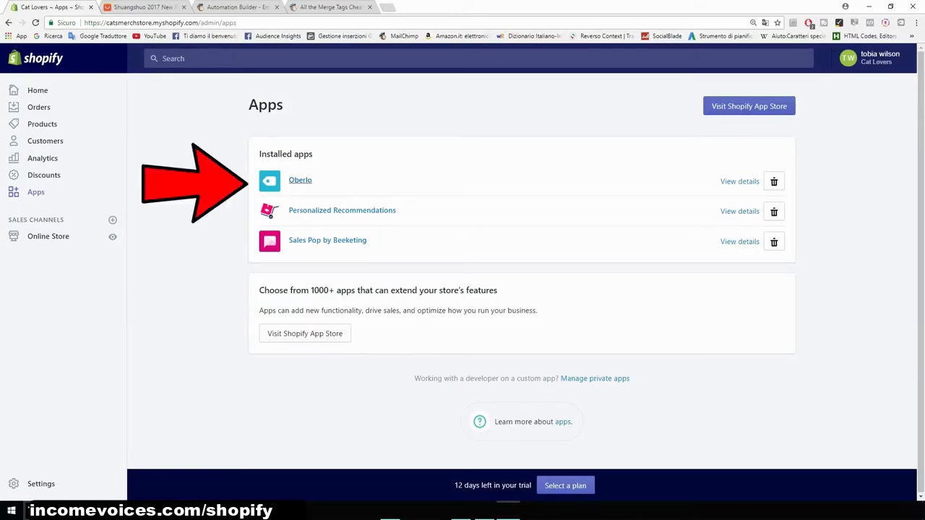
left_click(300, 180)
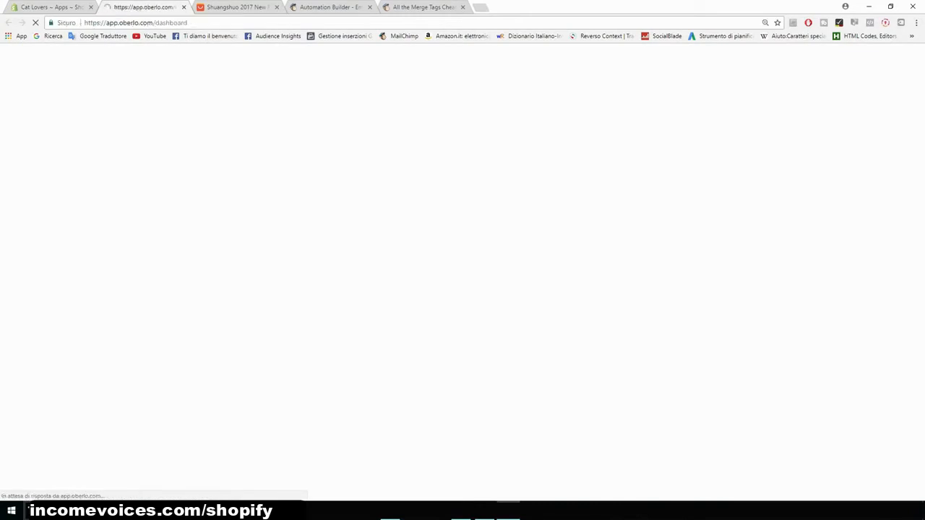
mouse_move(18, 137)
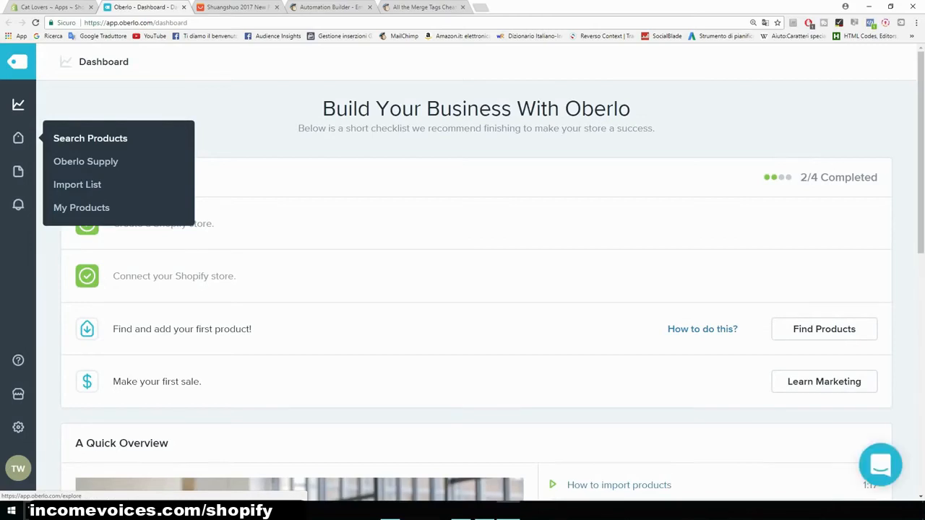
key("ctrl+plus")
key("ctrl+plus")
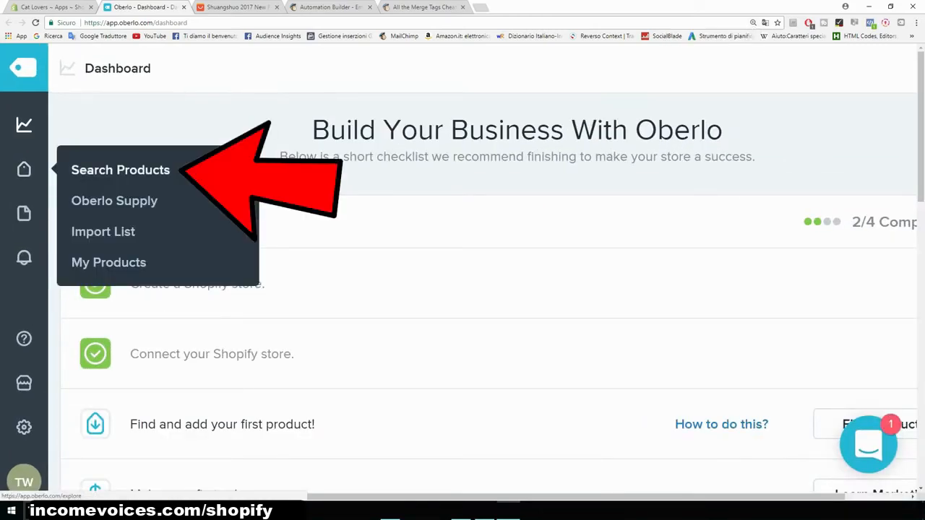
left_click(120, 170)
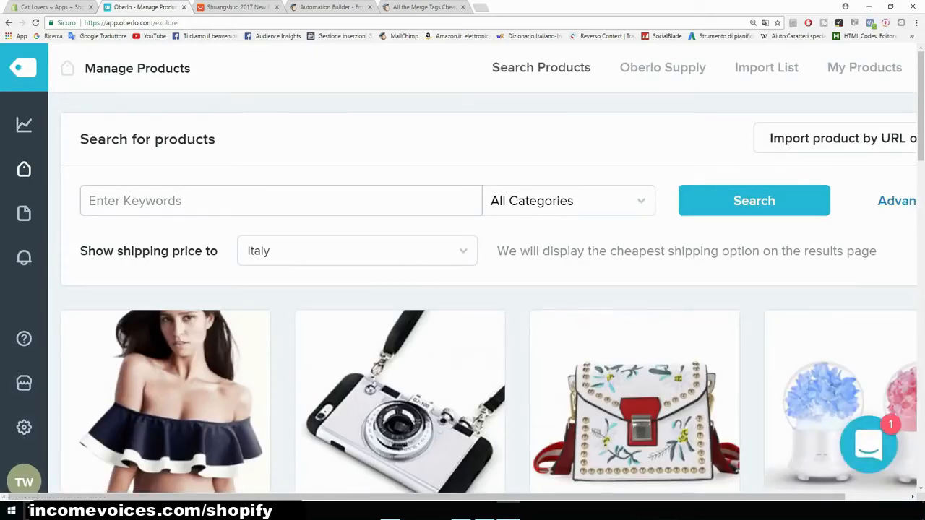
key("ctrl+minus")
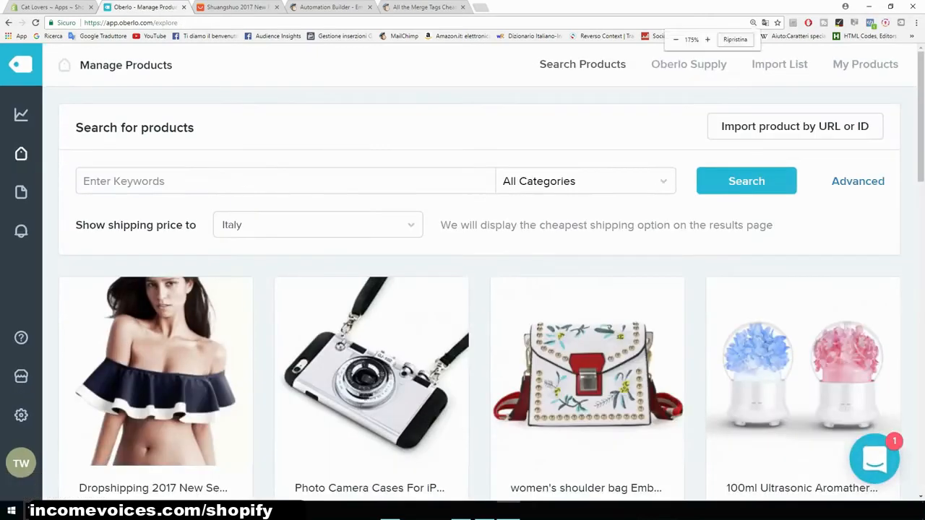
scroll(155, 361, "down", 1)
scroll(155, 362, "down", 2)
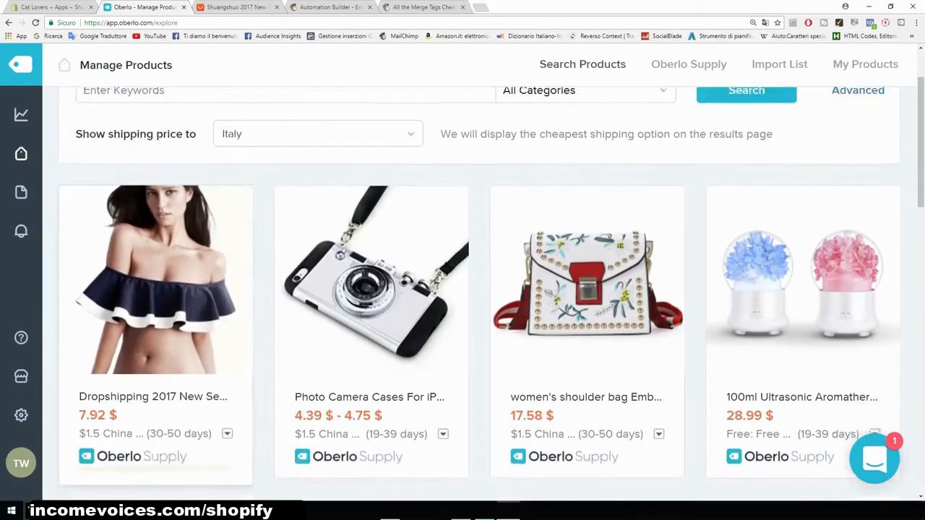
scroll(155, 361, "up", 3)
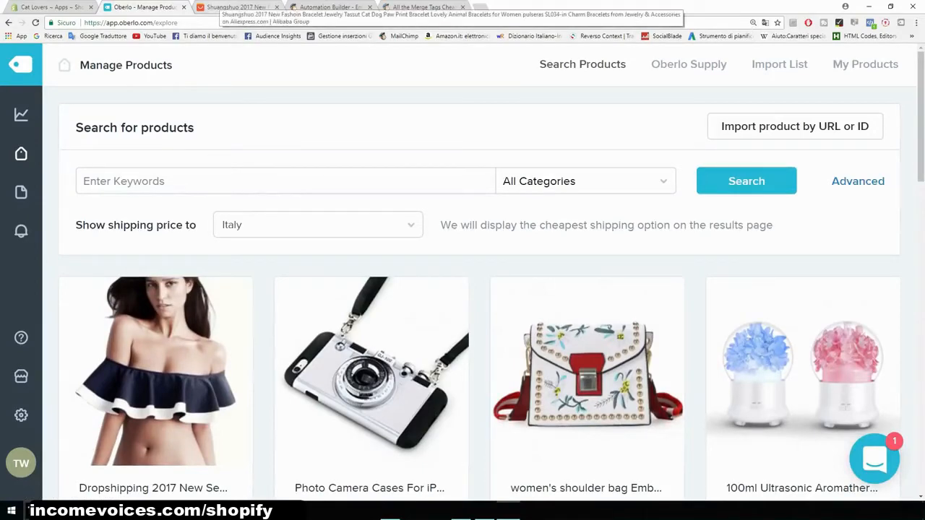
- Push the cat paw print bracelet from its AliExpress page into Oberlo and open the import list
left_click(238, 7)
scroll(462, 289, "down", 3)
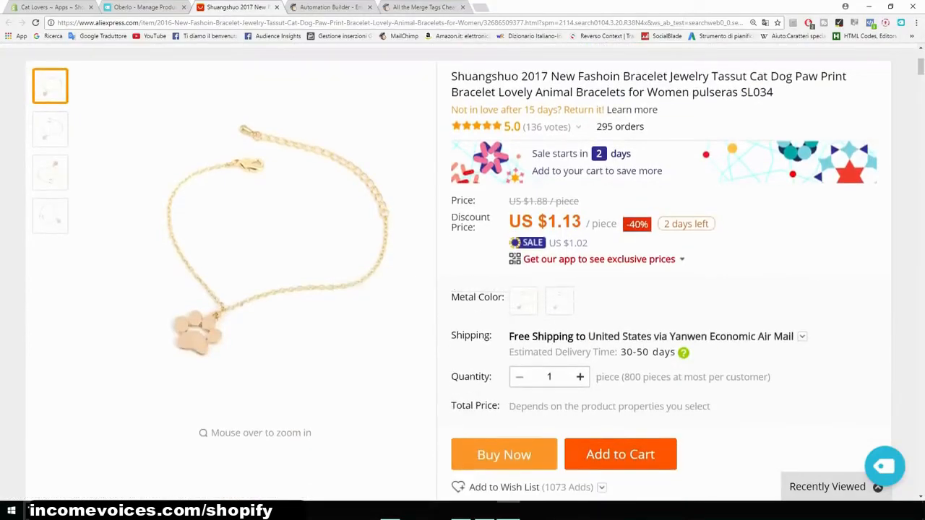
key("ctrl+plus")
key("ctrl+plus")
key("ctrl+plus")
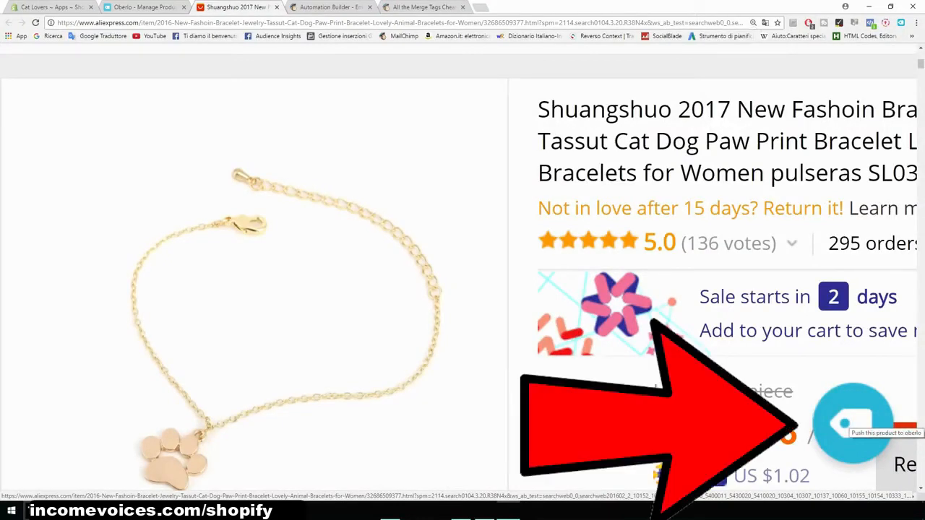
left_click(851, 423)
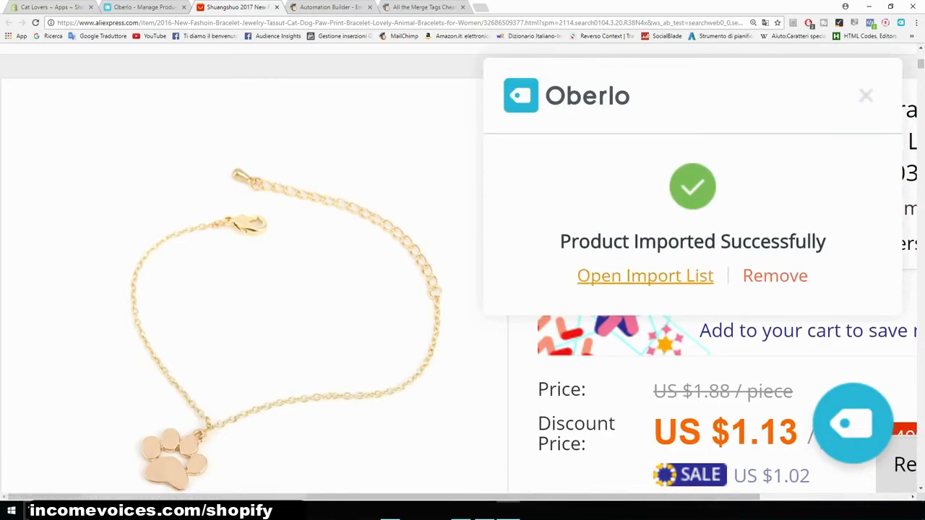
left_click(644, 275)
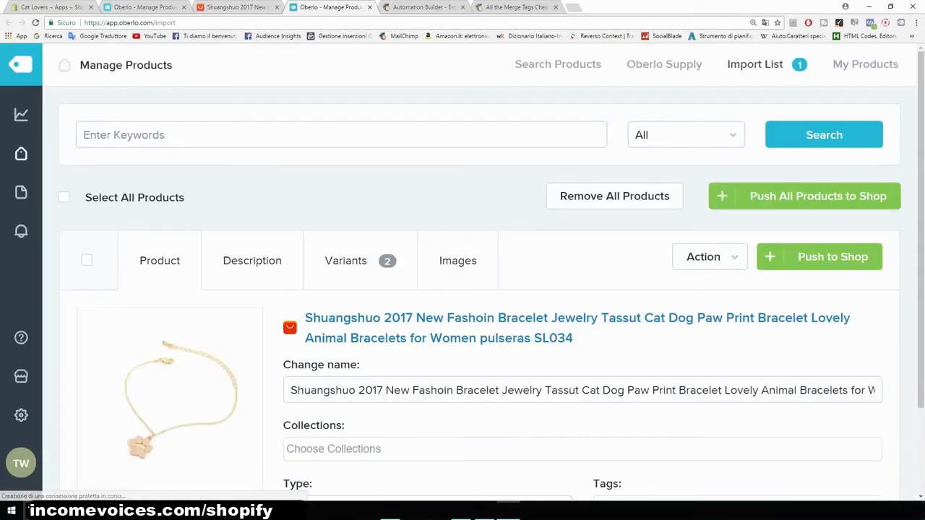
- Shorten the imported bracelet's name by deleting the brand and extra words, leaving Bracelet Cat Paw Print for Women
scroll(462, 303, "down", 1)
scroll(462, 289, "down", 2)
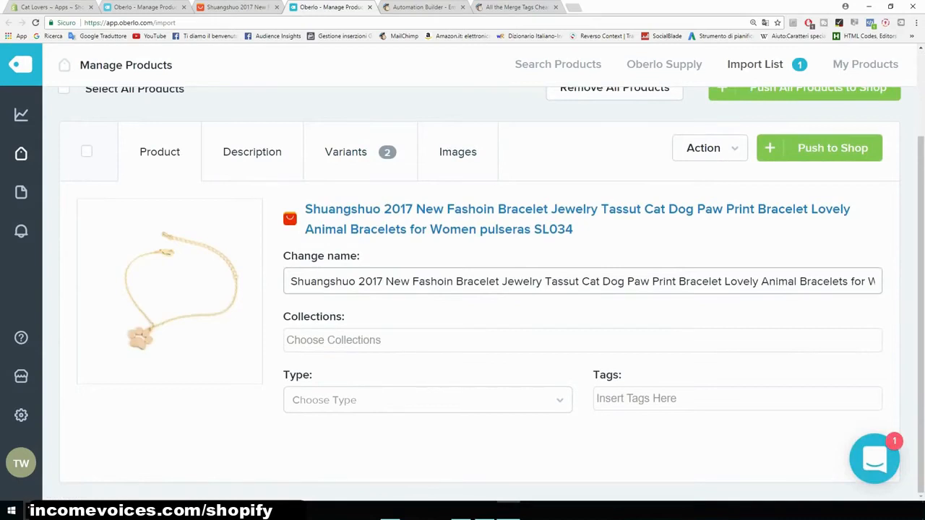
left_click_drag(291, 281, 453, 281)
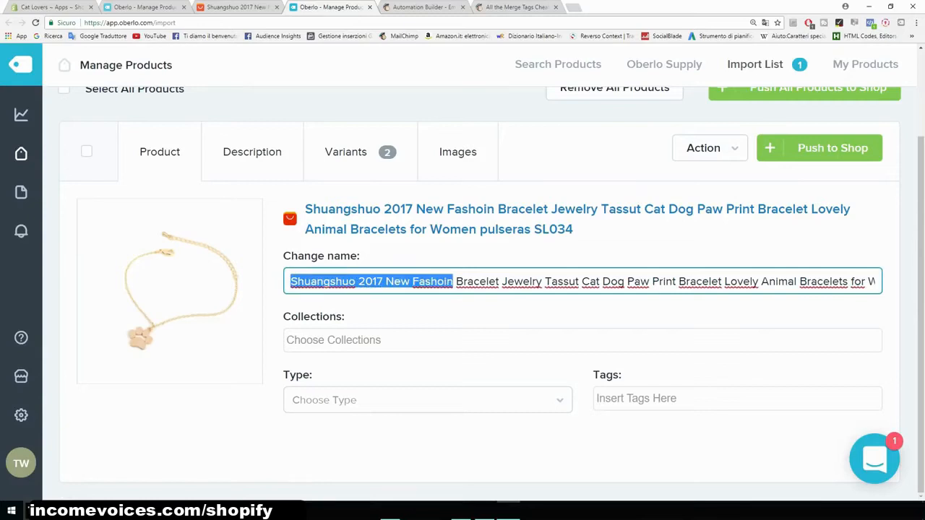
key("BackSpace")
left_click_drag(340, 281, 584, 281)
key("BackSpace")
key("BackSpace")
key("BackSpace")
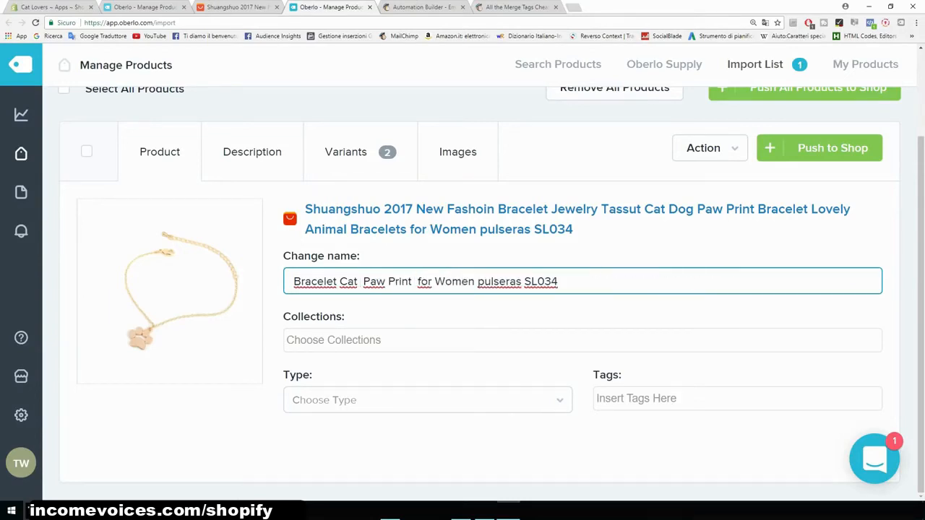
left_click_drag(475, 281, 559, 281)
- Tidy the product name's spacing and wording so it reads Bracelet Cat Paw For Women
key("BackSpace")
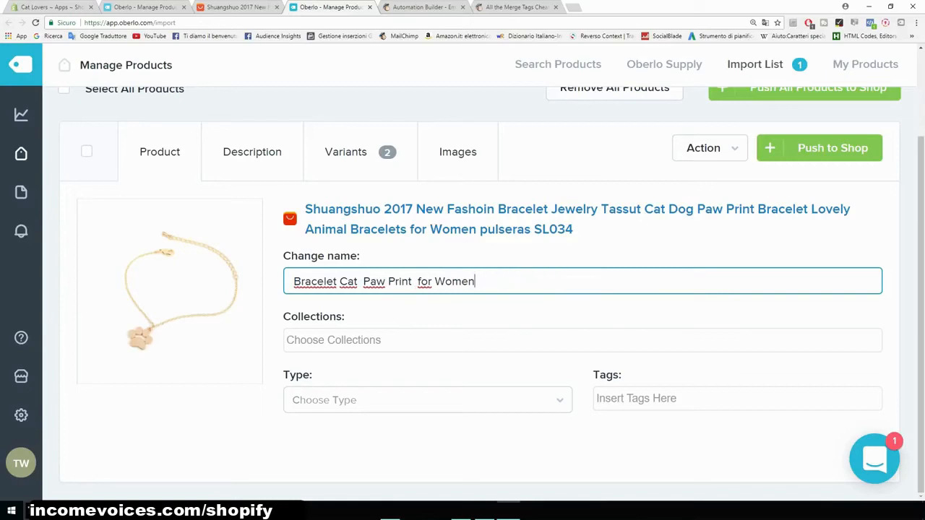
left_click(417, 281)
key("BackSpace")
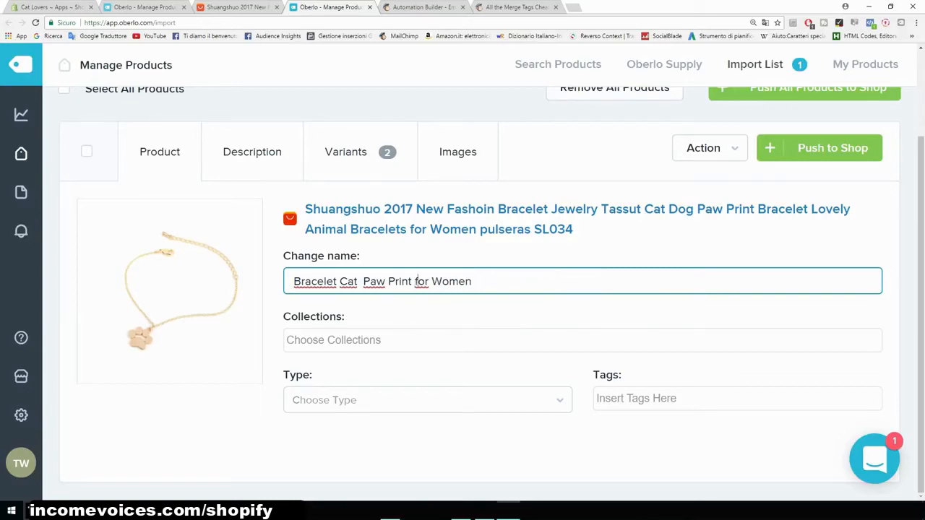
key("Delete")
type("F")
left_click(364, 281)
key("BackSpace")
left_click_drag(409, 281, 384, 281)
key("BackSpace")
key("BackSpace")
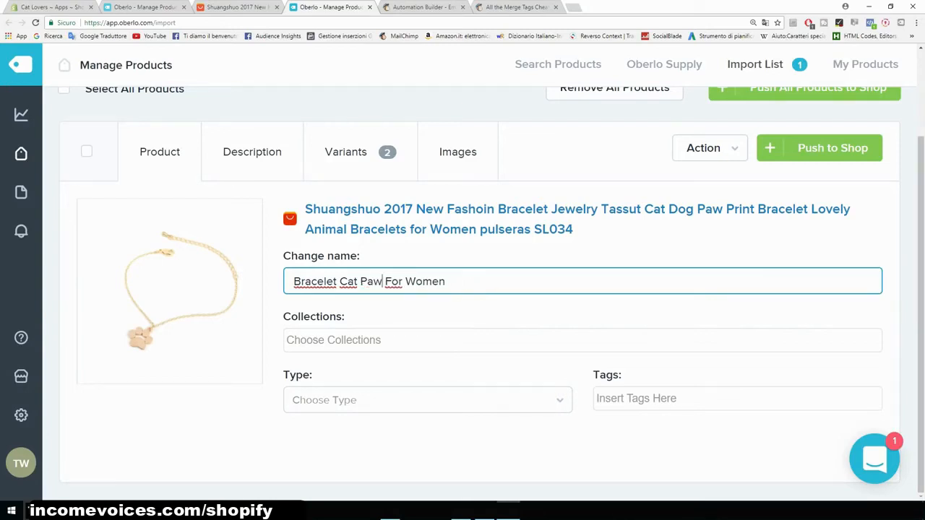
- Add the bracelet to the Home page collection and set its product type to bracelet
key("Tab")
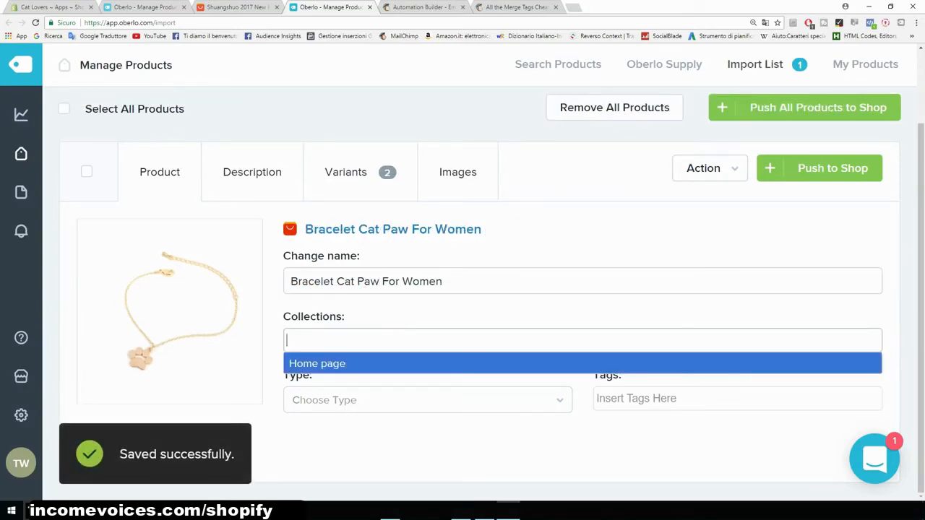
key("Return")
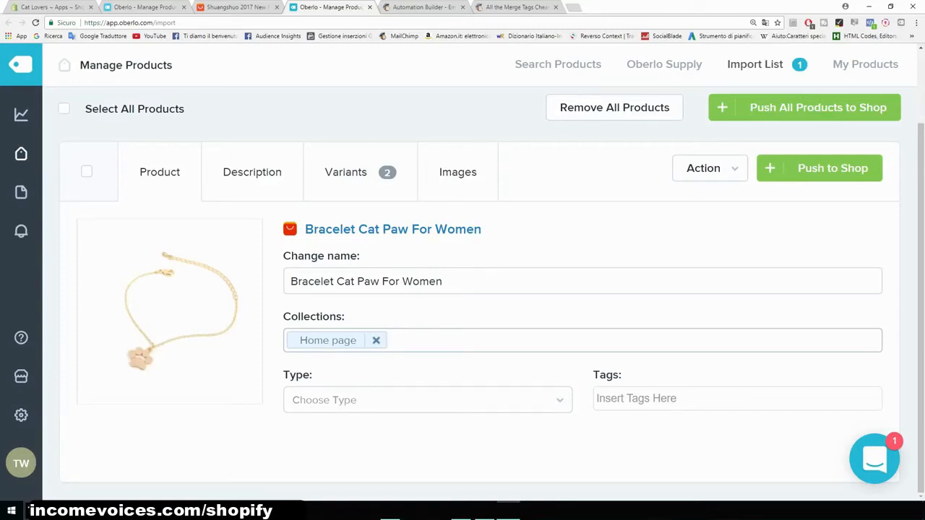
left_click(427, 400)
type("br")
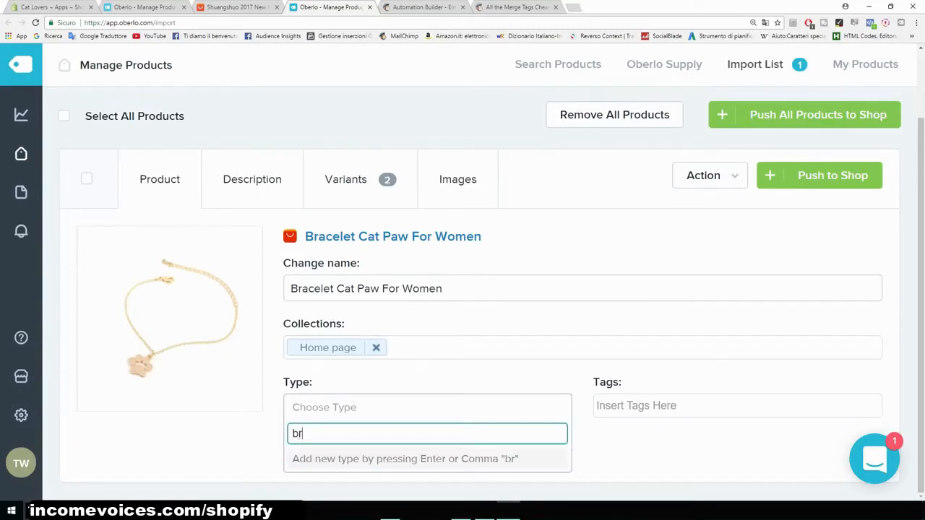
type("acelet")
key("Return")
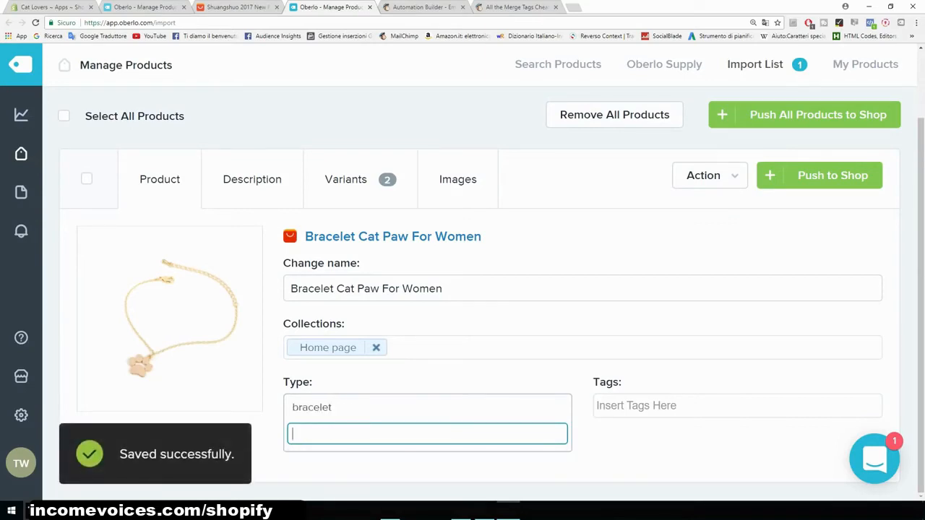
- Tag the product with bracelet and cat bracelet
key("Tab")
type("br")
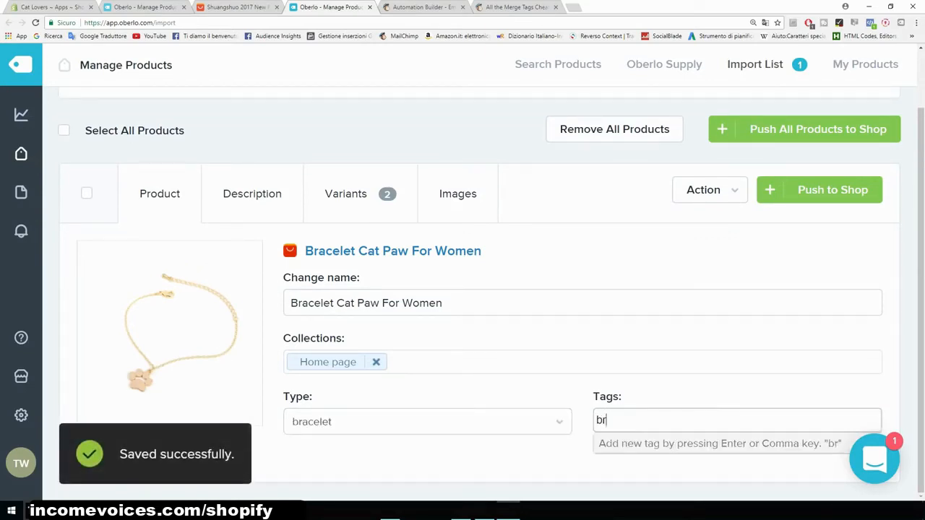
type("acelet")
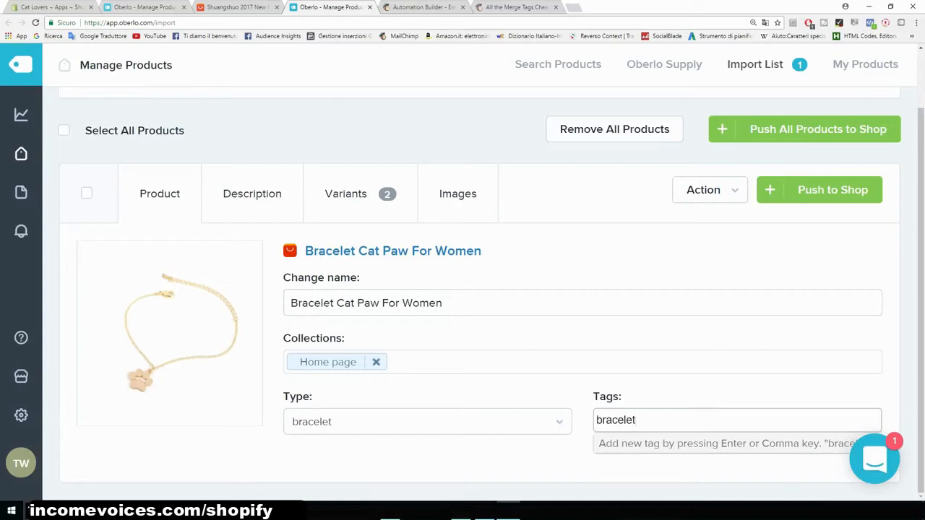
key("Return")
type("cat bracee")
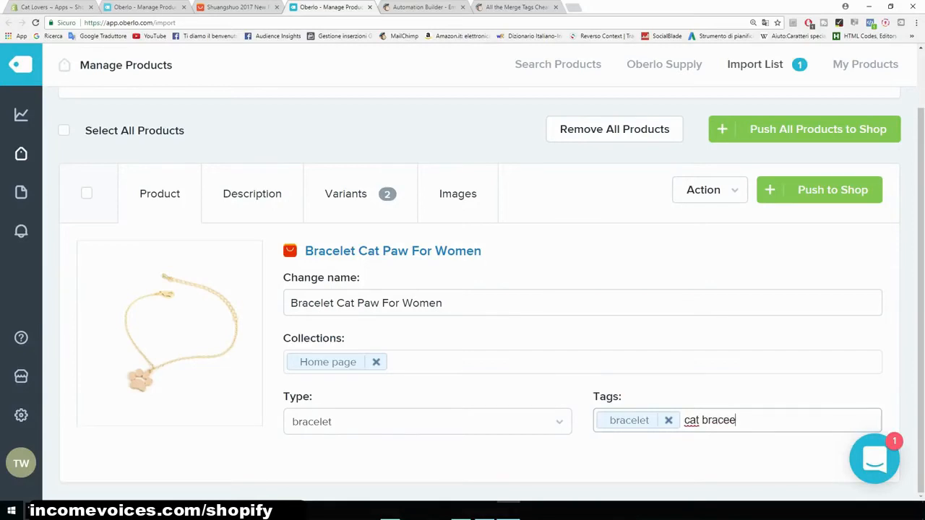
key("BackSpace")
type("let")
key("Return")
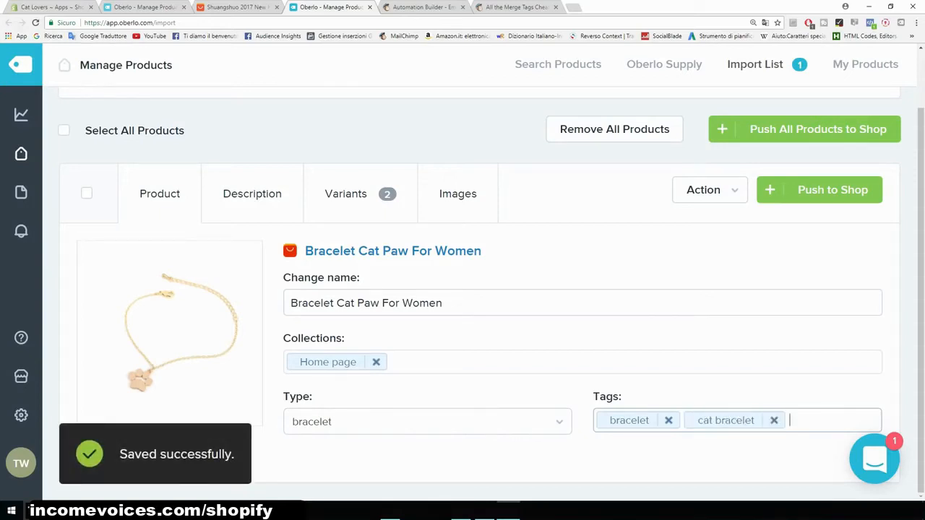
- Open the product's description and select all of its imported specification text
left_click(252, 194)
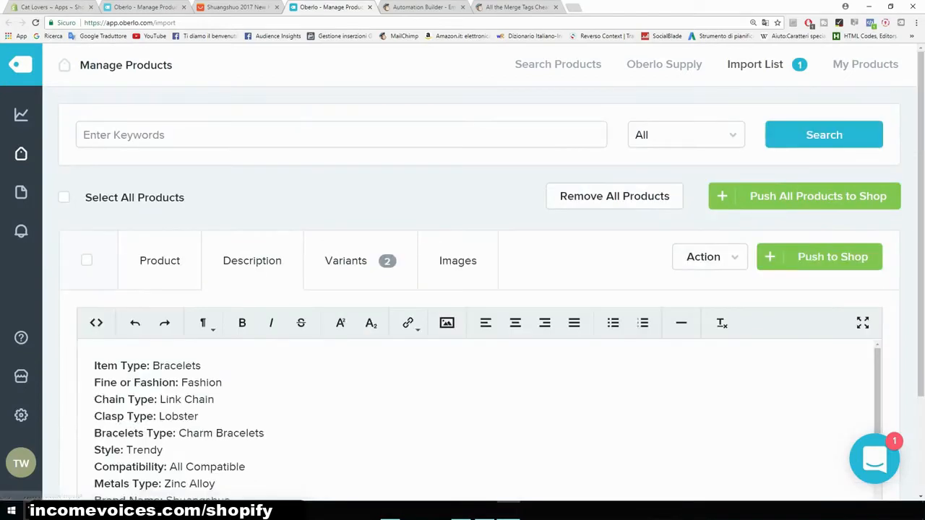
scroll(477, 419, "down", 3)
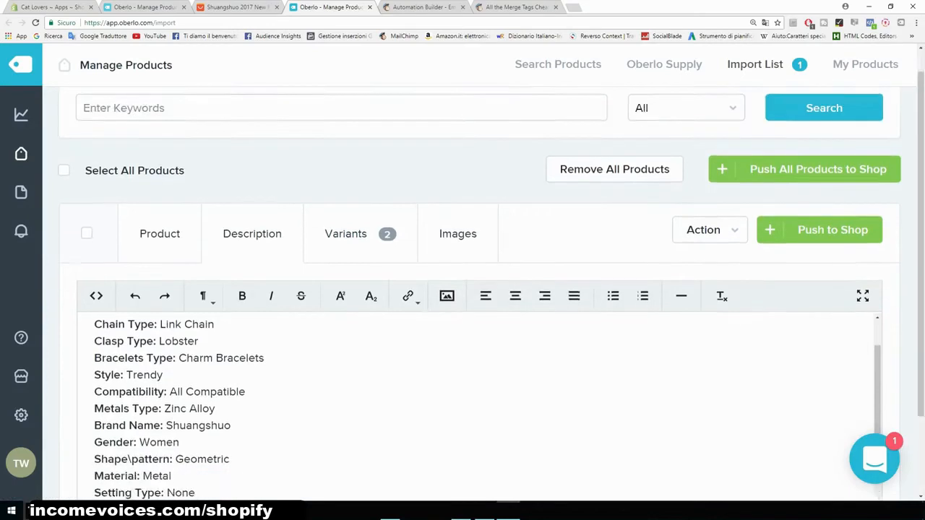
scroll(477, 289, "down", 1)
scroll(477, 368, "up", 1)
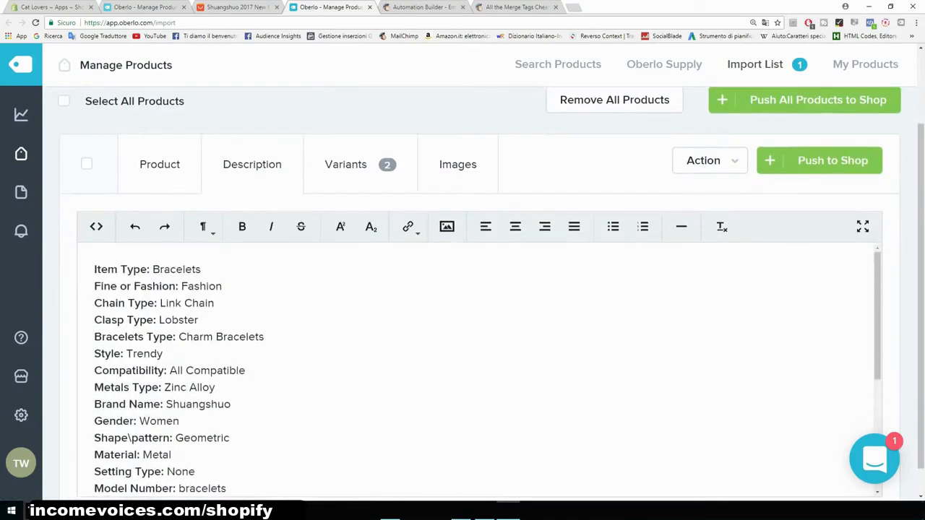
left_click_drag(94, 268, 217, 387)
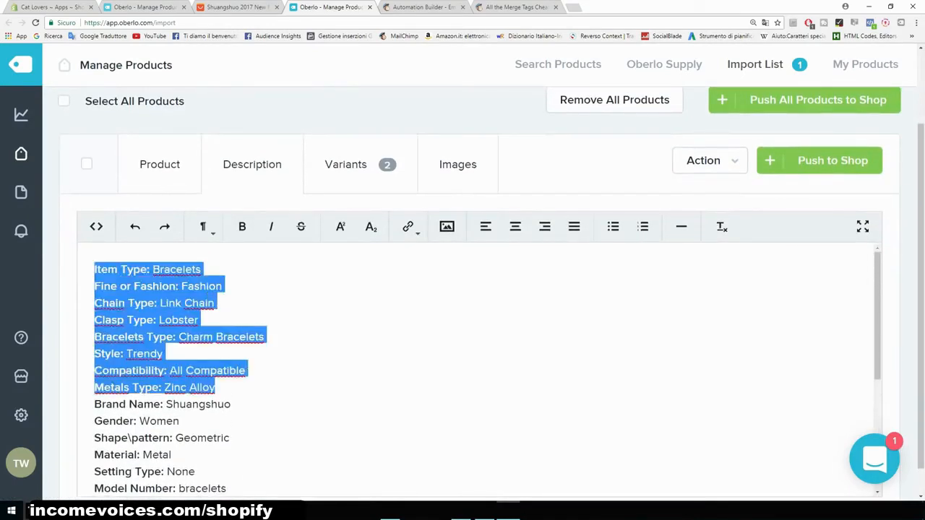
scroll(477, 361, "down", 6)
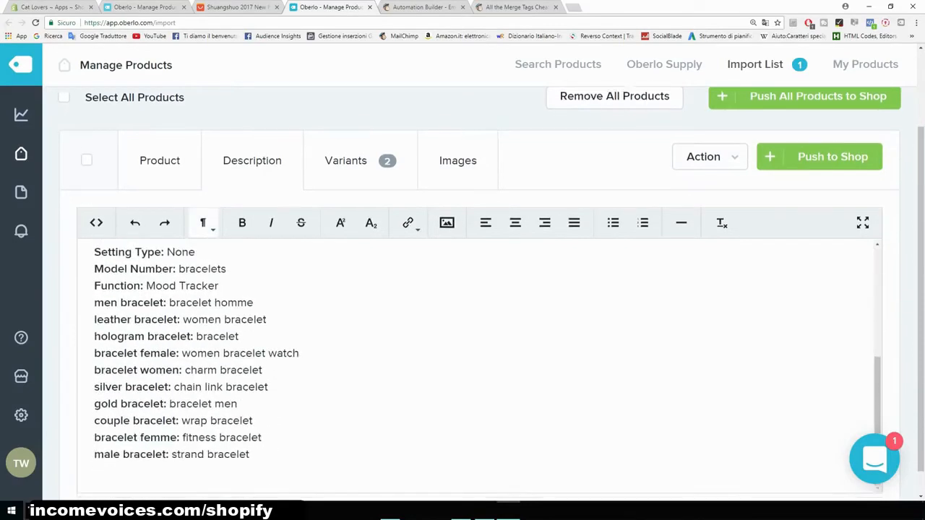
left_click_drag(249, 426, 91, 217)
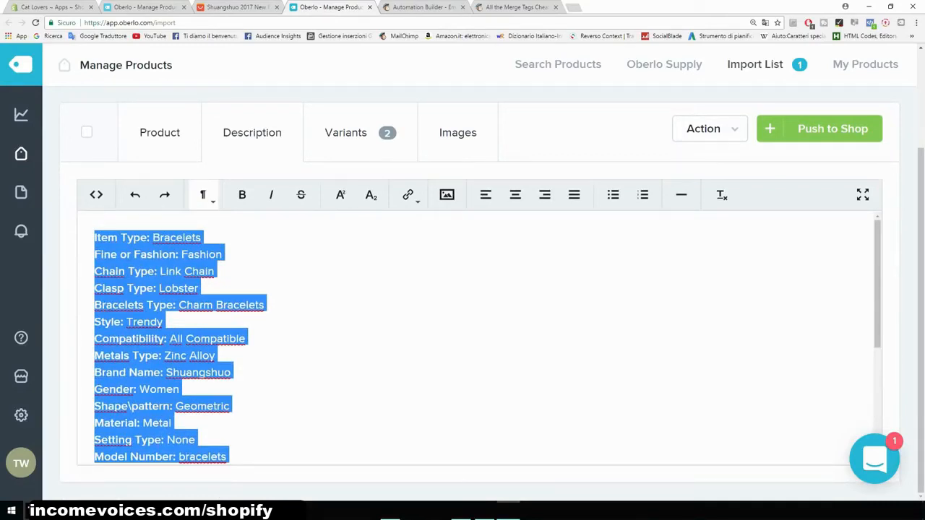
- Examine the bracelet's product details and description on its AliExpress page, then return to the import list
left_click(246, 8)
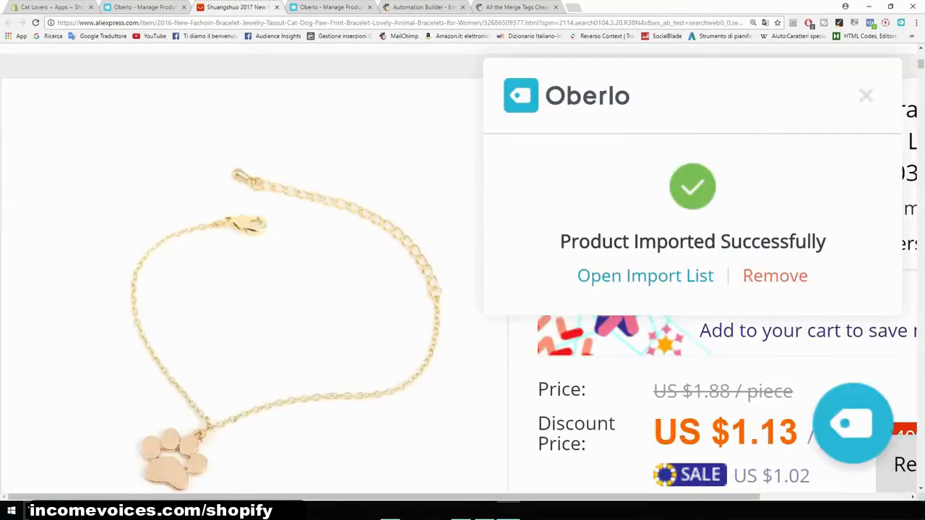
key("ctrl+minus")
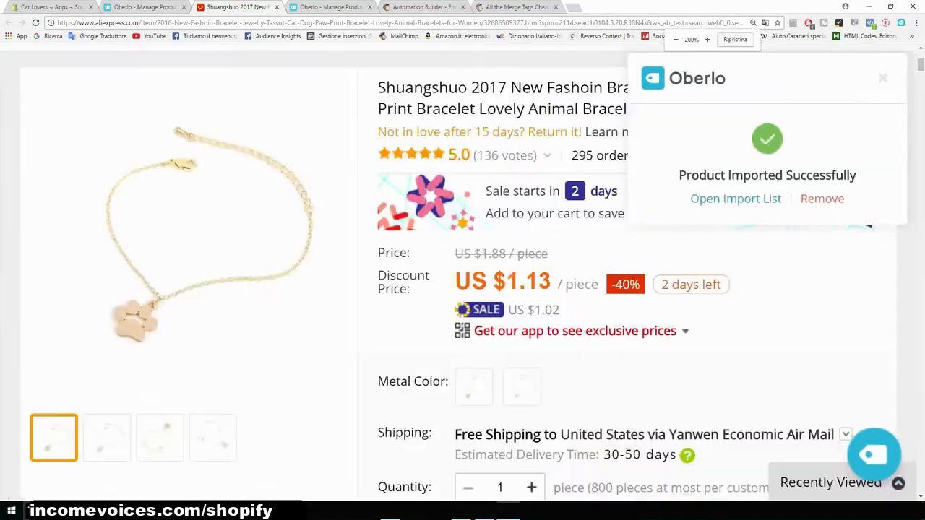
key("ctrl+minus")
scroll(463, 289, "down", 3)
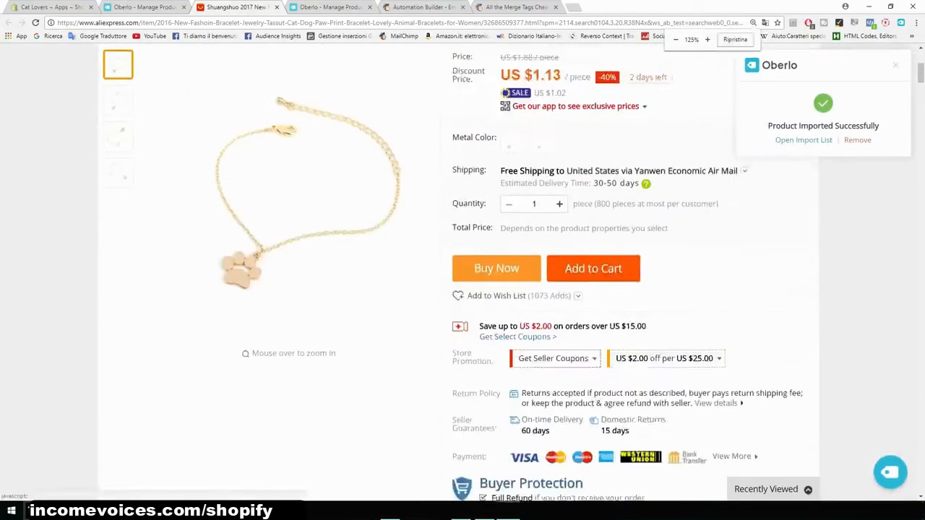
scroll(462, 289, "down", 10)
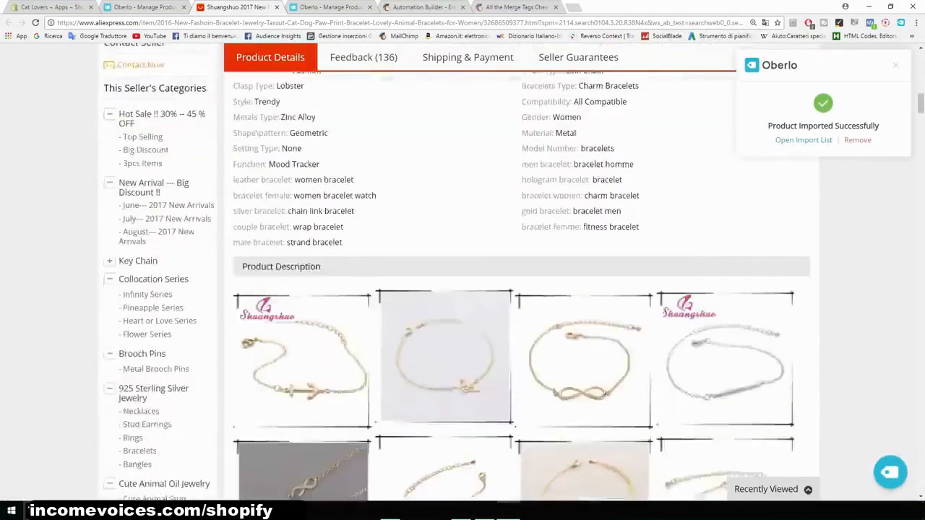
left_click_drag(344, 324, 234, 198)
scroll(517, 287, "down", 15)
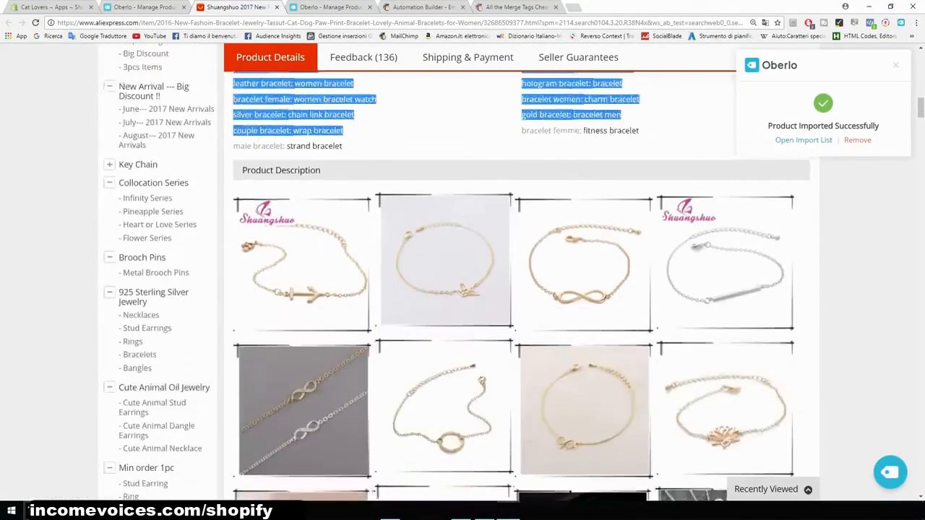
scroll(517, 286, "down", 11)
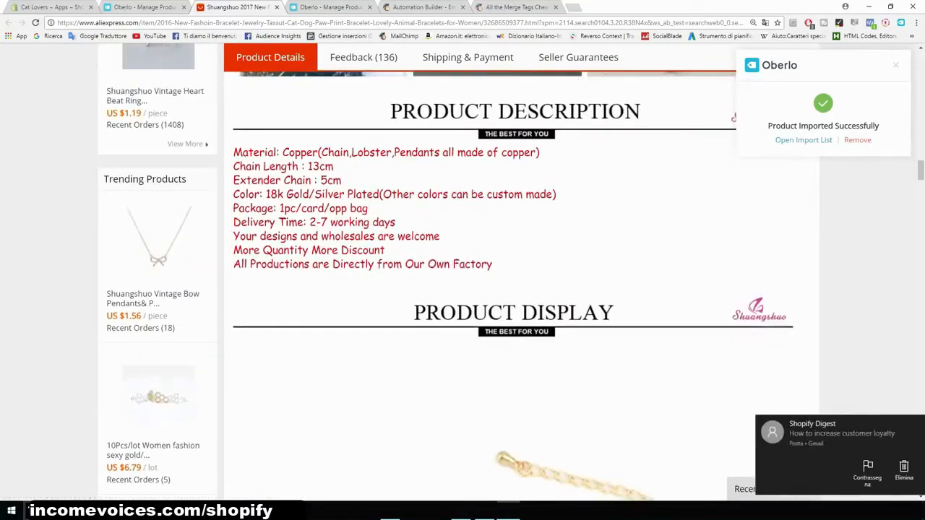
left_click_drag(493, 265, 318, 208)
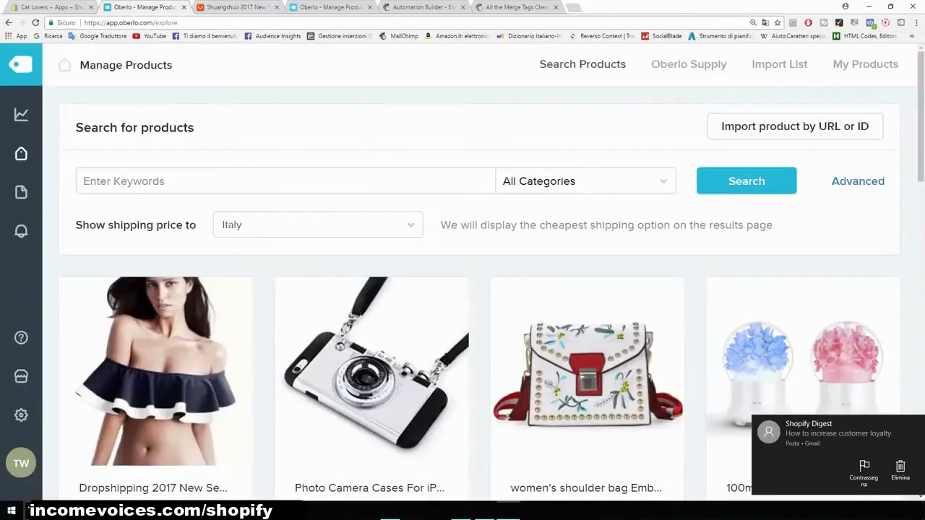
left_click(144, 6)
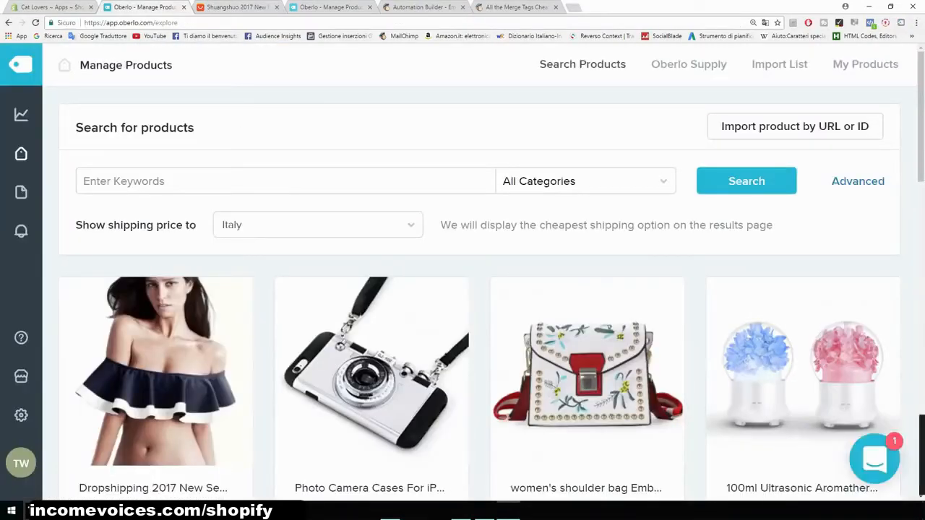
left_click(331, 7)
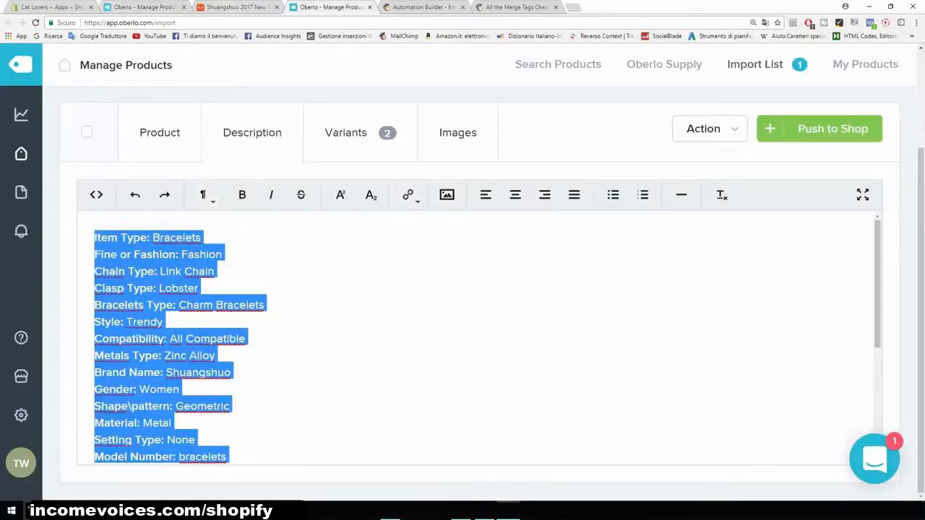
- Replace the selected description with the text Beatiful bracelet..
key("BackSpace")
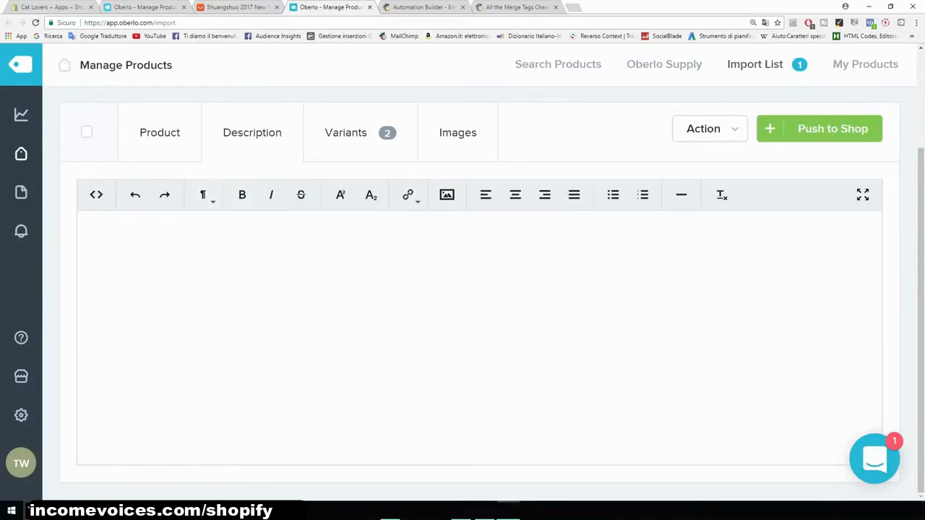
type("Bea")
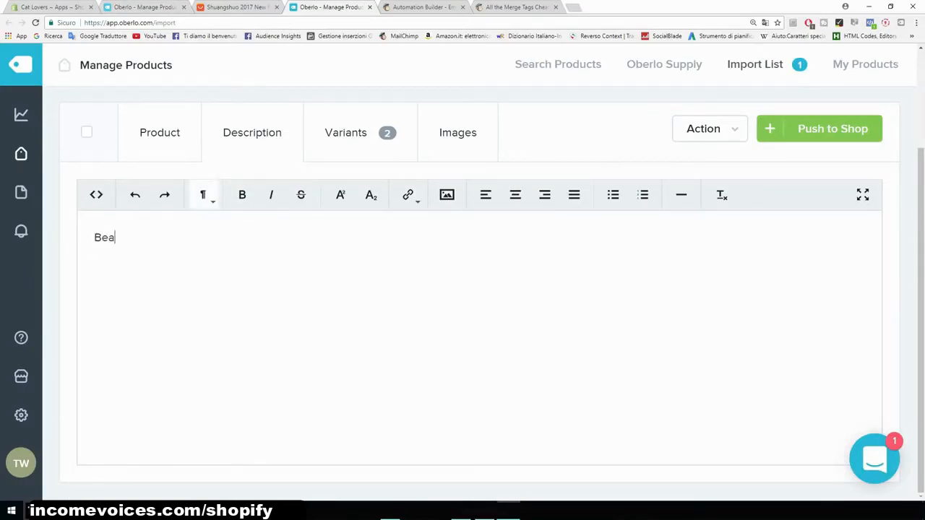
type("tiful bracelet...")
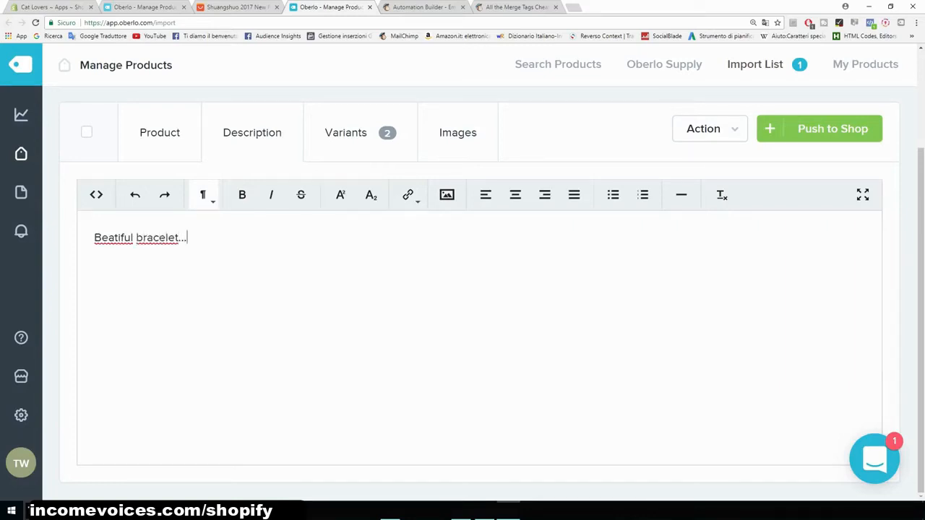
key("shift+Left")
key("shift+Left")
key("shift+Left")
key("shift+Left")
key("shift+Left")
key("shift+Left")
key("shift+Left")
key("shift+Left")
key("shift+Left")
key("shift+Left")
key("shift+Left")
key("shift+Left")
key("shift+Left")
key("shift+Left")
key("shift+Left")
key("shift+Left")
key("shift+Left")
key("shift+Left")
key("shift+Left")
key("shift+Left")
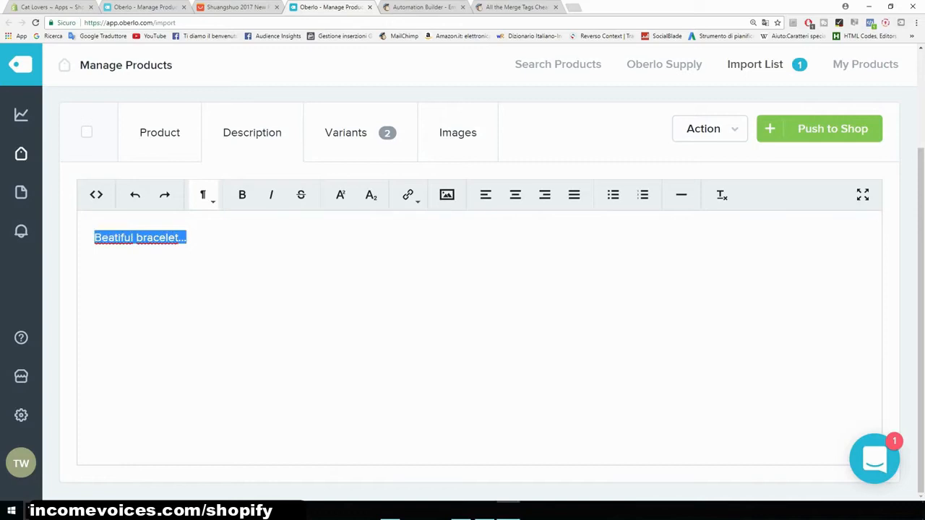
left_click(187, 237)
- Copy the color and material lines from the Products document into the description below the opening line
key("alt+Tab")
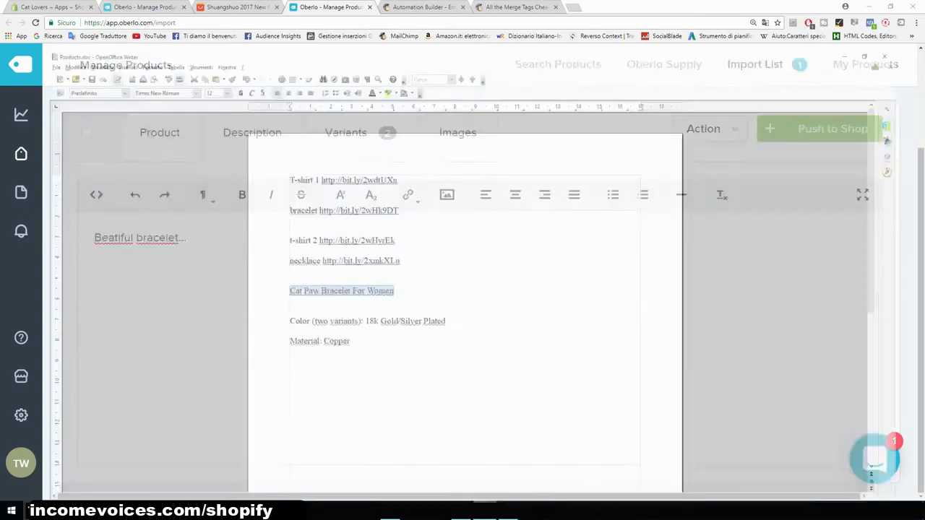
left_click_drag(330, 317, 262, 295)
key("ctrl+c")
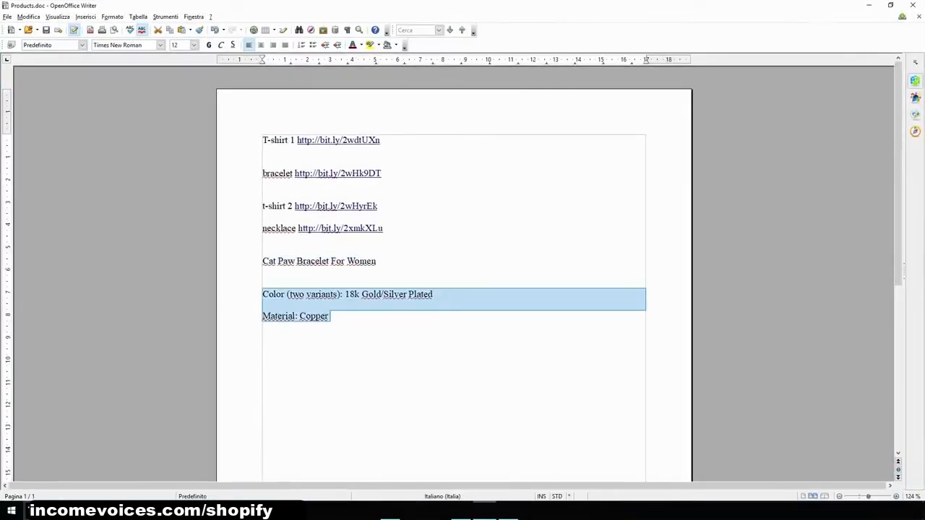
key("alt+Tab")
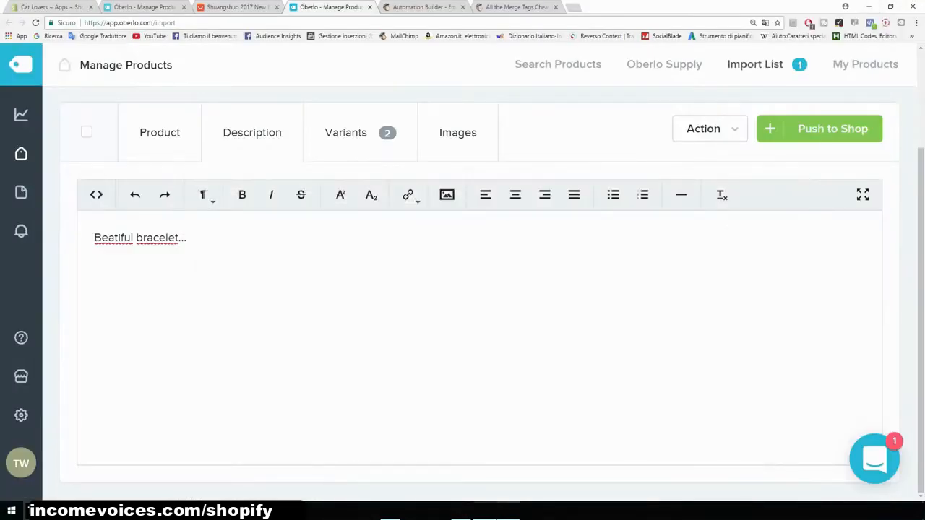
key("ctrl+v")
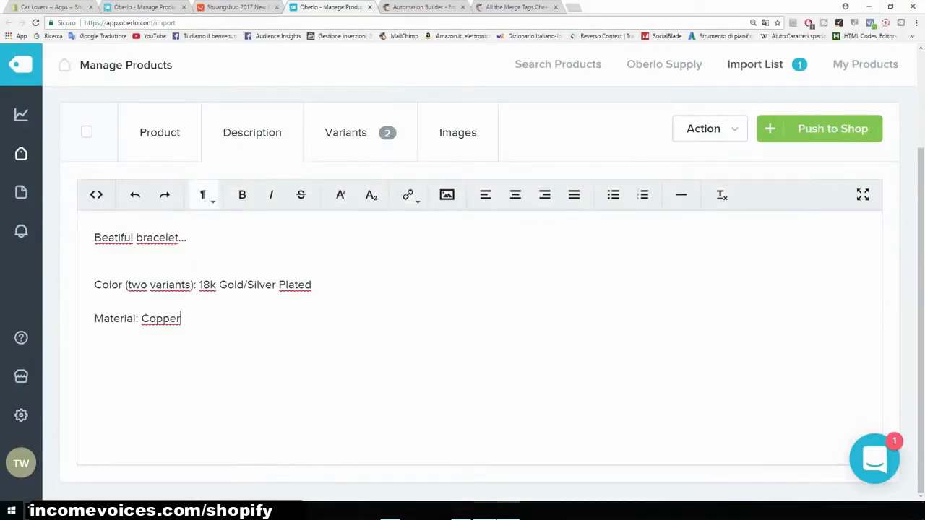
- Open the product's Images tab to review its pictures
scroll(477, 289, "up", 2)
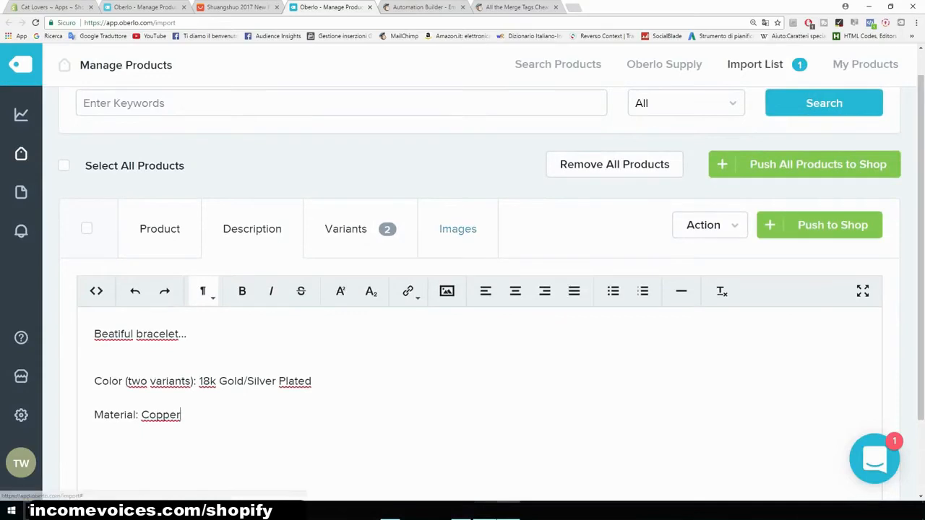
left_click(458, 228)
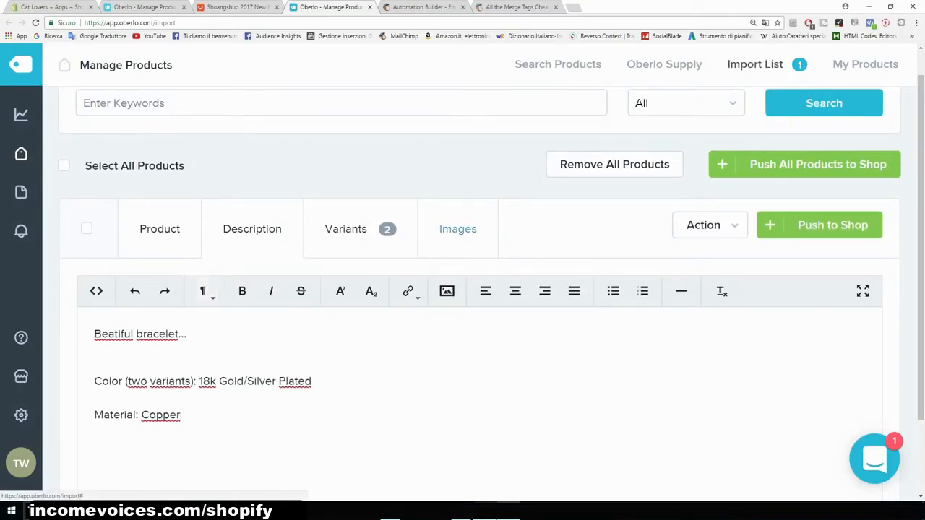
scroll(168, 238, "down", 3)
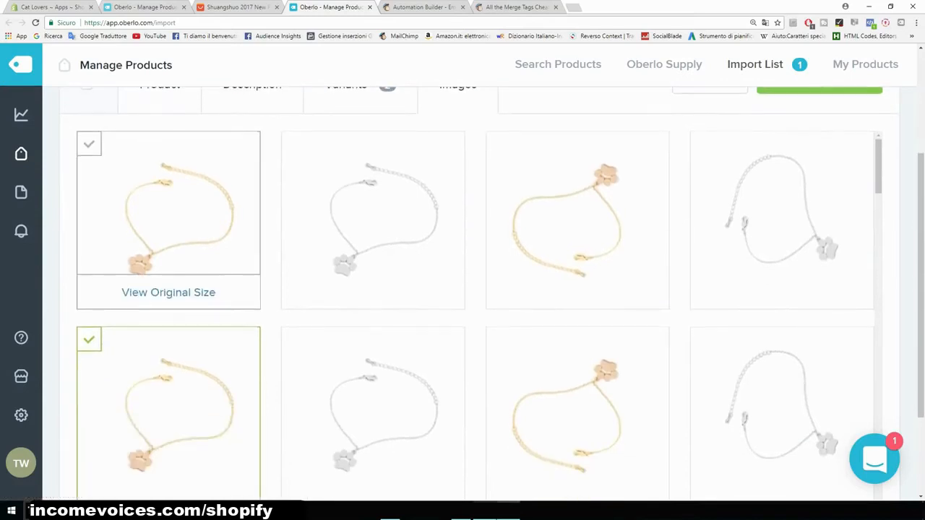
- Keep only the first gold and silver bracelet images selected, deselecting the duplicates, and push the product to the shop
scroll(169, 304, "down", 2)
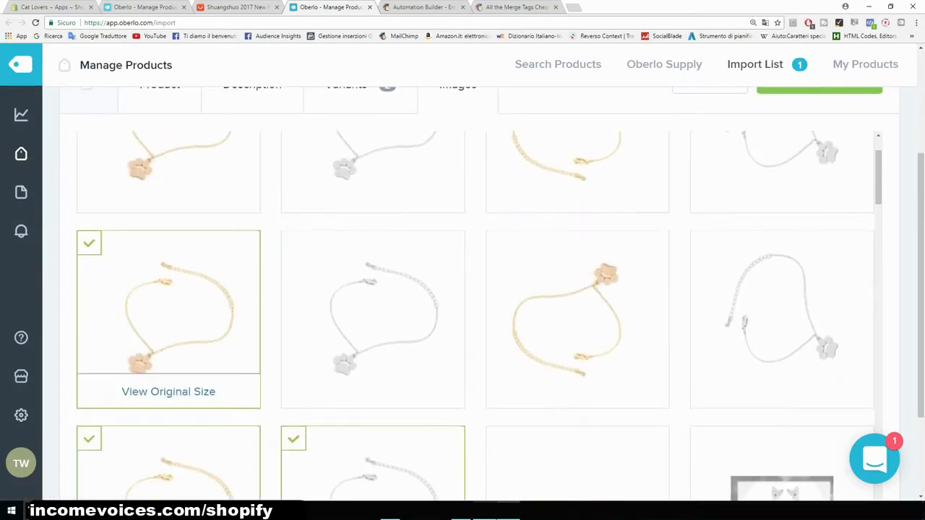
left_click(89, 242)
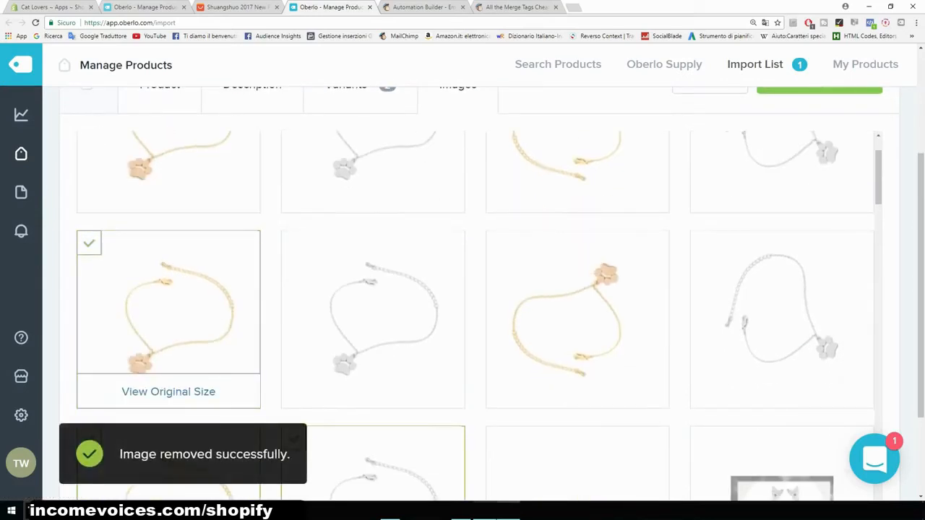
scroll(131, 221, "up", 2)
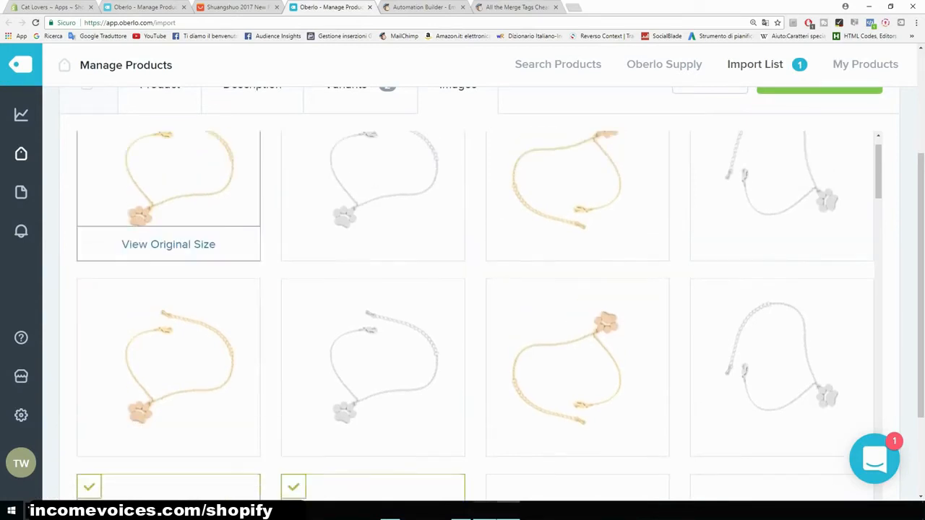
left_click(88, 143)
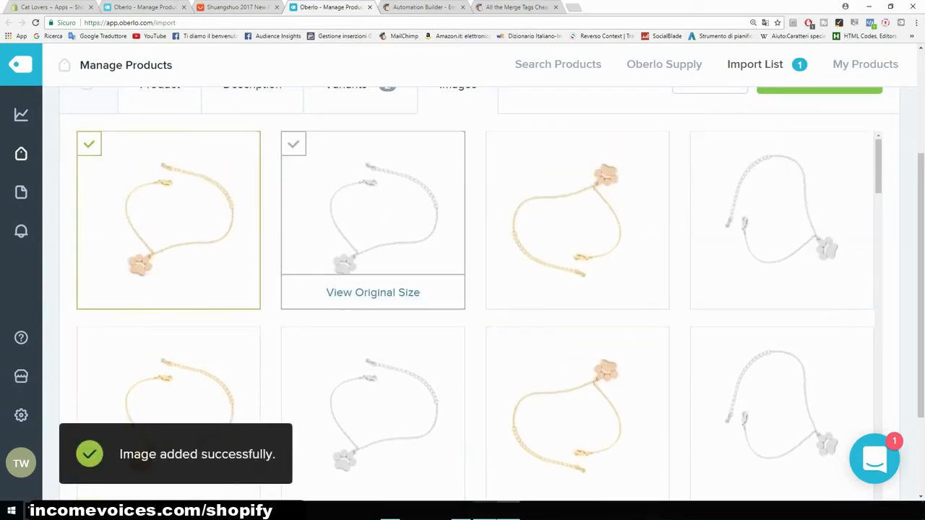
left_click(293, 143)
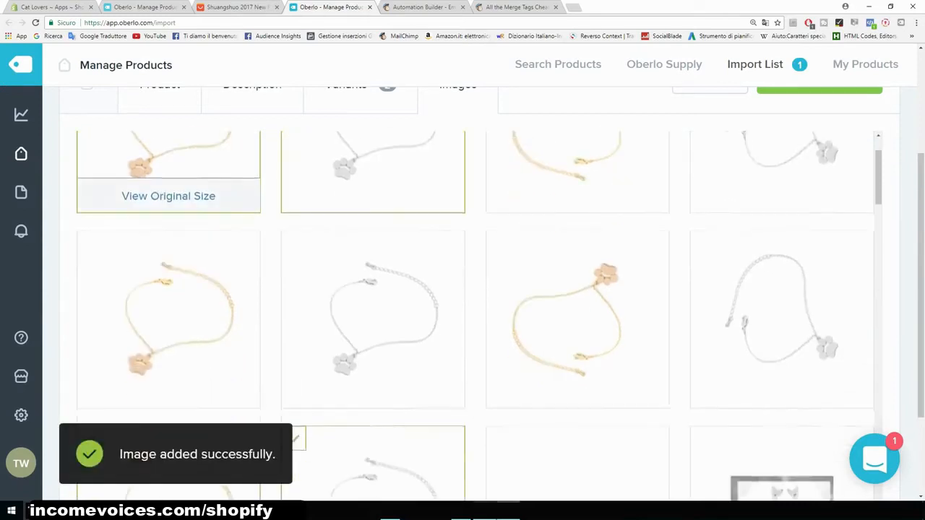
scroll(145, 271, "down", 2)
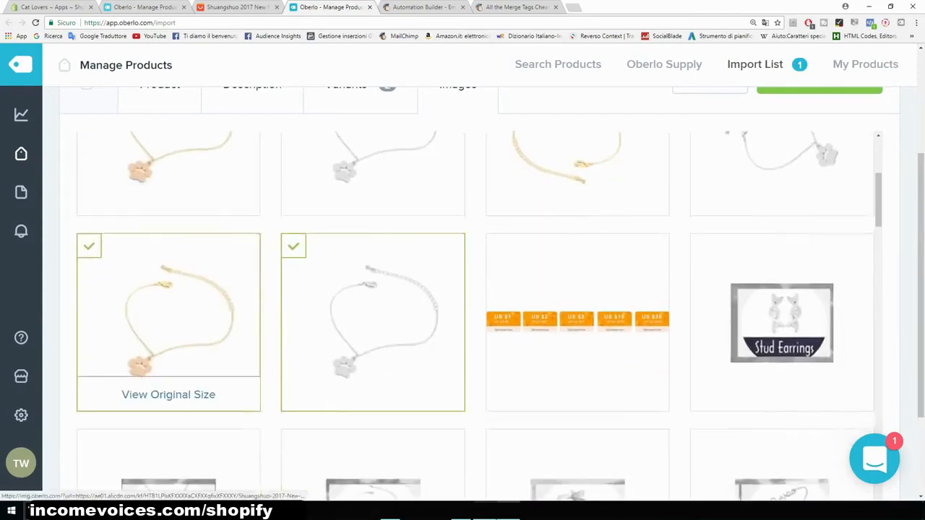
left_click(88, 246)
left_click(294, 245)
scroll(577, 361, "up", 5)
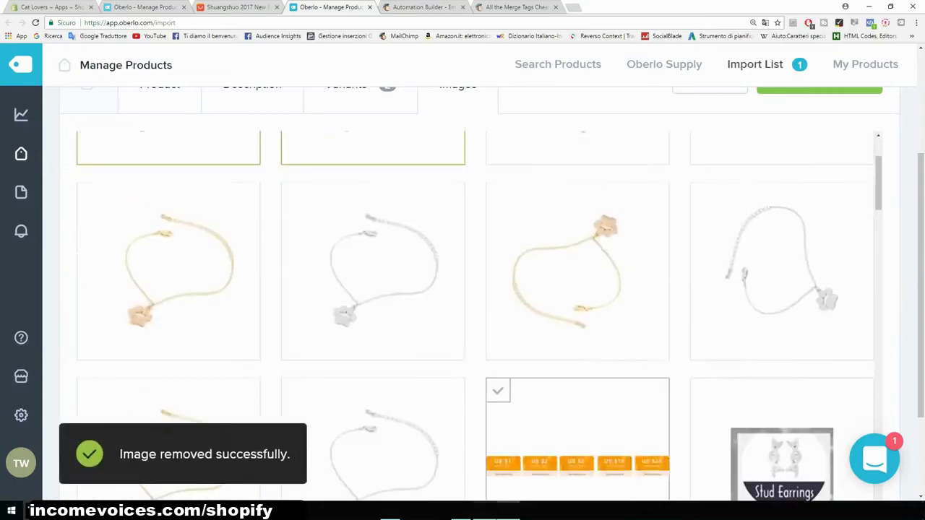
scroll(577, 361, "down", 2)
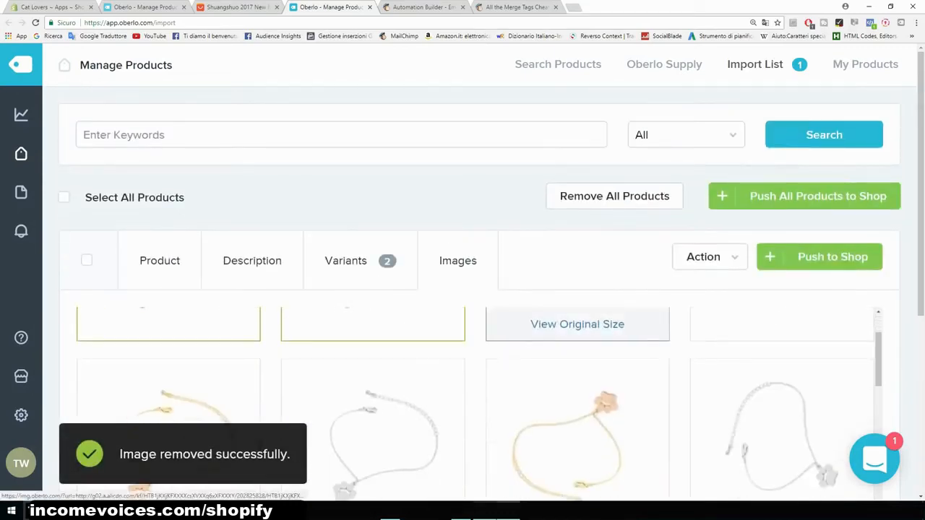
scroll(577, 361, "up", 2)
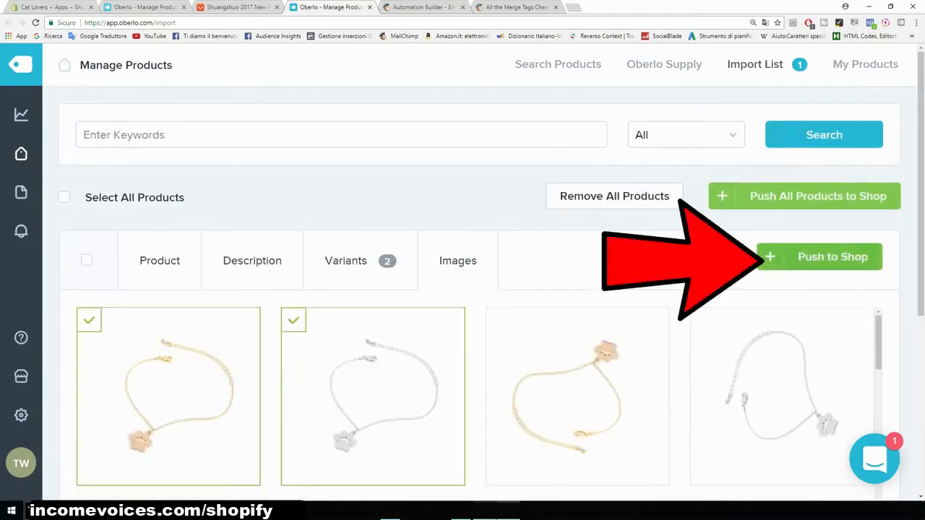
left_click(819, 257)
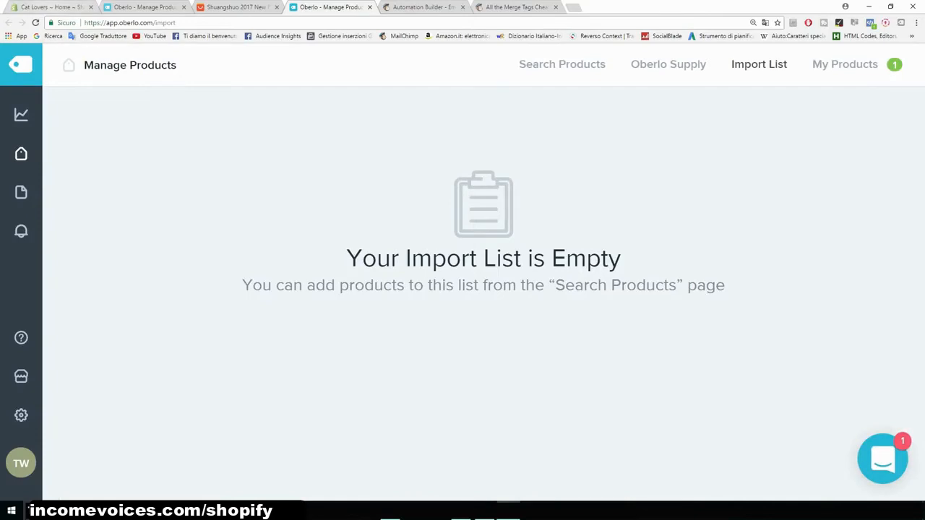
- Open the Bracelet Cat Paw For Women product in the store admin and examine its page on the online store
left_click(52, 7)
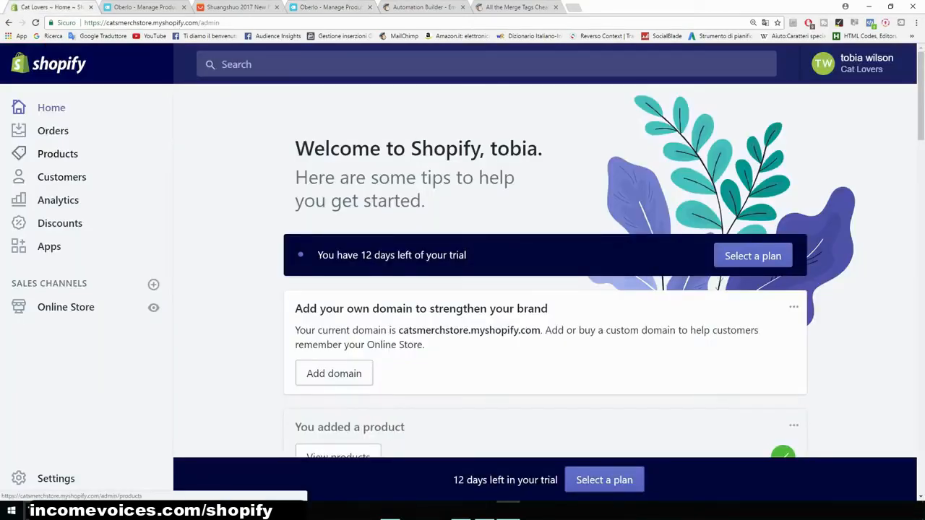
left_click(58, 154)
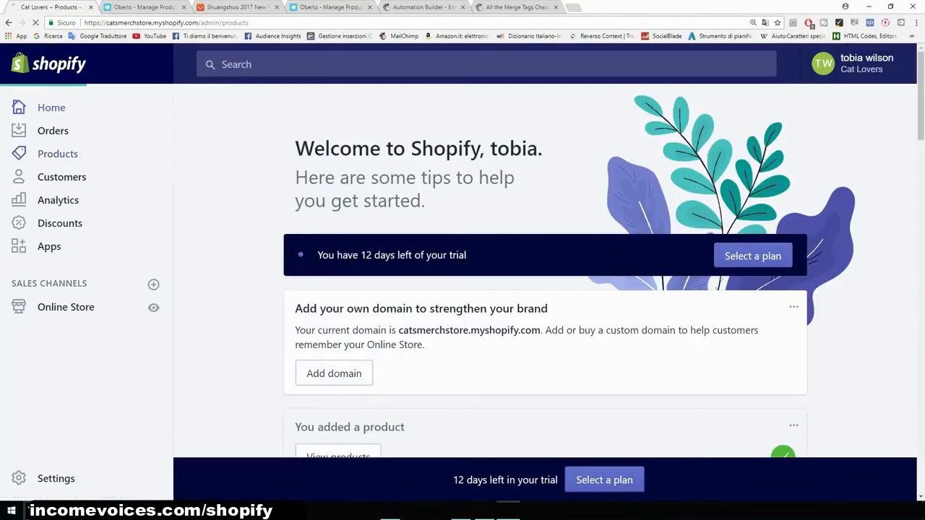
key("ctrl+minus")
key("ctrl+minus")
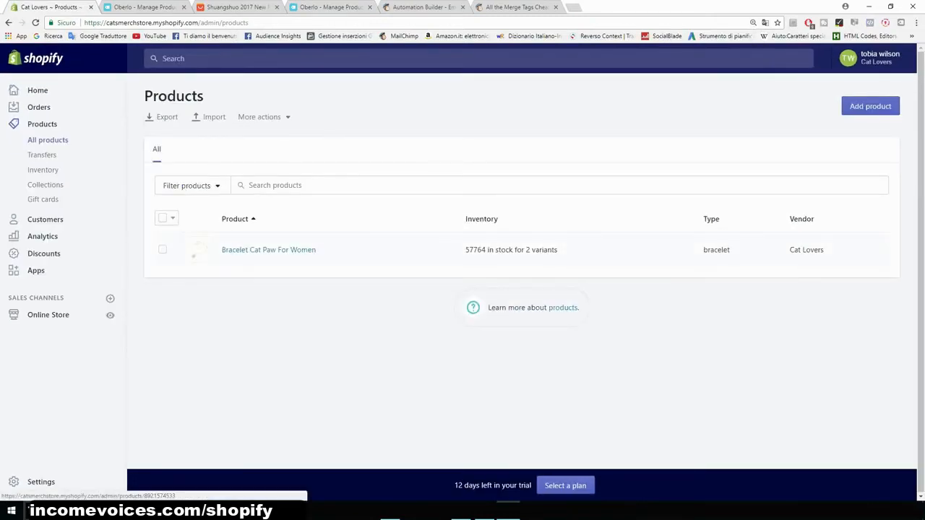
key("ctrl+plus")
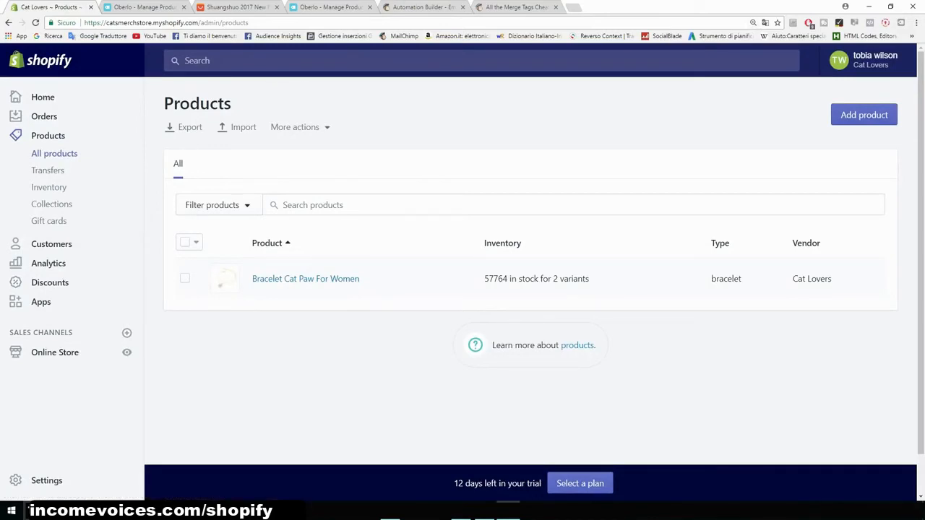
left_click(547, 286)
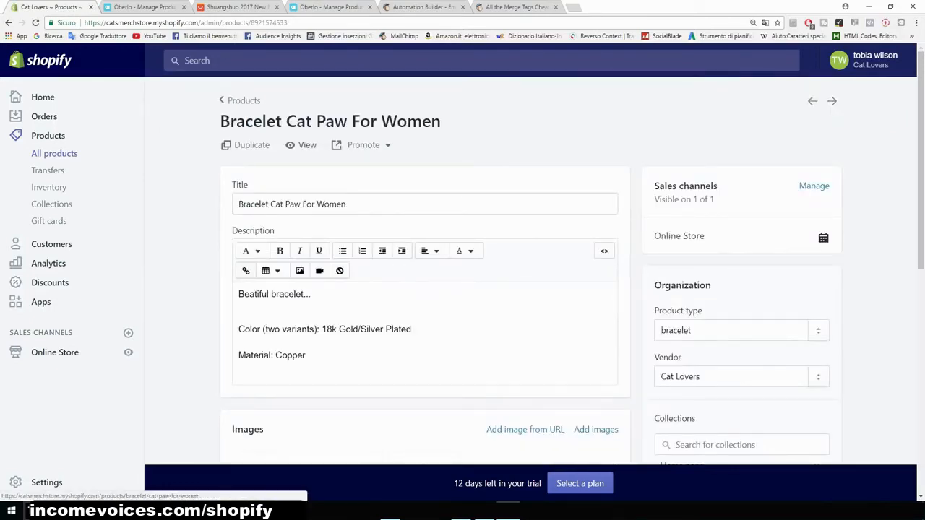
left_click(307, 145)
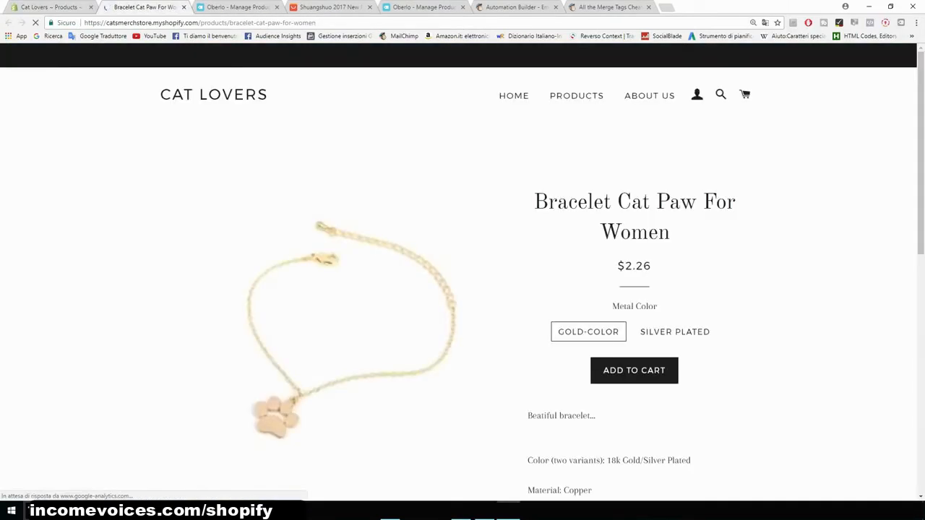
scroll(351, 289, "down", 5)
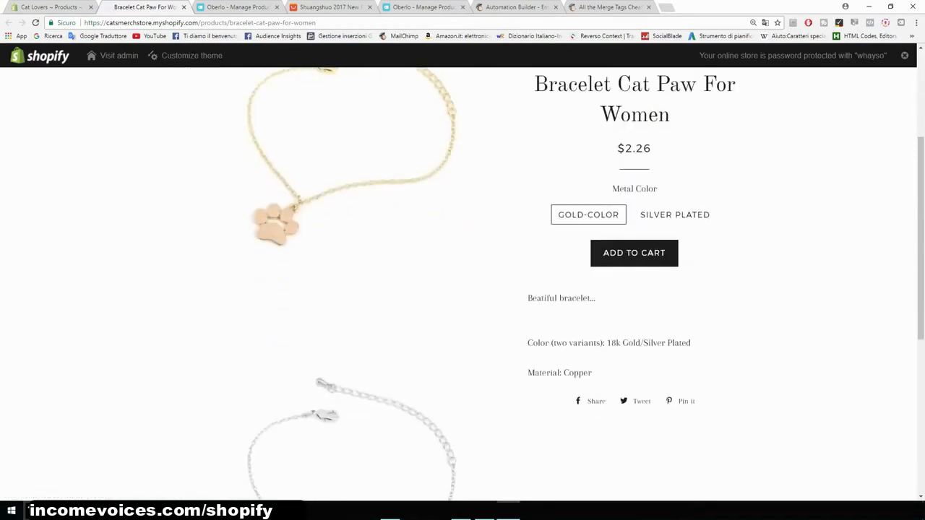
scroll(352, 289, "up", 2)
scroll(352, 289, "down", 2)
scroll(352, 289, "up", 4)
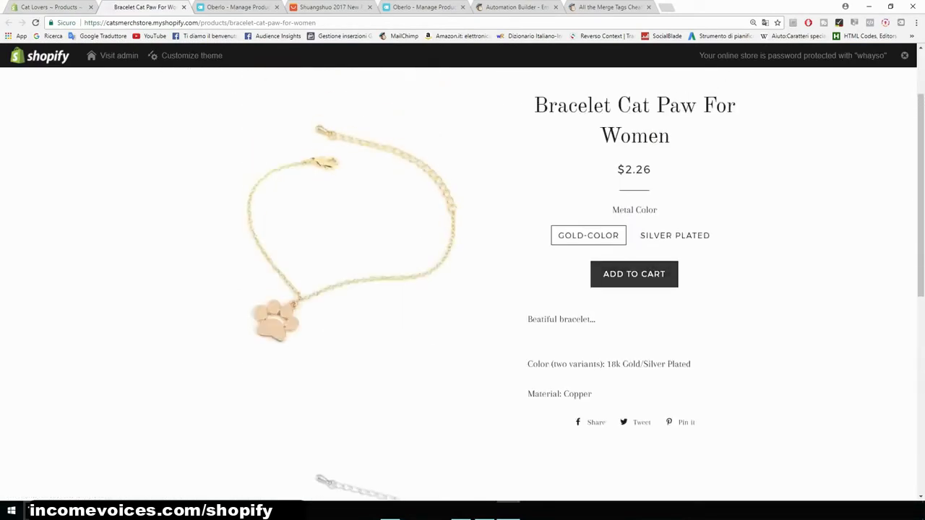
key("ctrl+plus")
key("ctrl+plus")
key("ctrl+plus")
key("ctrl+plus")
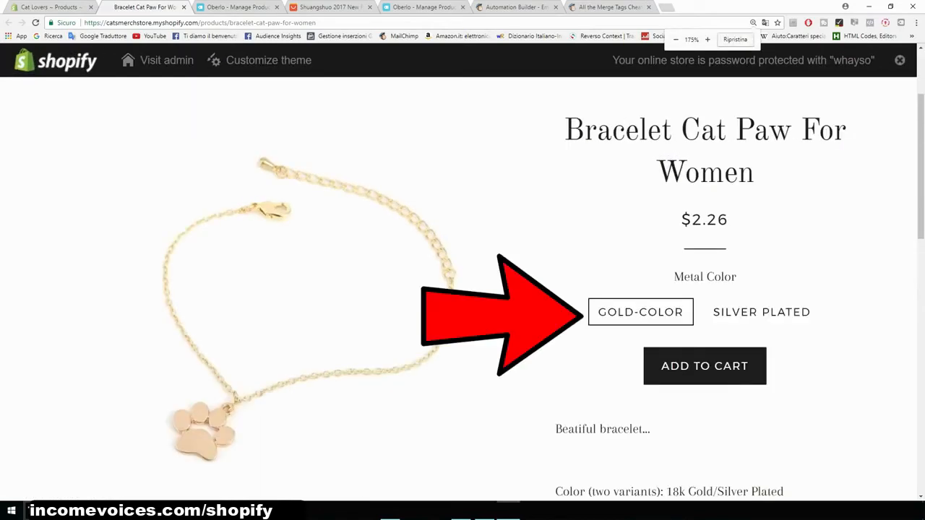
scroll(463, 289, "down", 3)
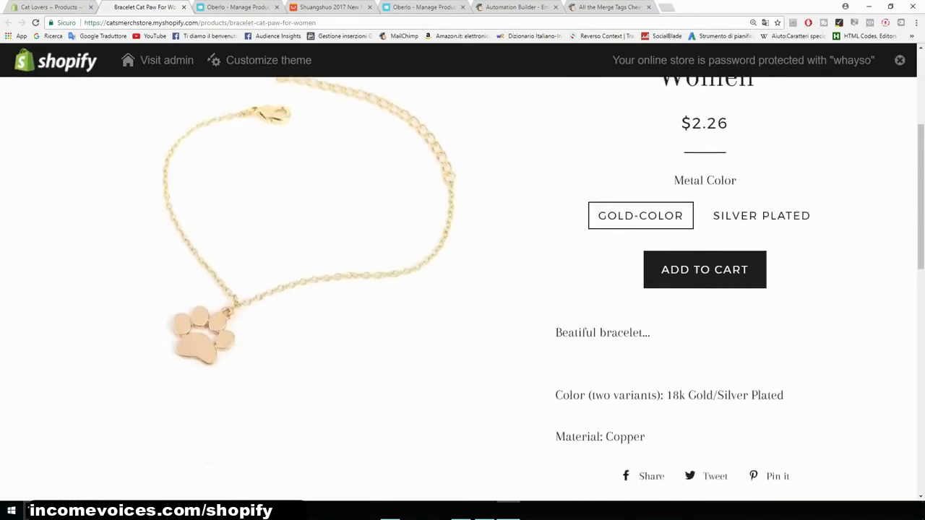
left_click_drag(555, 236, 647, 236)
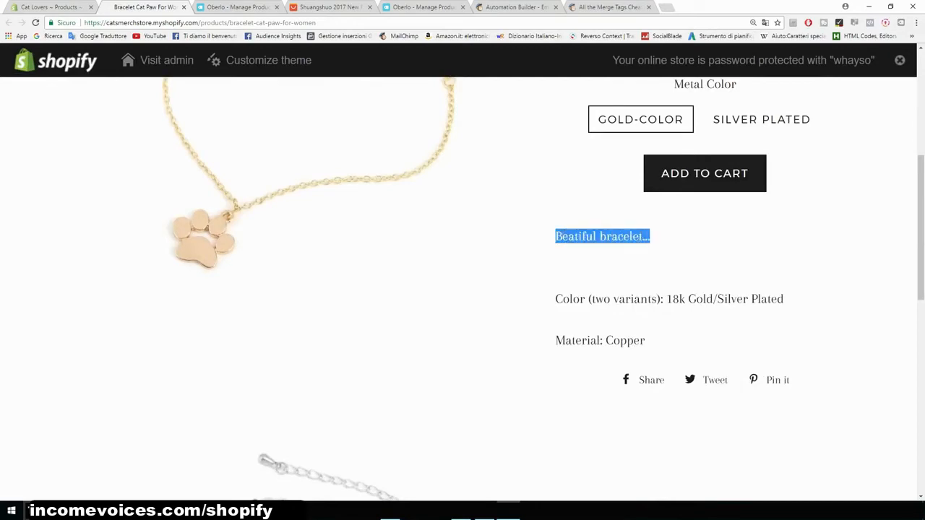
scroll(462, 289, "up", 1)
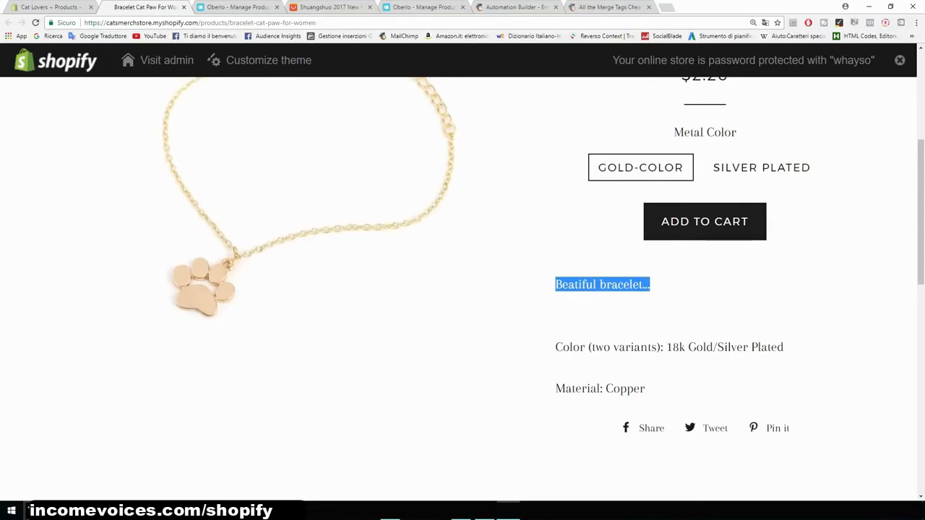
scroll(463, 289, "up", 4)
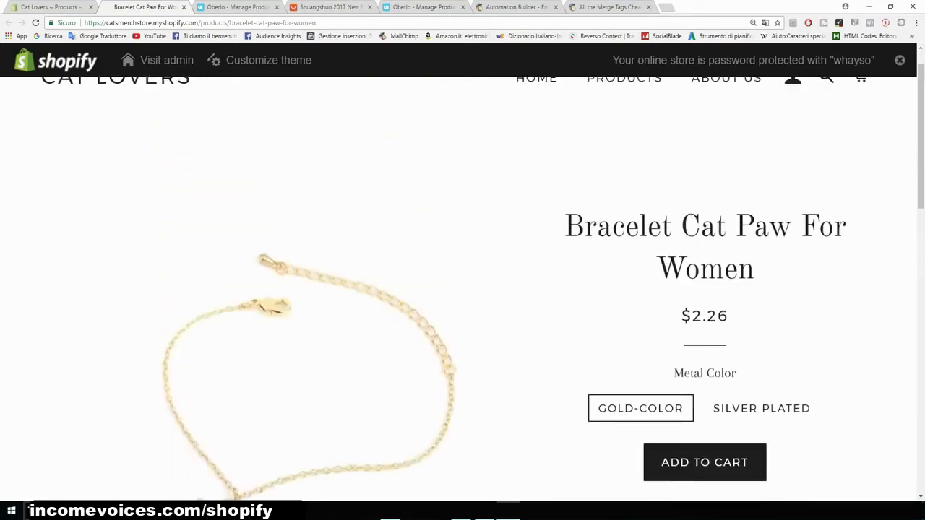
scroll(463, 289, "down", 2)
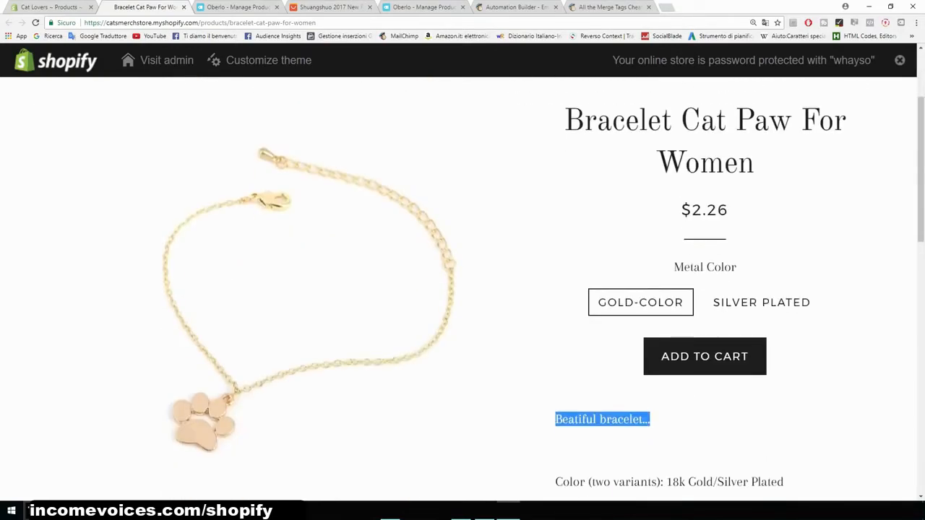
- Replace the description's opening line with "If you like cats this is the bracelet for you." and "A beatiful cat paw bracelet for just $14,95."
left_click(158, 60)
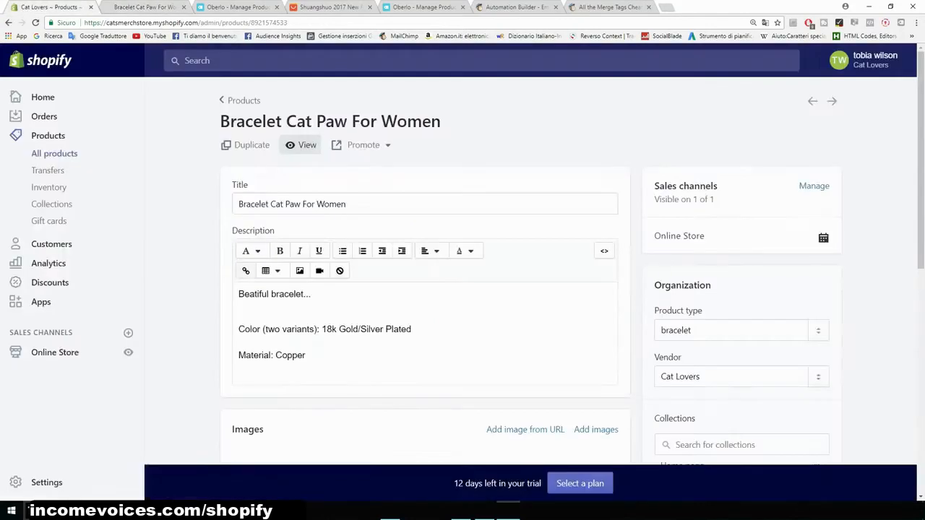
scroll(462, 289, "down", 2)
left_click_drag(358, 250, 256, 250)
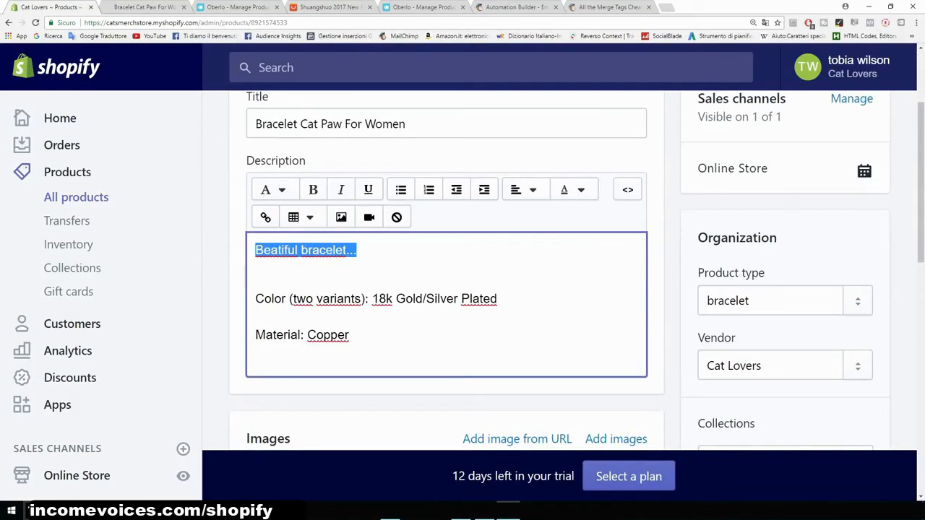
key("BackSpace")
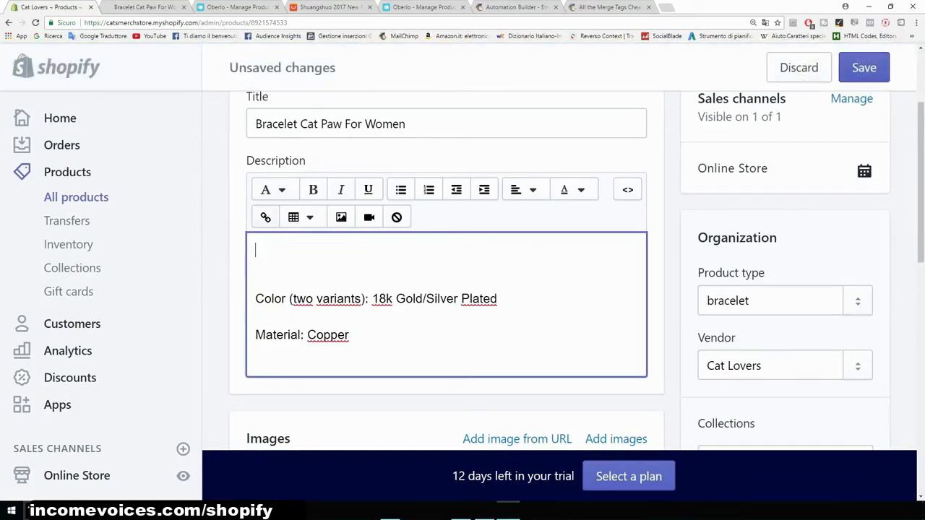
type("If you like cats this is the bracelet for you.")
key("Return")
type("A ")
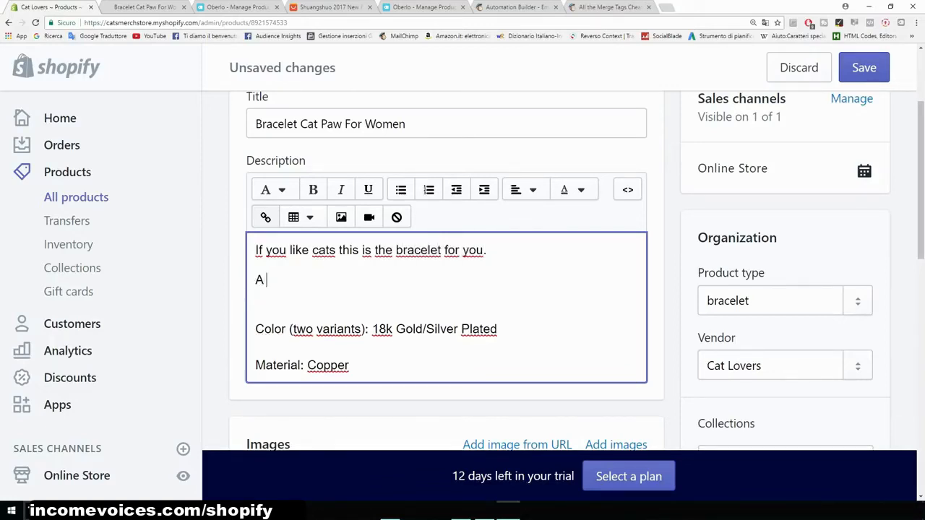
type("beatiful cat paw bracelet for ")
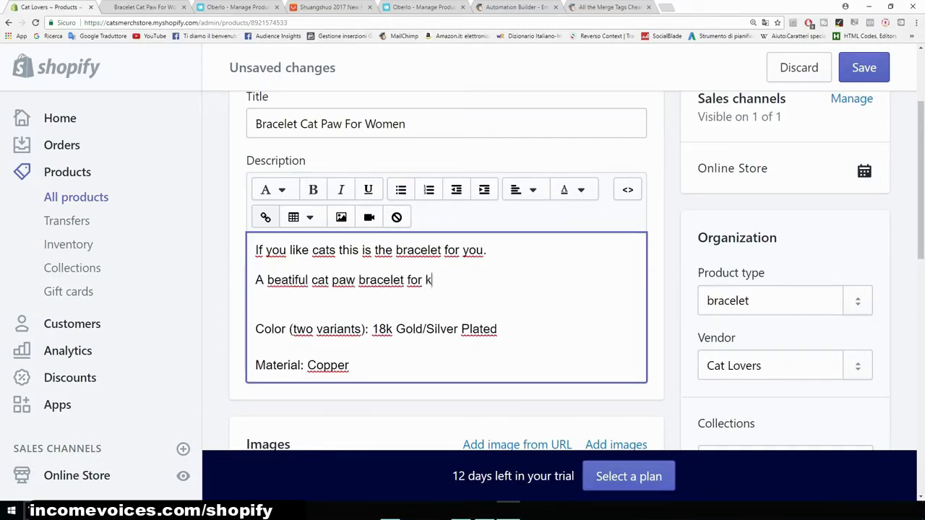
type("just $14,95.")
- Insert an empty line at the very start of the product description
key("ctrl+minus")
key("ctrl+minus")
key("ctrl+minus")
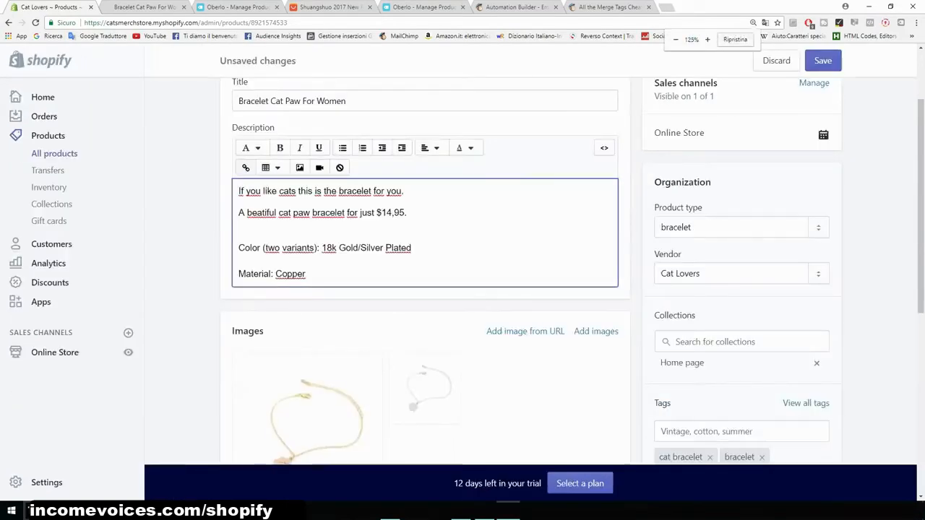
scroll(462, 274, "up", 1)
scroll(462, 274, "down", 2)
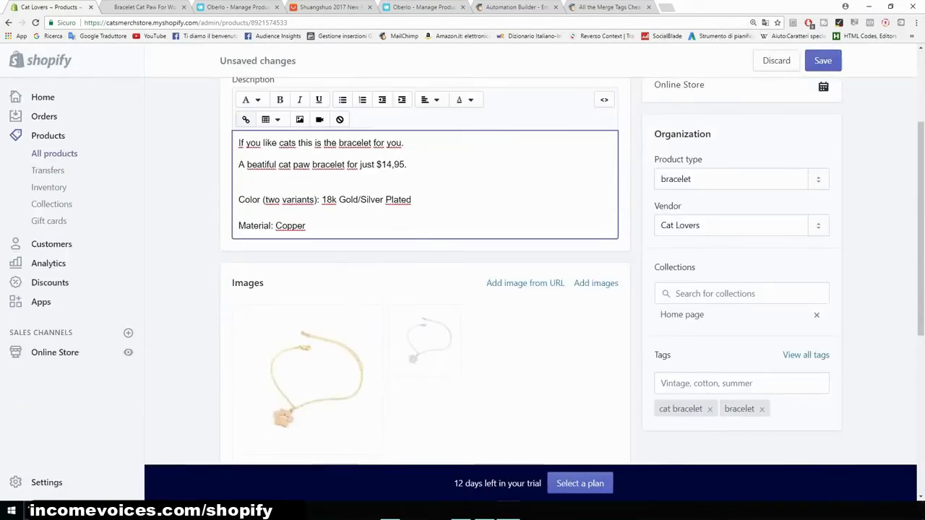
scroll(462, 275, "up", 1)
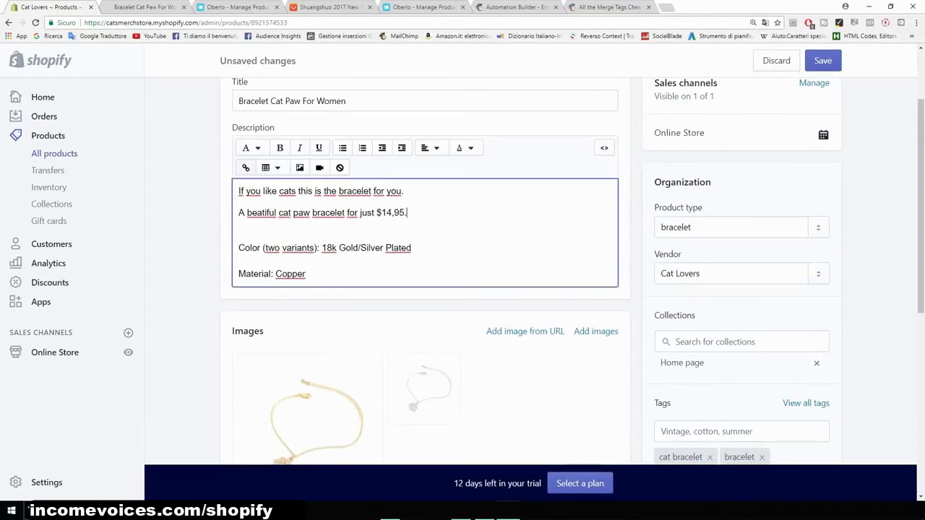
left_click(239, 247)
left_click(239, 192)
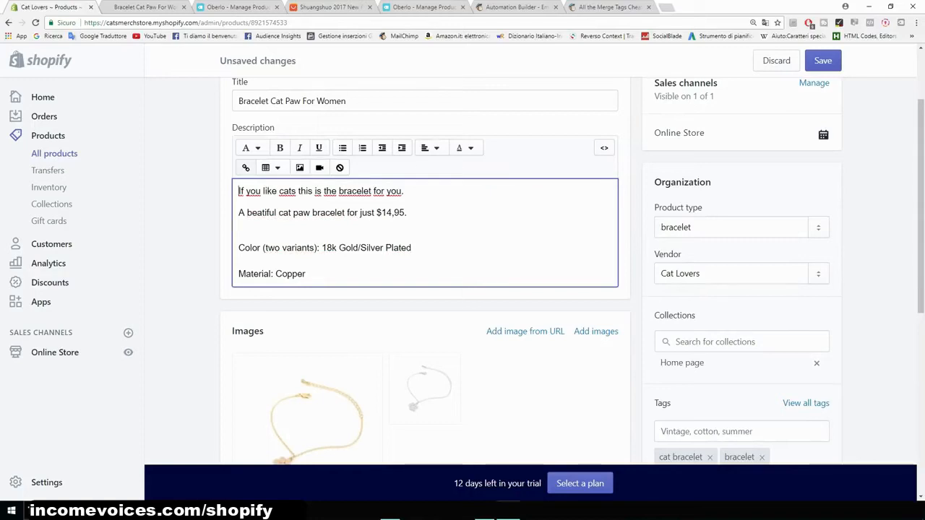
key("Return")
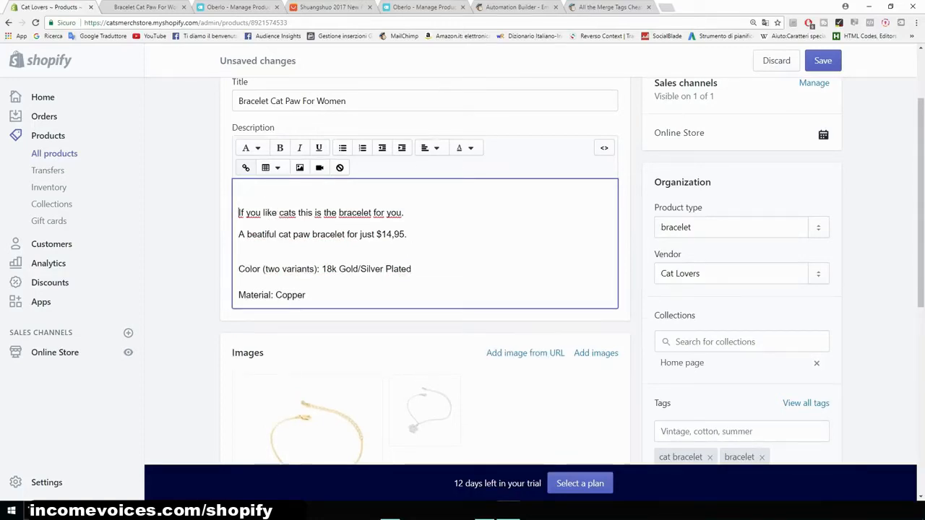
- Search Google Images for "trust seal shopify" and open the Guaranteed SAFE Checkout badge image
key("ctrl+t")
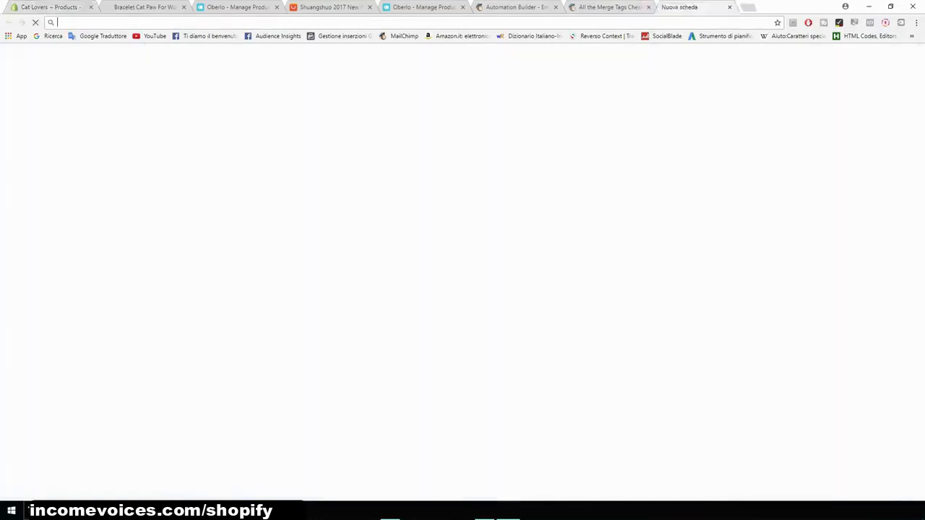
left_click(772, 69)
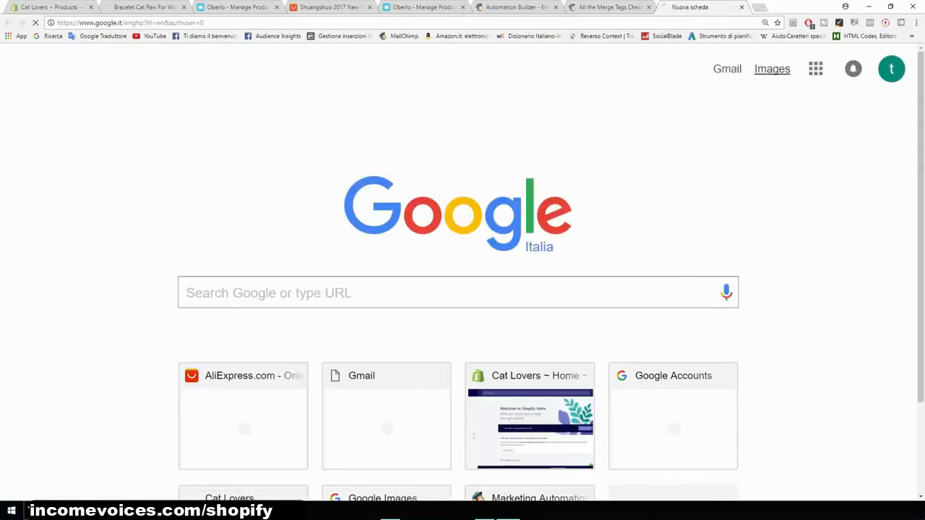
type("trust")
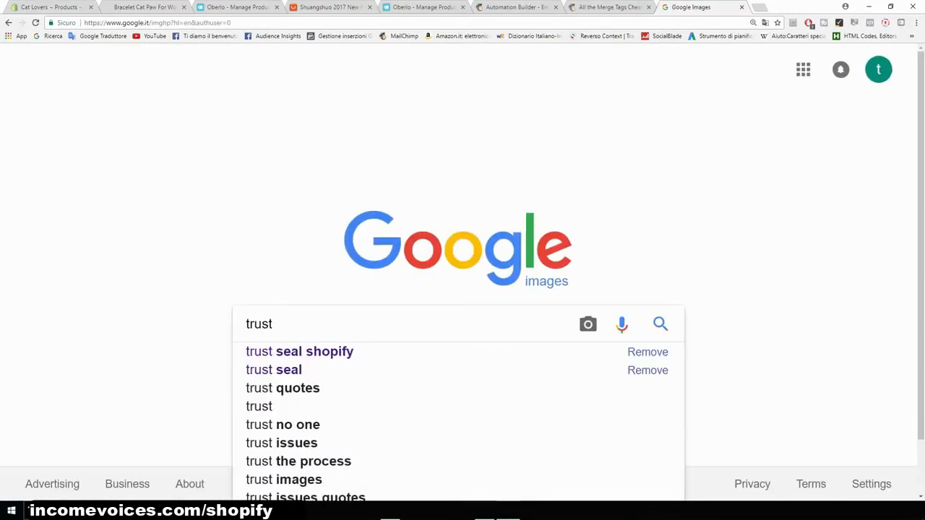
key("Down")
key("Return")
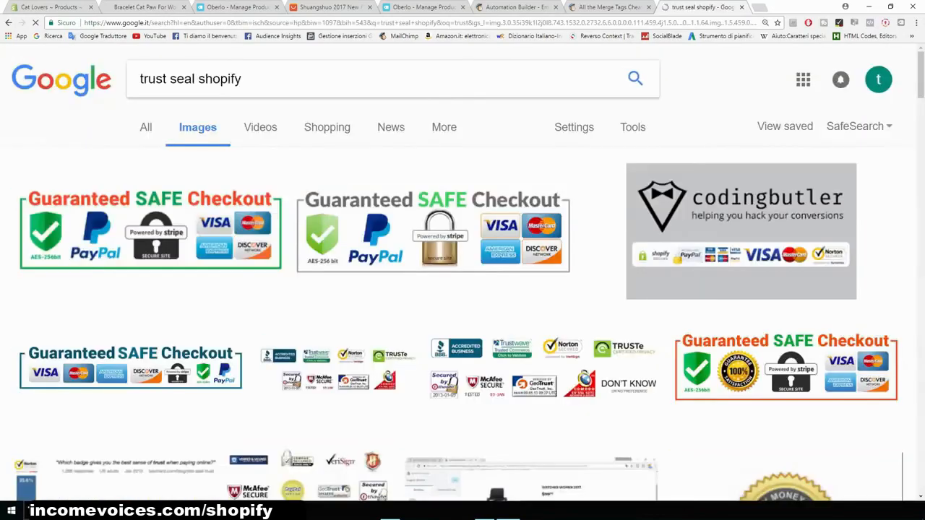
left_click(150, 231)
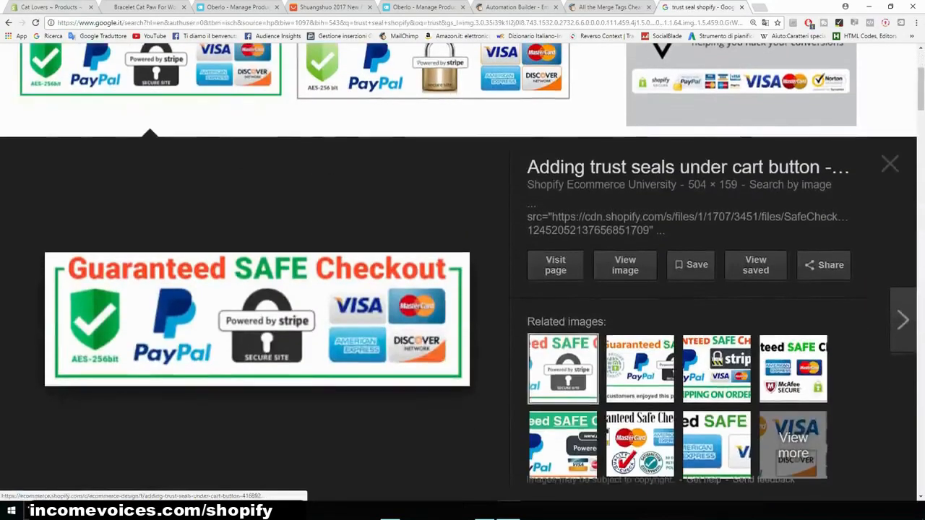
- Insert the uploaded Guaranteed SAFE Checkout image at the start of the description with alt text "cat paw bracelet"
left_click(45, 6)
key("ctrl+plus")
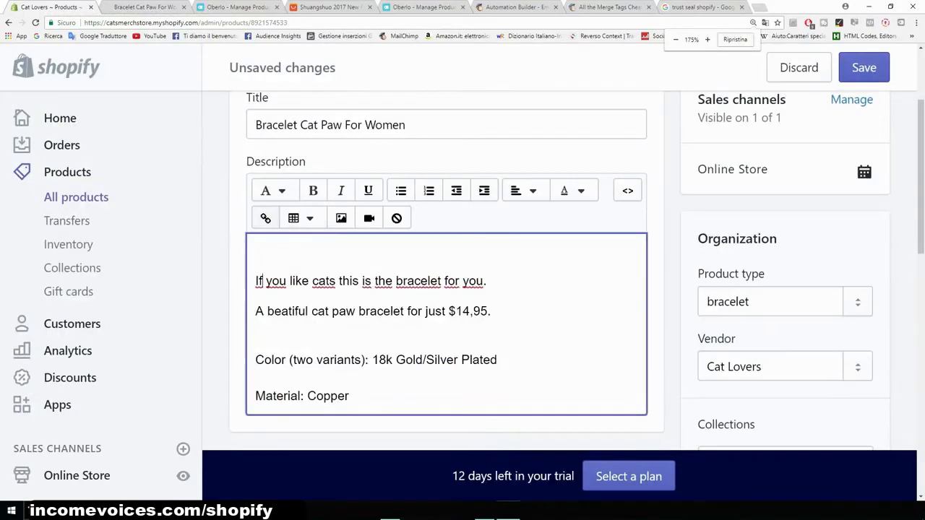
left_click(341, 218)
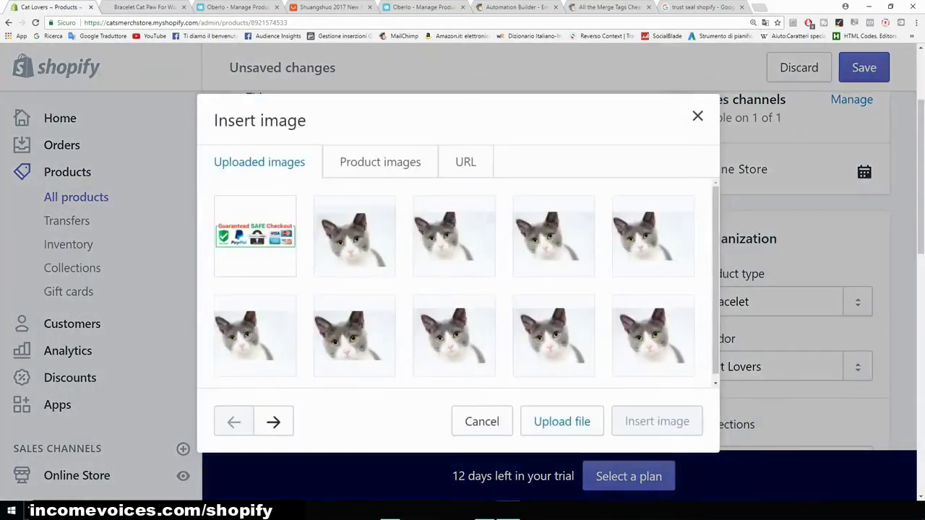
left_click(255, 236)
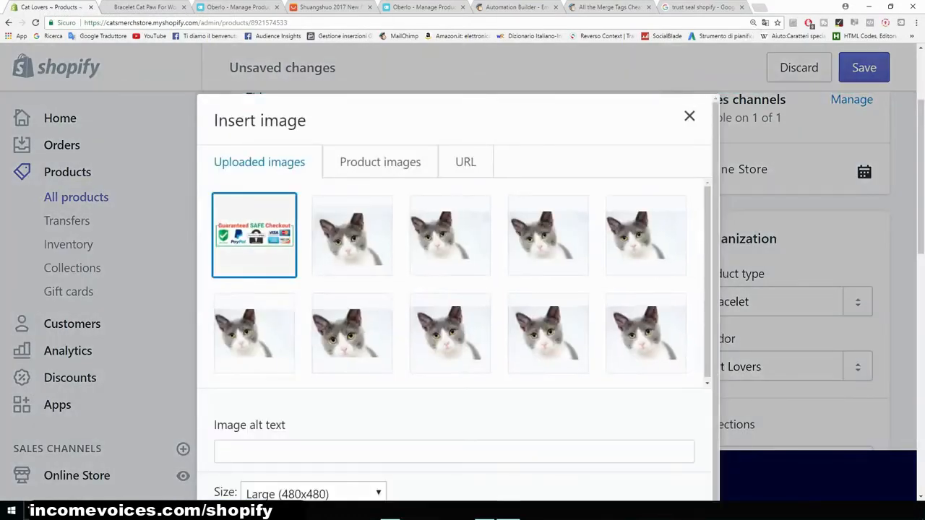
scroll(458, 303, "down", 2)
scroll(458, 304, "down", 1)
left_click(453, 425)
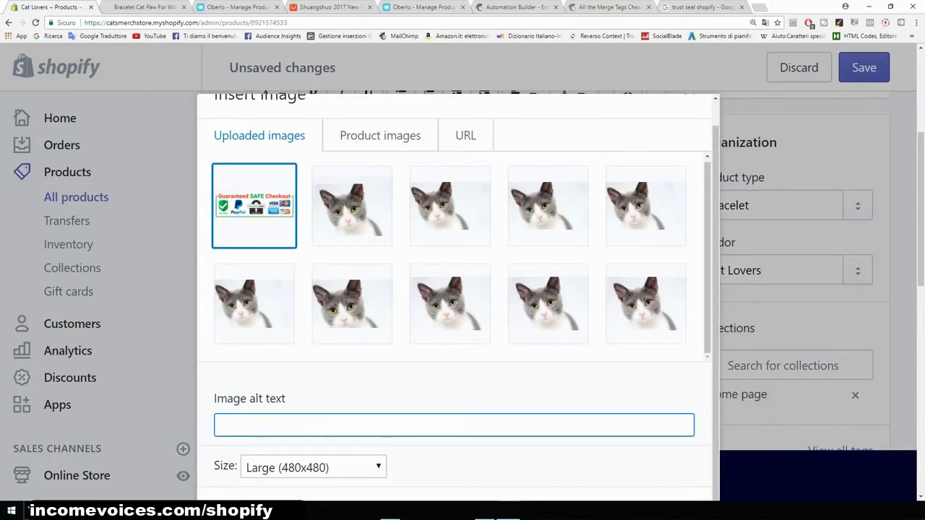
type("cat paw bracelet")
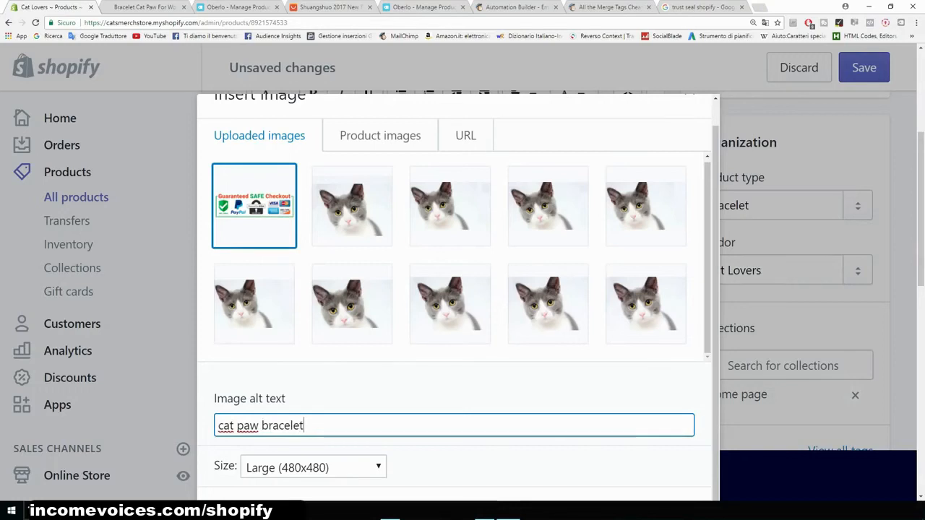
scroll(462, 405, "down", 1)
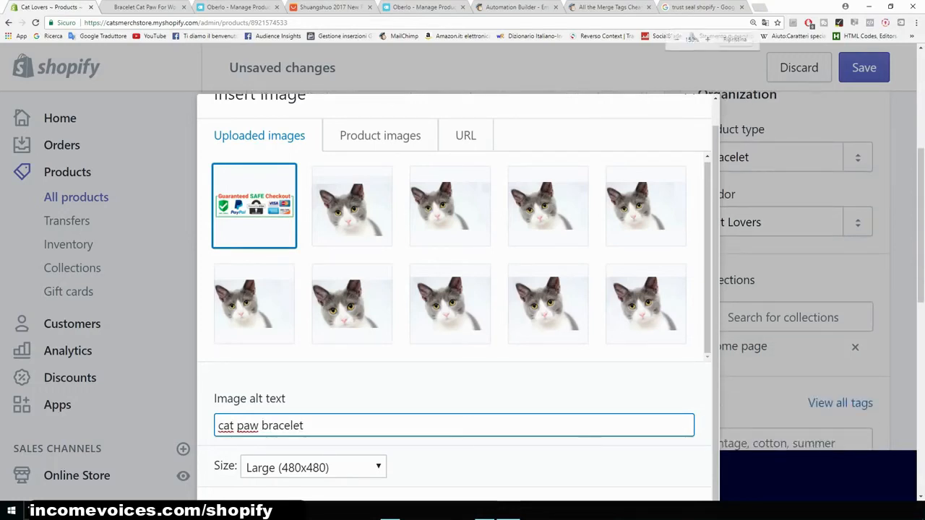
key("ctrl+minus")
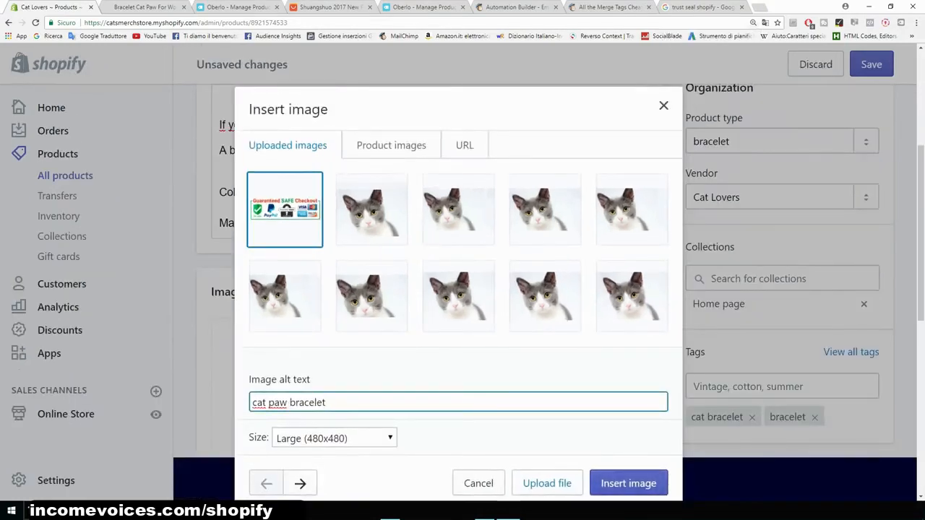
left_click(625, 483)
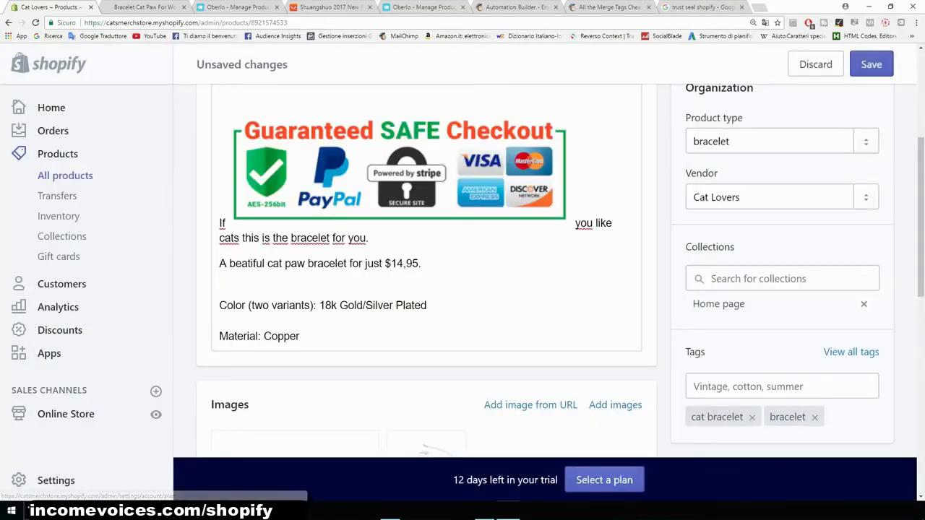
- Move the opening word "If" onto a new line below the seal image so the first sentence reads intact
scroll(426, 274, "up", 1)
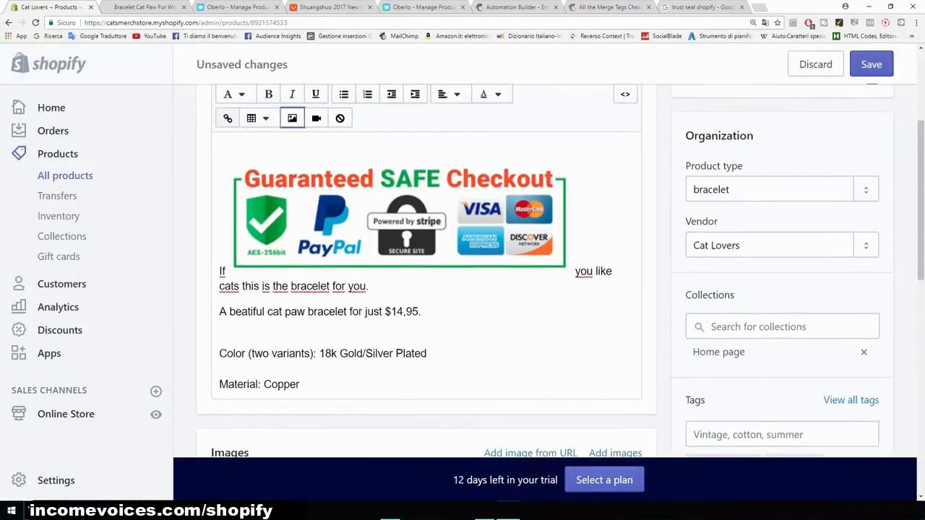
left_click_drag(227, 269, 232, 270)
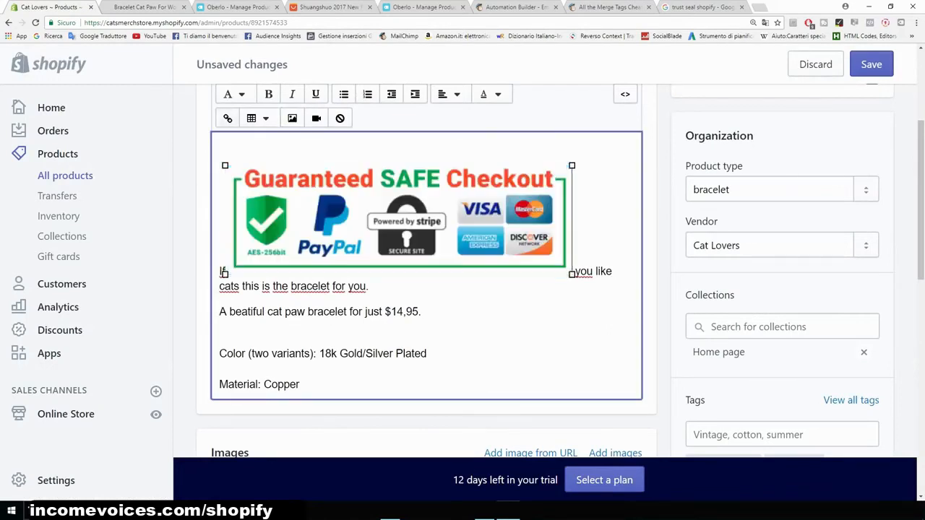
left_click(398, 220)
left_click(223, 272)
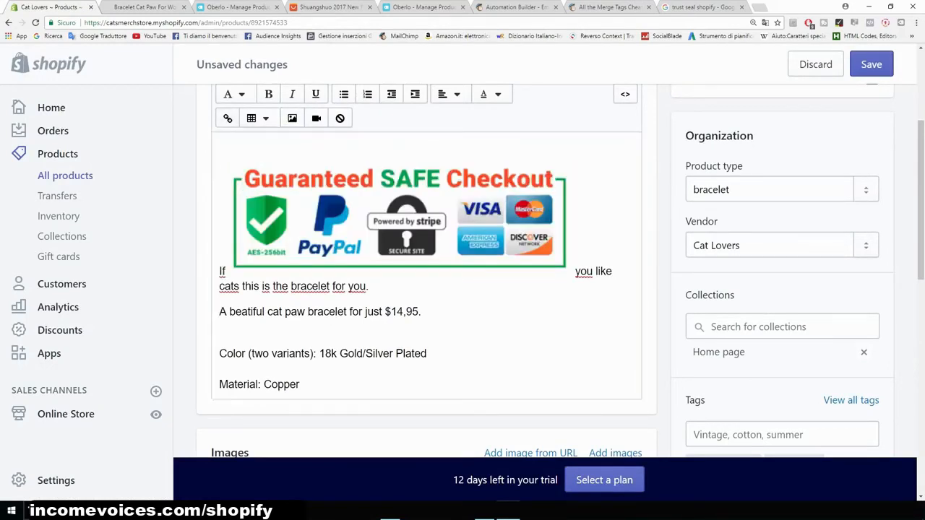
key("BackSpace")
key("BackSpace")
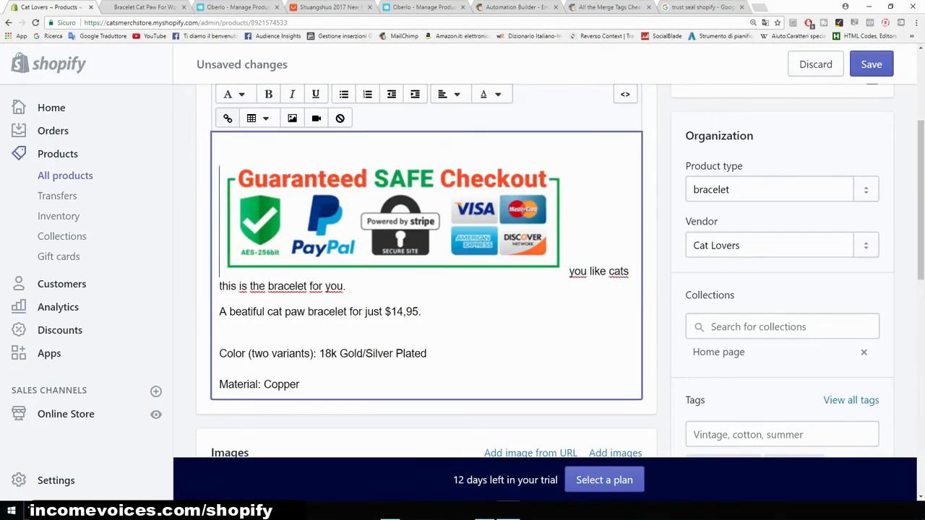
key("Right")
key("Return")
type("If")
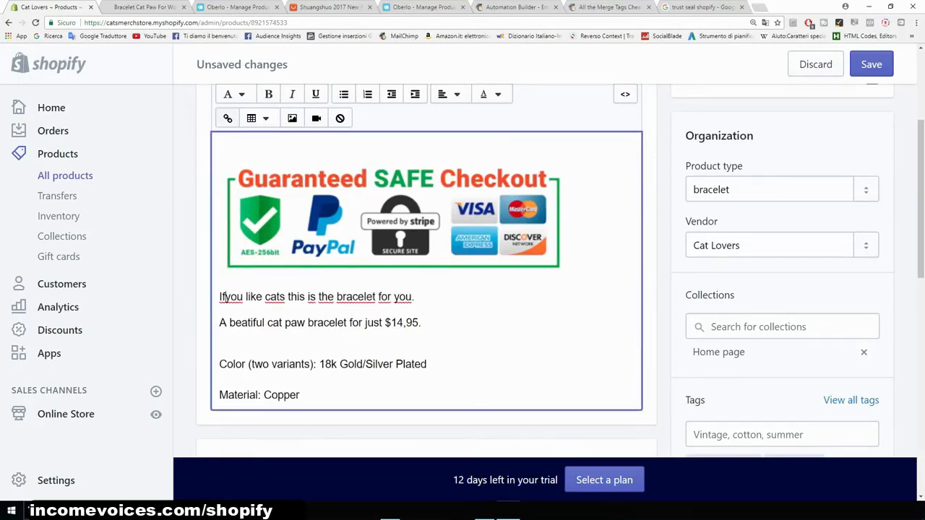
- Shrink the seal image in the description to about half its size by resizing its corner
left_click(392, 221)
left_click_drag(566, 275, 414, 226)
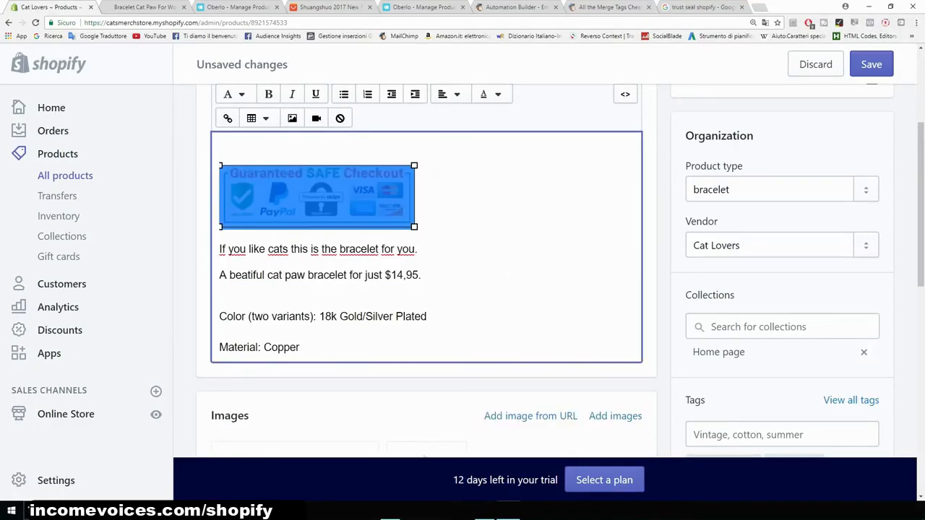
left_click(417, 221)
- Preview the product page on the online store, then save the product's description changes
scroll(426, 289, "up", 2)
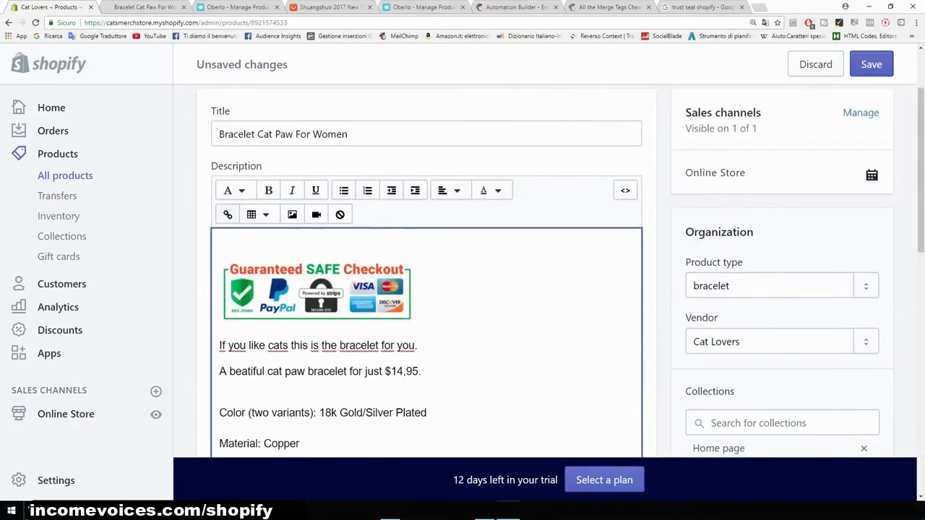
scroll(347, 217, "up", 2)
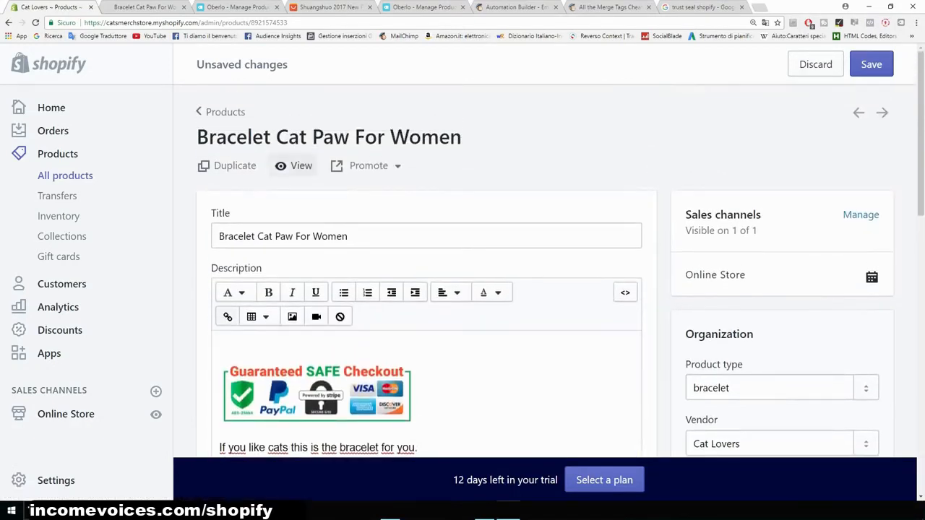
left_click(296, 165)
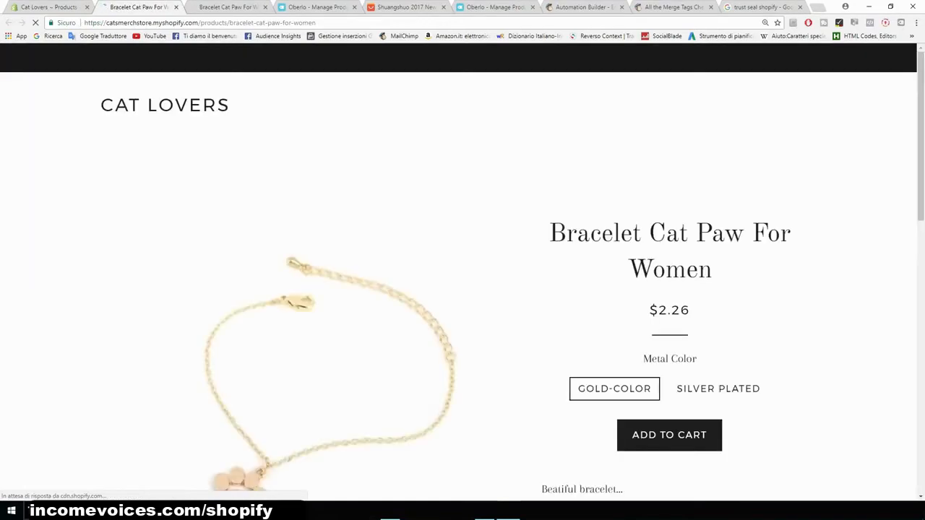
scroll(463, 275, "down", 3)
scroll(330, 289, "down", 5)
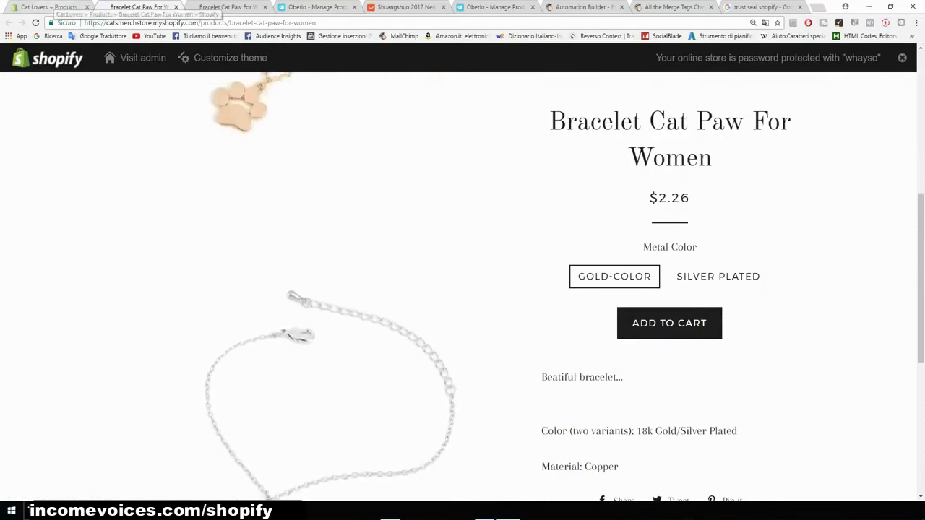
left_click(52, 7)
left_click(871, 64)
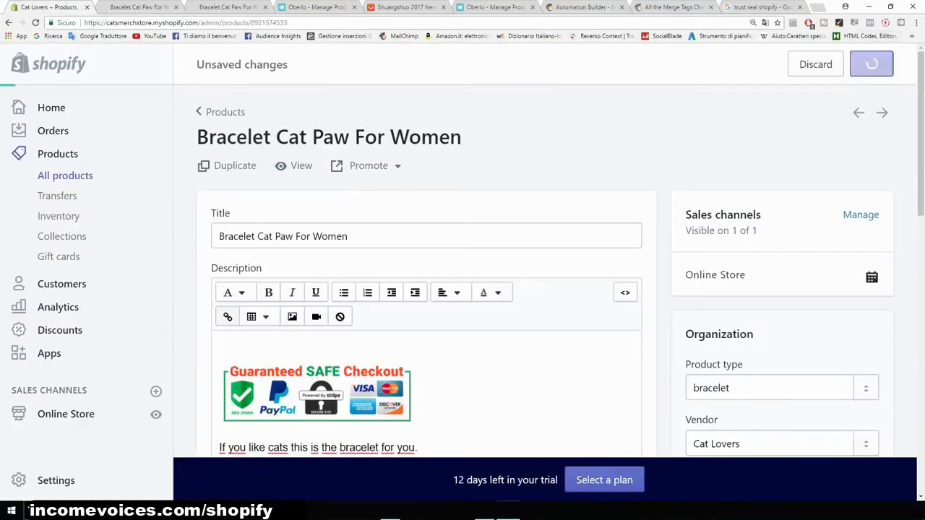
- Reload the storefront product page and examine how the seal and description appear
left_click(137, 7)
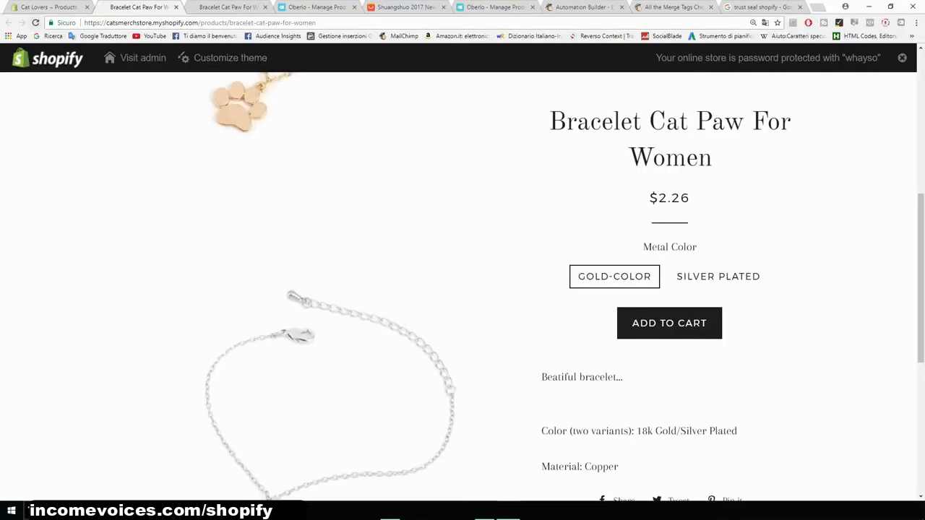
left_click(35, 22)
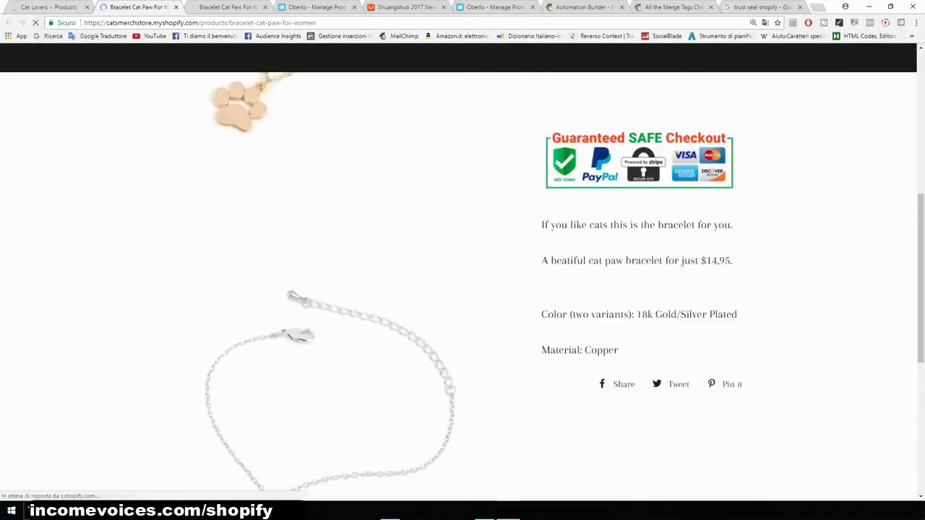
scroll(463, 289, "up", 2)
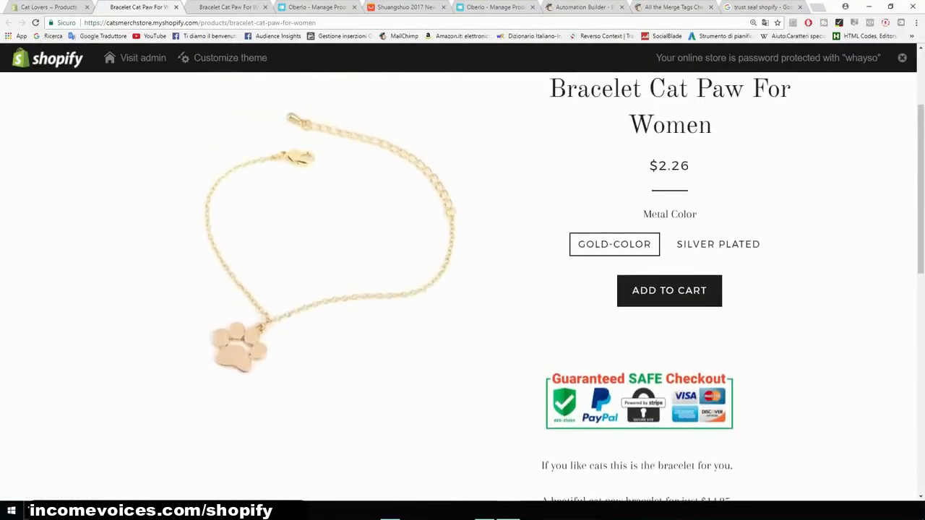
- Delete the empty line above the seal image in the description and save the product
left_click(50, 7)
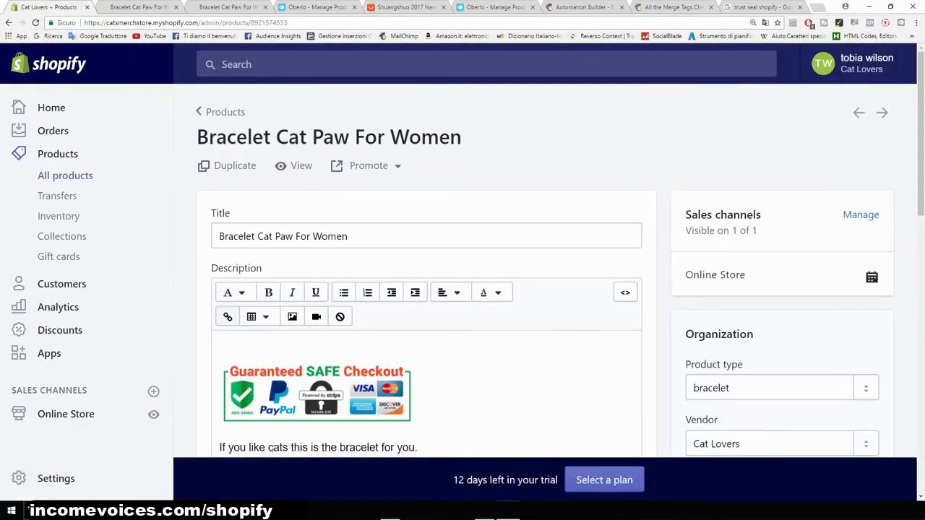
left_click(223, 346)
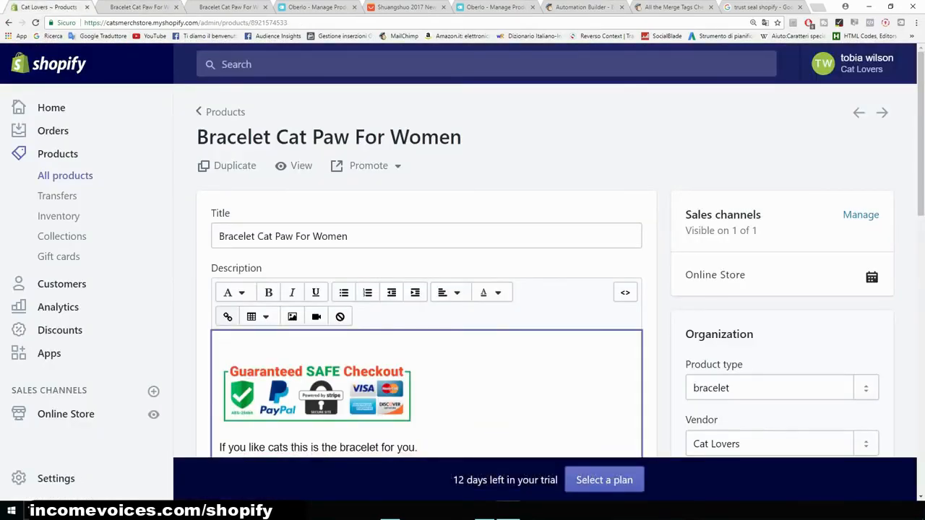
key("Delete")
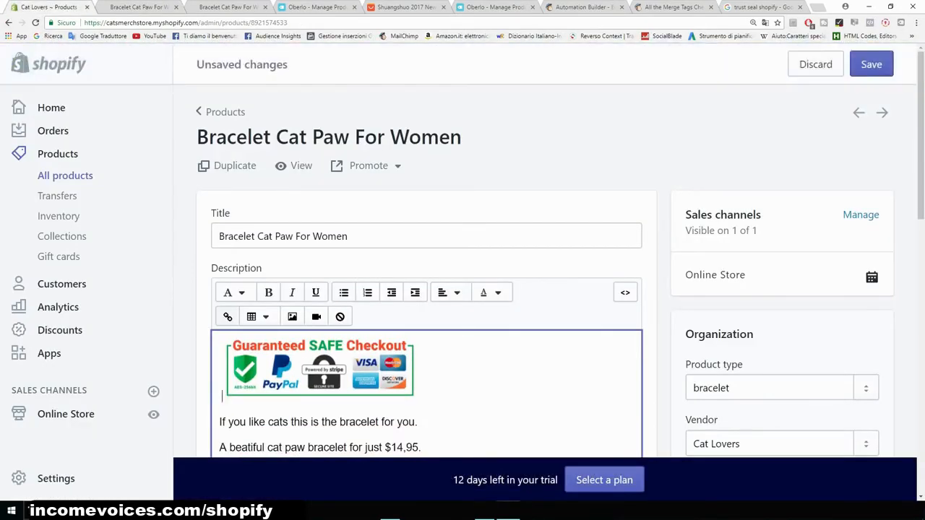
left_click(871, 63)
- Reload the storefront product page and examine the seal's position under the Add to Cart button
left_click(139, 7)
left_click(35, 22)
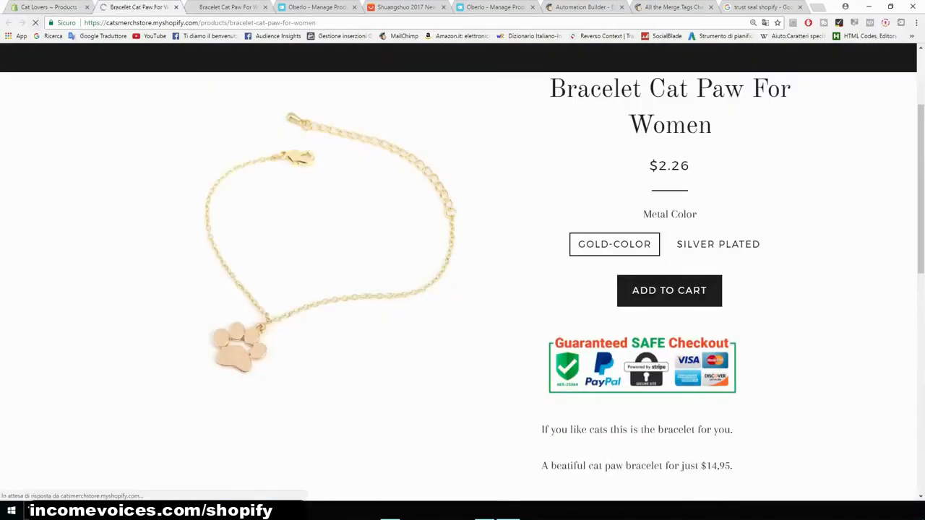
scroll(462, 289, "down", 3)
scroll(462, 289, "up", 1)
scroll(463, 289, "up", 3)
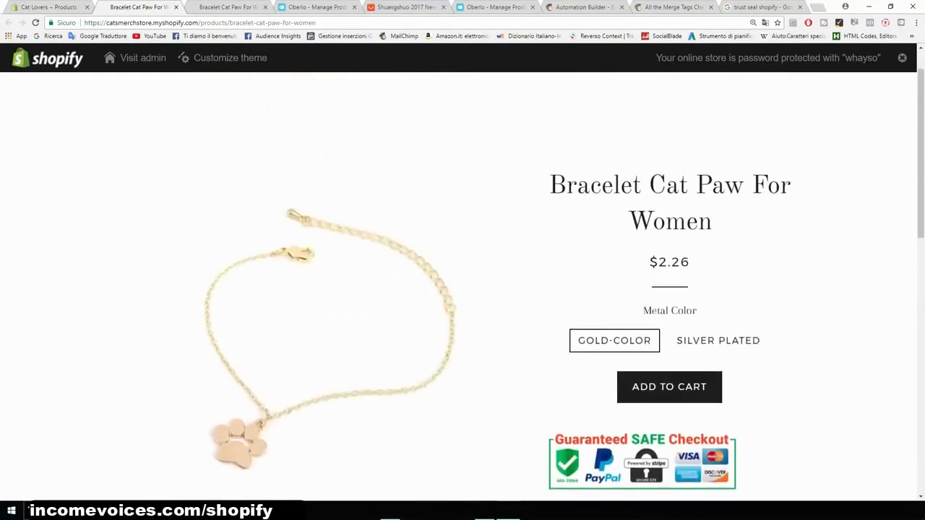
- Center-align the whole product description, including the seal image, and save the product
left_click(49, 7)
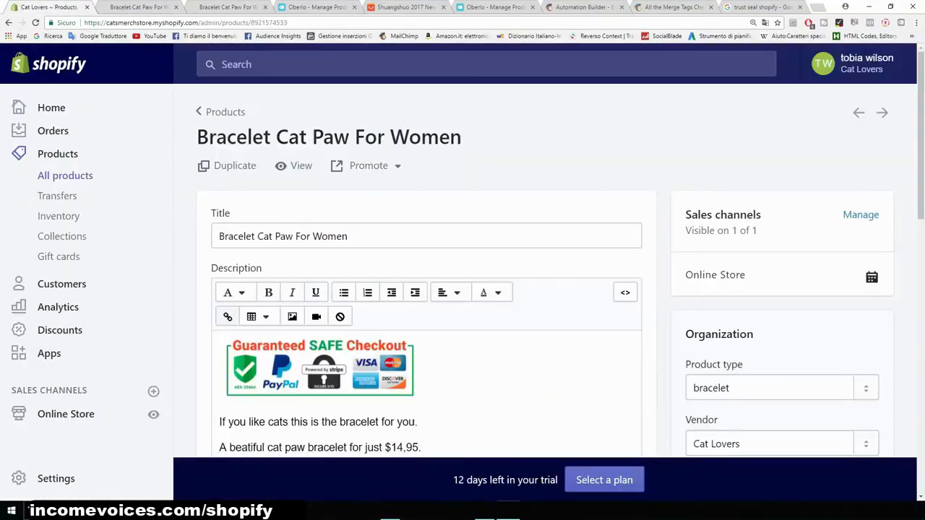
scroll(427, 289, "down", 2)
left_click_drag(219, 345, 306, 377)
key("ctrl+a")
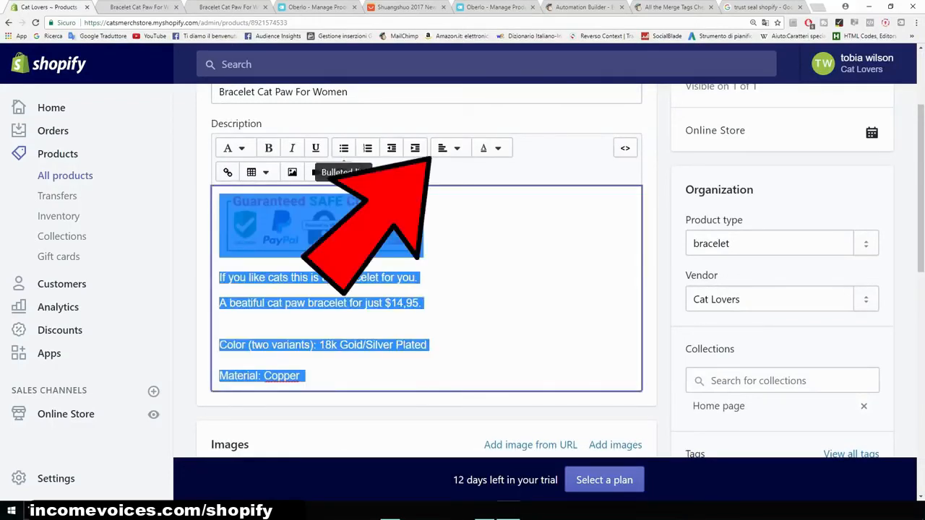
left_click(449, 148)
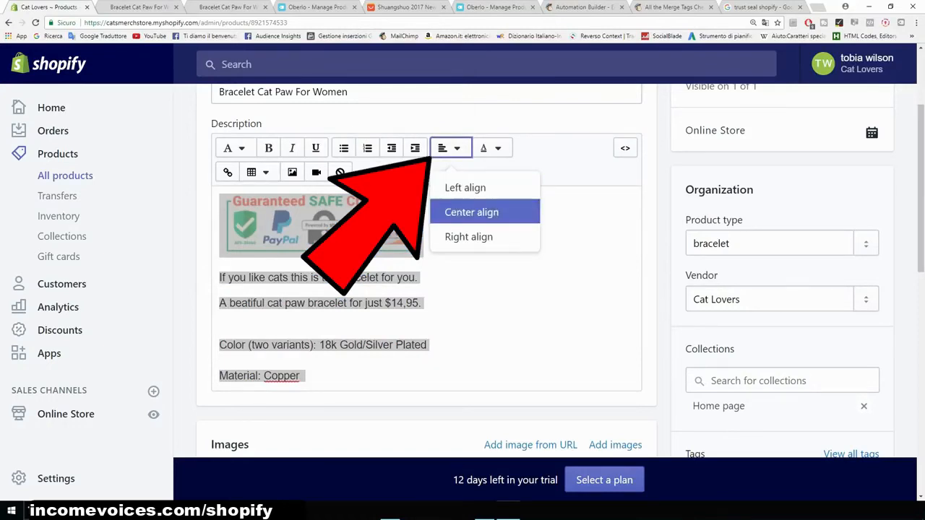
left_click(471, 211)
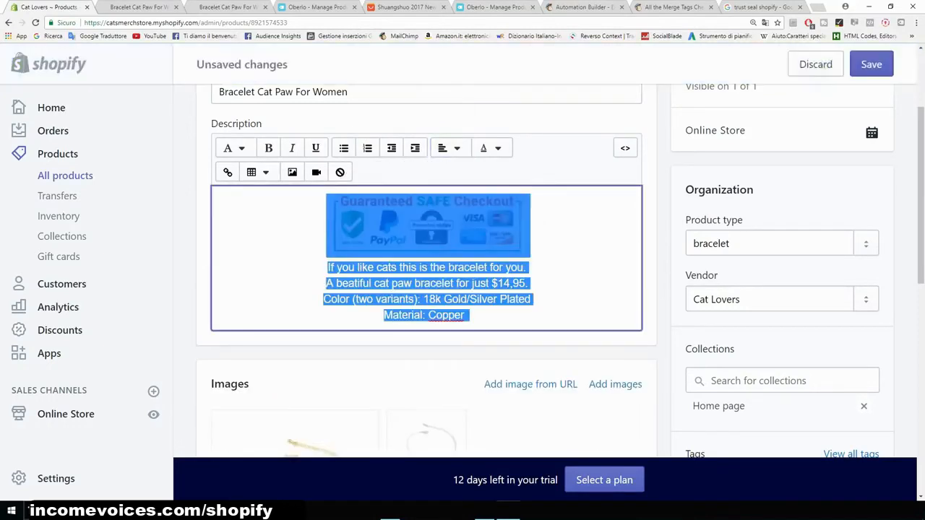
left_click(871, 65)
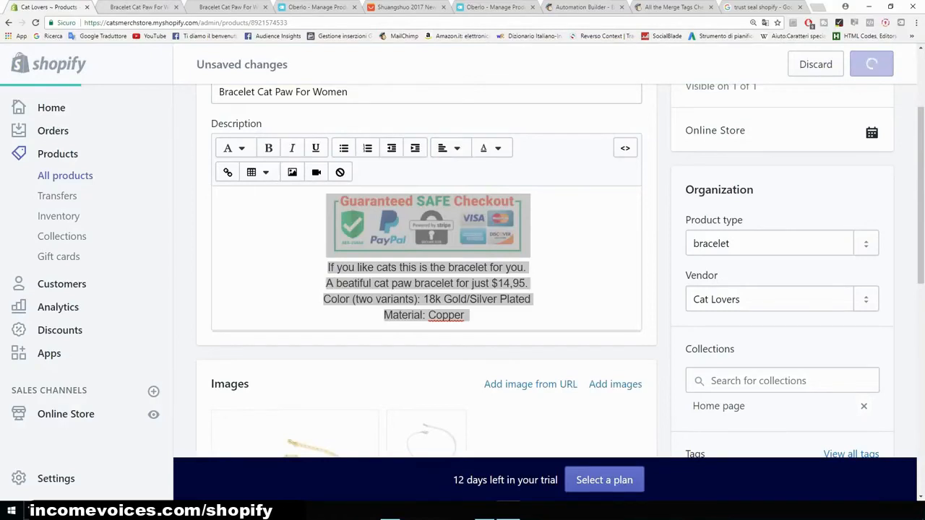
- Reload the storefront product page and examine the centered description and the price area
left_click(138, 7)
left_click(36, 22)
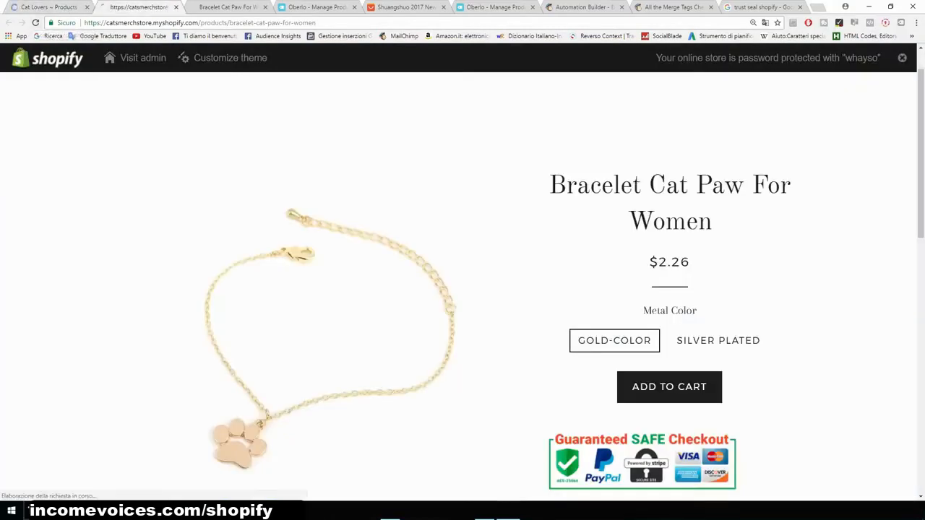
scroll(463, 271, "down", 4)
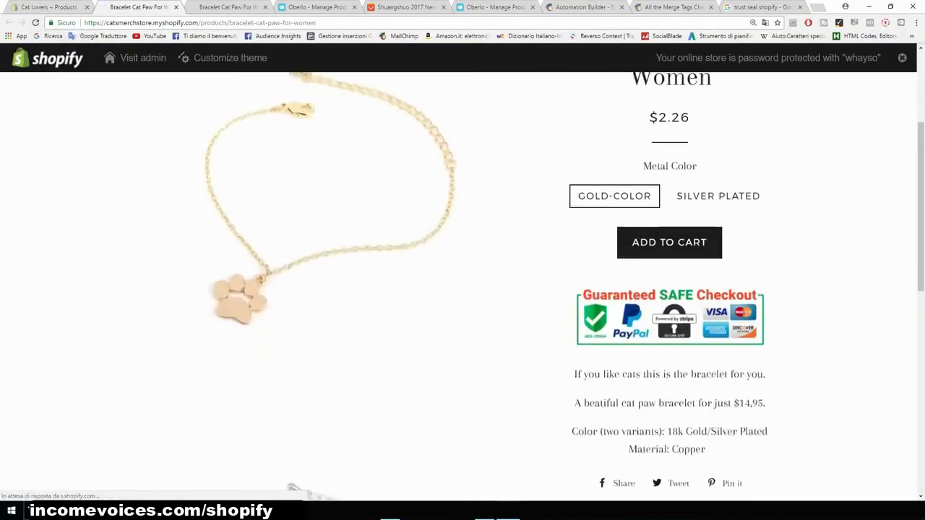
scroll(463, 289, "up", 2)
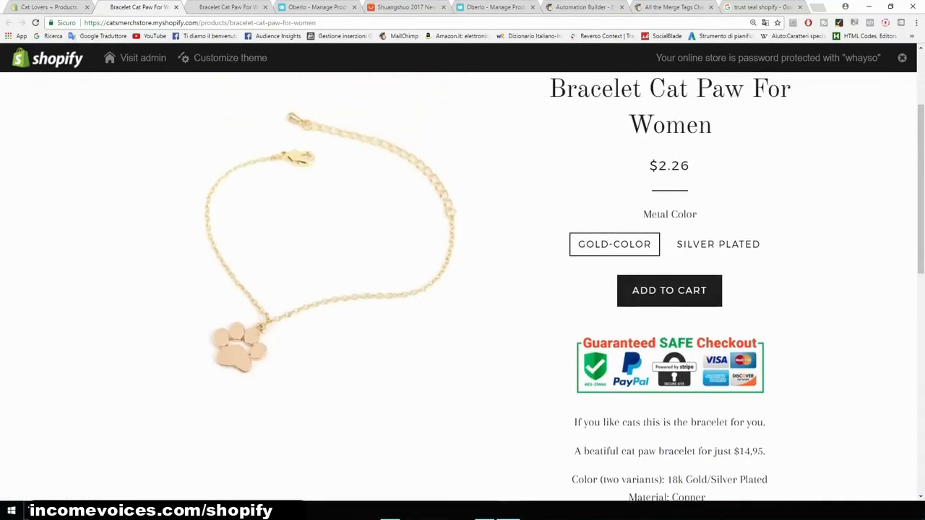
scroll(462, 289, "up", 1)
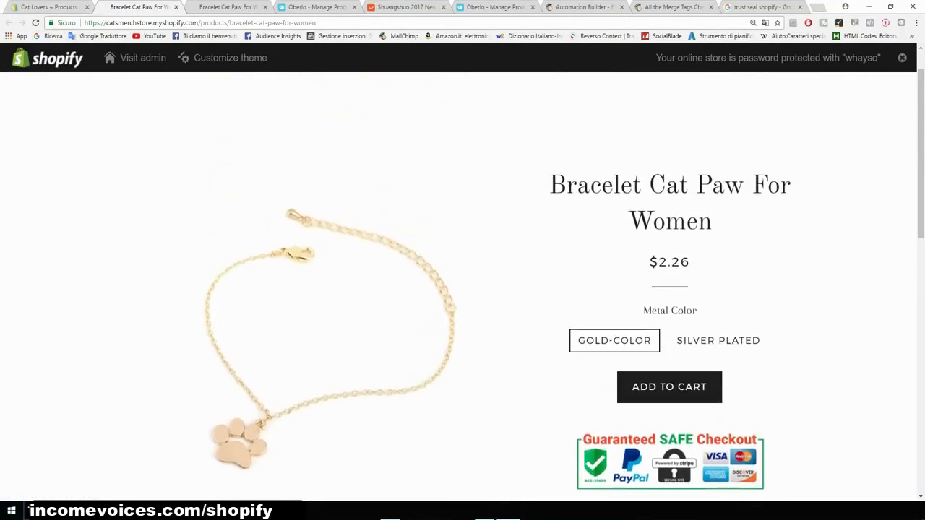
left_click_drag(691, 261, 658, 261)
left_click(651, 262)
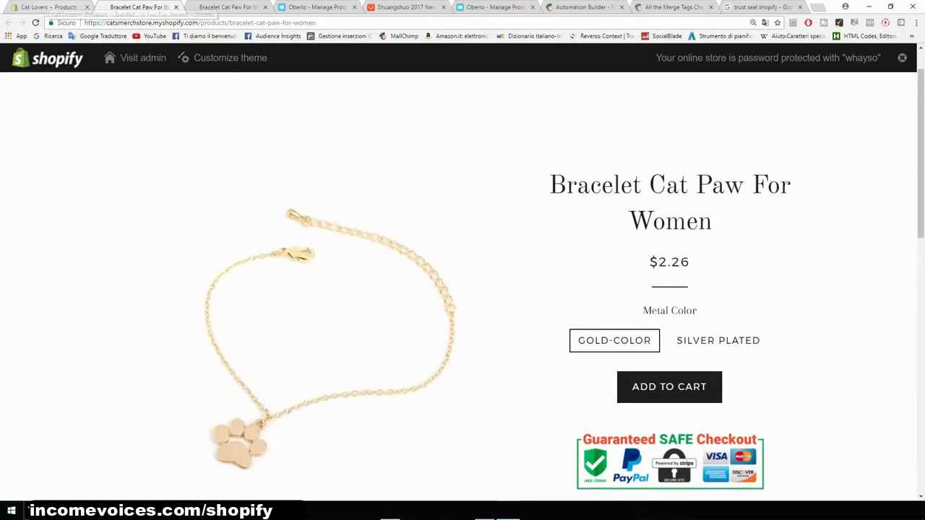
- Open the Gold-color variant and set its price to 14.95 and its compare-at price to 19.95
left_click(44, 7)
scroll(426, 289, "down", 6)
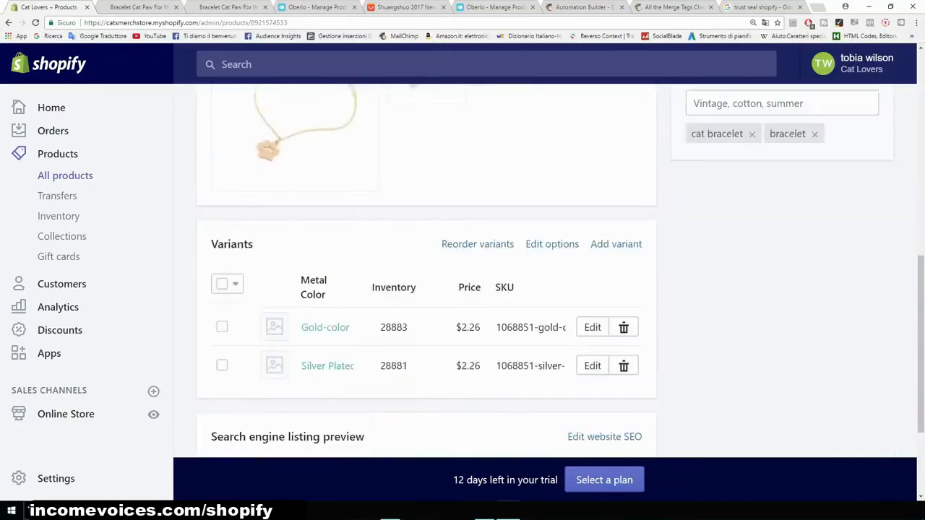
scroll(426, 289, "down", 2)
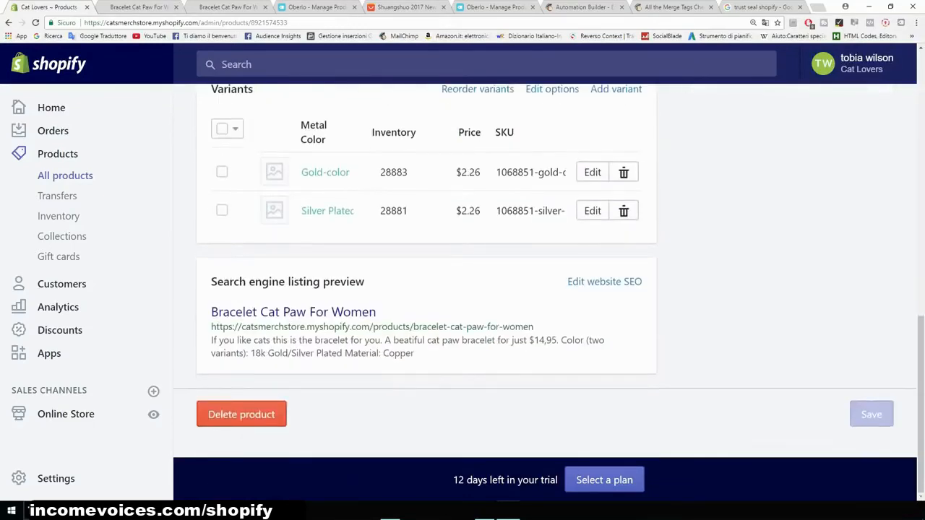
scroll(426, 289, "up", 1)
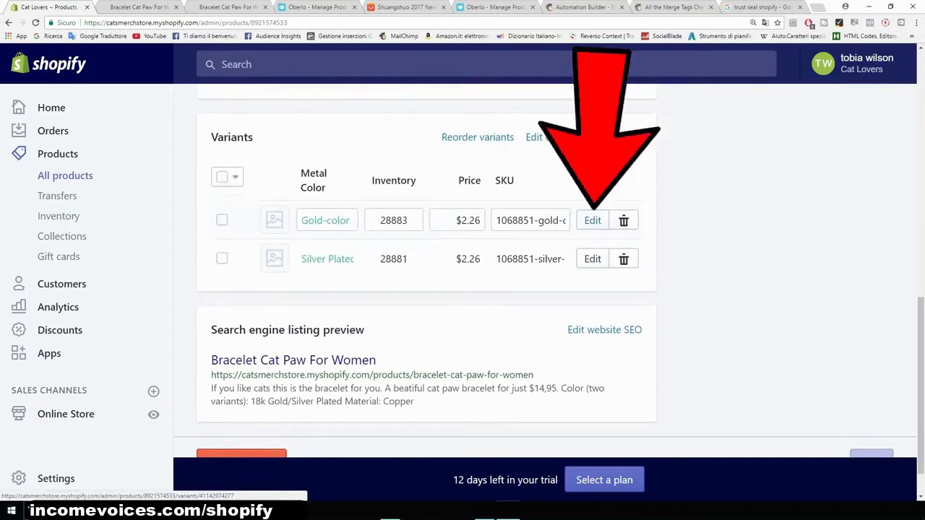
left_click(592, 220)
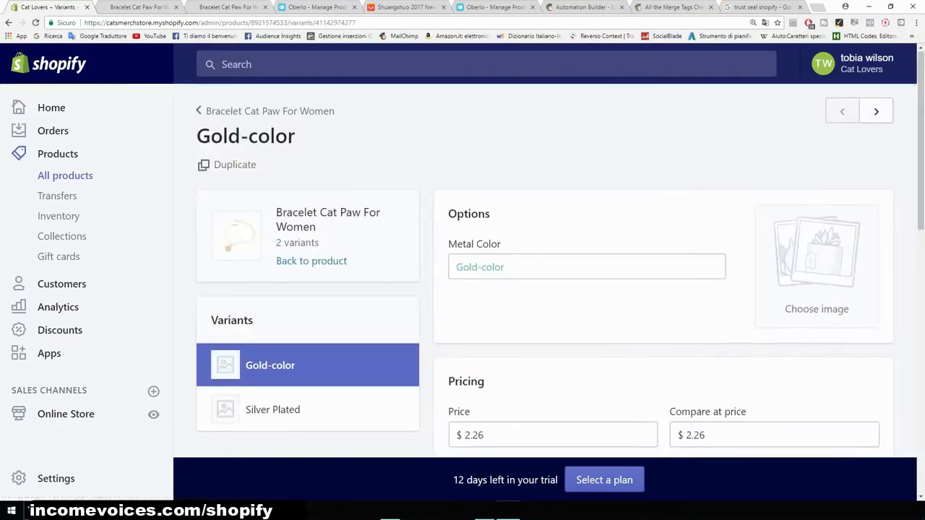
scroll(545, 289, "down", 3)
left_click_drag(484, 243, 463, 243)
type("14.95")
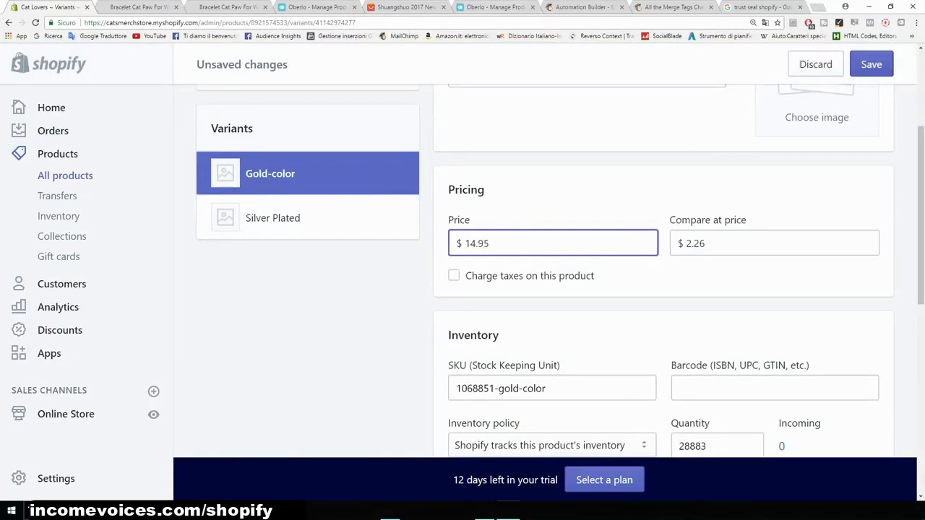
key("Tab")
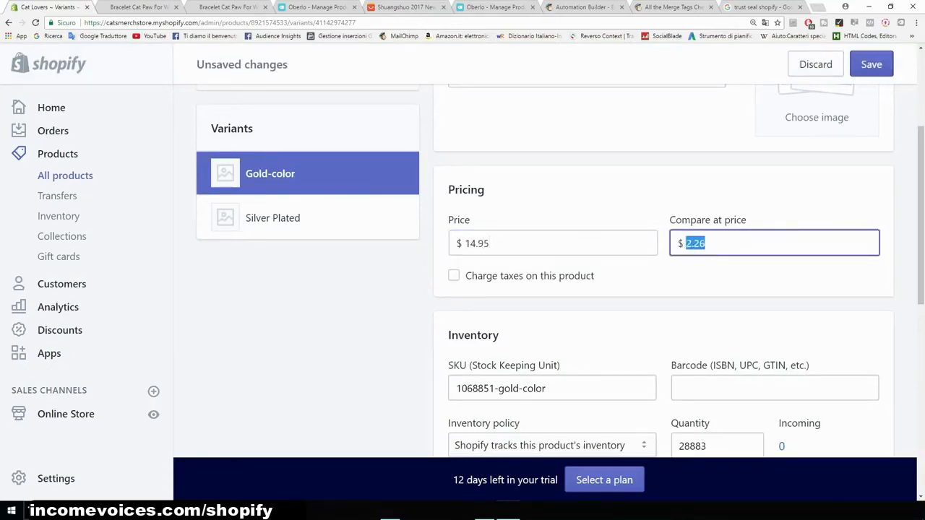
type("19.95")
- Turn off the shipping requirement for the Gold-color variant and save the variant
scroll(549, 275, "down", 5)
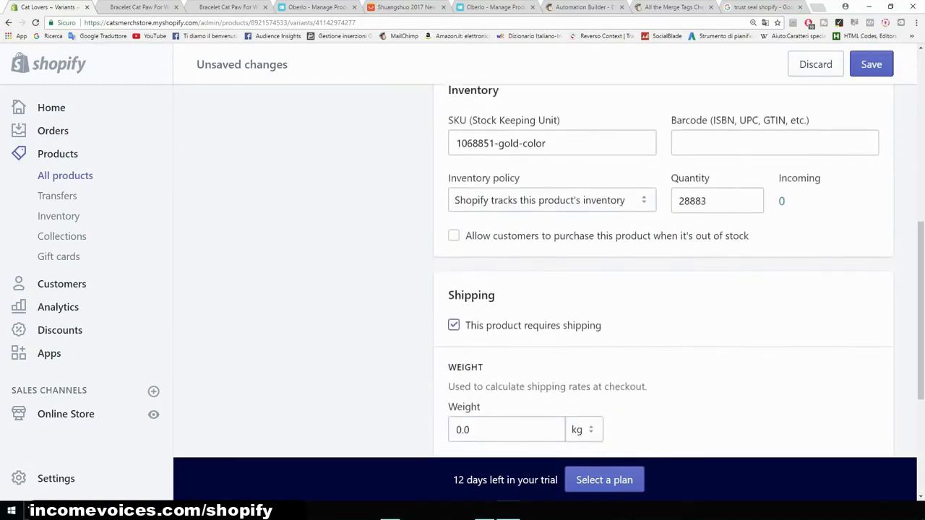
scroll(549, 274, "down", 2)
scroll(549, 275, "up", 2)
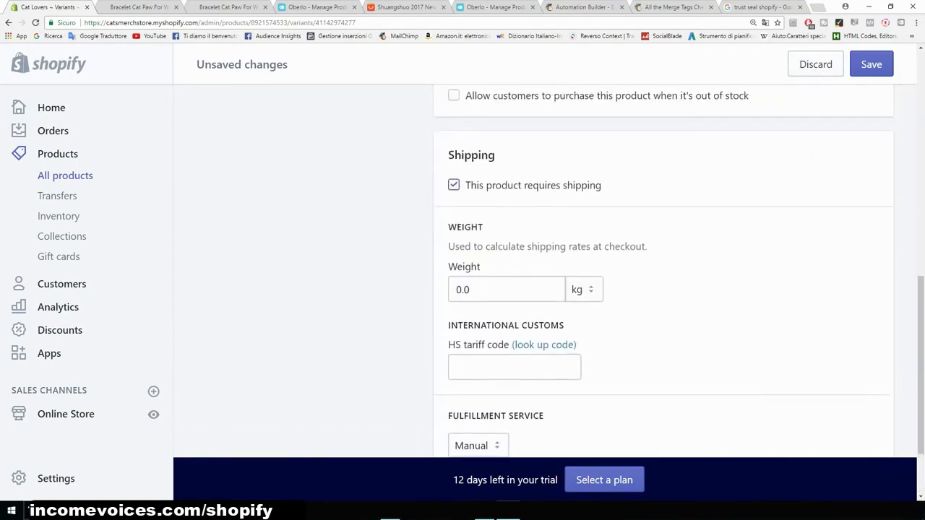
scroll(549, 274, "up", 2)
scroll(549, 274, "down", 1)
left_click(453, 281)
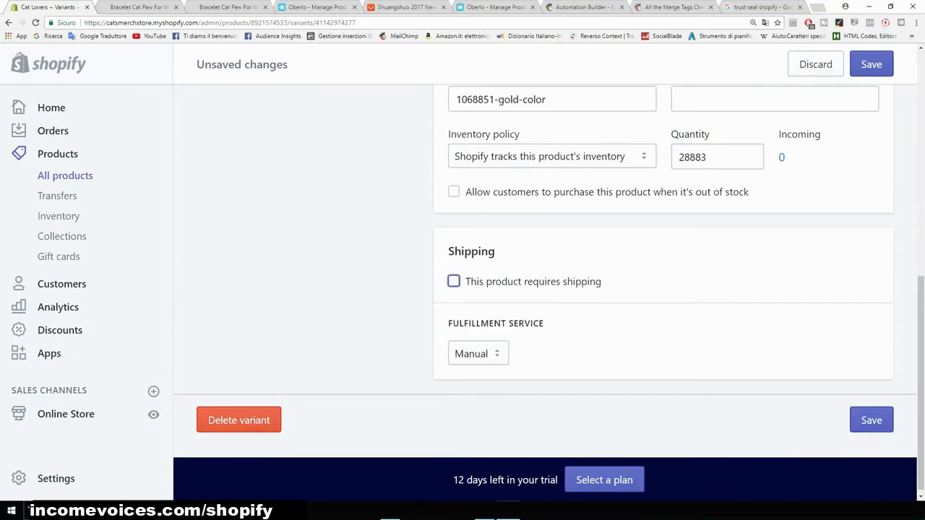
scroll(549, 274, "up", 7)
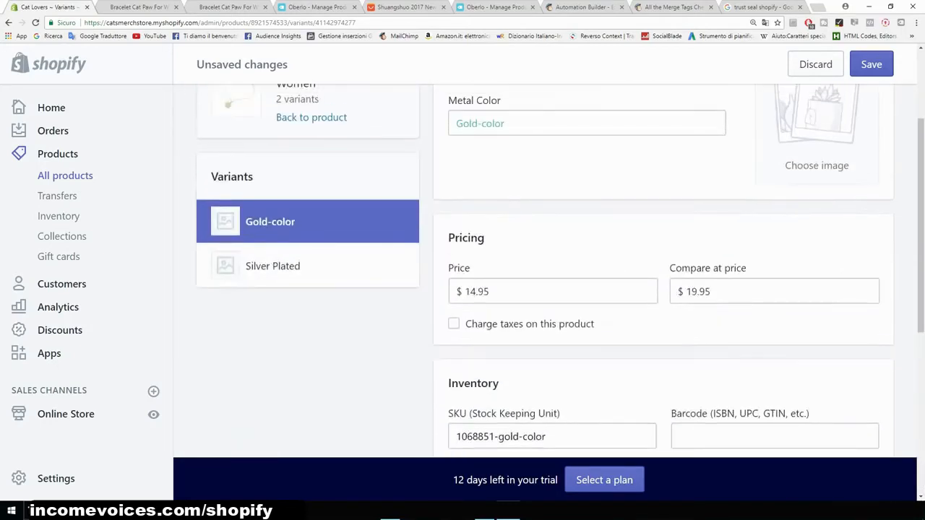
scroll(549, 274, "up", 2)
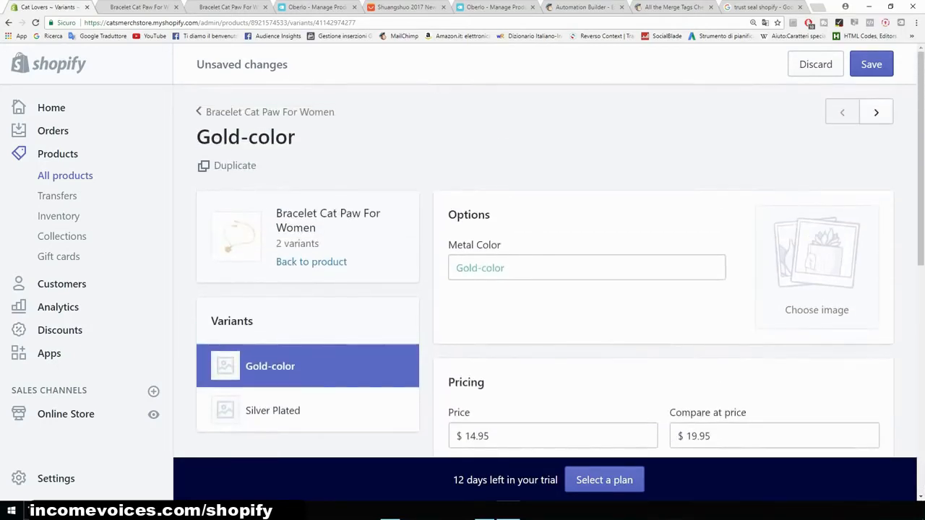
scroll(307, 217, "down", 4)
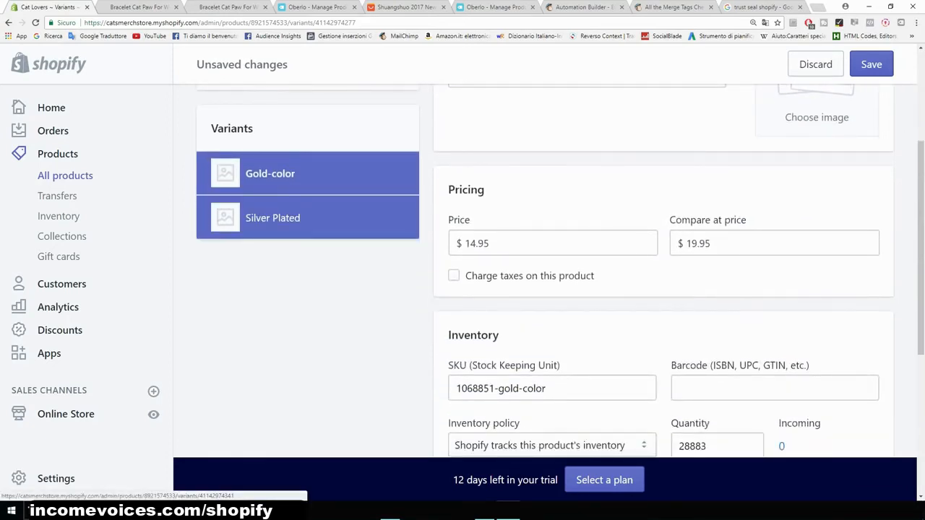
left_click(307, 217)
left_click(557, 217)
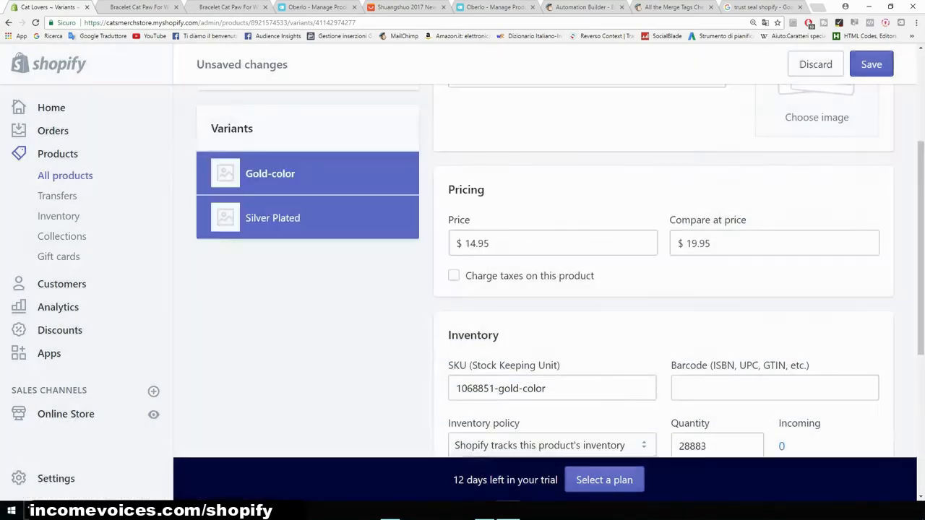
left_click(872, 64)
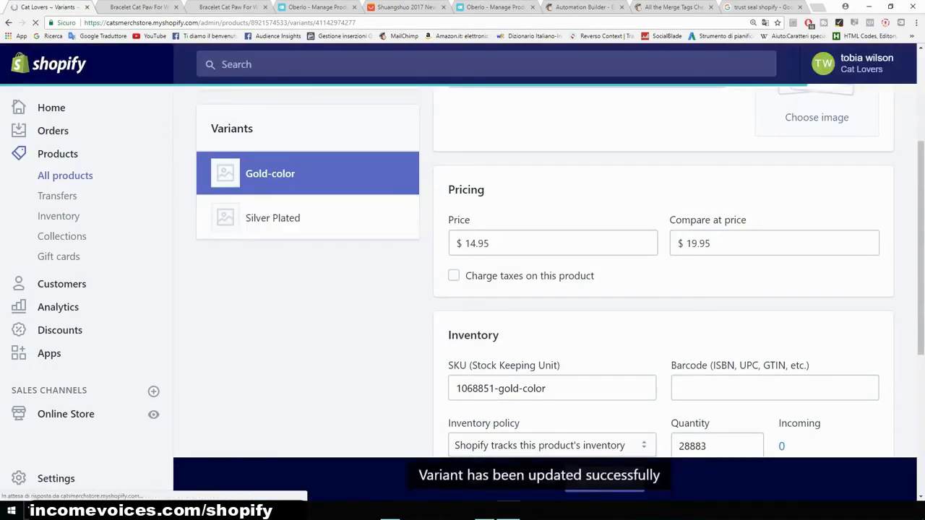
- Open the Silver Plated variant and set its price to 14.95 and its compare-at price to 19.95
left_click(272, 218)
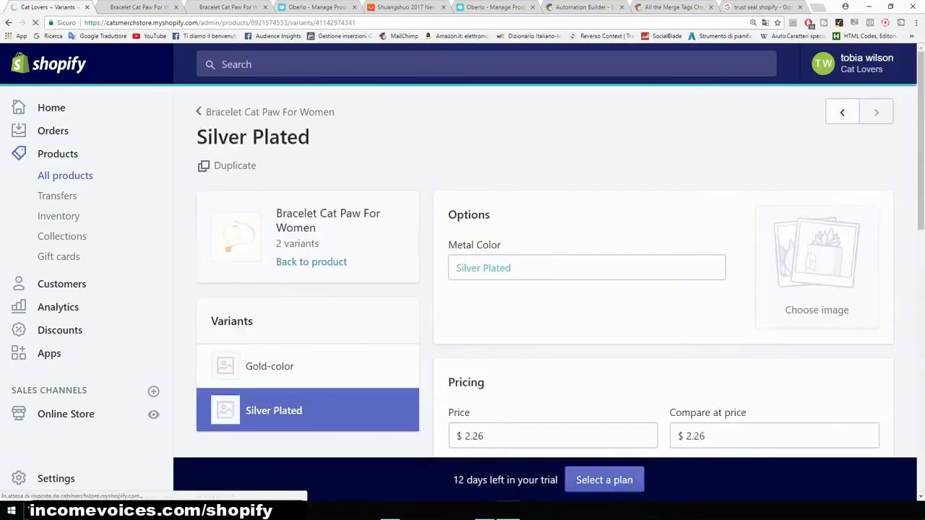
scroll(545, 289, "down", 1)
left_click_drag(484, 339, 465, 339)
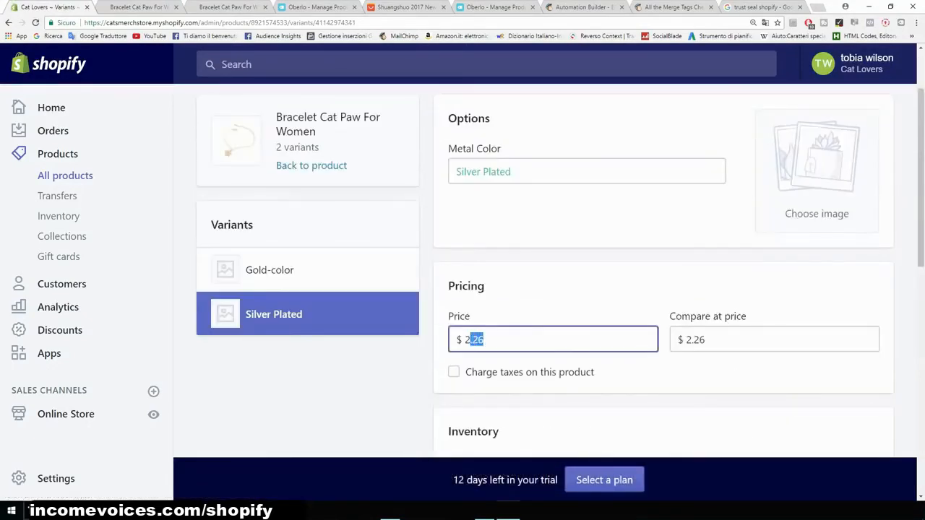
type("14.95")
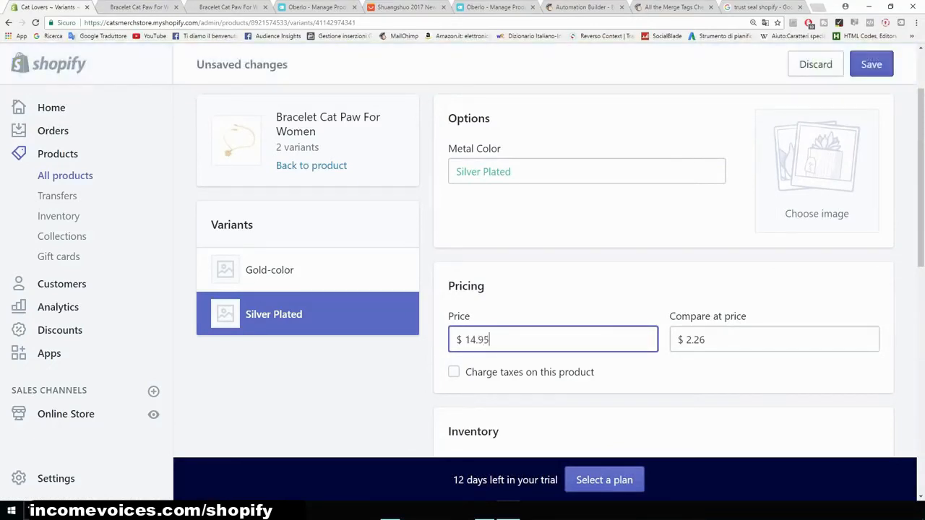
left_click(708, 339)
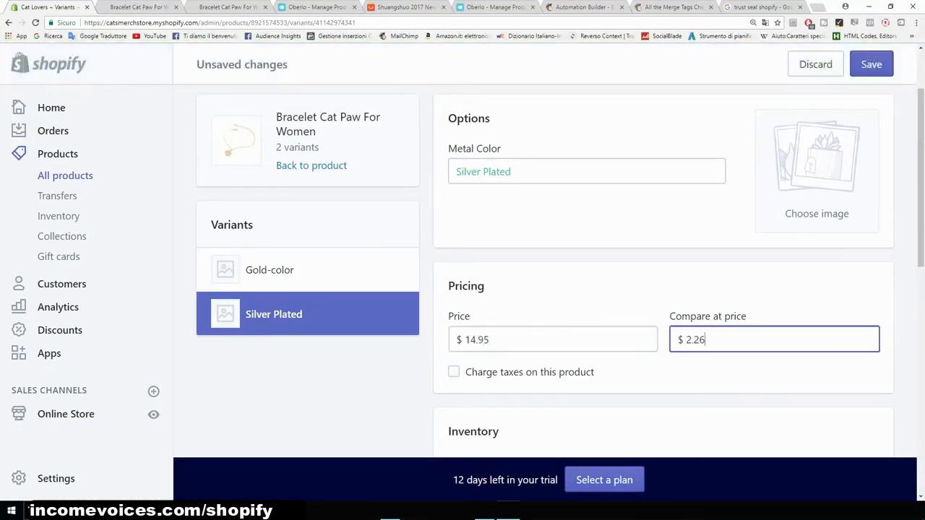
key("BackSpace")
type("19.95")
- Turn off the shipping requirement for the Silver Plated variant and save the variant
scroll(560, 273, "down", 5)
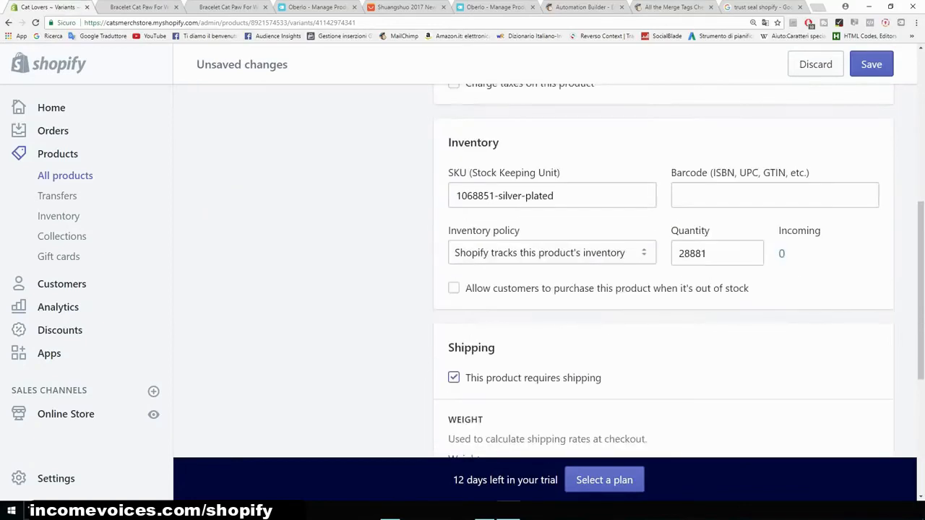
left_click(453, 281)
scroll(453, 281, "up", 2)
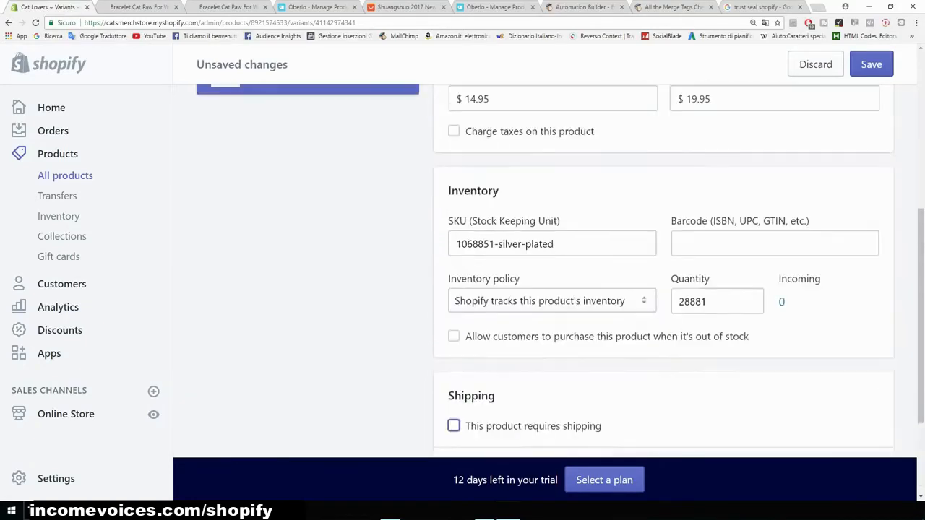
left_click(871, 64)
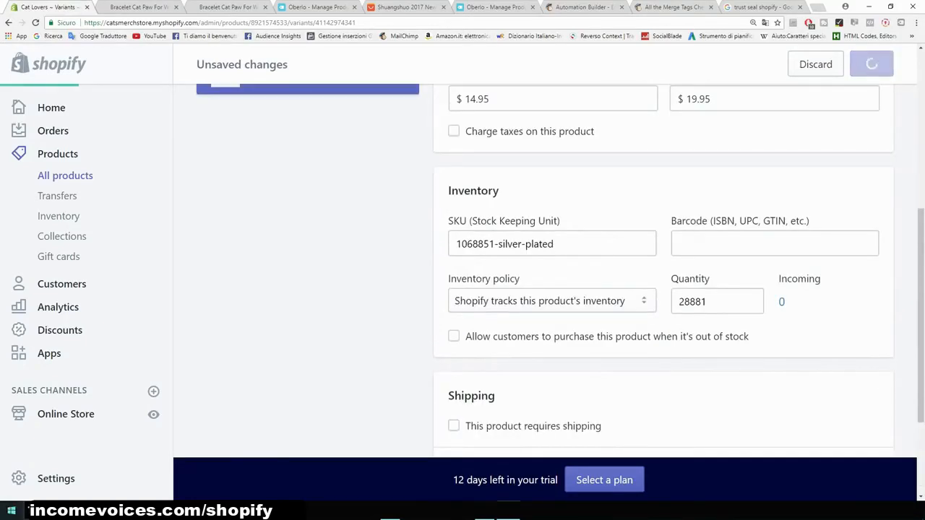
- Reload the storefront product page and examine the displayed sale and compare-at prices
left_click(134, 7)
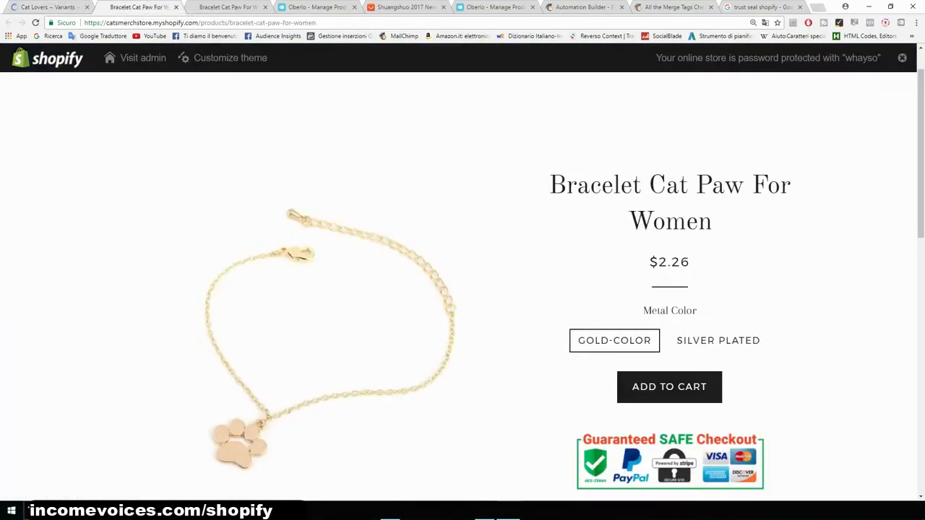
left_click(36, 22)
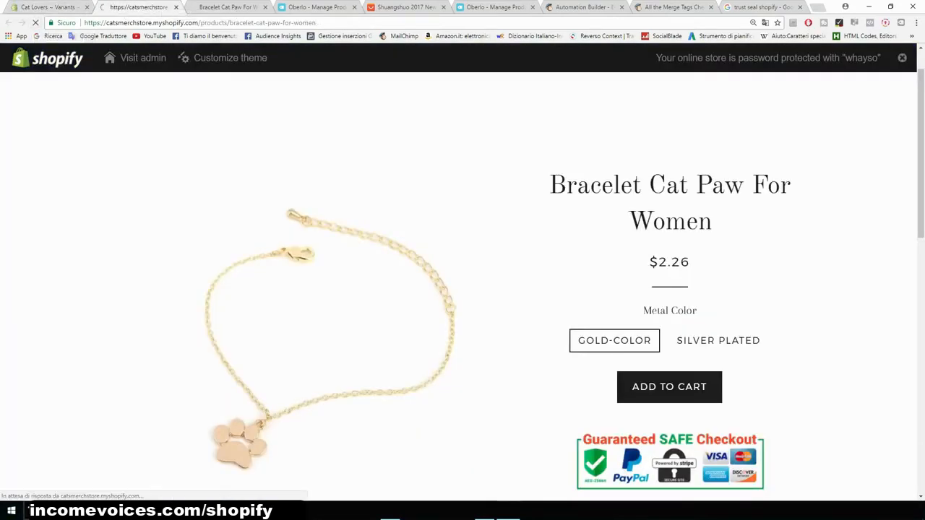
scroll(463, 272, "down", 2)
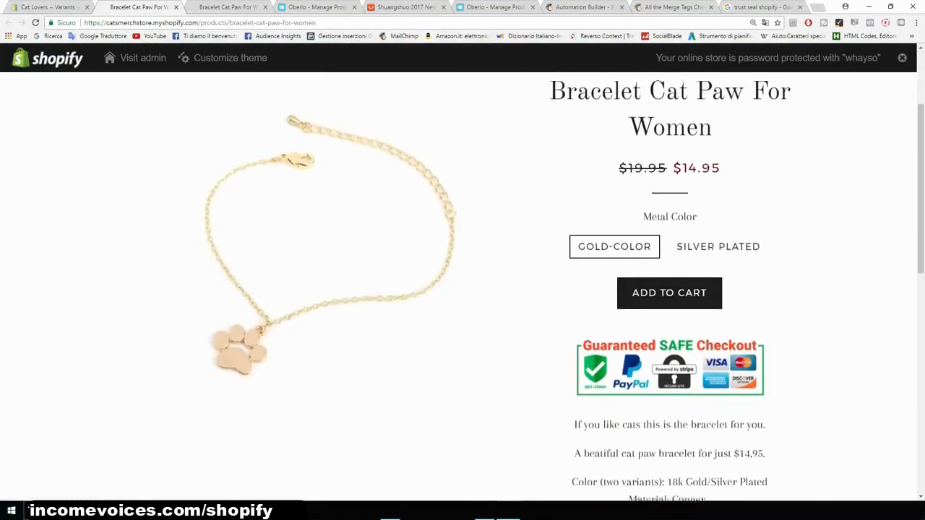
scroll(462, 272, "up", 2)
left_click_drag(620, 262, 666, 262)
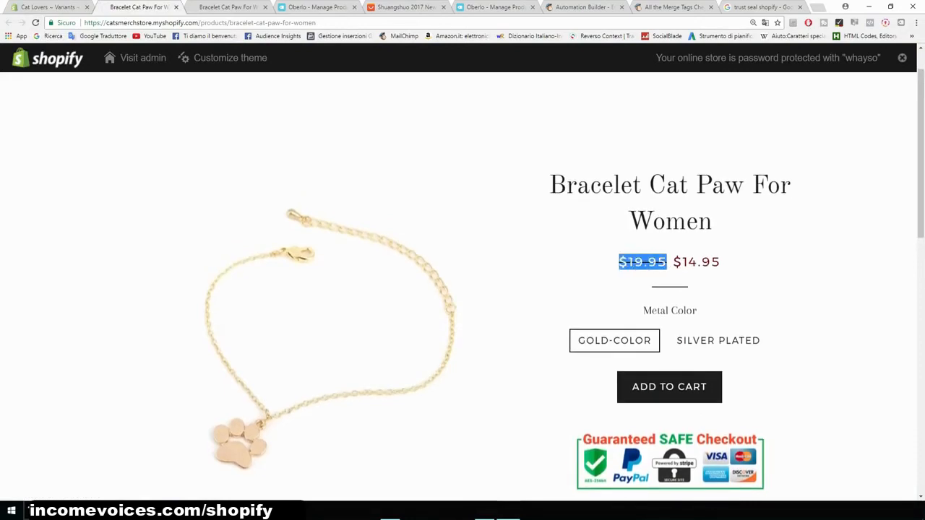
- Switch between the Gold-color and Silver Plated variants on the storefront product page and examine their prices
left_click(667, 263)
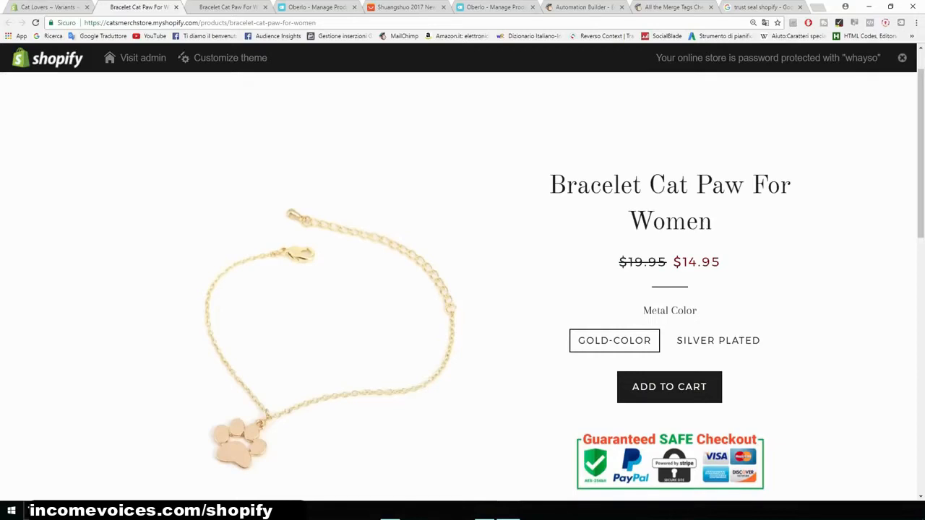
left_click_drag(672, 262, 720, 262)
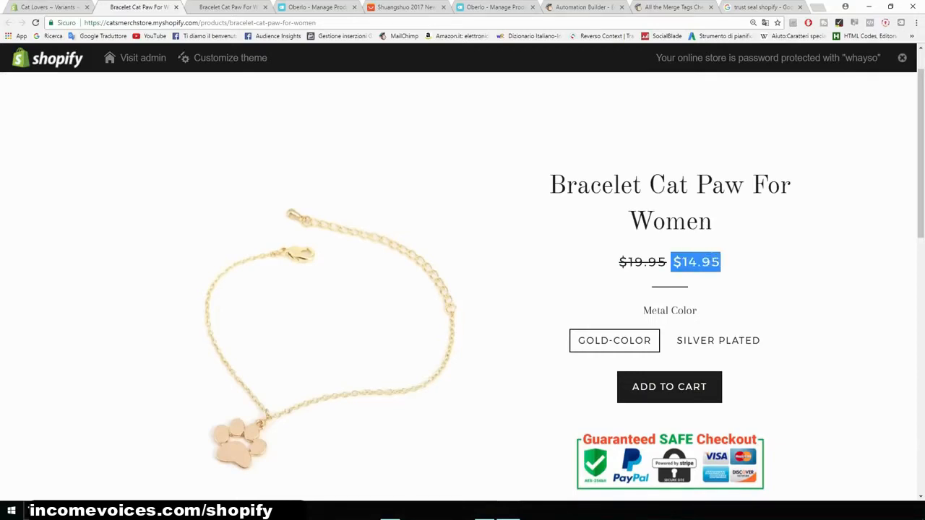
scroll(715, 289, "down", 1)
left_click(718, 293)
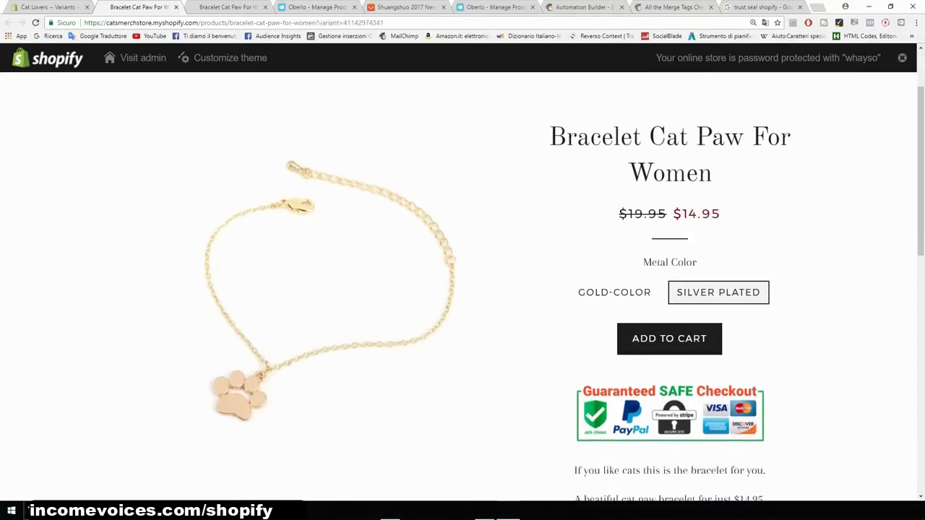
left_click(614, 293)
left_click(718, 293)
scroll(718, 292, "down", 4)
scroll(718, 293, "down", 2)
scroll(718, 292, "up", 6)
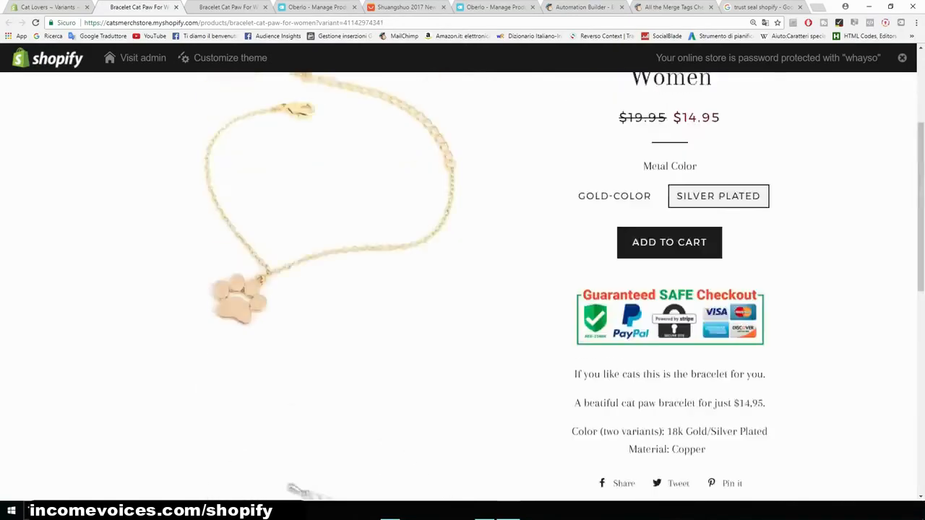
scroll(462, 289, "down", 2)
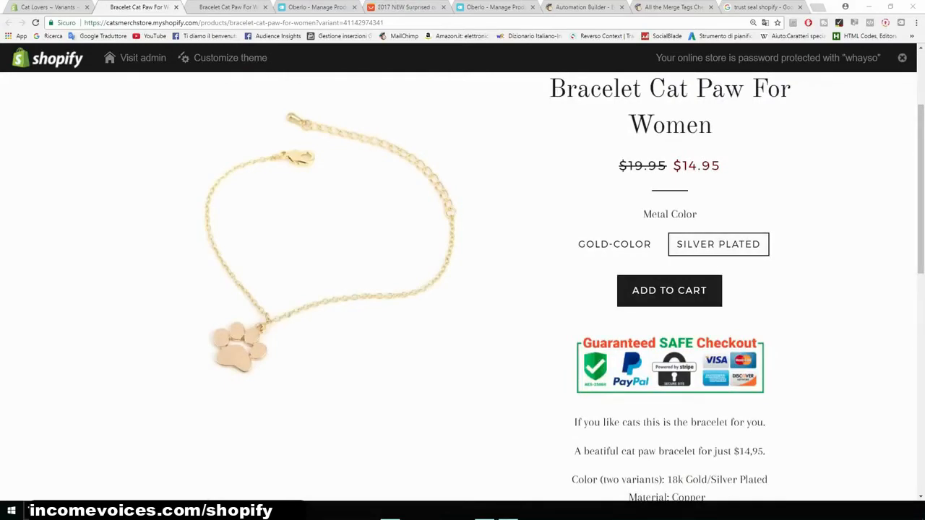
- Close the extra open browser tabs
left_click(265, 6)
left_click(265, 7)
left_click(265, 7)
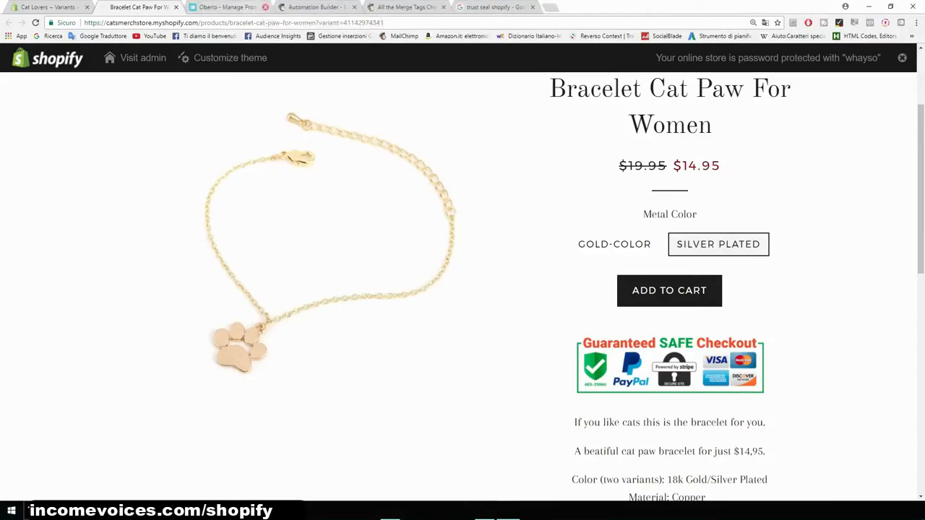
left_click(265, 6)
left_click(265, 6)
left_click(265, 7)
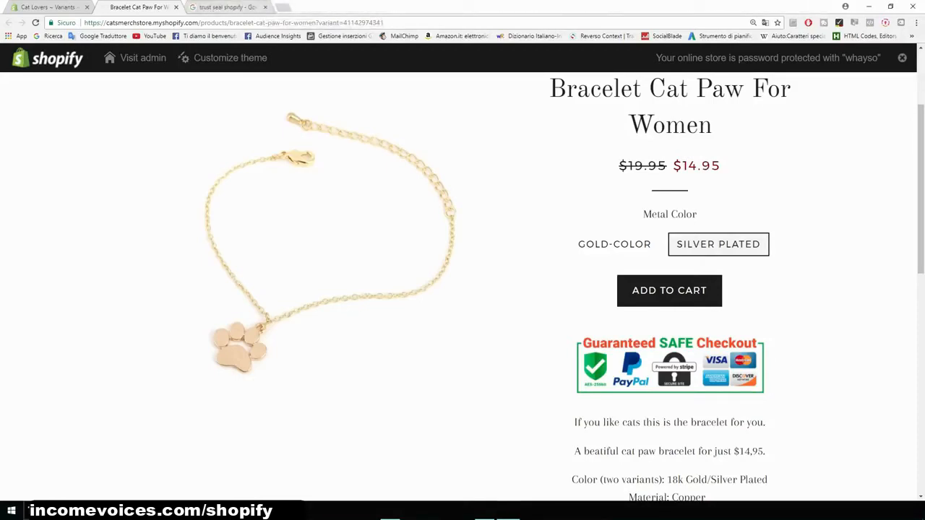
left_click(265, 7)
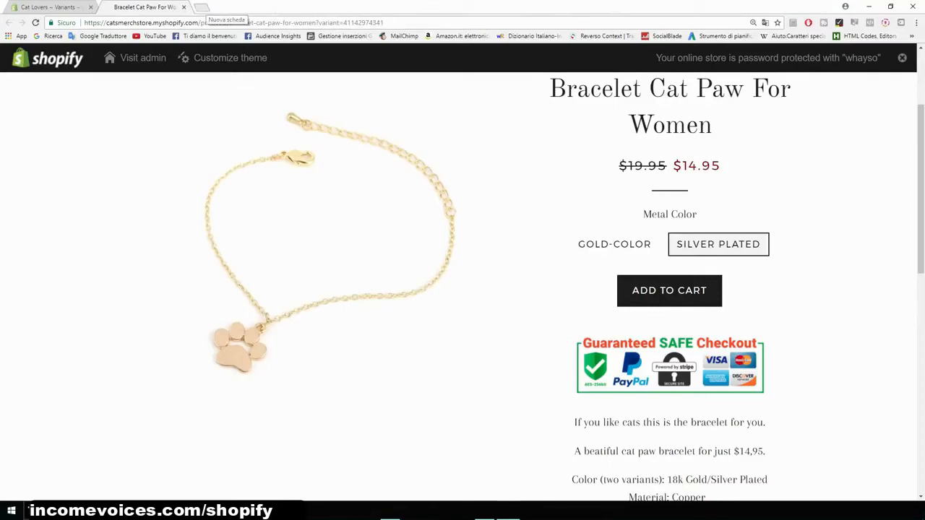
- Open a new tab and go to AliExpress
key("ctrl+t")
type("aleix")
key("BackSpace")
key("BackSpace")
key("BackSpace")
type("i")
key("Return")
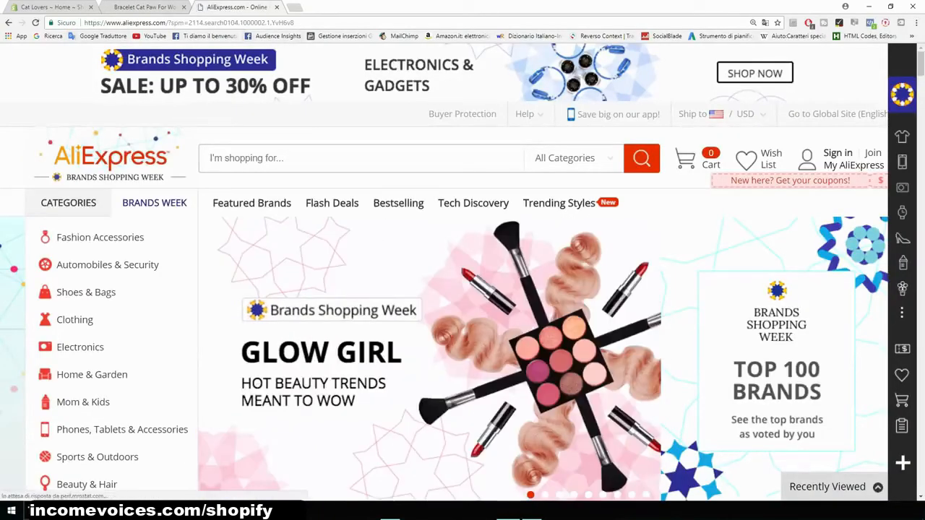
- Review the bracelet product page on the storefront
left_click(133, 7)
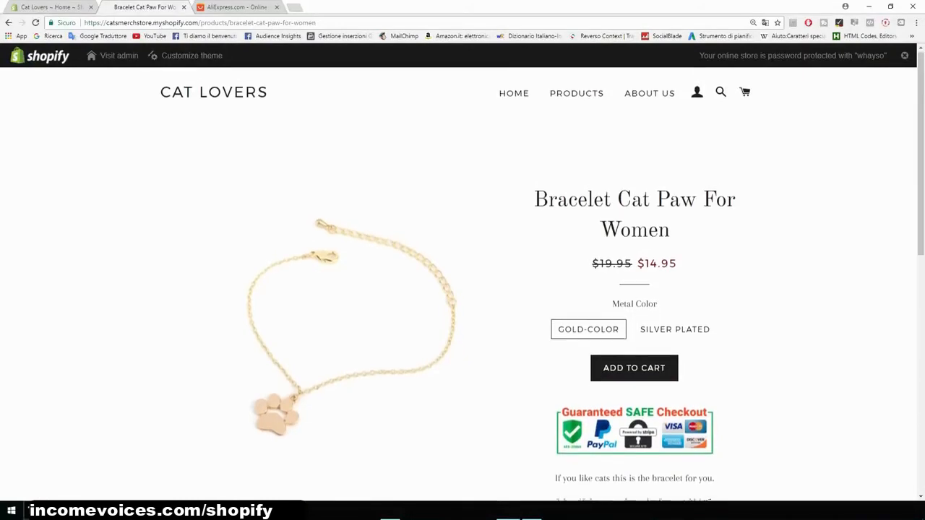
scroll(462, 289, "down", 1)
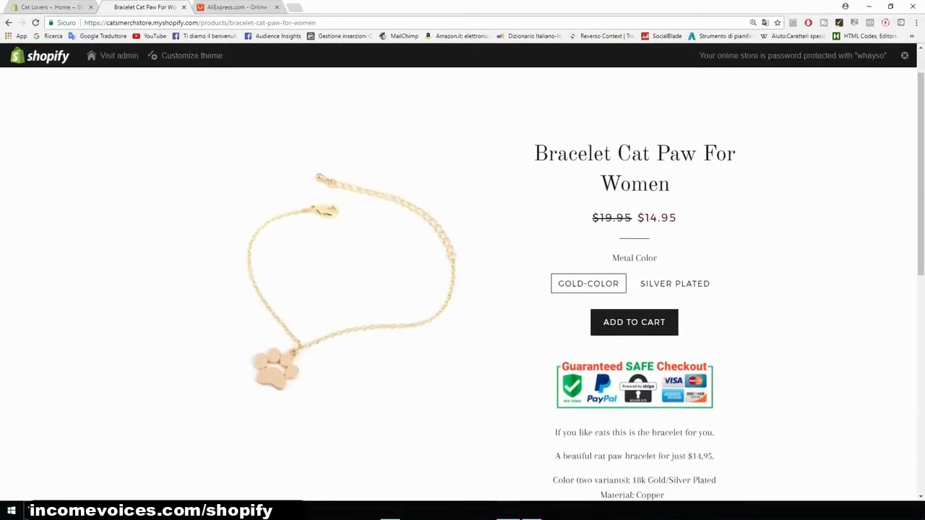
scroll(462, 289, "down", 5)
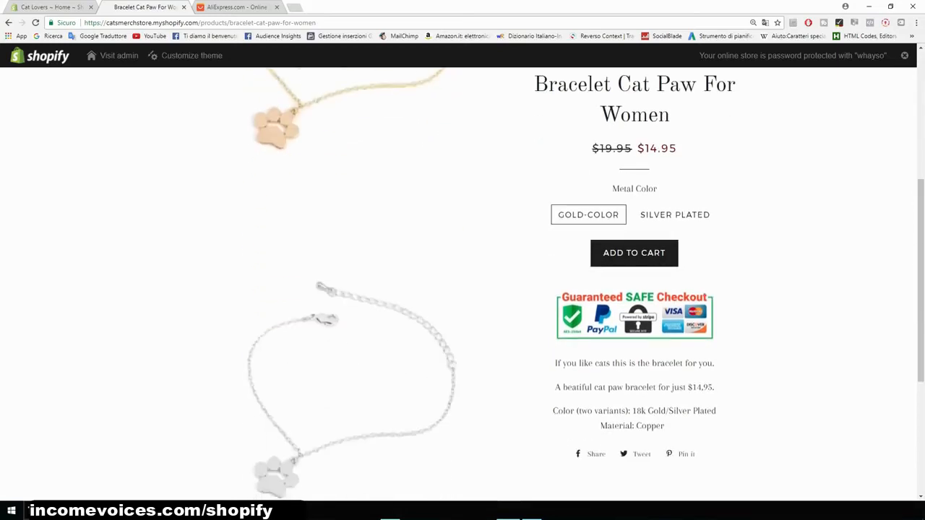
scroll(462, 289, "up", 4)
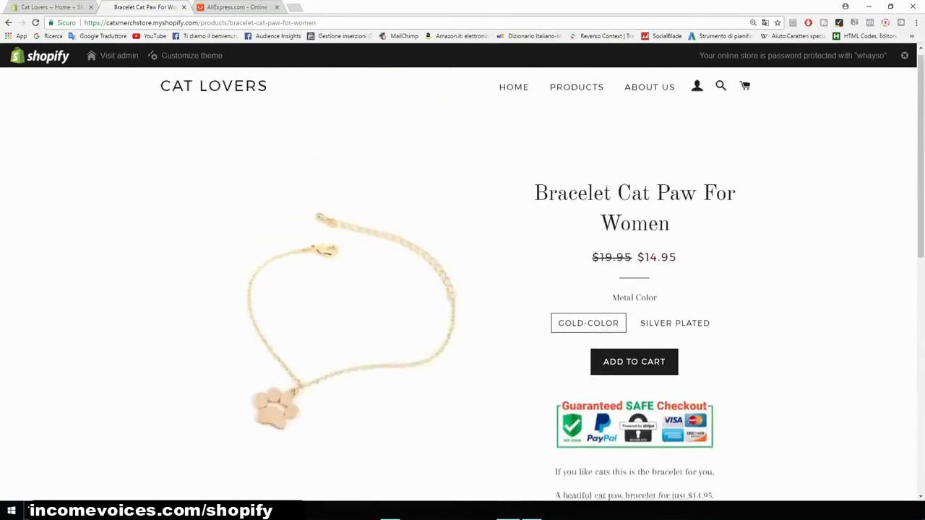
- Search AliExpress for cat necklace
key("ctrl+Tab")
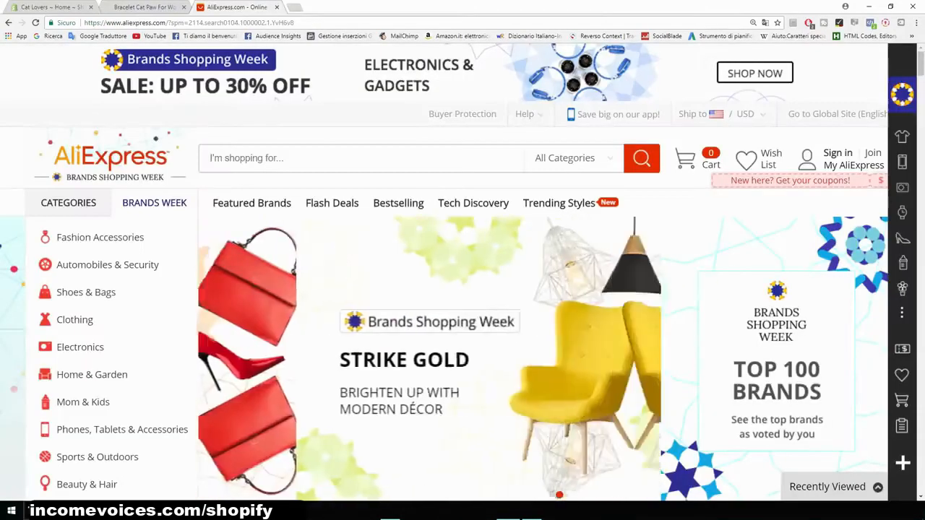
type("cat ")
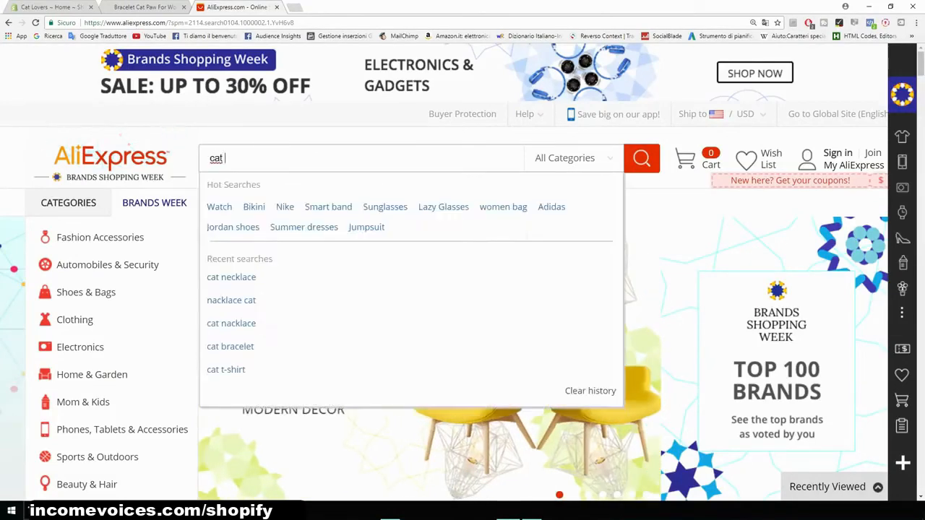
type("necklace")
key("Return")
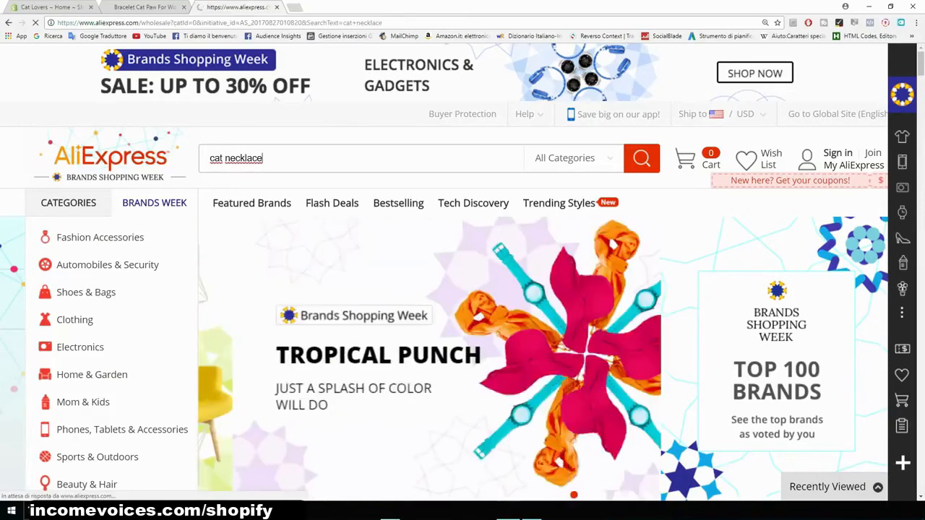
- Open the Shuangshuo Bohemian Colorful Cute Necklaces listing from the search results
scroll(156, 165, "down", 2)
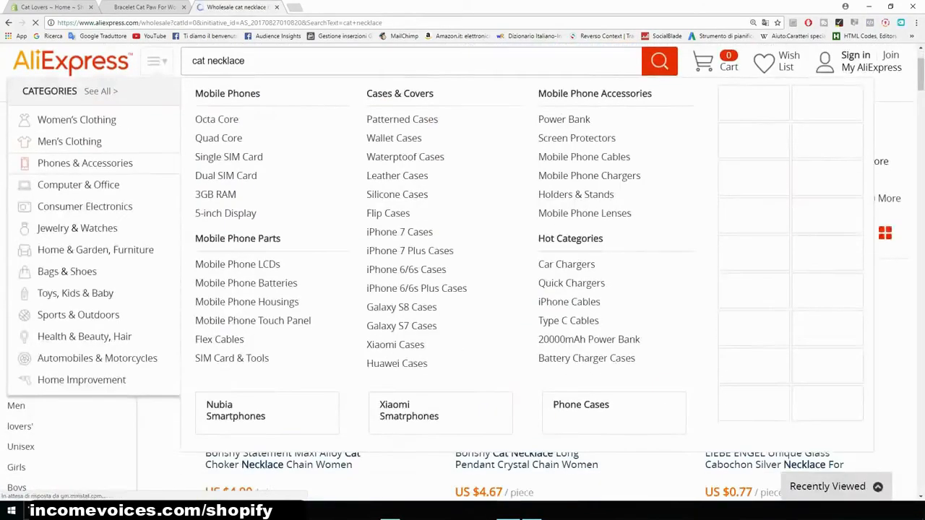
scroll(289, 325, "down", 4)
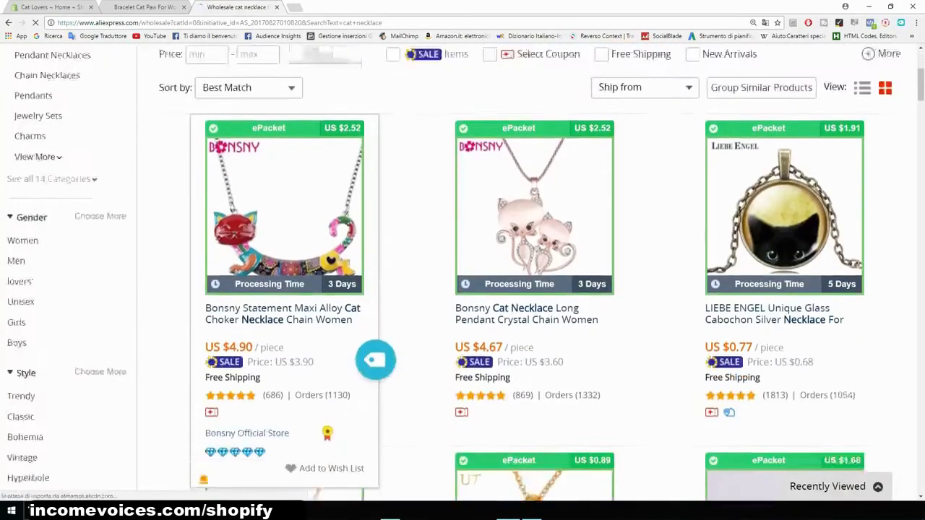
scroll(463, 275, "down", 1)
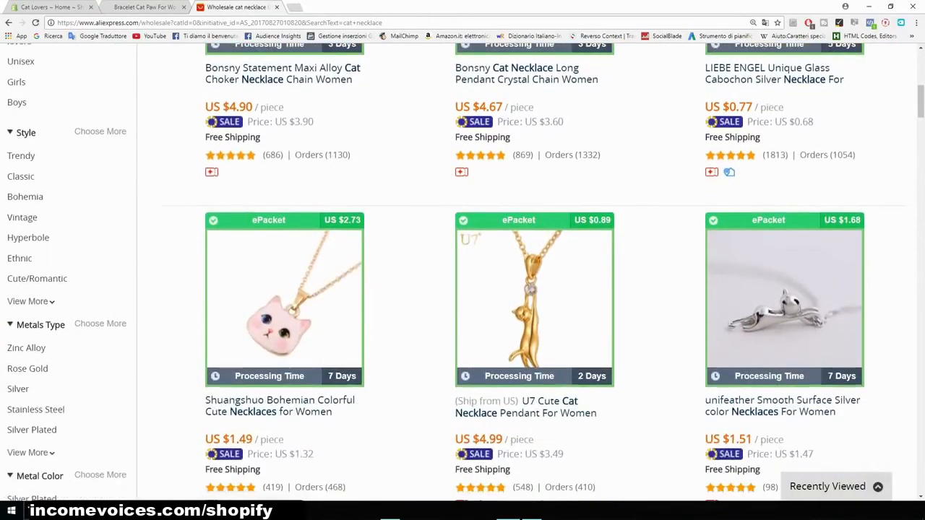
scroll(281, 311, "down", 1)
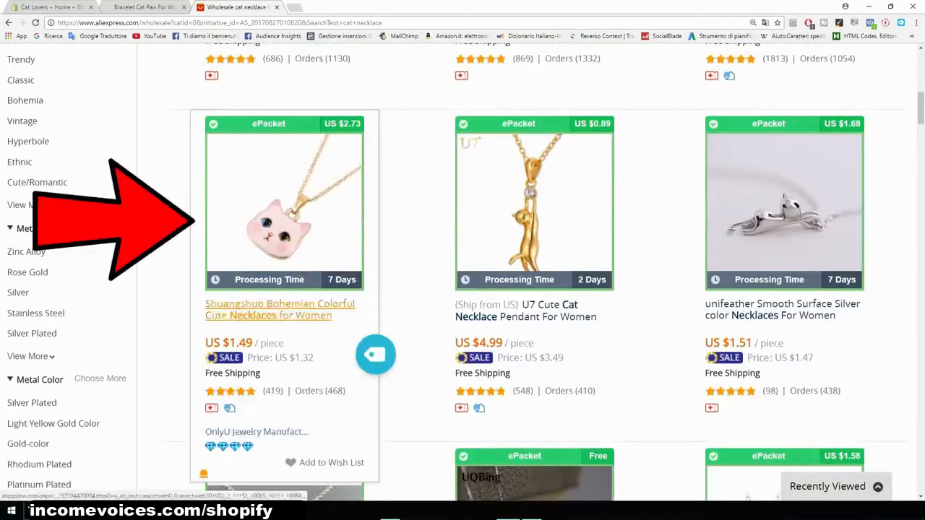
left_click(274, 309)
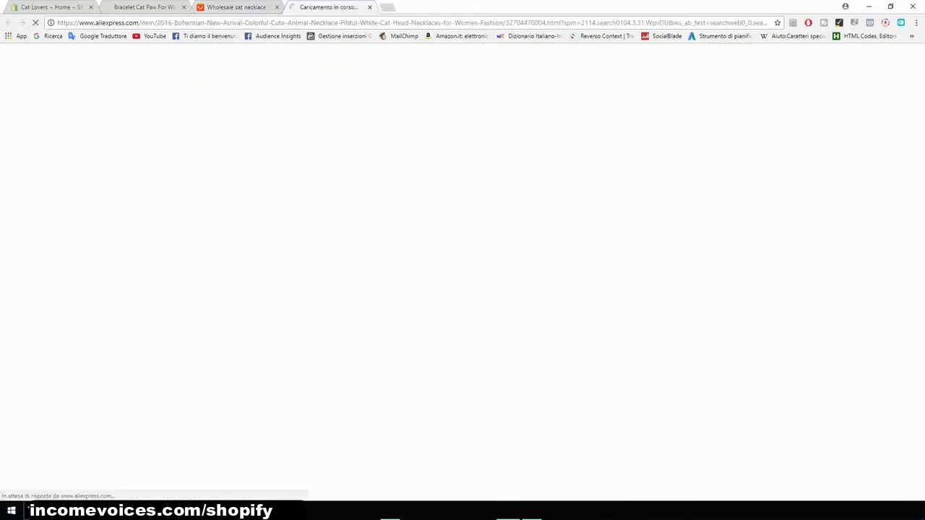
- Choose ePacket shipping to the United States for the necklace
scroll(463, 274, "down", 3)
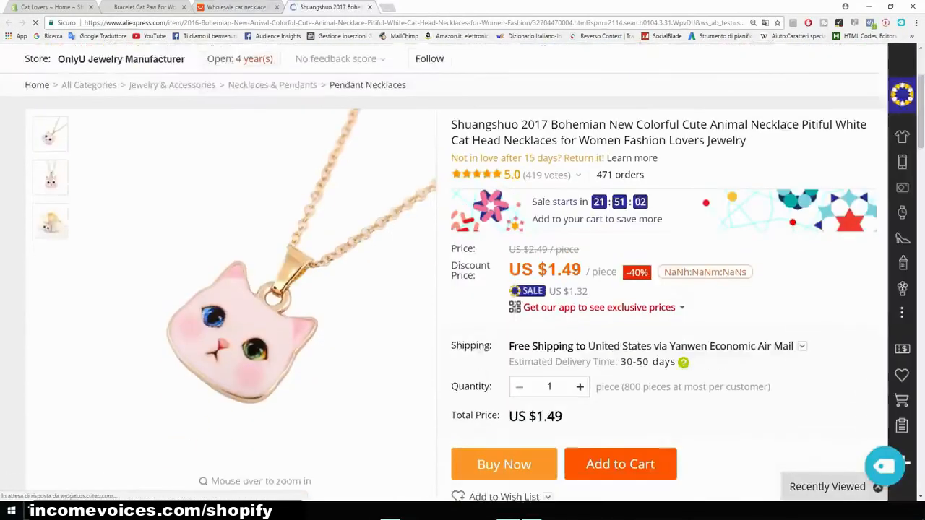
left_click(690, 298)
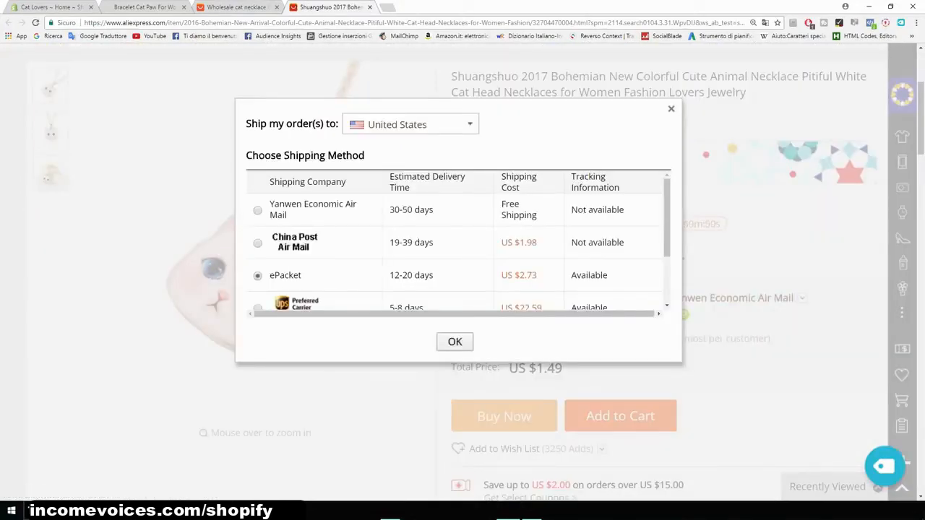
left_click(454, 342)
- Examine the necklace's total price including shipping
scroll(463, 274, "down", 2)
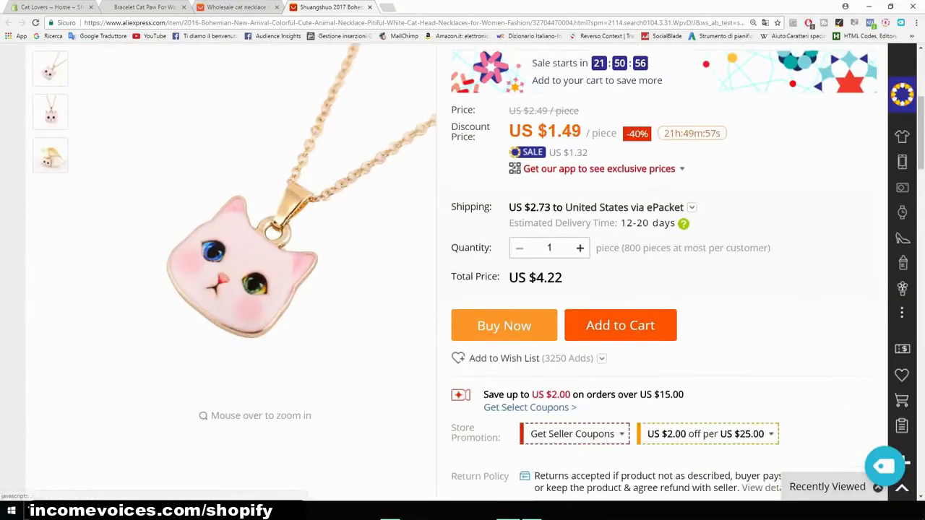
left_click_drag(563, 272, 529, 271)
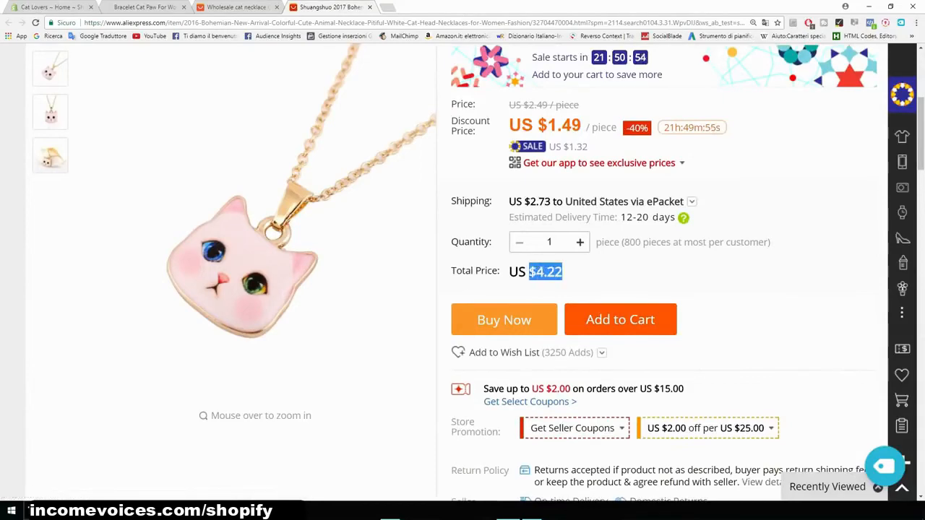
left_click(536, 272)
scroll(462, 275, "up", 3)
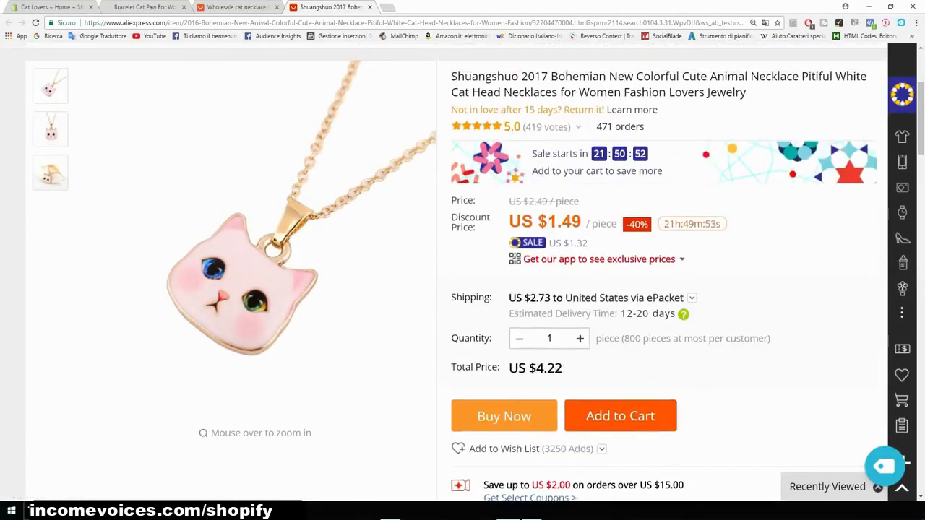
scroll(462, 275, "down", 4)
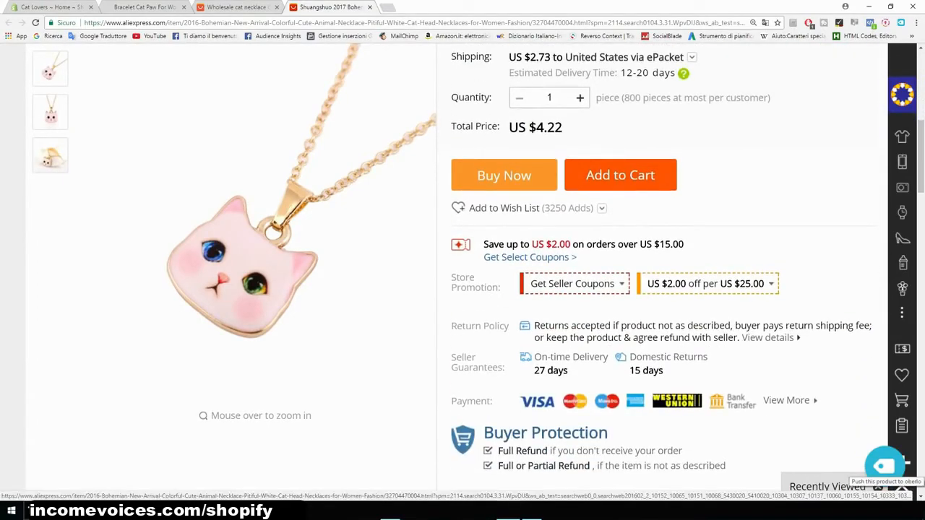
- Import the necklace with Oberlo and open the import list
left_click(883, 466)
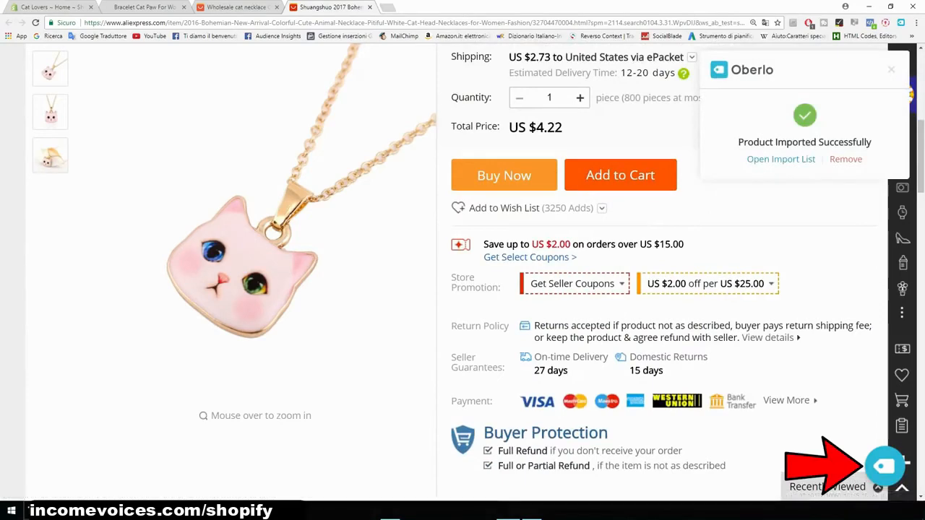
left_click(780, 159)
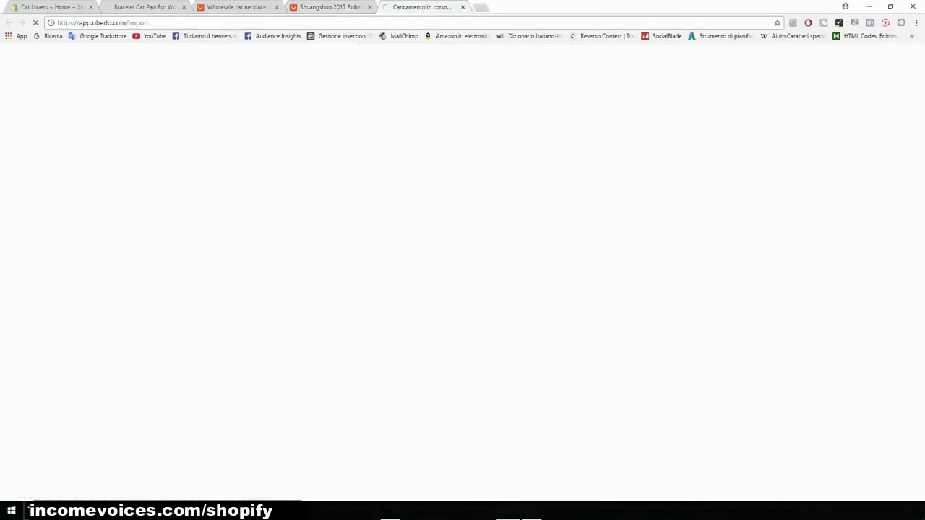
scroll(474, 274, "down", 3)
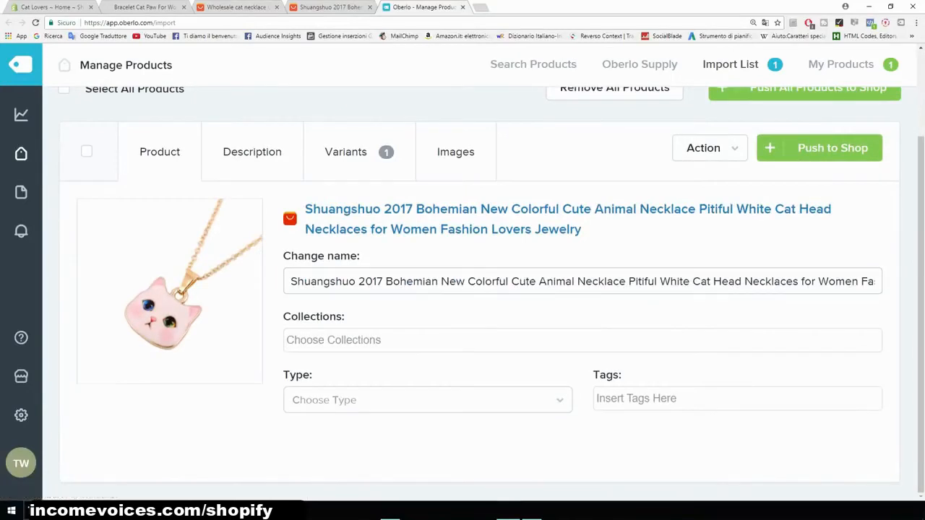
- Rename the imported product to Cat Lover Necklace and add it to the Home page collection
left_click_drag(291, 282, 896, 283)
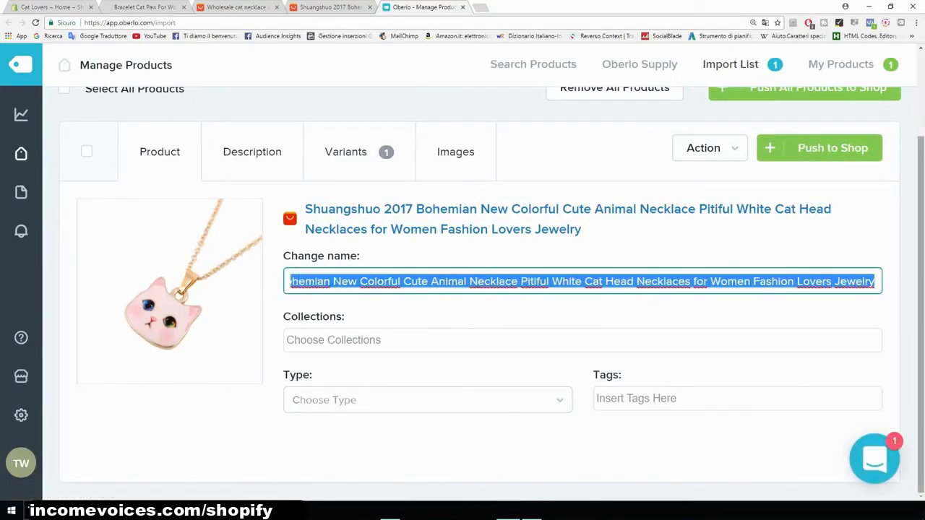
key("BackSpace")
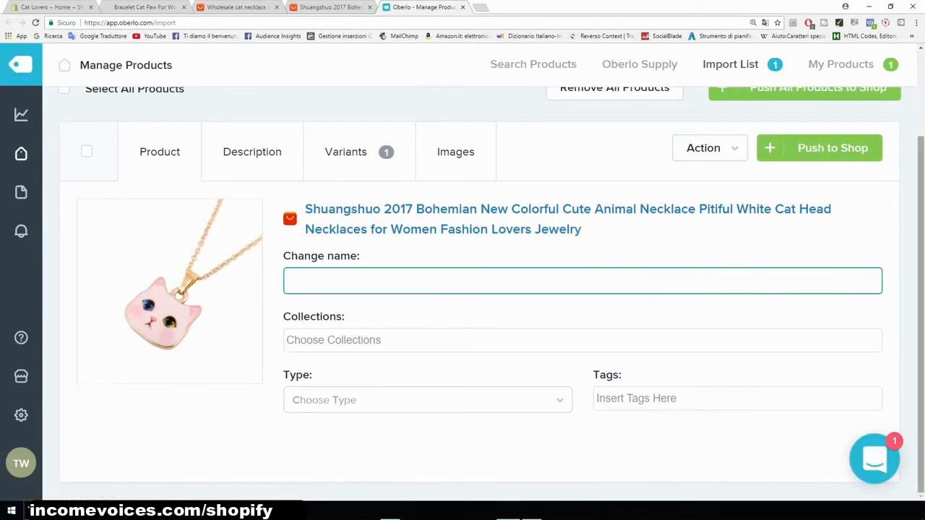
type("Cat Lover Neck")
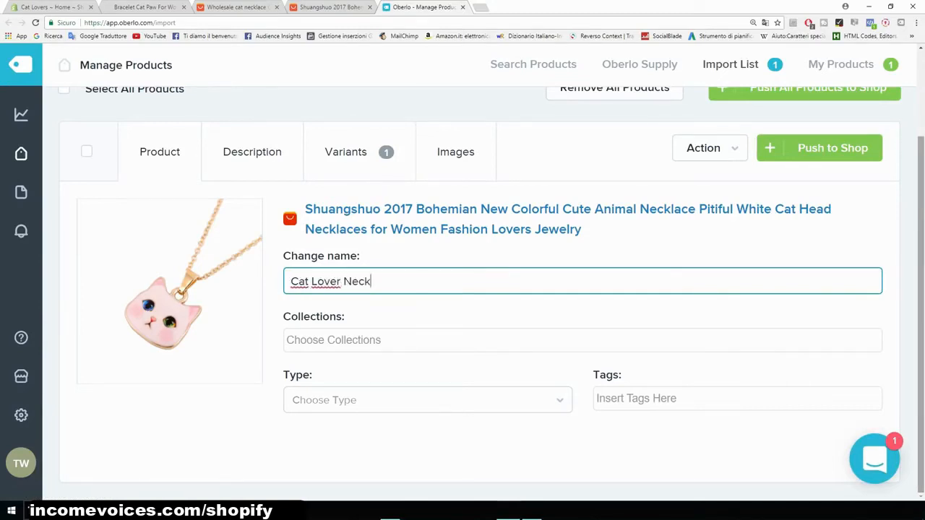
type("lace")
key("Tab")
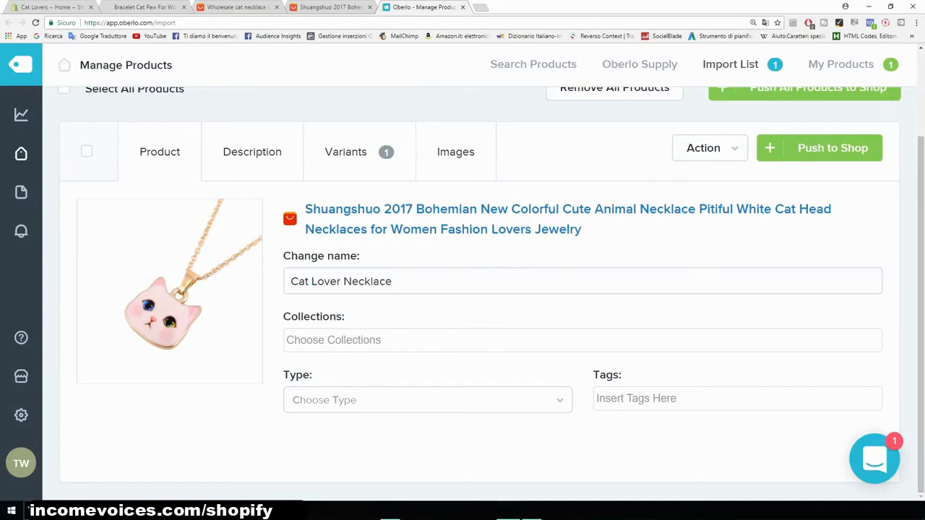
key("Return")
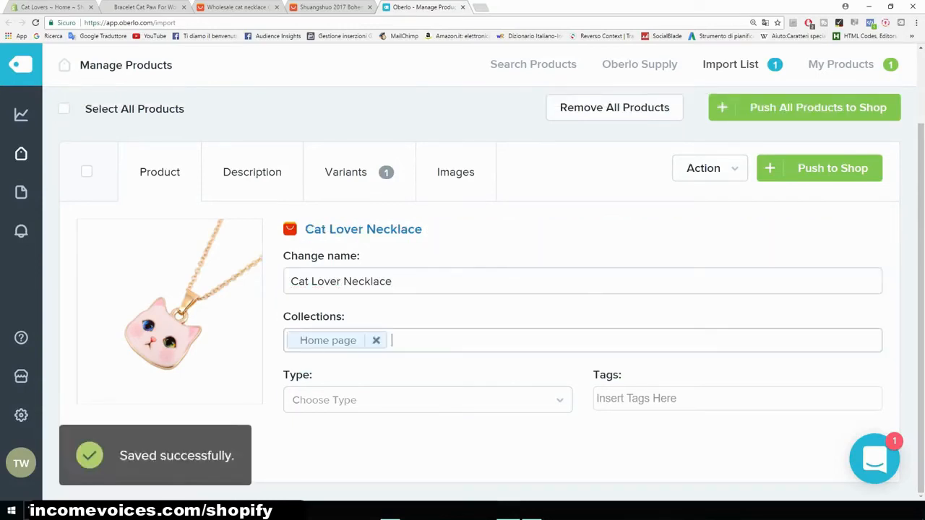
- Set the necklace's product type to necklace and add a necklace tag
key("Tab")
key("Down")
key("Return")
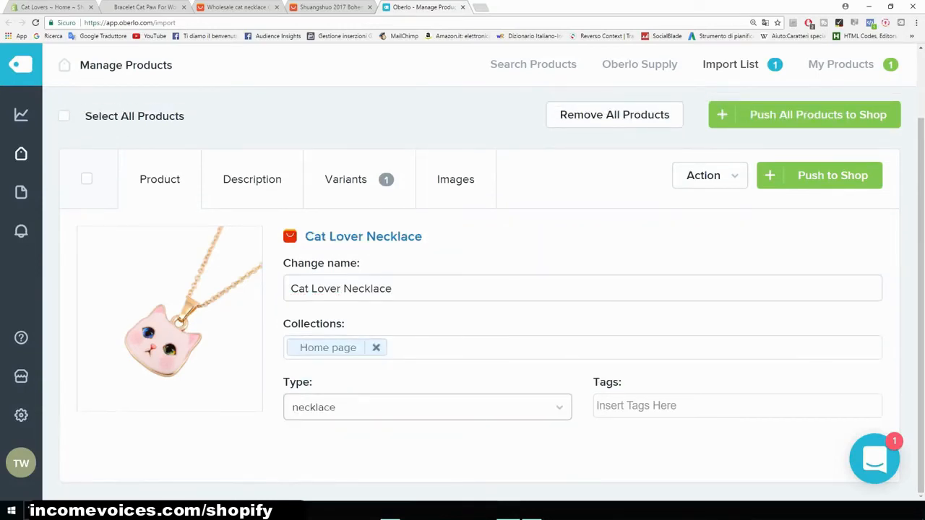
key("Tab")
key("Down")
key("Down")
key("Return")
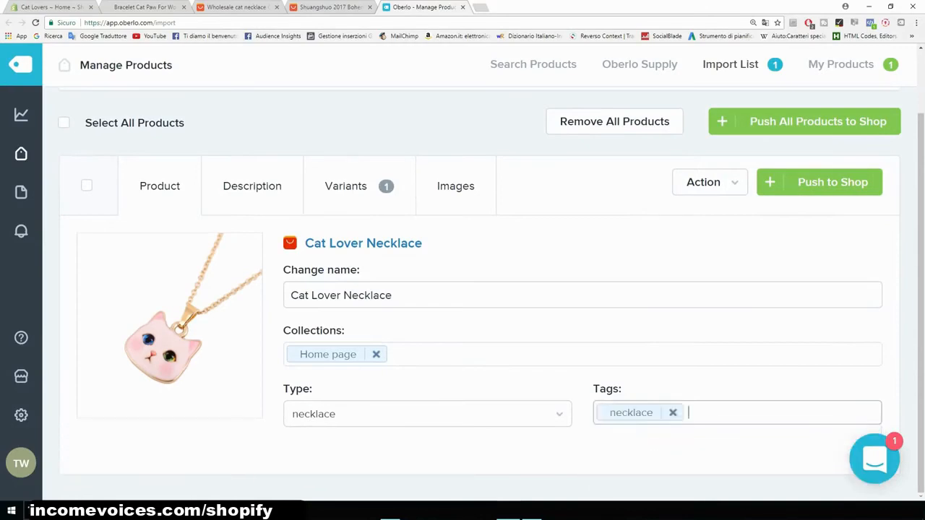
- Set the necklace's price and compare-at price both to 19.99
left_click(253, 186)
scroll(303, 405, "down", 5)
scroll(477, 332, "up", 8)
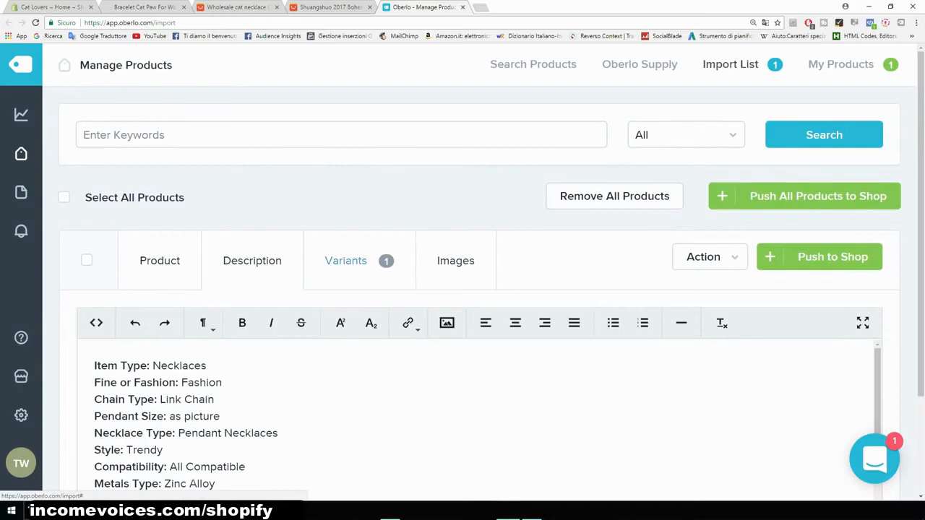
left_click(346, 260)
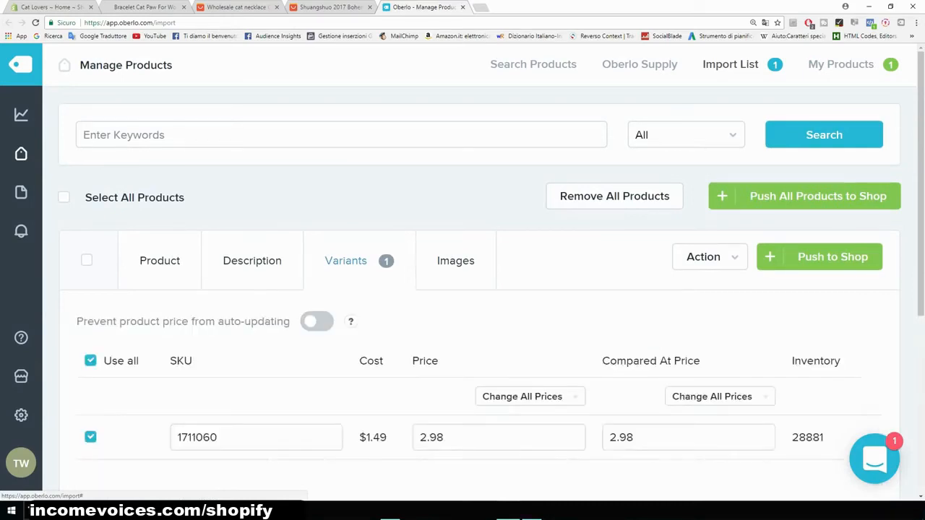
scroll(346, 260, "down", 1)
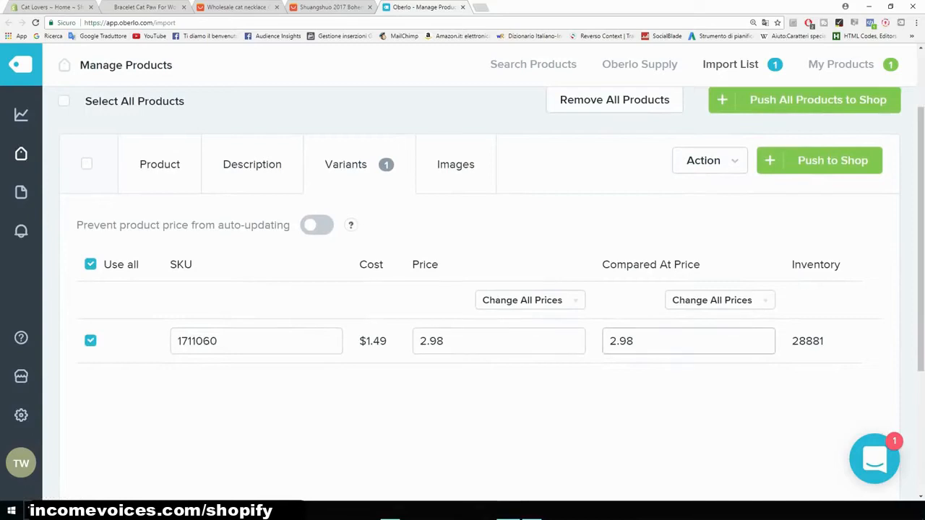
double_click(441, 341)
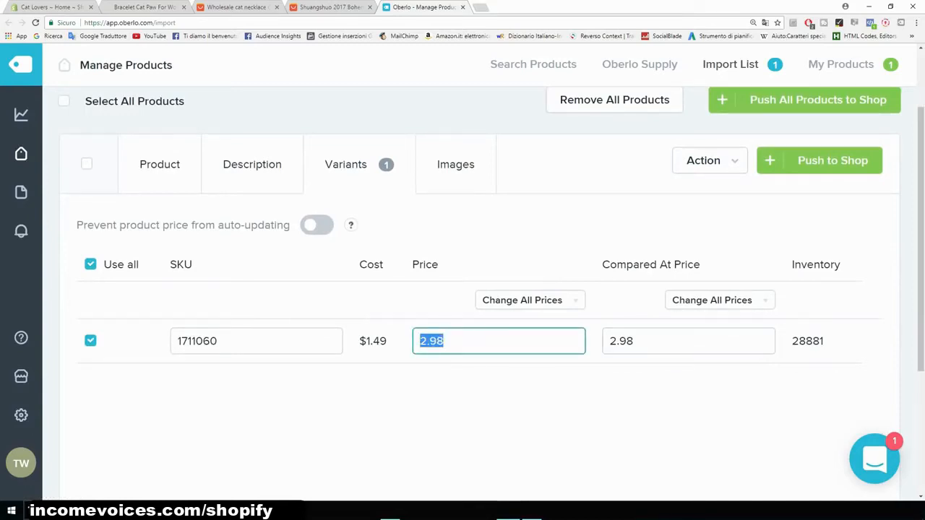
type("19.99")
left_click(635, 341)
double_click(634, 341)
type("19.99")
key("shift+Left")
key("shift+Left")
key("shift+Left")
key("shift+Left")
key("shift+Left")
left_click(462, 406)
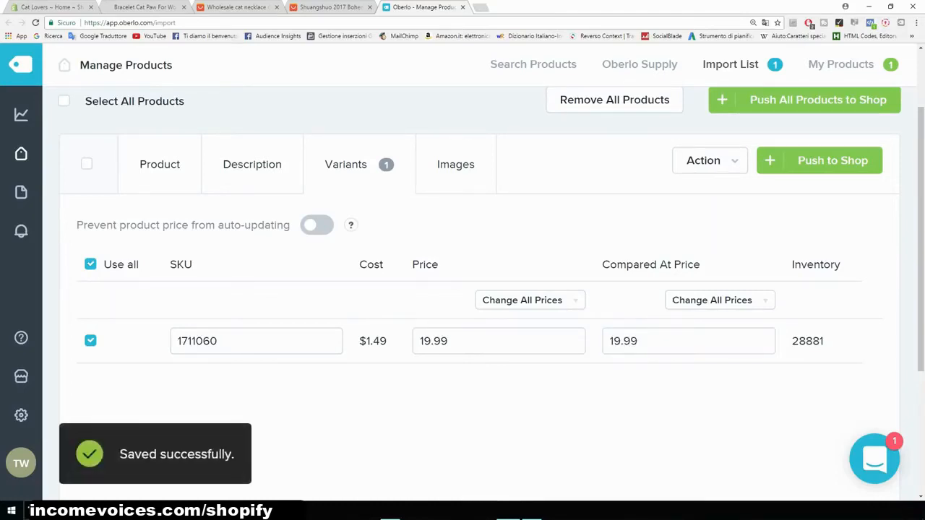
- Check the bracelet's sale price on its store page for comparison
left_click(123, 7)
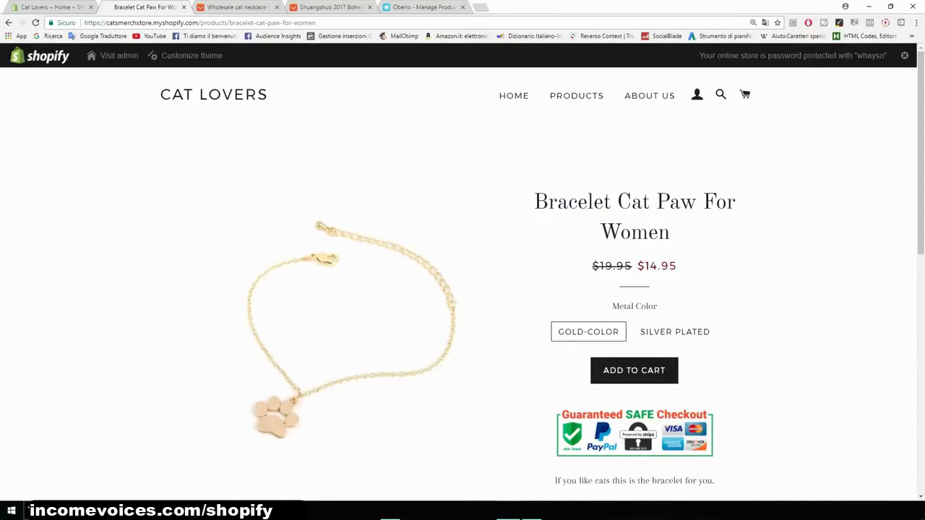
left_click_drag(677, 266, 650, 266)
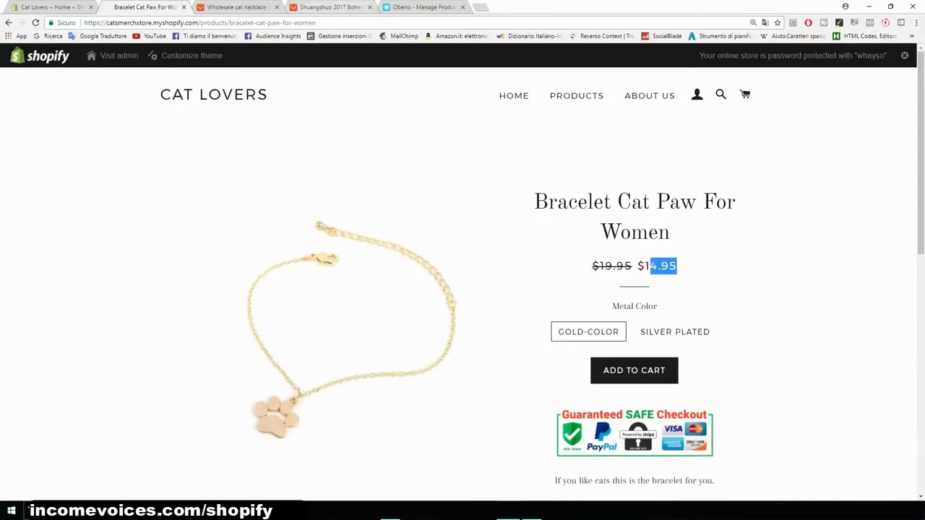
left_click(423, 8)
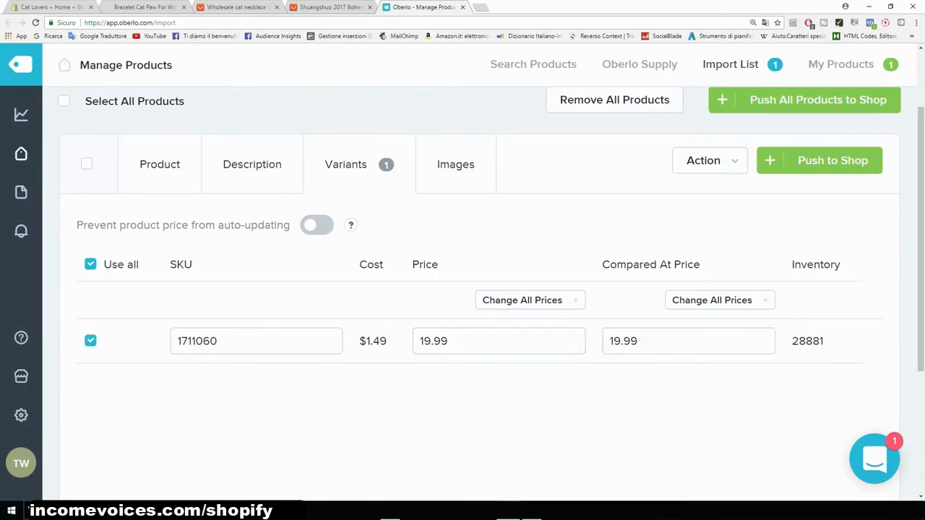
- Select the first three necklace photos to include with the imported product
left_click(455, 164)
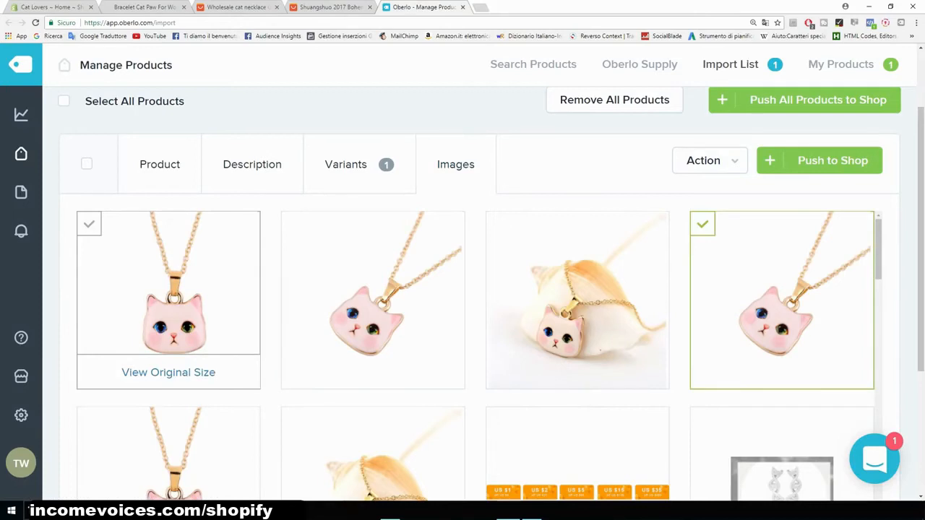
left_click(168, 289)
left_click(373, 289)
left_click(577, 289)
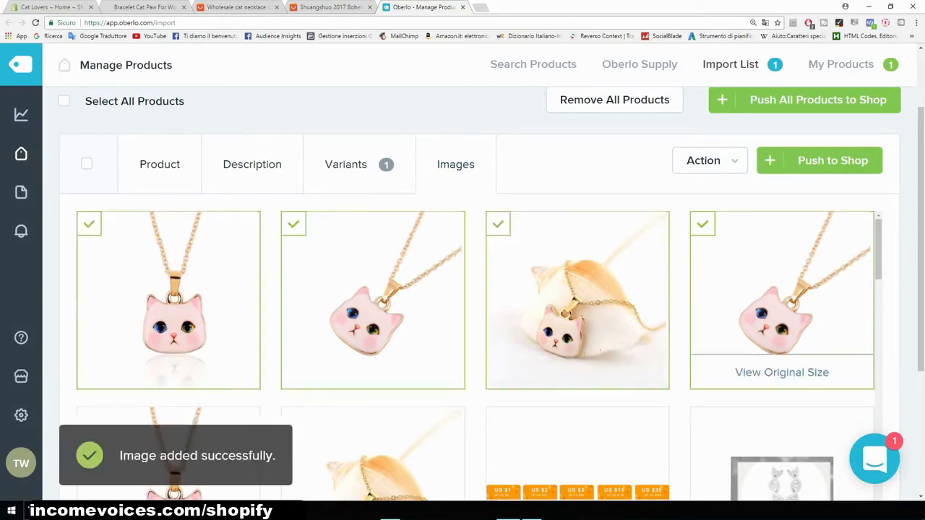
scroll(578, 303, "down", 3)
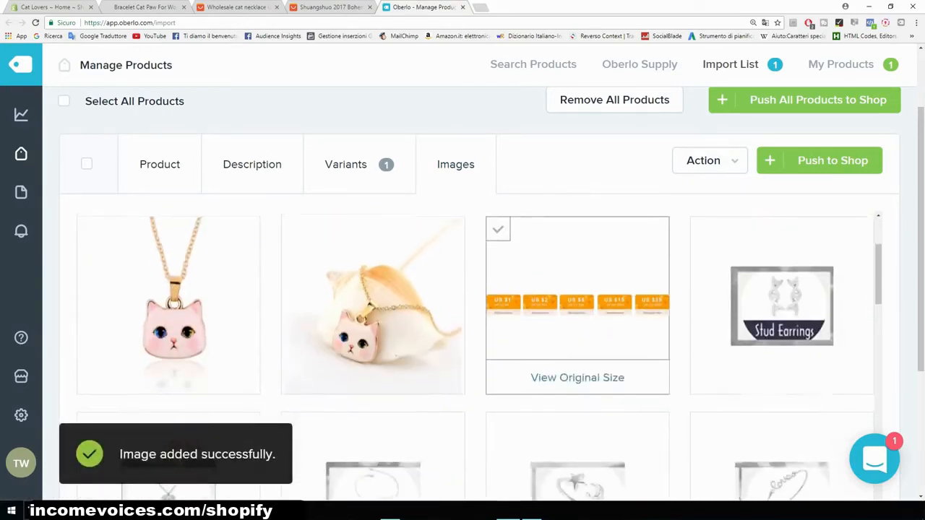
scroll(577, 303, "up", 5)
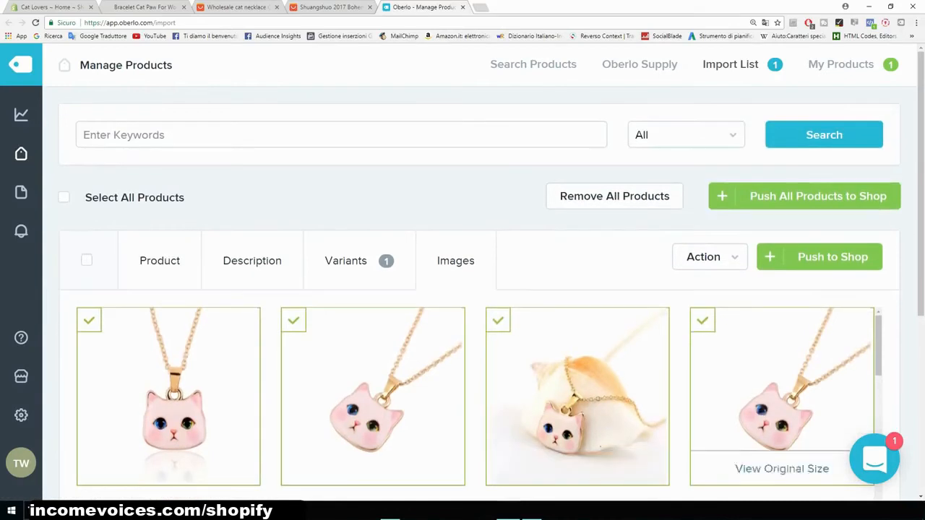
- Push the necklace to the shop and open its product page in the store admin
left_click(831, 256)
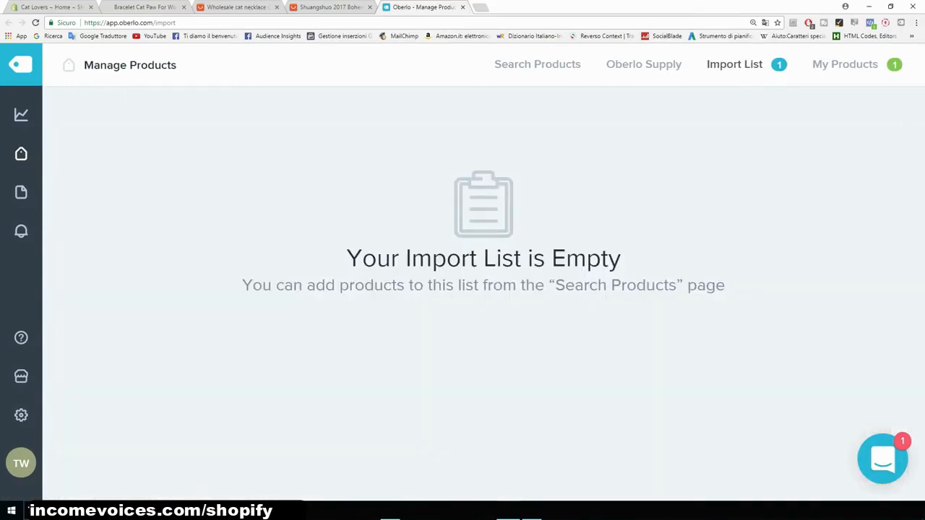
left_click(52, 7)
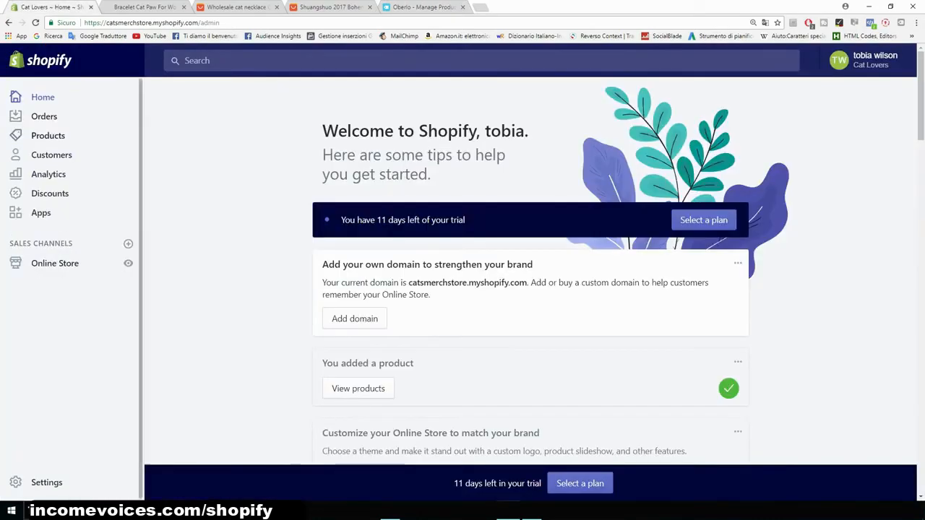
left_click(48, 135)
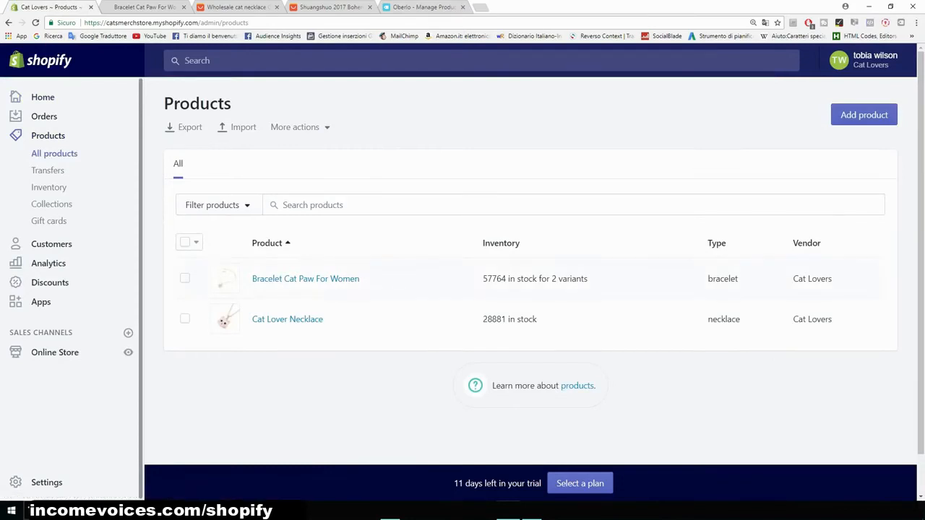
left_click(287, 319)
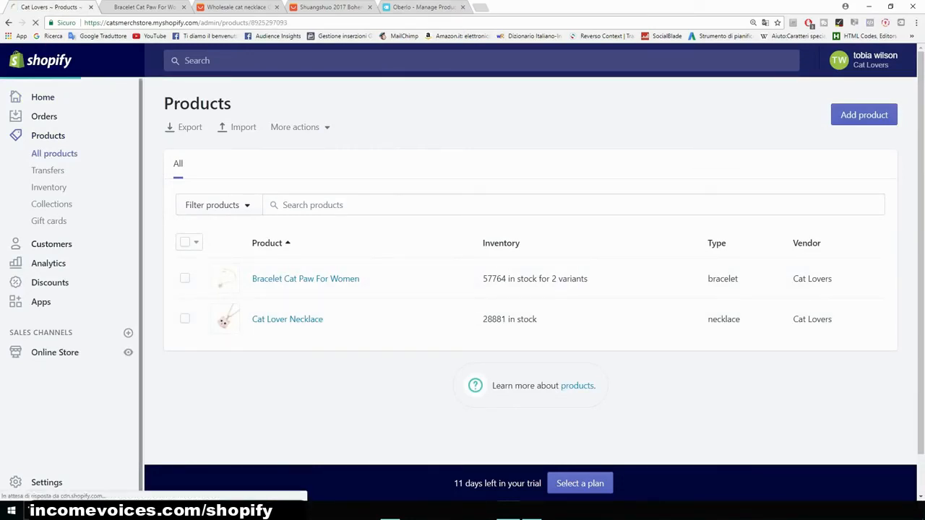
- Insert the Guaranteed SAFE Checkout image at the top of the description with alt text cat necklace
scroll(419, 289, "down", 4)
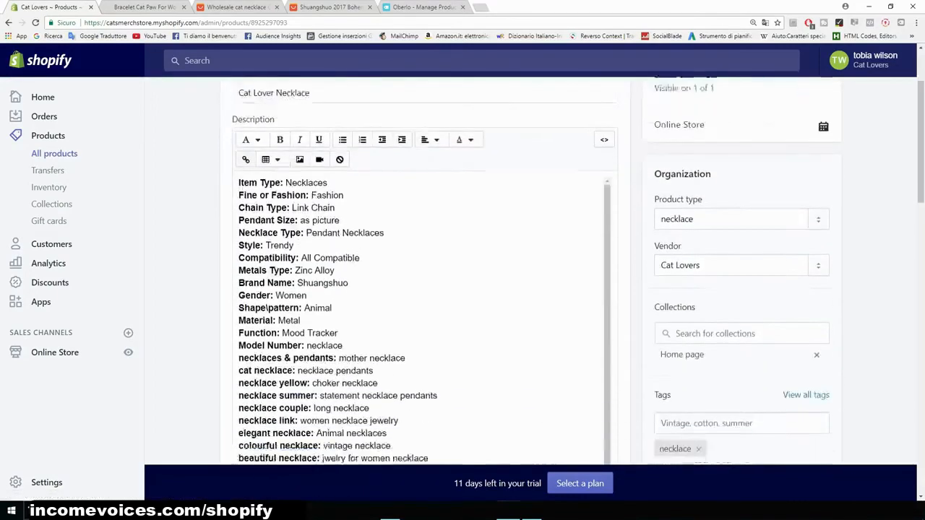
scroll(425, 267, "up", 4)
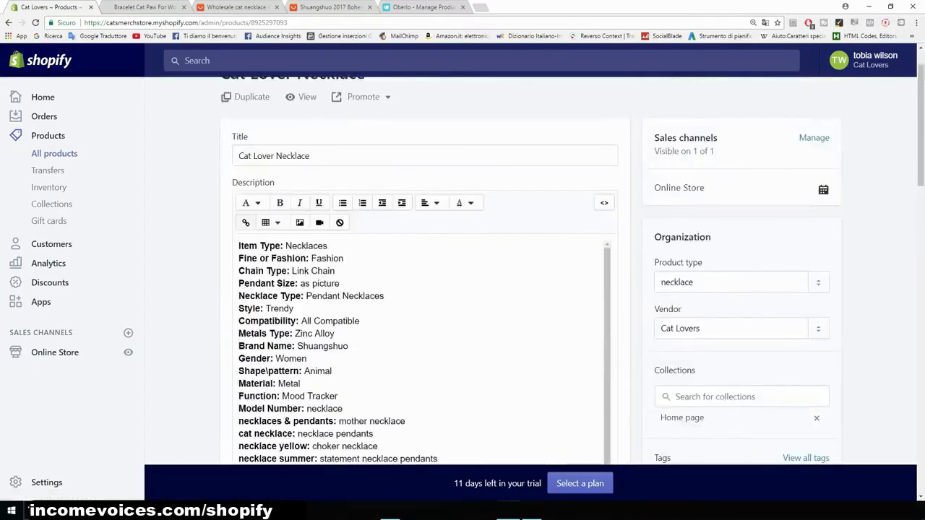
left_click(239, 246)
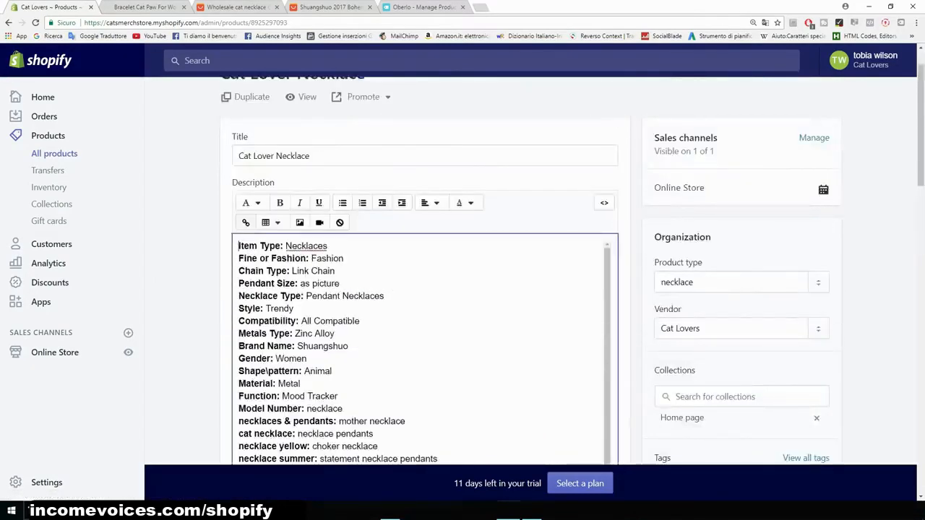
key("Return")
key("Up")
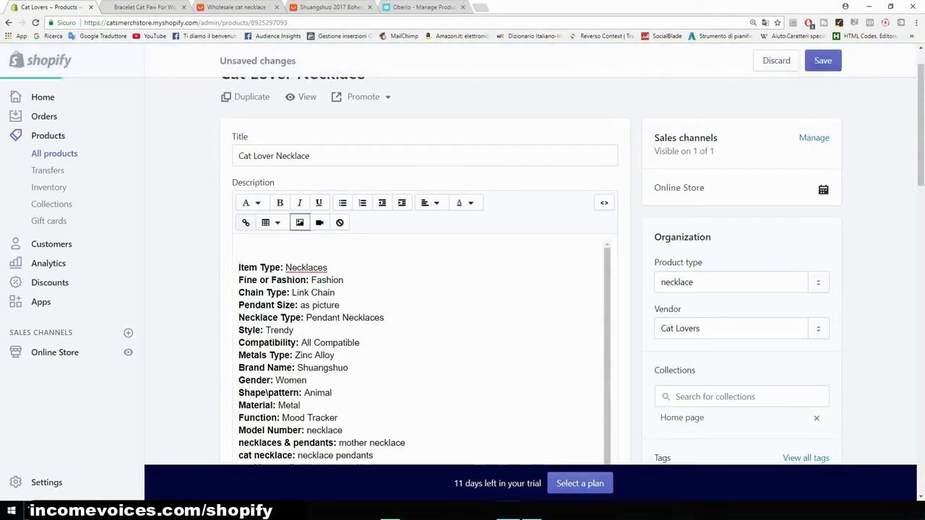
left_click(299, 223)
left_click(313, 181)
left_click(458, 342)
type("cat ")
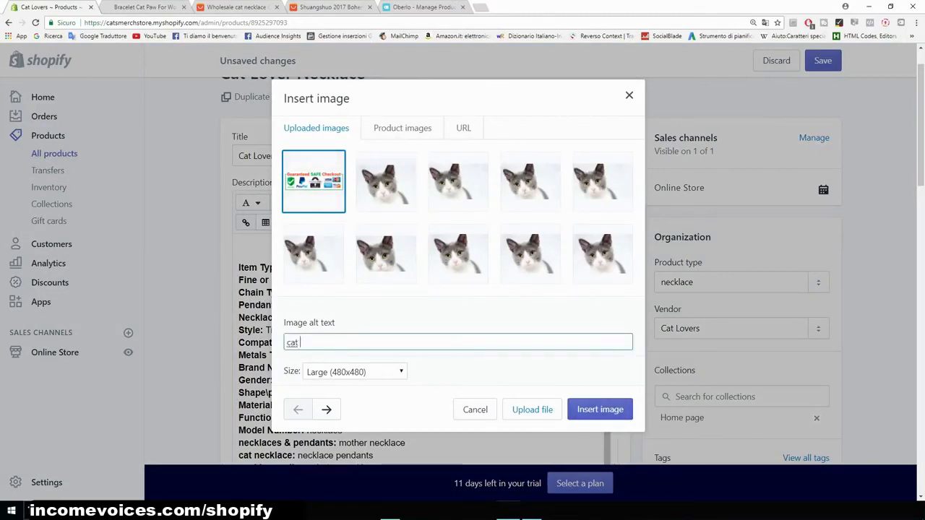
type("neckalc")
key("BackSpace")
key("BackSpace")
key("BackSpace")
type("lace")
key("Return")
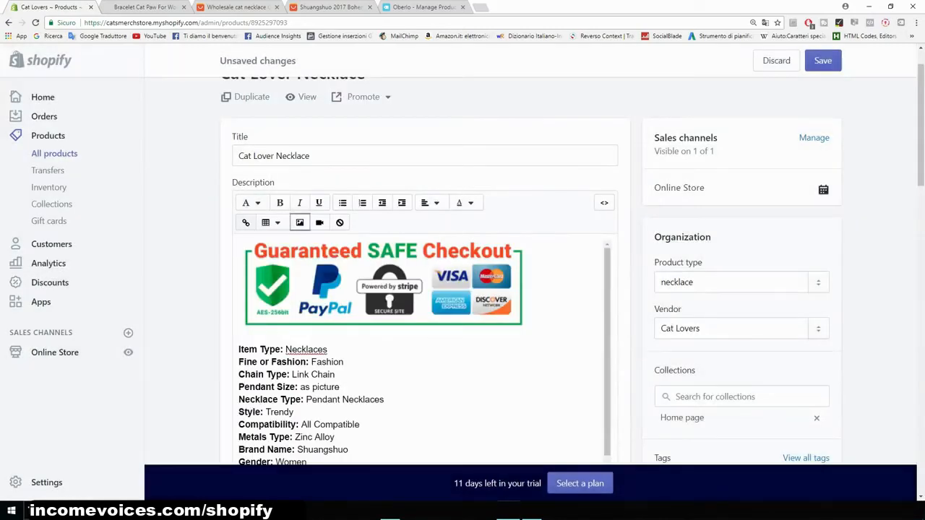
- Shrink the checkout seal image in the description to about half its size
left_click(479, 305)
left_click_drag(527, 331, 386, 286)
scroll(385, 287, "down", 5)
scroll(412, 347, "down", 4)
scroll(412, 347, "up", 5)
- Center-align the whole description including the seal image
left_click_drag(304, 333, 242, 72)
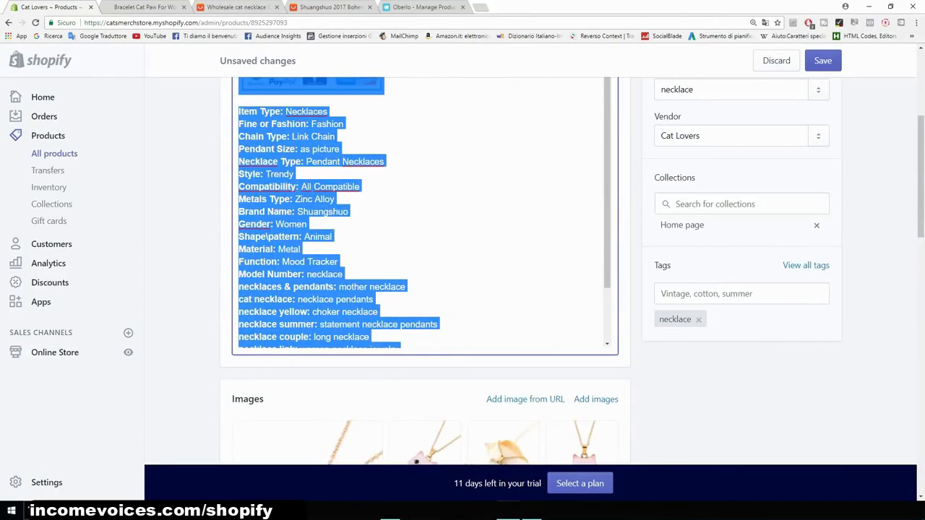
scroll(425, 271, "up", 2)
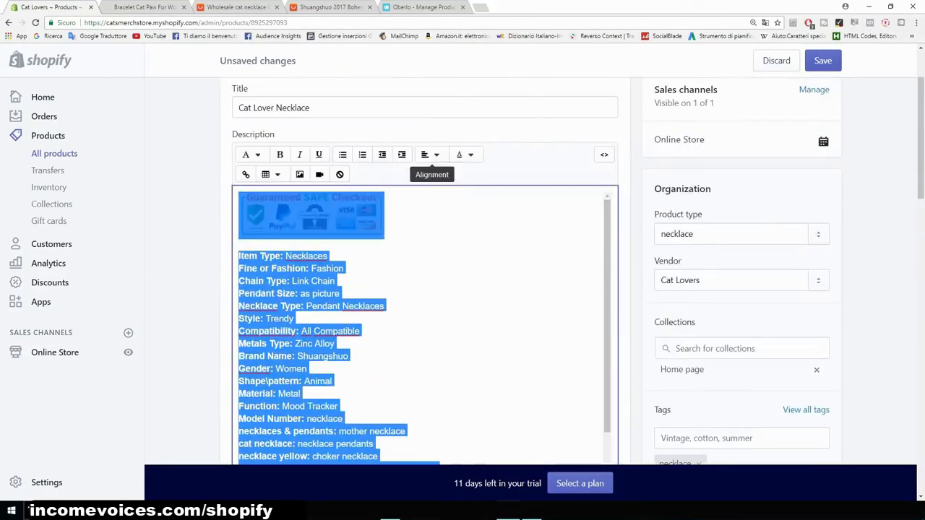
left_click(429, 155)
left_click(446, 206)
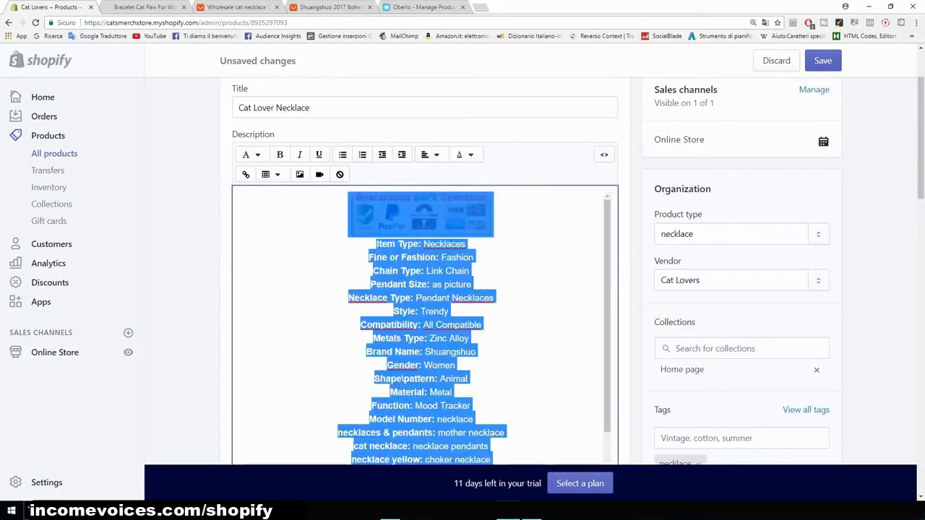
left_click(510, 303)
scroll(510, 303, "down", 4)
scroll(510, 303, "up", 2)
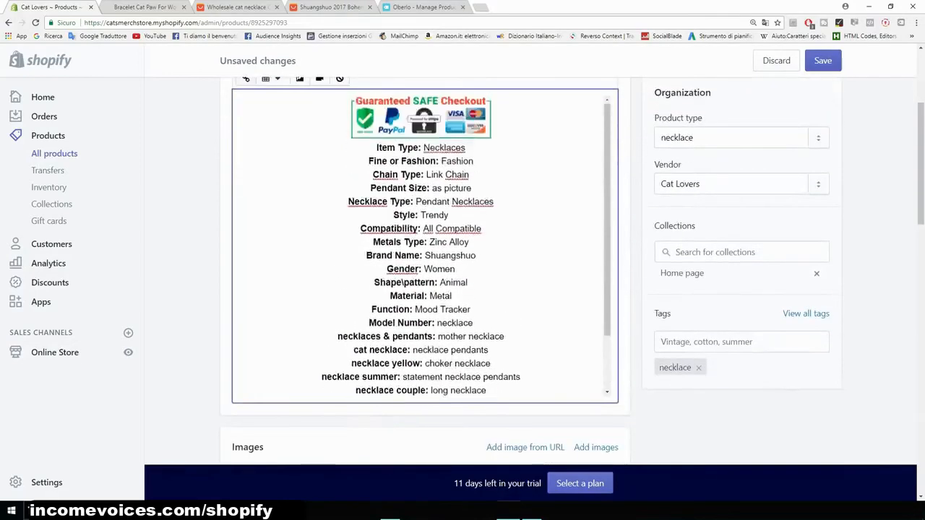
scroll(424, 274, "up", 3)
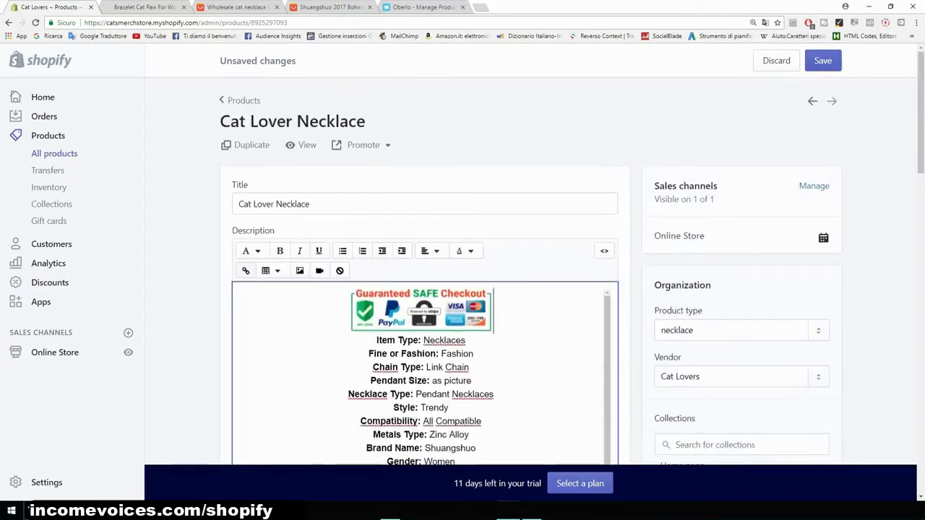
- Add a centered FREE SHIPPING line below the seal and save the product
key("Return")
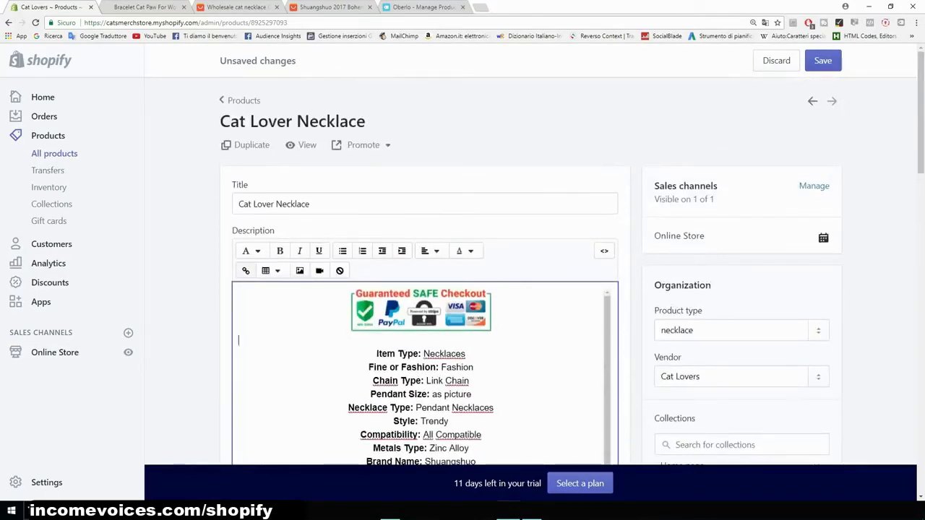
type("FREE SHIPPING")
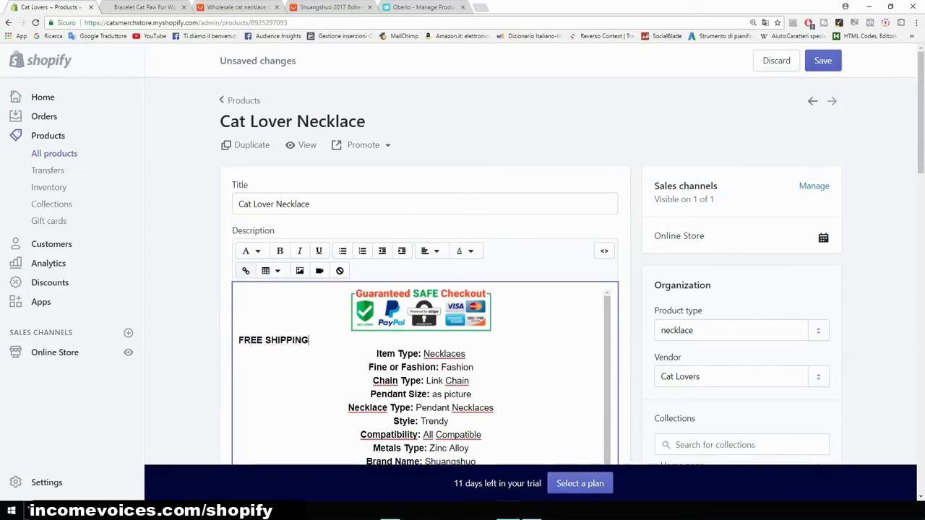
left_click_drag(312, 340, 238, 340)
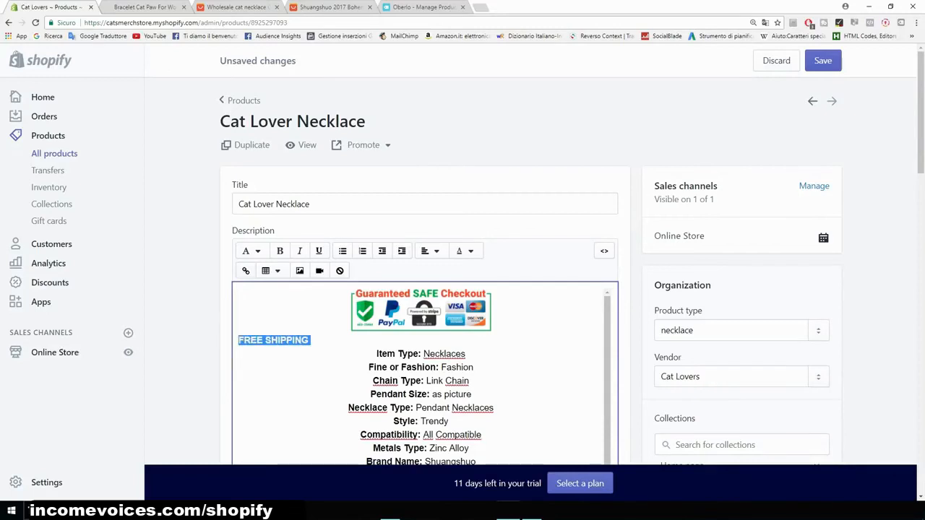
left_click(431, 250)
left_click(448, 304)
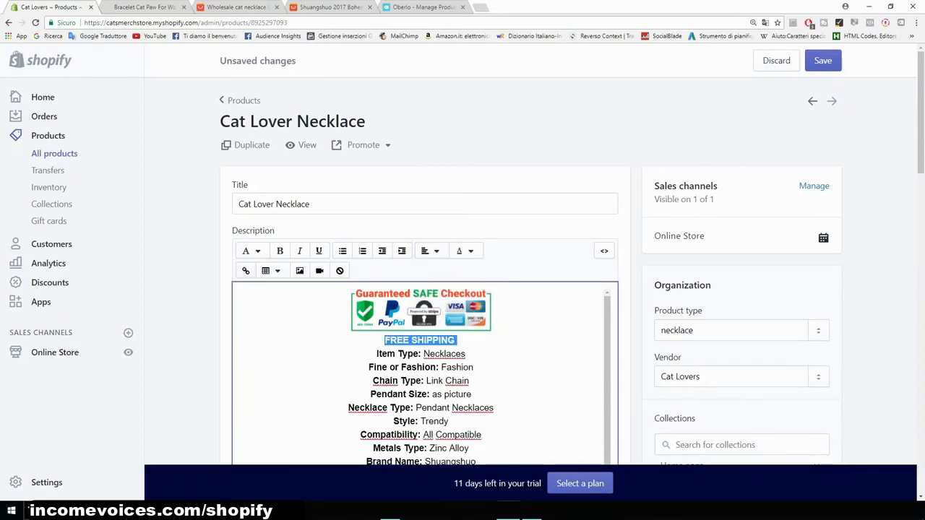
left_click(823, 60)
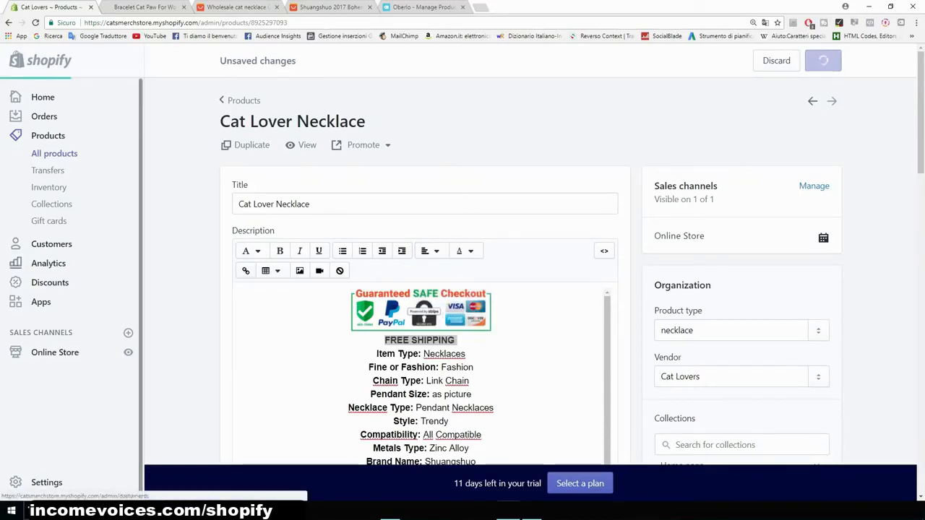
- Open the online storefront
left_click(128, 352)
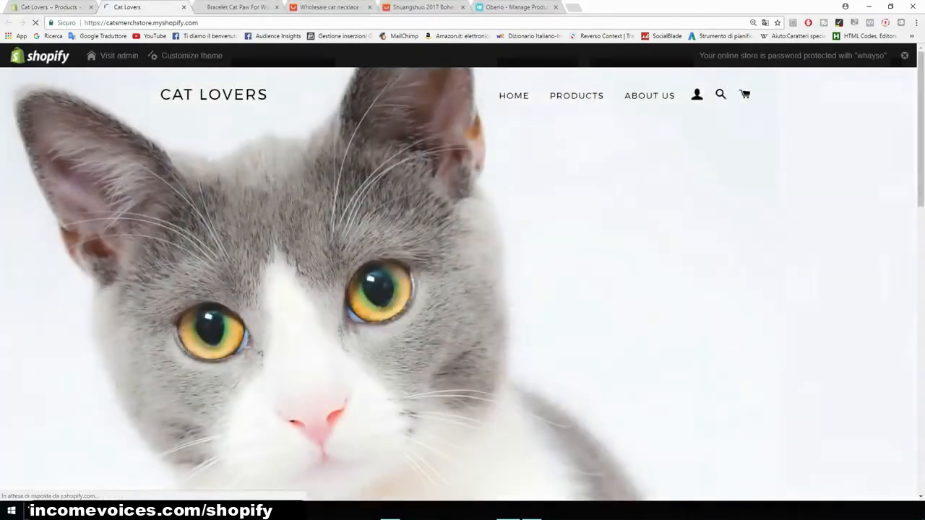
- Open the Cat Lover Necklace page from the storefront's product list and review its seal, description and images
left_click(577, 96)
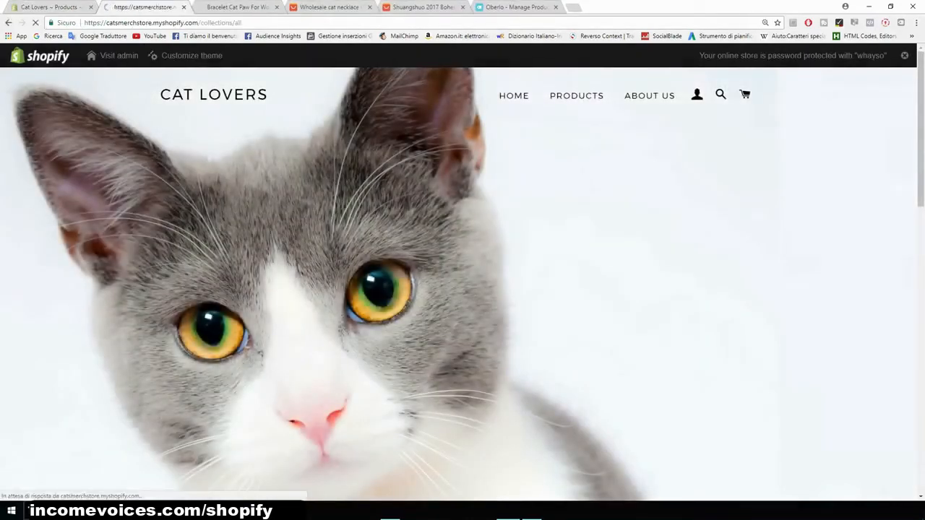
left_click(612, 332)
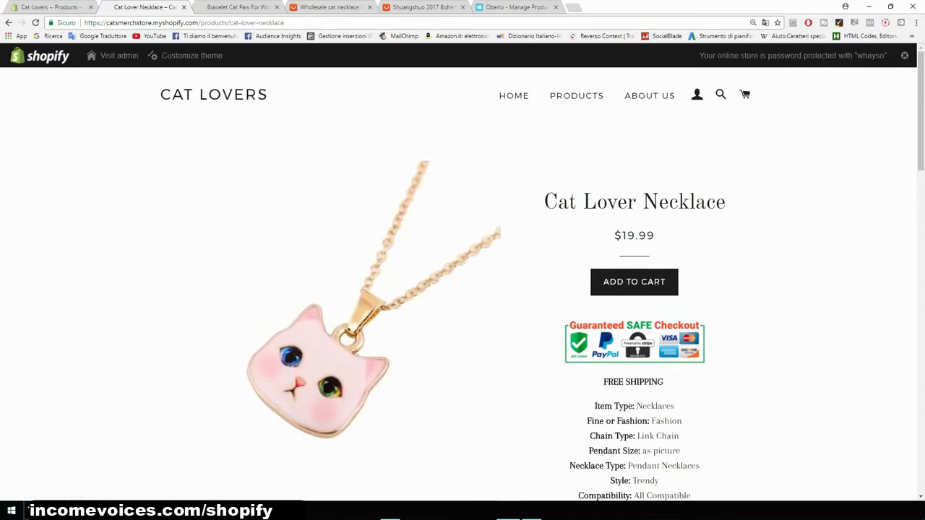
scroll(463, 282, "down", 8)
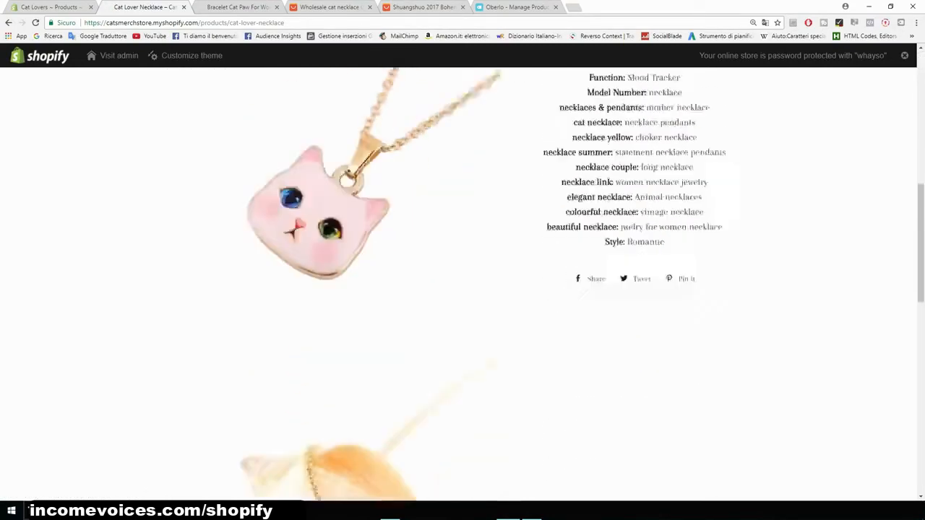
scroll(463, 282, "down", 6)
scroll(462, 282, "up", 7)
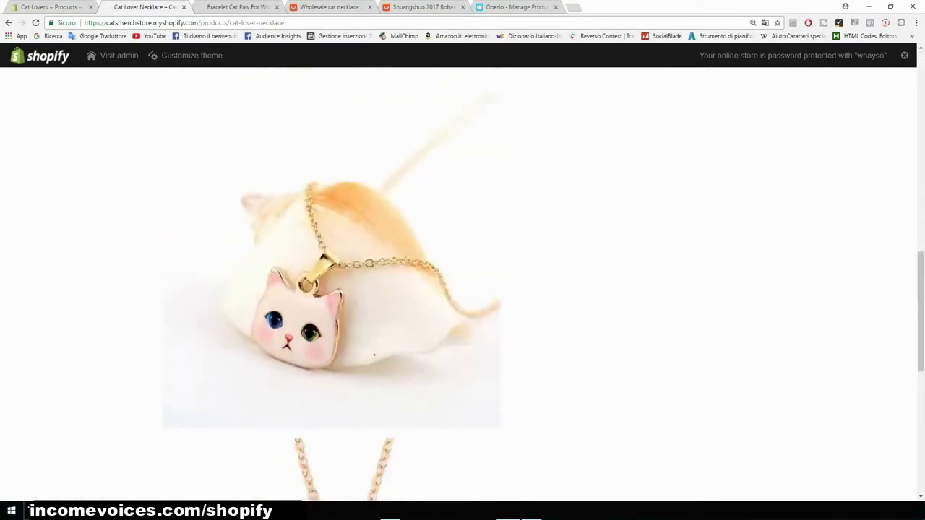
scroll(462, 282, "up", 7)
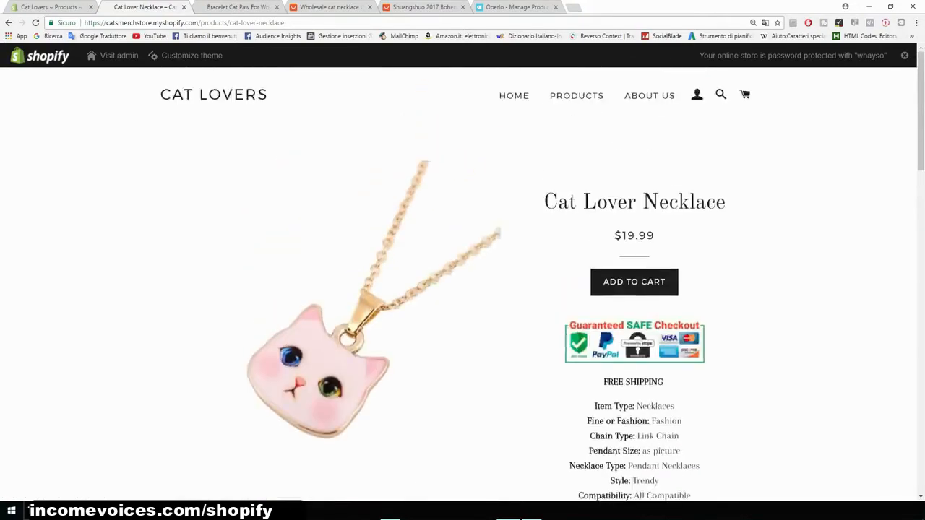
scroll(463, 282, "down", 3)
scroll(462, 282, "down", 3)
scroll(463, 282, "up", 6)
scroll(462, 282, "down", 8)
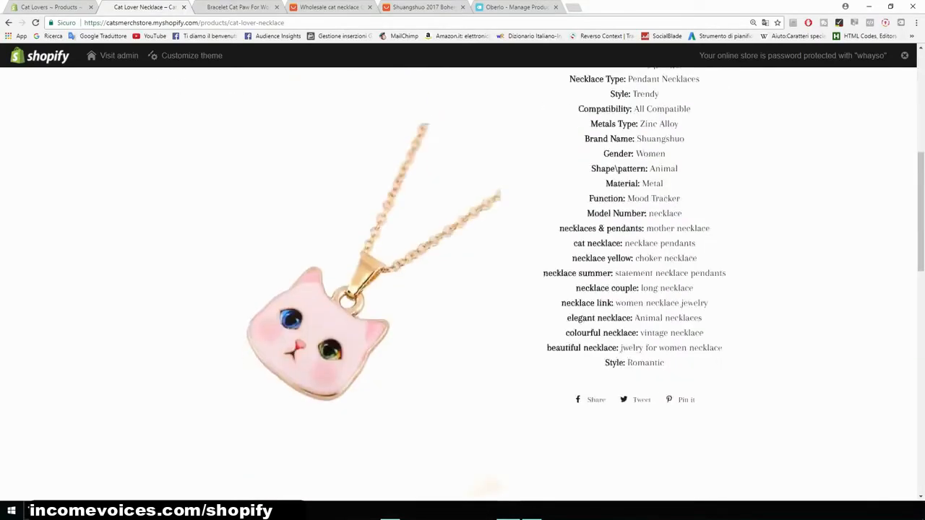
scroll(463, 282, "down", 10)
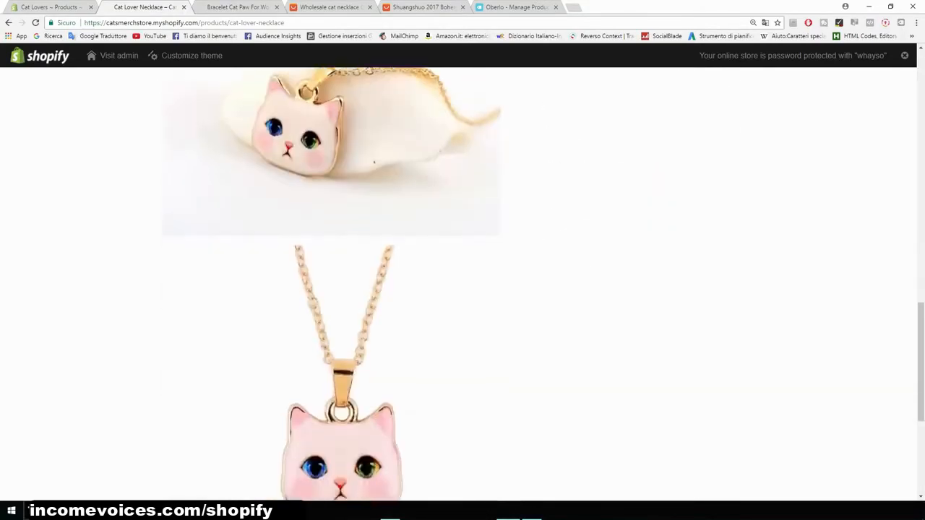
scroll(462, 281, "up", 10)
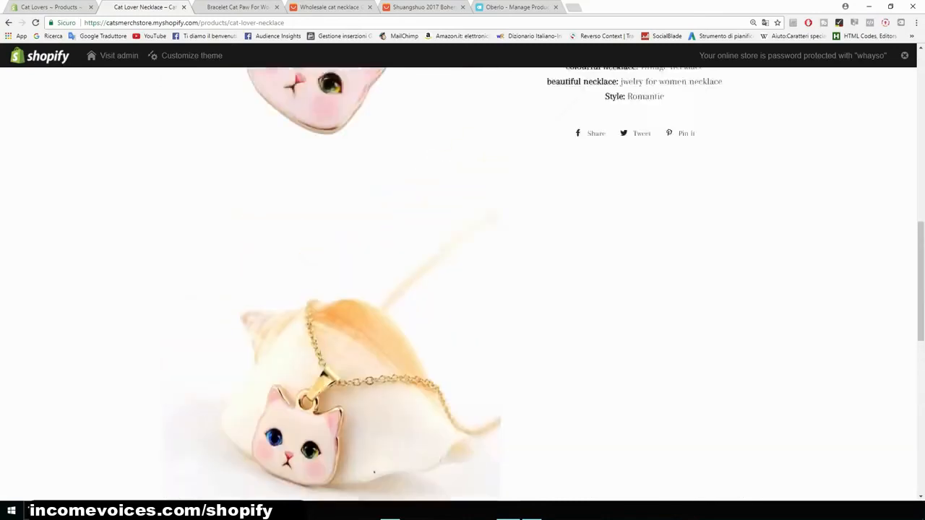
scroll(462, 282, "up", 8)
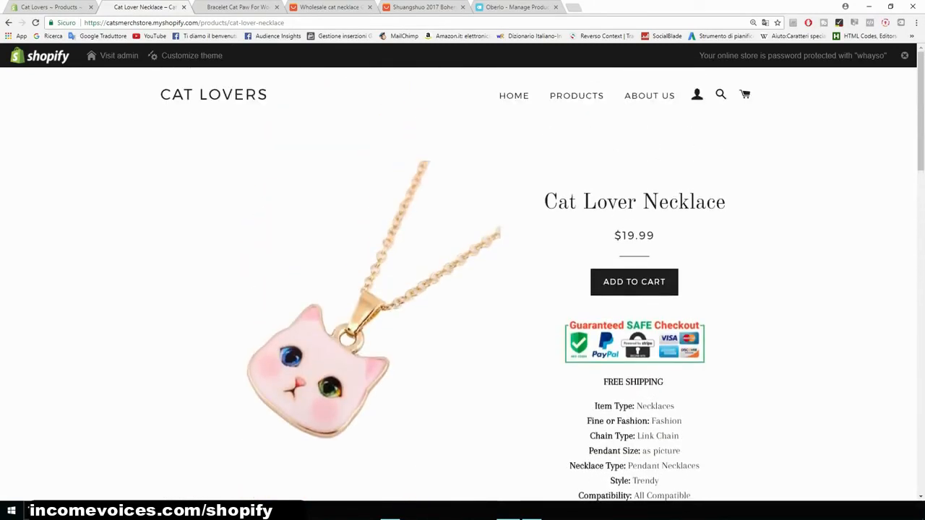
- Go back to the product list and open the Bracelet Cat Paw For Women page to review its description
left_click_drag(726, 202, 557, 203)
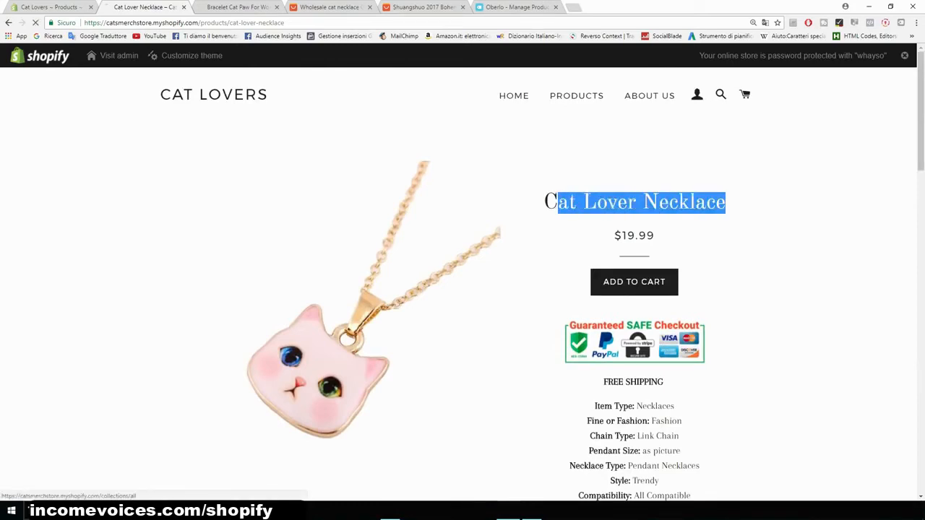
left_click(577, 96)
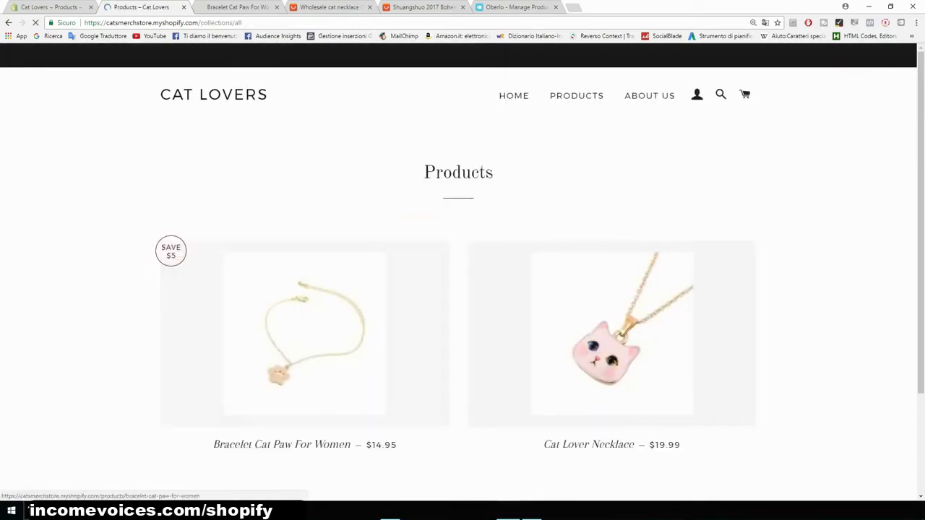
left_click(304, 332)
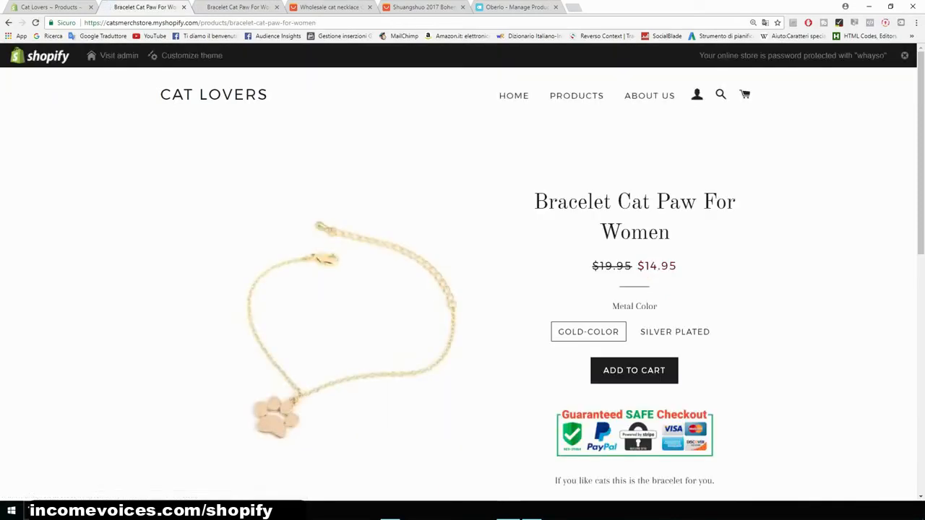
scroll(463, 289, "down", 3)
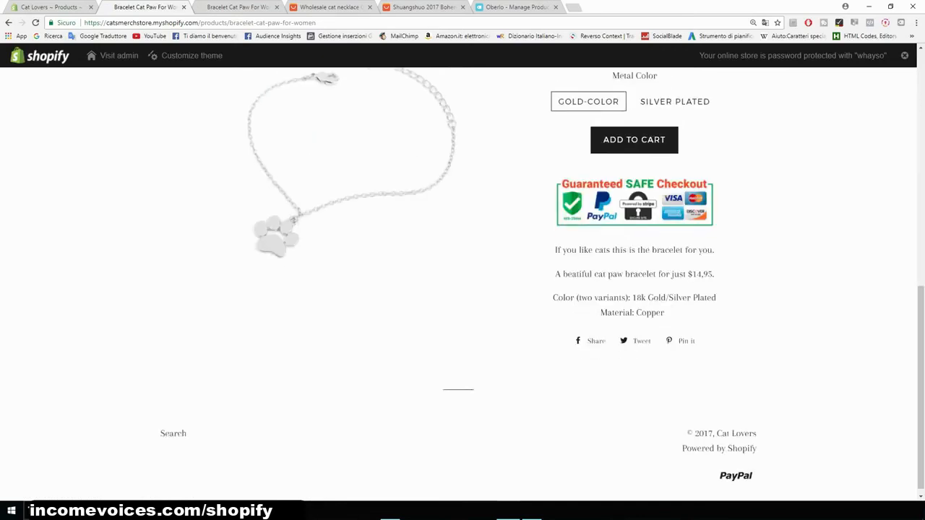
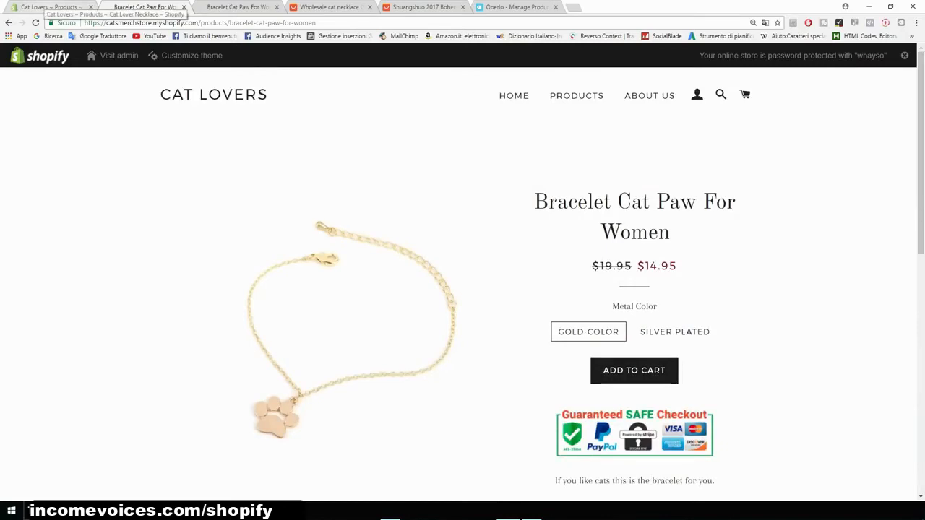
- Return to the store admin and open the installed Personalized Recommendations app
left_click(55, 7)
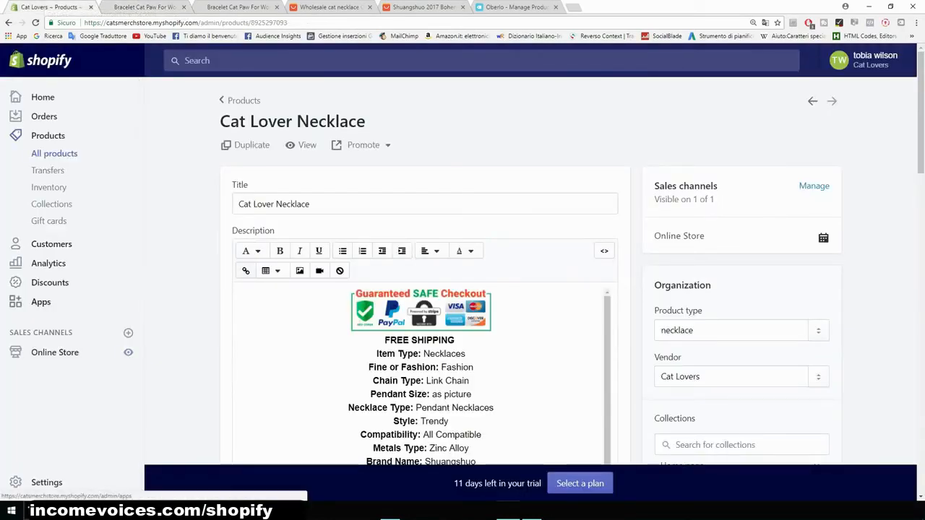
left_click(40, 302)
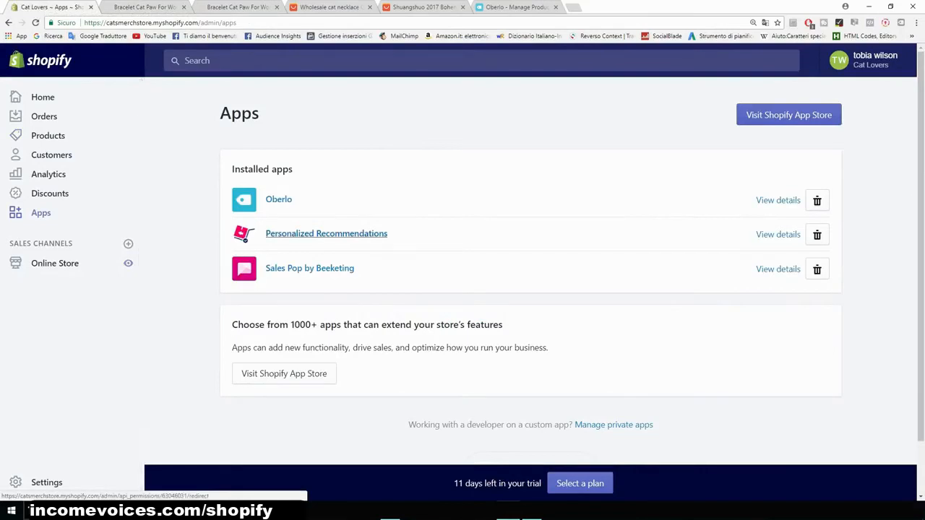
left_click(326, 233)
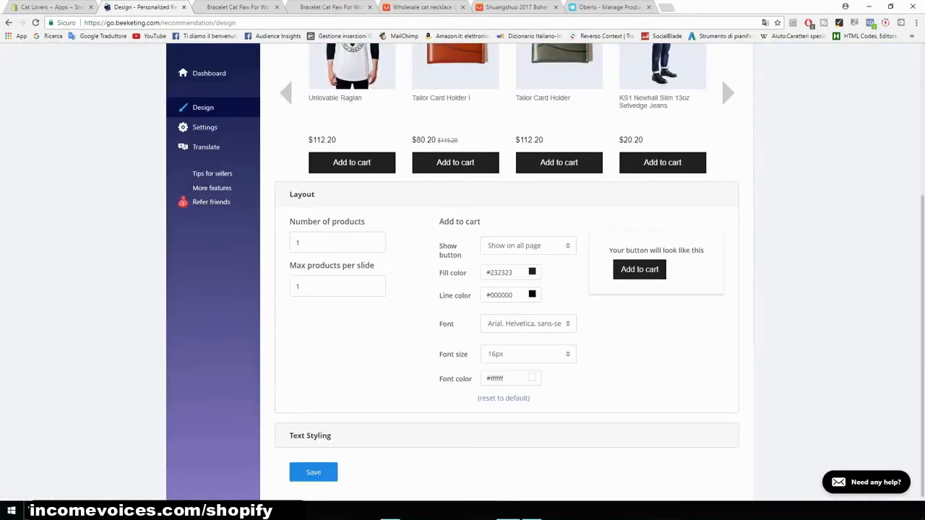
- Review the recommendation widget design page and its Layout options for the add-to-cart button
scroll(463, 289, "up", 3)
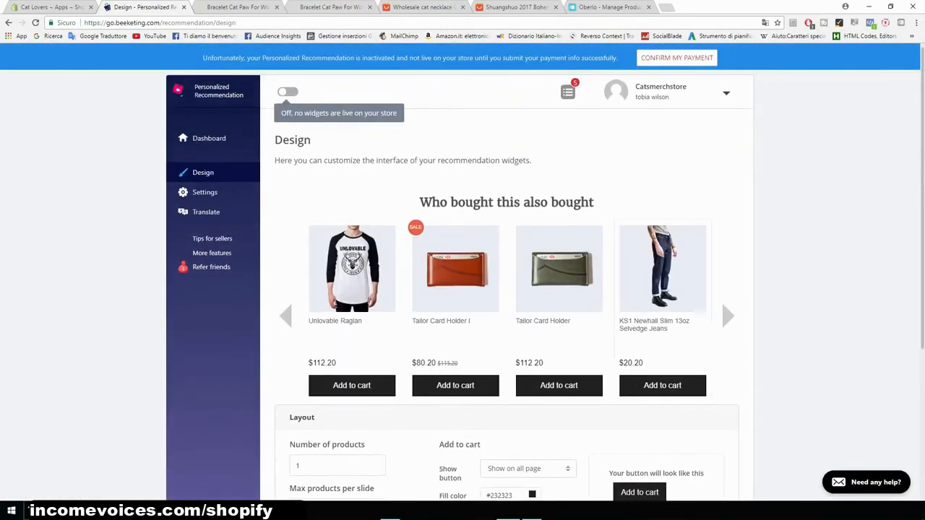
scroll(505, 289, "down", 4)
left_click(505, 225)
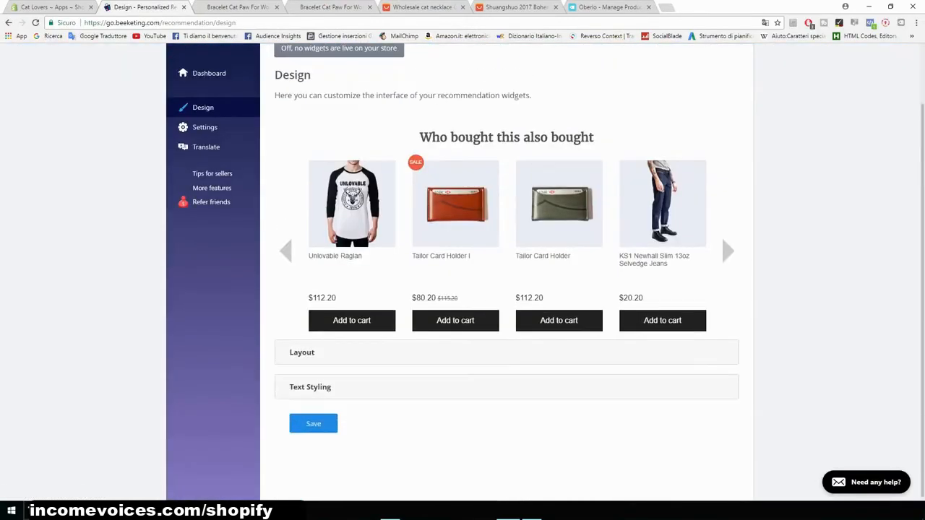
scroll(462, 289, "up", 2)
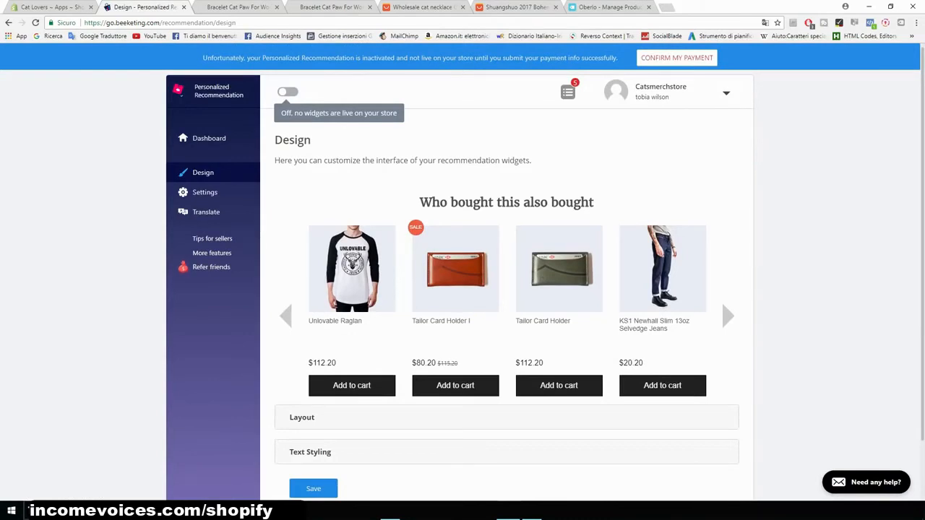
scroll(301, 351, "down", 2)
left_click(302, 352)
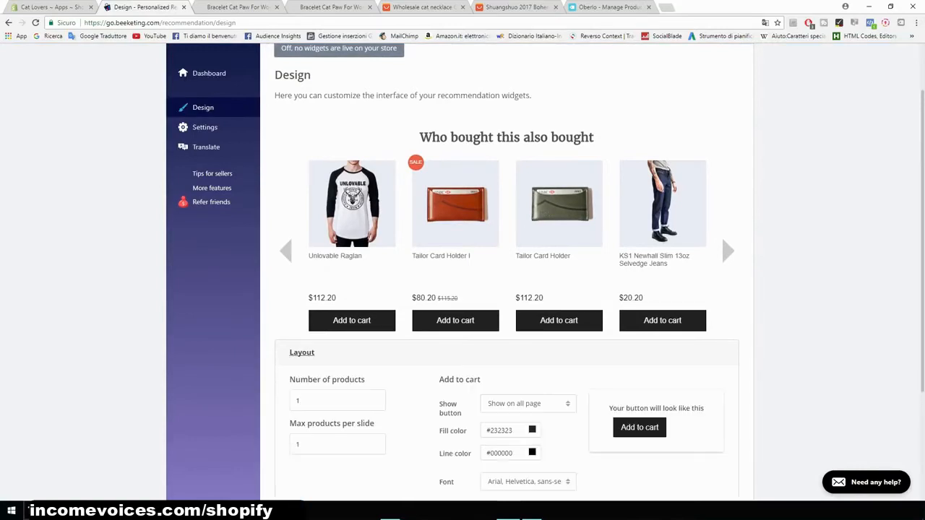
left_click(528, 403)
scroll(528, 403, "down", 3)
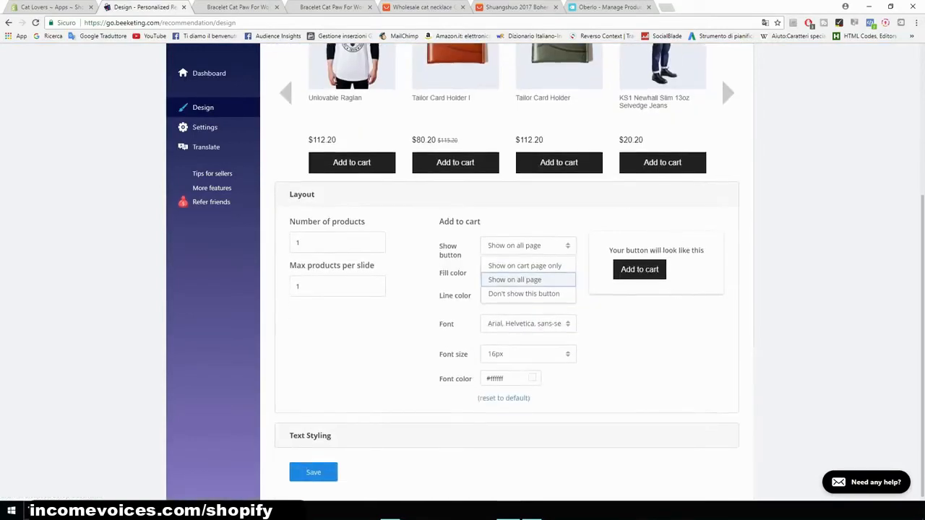
scroll(527, 289, "up", 3)
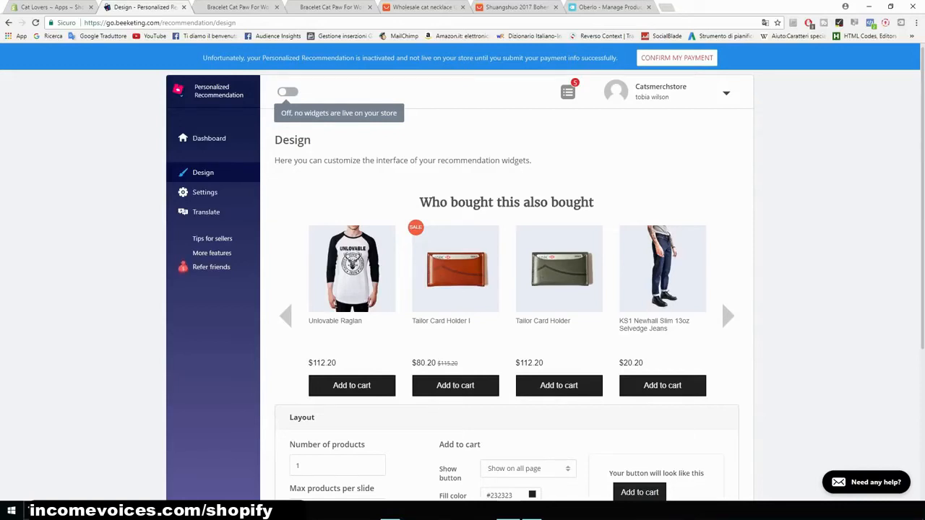
- Open the Shopify App Store and search for product upsell, opening the Product Upsell app page
left_click(51, 7)
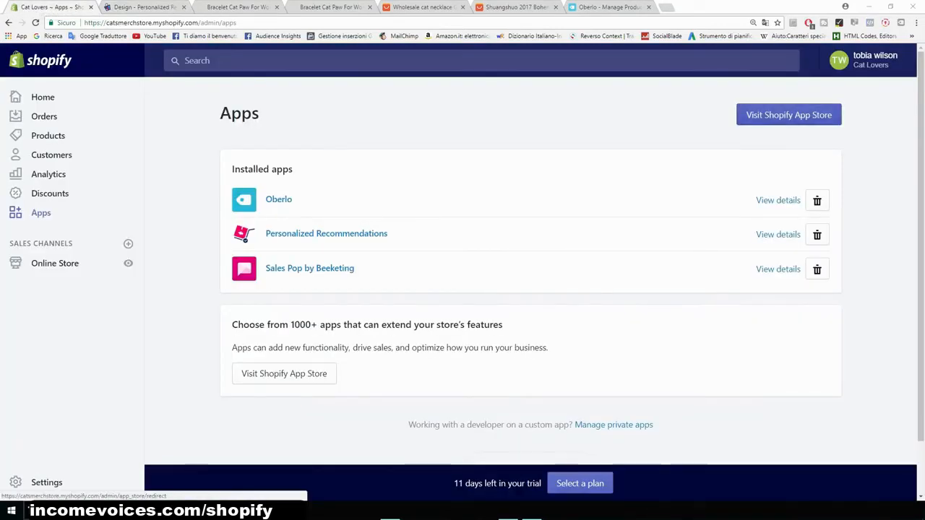
left_click(789, 115)
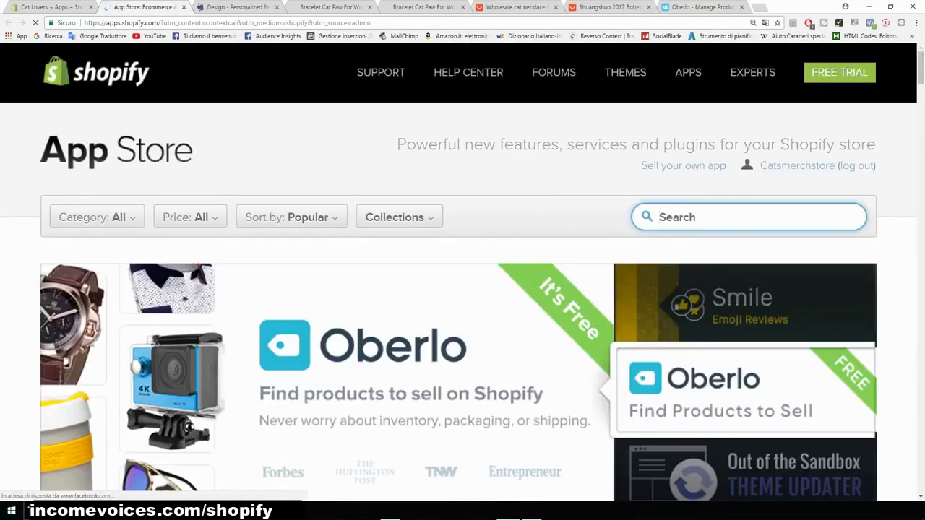
type("product up")
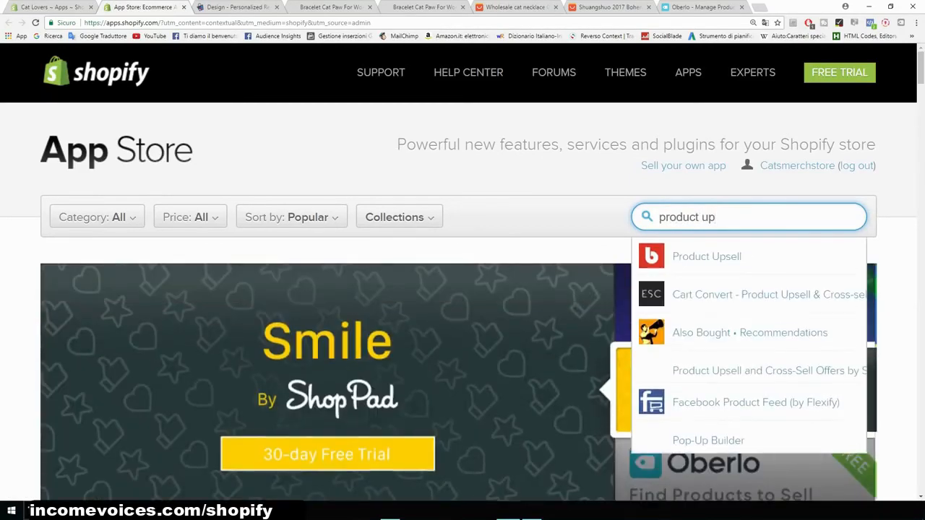
key("Down")
key("Return")
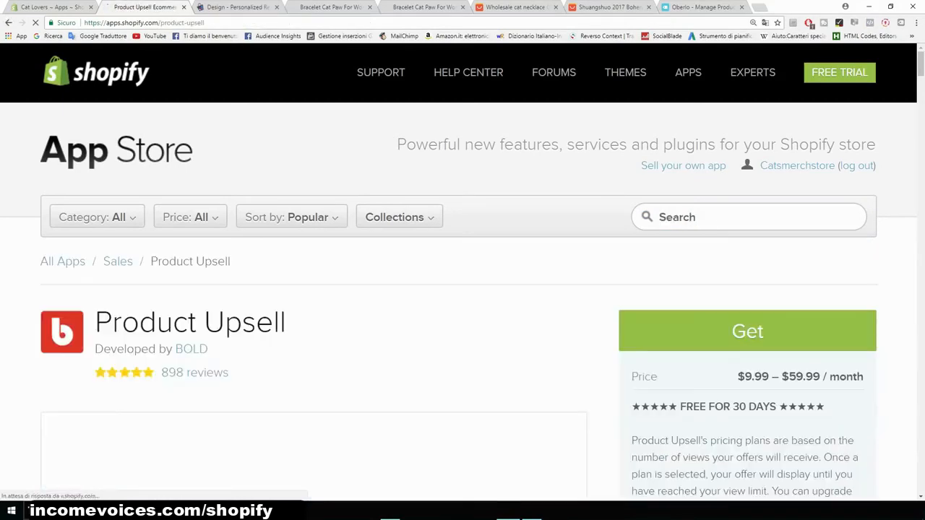
- Watch the Product Upsell demo video and review the app's pricing plans and features
scroll(458, 302, "down", 2)
scroll(458, 302, "down", 2)
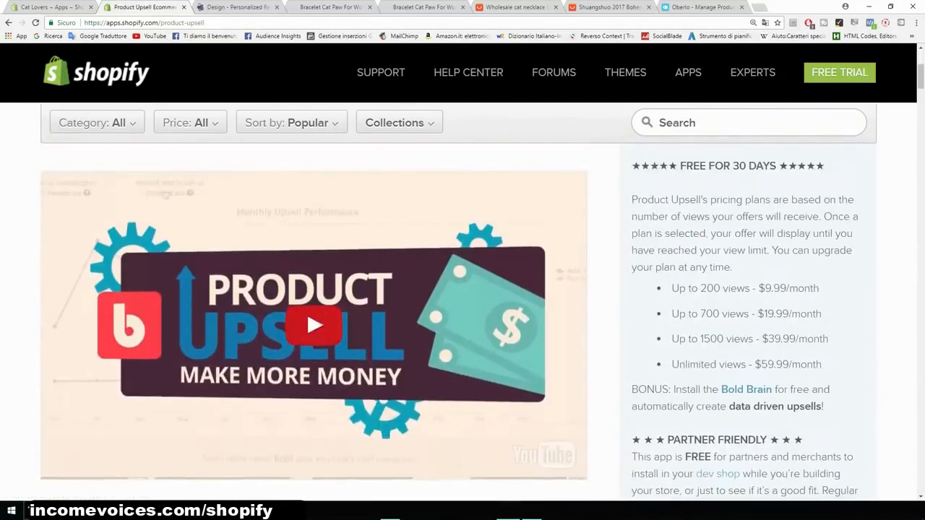
left_click(314, 325)
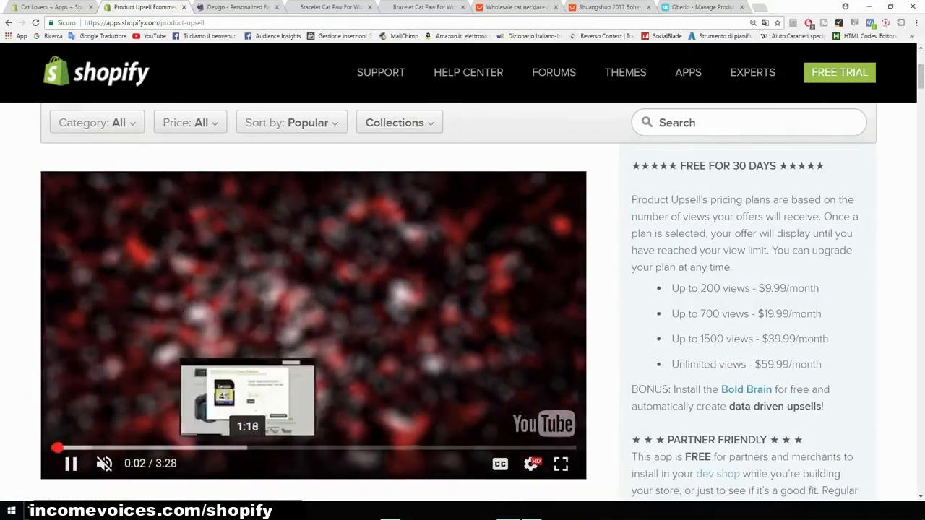
left_click(237, 448)
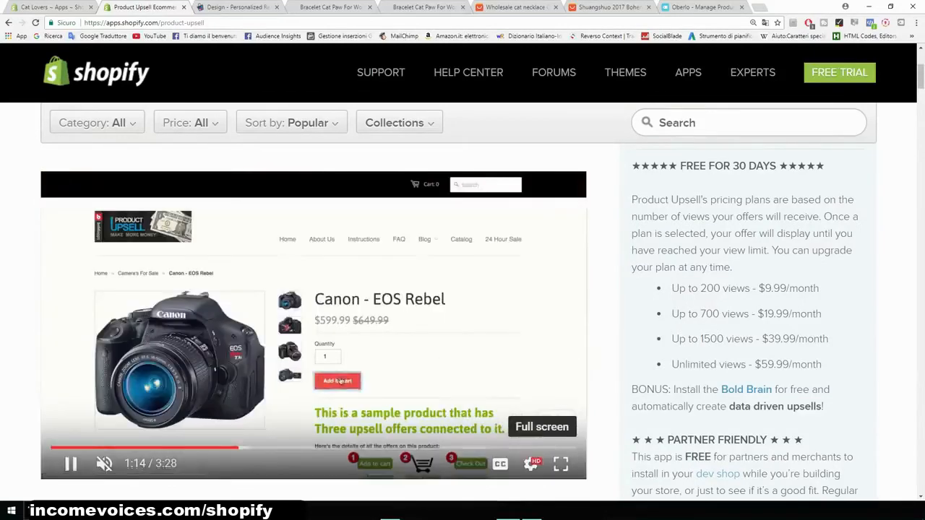
left_click(560, 463)
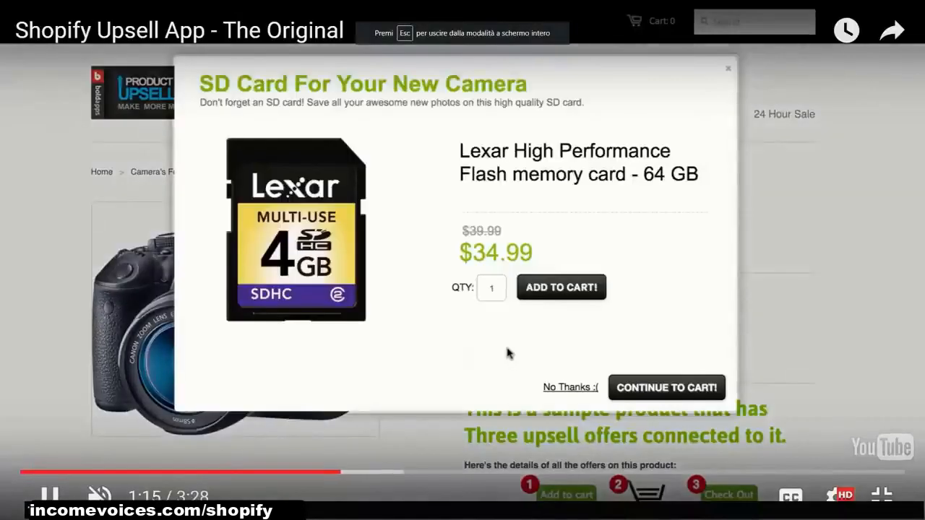
key("space")
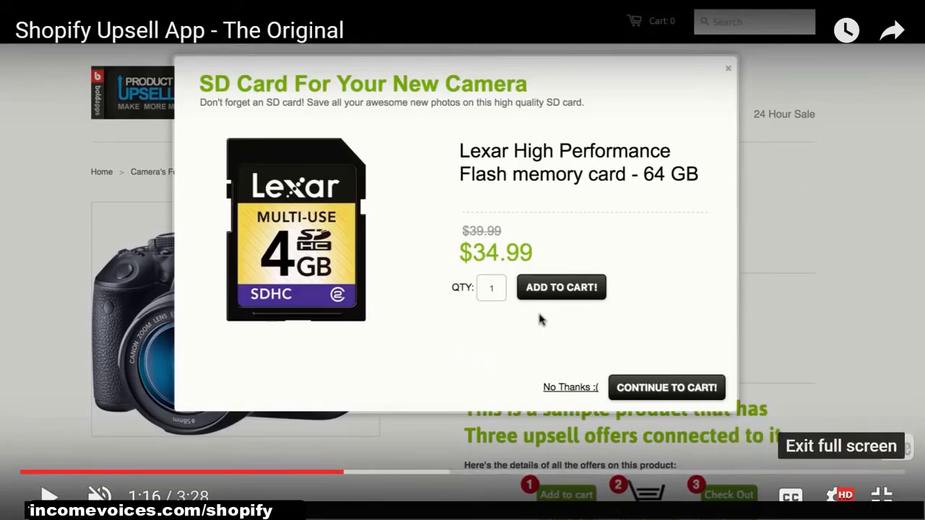
left_click(881, 495)
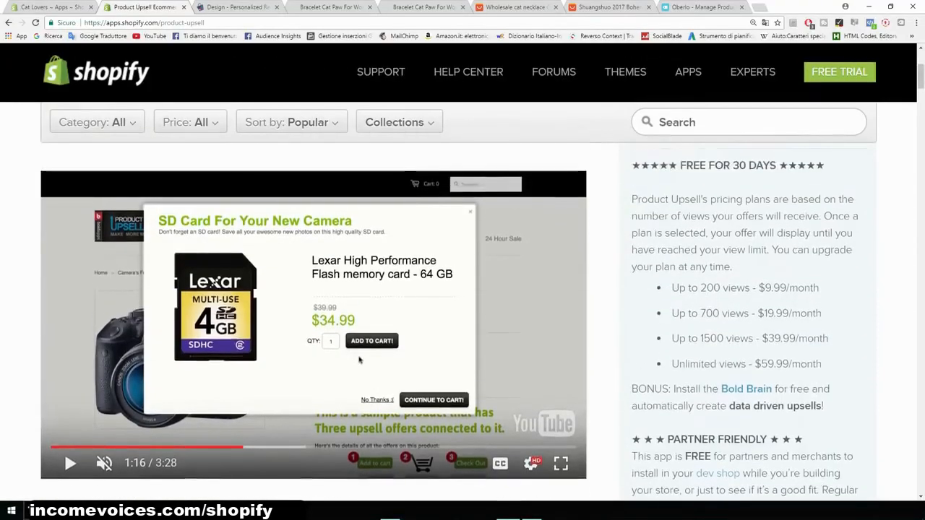
left_click_drag(671, 287, 749, 288)
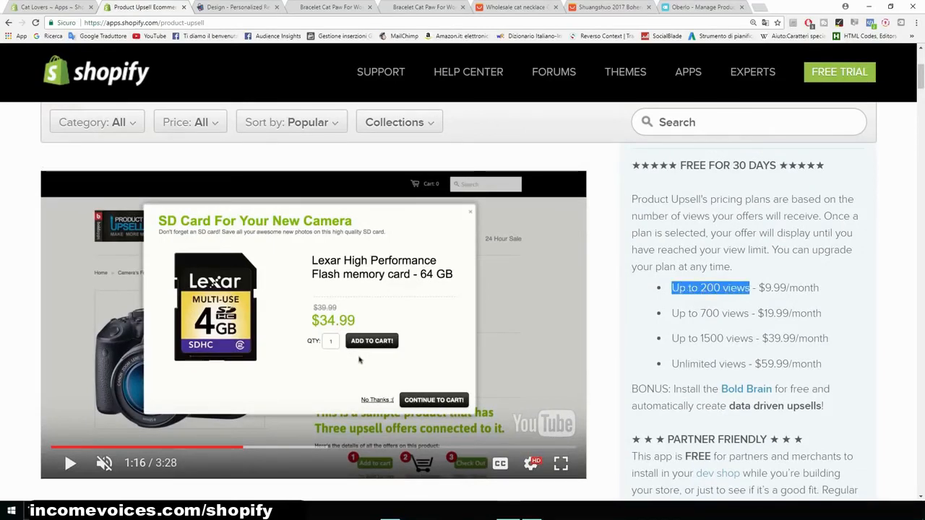
left_click(749, 288)
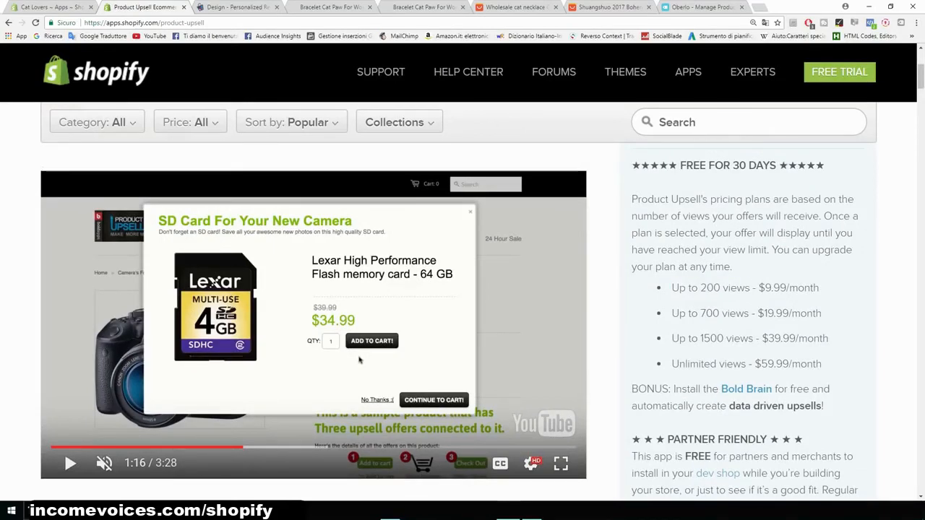
left_click_drag(697, 313, 700, 313)
scroll(698, 313, "up", 3)
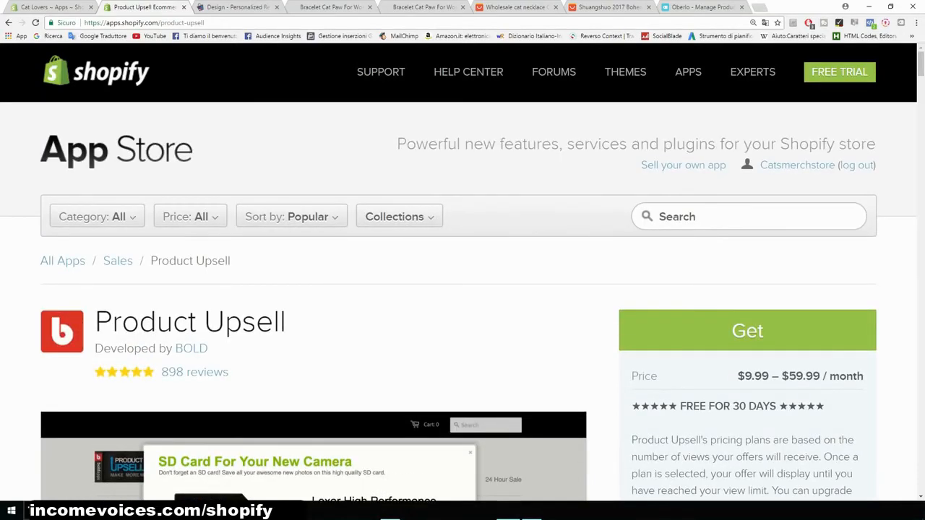
scroll(359, 359, "down", 3)
scroll(359, 359, "down", 4)
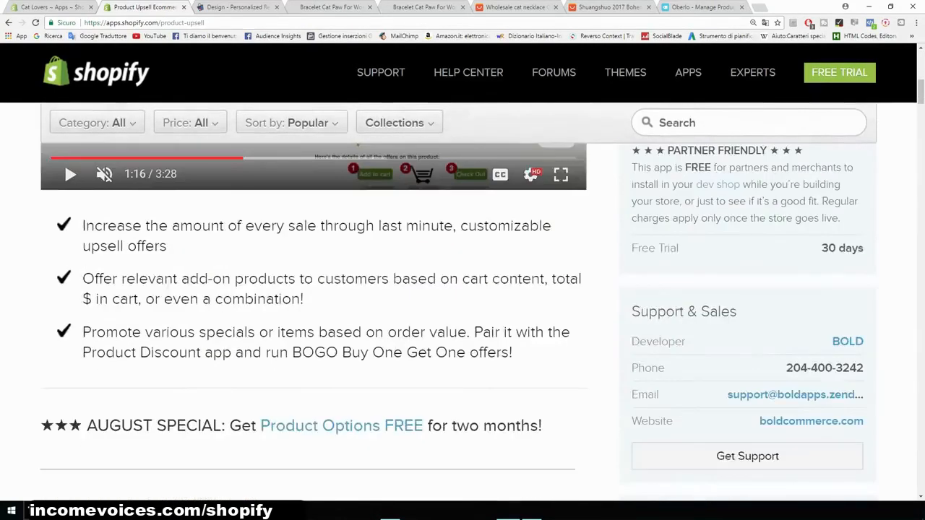
scroll(462, 303, "up", 7)
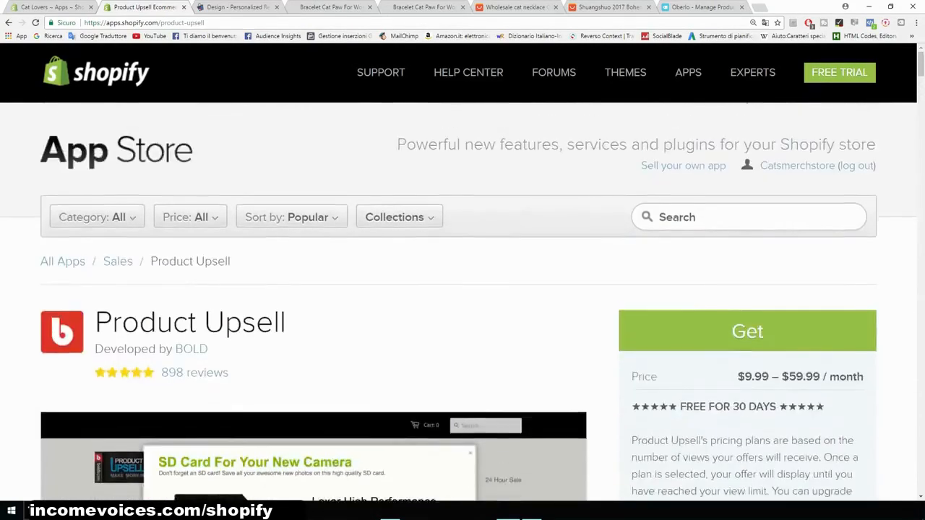
- Revisit the Personalized Recommendations design page and its Layout settings
left_click(235, 8)
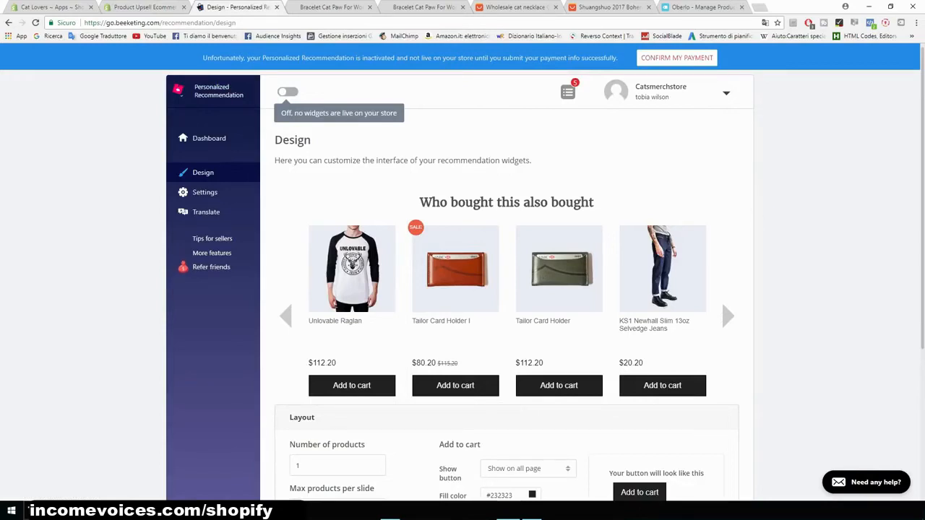
scroll(462, 289, "down", 3)
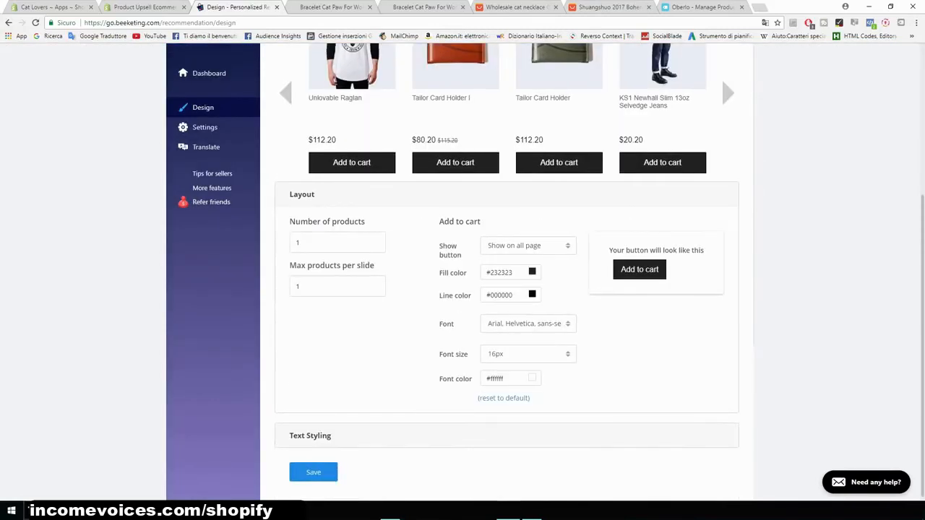
scroll(462, 289, "up", 3)
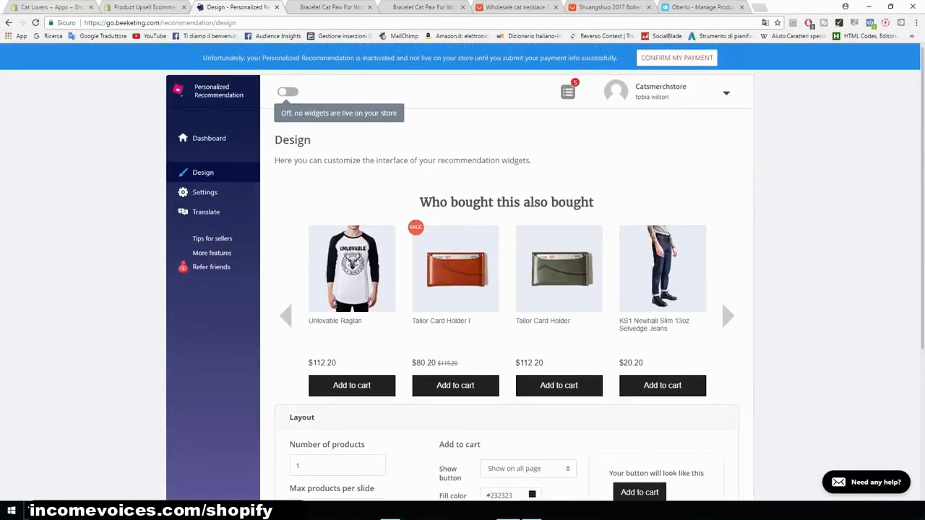
- Open the installed Sales Pop by Beeketing app and review its notifications list
left_click(54, 8)
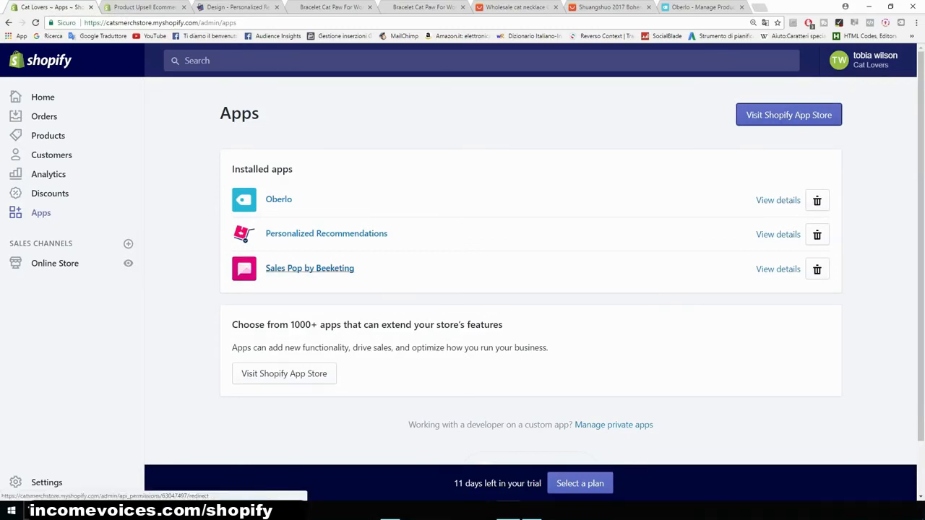
left_click(309, 268)
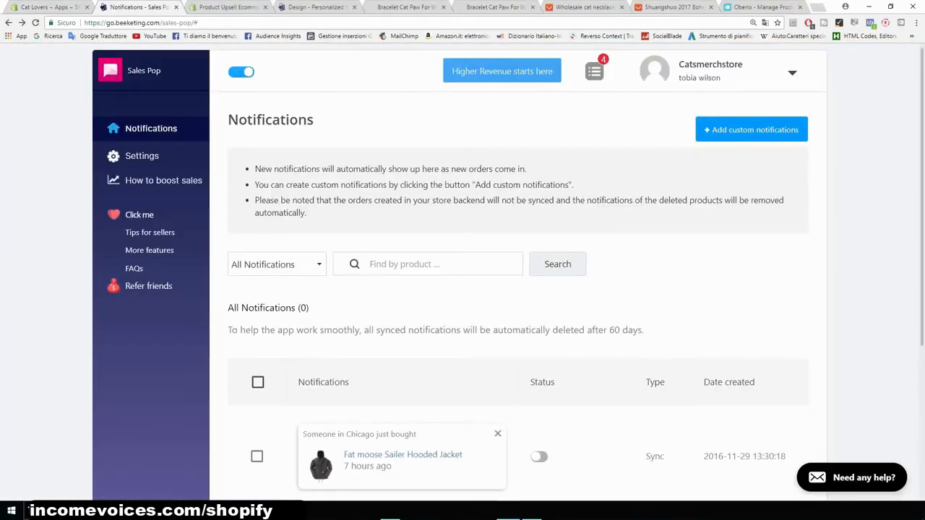
scroll(518, 289, "down", 3)
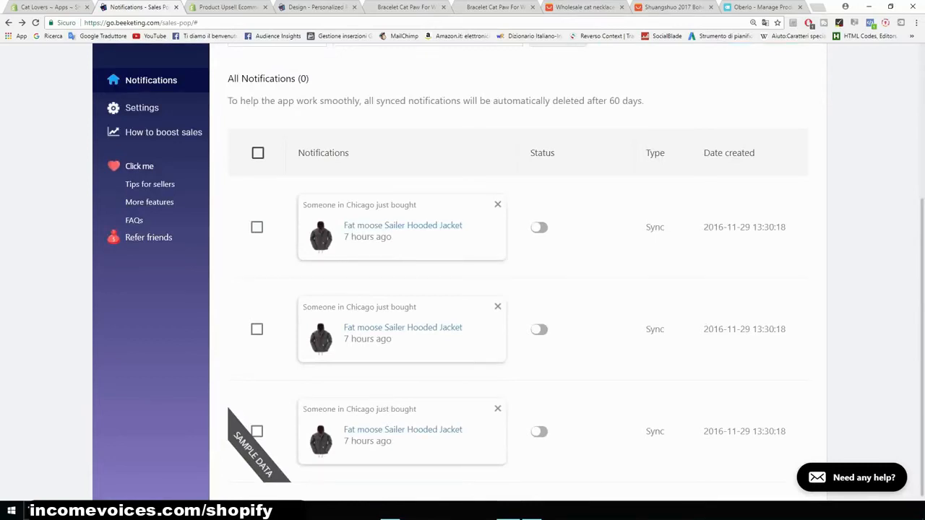
scroll(518, 289, "up", 3)
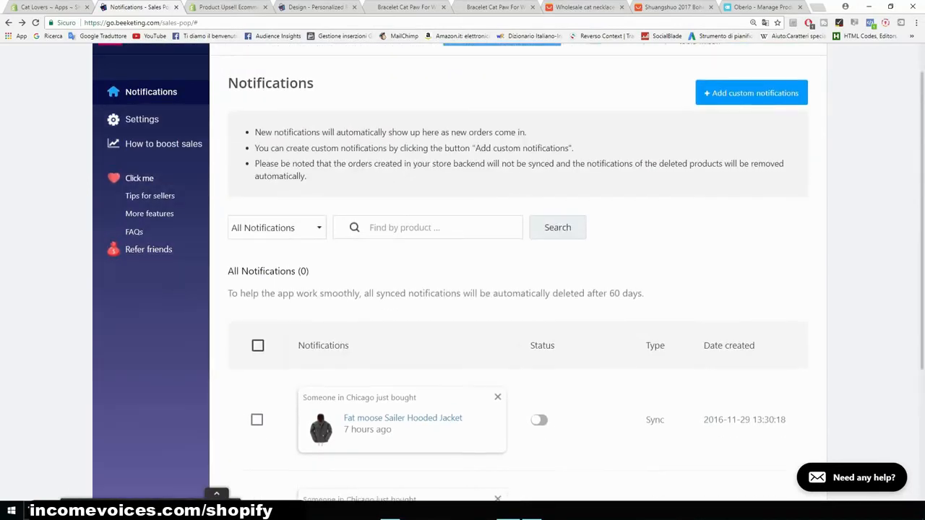
scroll(517, 289, "up", 1)
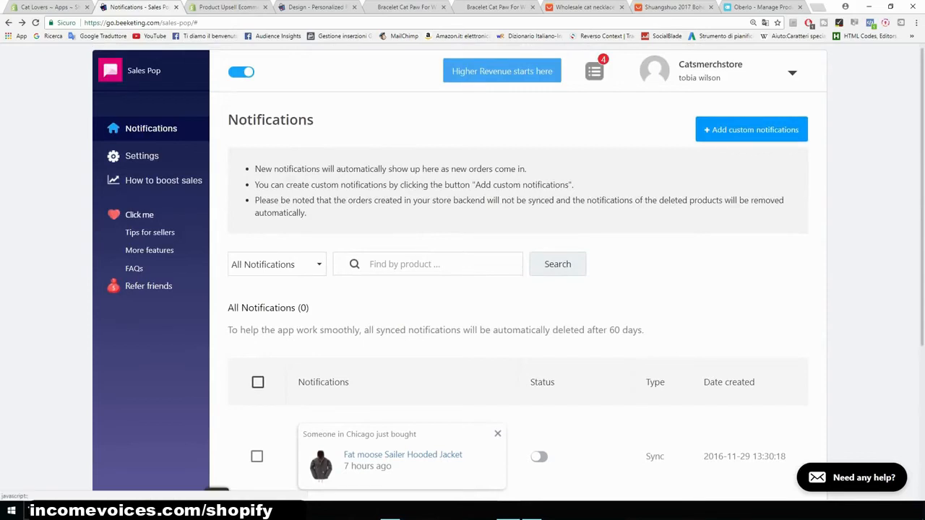
- Start adding a custom Sales Pop notification and choose the product Bracelet Cat Paw For Women
left_click(752, 129)
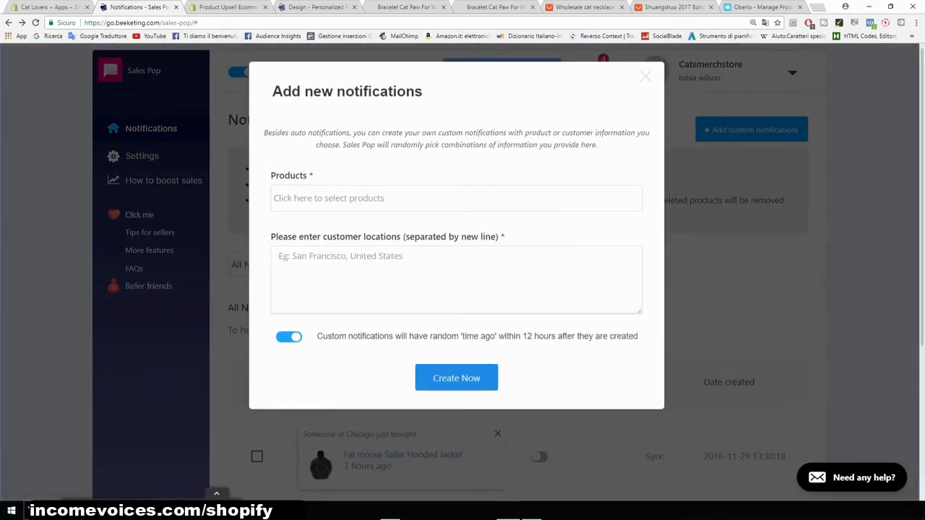
left_click(456, 198)
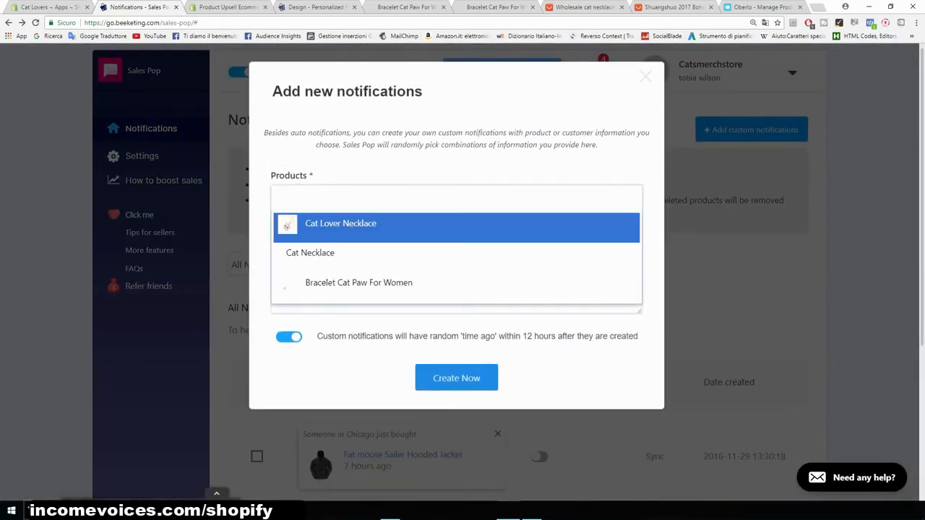
key("Return")
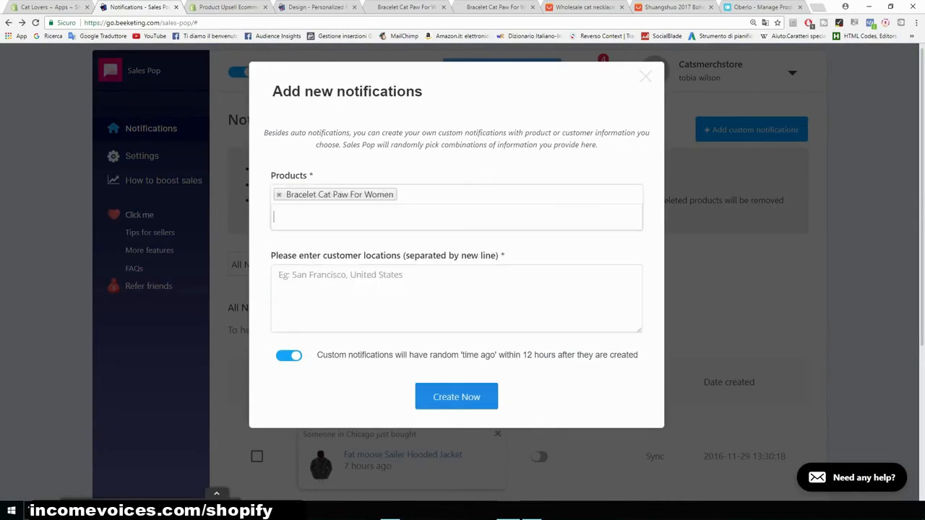
- Enter customer locations San Francisco, New York and Cleveland on separate lines and create the notifications
left_click(280, 275)
type("San ")
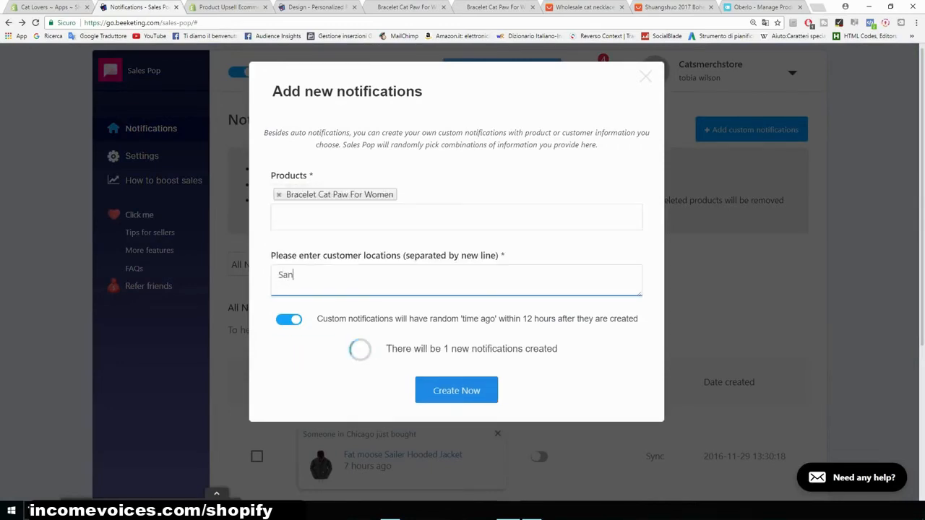
type("Fra")
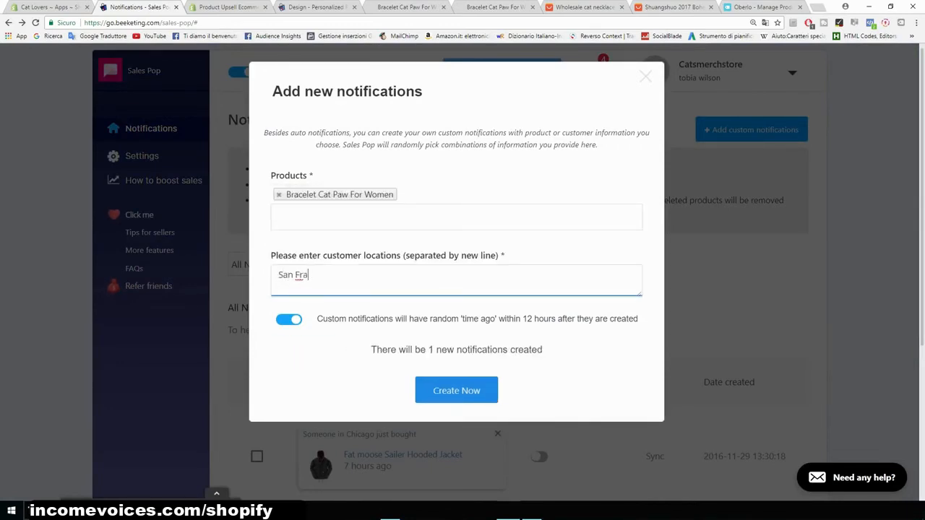
type("ncisco")
key("Return")
type("New York")
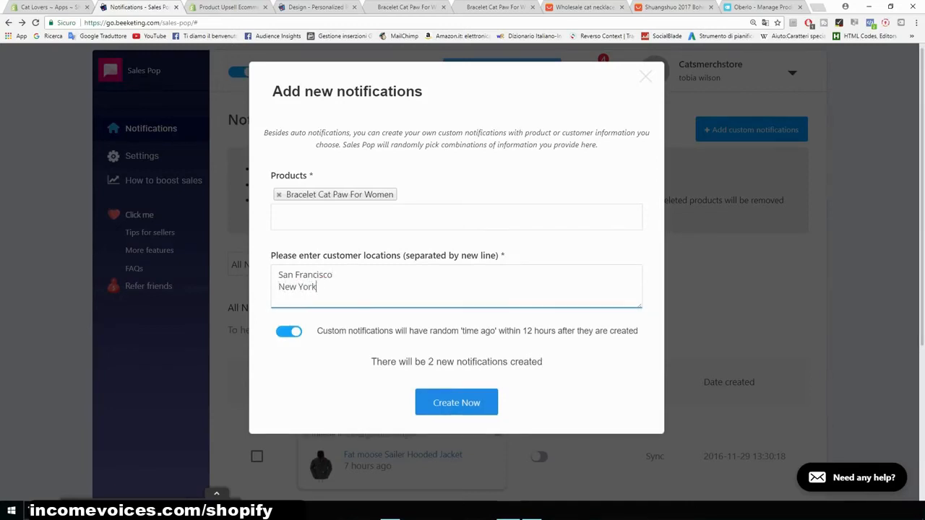
key("Return")
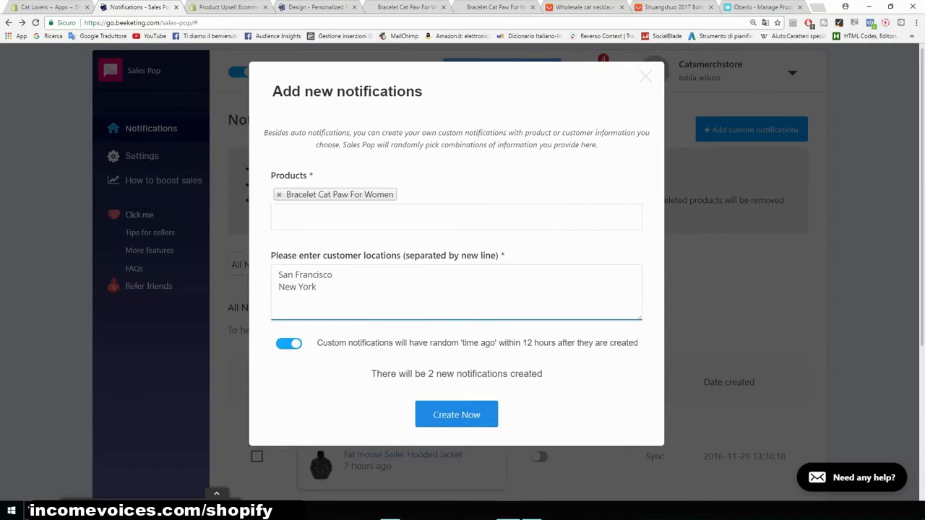
type("Cleveland")
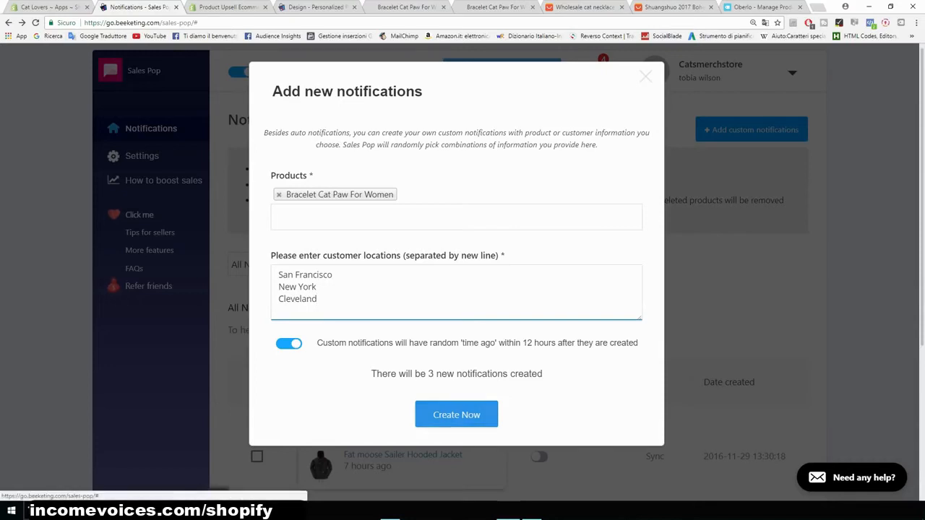
left_click(456, 415)
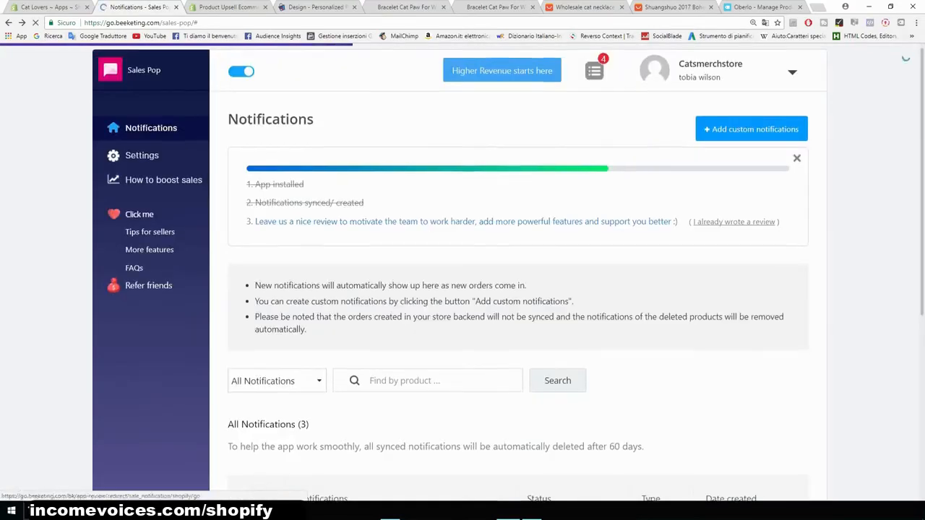
- Examine the newly created custom notifications in the notifications list
scroll(149, 202, "down", 5)
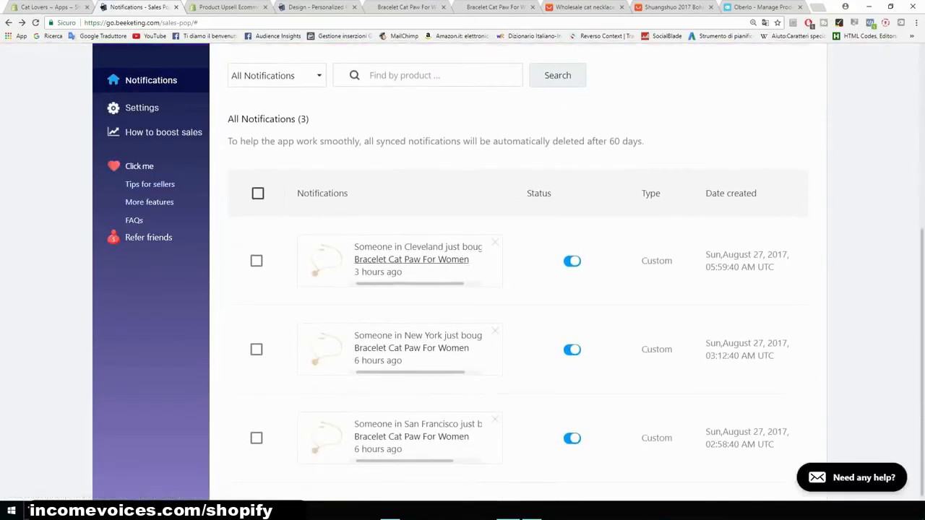
key("ctrl+plus")
key("ctrl+plus")
key("ctrl+plus")
key("ctrl+plus")
key("ctrl+plus")
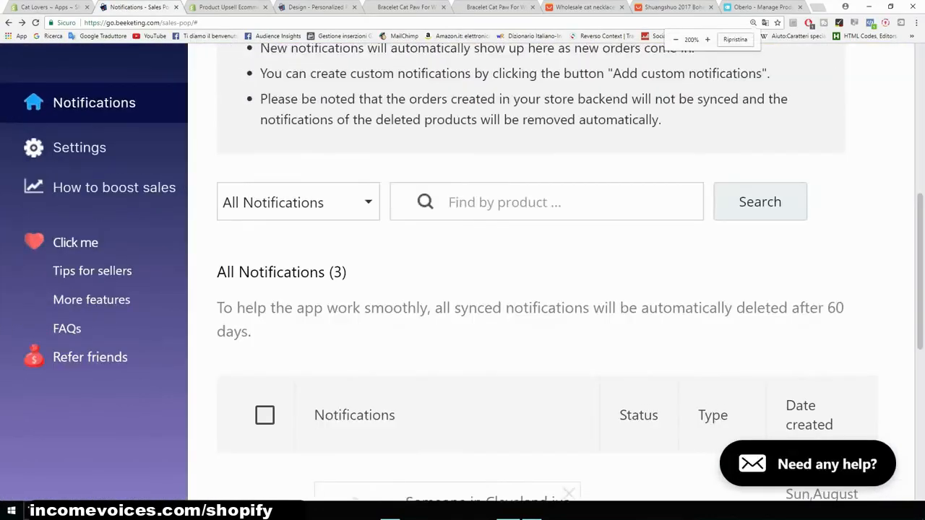
scroll(532, 288, "down", 4)
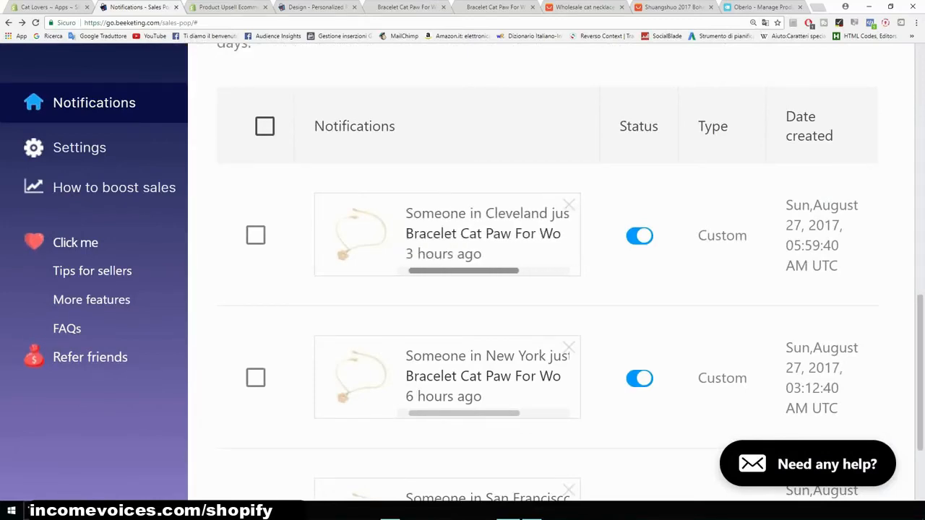
scroll(463, 289, "down", 2)
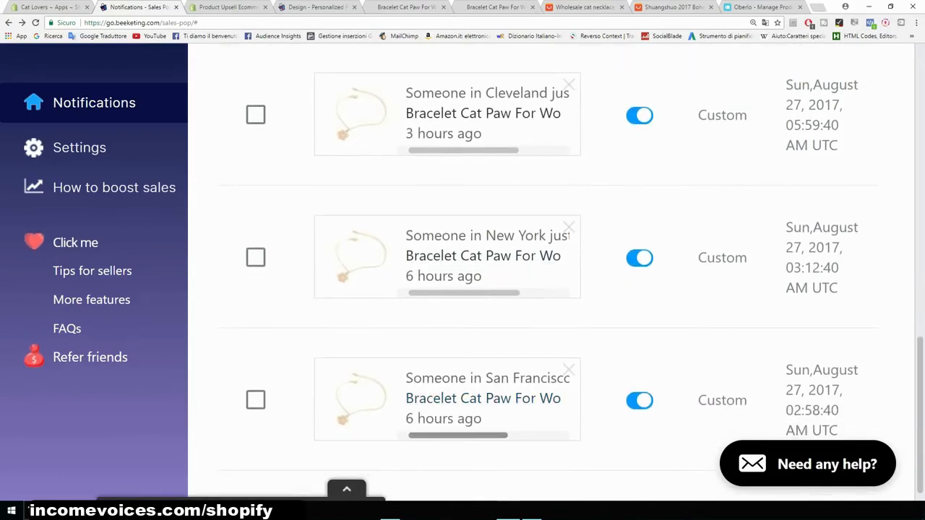
key("ctrl+minus")
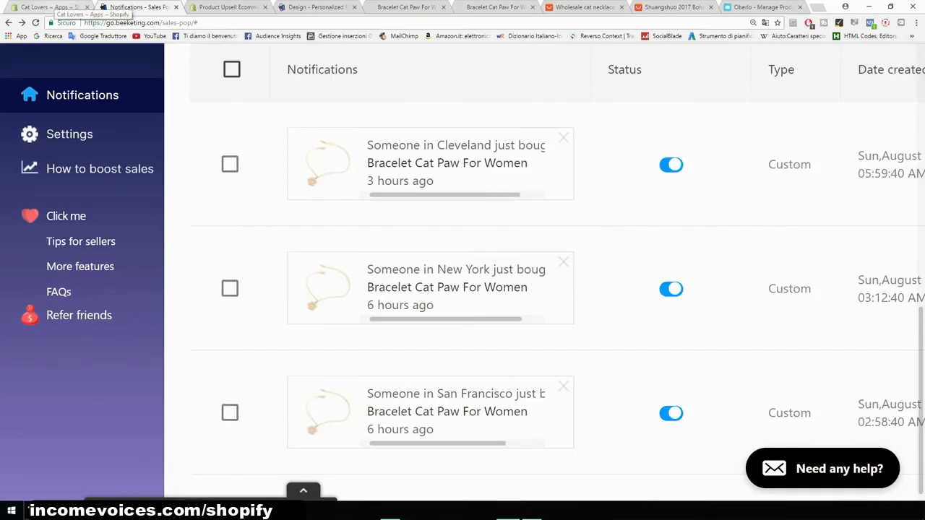
- Go from the store's Apps page to the Shopify App Store, search free shipping and open Free Shipping Bar by Hextom
left_click(54, 6)
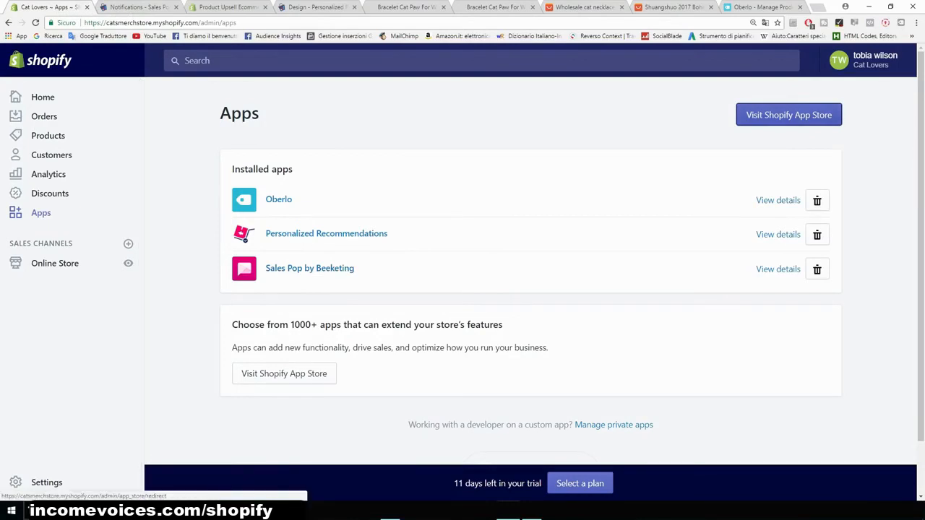
left_click(788, 114)
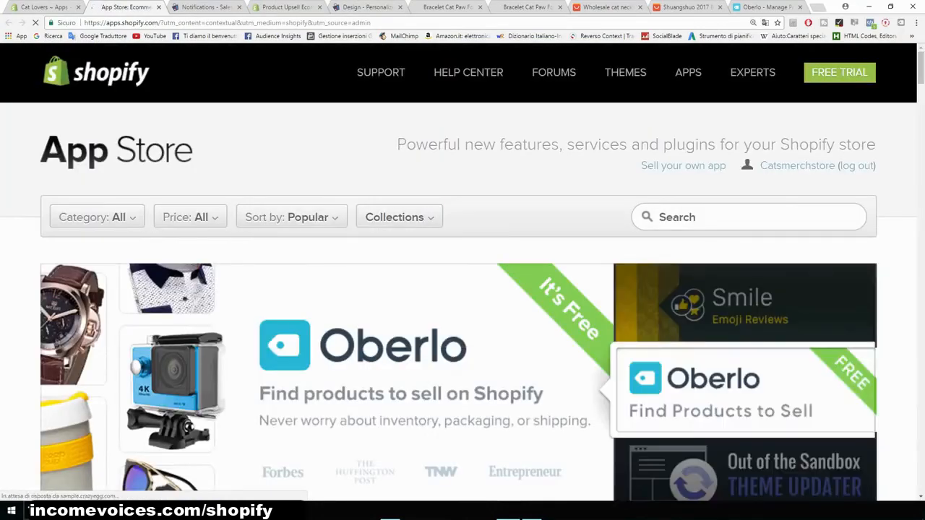
type("fr")
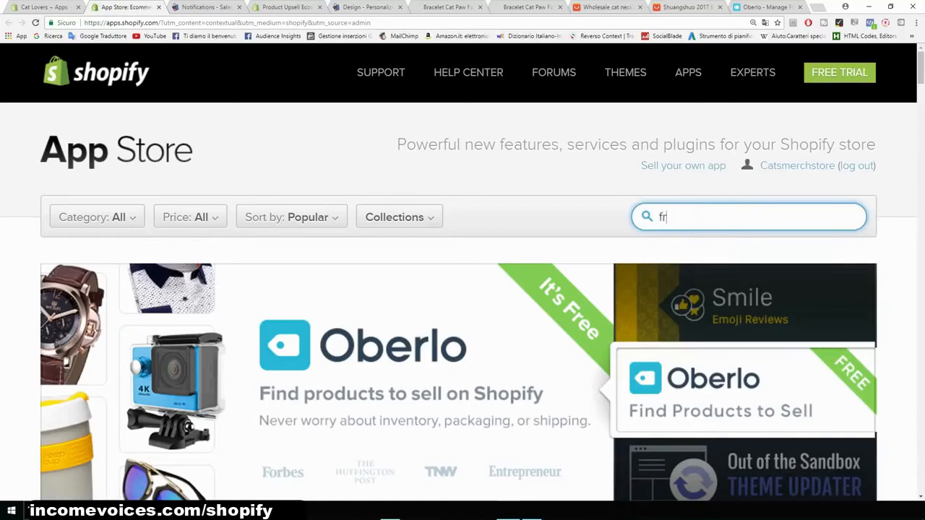
type("ee shipp")
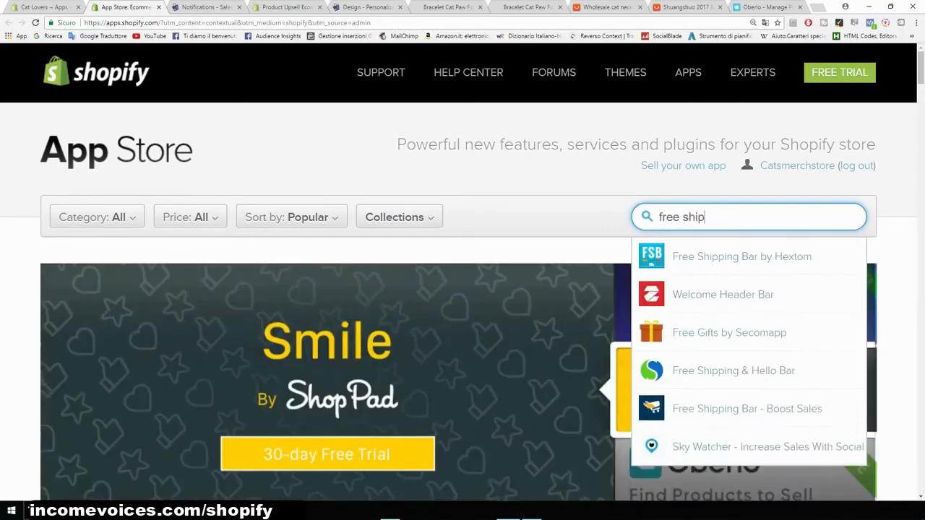
left_click(742, 257)
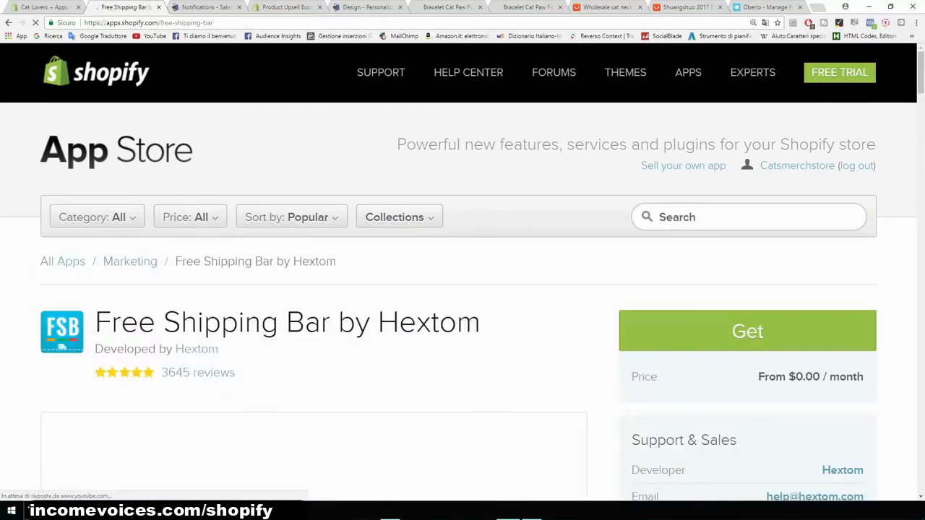
- Review the Free Shipping Bar by Hextom app page and its demo preview
scroll(463, 289, "down", 2)
scroll(342, 419, "down", 3)
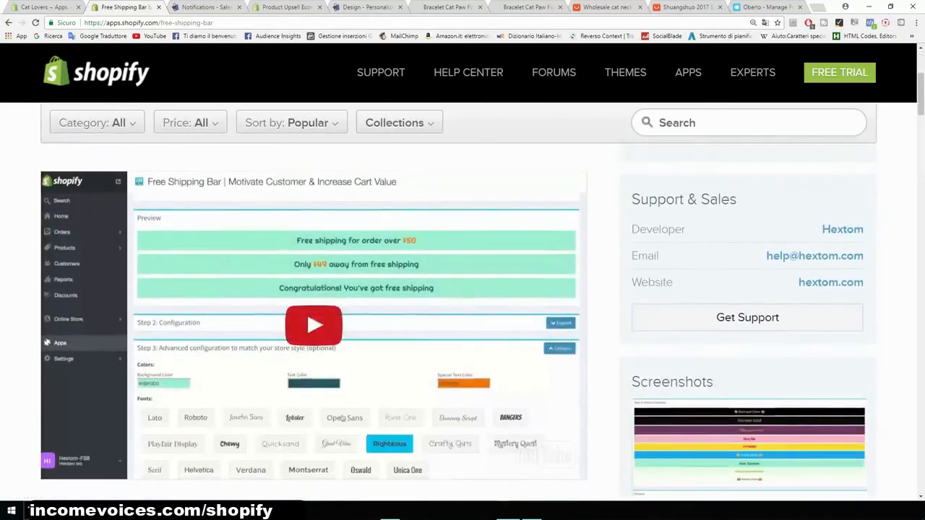
key("ctrl+plus")
key("ctrl+plus")
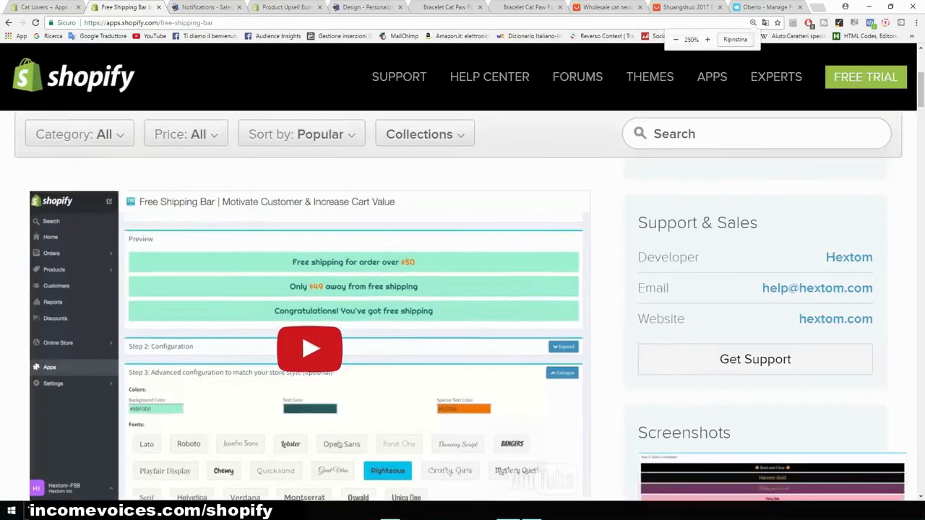
scroll(462, 289, "down", 8)
scroll(506, 418, "up", 1)
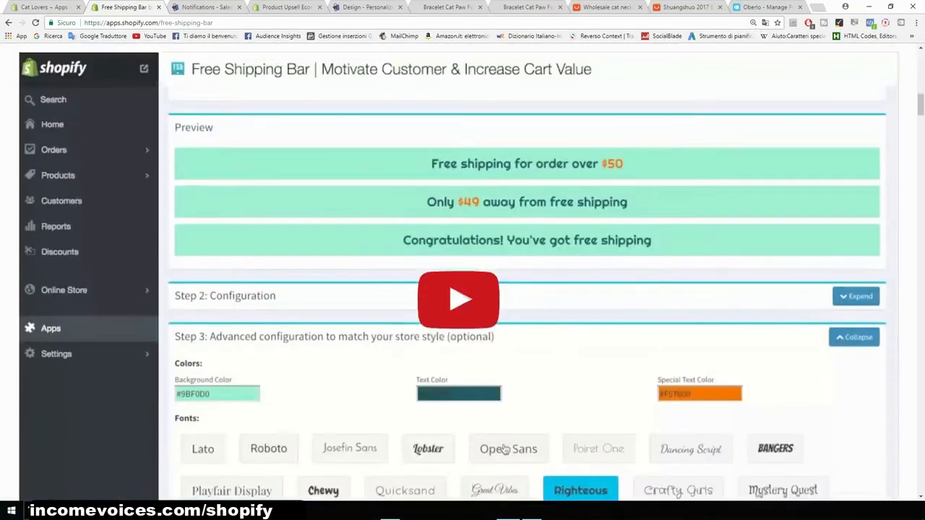
scroll(505, 449, "up", 10)
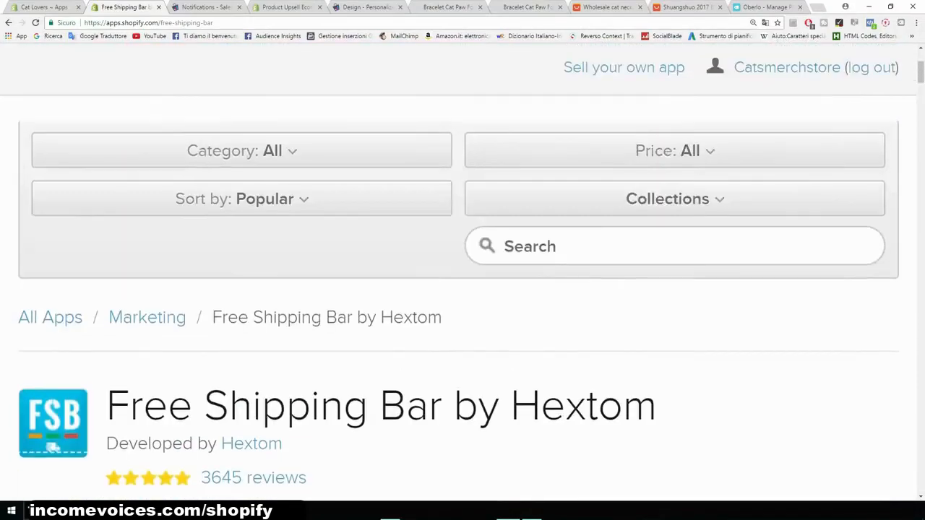
key("ctrl+minus")
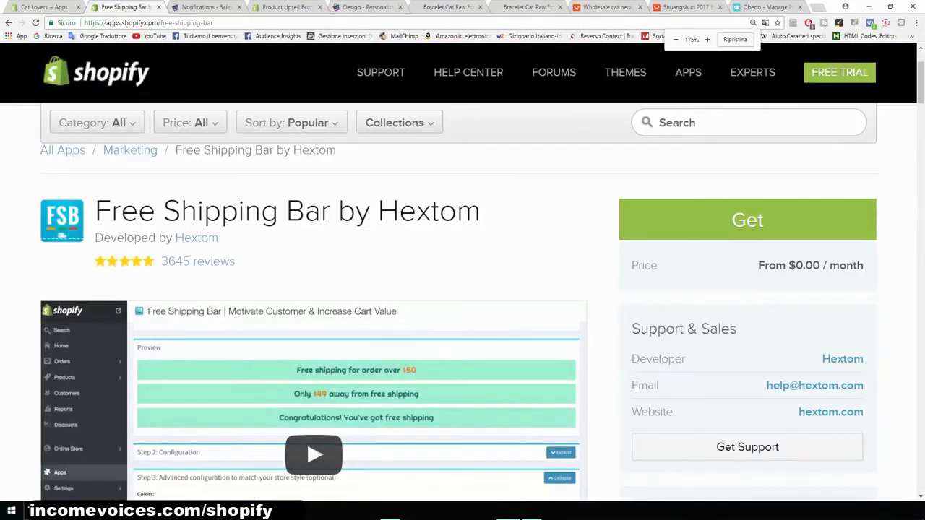
- Search the App Store for countdown apps and open Countdown Timer Bar by Hextom
left_click(722, 122)
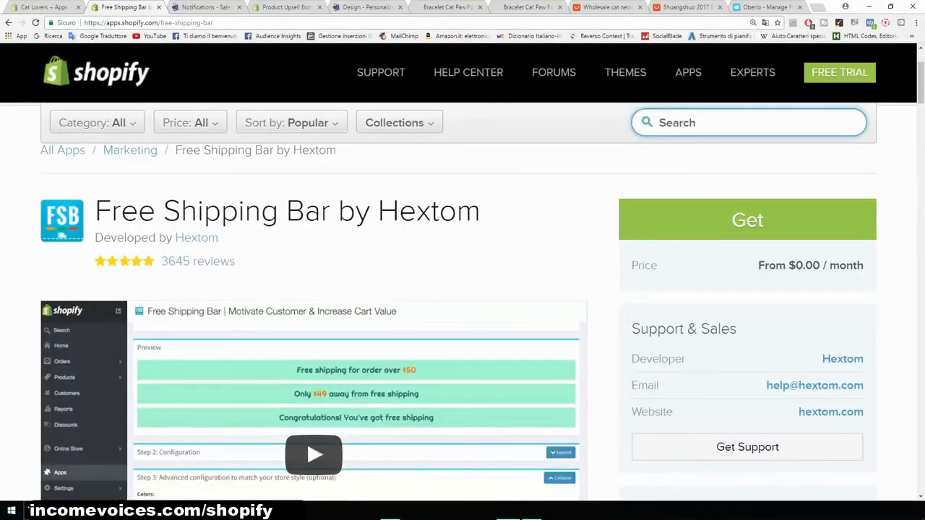
type("counter")
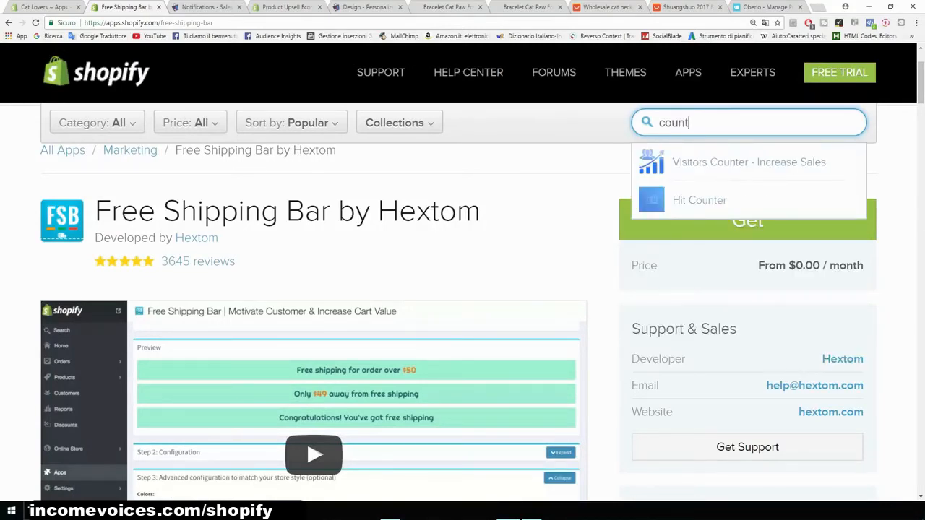
key("BackSpace")
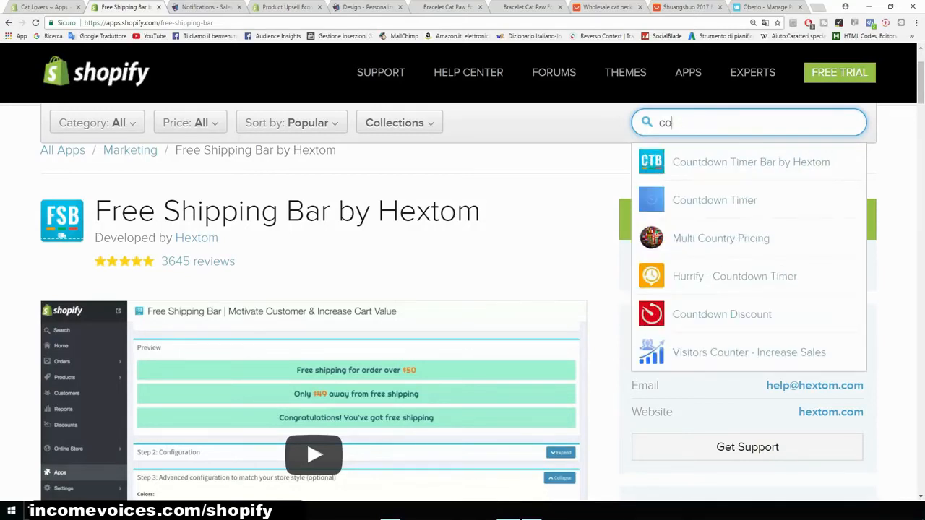
key("Down")
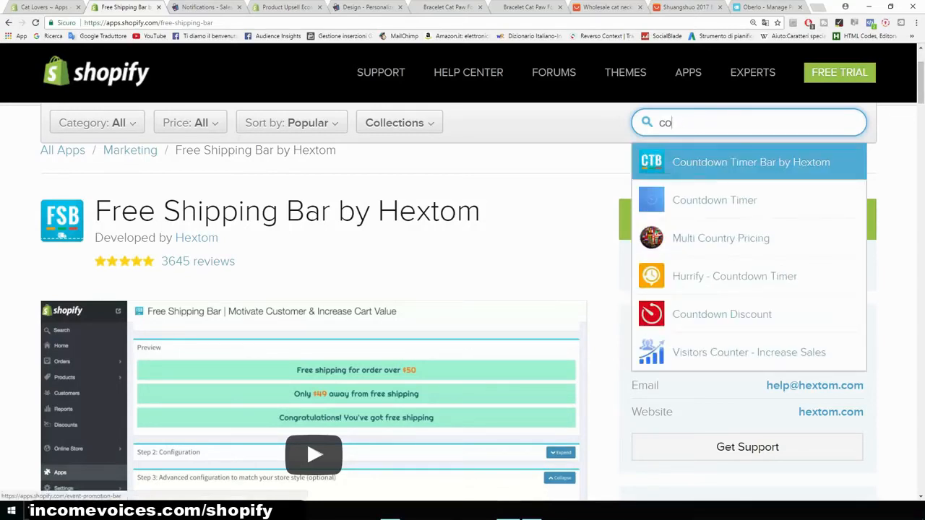
key("Return")
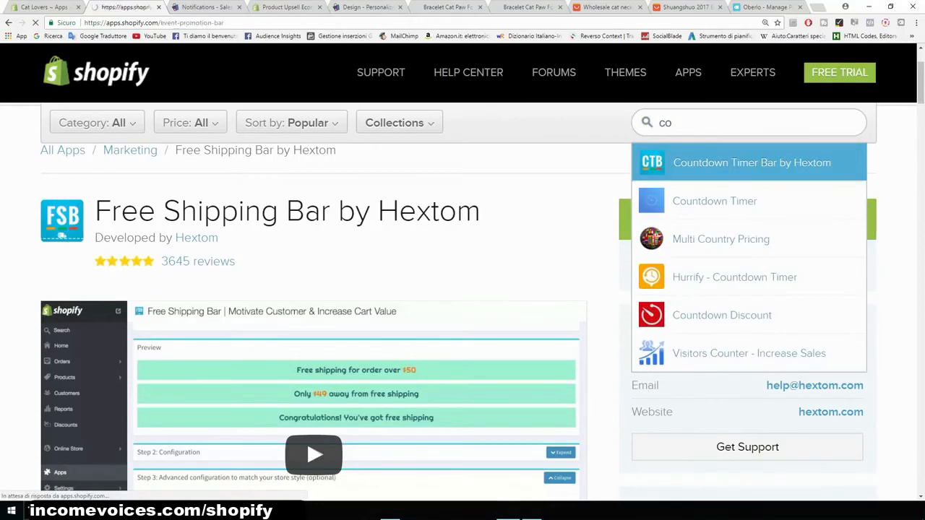
- Review the Countdown Timer Bar page and its pricing, then return to the App Store home page
scroll(359, 430, "down", 1)
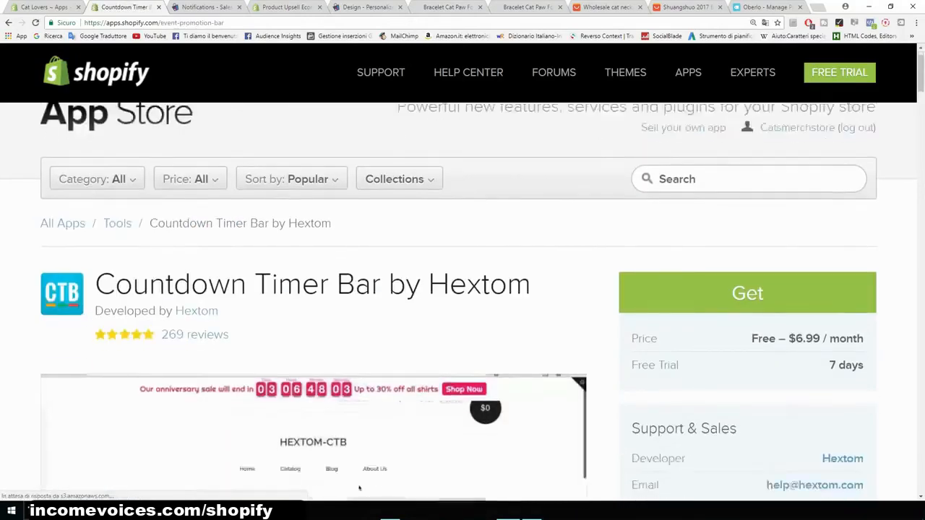
scroll(359, 429, "down", 1)
left_click_drag(795, 280, 820, 280)
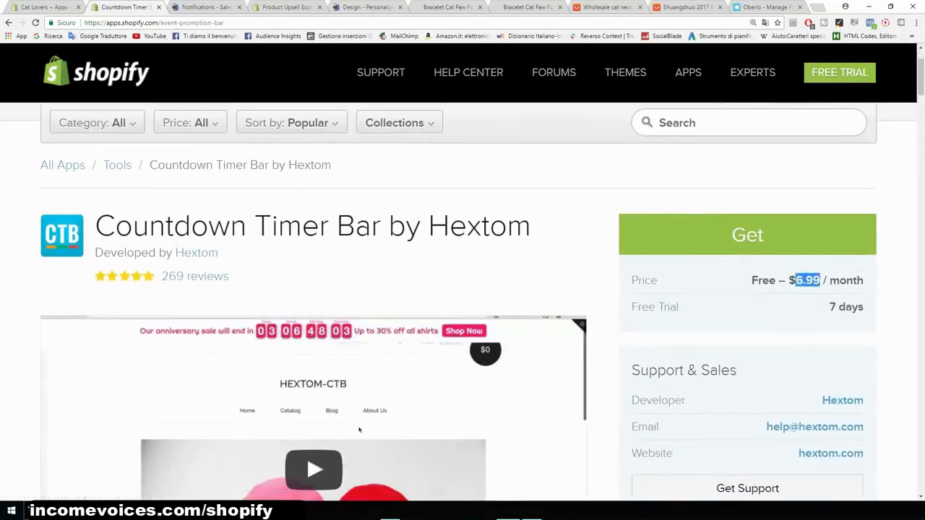
scroll(462, 289, "down", 2)
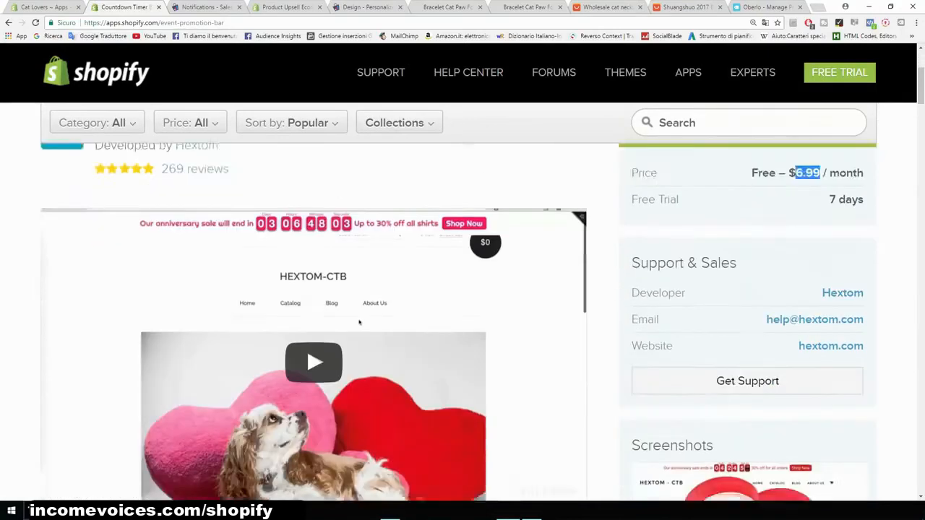
scroll(462, 289, "up", 2)
left_click_drag(532, 226, 116, 226)
left_click(116, 226)
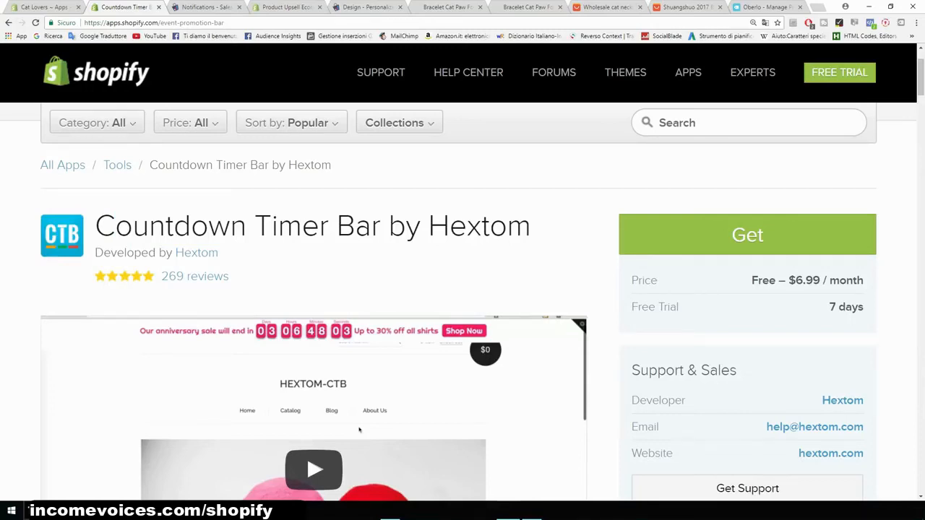
scroll(359, 430, "up", 2)
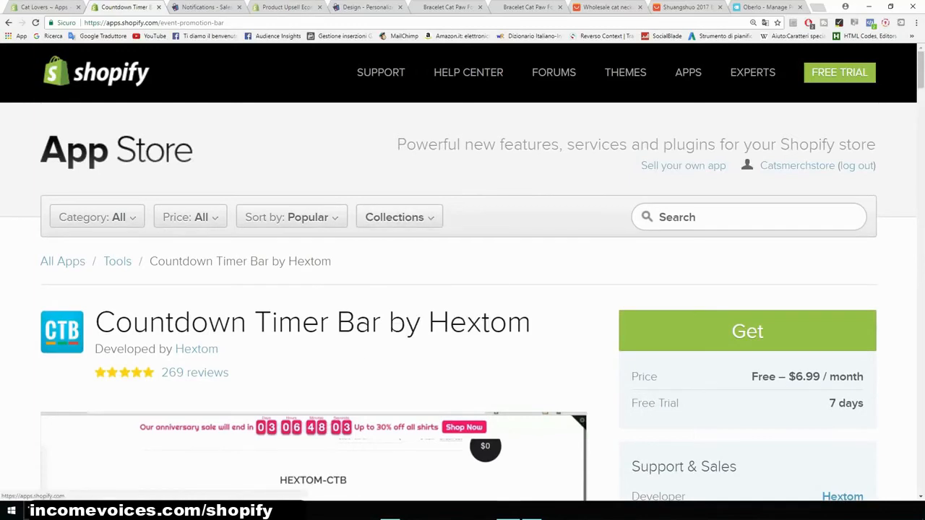
left_click(54, 148)
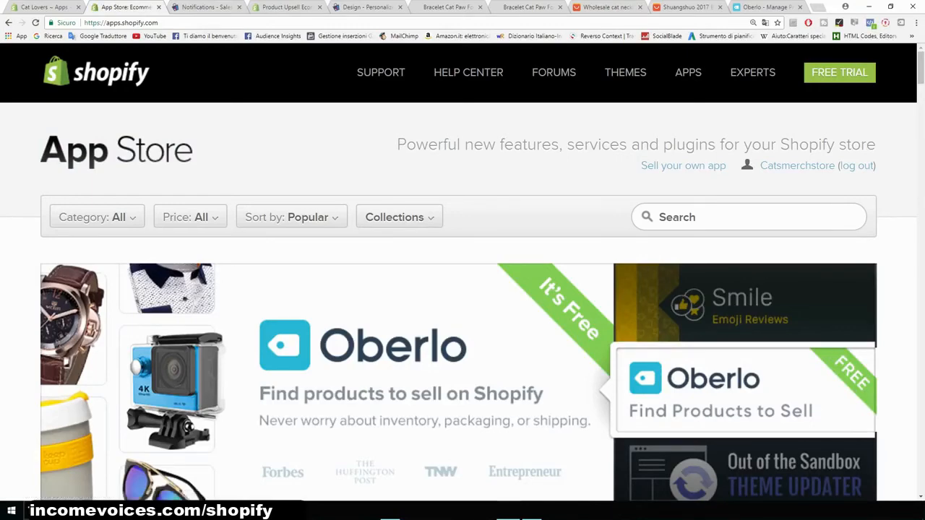
- Browse the Shopify App Store home page
scroll(462, 303, "down", 10)
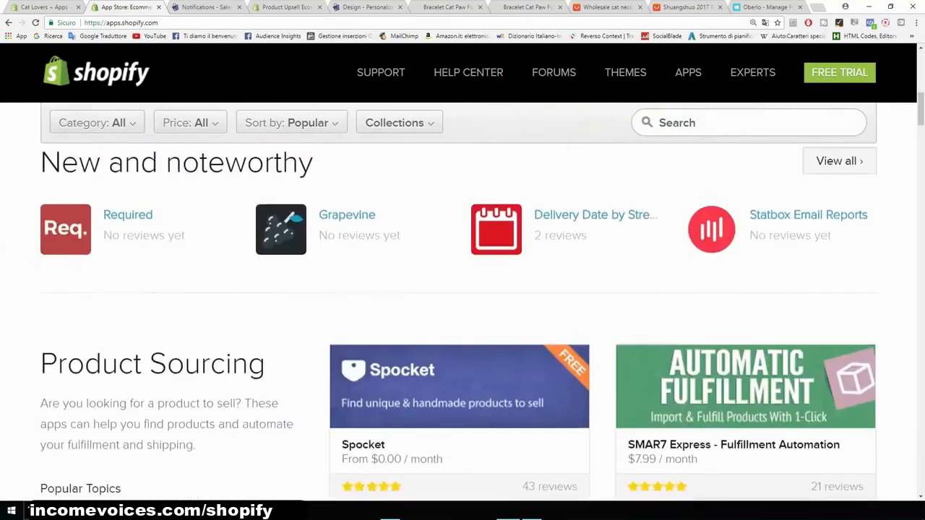
scroll(462, 304, "up", 10)
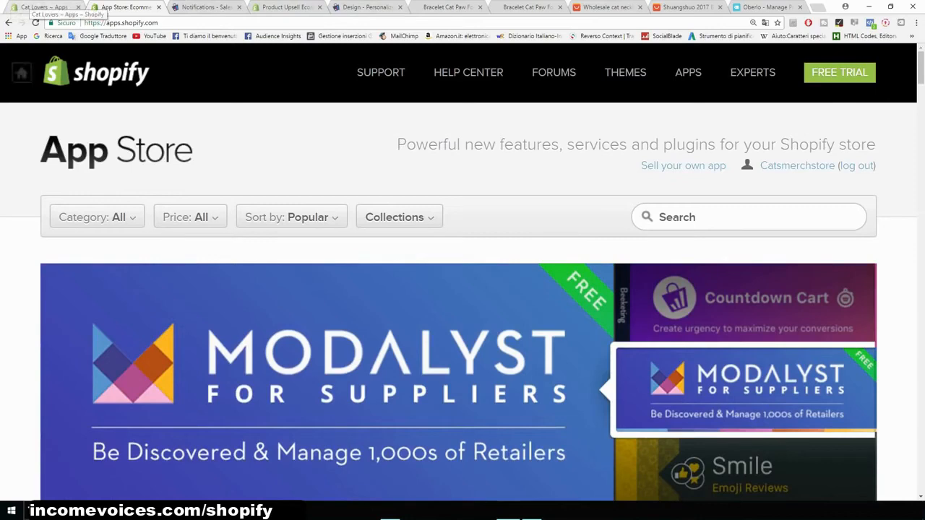
scroll(462, 304, "down", 1)
scroll(462, 317, "down", 2)
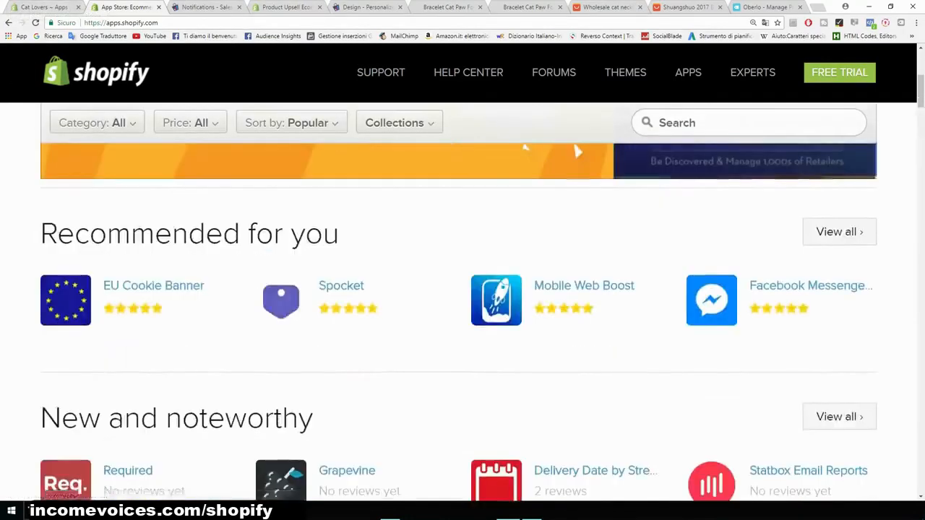
scroll(463, 317, "down", 2)
scroll(463, 318, "up", 2)
scroll(462, 318, "up", 3)
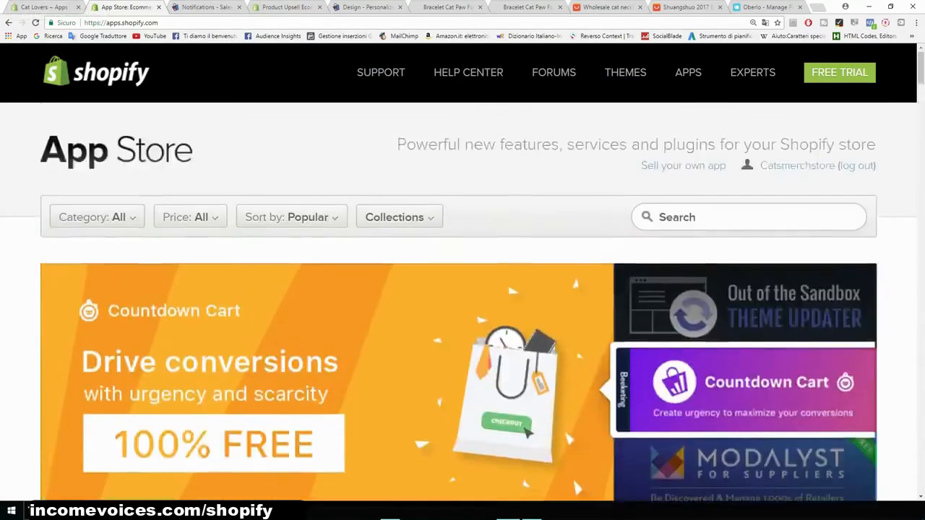
- Switch to the Cat Lovers storefront and review its home page, product listing and newsletter section
left_click(44, 7)
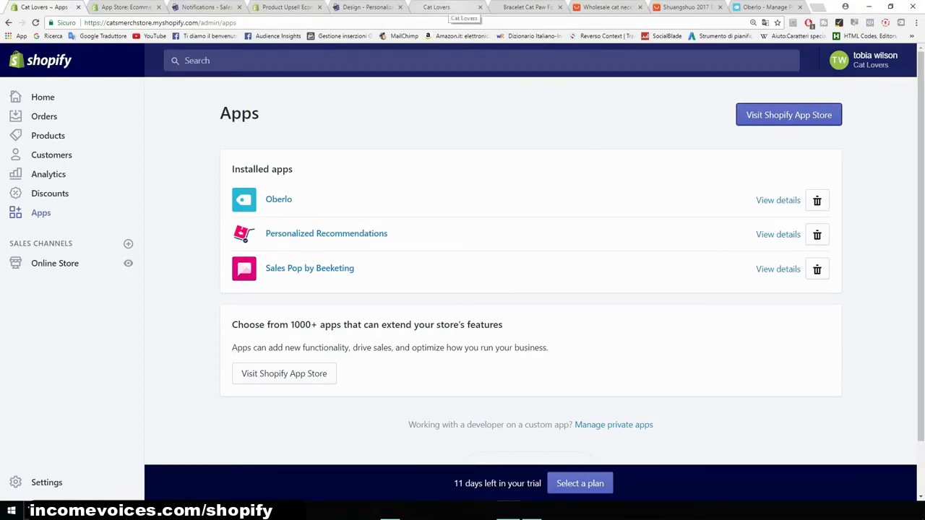
left_click(447, 7)
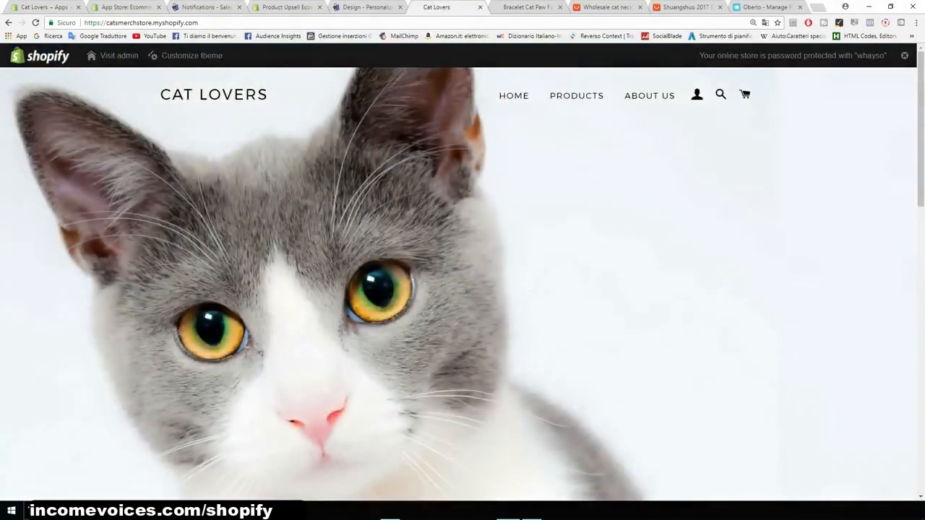
scroll(462, 281, "down", 6)
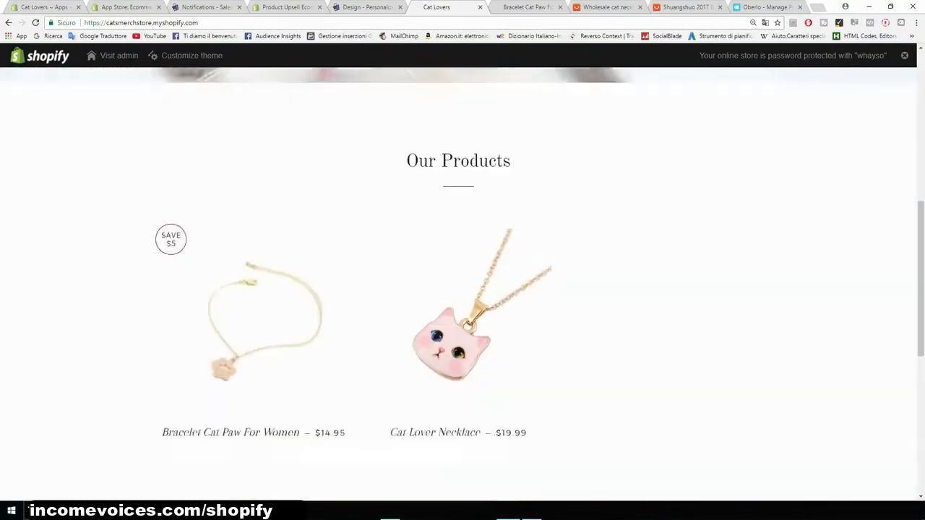
scroll(463, 282, "down", 2)
scroll(462, 281, "down", 2)
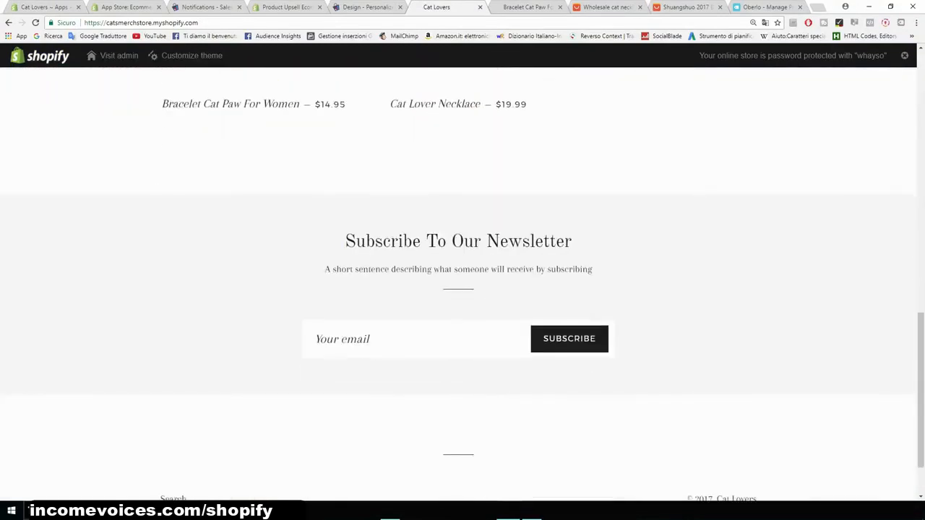
scroll(462, 282, "up", 4)
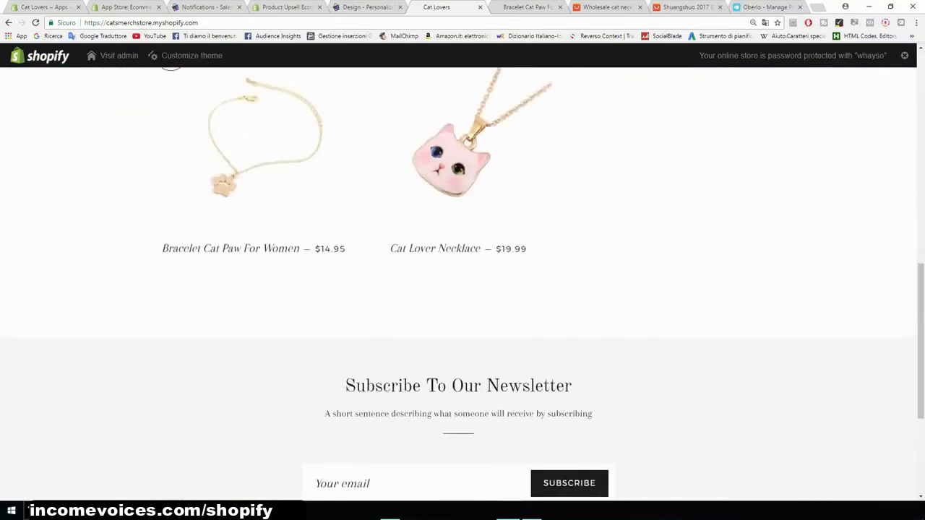
scroll(463, 282, "down", 5)
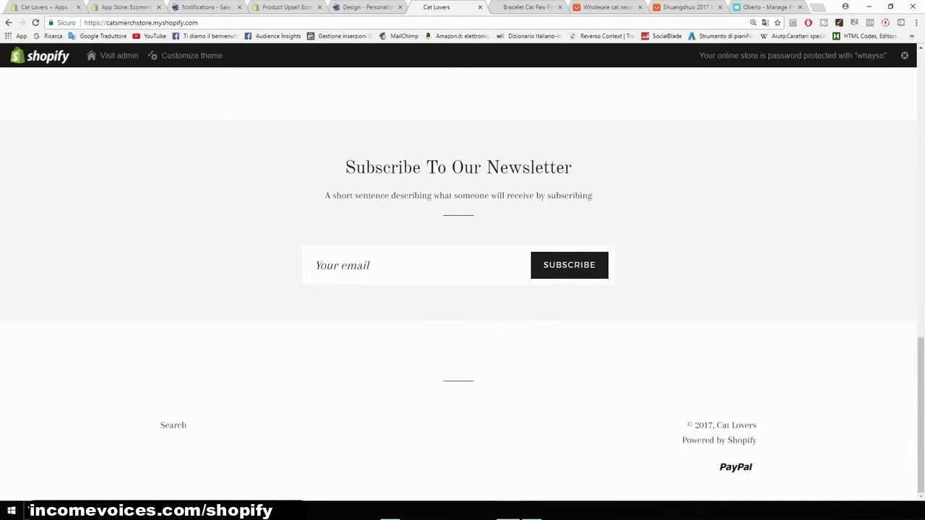
scroll(463, 282, "up", 7)
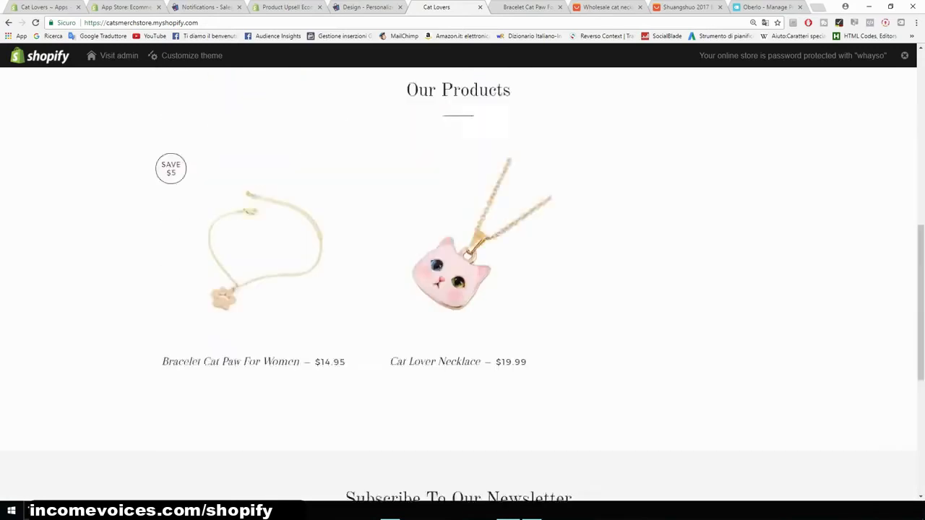
scroll(462, 281, "up", 2)
scroll(462, 281, "down", 3)
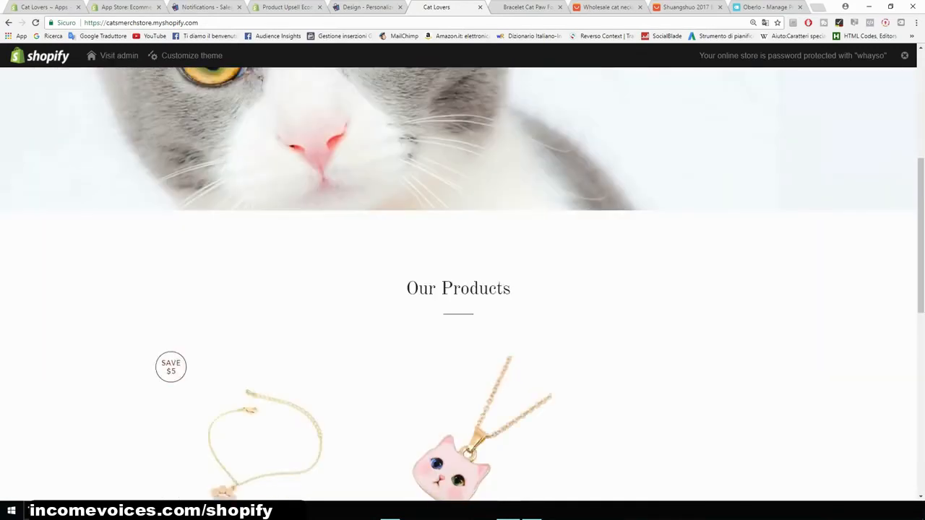
left_click_drag(512, 289, 405, 289)
scroll(462, 282, "up", 6)
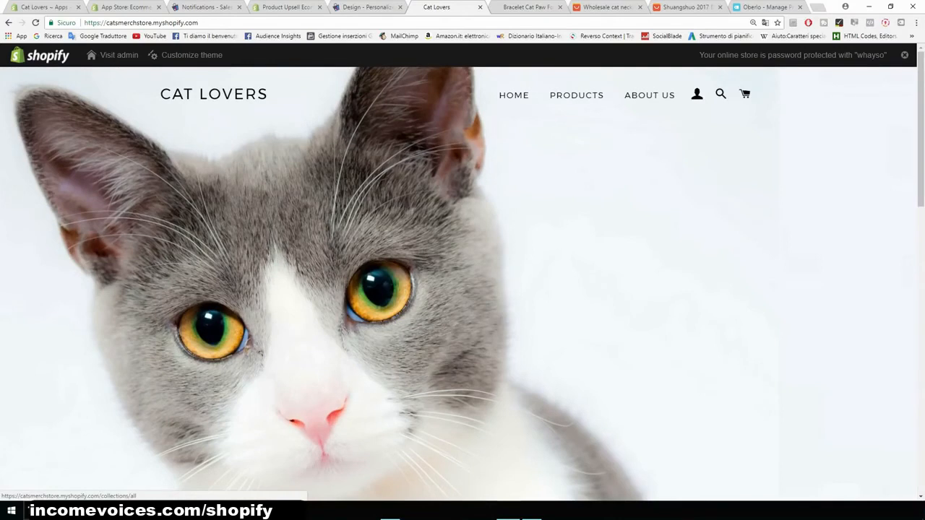
left_click(577, 95)
scroll(462, 282, "down", 2)
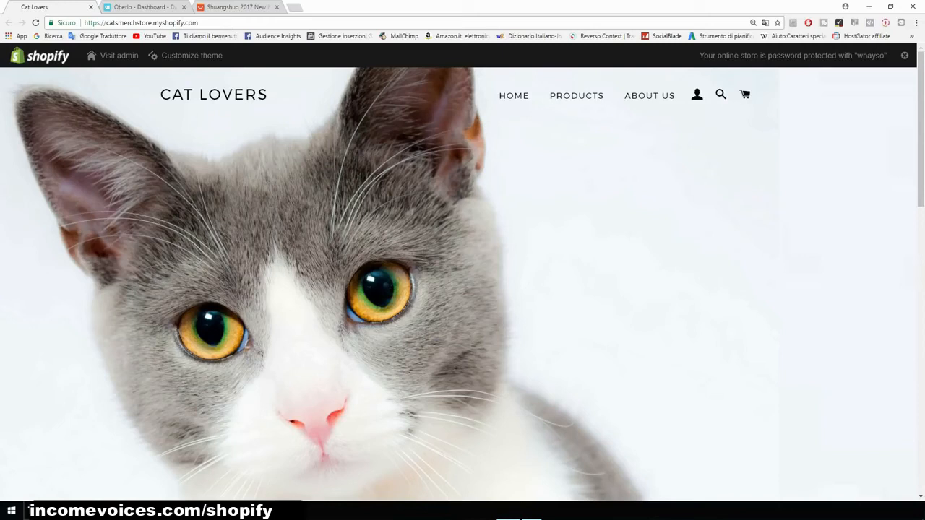
- Switch to the Oberlo dashboard and open its Orders page
key("ctrl+Tab")
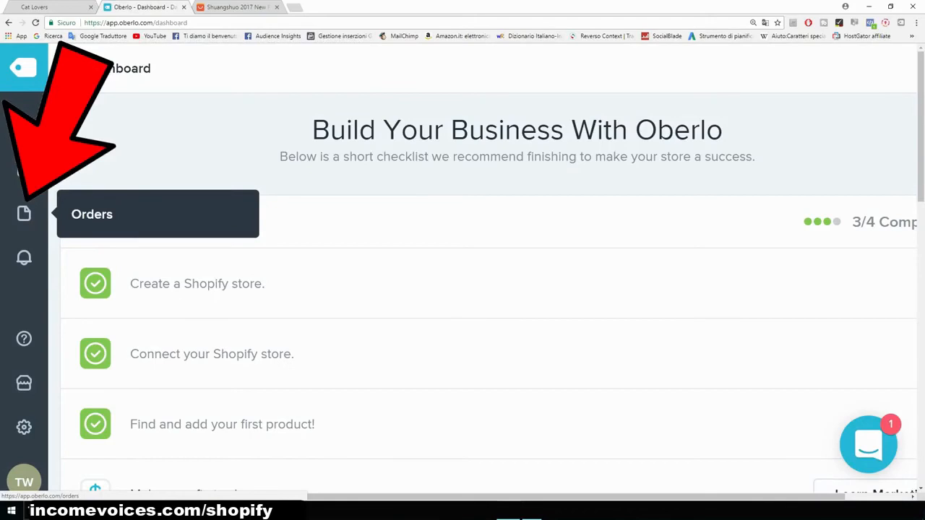
key("ctrl+plus")
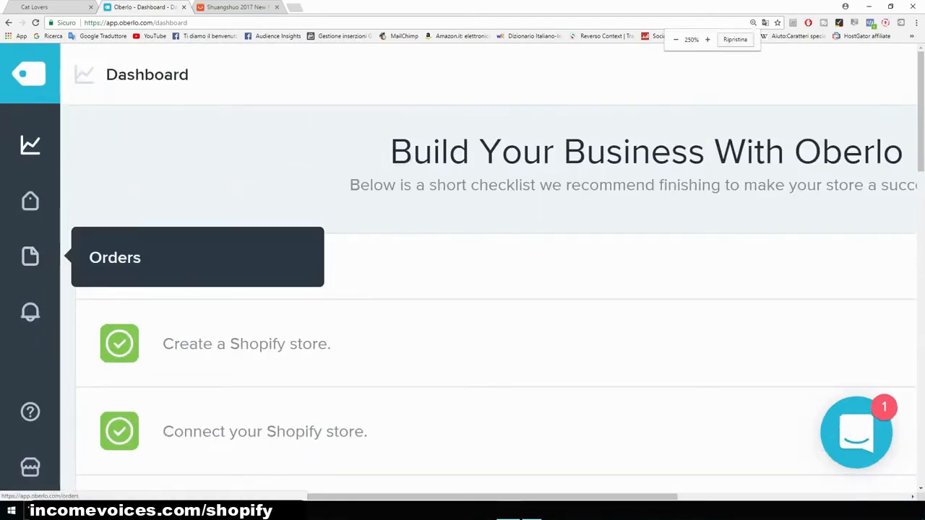
left_click(29, 256)
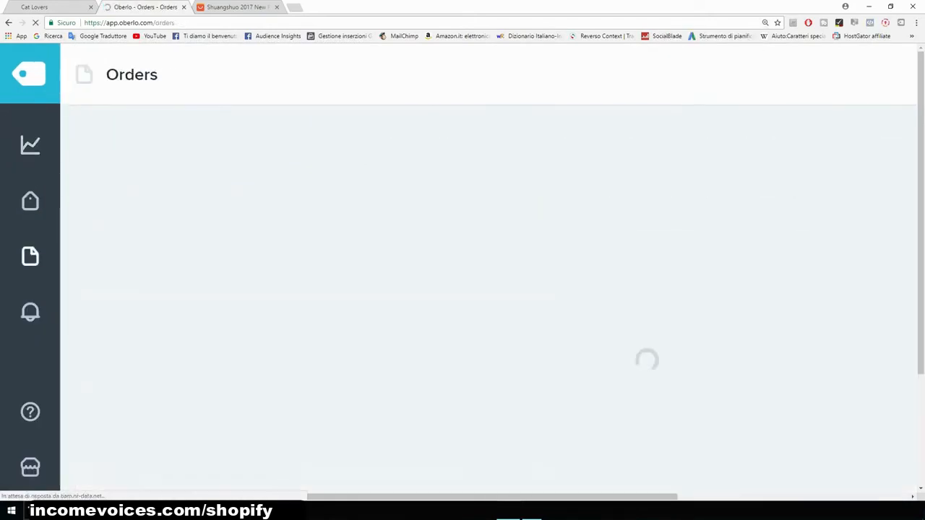
key("ctrl+minus")
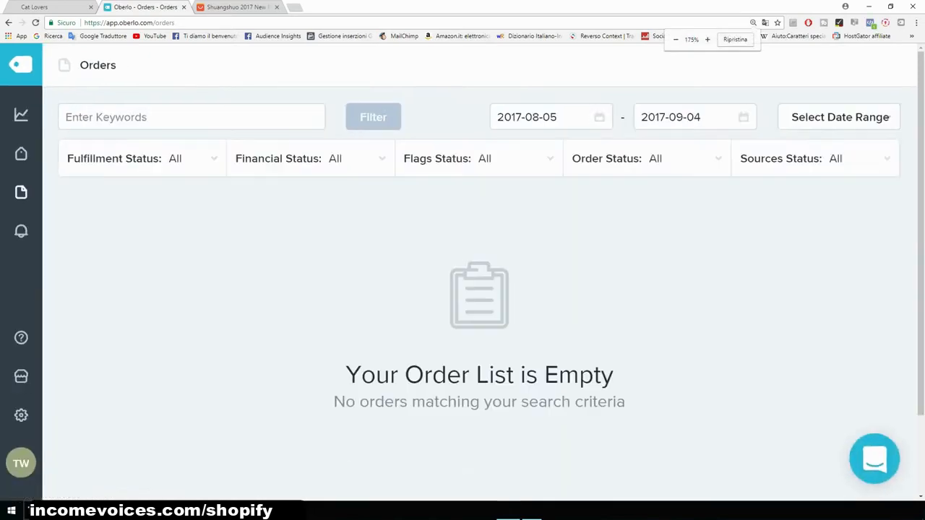
left_click_drag(614, 375, 388, 374)
left_click(388, 374)
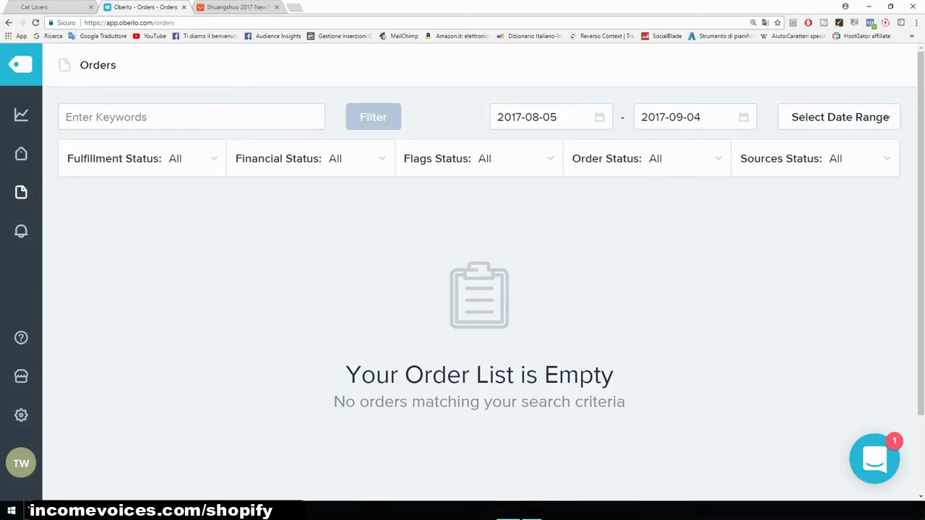
- Go to the AliExpress cat paw bracelet listing and start a purchase with Buy Now
left_click(238, 6)
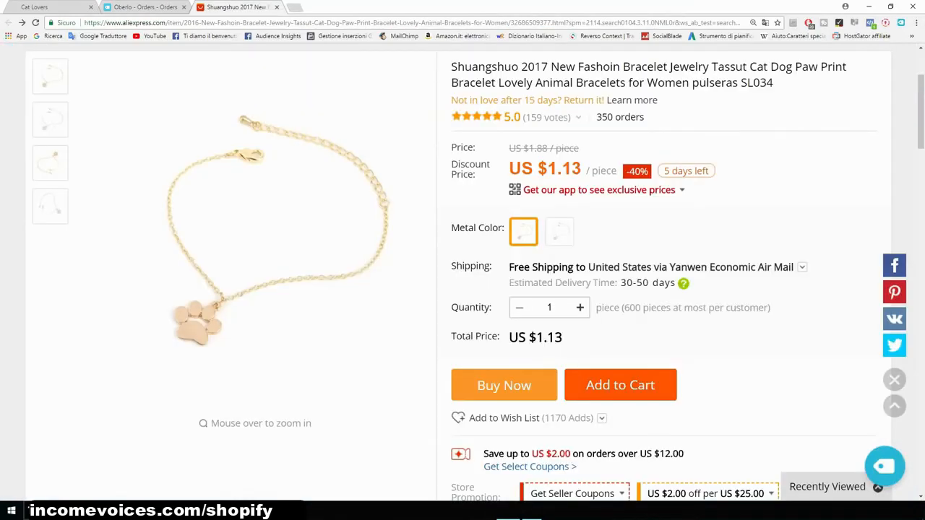
scroll(462, 274, "up", 1)
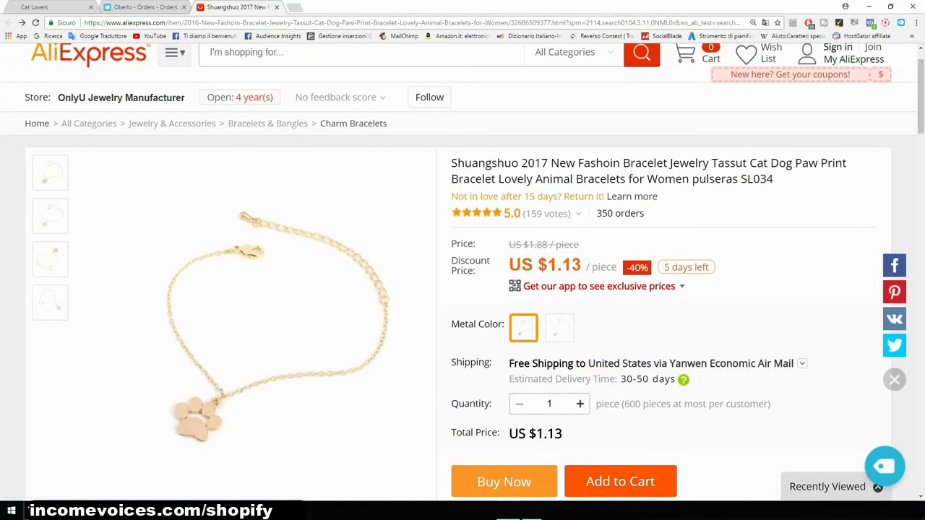
scroll(462, 272, "down", 3)
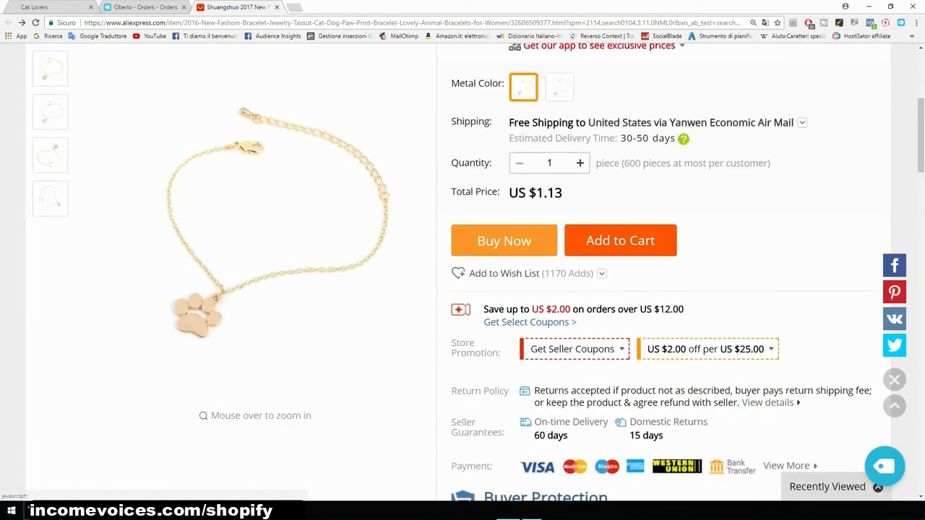
left_click(503, 240)
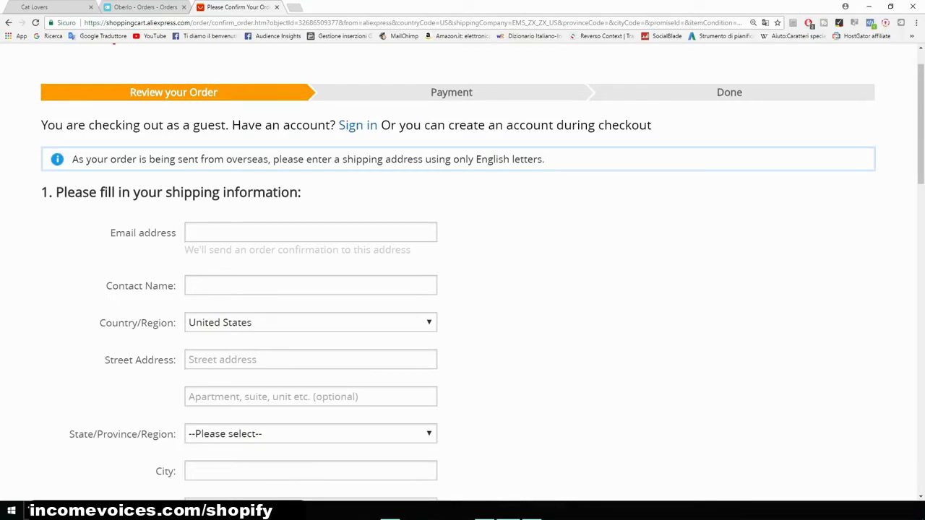
- Enter the customer's e-mail address in the guest checkout shipping form
scroll(463, 289, "down", 2)
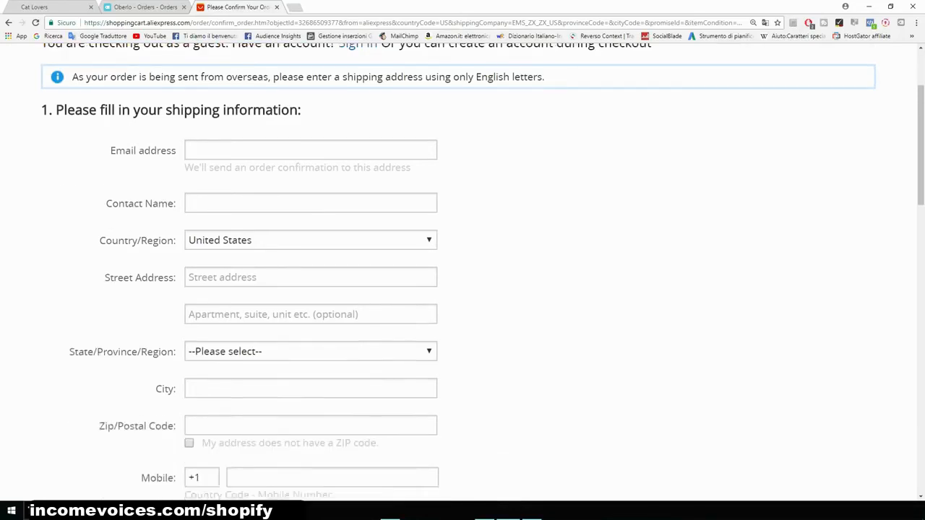
scroll(462, 289, "up", 3)
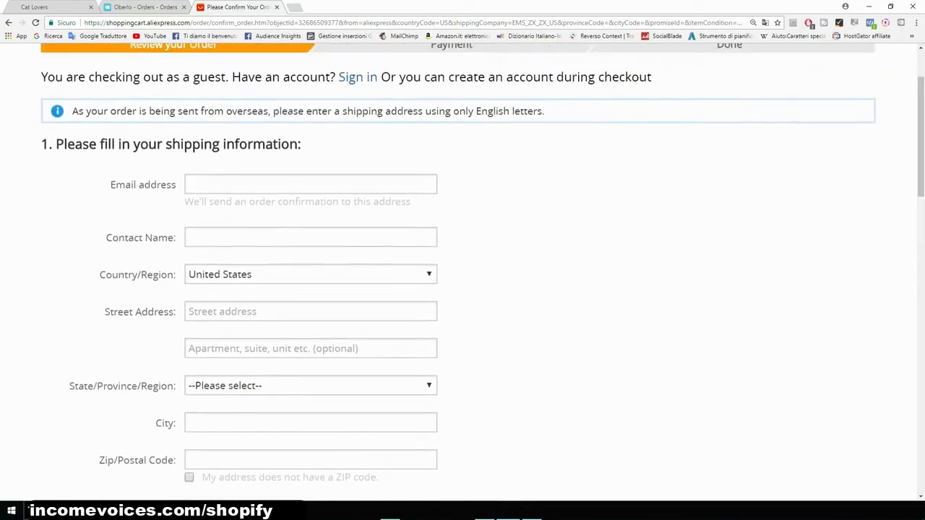
left_click(311, 280)
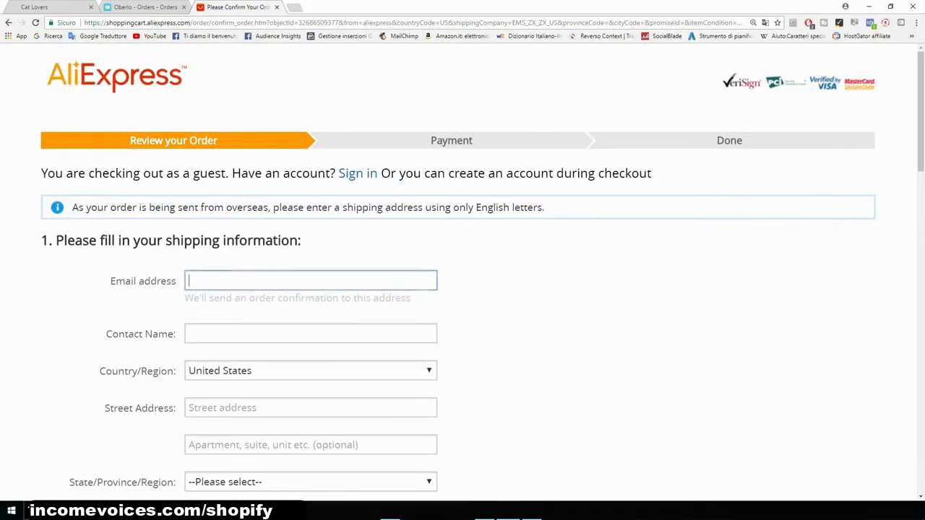
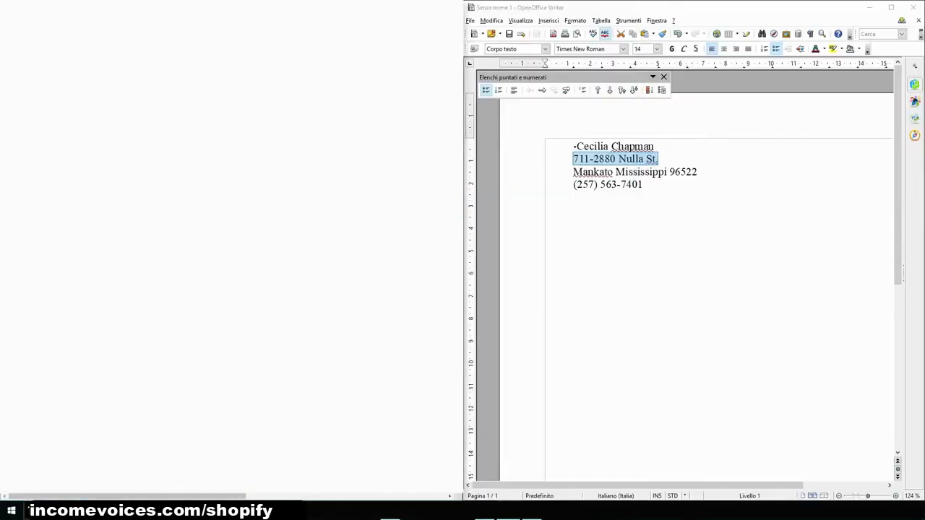
- Copy the customer's full name from the Writer document into Contact Name
left_click_drag(655, 147, 576, 146)
key("ctrl+c")
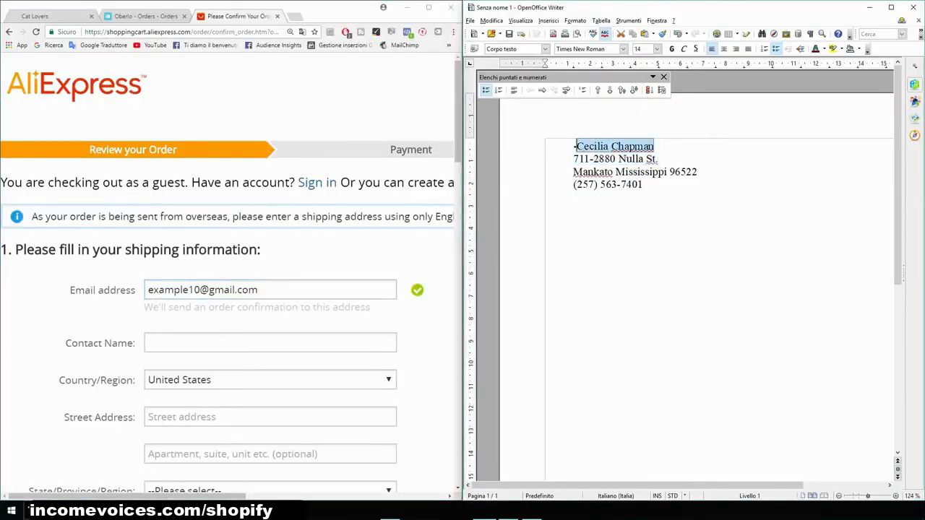
left_click(270, 343)
key("ctrl+v")
scroll(231, 275, "down", 4)
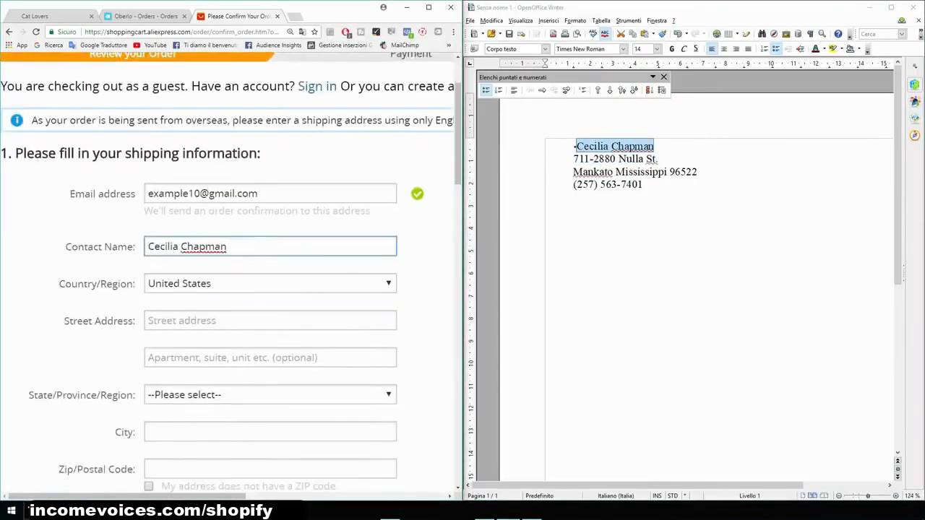
- Copy the customer's street address into the form, choose Mississippi as state and enter the city
left_click(271, 224)
left_click_drag(658, 159, 572, 159)
left_click(270, 225)
type("711-2880 Nulla St.")
left_click(270, 299)
scroll(270, 298, "down", 2)
left_click(270, 239)
type("mankato")
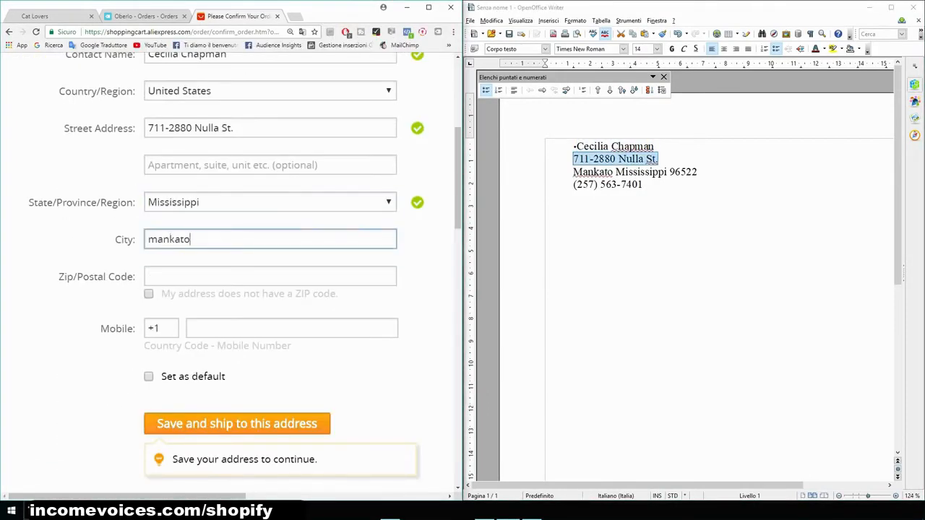
- Copy the customer's ZIP code into the form and enter the customer's mobile number
left_click(271, 276)
left_click_drag(697, 172, 670, 172)
left_click(270, 276)
type("96522")
left_click(291, 328)
scroll(291, 328, "down", 1)
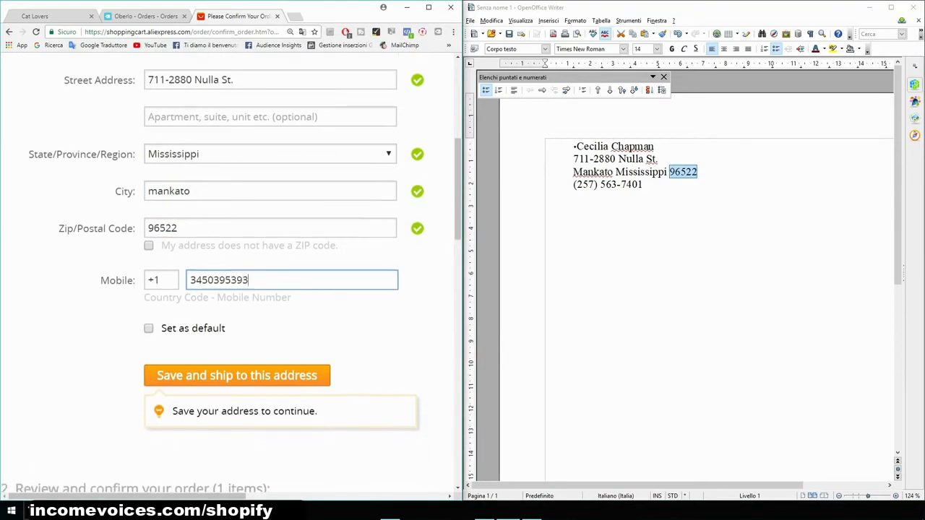
- Save the shipping address and review the order summary for the bracelet
left_click(429, 8)
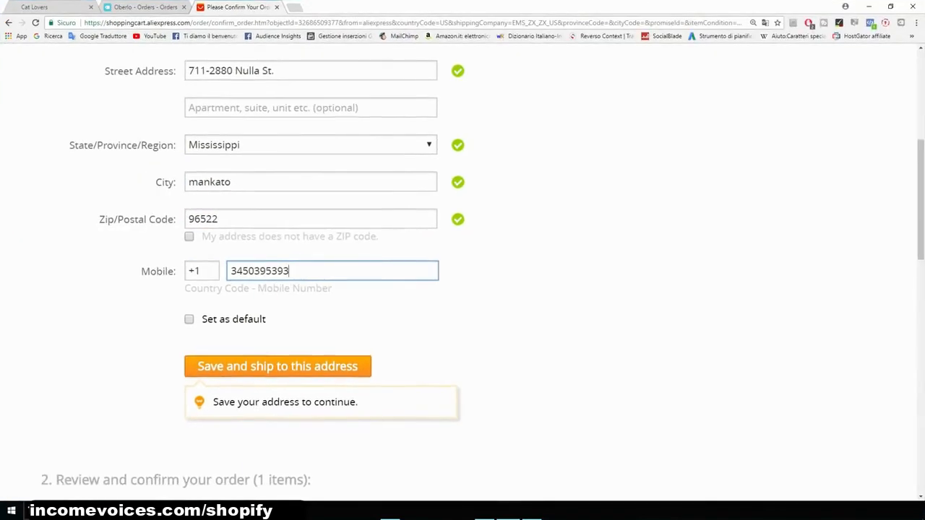
scroll(463, 271, "down", 2)
left_click(277, 270)
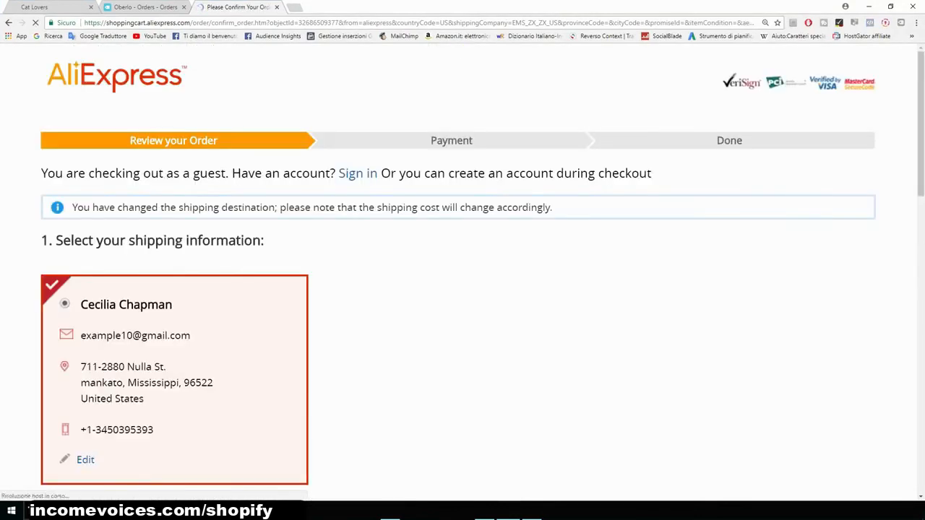
scroll(462, 271, "down", 2)
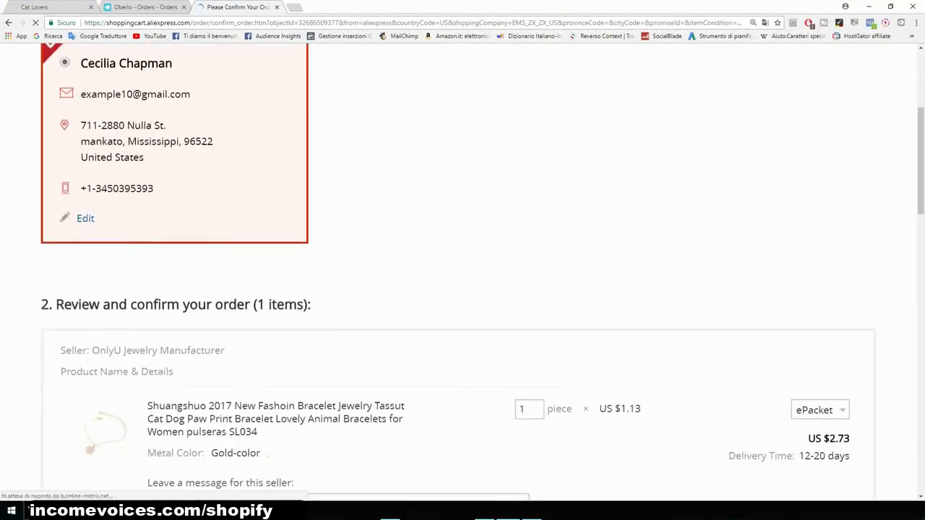
scroll(463, 268, "down", 3)
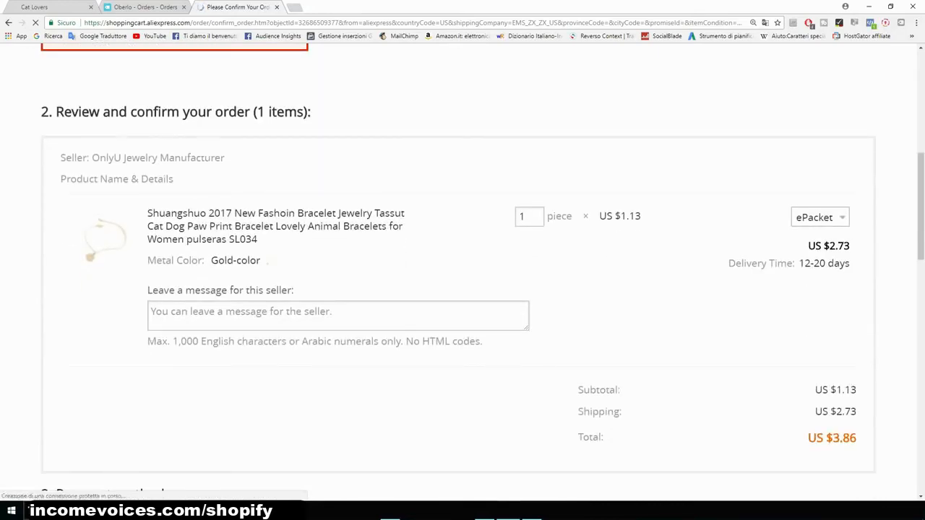
- Leave the seller the message "Please do not include an invoice or any marketing material. This is a dropshipping order."
key("ctrl+plus")
key("ctrl+plus")
scroll(462, 267, "down", 5)
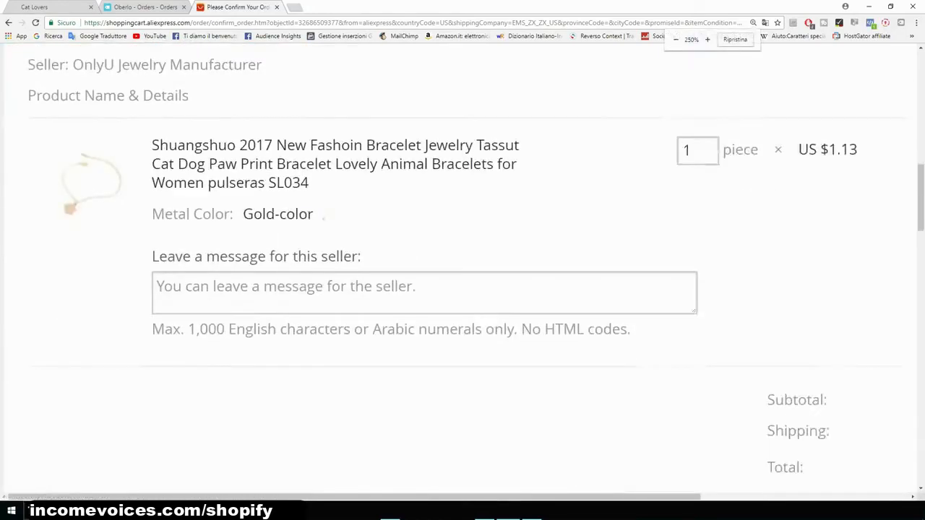
scroll(463, 267, "up", 2)
scroll(462, 267, "up", 1)
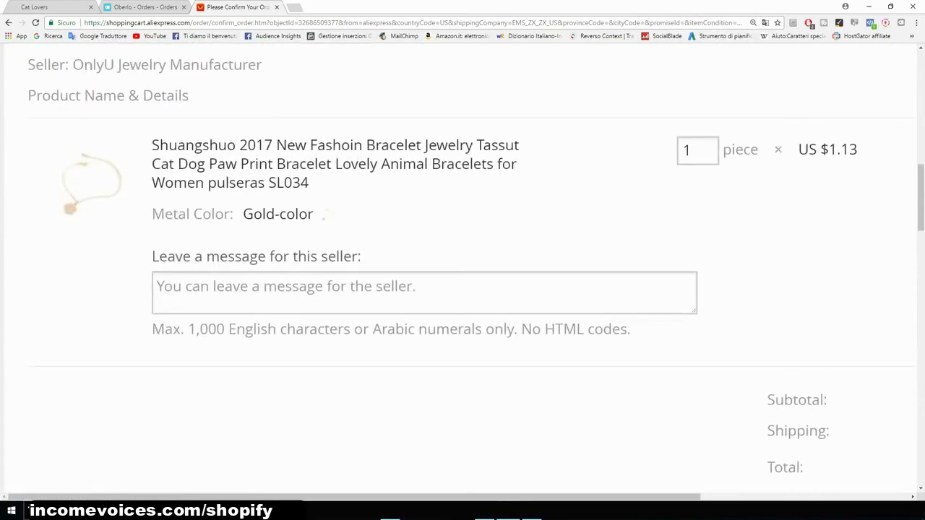
left_click_drag(152, 256, 364, 258)
scroll(462, 268, "down", 1)
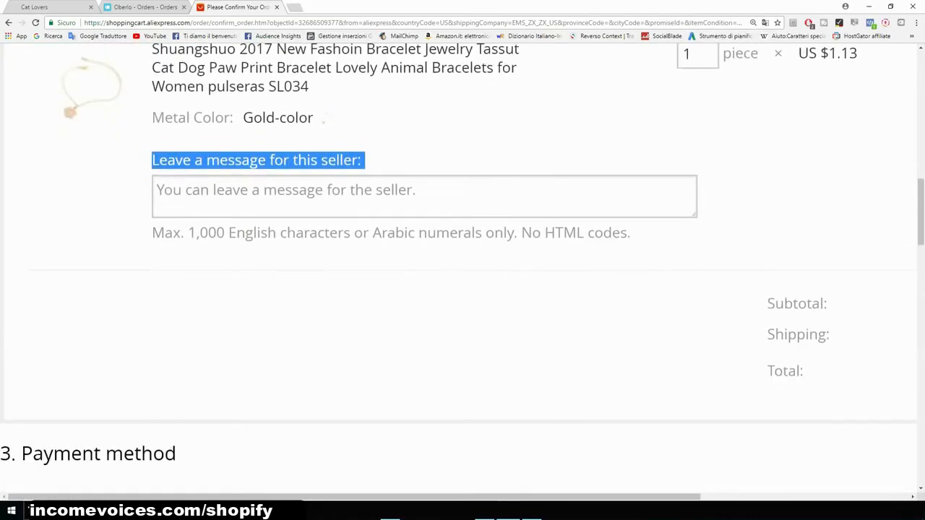
key("ctrl+plus")
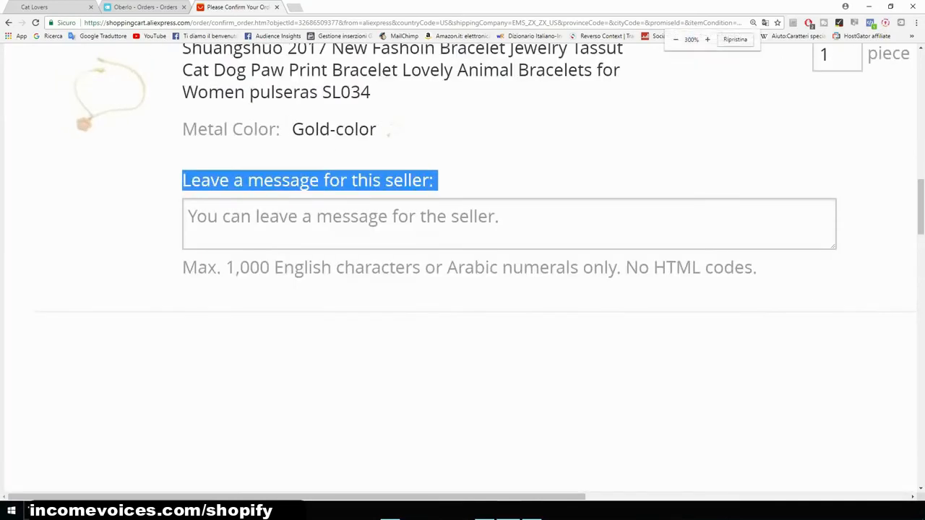
left_click(433, 224)
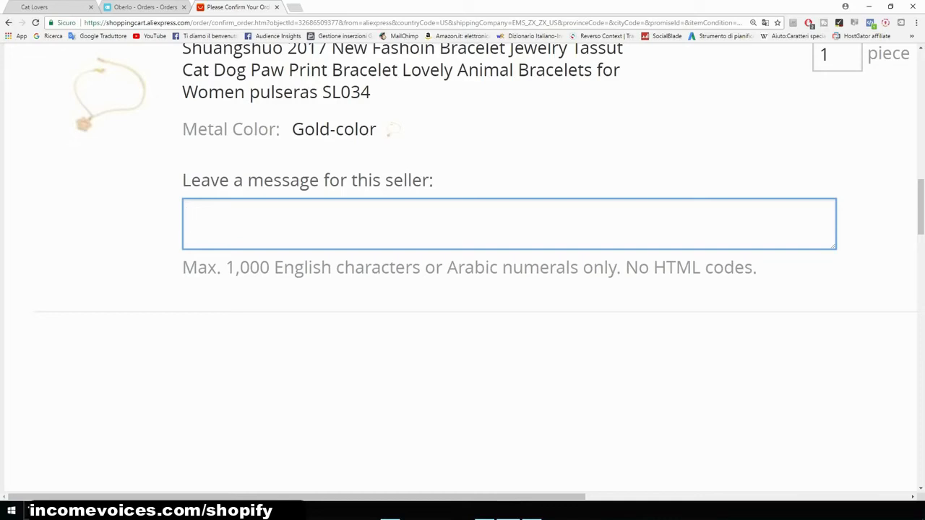
type("Ok")
key("BackSpace")
key("BackSpace")
type("Please do")
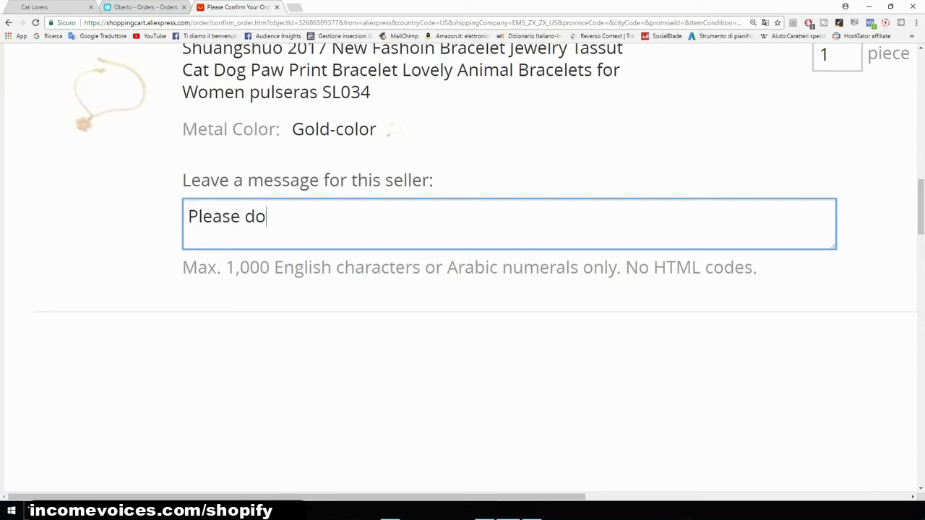
type(" not includ")
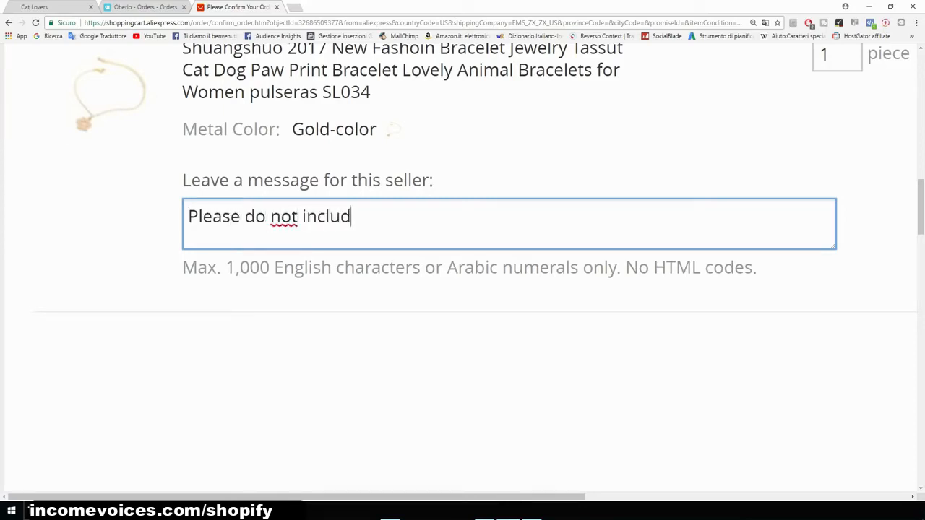
type("e an invoice or")
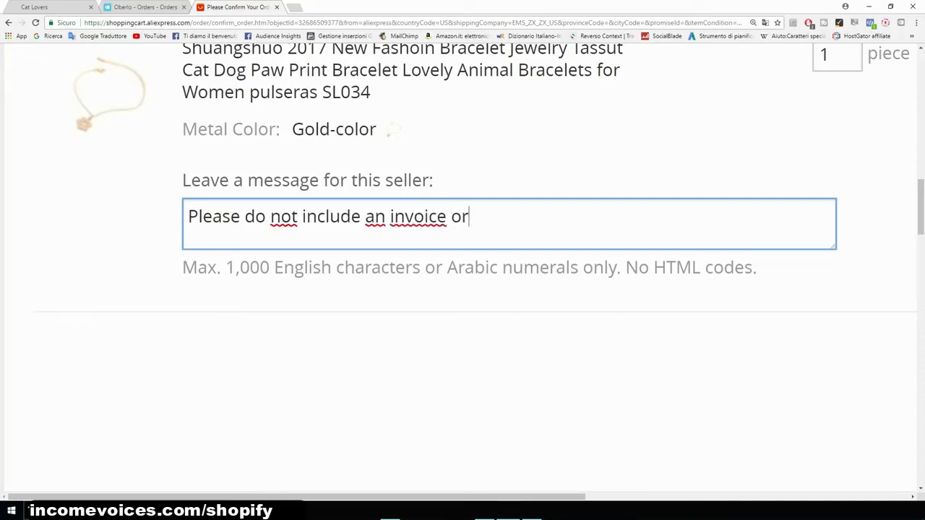
type(" any marketi")
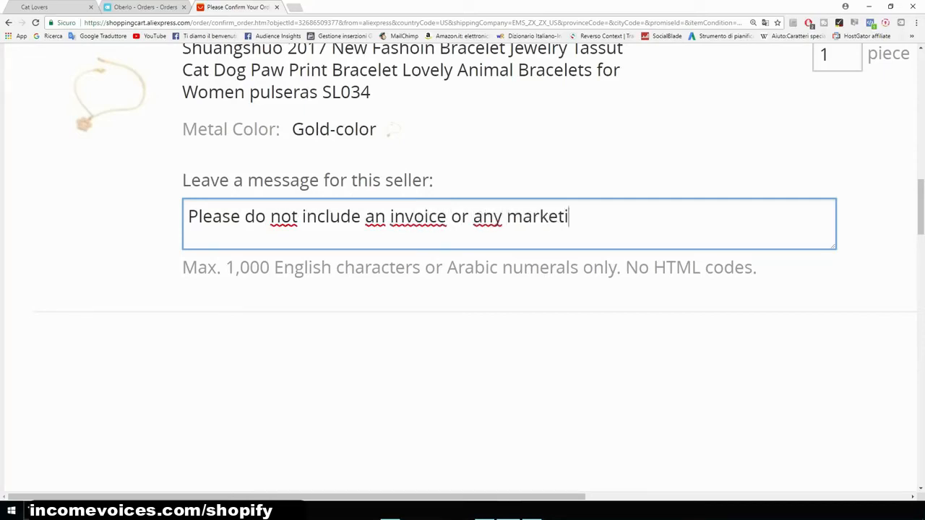
type("ng material")
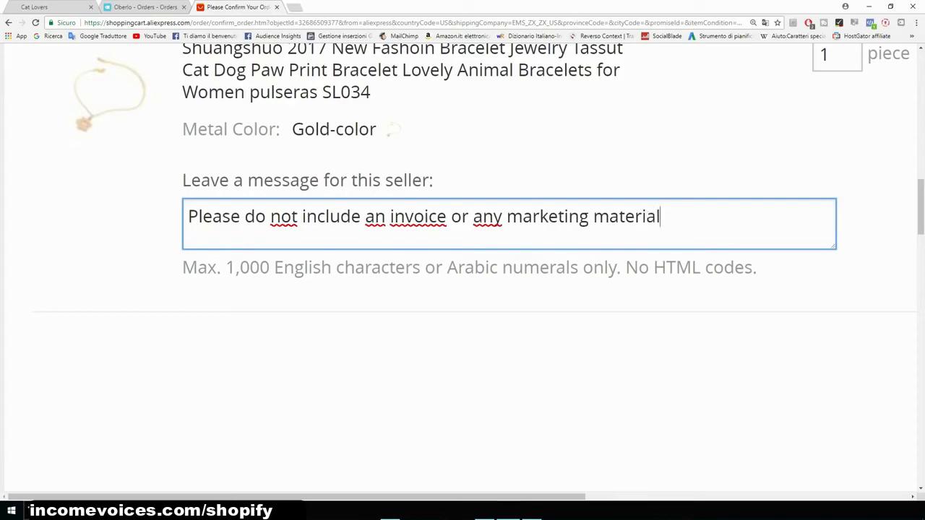
type(". This is ")
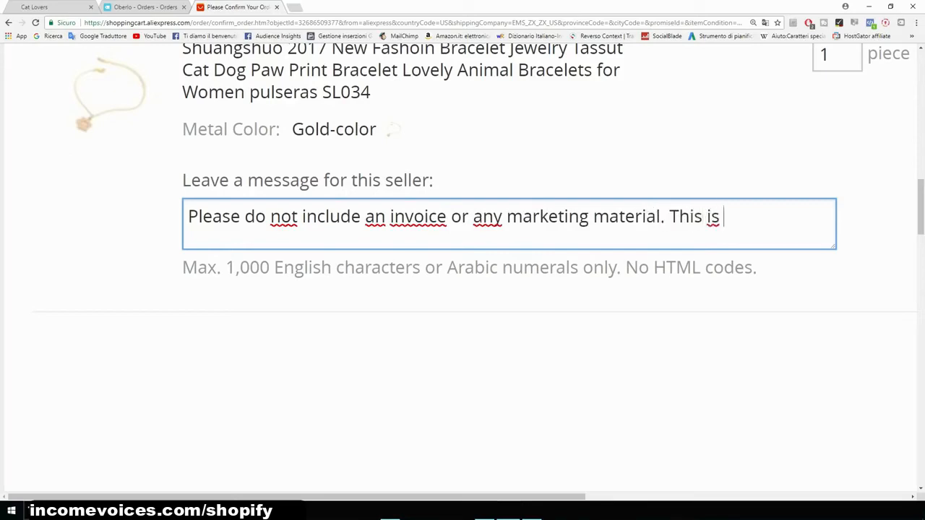
type("a dropshipping ")
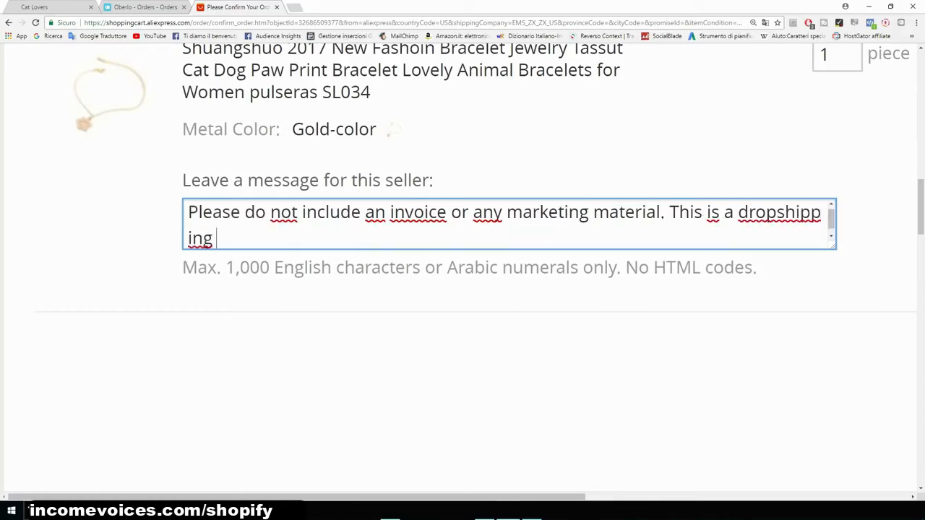
type("order.")
left_click_drag(267, 239, 187, 213)
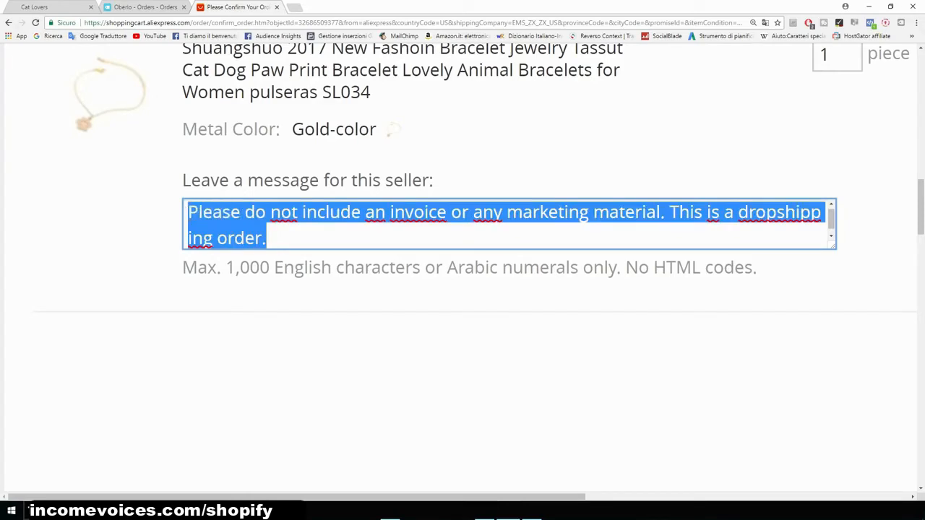
left_click(404, 361)
- Review the payment method section, billing address and order total down to the Confirm & Pay button
scroll(404, 361, "down", 1)
scroll(404, 361, "up", 2)
scroll(404, 361, "down", 2)
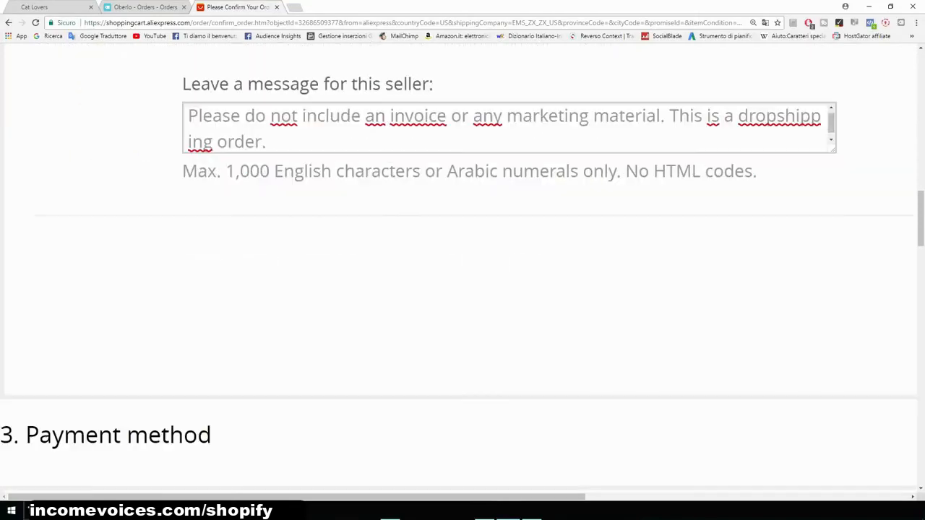
key("ctrl+minus")
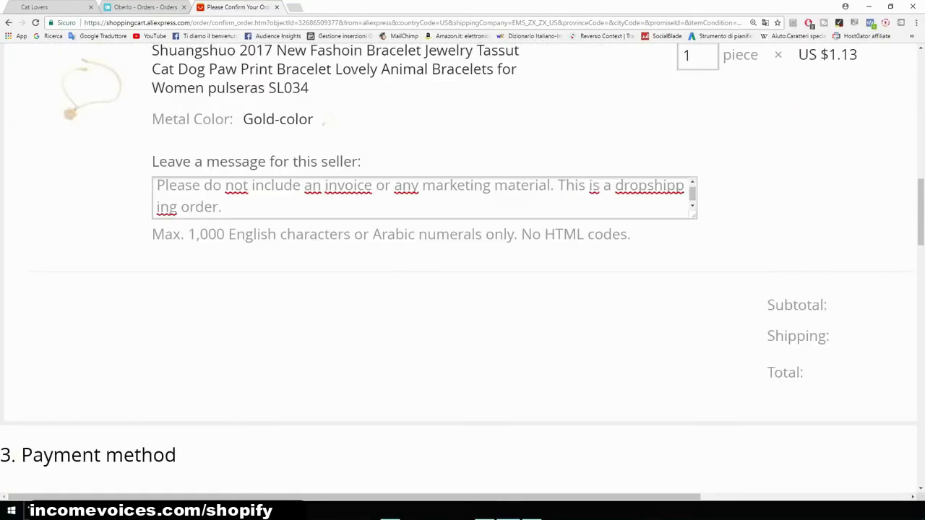
scroll(458, 269, "down", 5)
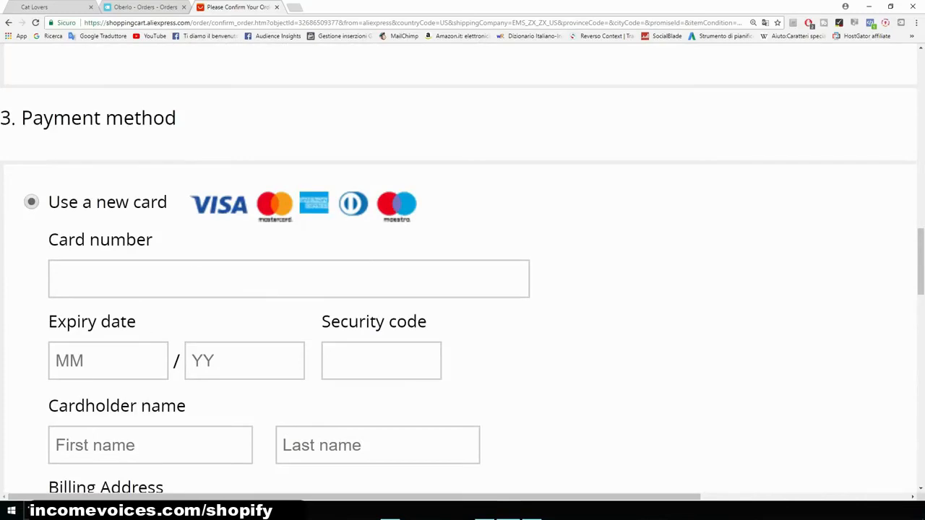
scroll(462, 278, "down", 1)
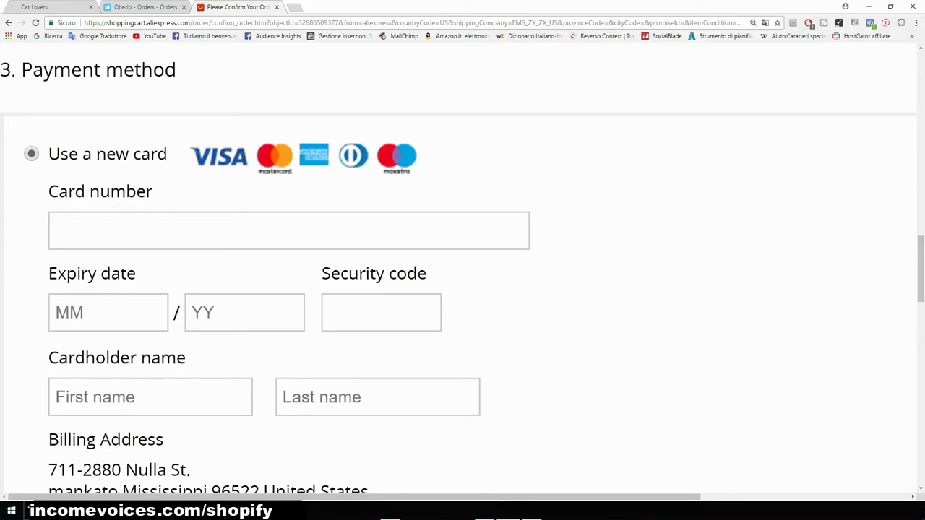
scroll(463, 274, "down", 1)
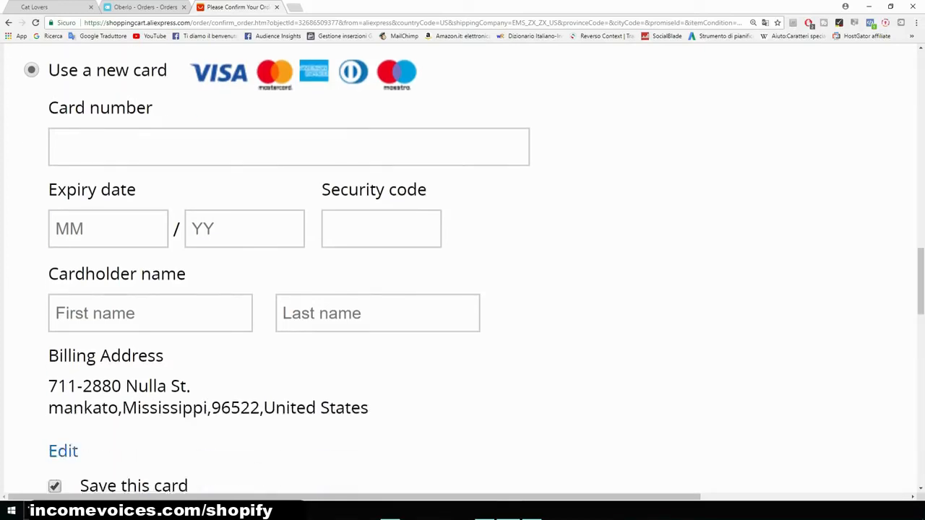
scroll(462, 275, "down", 1)
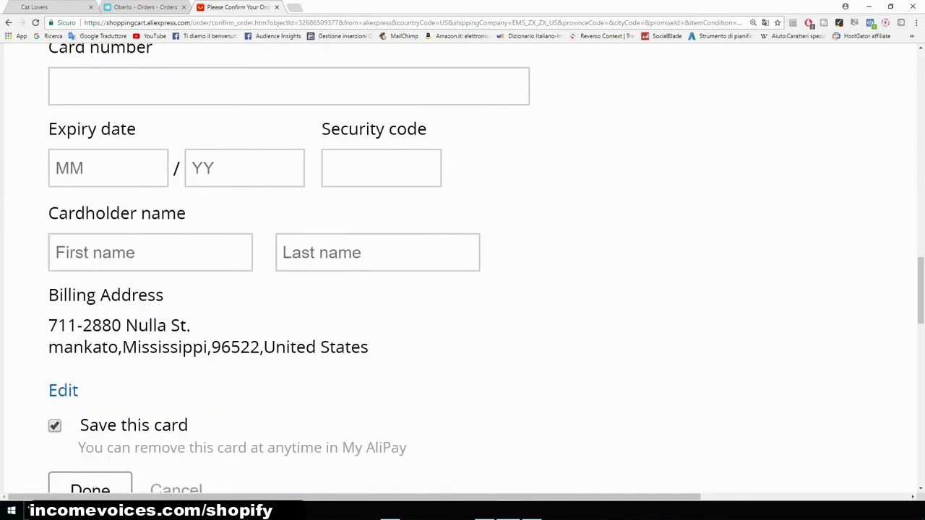
key("ctrl+minus")
key("ctrl+minus")
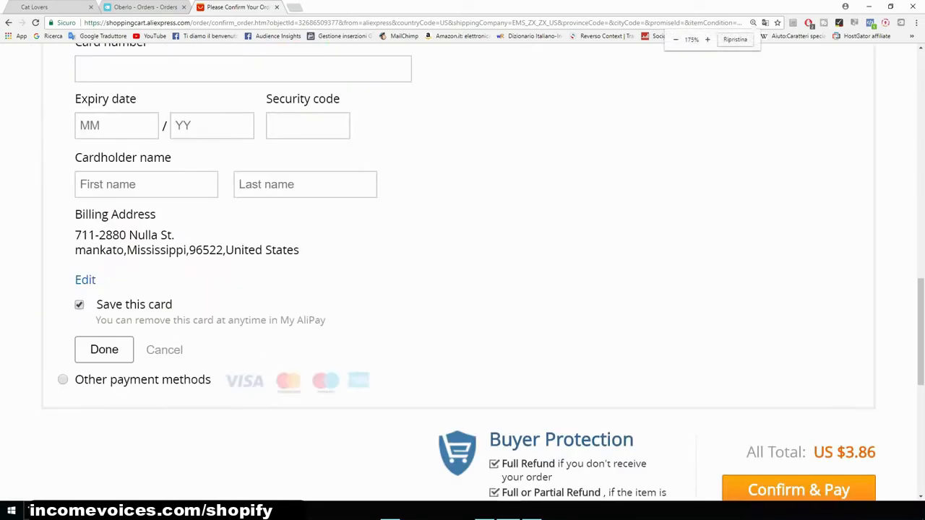
scroll(462, 275, "down", 2)
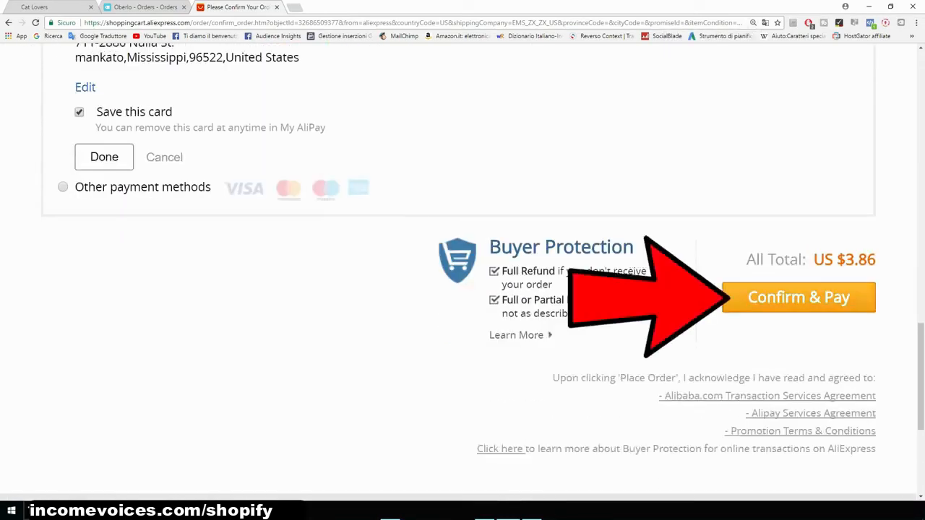
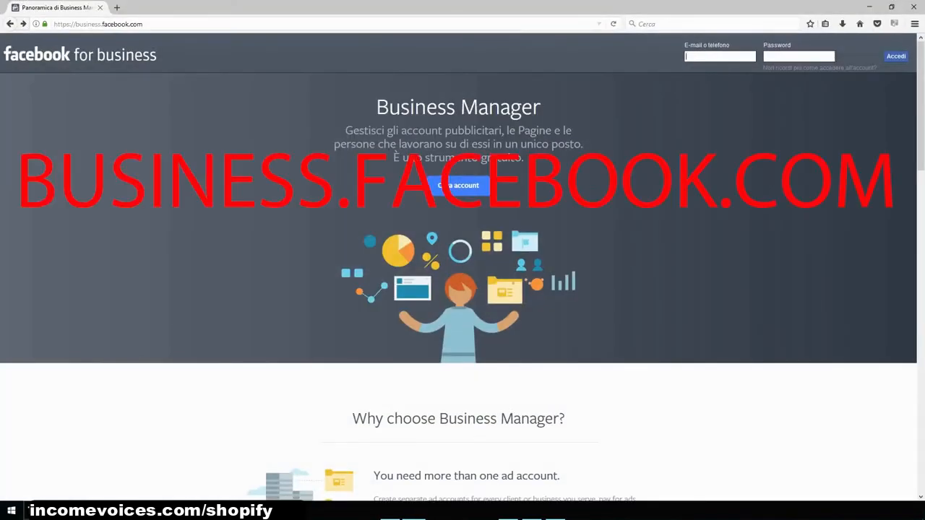
- Enlarge the Business Manager page and start creating a Business Manager account, reaching the Facebook login
key("ctrl+plus")
key("ctrl+plus")
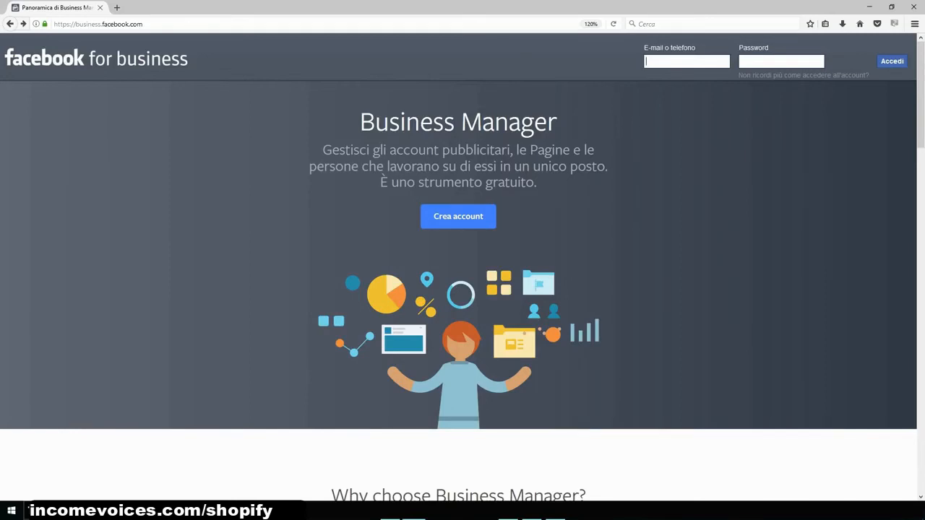
left_click(442, 216)
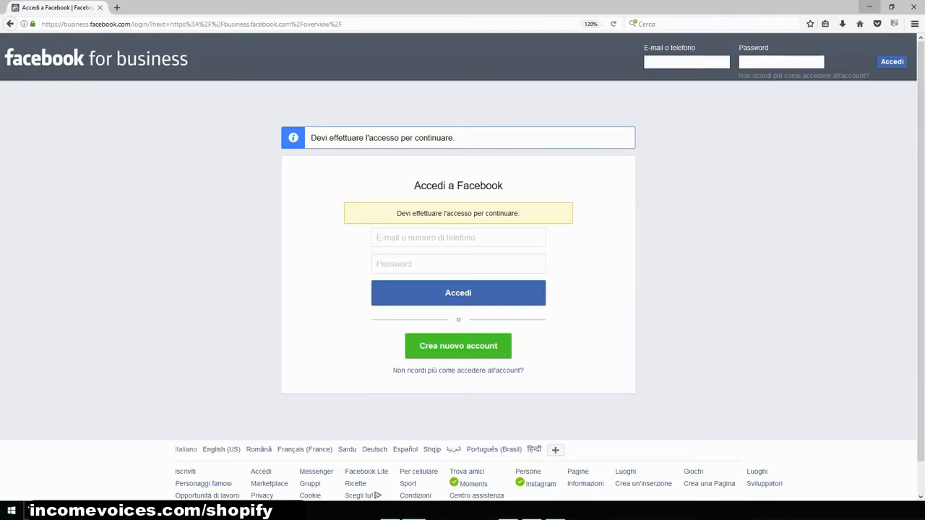
left_click(869, 7)
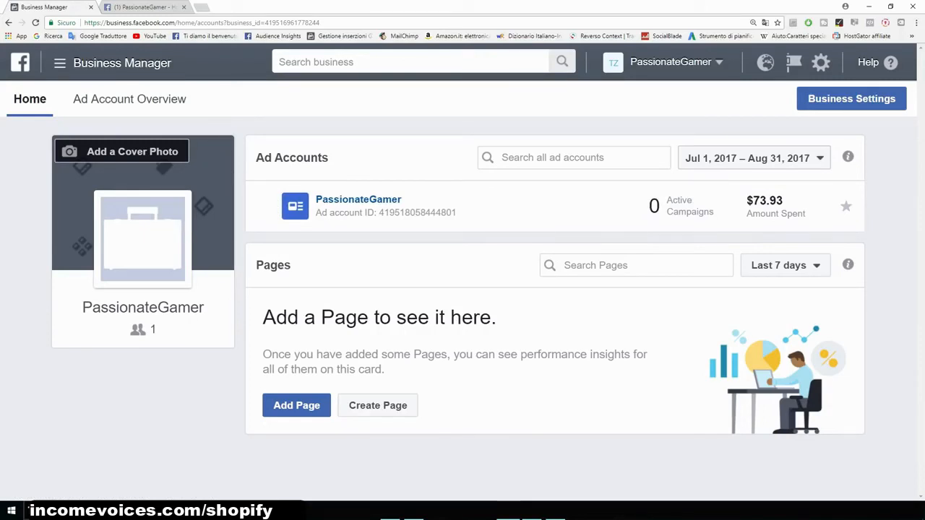
- Open Ads Manager from the Business Manager menu to start a new campaign
left_click_drag(205, 307, 81, 307)
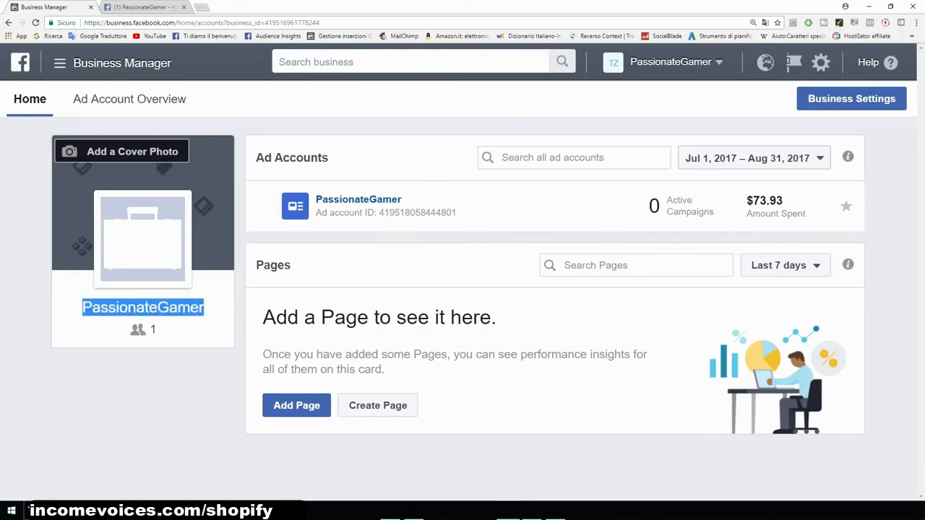
left_click(82, 309)
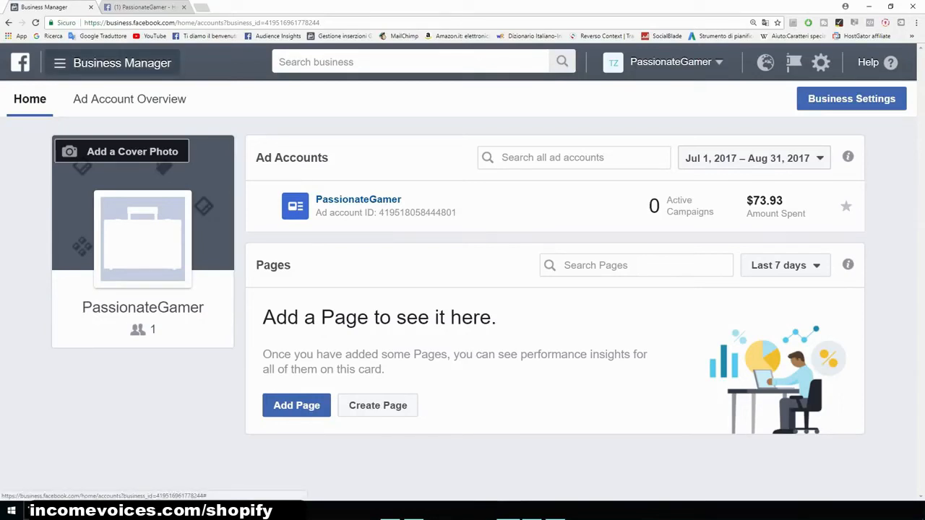
left_click(114, 63)
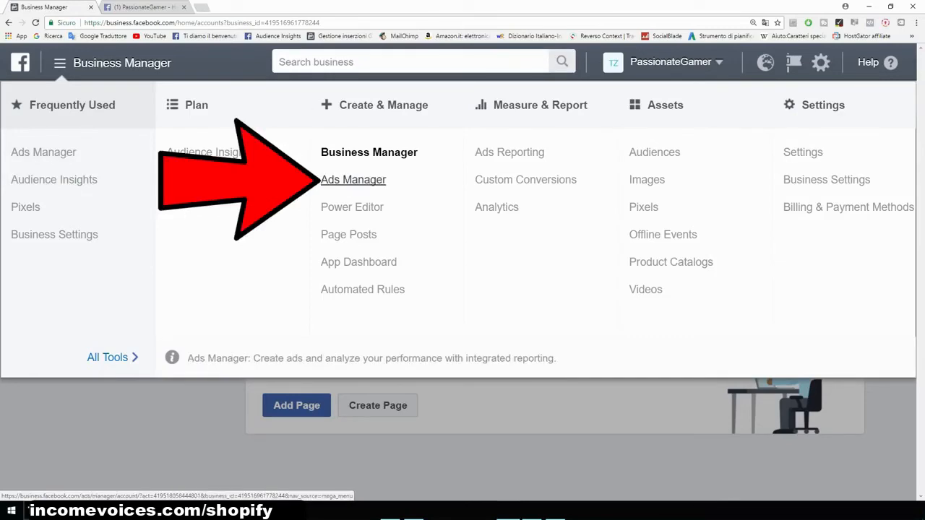
left_click(353, 179)
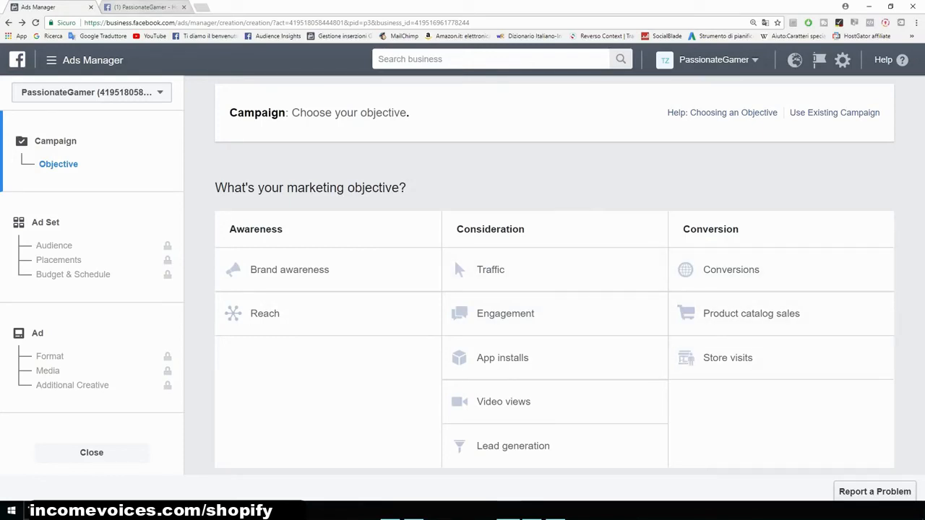
- Review the PassionateGamer Facebook page, its account menu and its recent posts in the other tab
key("ctrl+Tab")
scroll(338, 325, "down", 3)
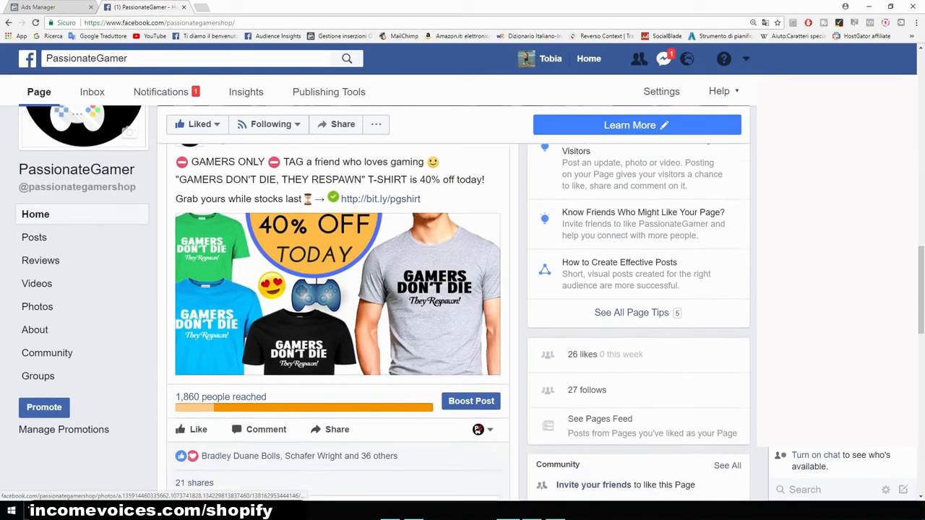
scroll(337, 325, "up", 3)
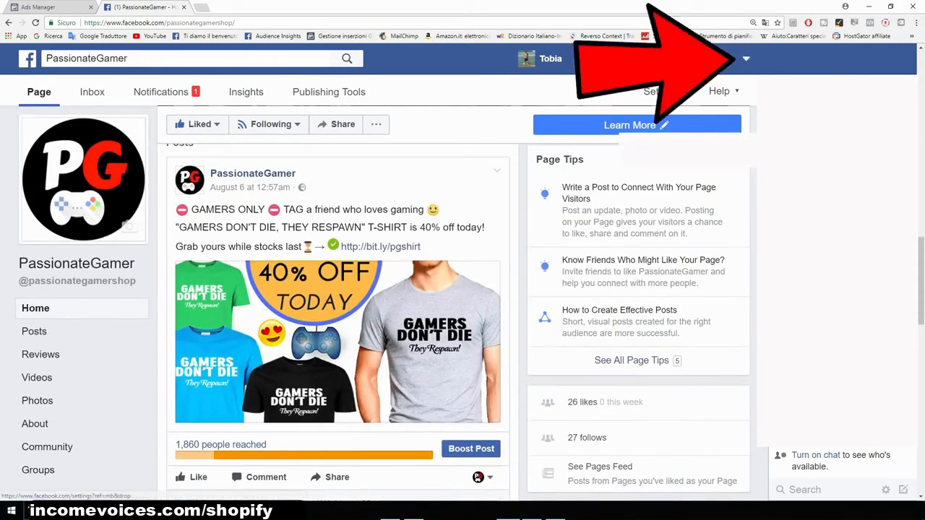
left_click(745, 58)
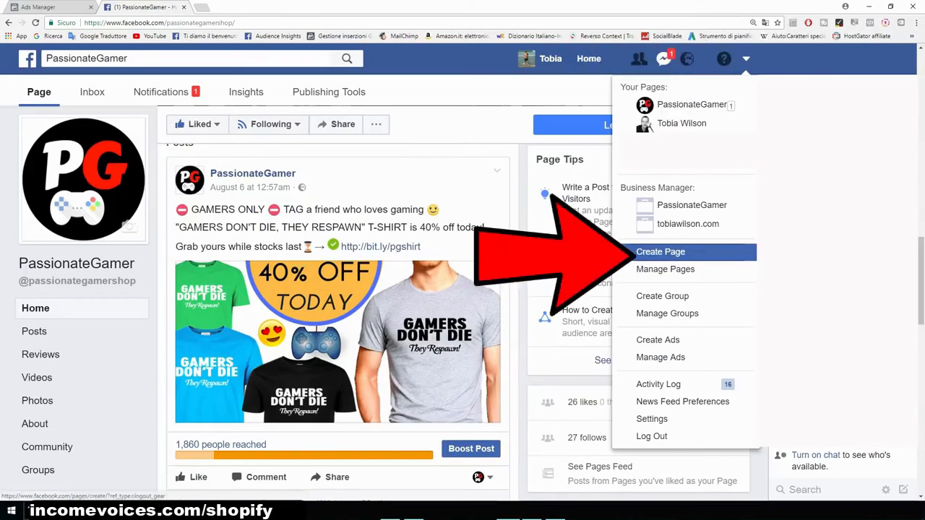
left_click(661, 251)
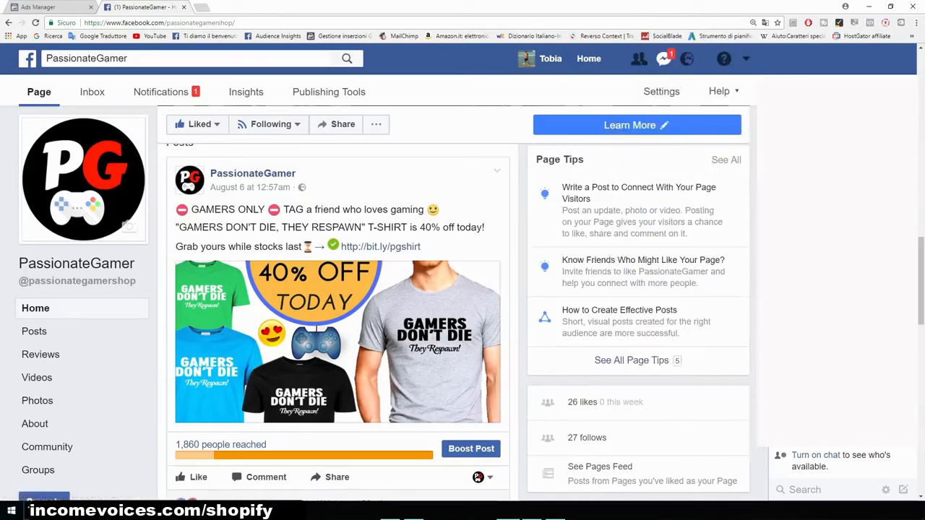
scroll(338, 303, "down", 3)
scroll(338, 322, "down", 4)
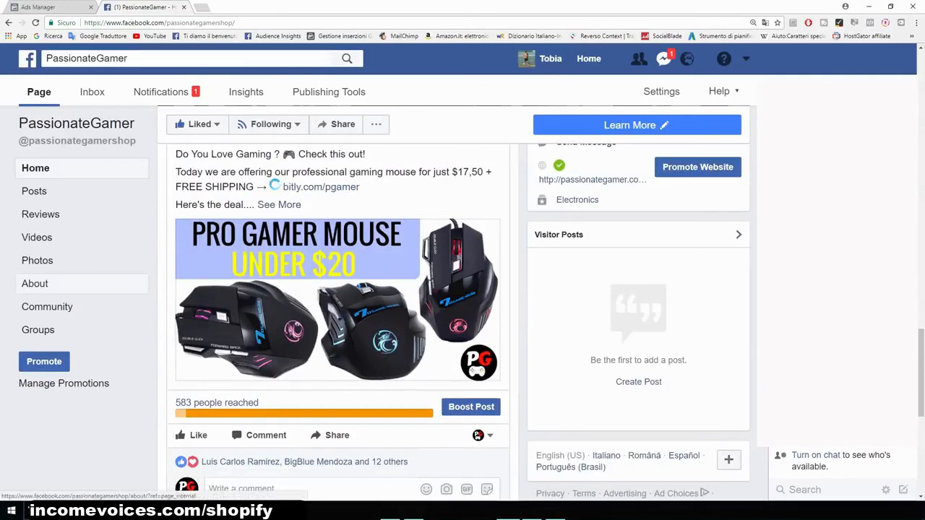
scroll(338, 304, "down", 3)
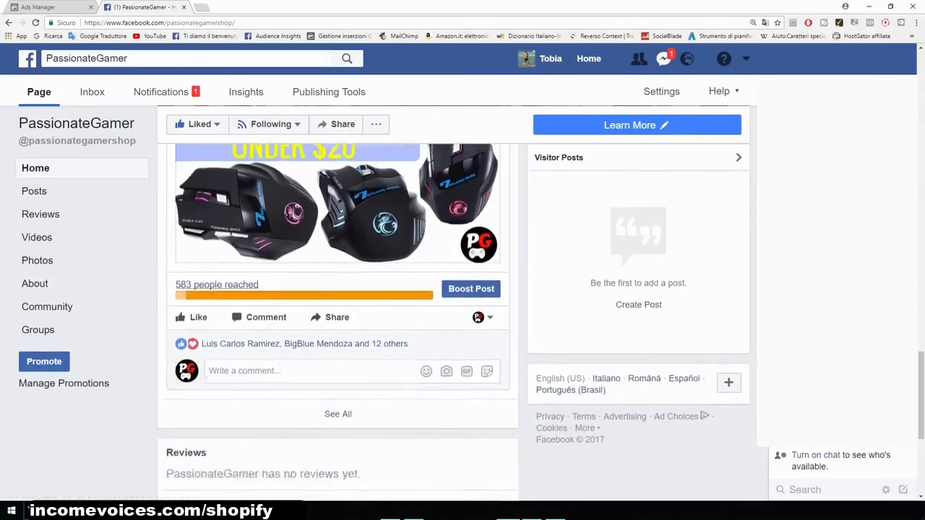
scroll(338, 303, "up", 10)
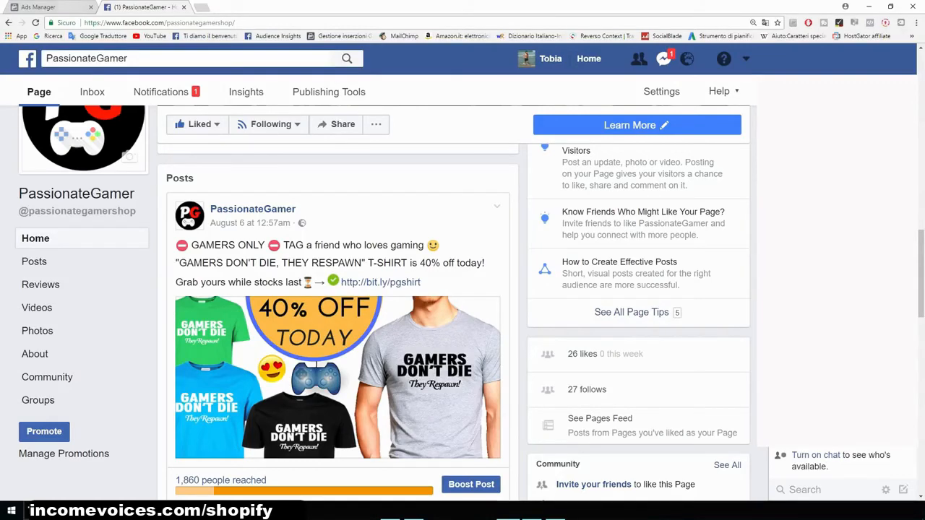
- Return to Ads Manager and open the Pixels page from the menu
left_click(62, 7)
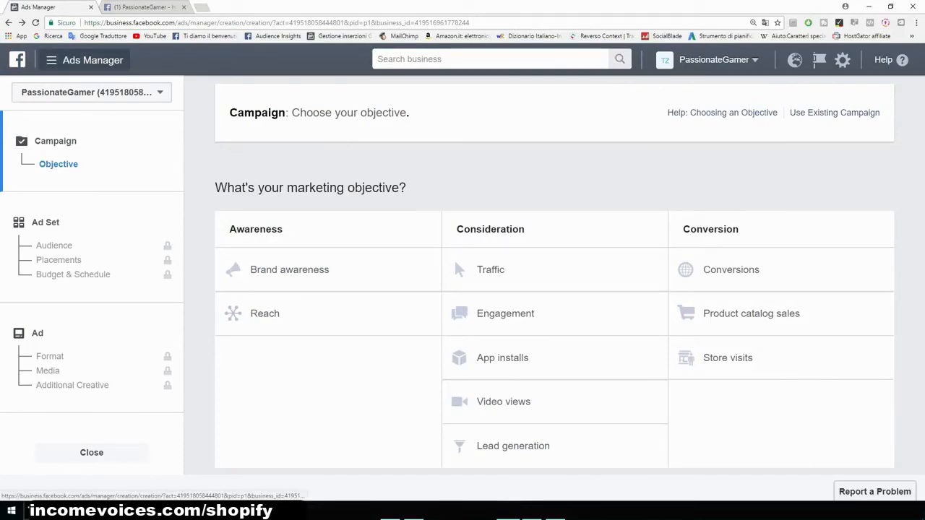
left_click(51, 60)
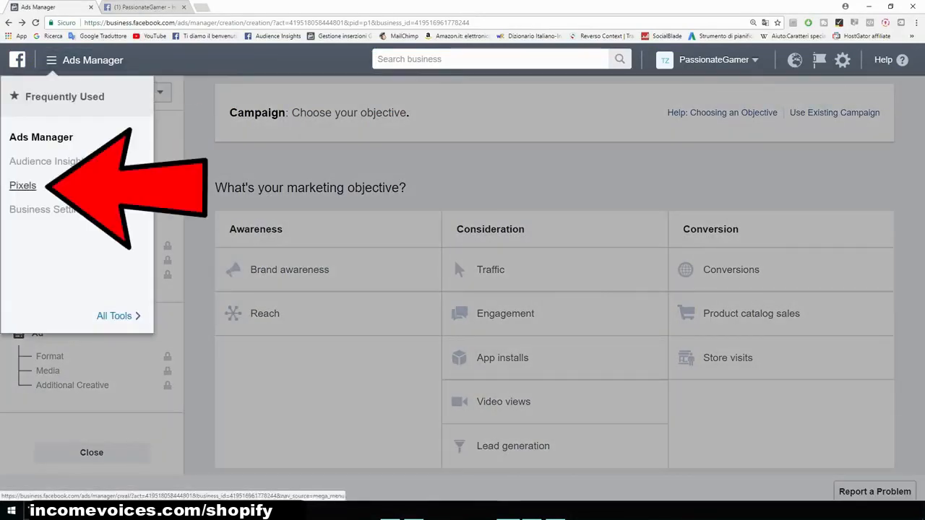
left_click(22, 185)
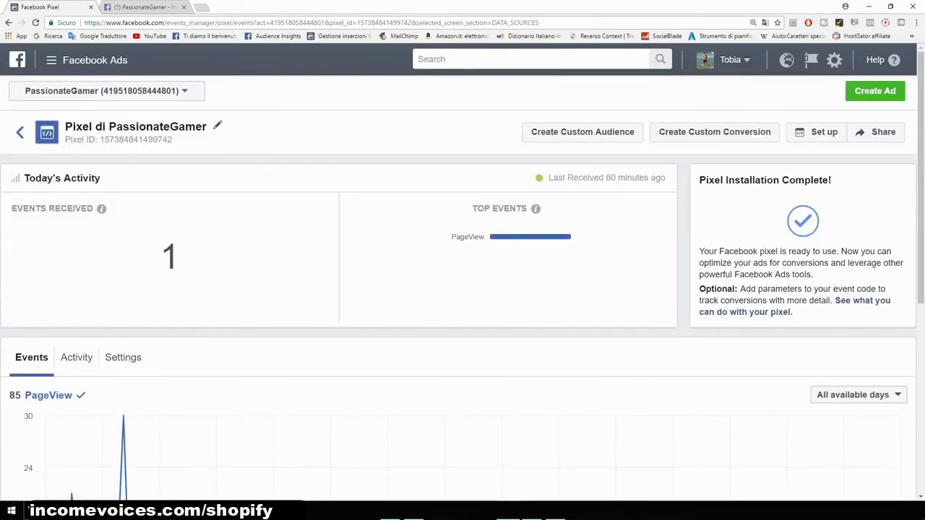
- Enlarge the pixel page and highlight the Pixel ID
key("ctrl+plus")
key("ctrl+plus")
key("ctrl+plus")
key("ctrl+plus")
key("ctrl+plus")
key("ctrl+plus")
key("ctrl+plus")
key("ctrl+plus")
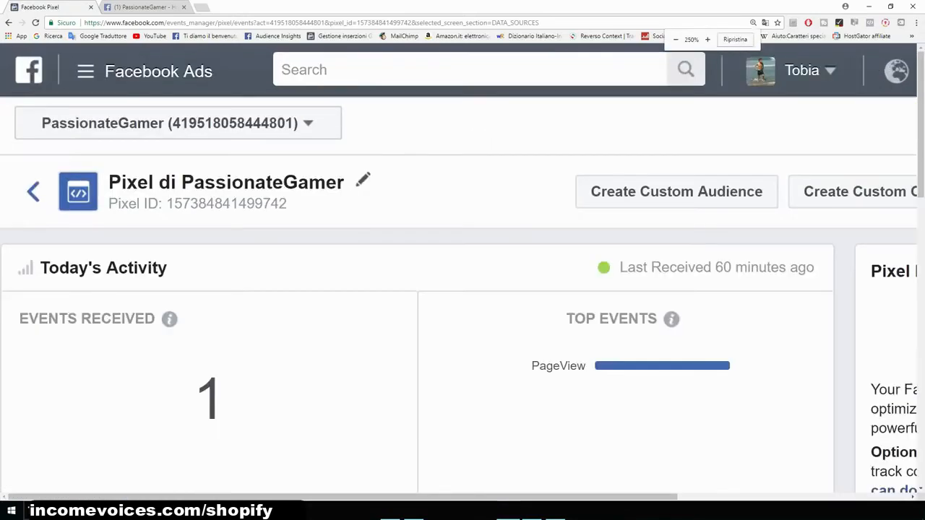
left_click_drag(460, 300, 266, 300)
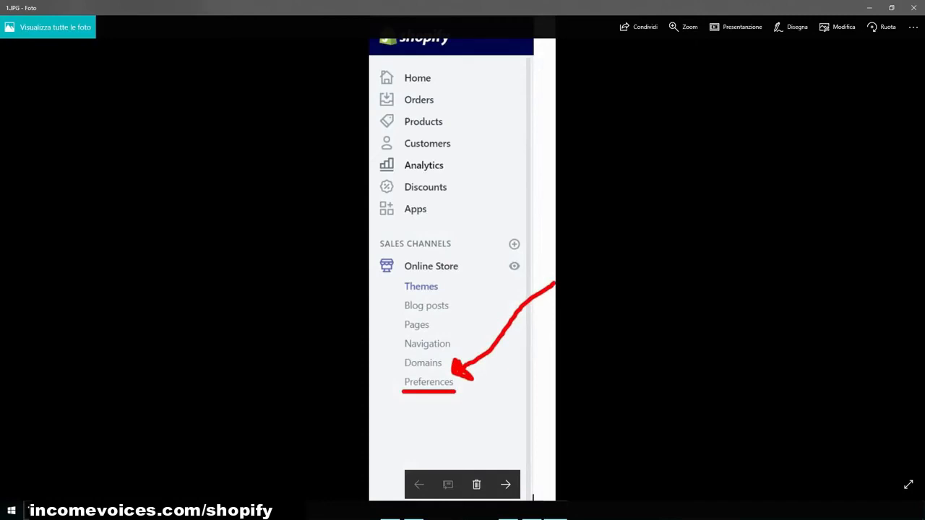
- Switch to the Photos viewer and step through the Shopify Online Store Preferences instruction screenshots
scroll(463, 382, "up", 2)
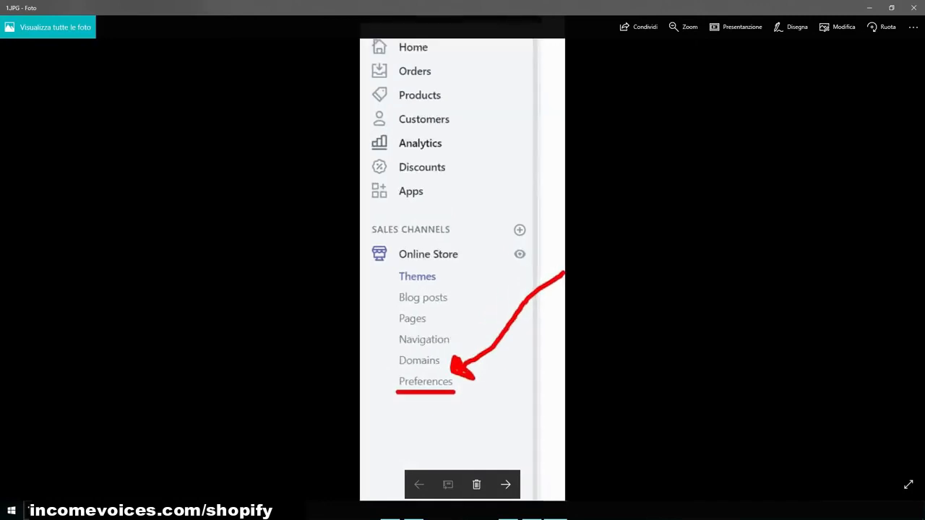
scroll(462, 381, "down", 2)
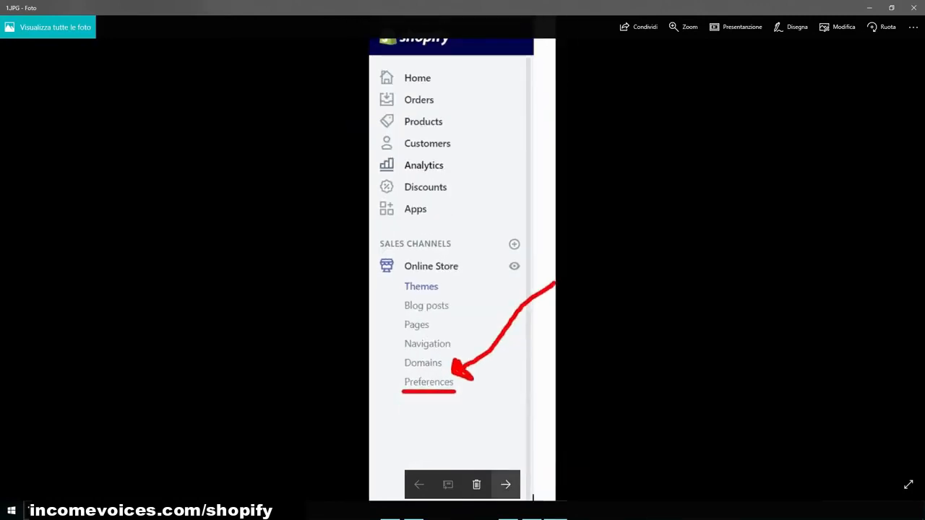
left_click(505, 484)
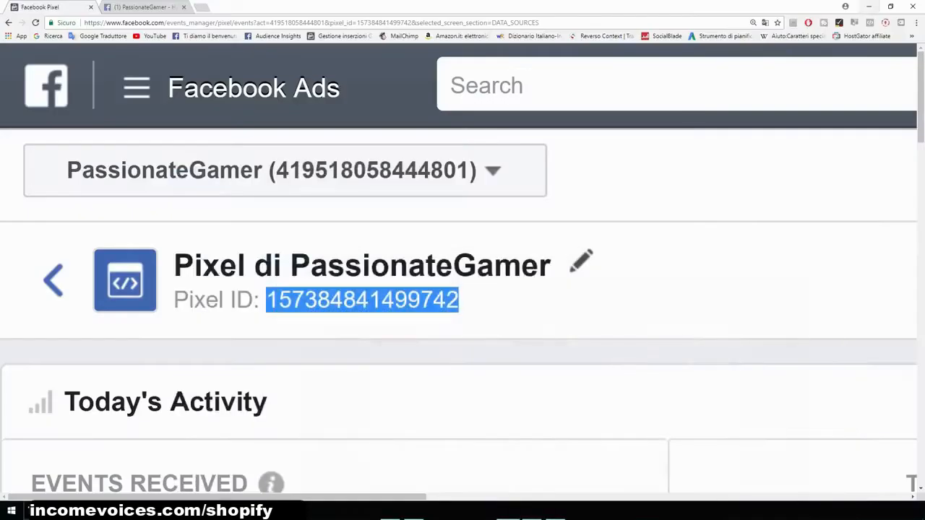
- Examine the PassionateGamer page's T-shirt 40% off post and its bit.ly link
key("ctrl+minus")
key("ctrl+minus")
key("ctrl+minus")
key("ctrl+minus")
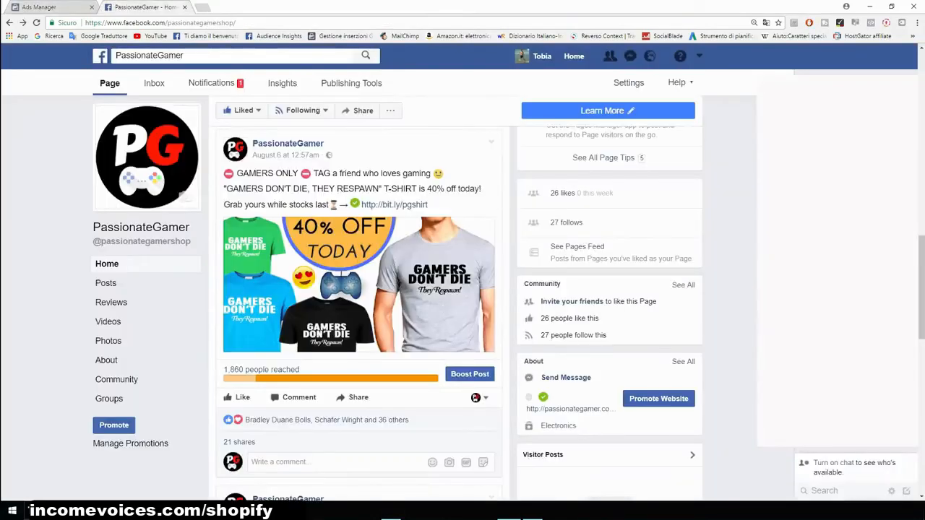
scroll(298, 349, "down", 3)
scroll(298, 349, "up", 3)
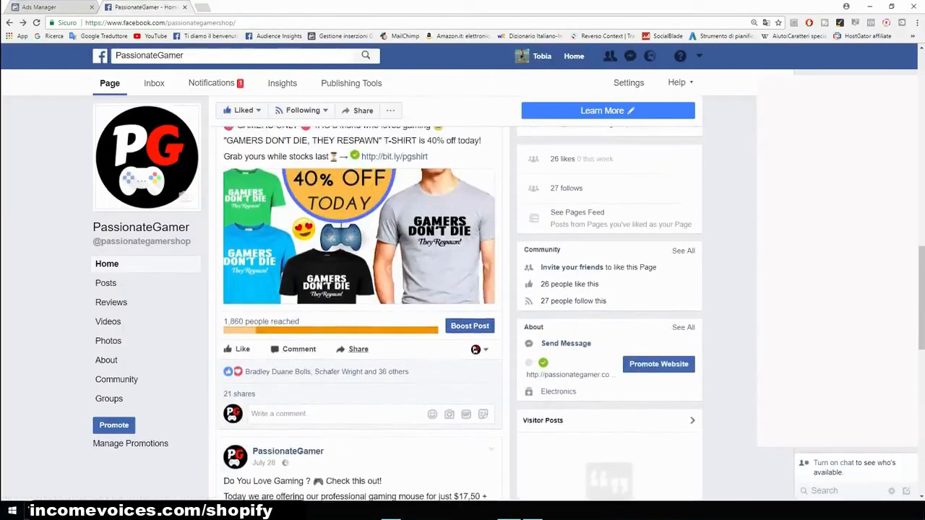
scroll(358, 310, "up", 1)
scroll(358, 311, "up", 2)
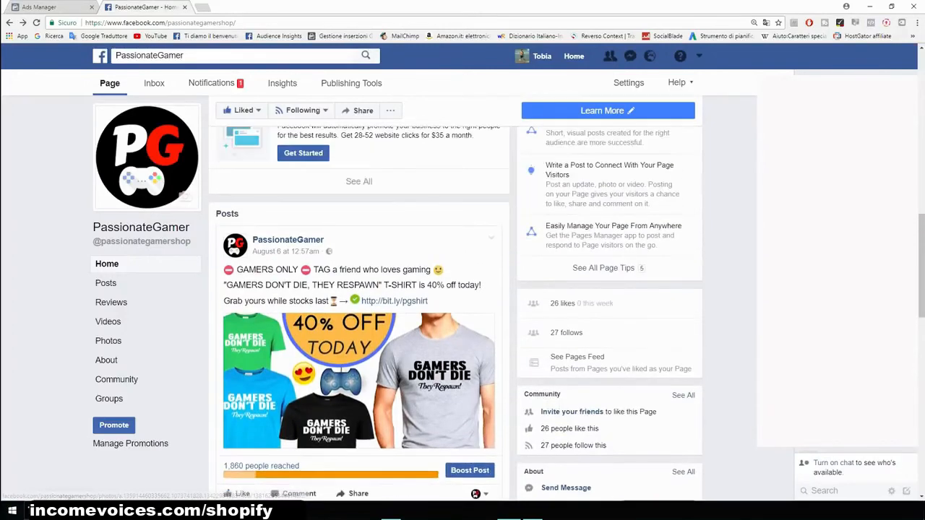
scroll(358, 311, "down", 1)
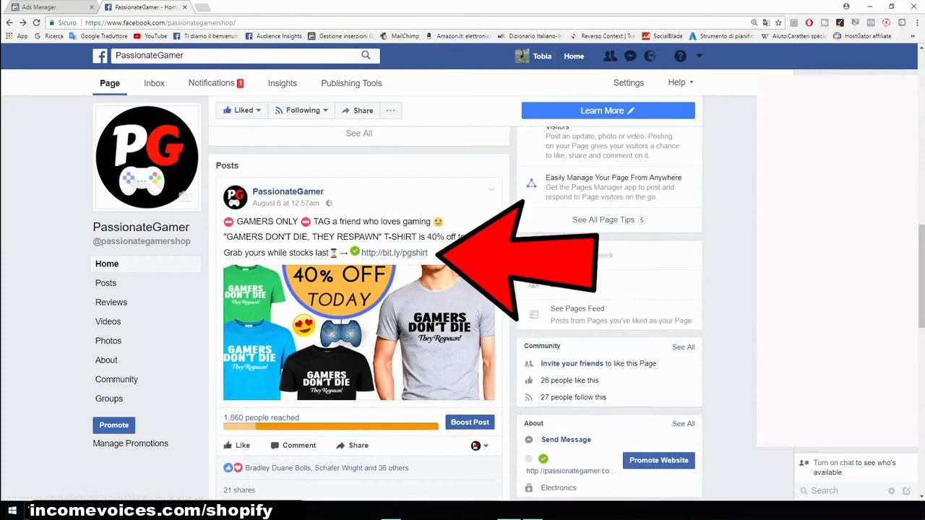
key("ctrl+plus")
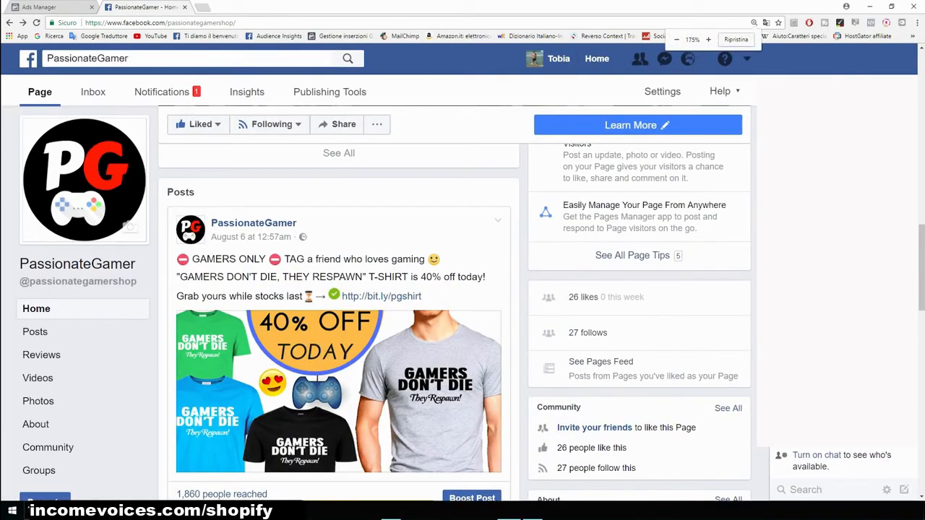
scroll(405, 311, "down", 2)
scroll(405, 310, "up", 1)
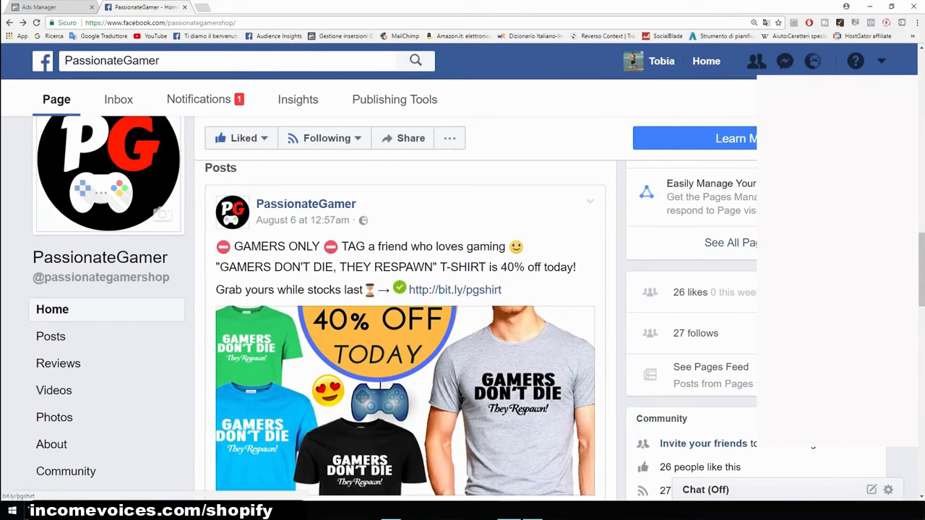
scroll(405, 311, "down", 2)
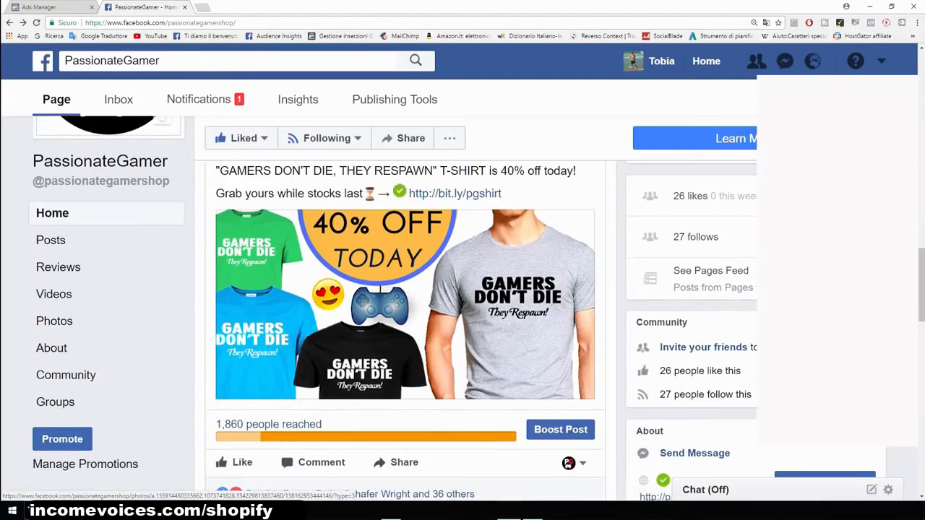
- Preview the T-shirt post's photo, close it, and go back to the Ads Manager campaign tab
left_click(404, 303)
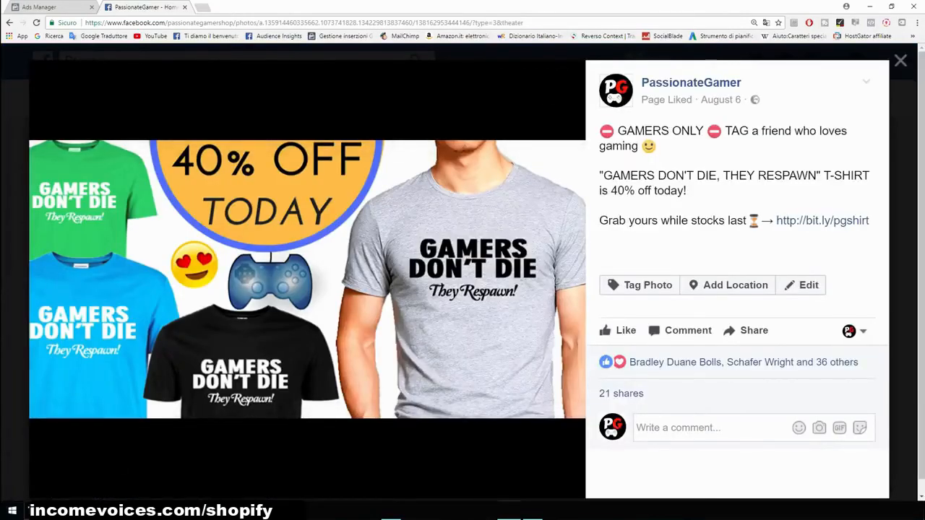
left_click(900, 60)
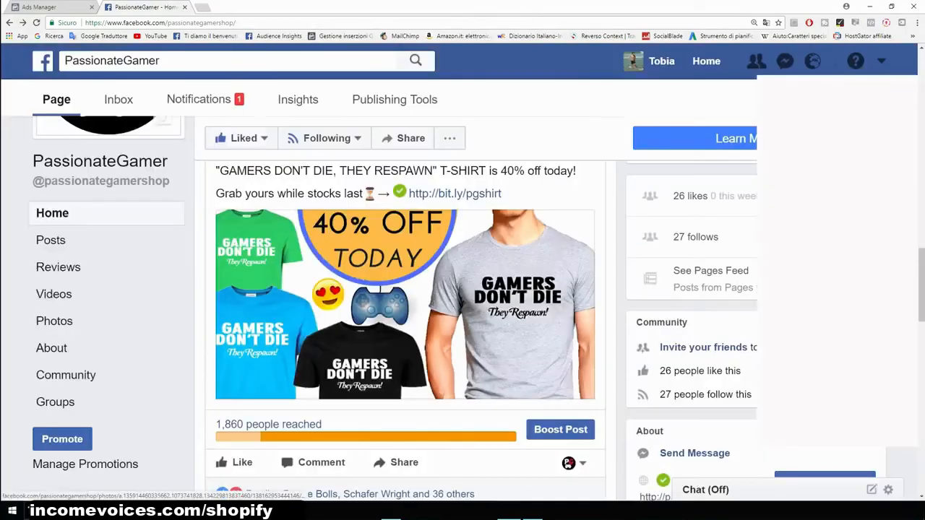
scroll(405, 304, "up", 1)
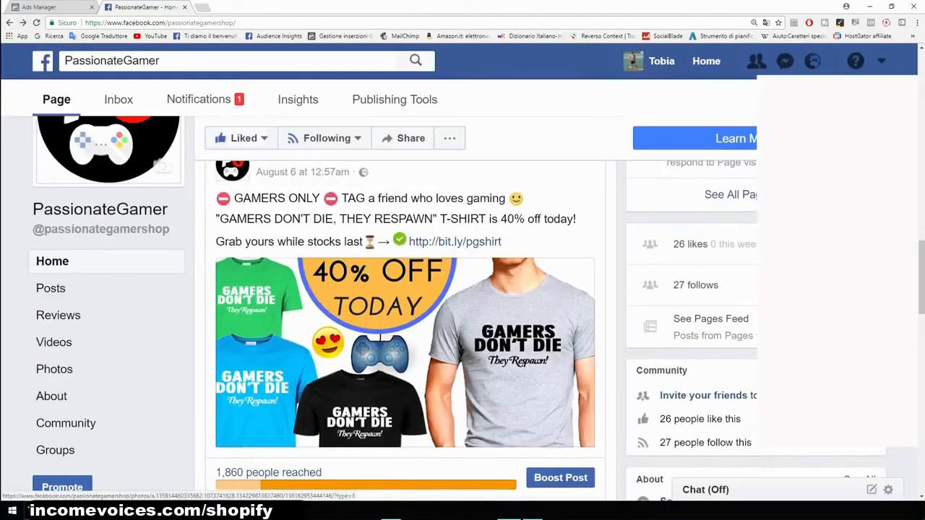
scroll(404, 352, "up", 1)
scroll(405, 325, "up", 1)
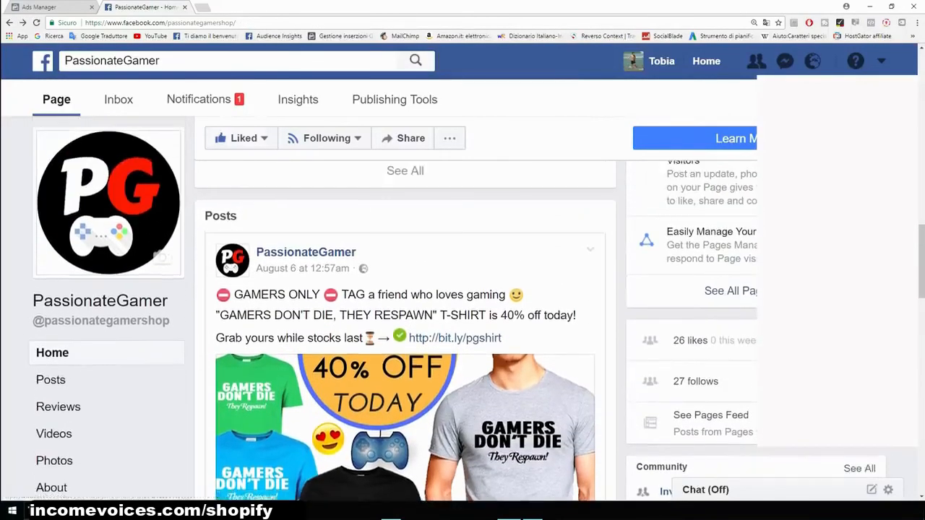
scroll(404, 325, "down", 2)
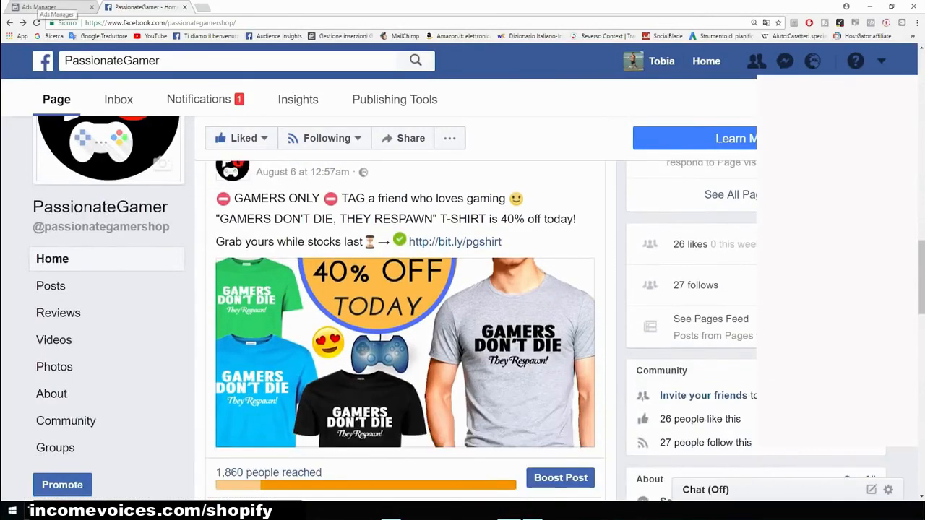
left_click(44, 7)
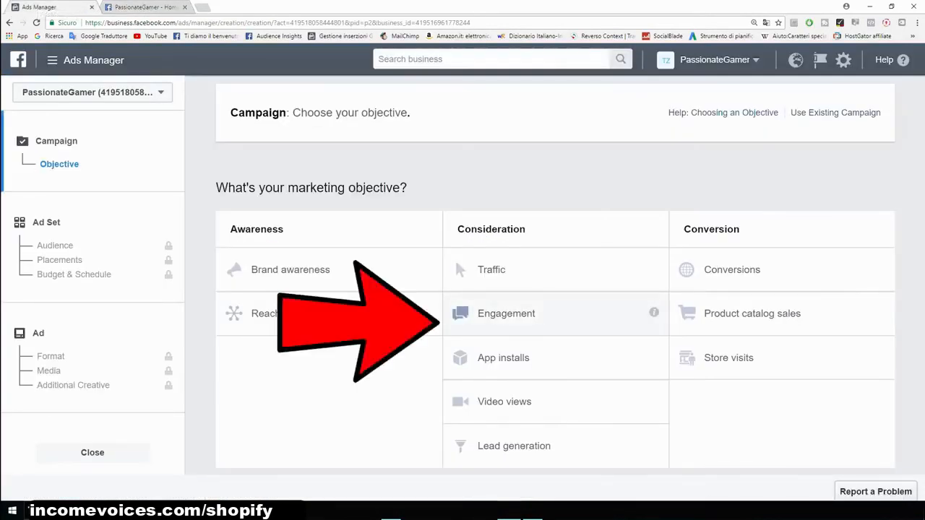
- Choose the Engagement objective, name the campaign Example, and continue to the ad set
left_click(507, 313)
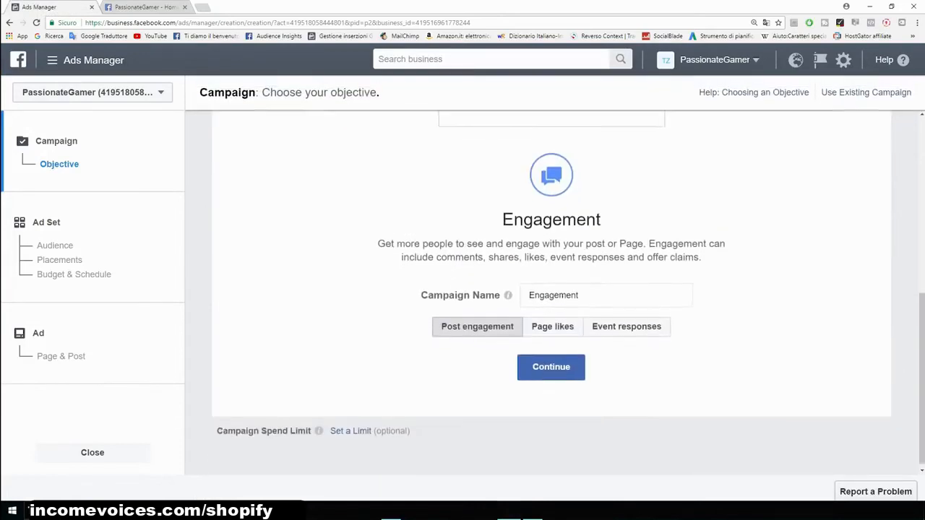
double_click(555, 295)
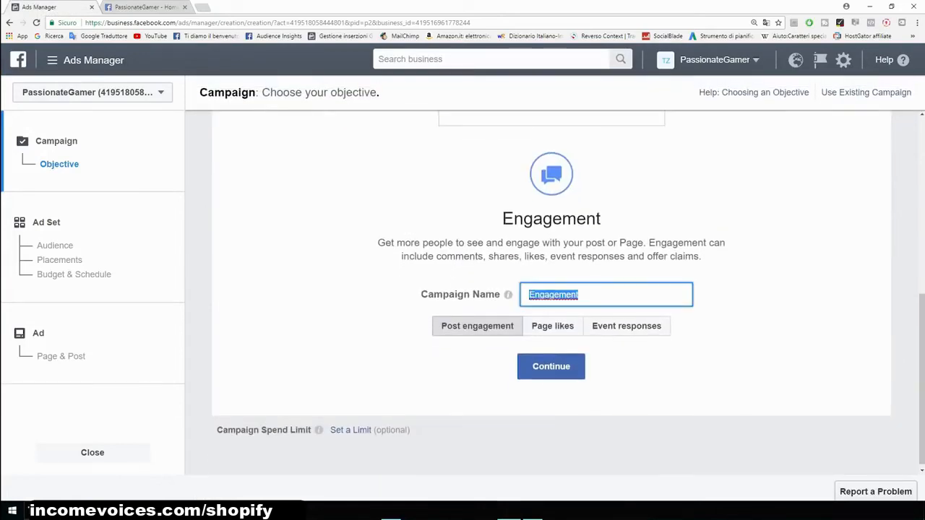
key("BackSpace")
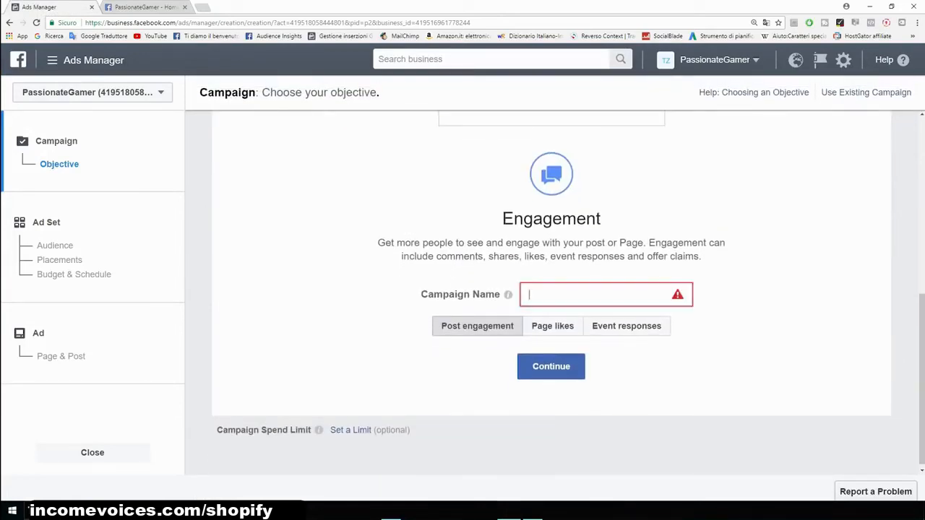
type("Example")
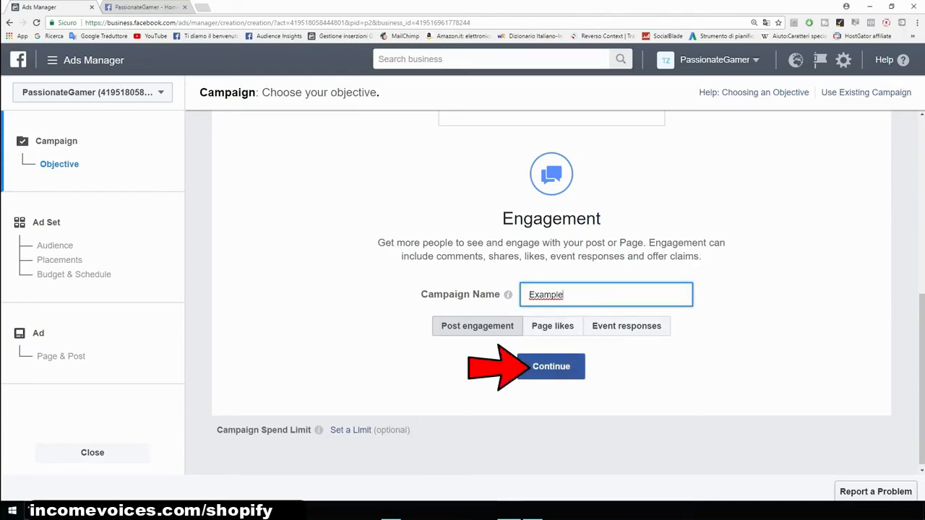
left_click(550, 366)
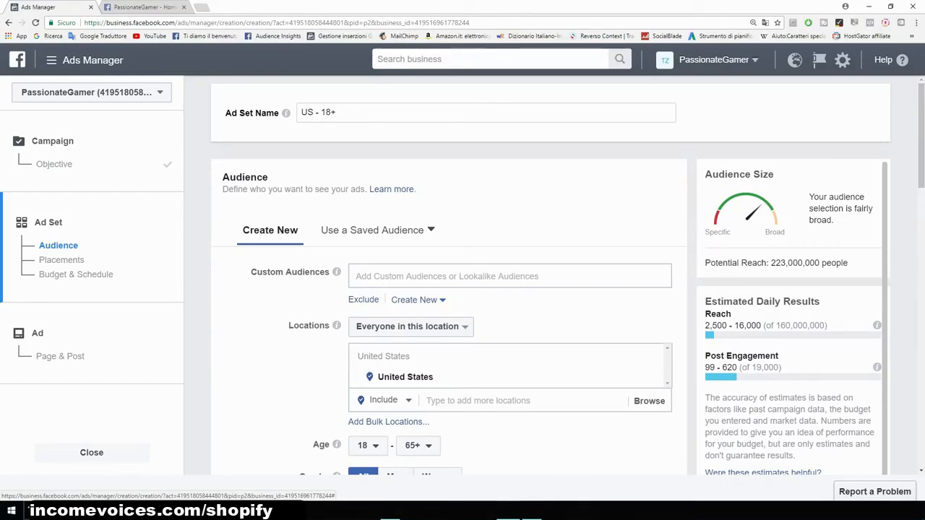
- Set the location targeting to people who live in the United States
scroll(462, 289, "down", 2)
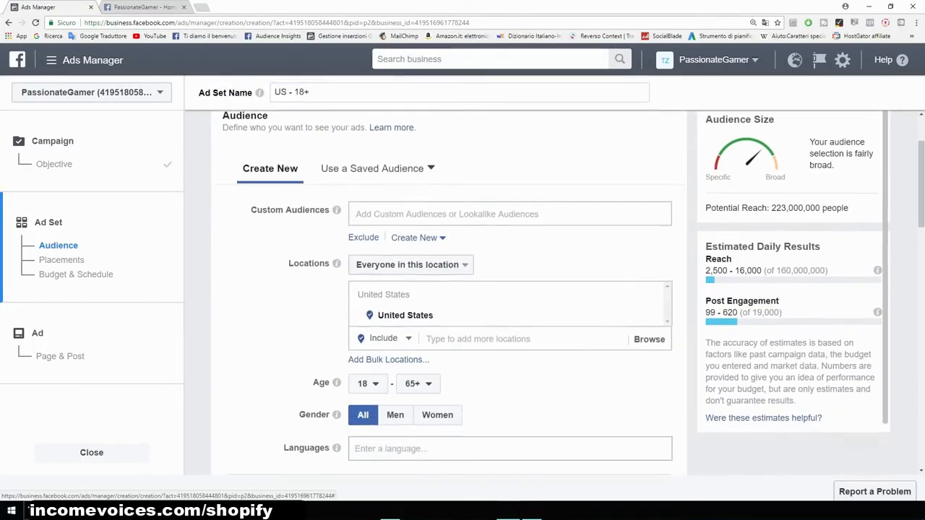
scroll(462, 289, "up", 2)
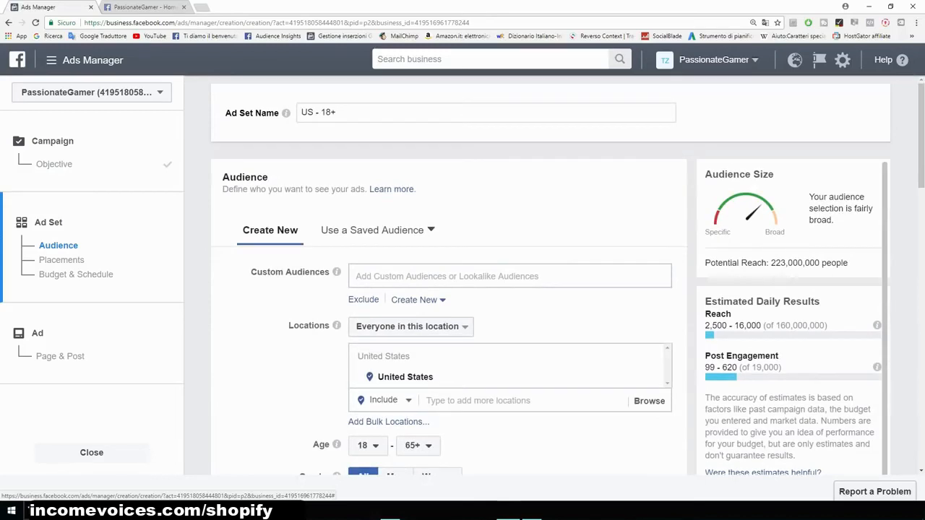
scroll(462, 289, "down", 1)
key("ctrl+plus")
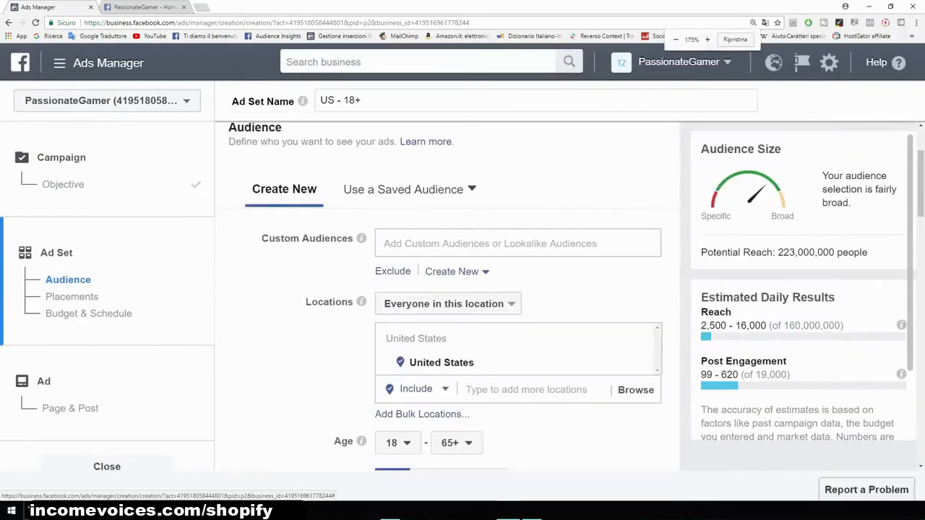
left_click_drag(306, 302, 355, 302)
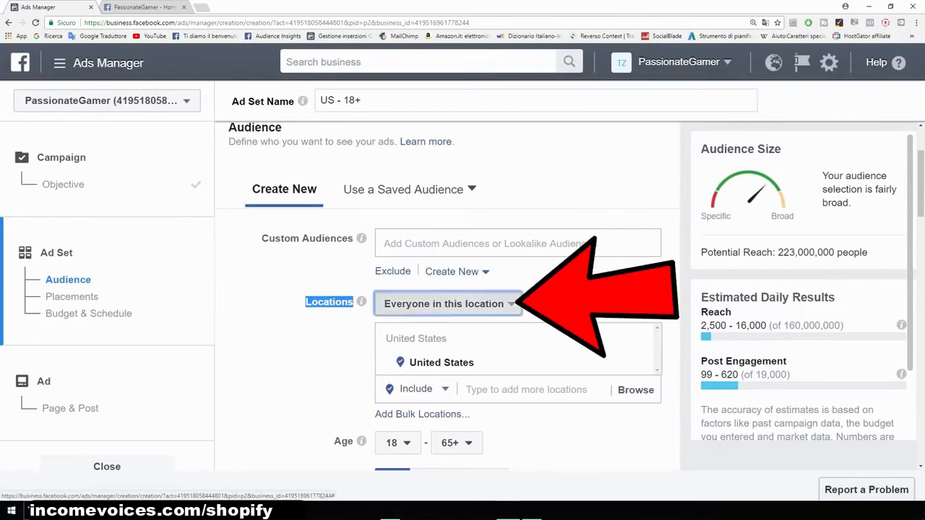
left_click(444, 304)
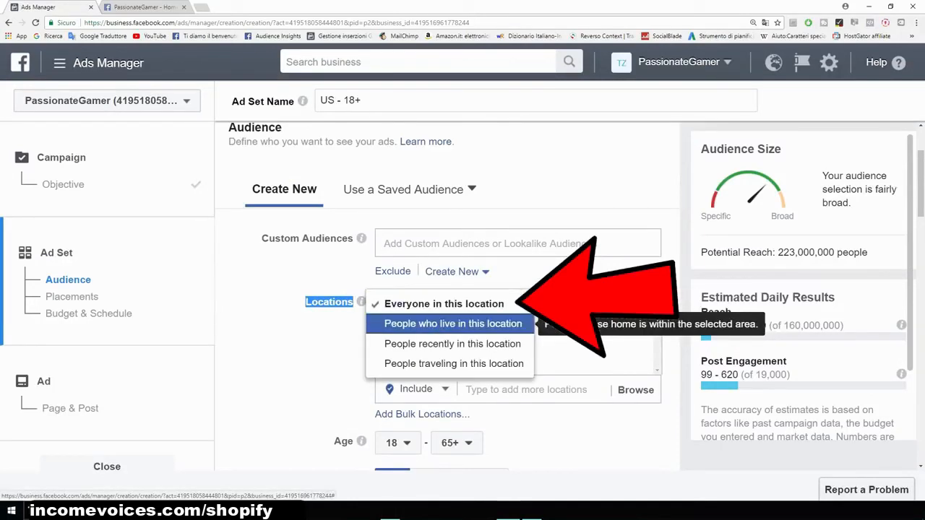
left_click(452, 324)
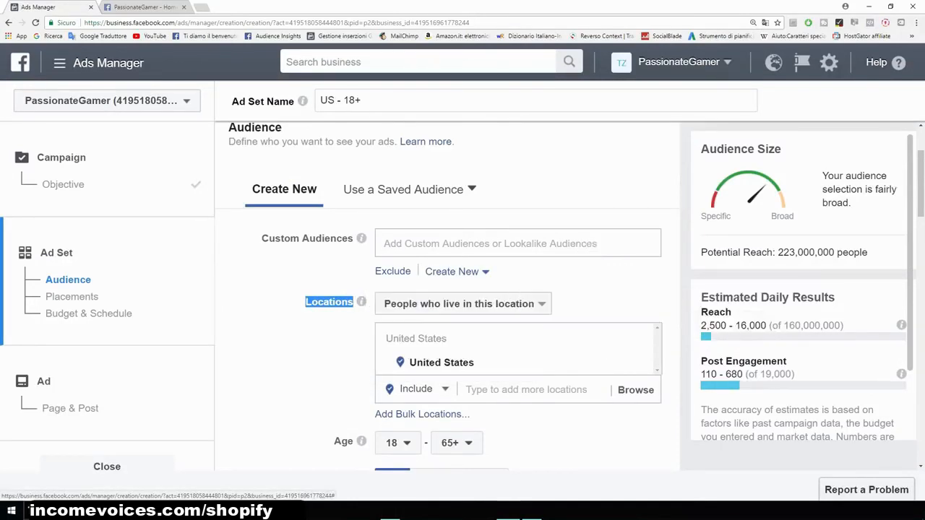
left_click(592, 297)
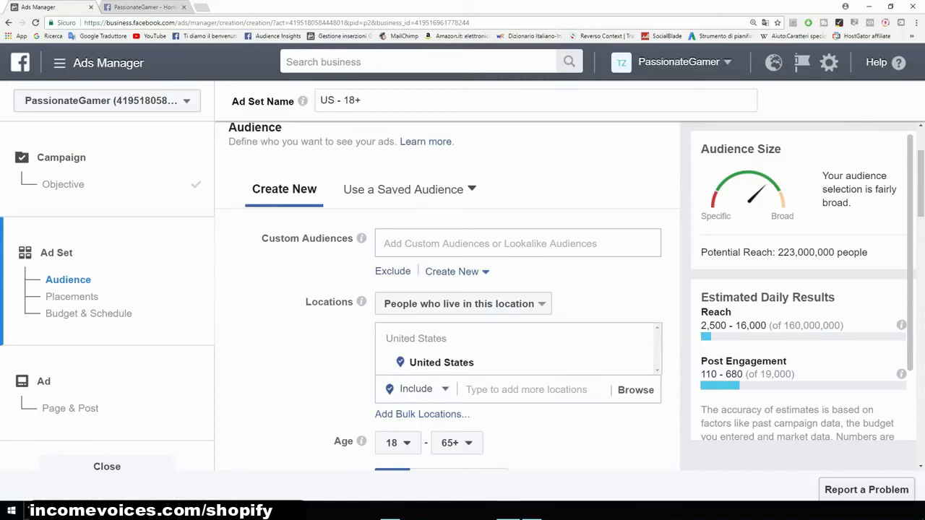
- Set the audience's maximum age to 40
scroll(448, 296, "down", 5)
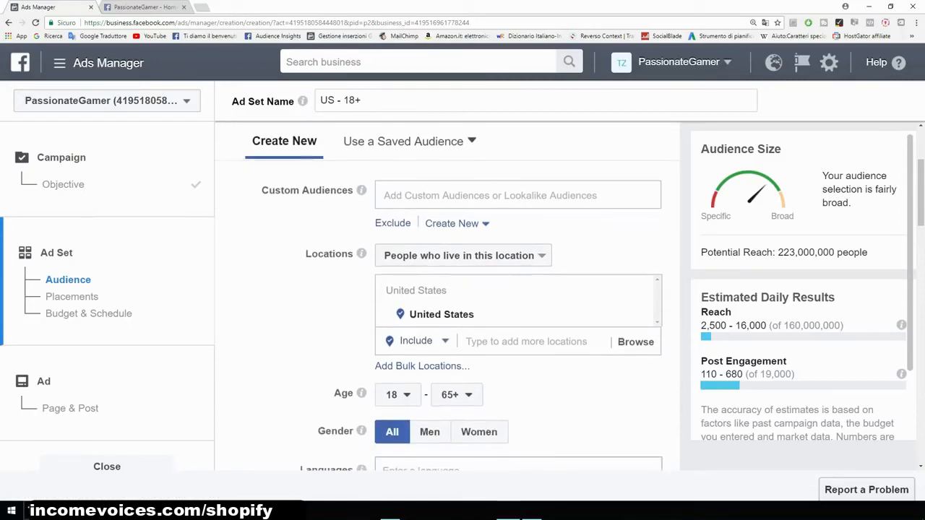
left_click_drag(333, 249, 354, 250)
left_click(398, 250)
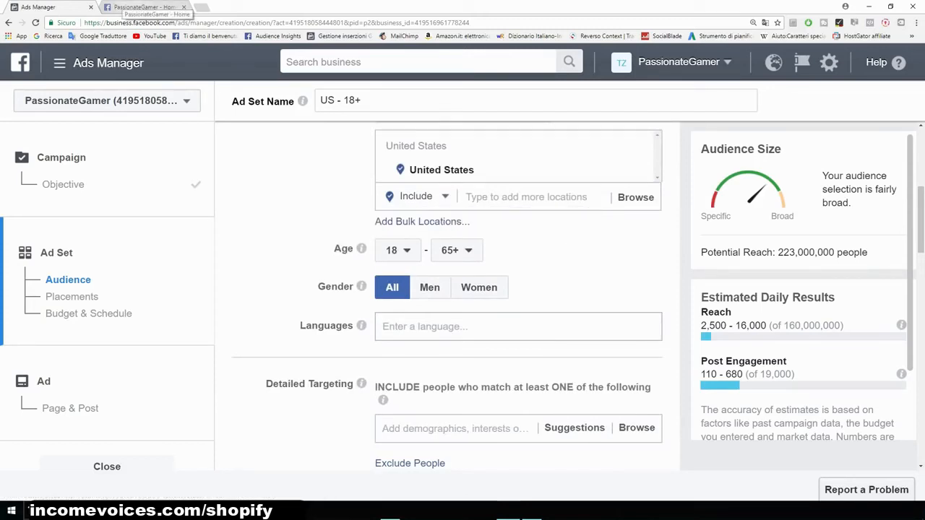
left_click(126, 6)
left_click(39, 7)
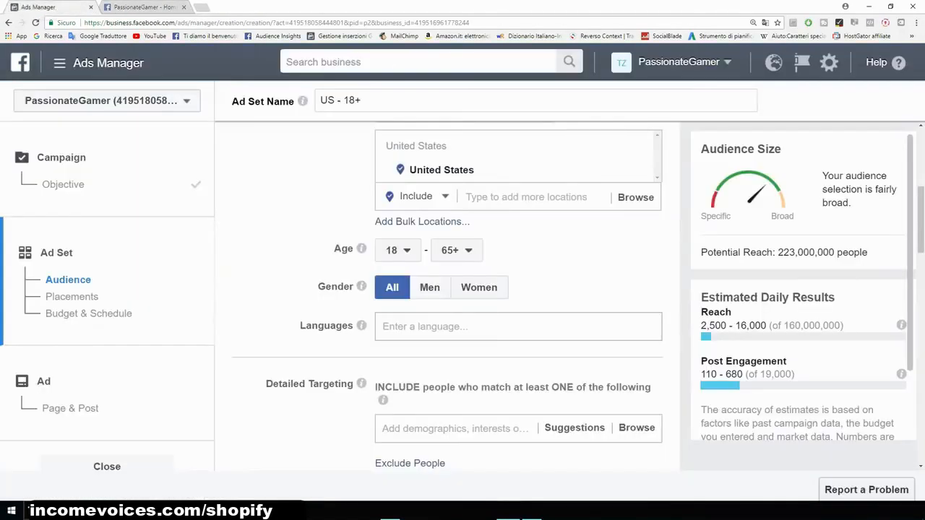
left_click(456, 250)
scroll(463, 354, "up", 3)
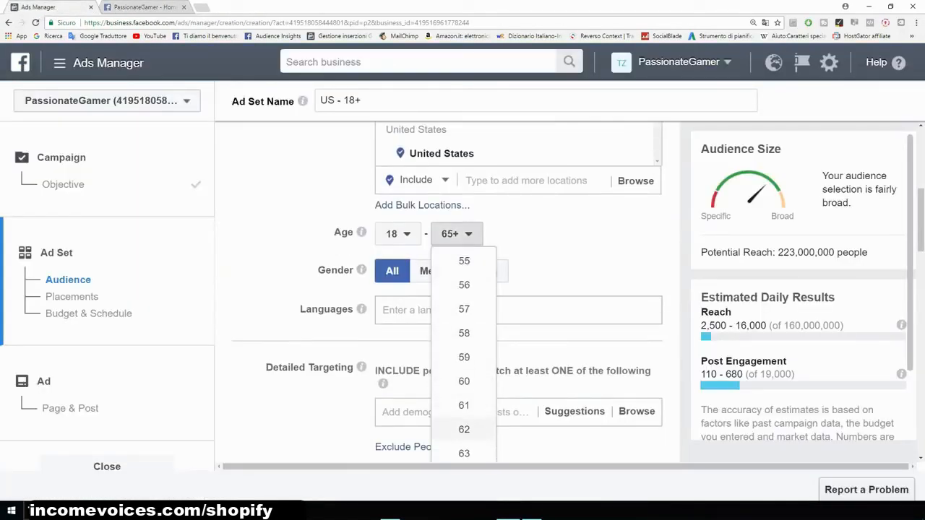
scroll(463, 354, "up", 6)
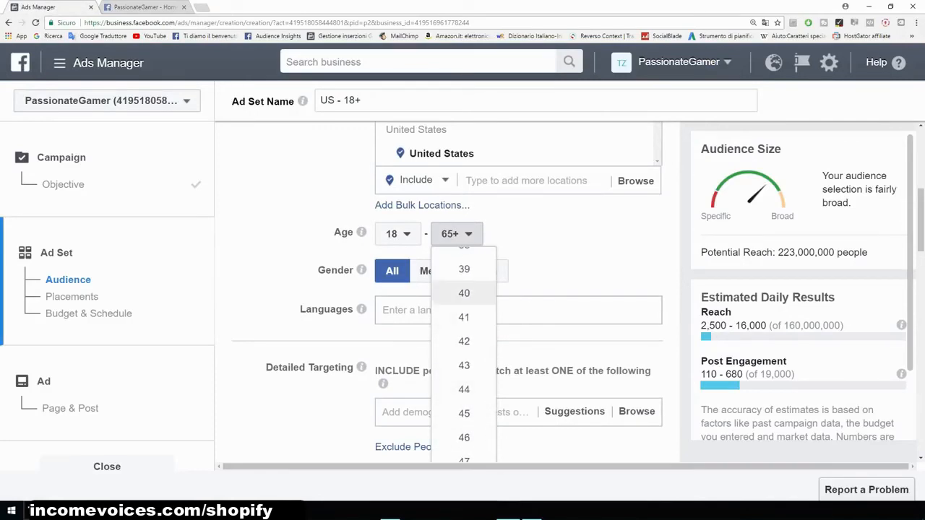
left_click(463, 293)
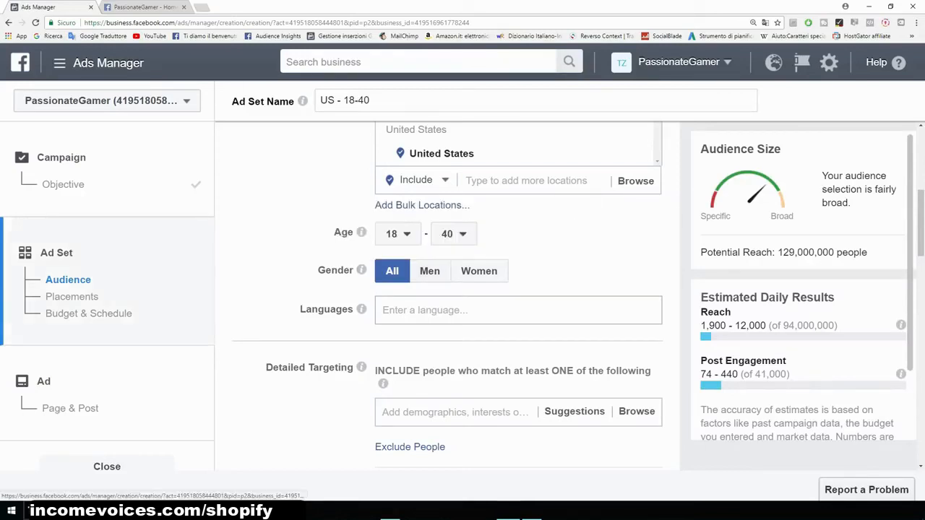
- Add English (All) as the targeted language
scroll(446, 297, "up", 1)
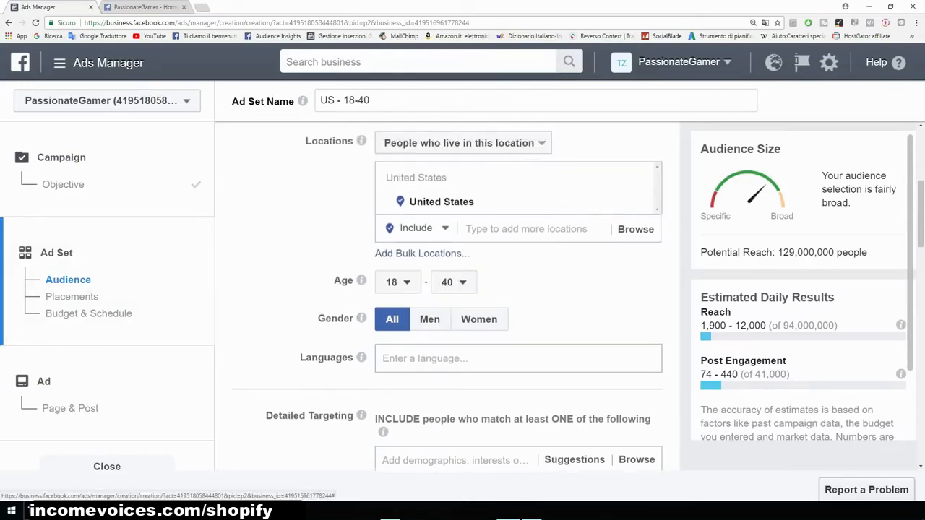
scroll(446, 296, "down", 2)
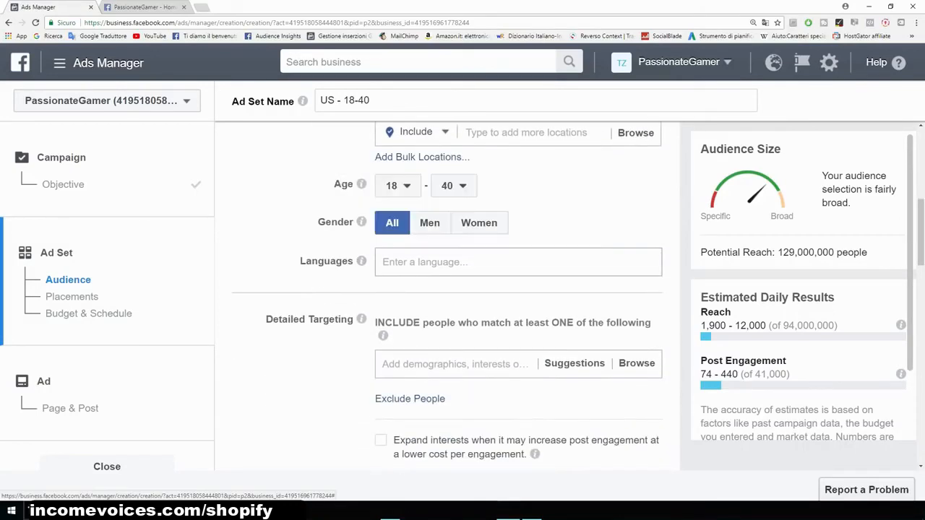
left_click(442, 262)
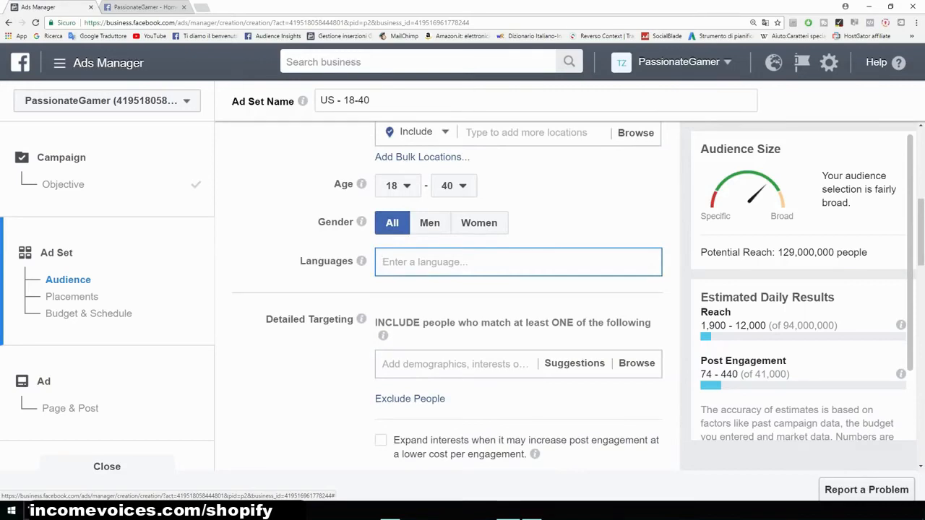
type("english")
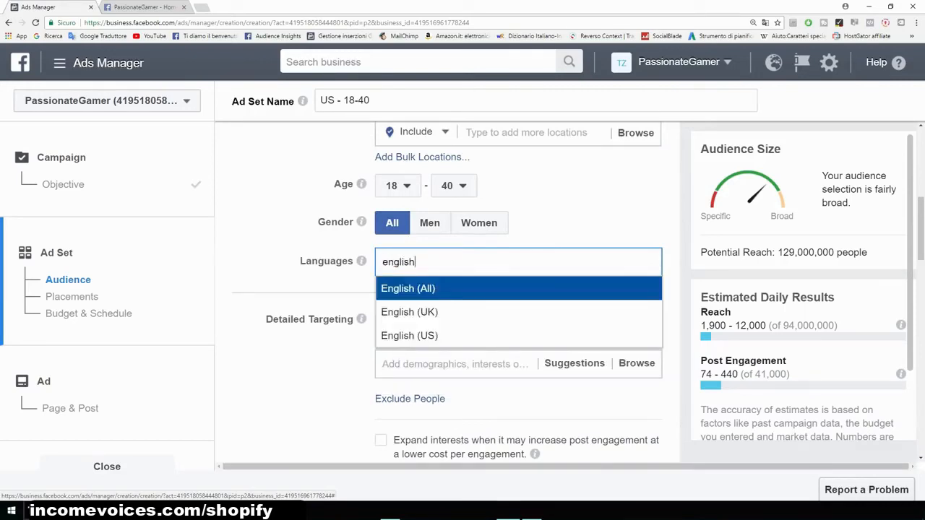
key("Return")
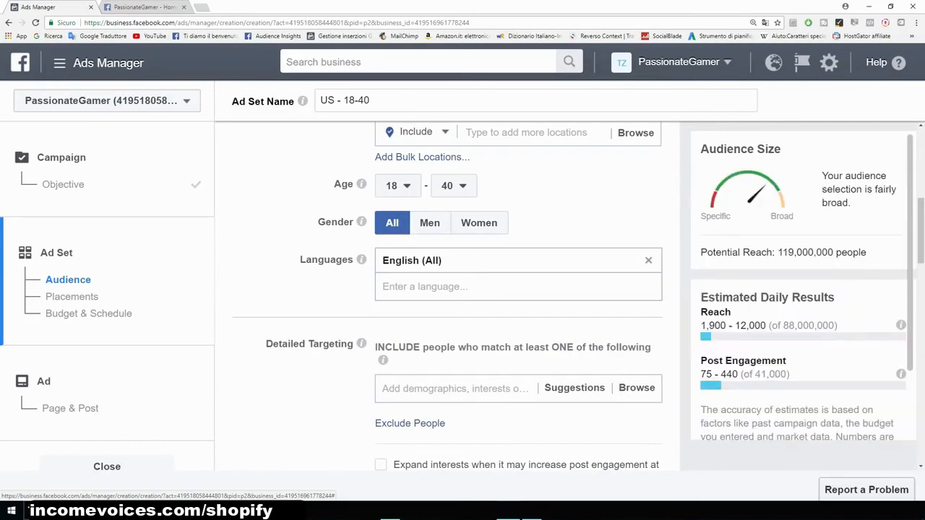
- Switch to the PassionateGamer page tab and review the T-shirt discount post
scroll(447, 298, "up", 1)
scroll(447, 295, "down", 3)
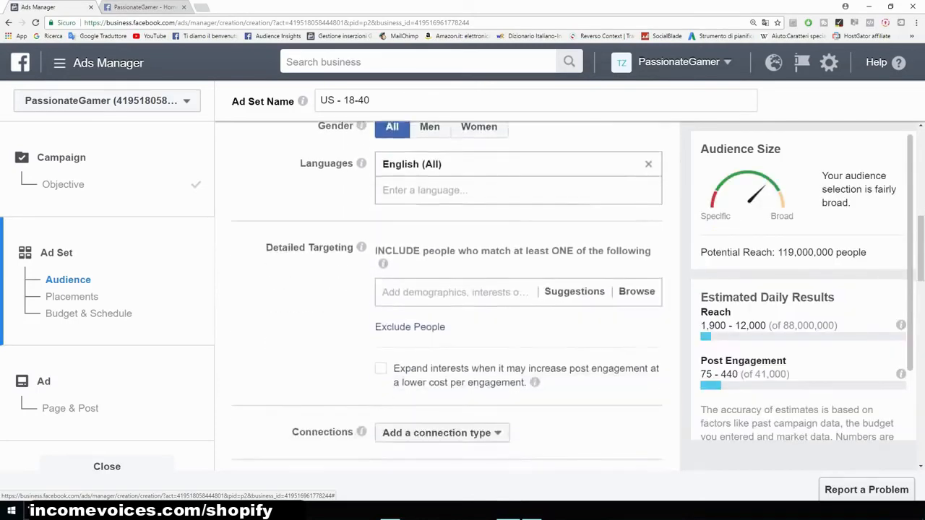
scroll(447, 296, "up", 1)
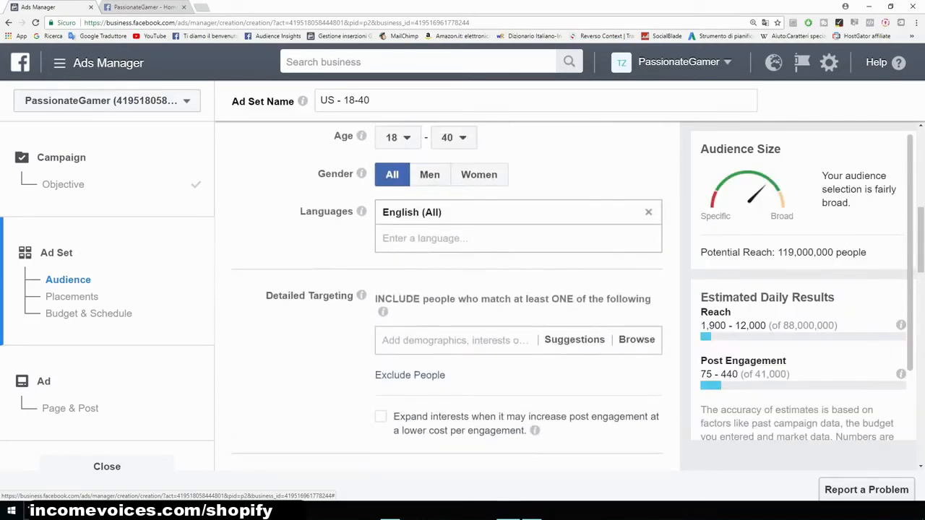
scroll(447, 296, "down", 2)
scroll(447, 295, "up", 1)
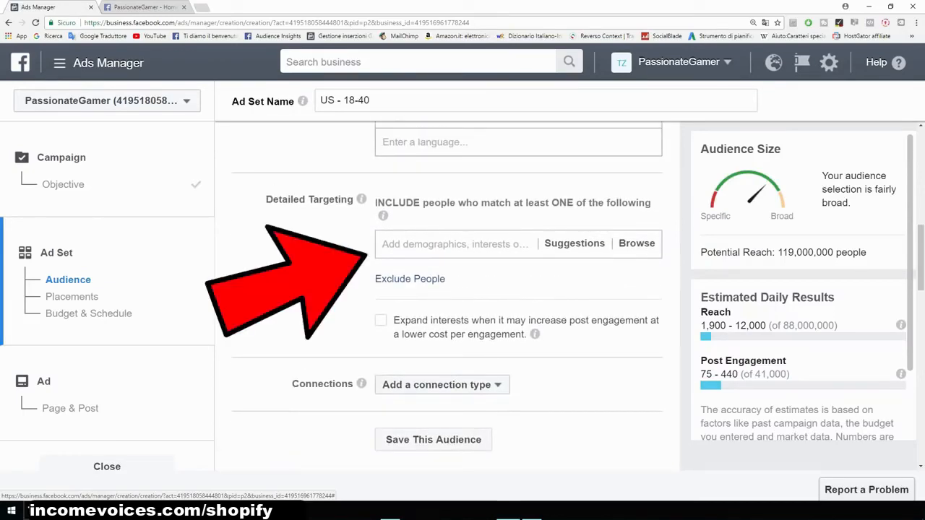
scroll(447, 295, "up", 1)
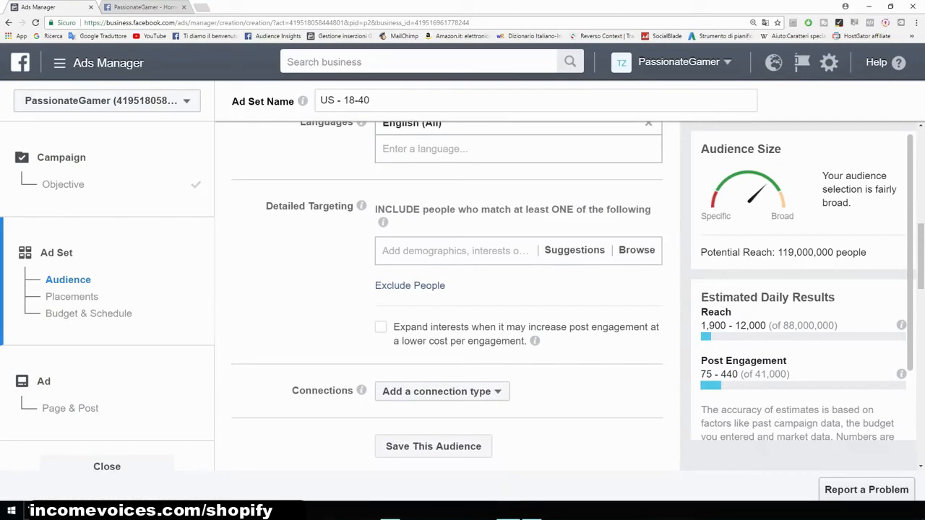
left_click(142, 7)
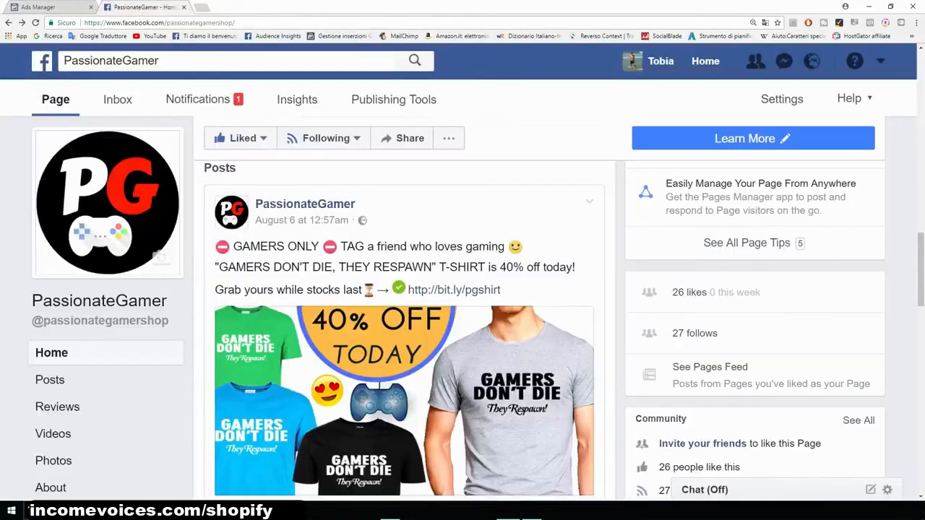
scroll(456, 308, "down", 1)
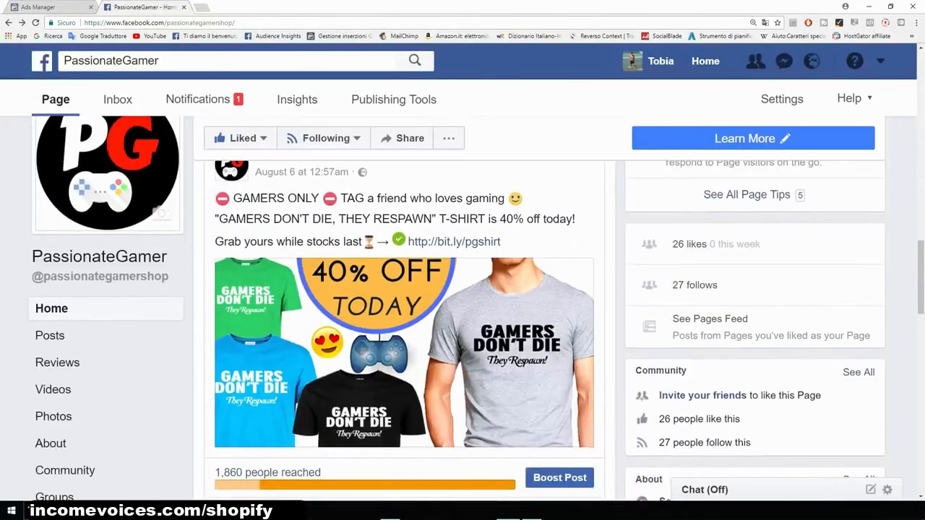
scroll(405, 311, "down", 9)
scroll(404, 311, "up", 5)
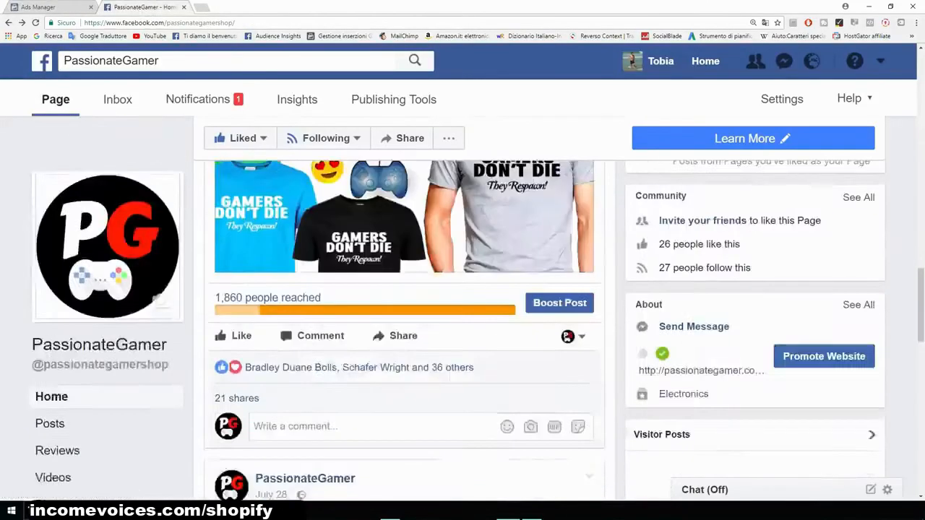
scroll(404, 311, "up", 5)
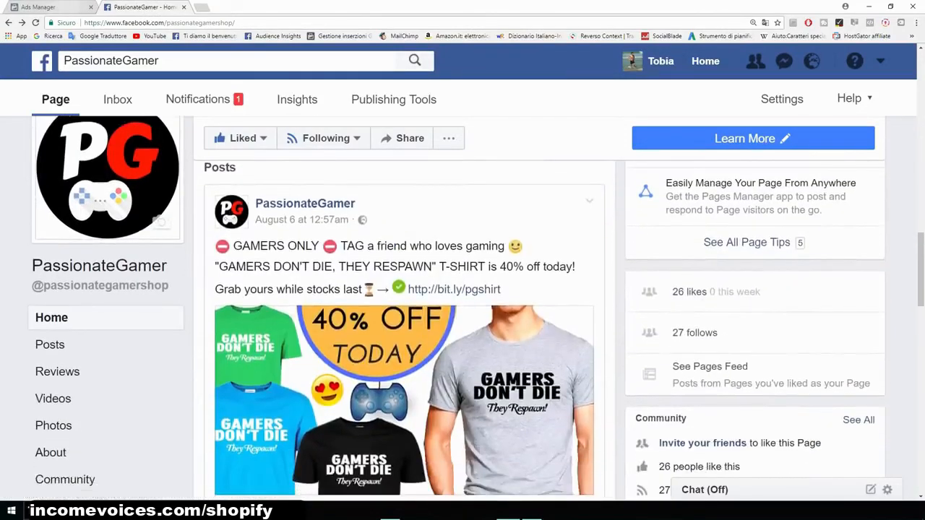
- Back in the ad set, add Gamer as a detailed targeting interest
key("ctrl+Tab")
left_click(455, 250)
type("gamer")
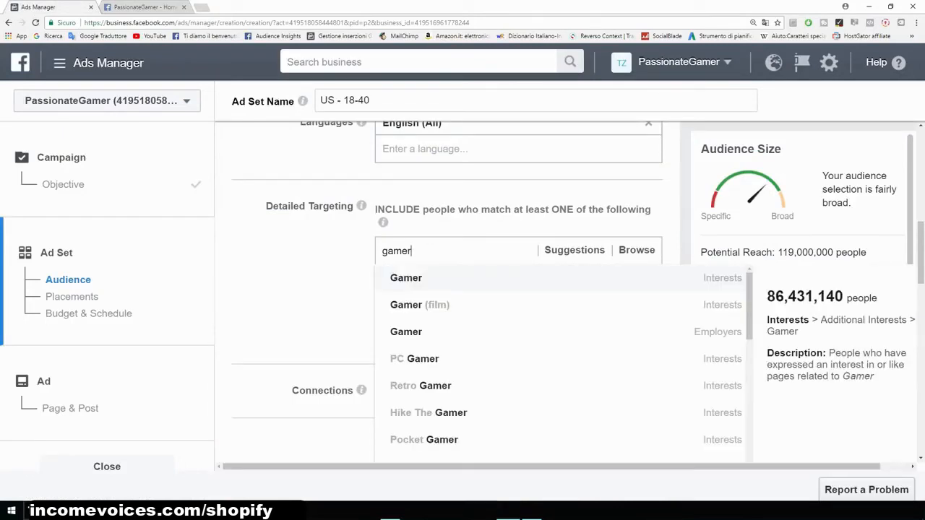
key("Return")
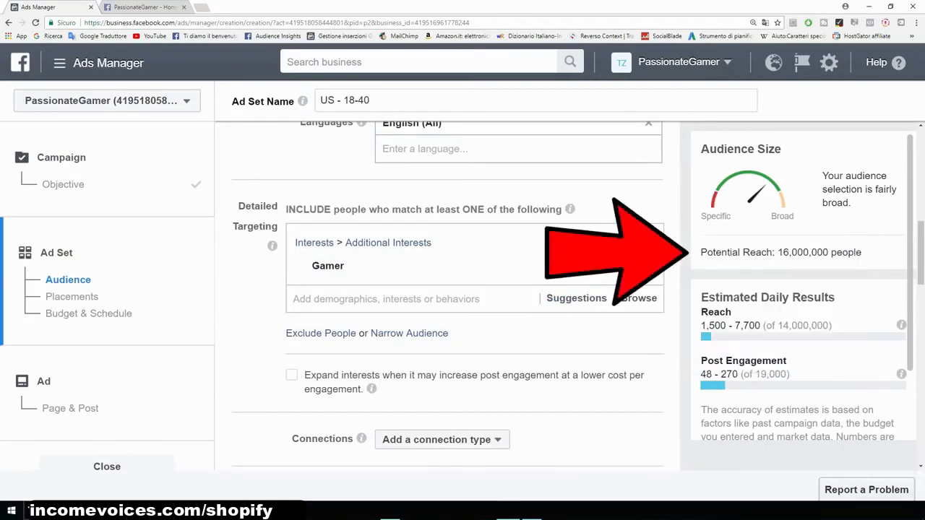
left_click_drag(700, 252, 861, 252)
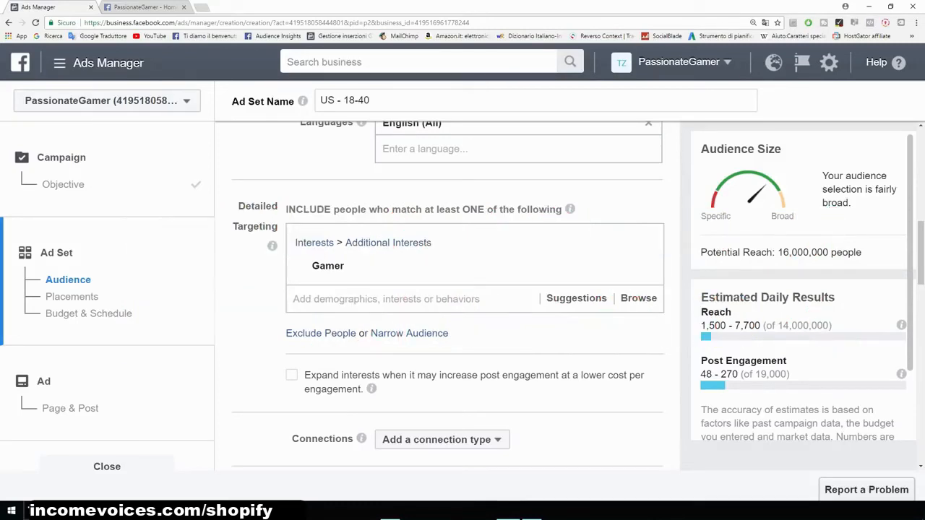
scroll(448, 289, "up", 2)
scroll(447, 289, "down", 4)
scroll(448, 289, "up", 2)
scroll(448, 289, "down", 1)
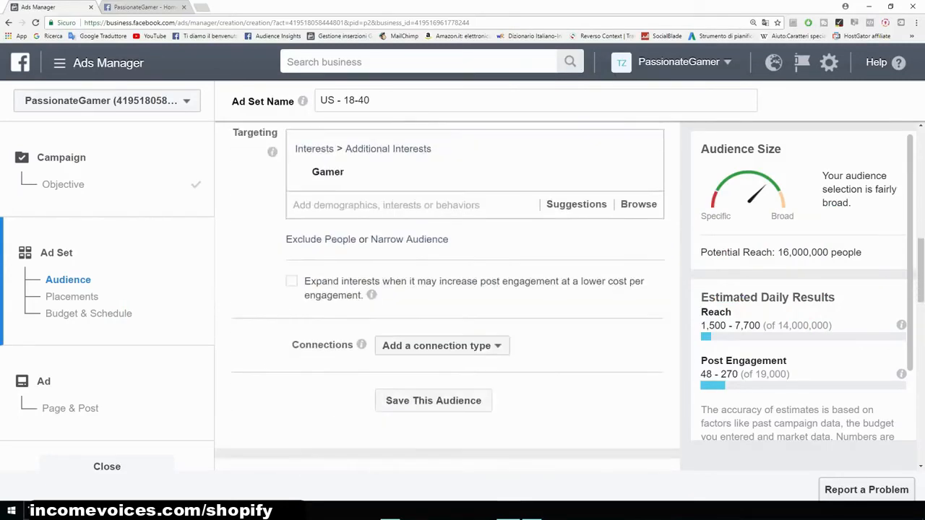
- Add Video games as another detailed targeting interest alongside Gamer
scroll(447, 289, "up", 2)
scroll(448, 289, "down", 2)
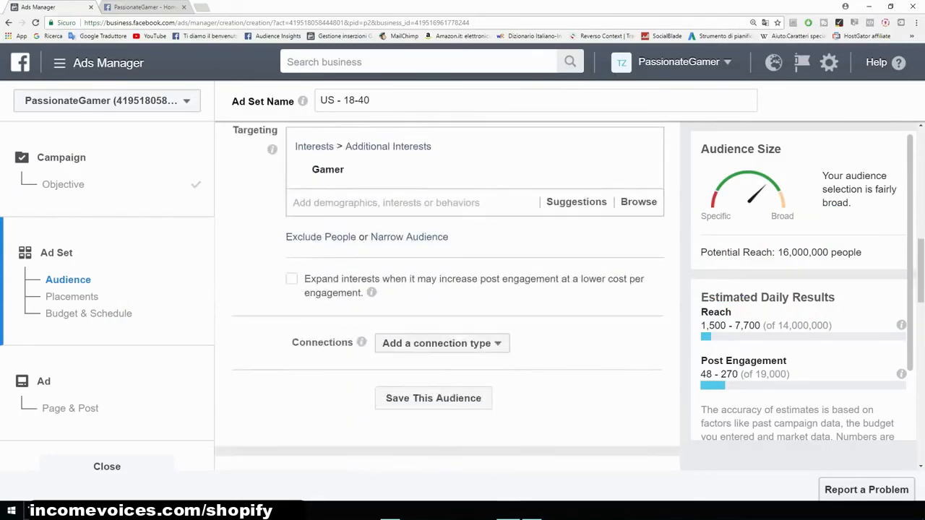
scroll(448, 289, "up", 1)
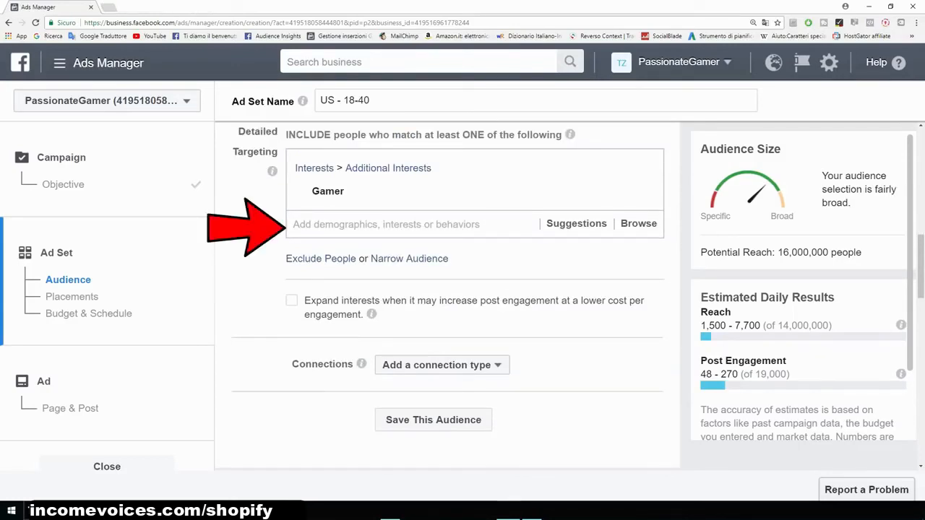
mouse_move(433, 192)
left_click(405, 224)
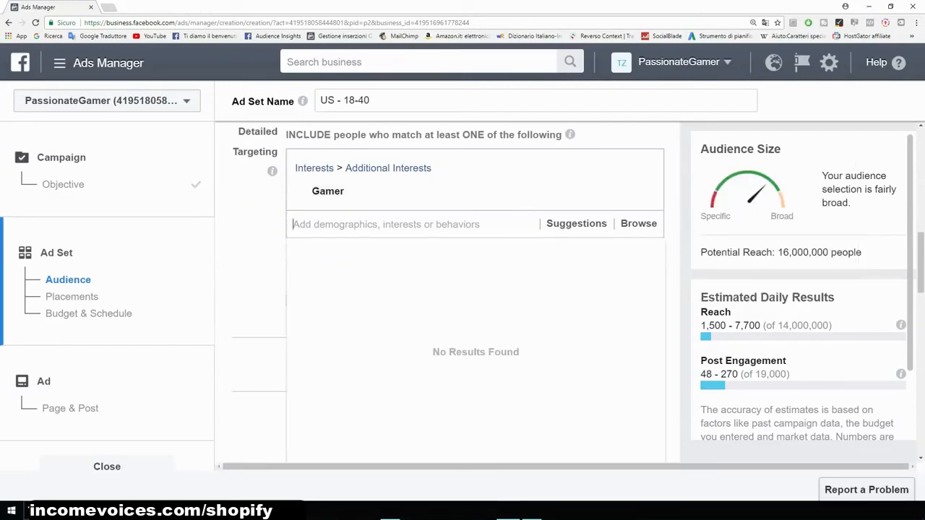
type("video games")
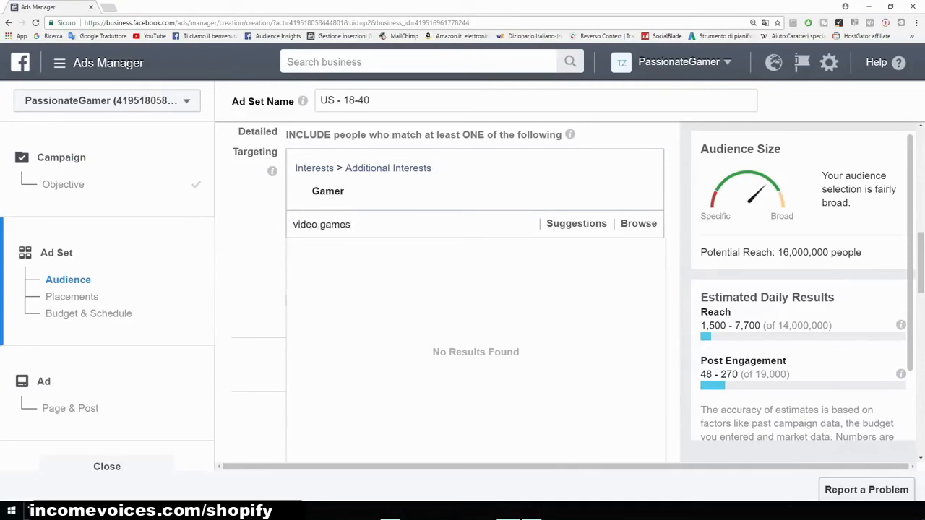
key("Return")
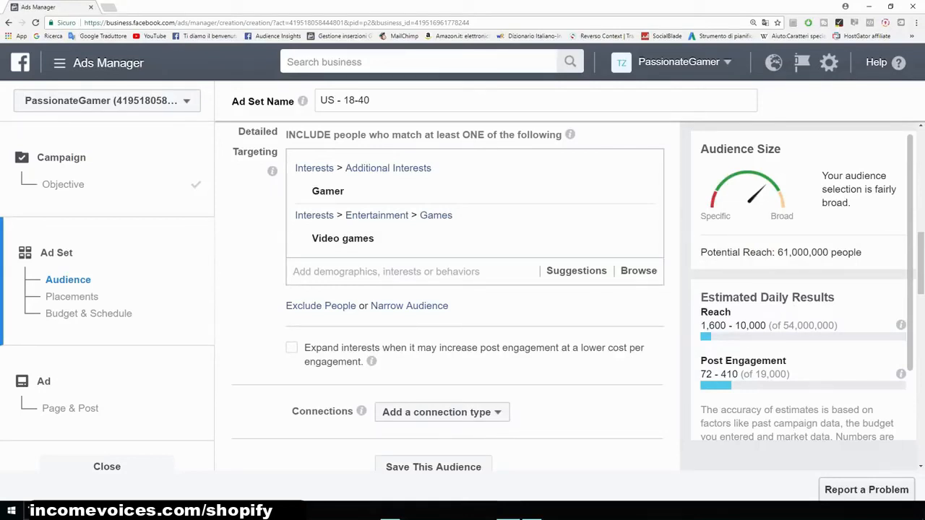
- Narrow the audience so people must also match the iBuyPower interest
mouse_move(462, 192)
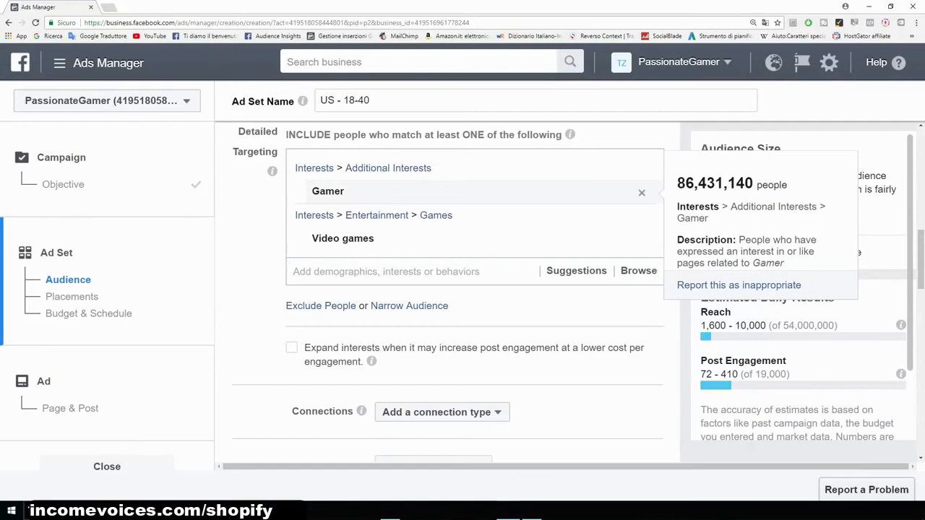
mouse_move(462, 238)
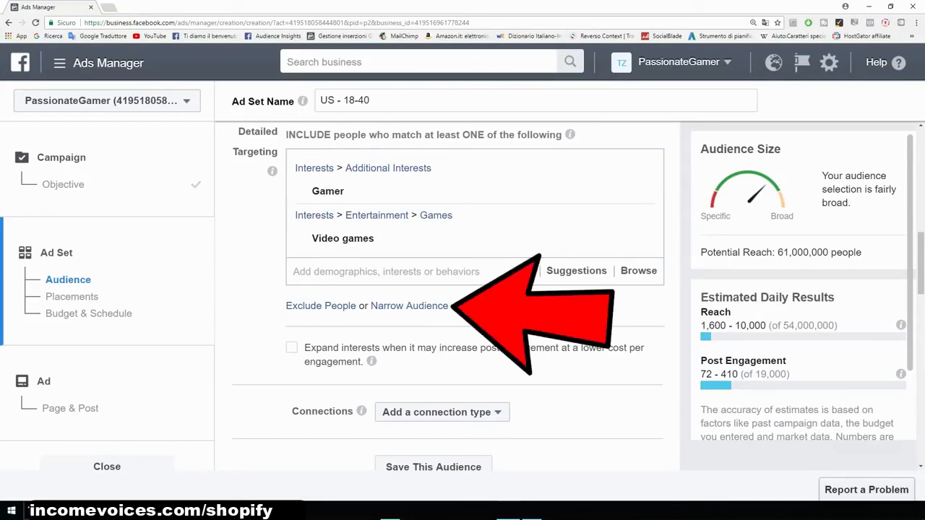
left_click(409, 305)
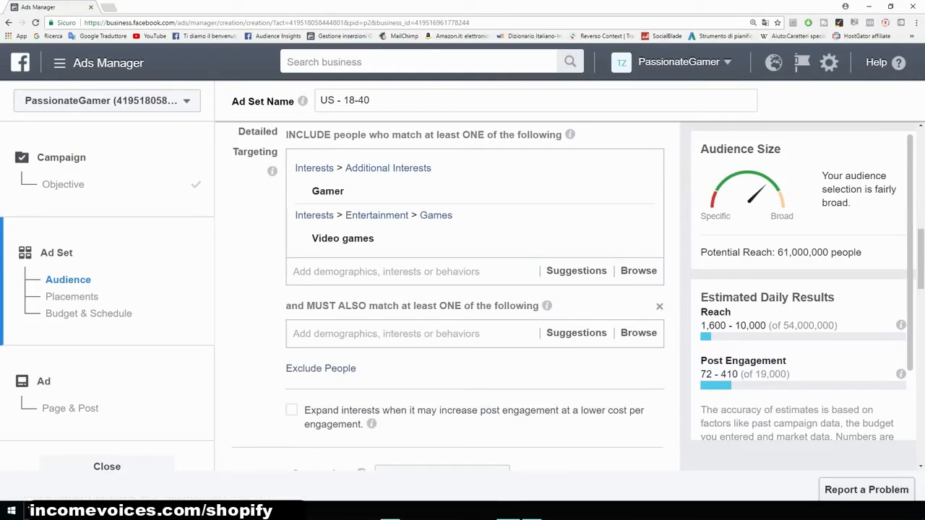
left_click(395, 334)
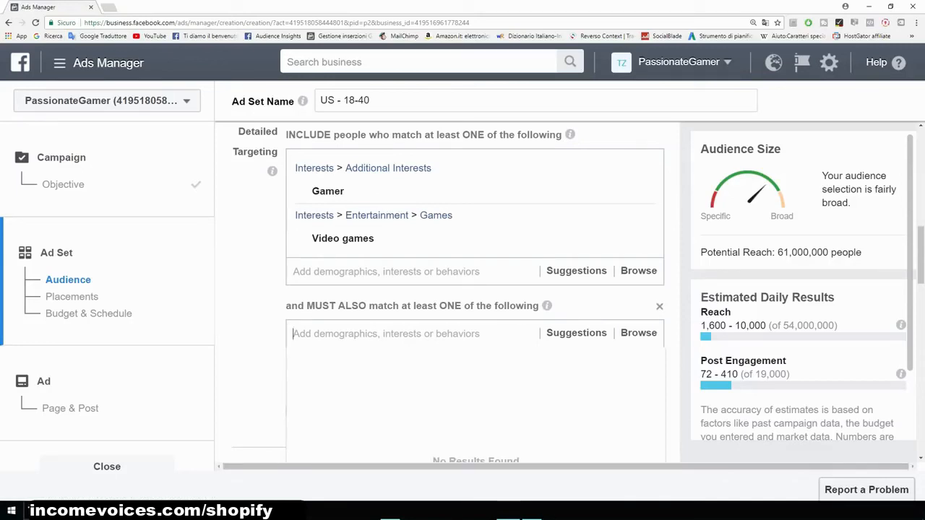
key("Escape")
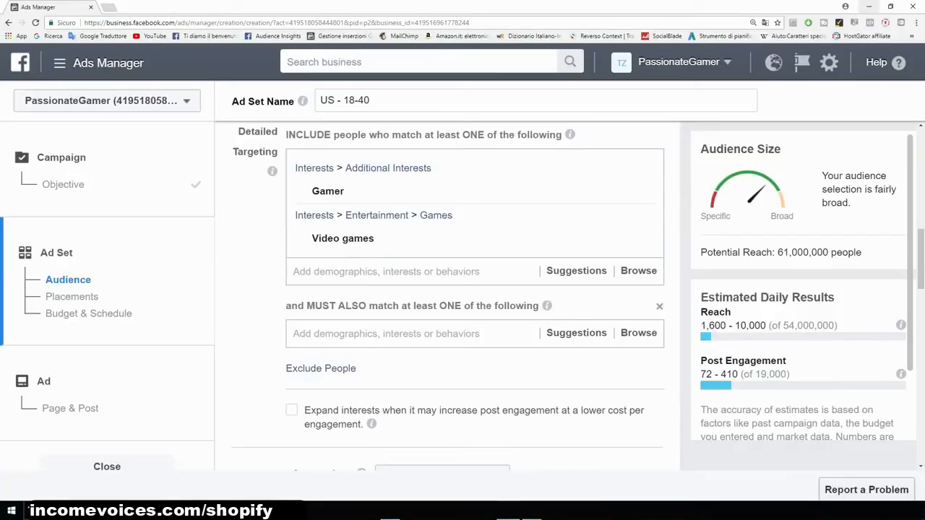
left_click(386, 333)
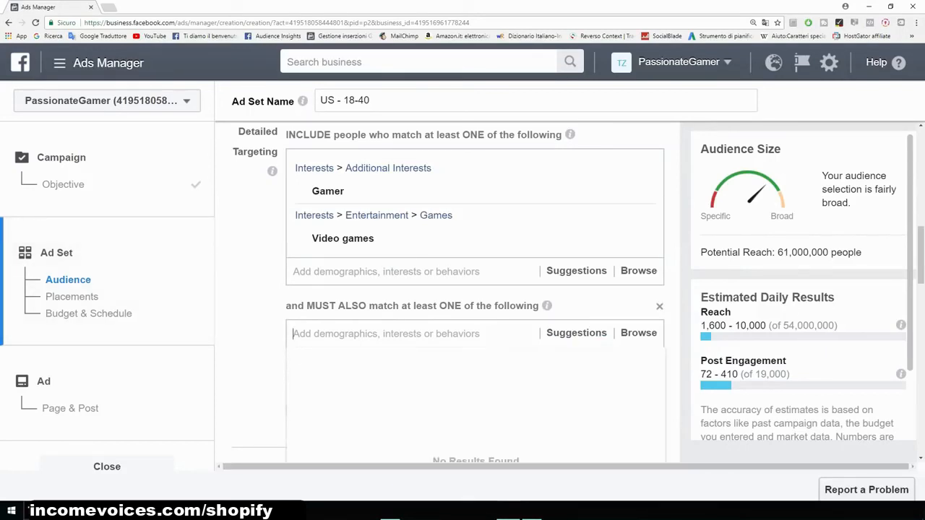
type("i")
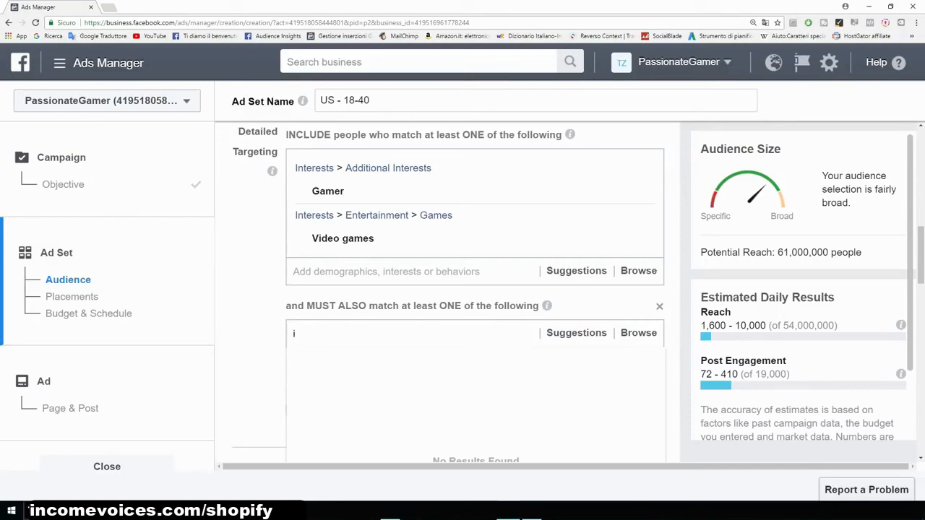
type("buypower")
key("Return")
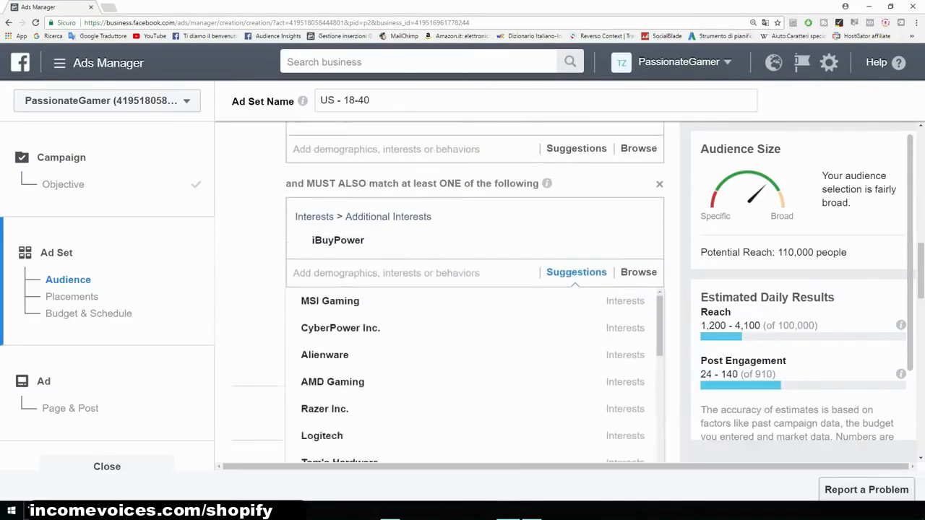
- Add Alienware, Logitech and Razer Inc. from the suggestions to the narrowing interest group
scroll(474, 333, "down", 1)
left_click(325, 332)
scroll(324, 339, "down", 3)
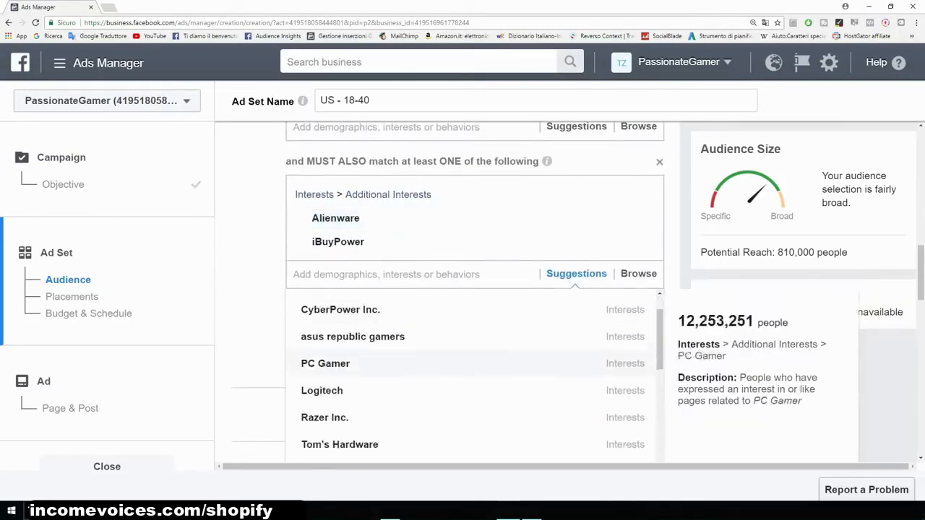
left_click(321, 340)
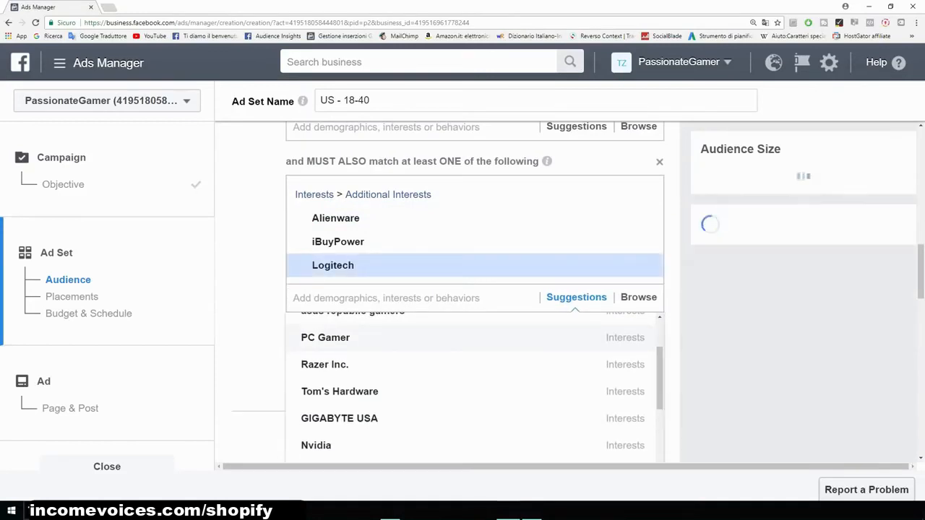
left_click(325, 419)
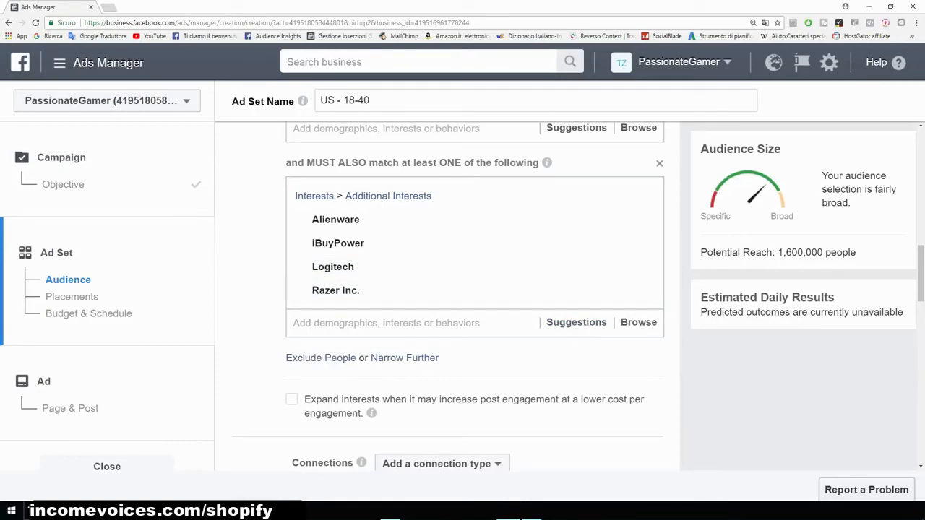
- Narrow the audience further by requiring a match on the T-shirt interest
left_click_drag(856, 253, 700, 252)
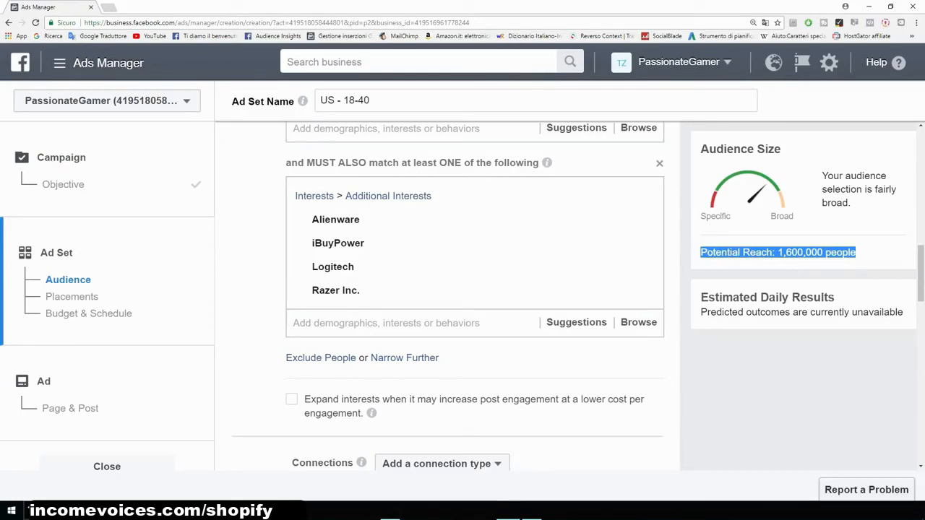
left_click(699, 252)
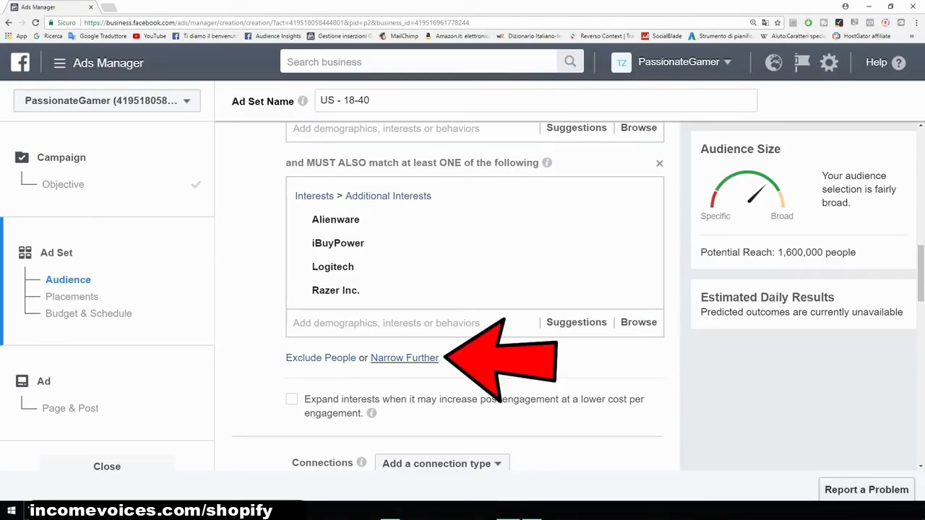
left_click(404, 358)
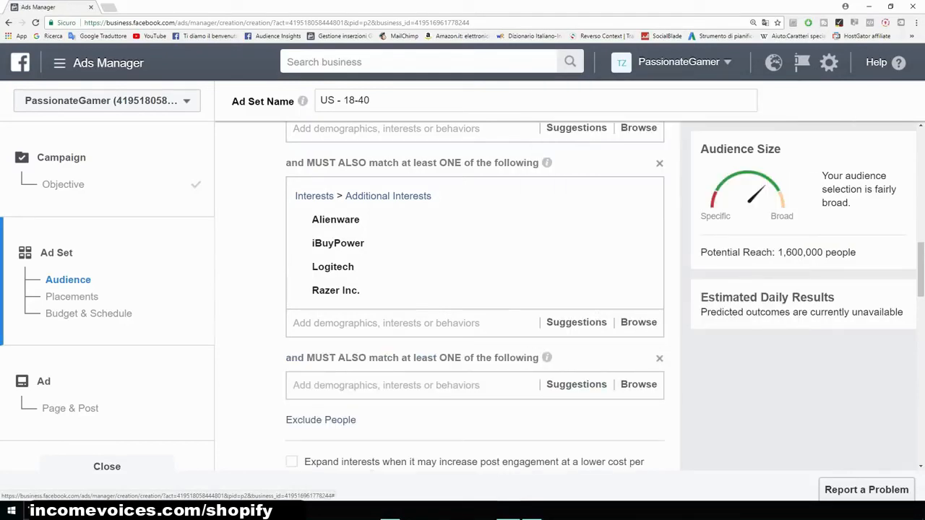
type("t shirt")
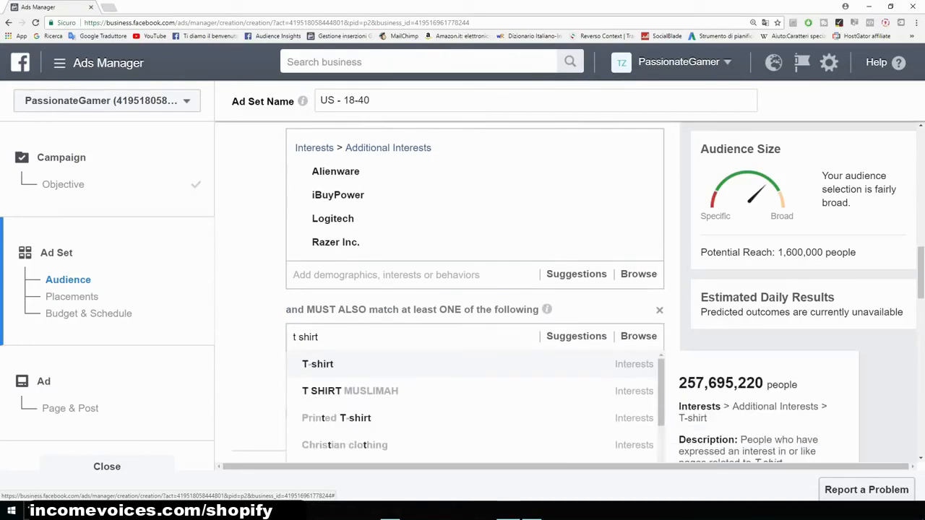
key("Return")
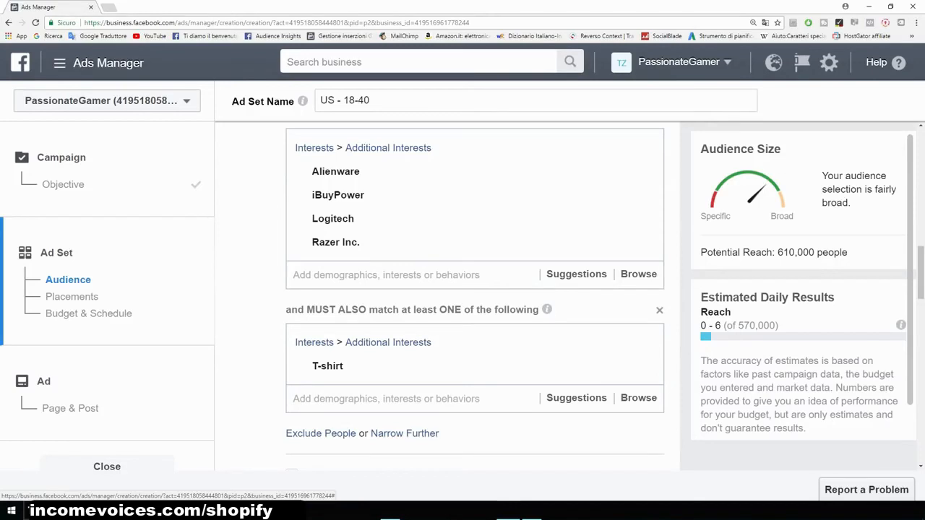
- Save the current targeting as a saved audience named Example
scroll(475, 289, "up", 2)
left_click_drag(849, 253, 774, 252)
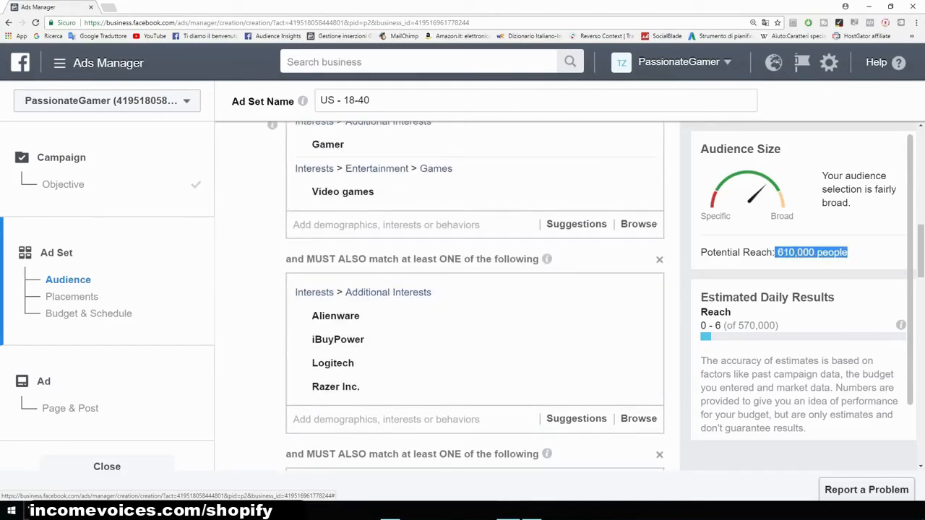
scroll(475, 296, "down", 2)
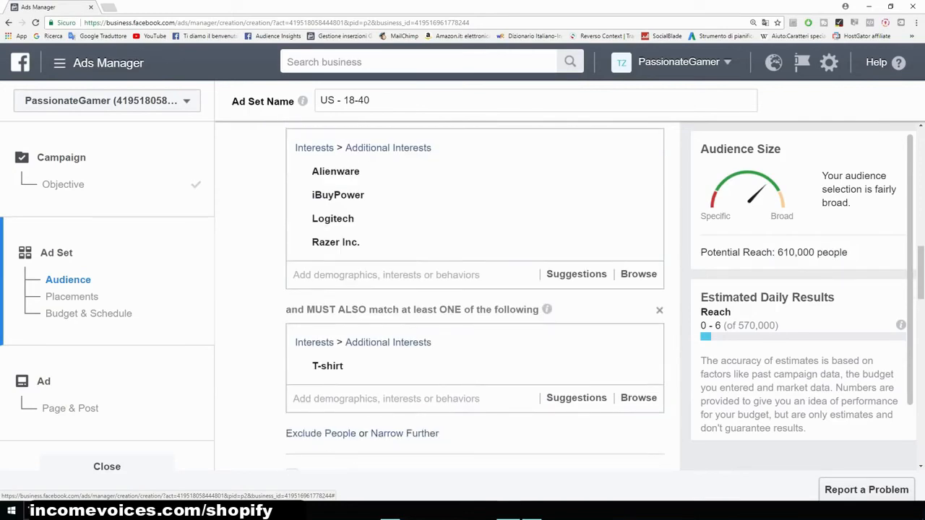
scroll(447, 293, "down", 3)
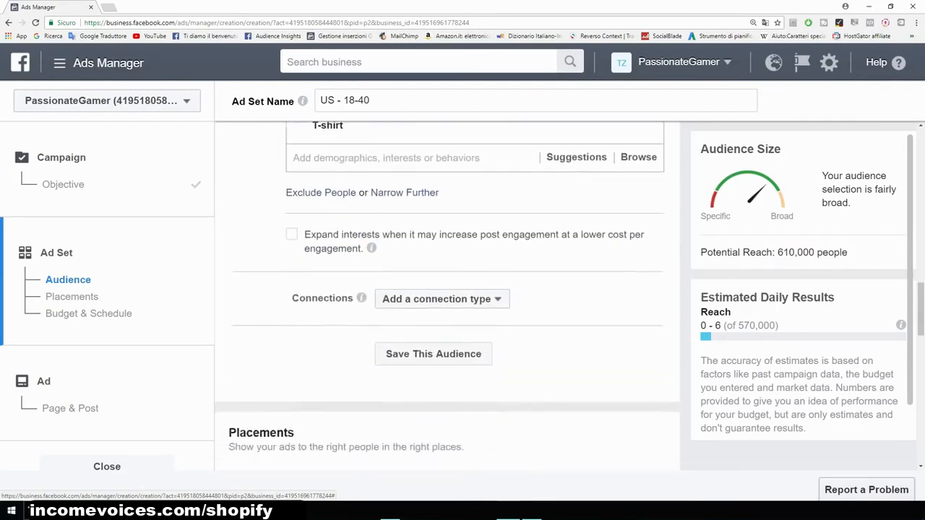
scroll(447, 293, "down", 1)
scroll(447, 297, "down", 1)
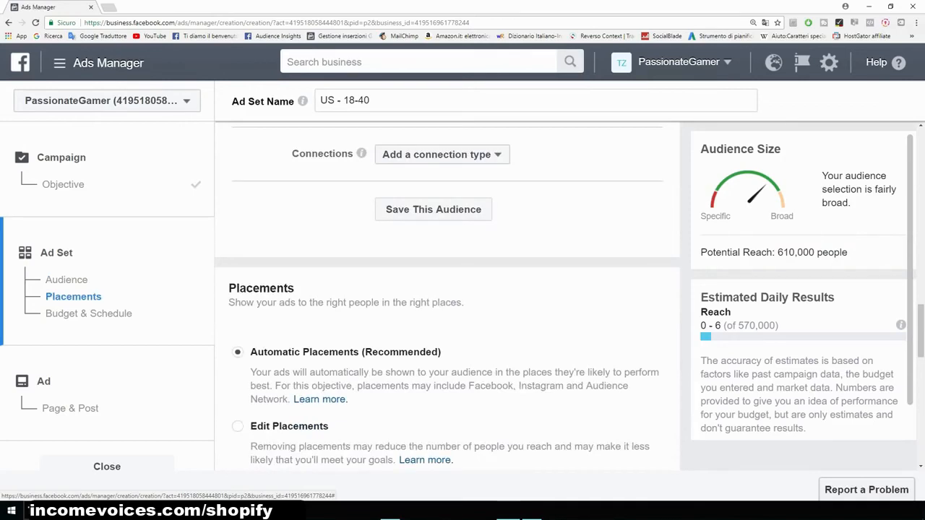
scroll(447, 296, "up", 1)
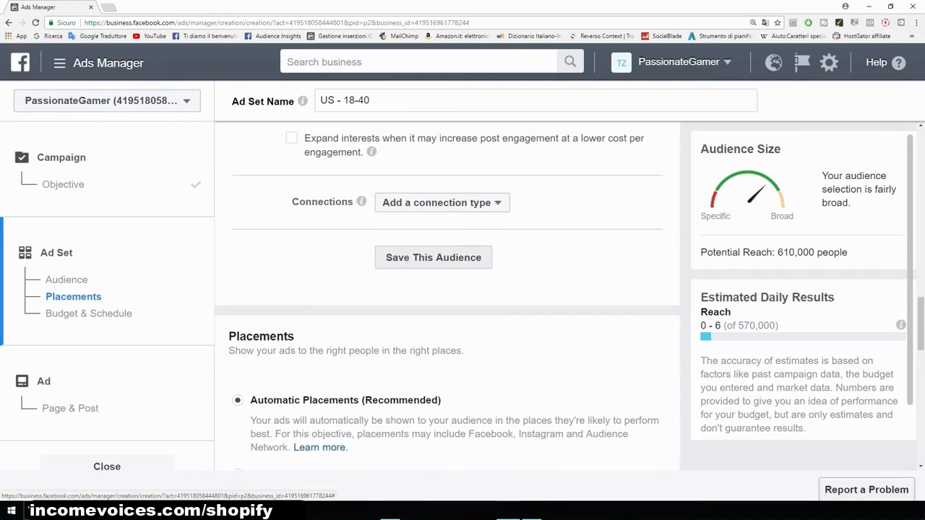
left_click(432, 257)
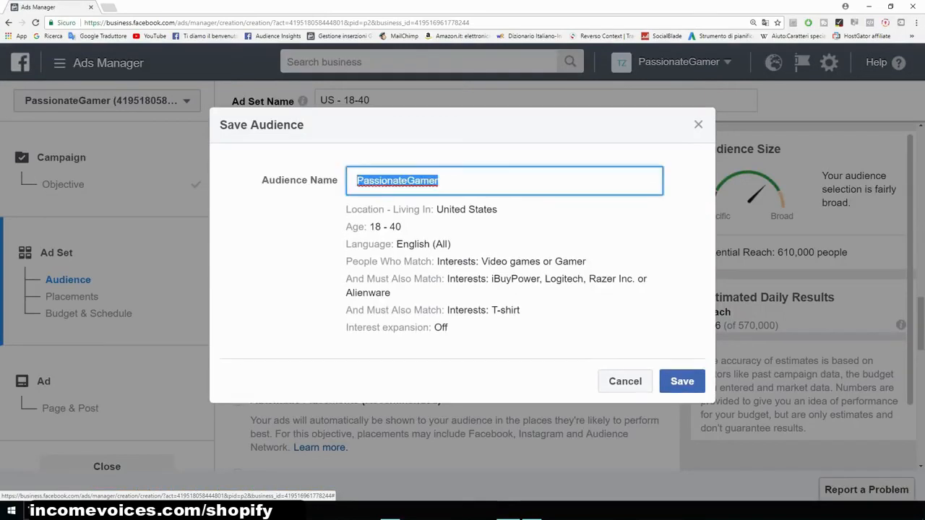
key("BackSpace")
type("Example")
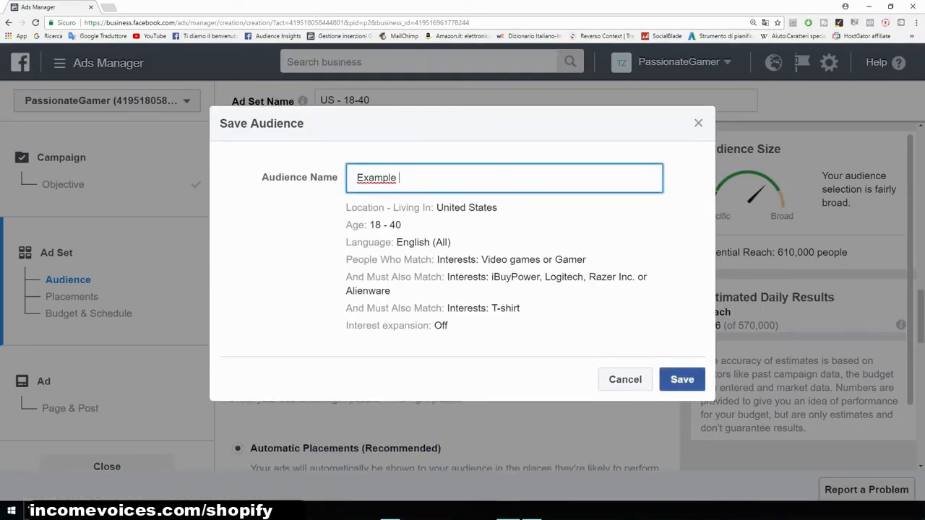
left_click(682, 379)
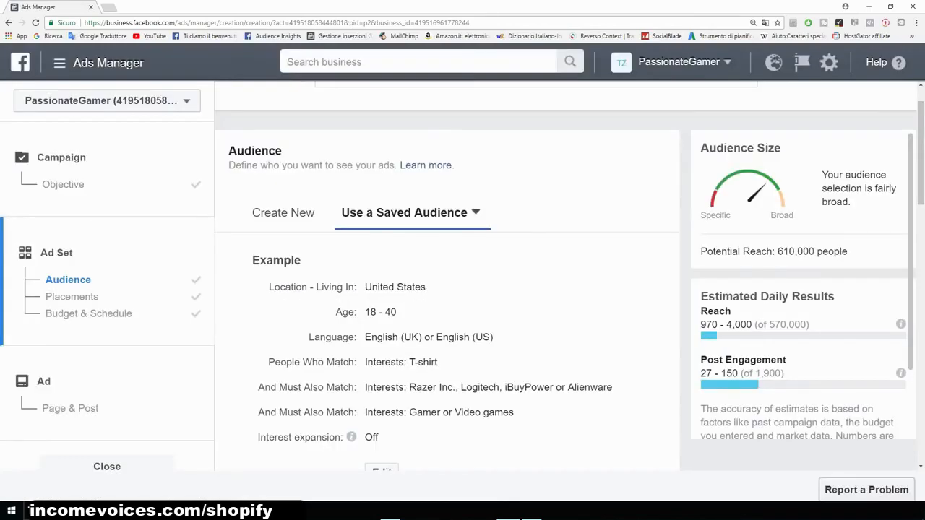
- Switch to edited placements and remove Audience Network and Instagram from the platforms
scroll(446, 289, "down", 6)
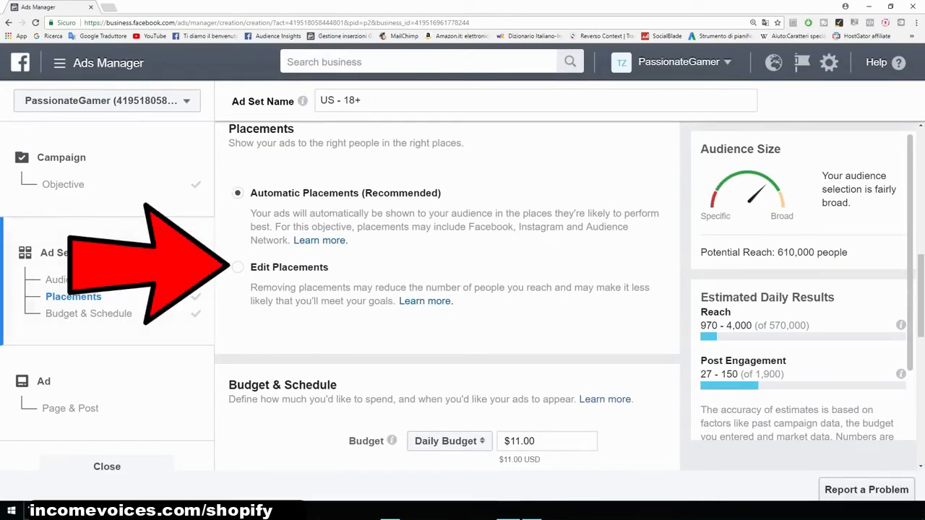
left_click(237, 267)
scroll(446, 288, "down", 2)
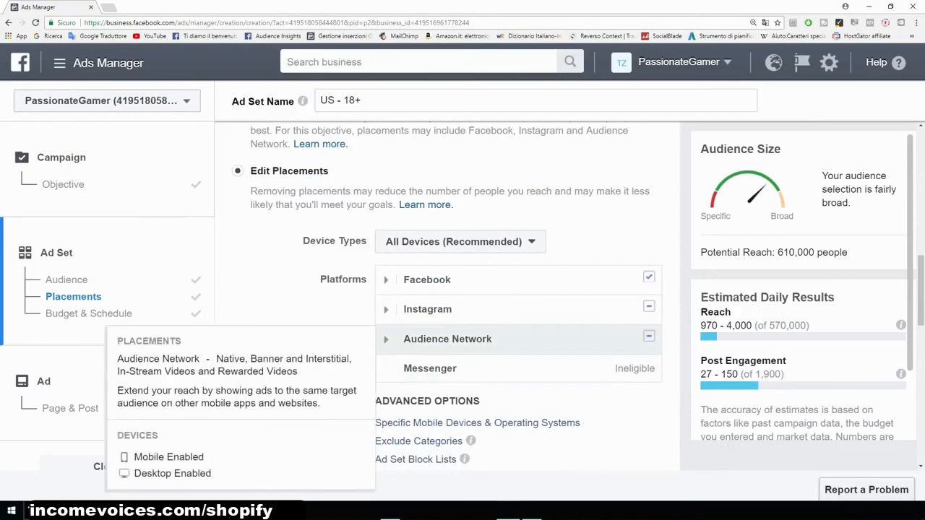
left_click(648, 336)
left_click(649, 306)
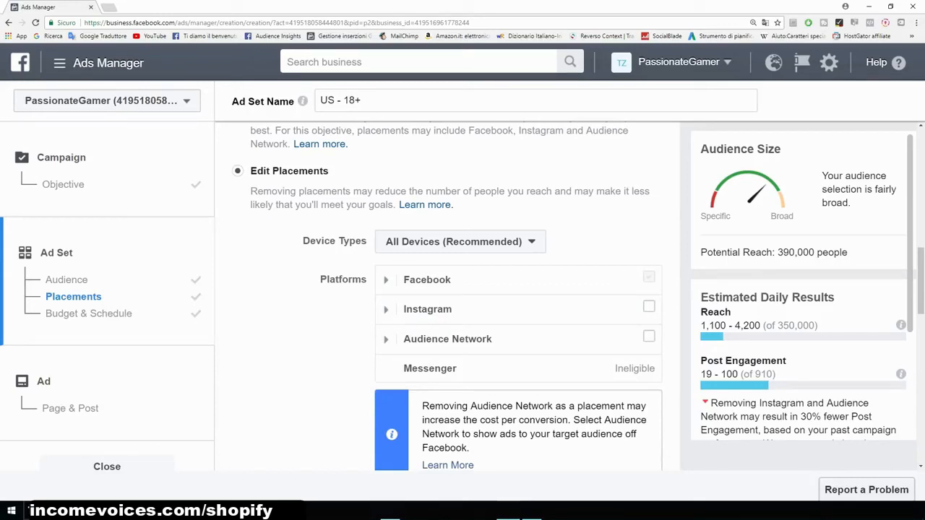
- Review the potential reach and keep the device types on All Devices (Recommended)
scroll(518, 296, "down", 2)
scroll(518, 296, "up", 1)
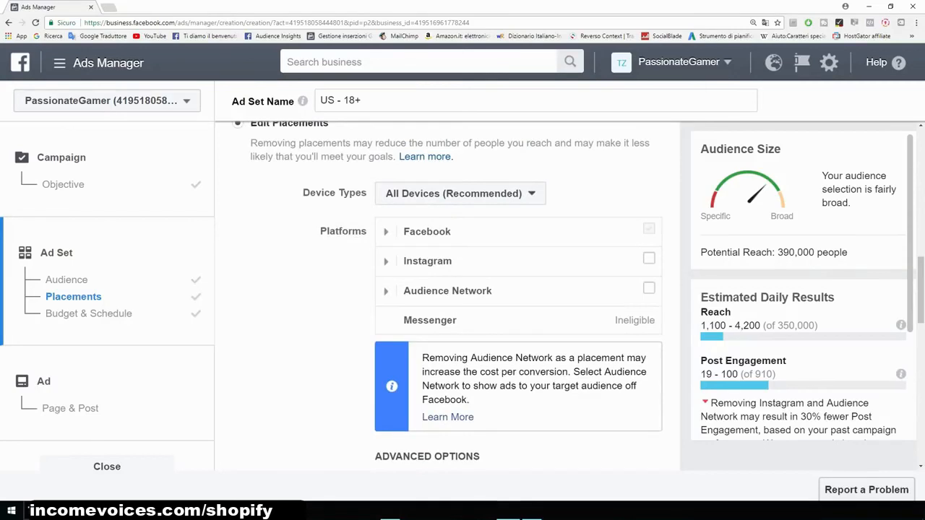
left_click_drag(848, 252, 775, 253)
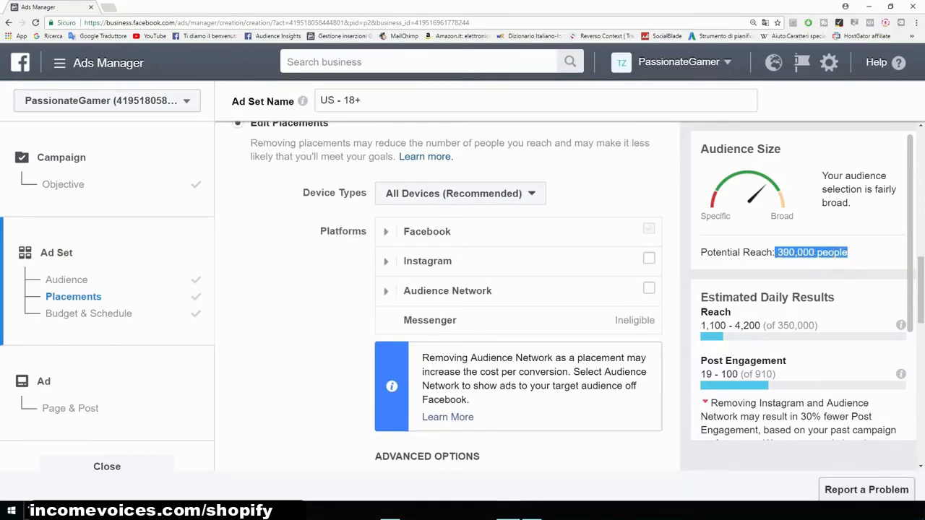
left_click(778, 253)
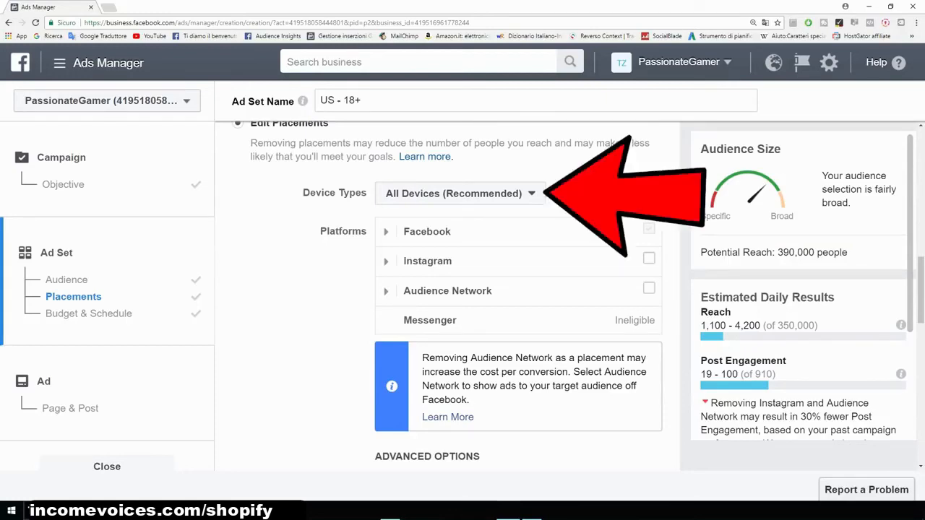
left_click(461, 193)
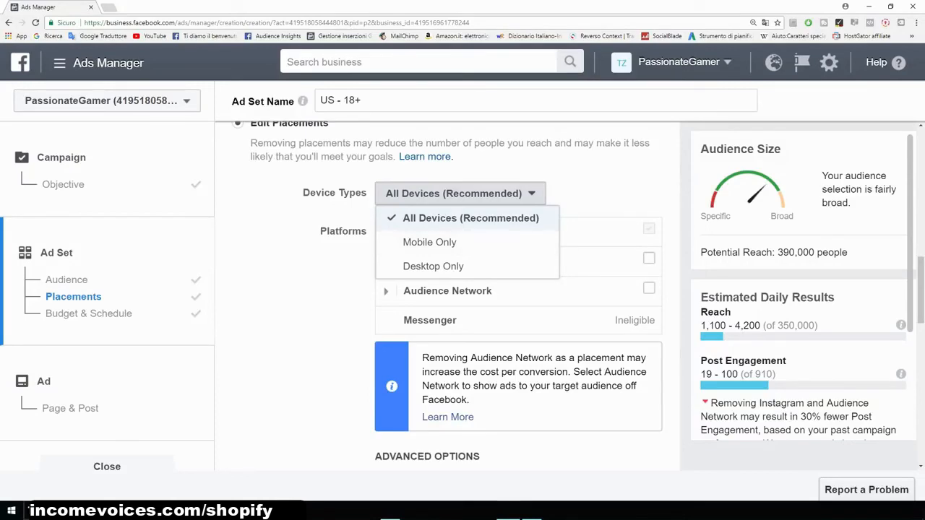
left_click(470, 218)
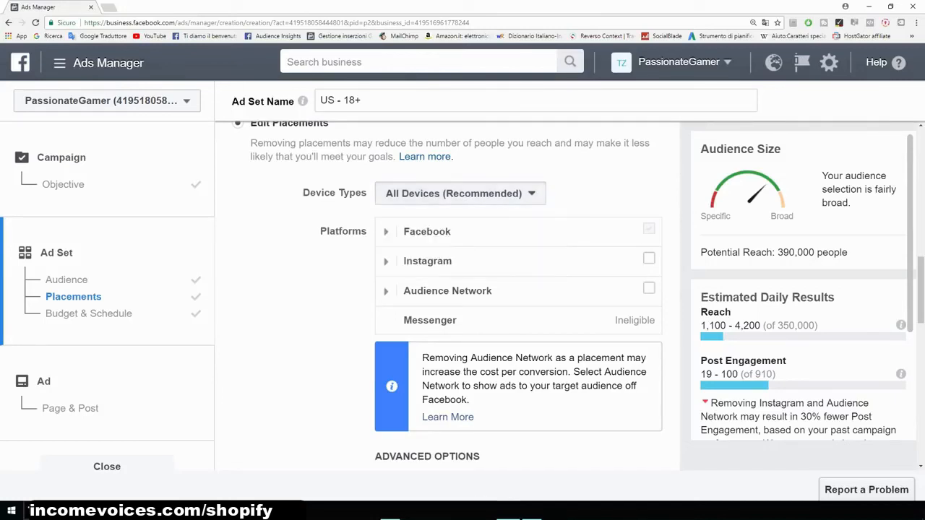
- Set the ad set's daily budget to $5.00
scroll(470, 289, "down", 2)
scroll(447, 298, "down", 5)
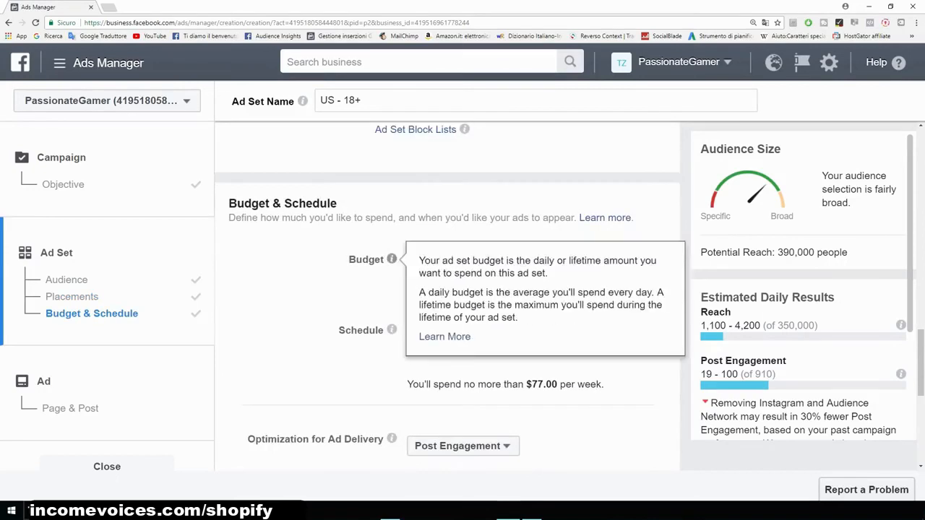
double_click(514, 259)
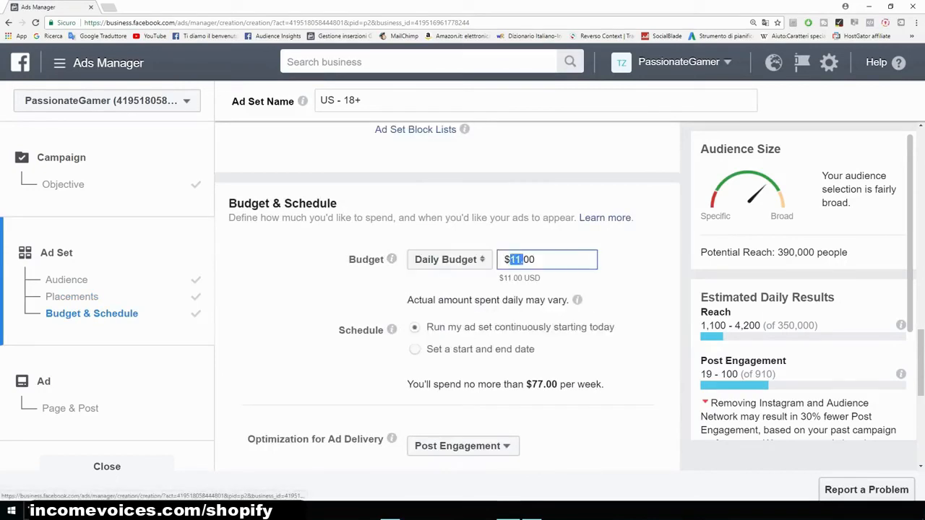
type("5")
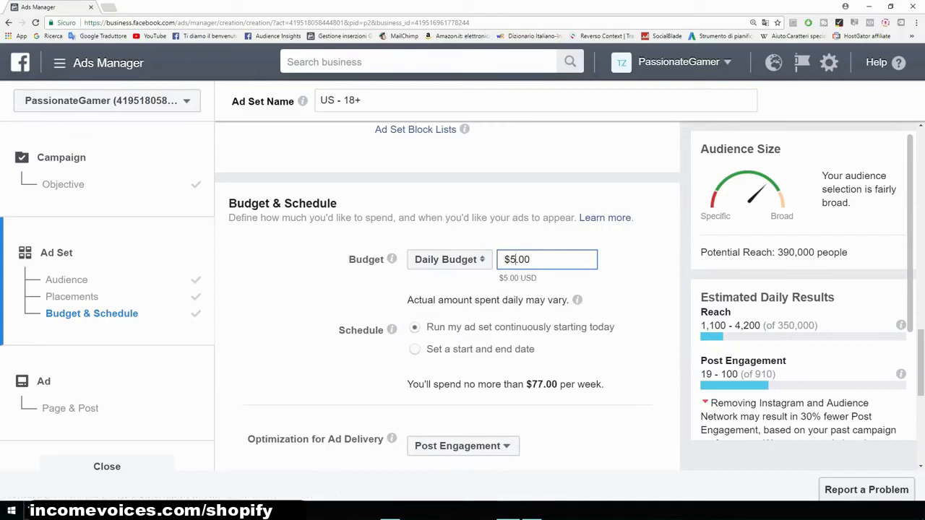
key("Return")
- Continue to the ad step, leaving optimization, bid amount and delivery type at their defaults
scroll(447, 296, "down", 1)
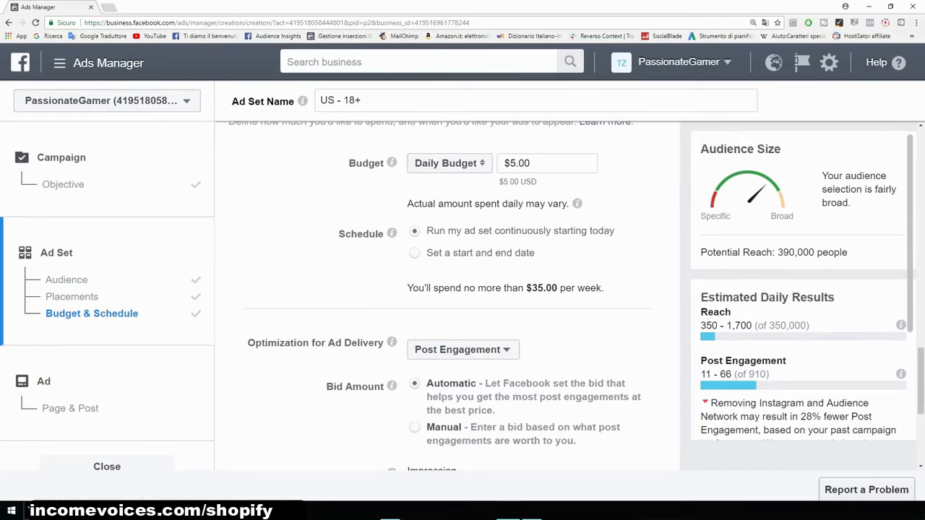
scroll(447, 297, "down", 2)
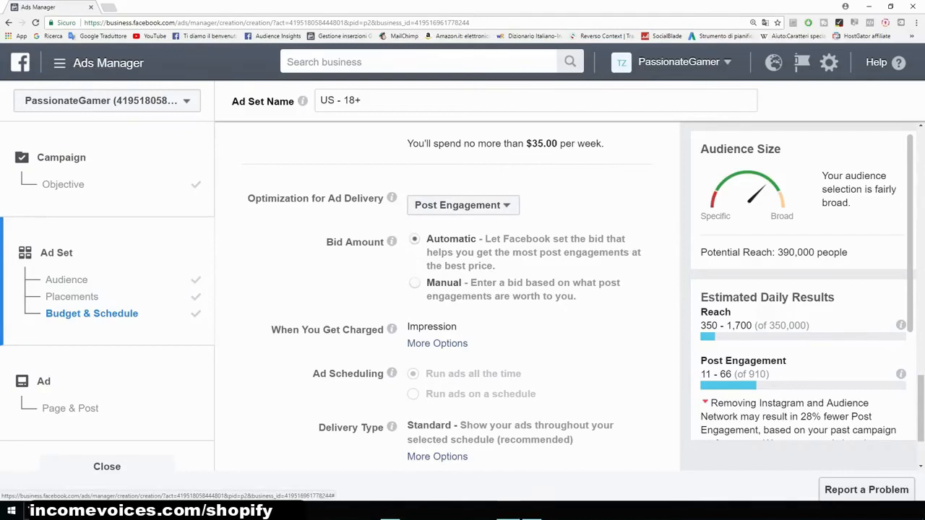
scroll(446, 289, "down", 2)
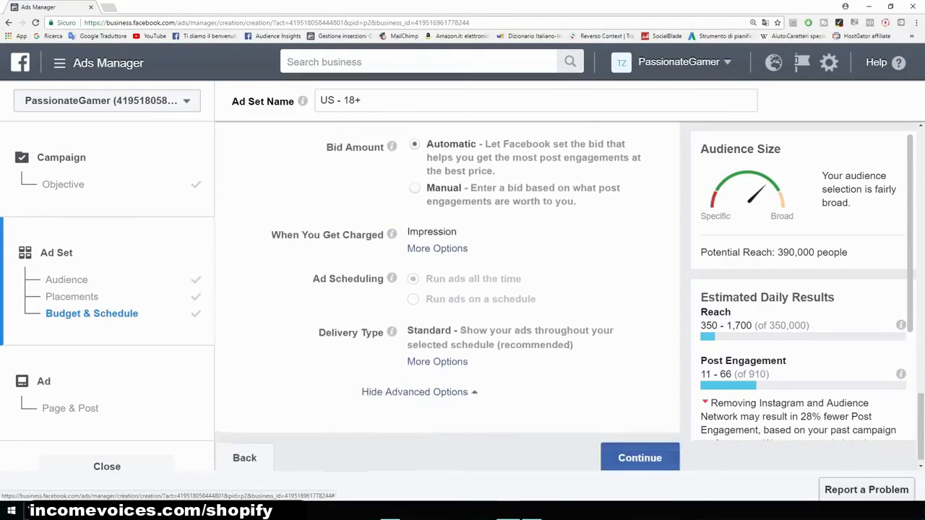
scroll(448, 299, "down", 1)
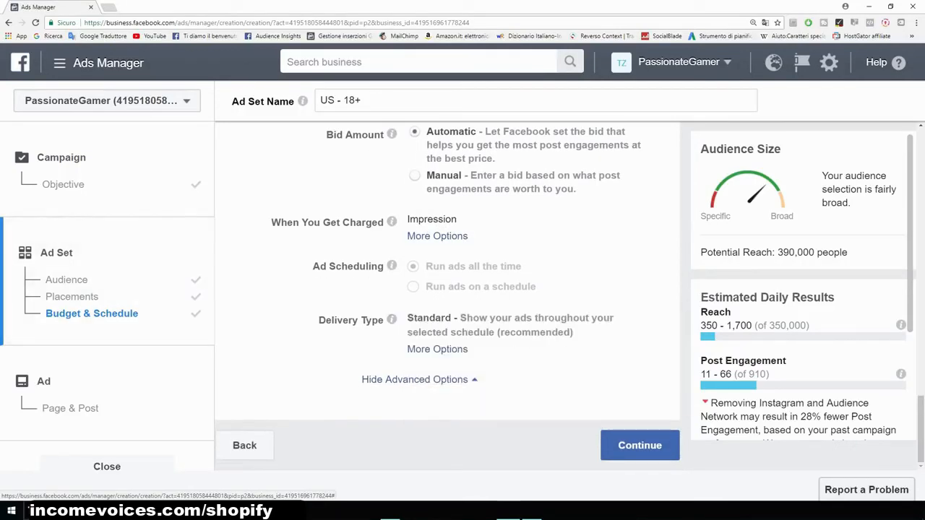
left_click(640, 445)
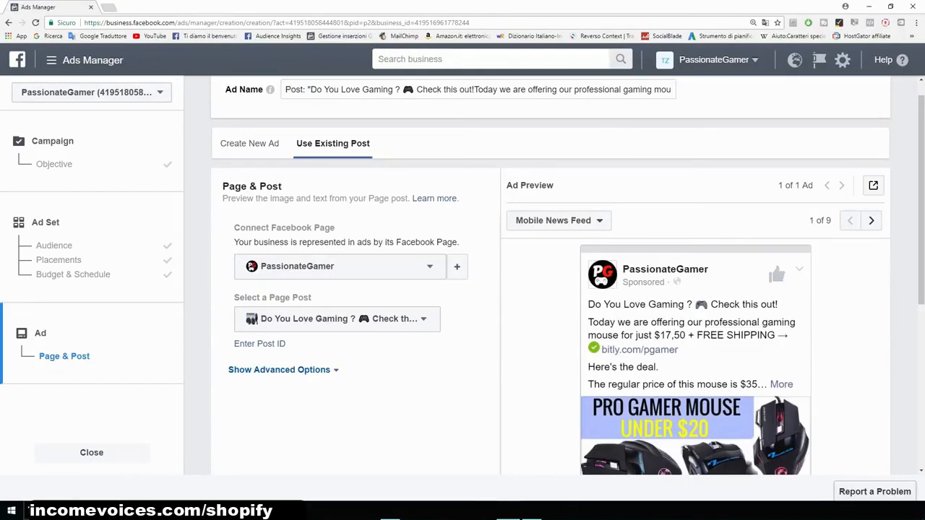
- Select the existing page post "GAMERS ONLY ... T-SHIRT is 40% off" for the ad
scroll(550, 289, "down", 3)
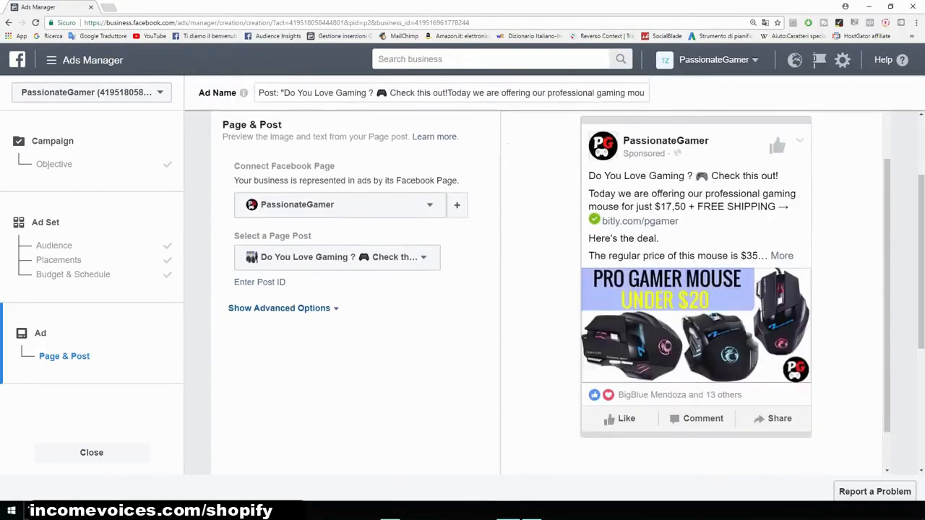
scroll(551, 289, "up", 3)
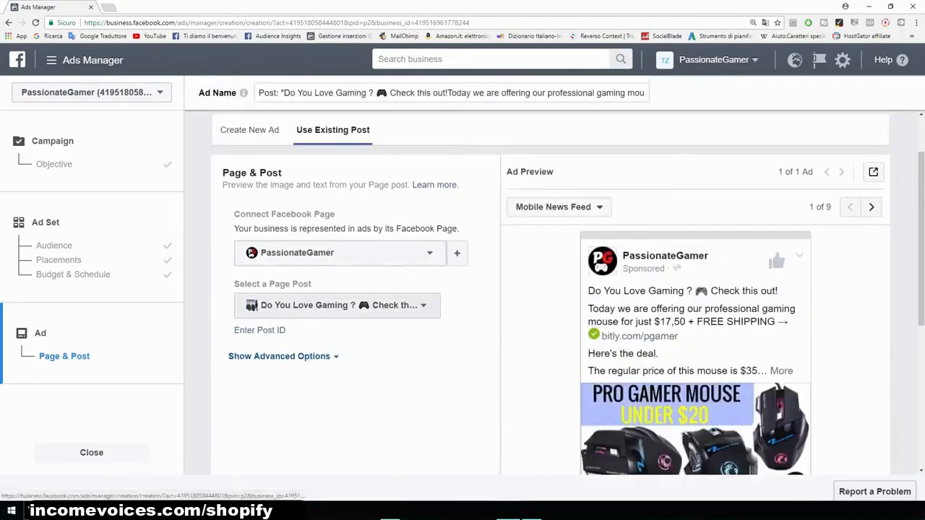
left_click(337, 305)
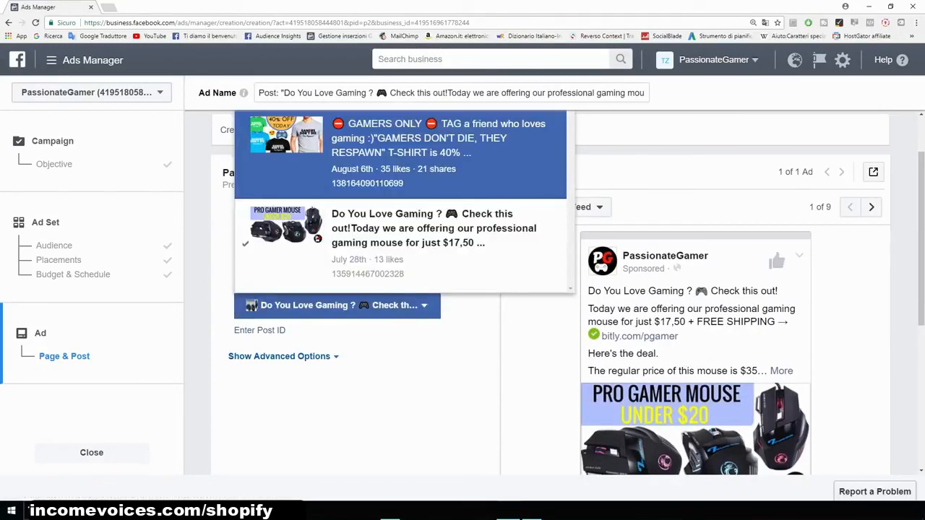
left_click(400, 154)
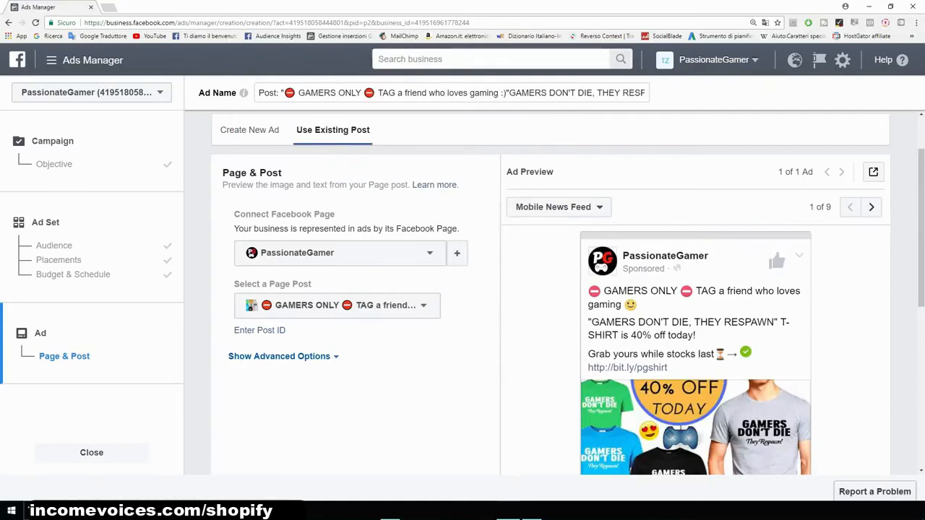
- Examine the ad preview across placements such as Feature Phone and Desktop News Feed, and the image text notice
triple_click(284, 214)
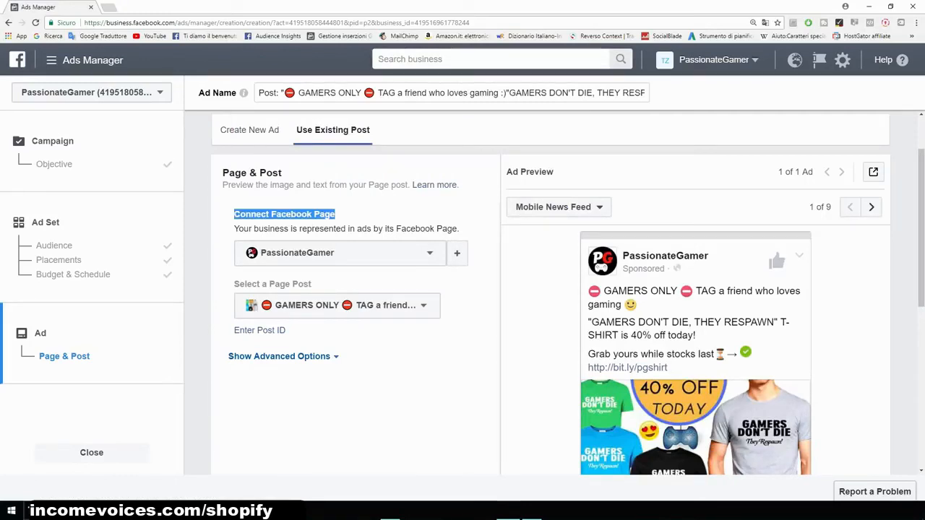
scroll(549, 288, "down", 3)
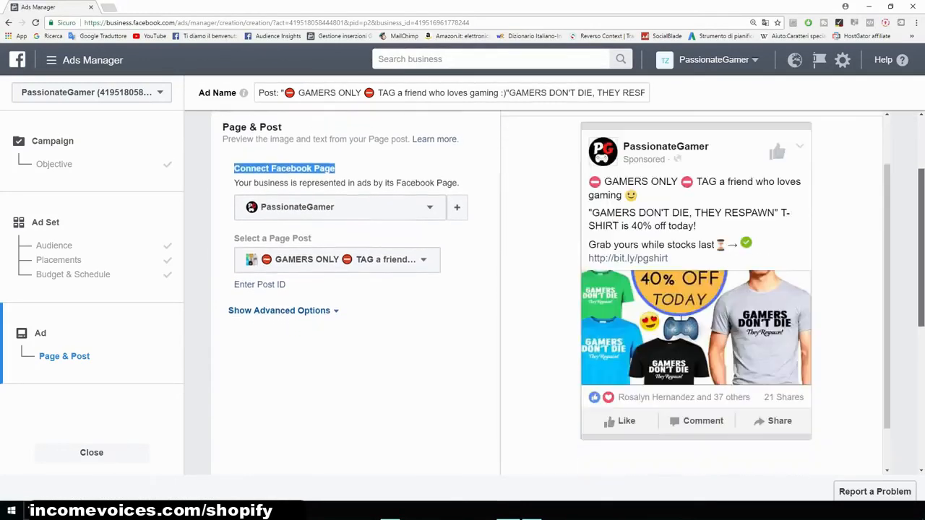
scroll(693, 289, "up", 2)
scroll(694, 289, "down", 2)
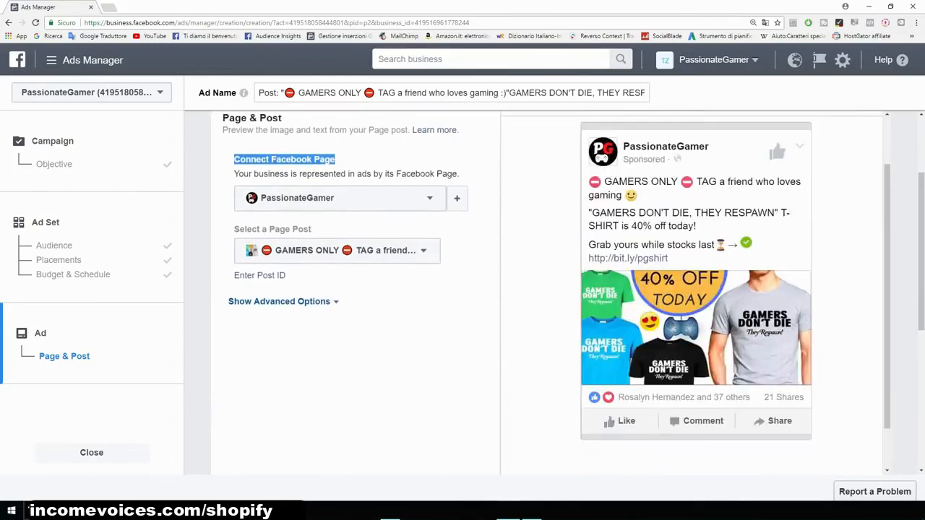
left_click(375, 346)
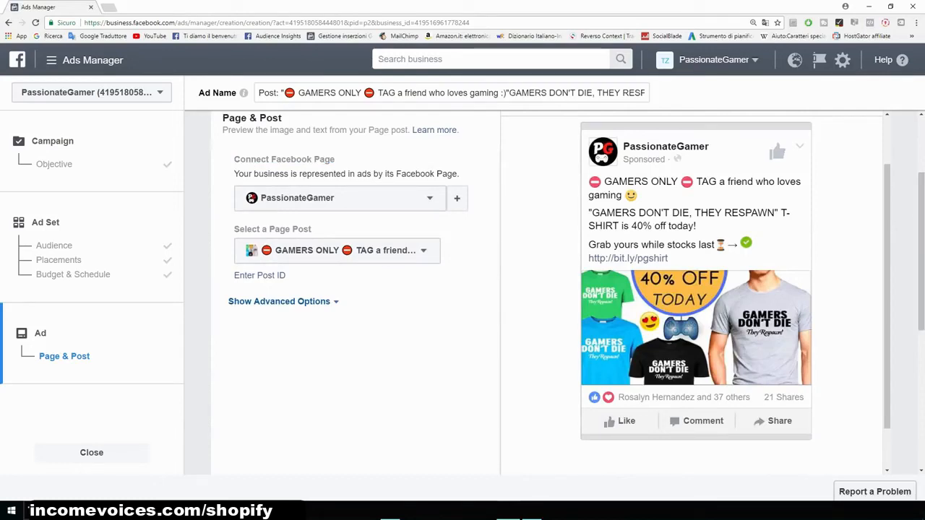
left_click_drag(289, 276, 234, 229)
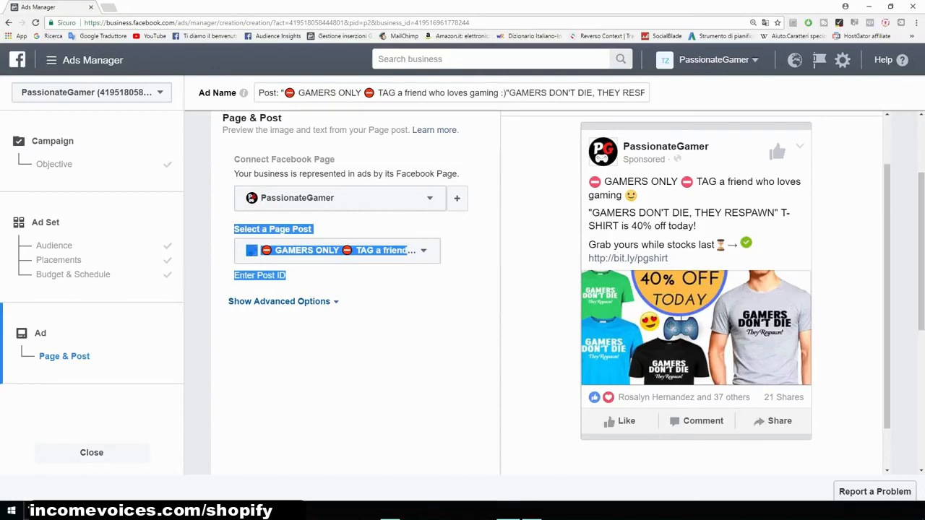
left_click_drag(887, 289, 887, 264)
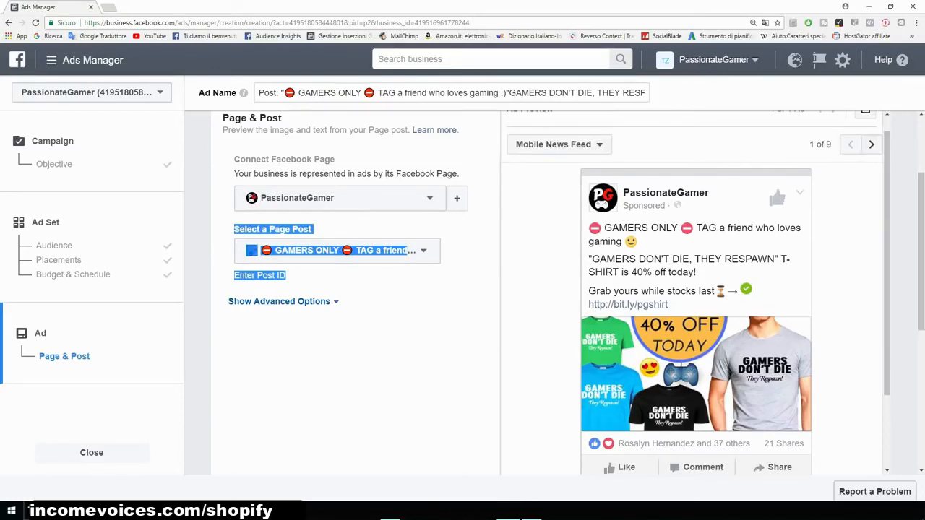
left_click(870, 145)
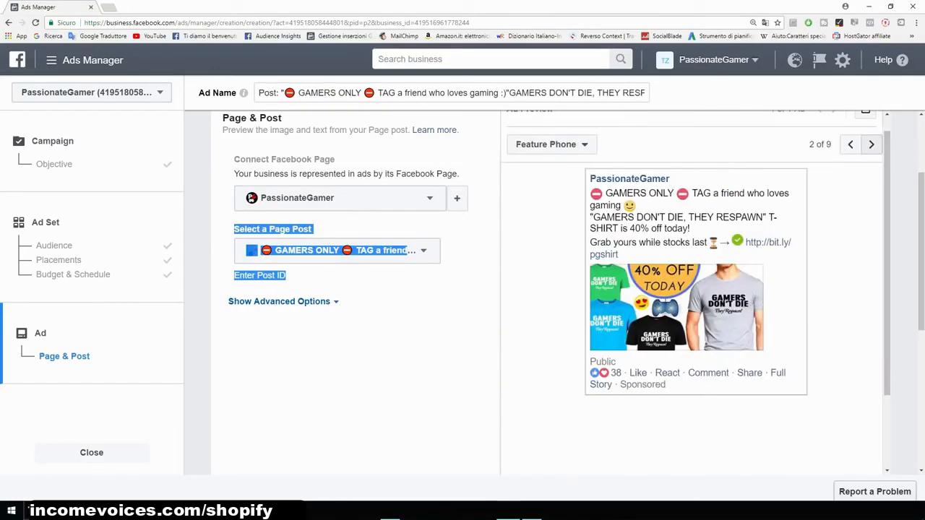
left_click(870, 144)
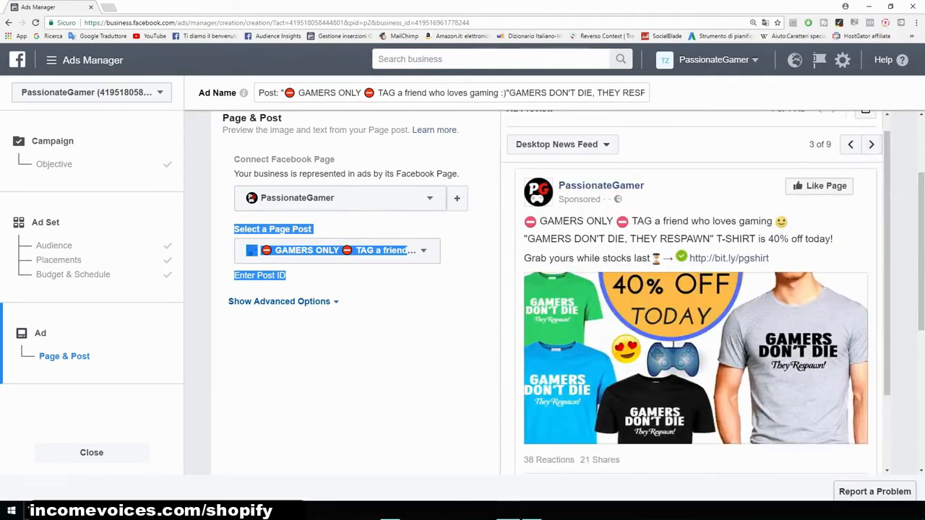
scroll(354, 289, "down", 5)
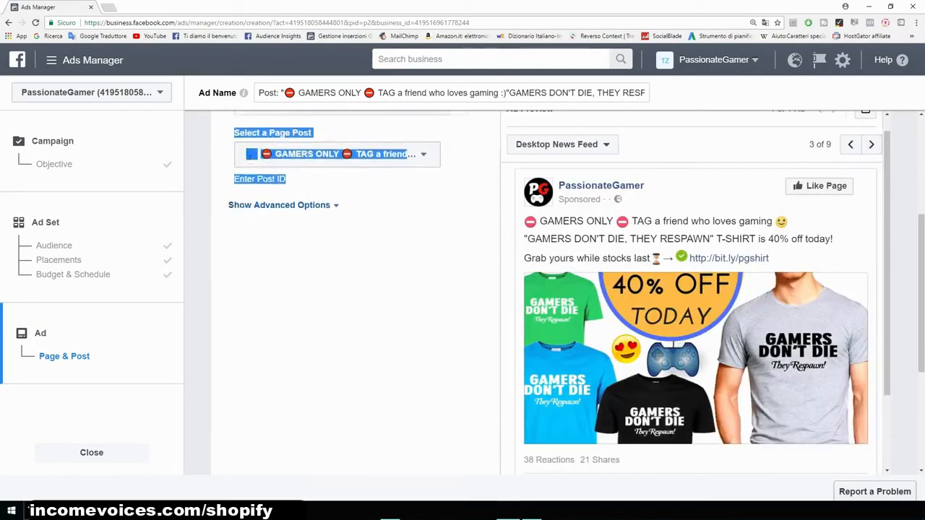
scroll(462, 289, "up", 3)
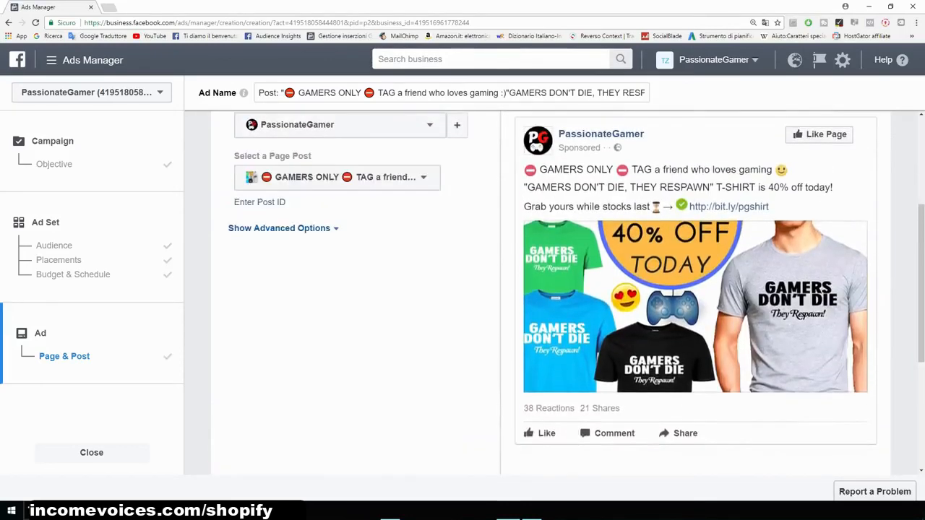
scroll(551, 289, "down", 3)
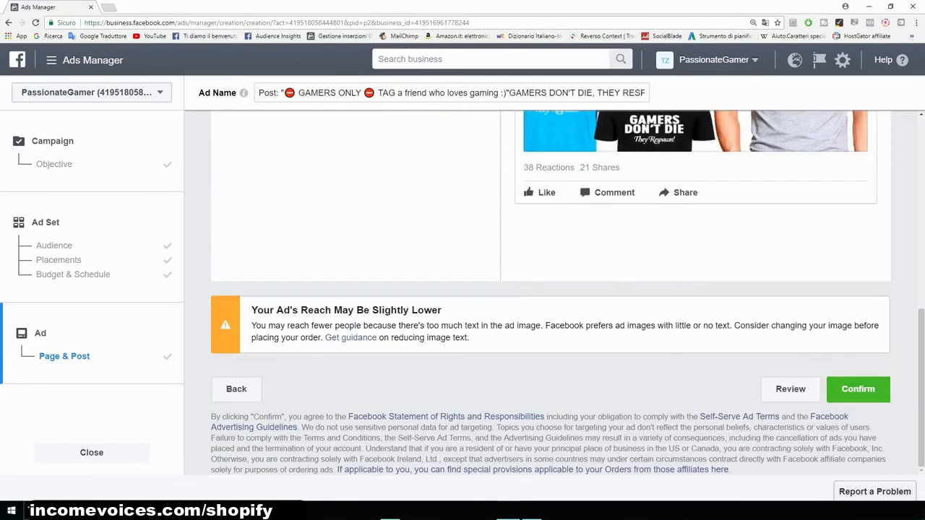
left_click_drag(250, 310, 439, 310)
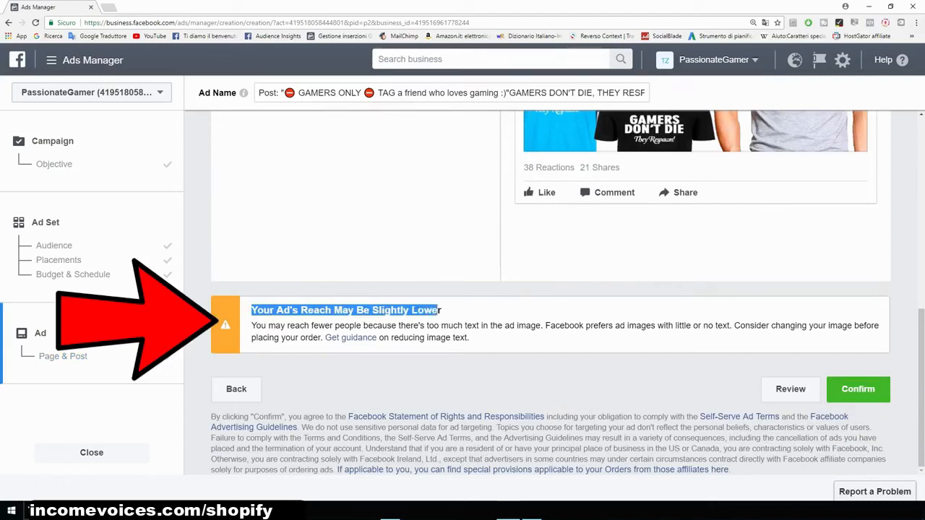
left_click(439, 310)
scroll(551, 293, "up", 6)
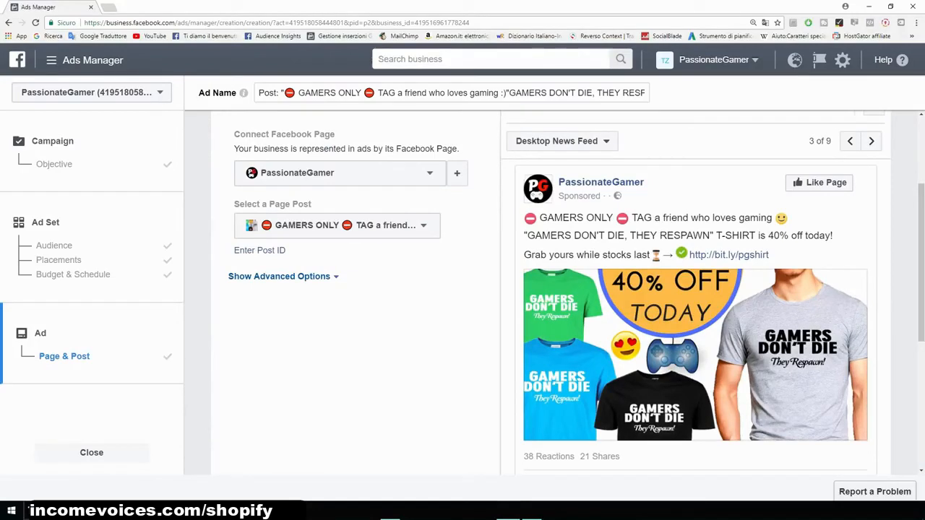
scroll(551, 292, "down", 1)
scroll(550, 292, "up", 1)
scroll(551, 293, "down", 5)
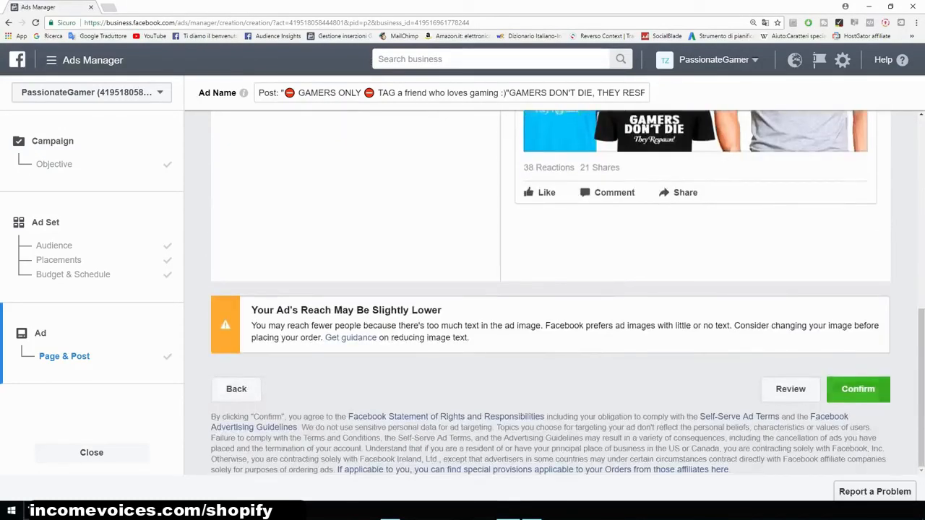
- Confirm the ad order and continue to the campaign's ads overview
left_click(857, 389)
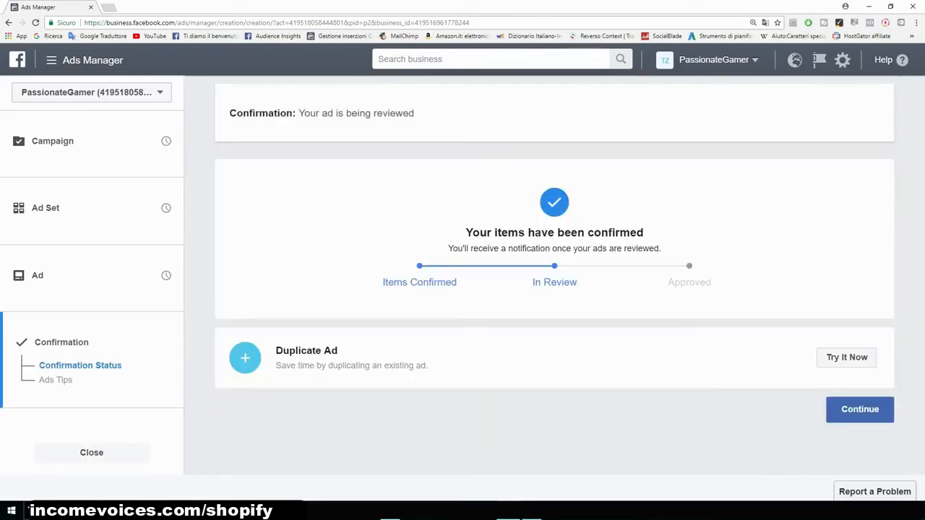
left_click(859, 409)
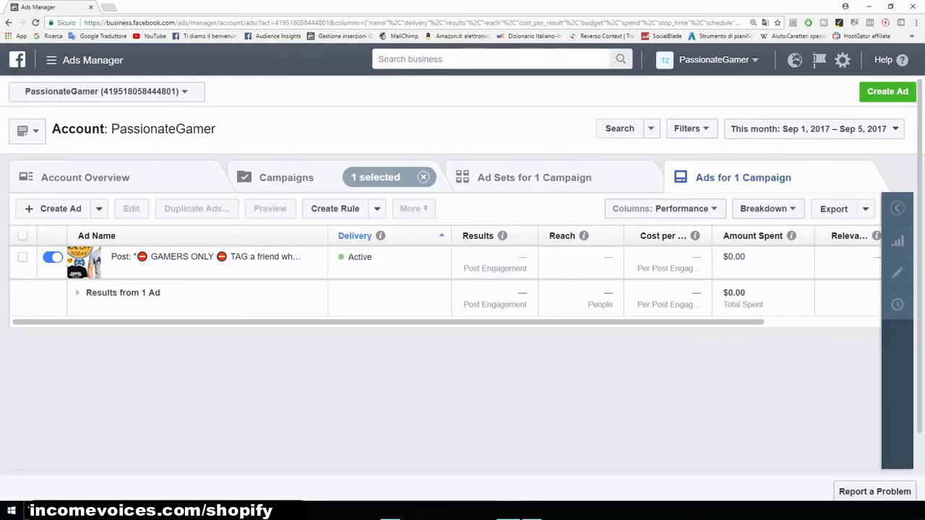
scroll(448, 274, "right", 4)
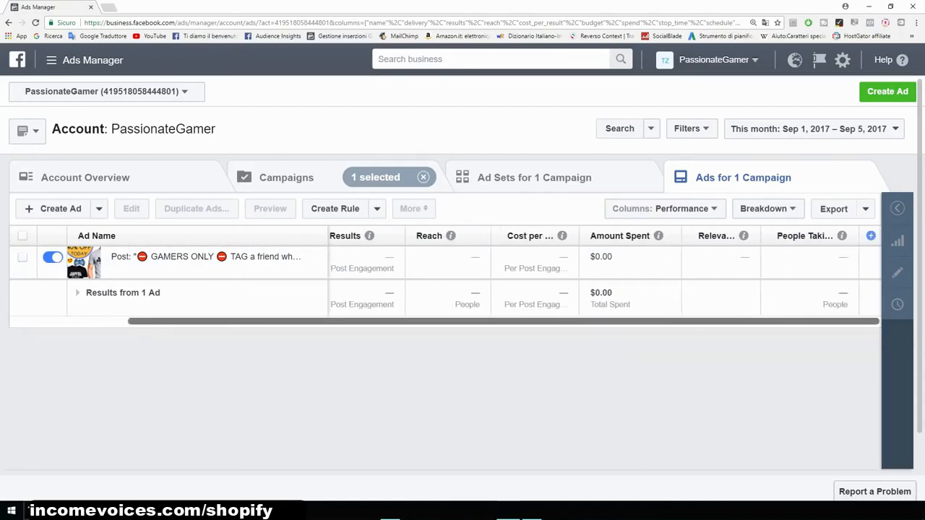
scroll(448, 274, "left", 4)
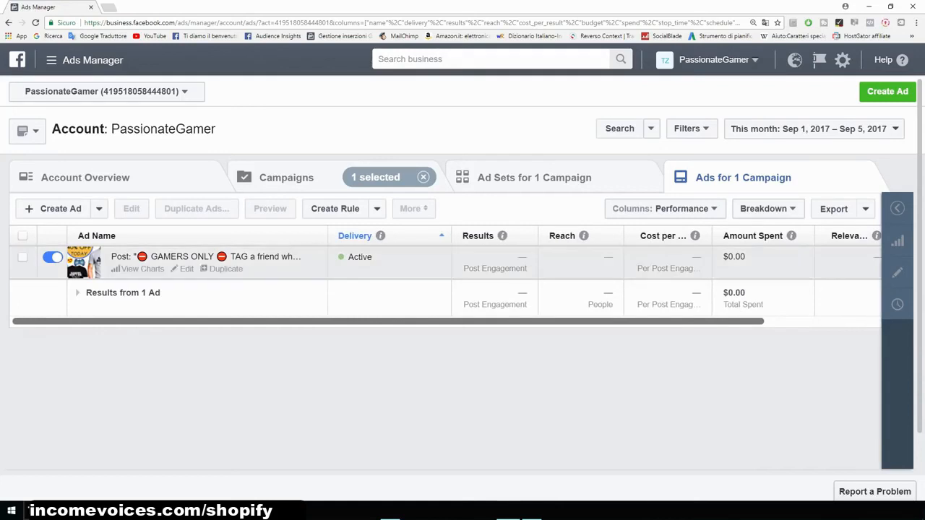
- Turn off the existing engagement ad
left_click(52, 257)
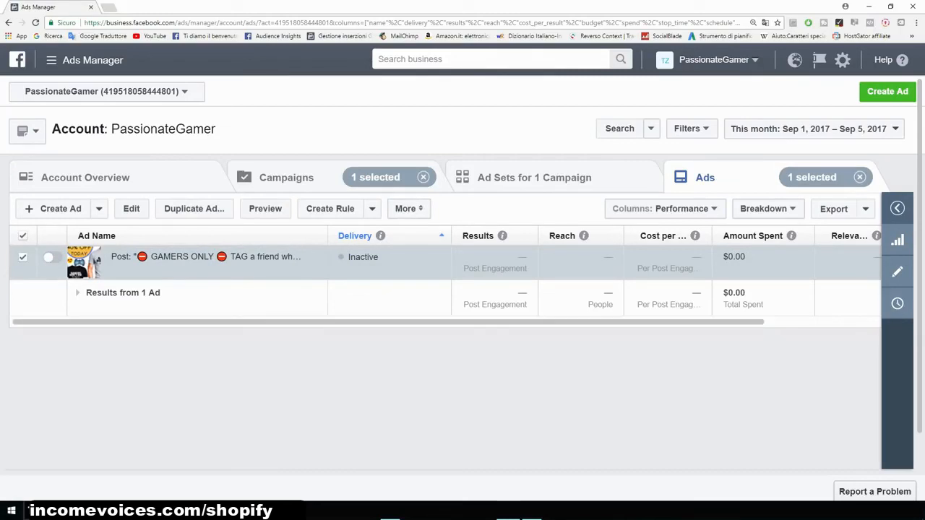
- Start a new ad with the Conversions objective, name the campaign Example, and continue
left_click(888, 91)
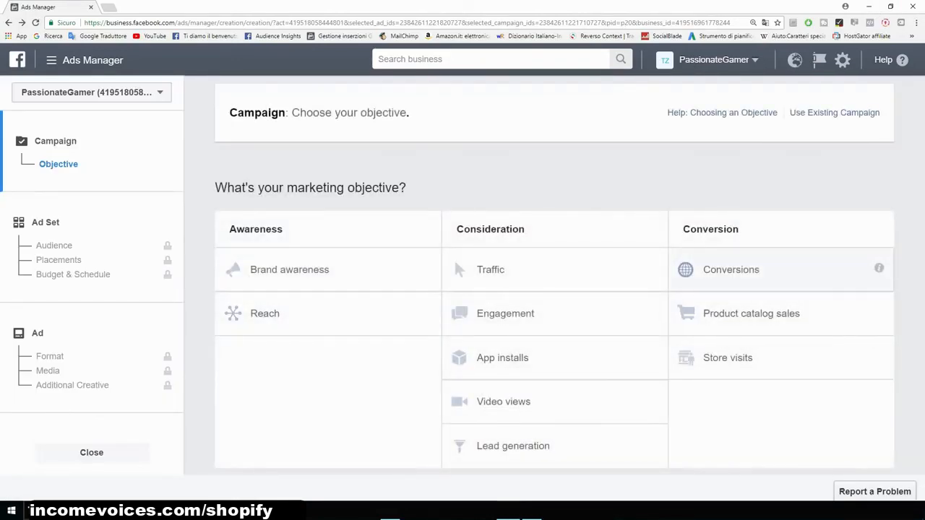
left_click(731, 270)
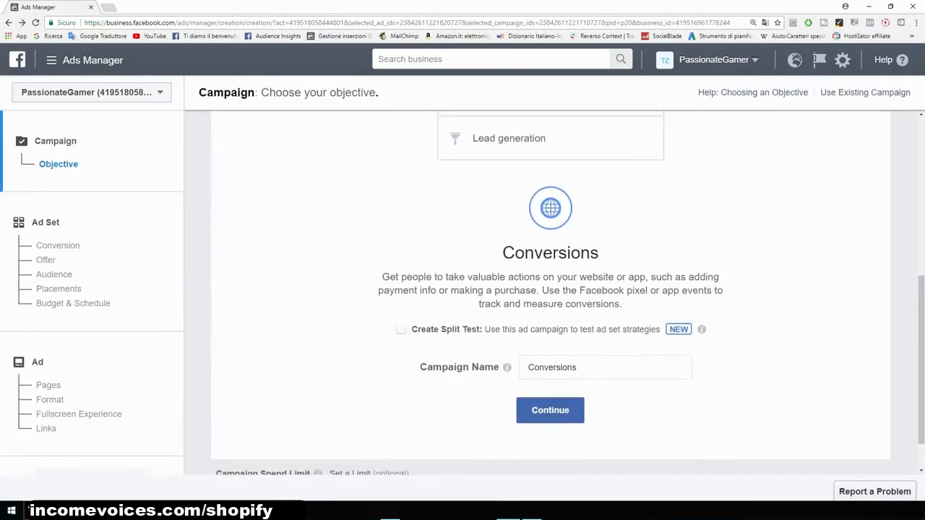
left_click_drag(590, 368, 498, 367)
type("Exapl")
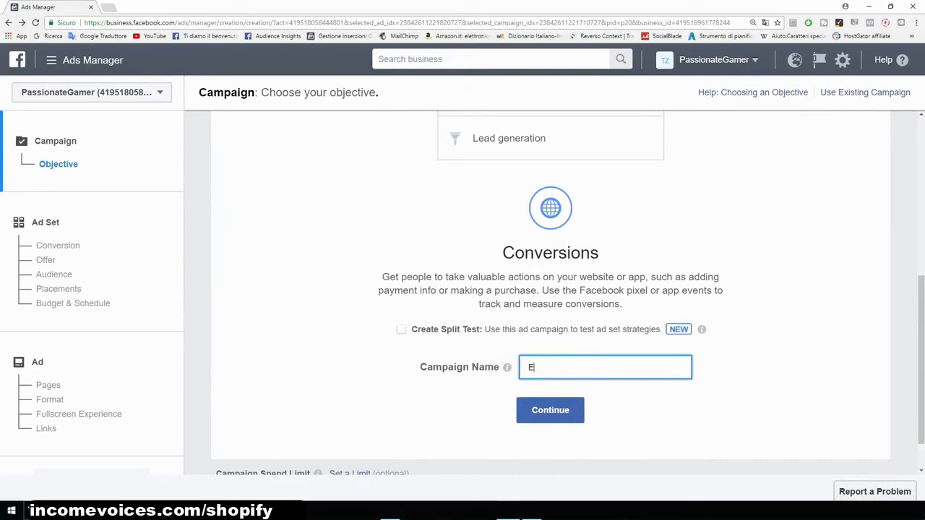
key("BackSpace")
key("BackSpace")
key("BackSpace")
type("ample")
left_click(550, 410)
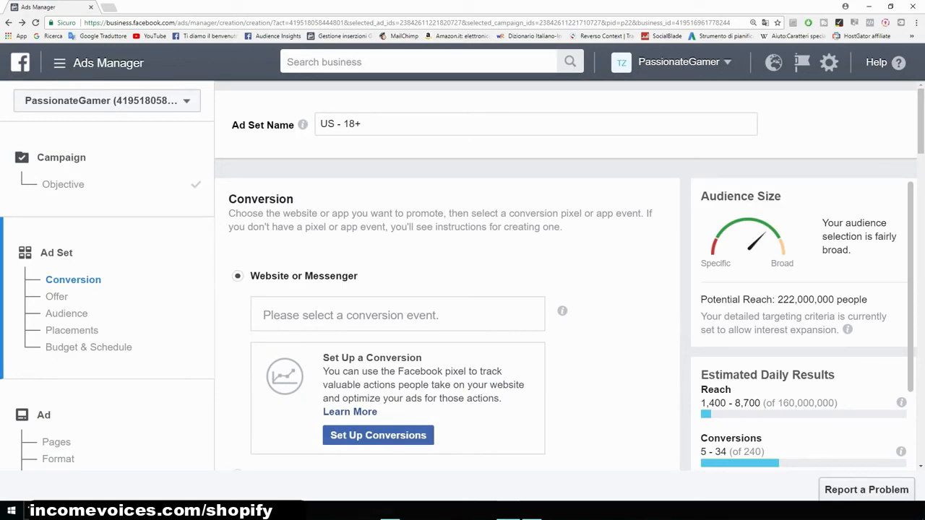
- Browse the pixel conversion events and set the conversion event to View Content
left_click(397, 315)
scroll(397, 315, "down", 1)
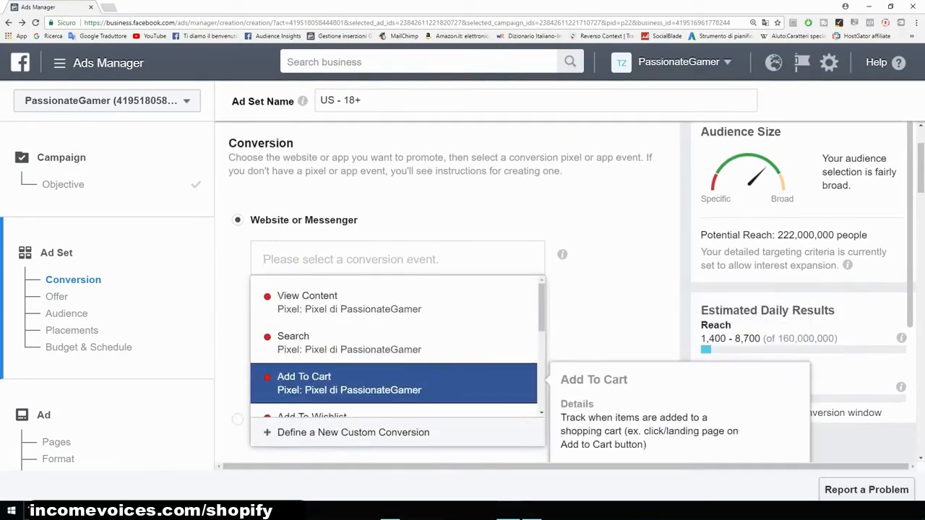
scroll(398, 381, "down", 2)
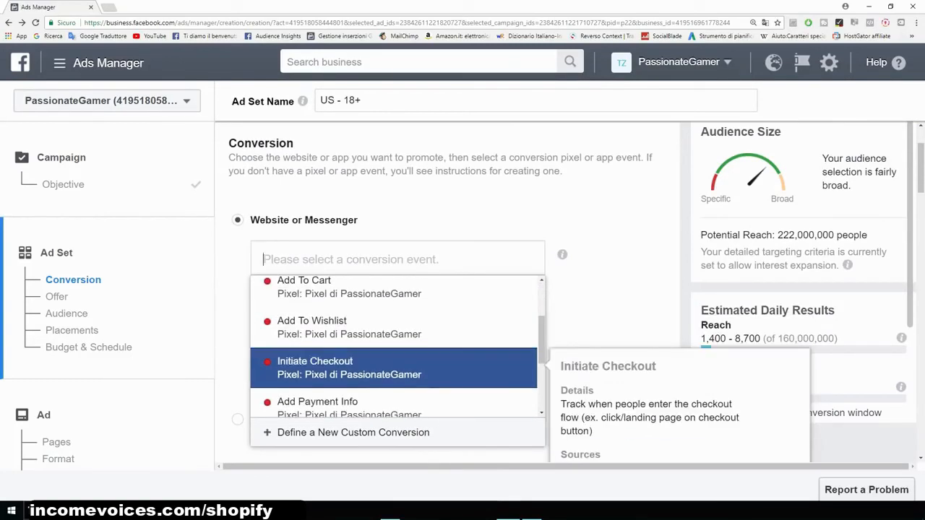
scroll(397, 361, "down", 1)
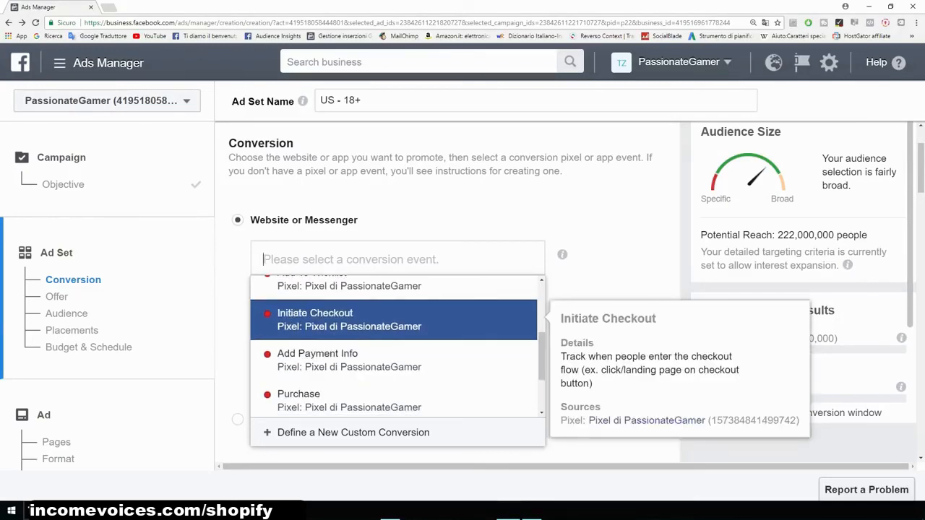
scroll(398, 354, "down", 1)
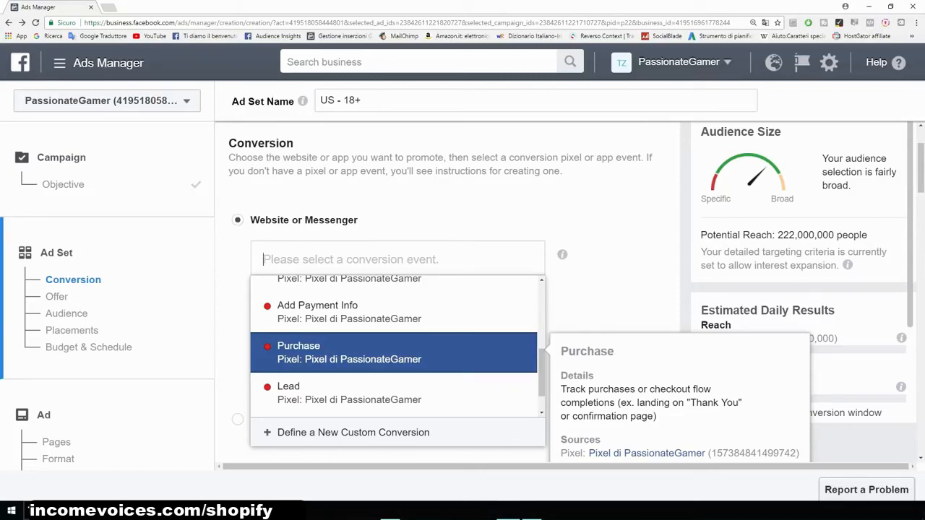
scroll(569, 289, "up", 1)
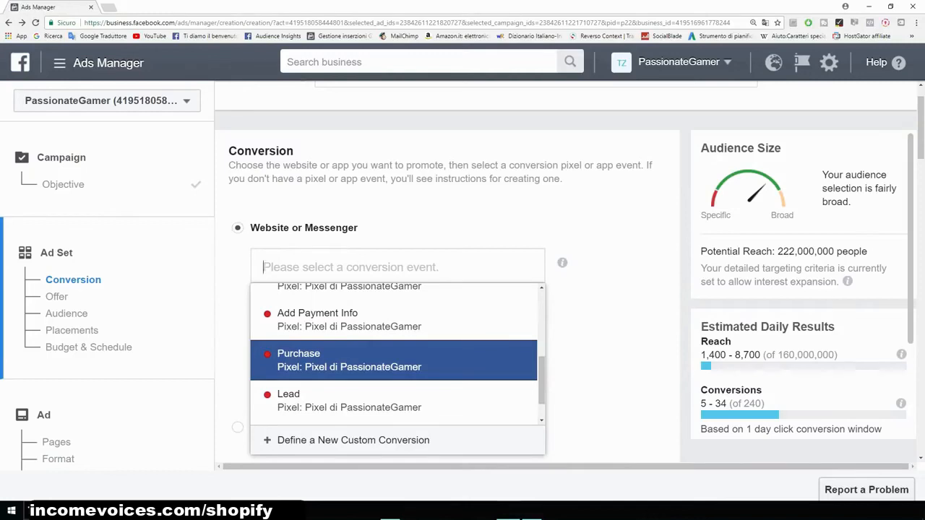
mouse_move(394, 361)
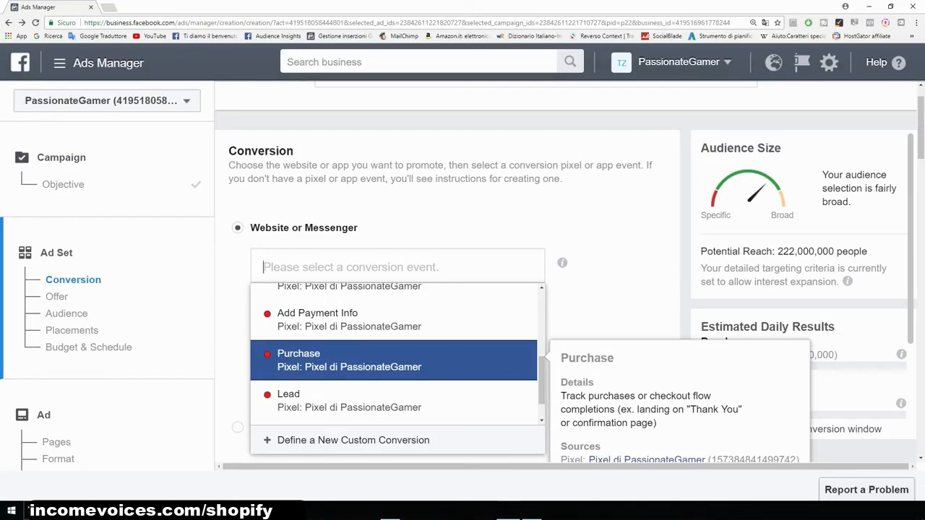
key("Up")
key("Up")
key("Up")
key("Up")
key("Up")
key("Up")
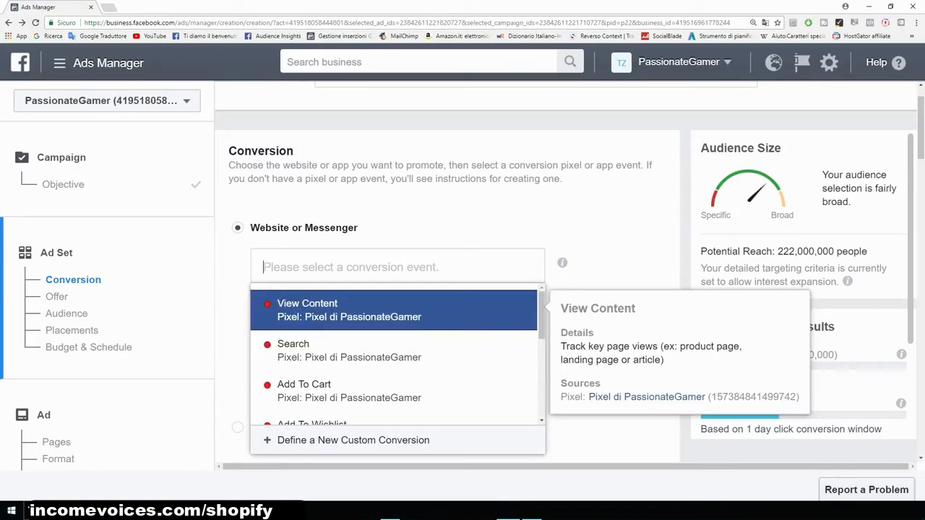
key("Down")
key("Down")
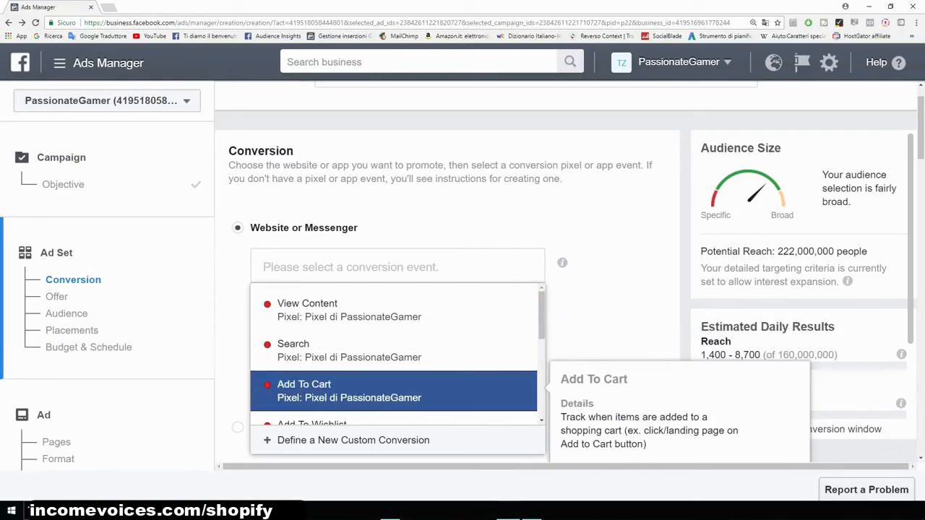
key("Down")
key("Up")
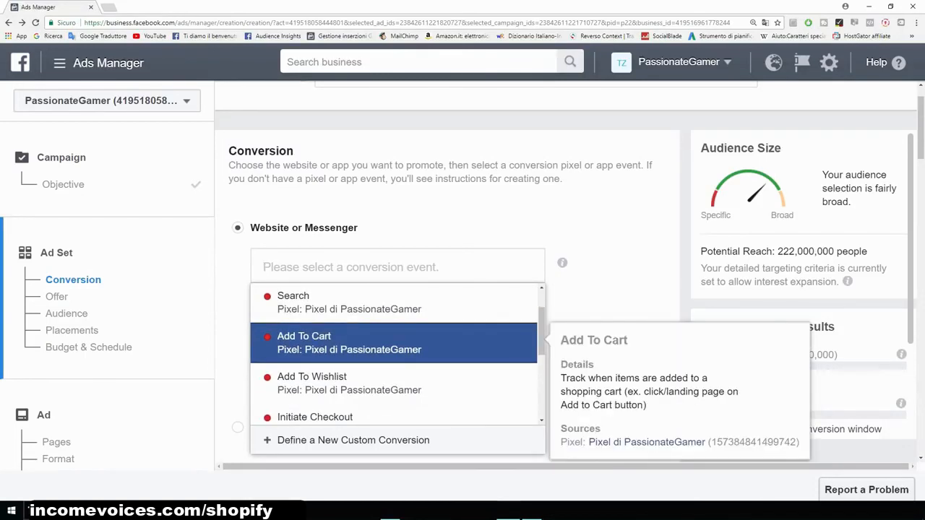
key("Down")
key("Down")
key("Down")
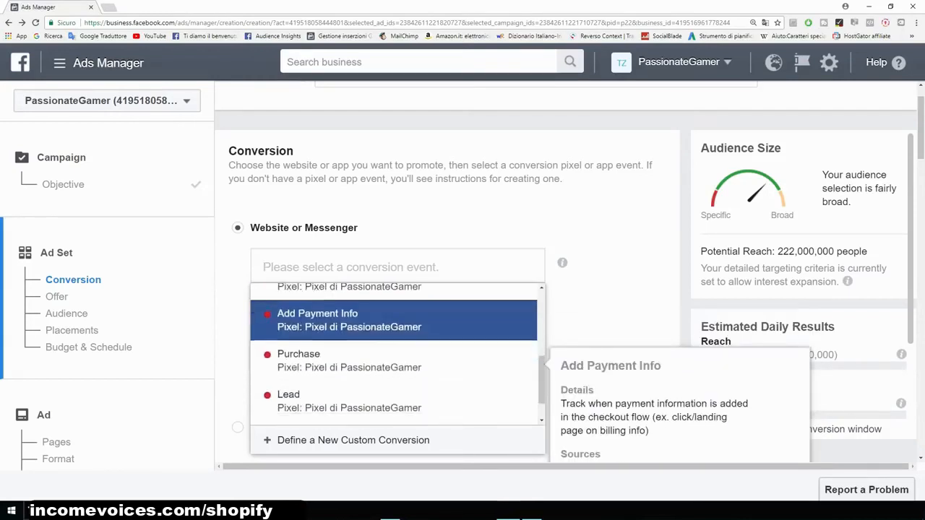
key("Down")
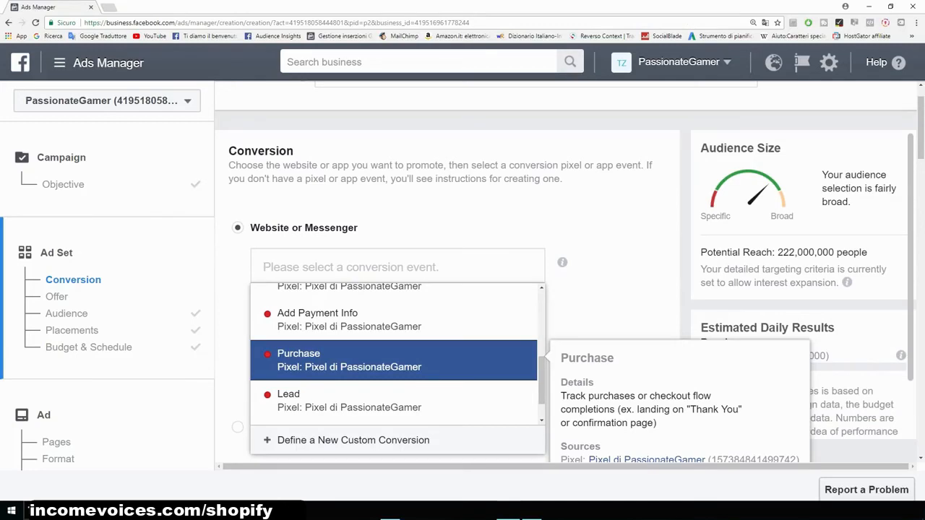
scroll(397, 354, "up", 3)
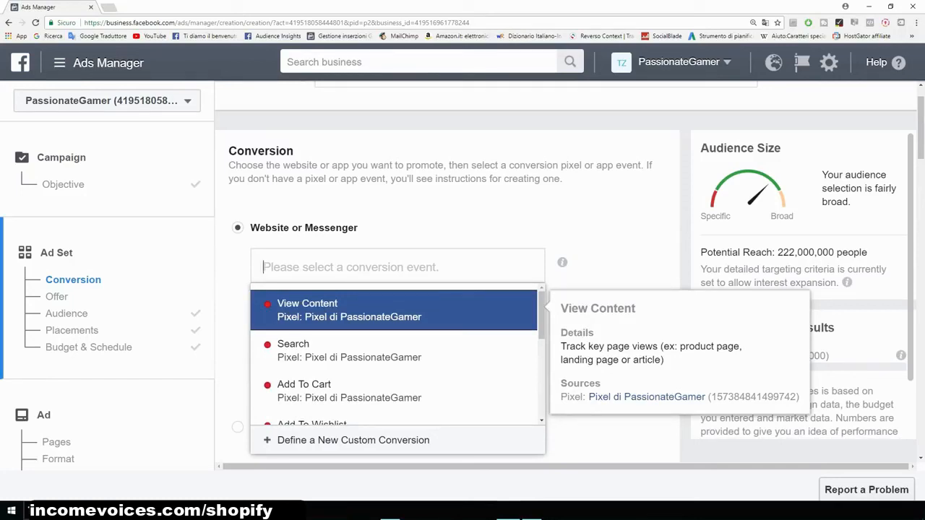
key("Return")
- Use the saved audience Example for the ad set
scroll(447, 289, "down", 6)
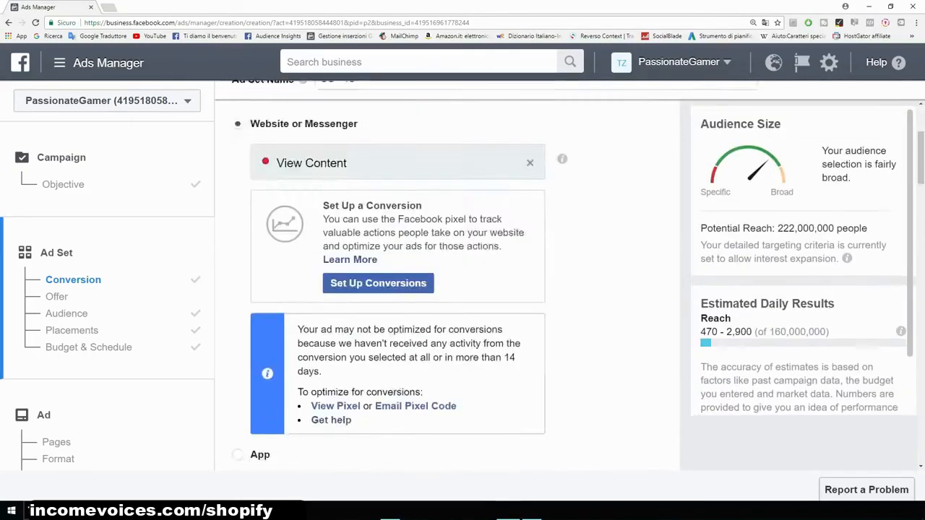
scroll(446, 289, "down", 3)
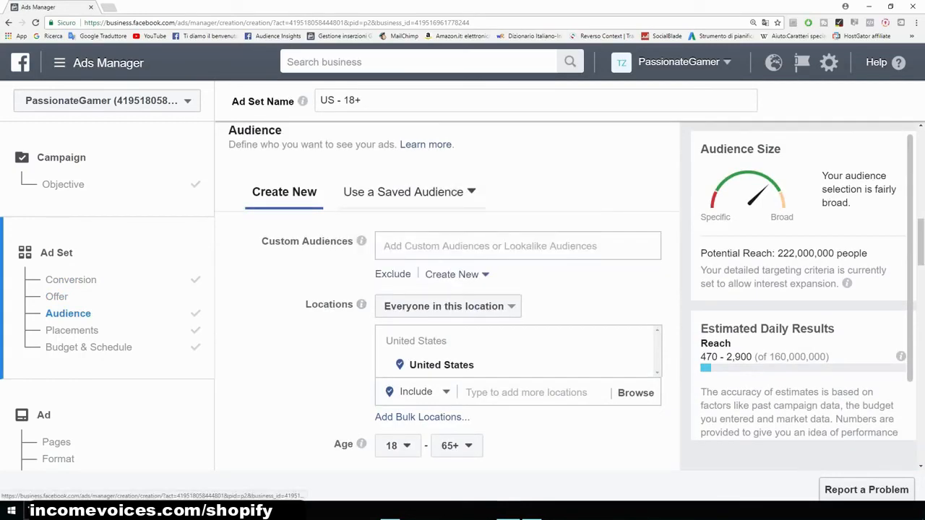
left_click(405, 192)
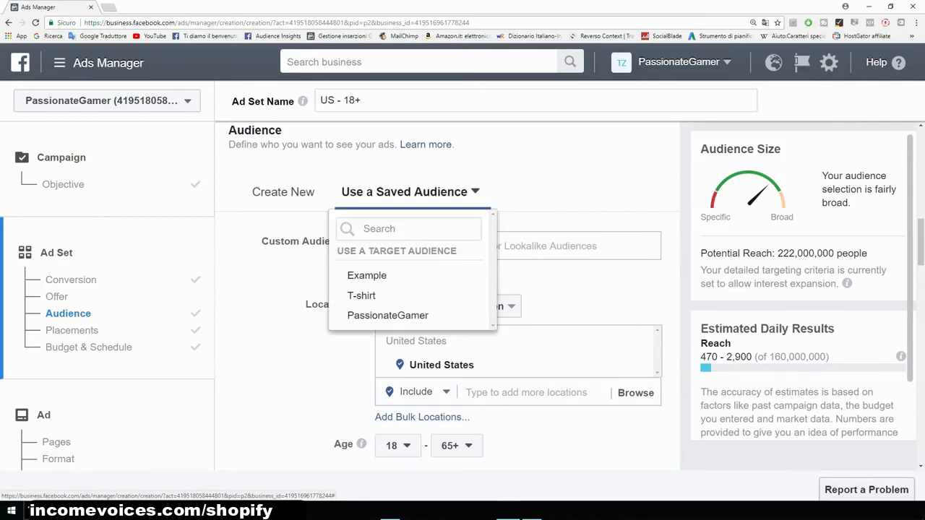
mouse_move(405, 275)
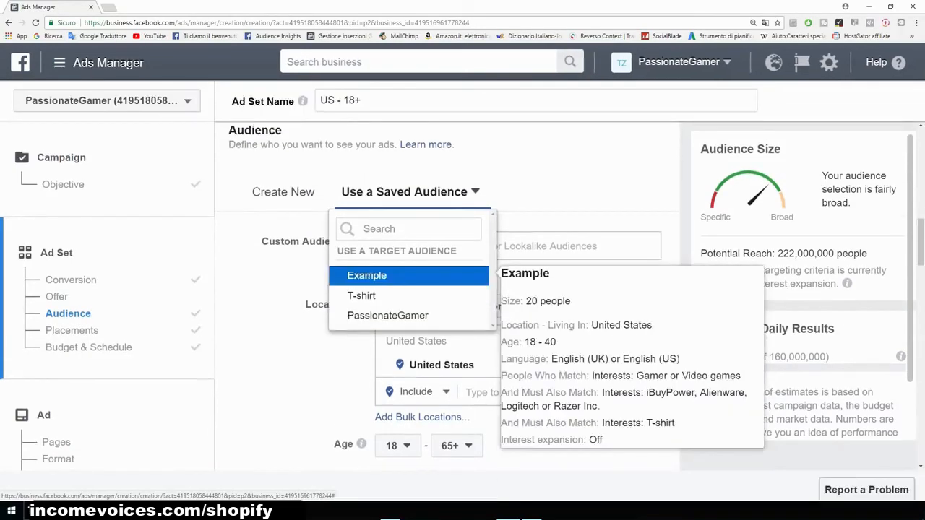
left_click(404, 275)
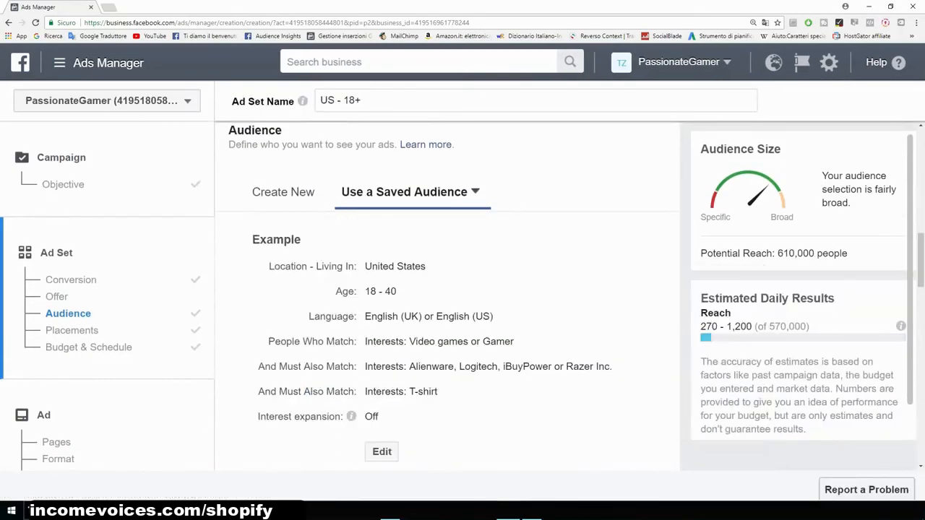
- Switch to Edit Placements and uncheck Messenger, Audience Network and Instagram, keeping only Facebook
scroll(448, 289, "down", 1)
scroll(448, 289, "down", 6)
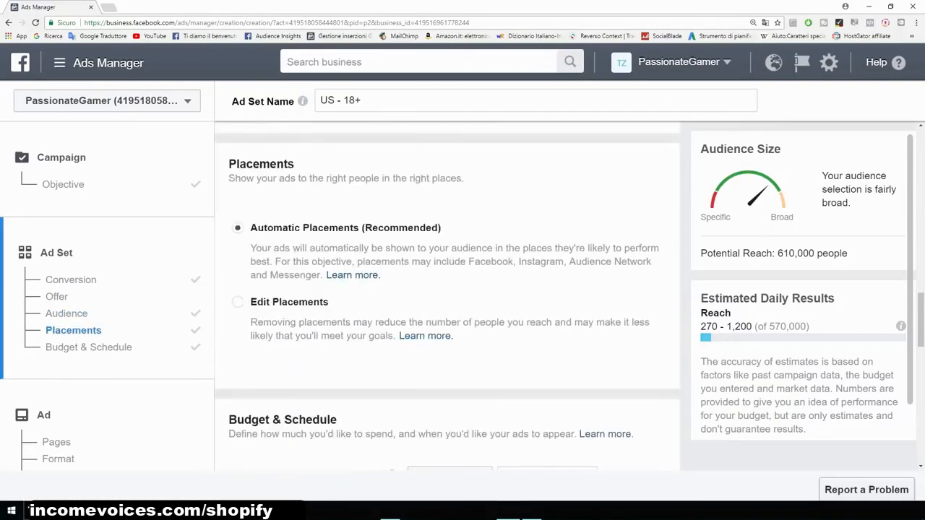
left_click(238, 302)
scroll(448, 296, "down", 3)
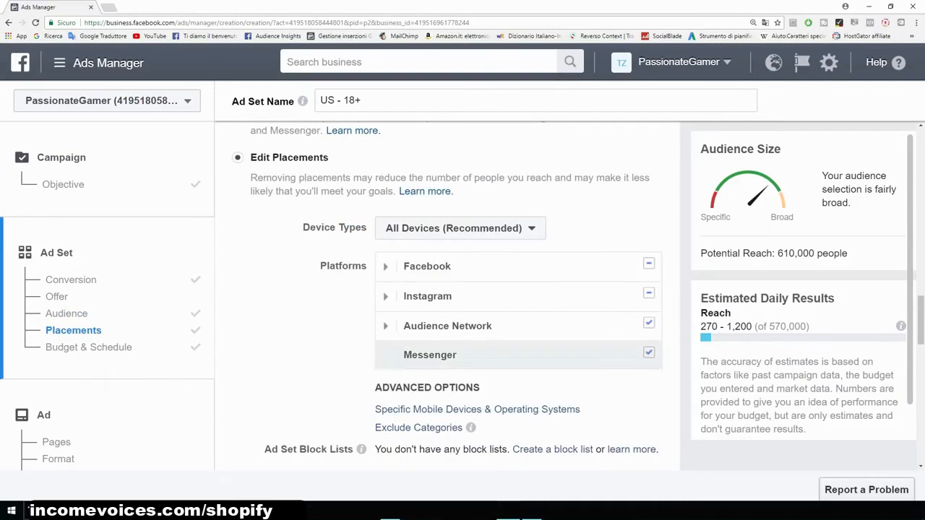
left_click(648, 352)
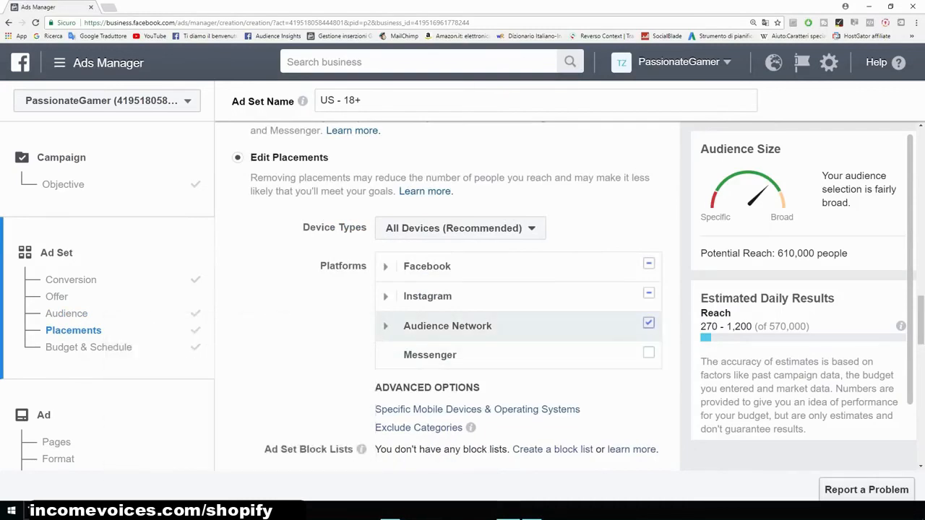
left_click(648, 323)
left_click(648, 292)
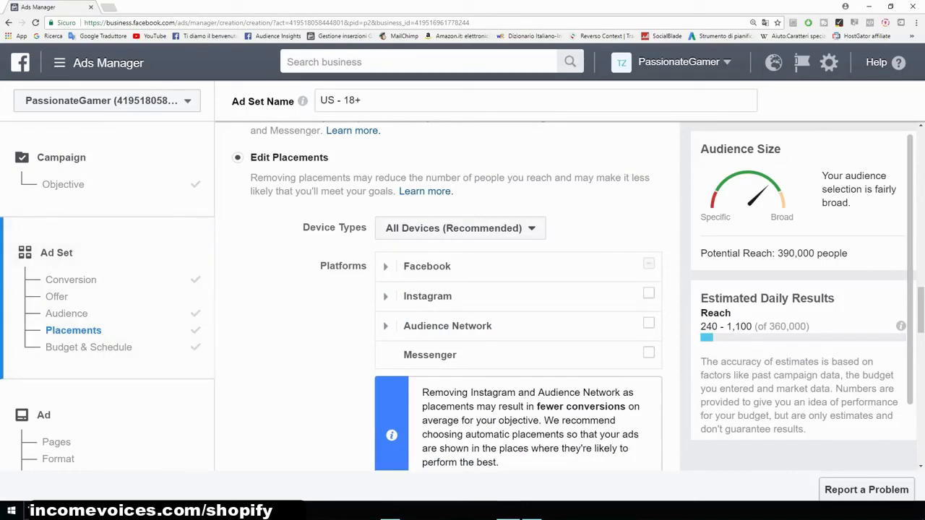
left_click_drag(774, 253, 848, 253)
scroll(447, 296, "down", 3)
scroll(391, 232, "down", 5)
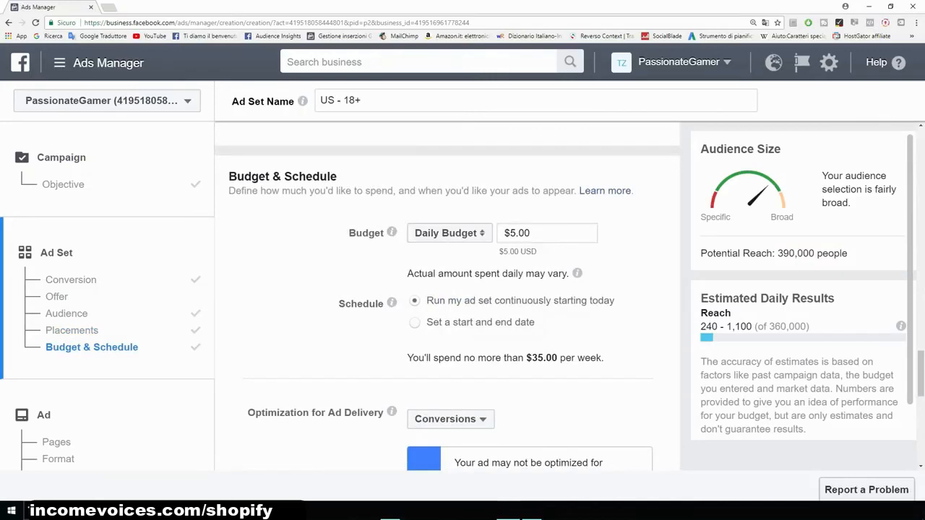
left_click_drag(531, 233, 510, 234)
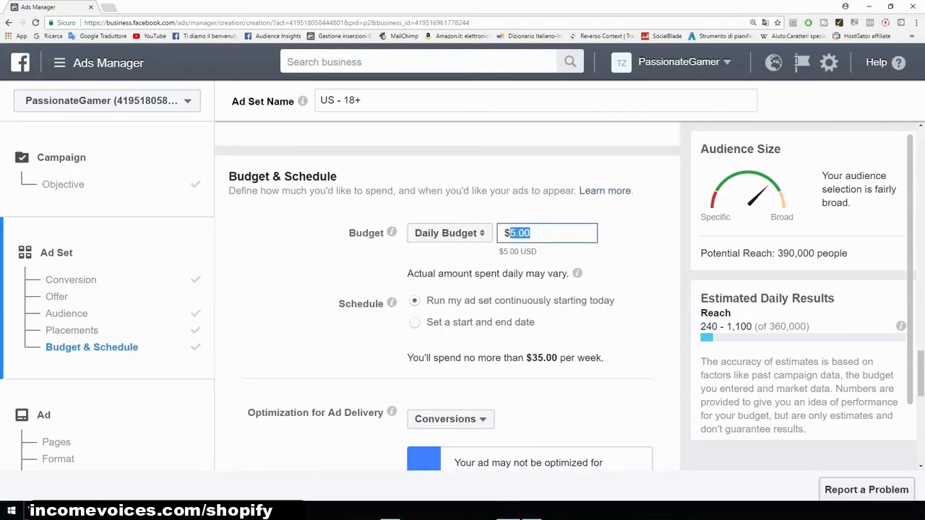
- Set the conversion window to 1 day click
scroll(510, 233, "down", 3)
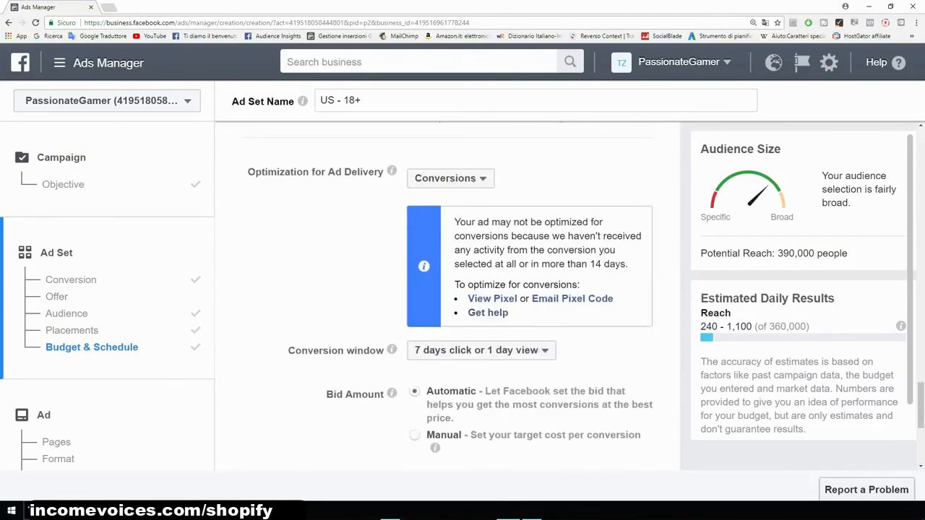
scroll(448, 296, "down", 2)
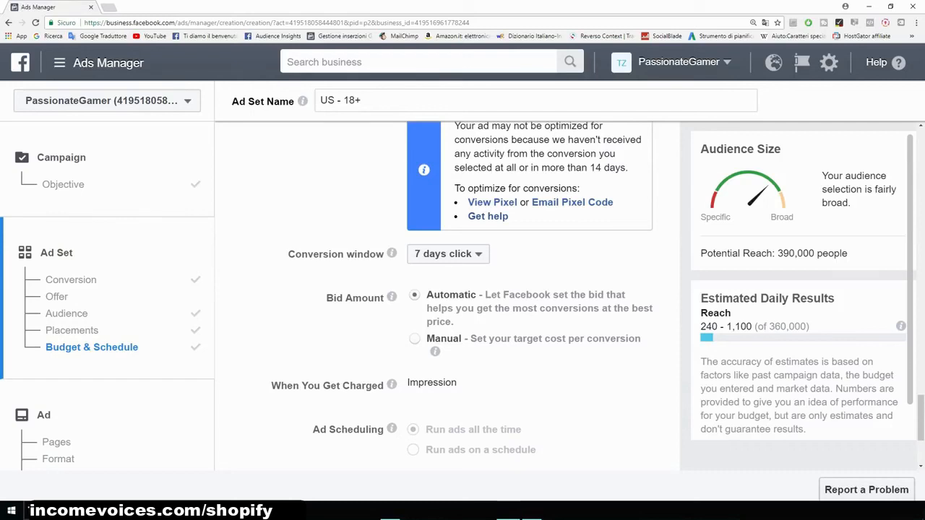
left_click(448, 254)
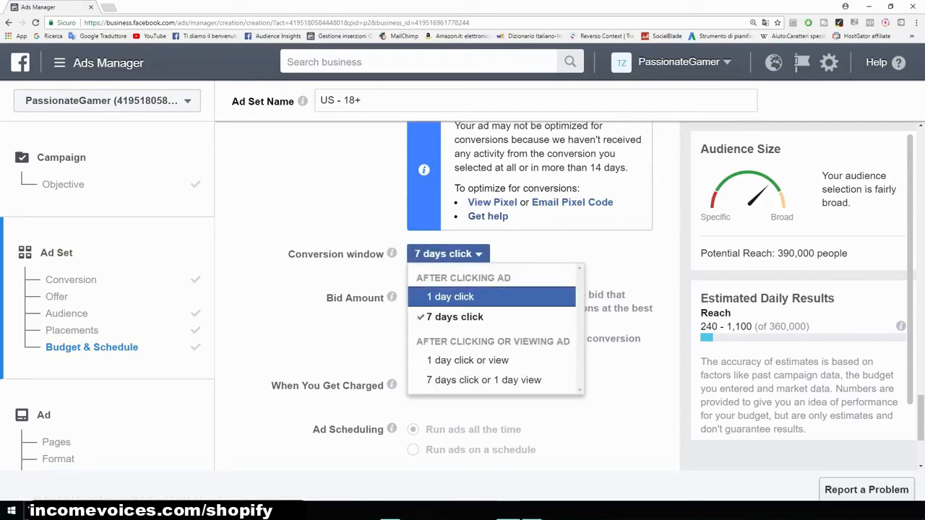
left_click(450, 297)
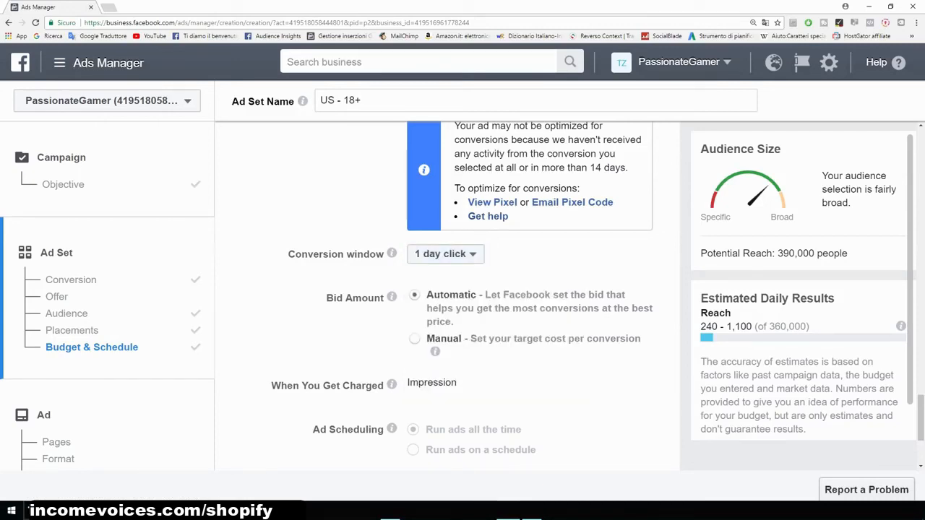
left_click(445, 253)
key("Escape")
- Continue to the ad step, keeping the remaining ad set defaults
scroll(462, 296, "down", 2)
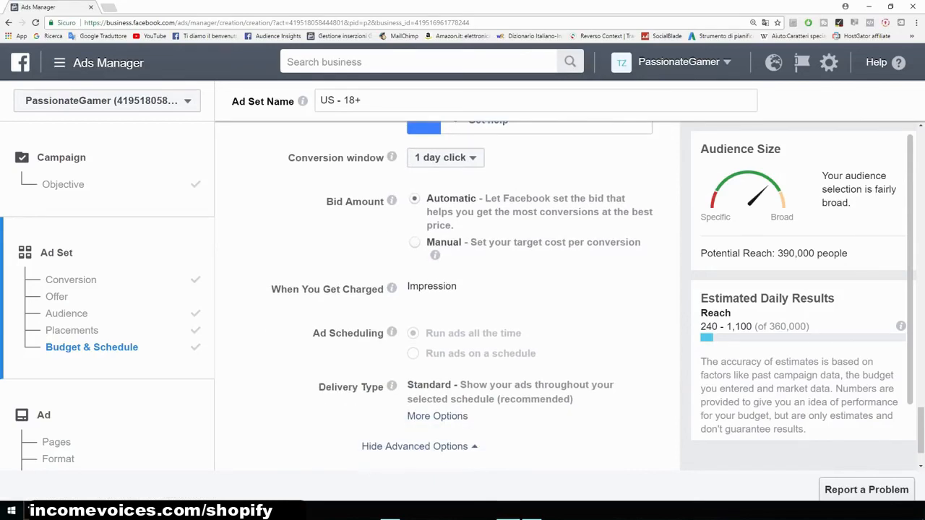
scroll(448, 296, "down", 1)
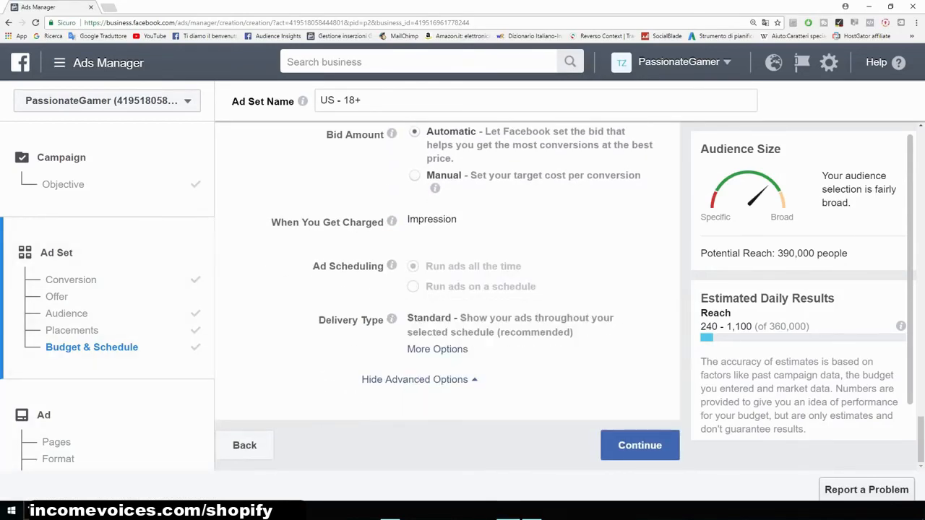
left_click(639, 445)
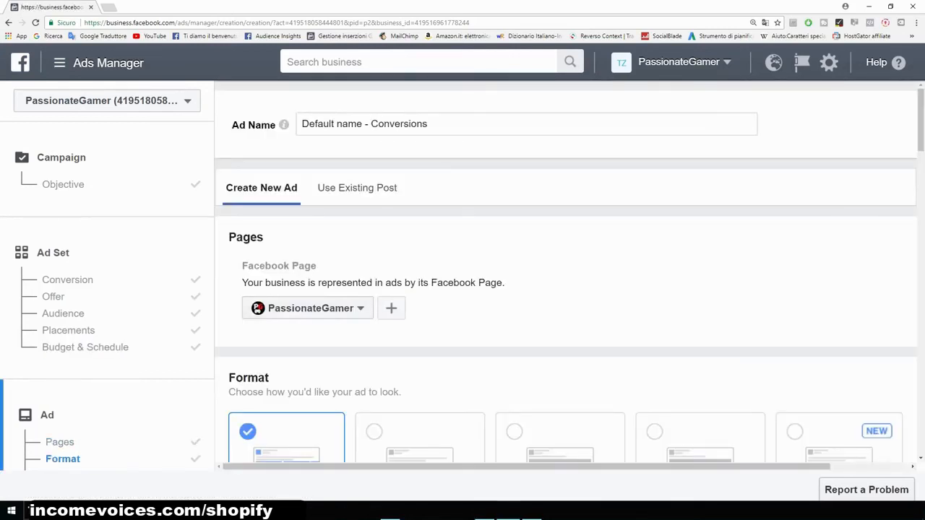
- Choose the Single Image format for the new ad
scroll(564, 289, "down", 2)
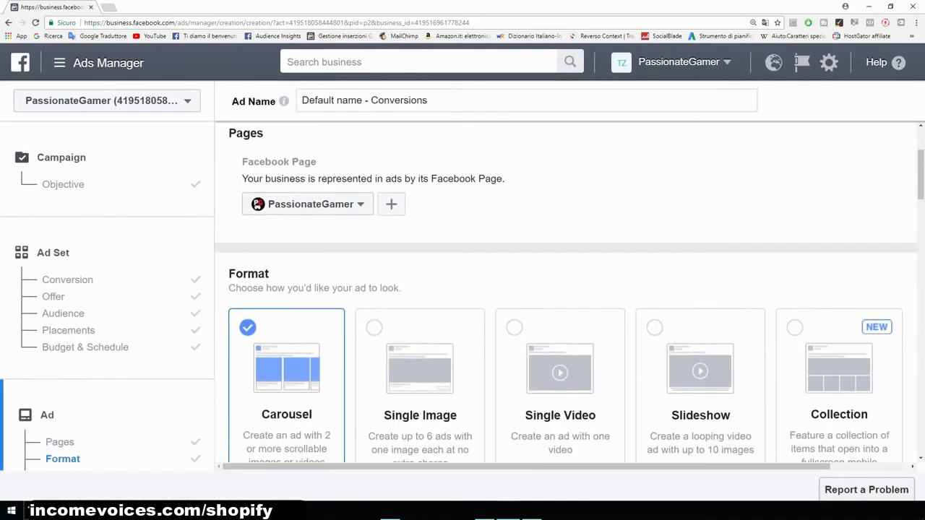
scroll(566, 292, "down", 1)
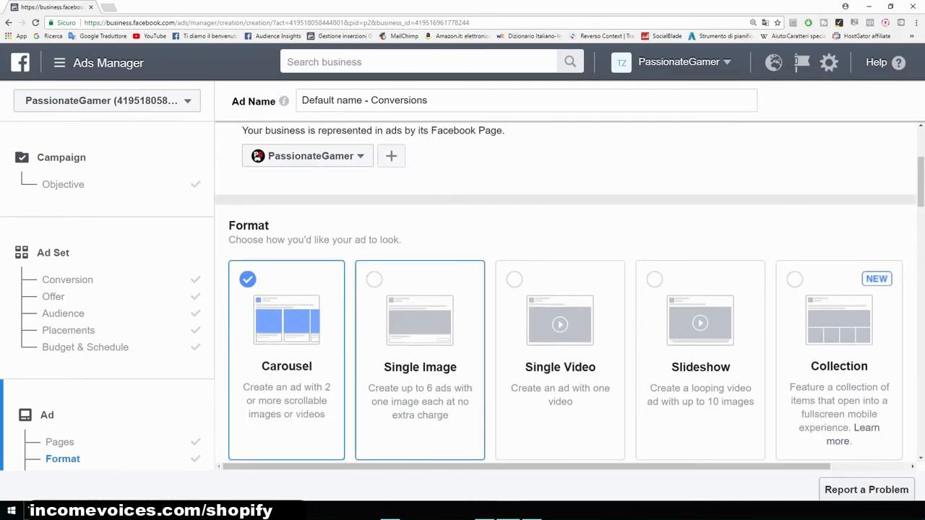
left_click(420, 345)
scroll(420, 345, "down", 3)
scroll(419, 345, "up", 1)
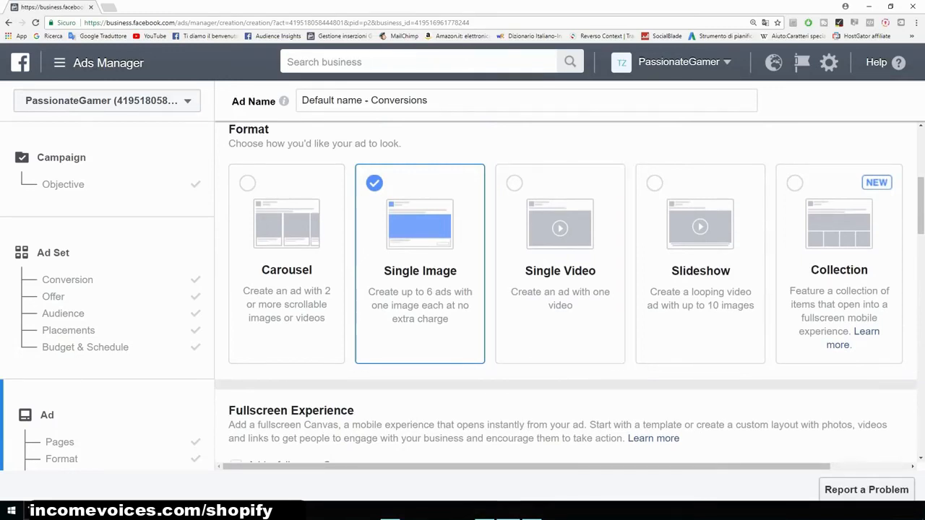
- Check the recommended image specs and upload the 75%OFF TODAY image for the ad
scroll(566, 292, "down", 3)
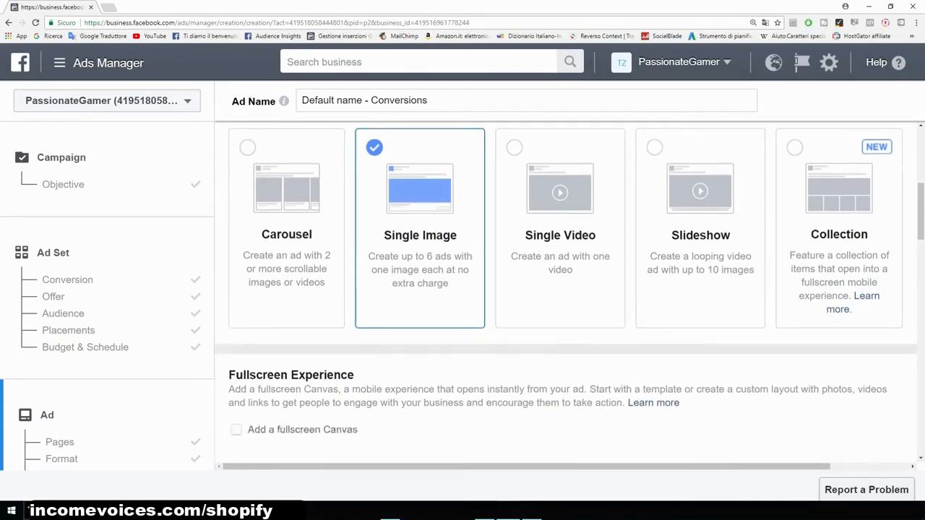
scroll(566, 292, "down", 2)
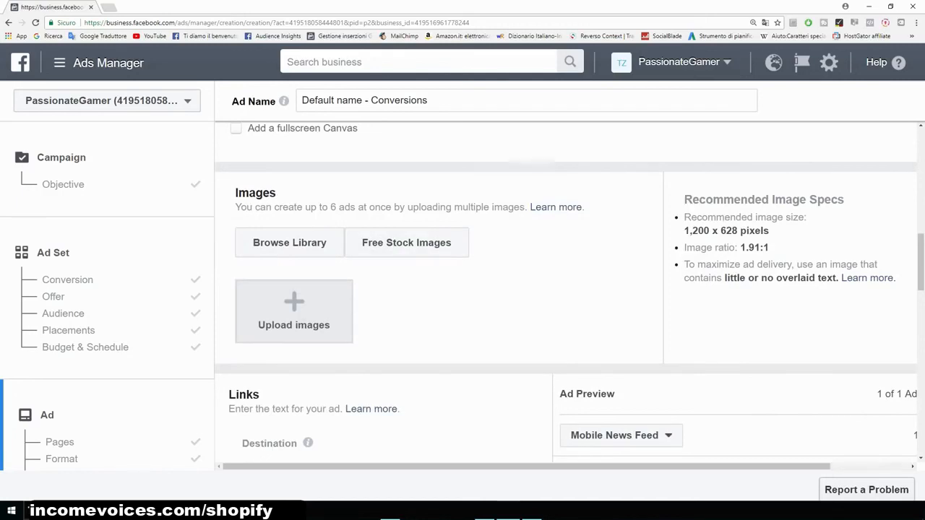
left_click_drag(685, 230, 769, 230)
left_click(772, 232)
left_click_drag(684, 231, 734, 231)
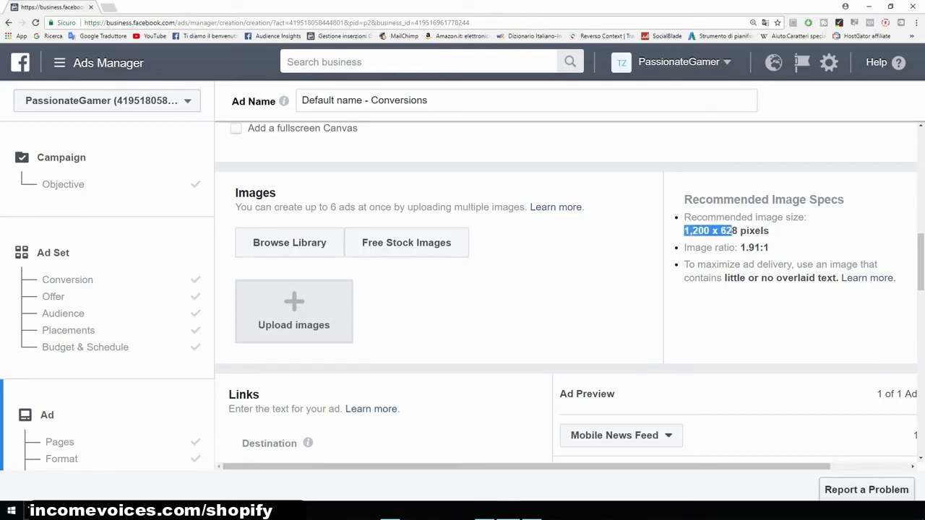
left_click(734, 232)
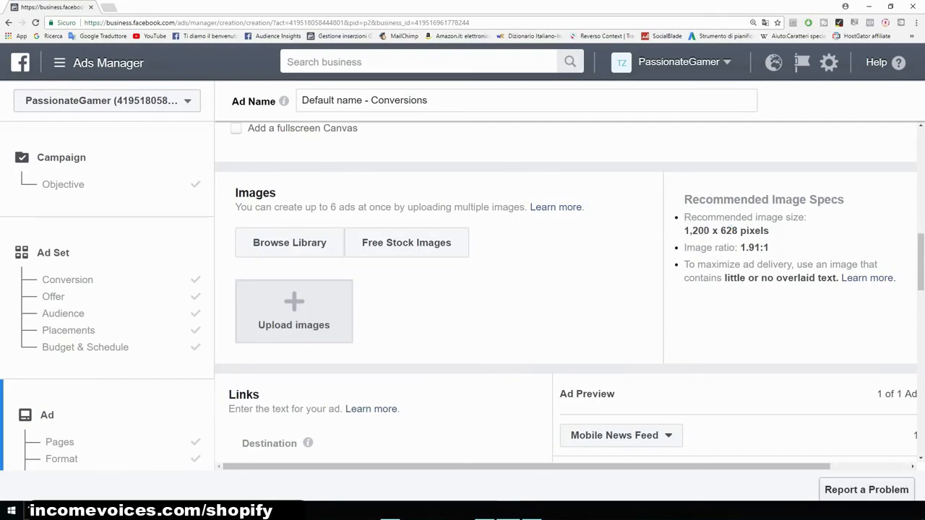
scroll(293, 289, "down", 1)
left_click(293, 268)
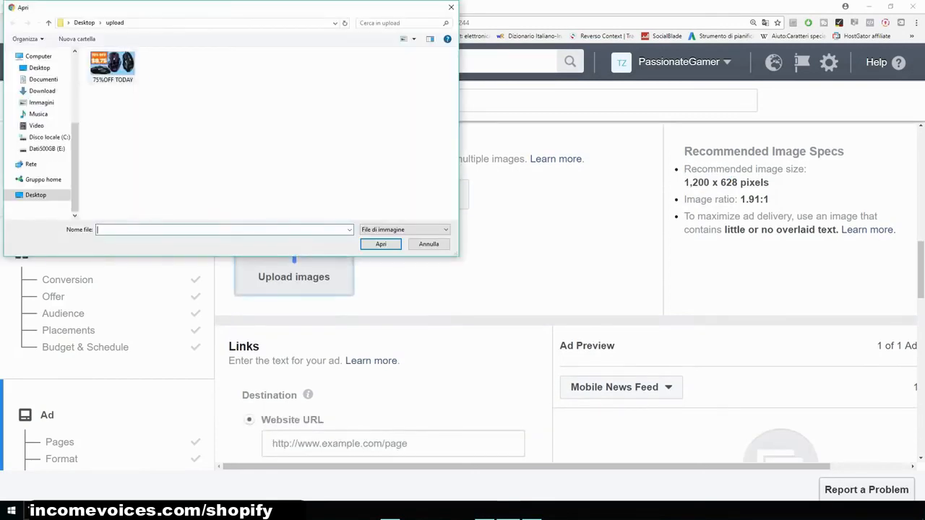
double_click(112, 66)
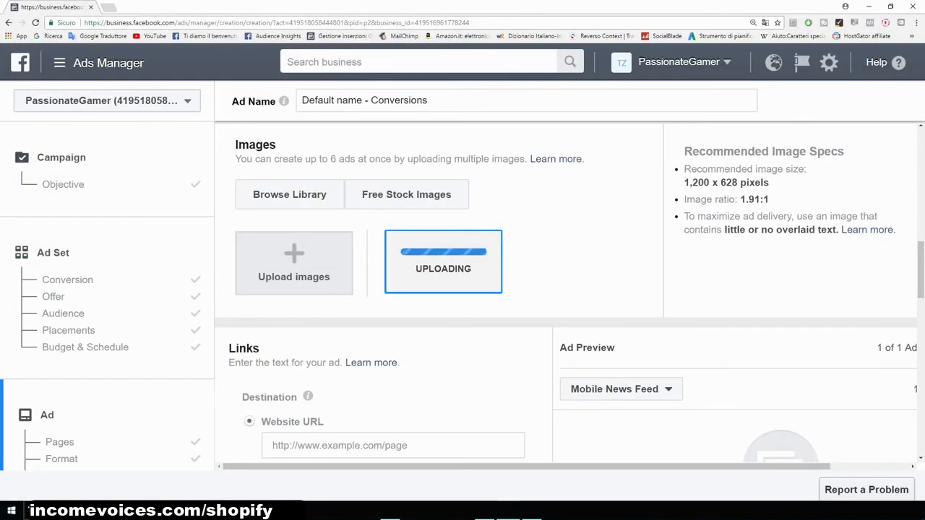
- Set the ad's destination website URL to example.com
scroll(566, 289, "down", 2)
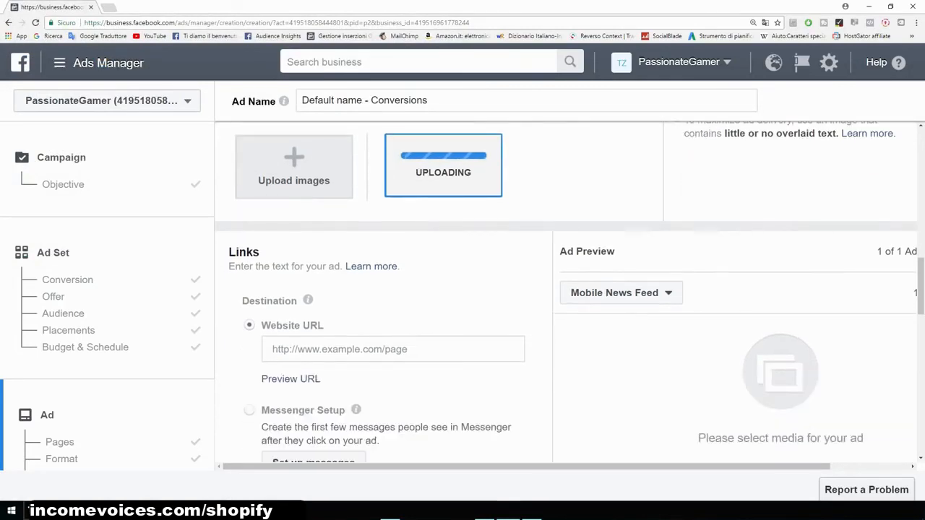
left_click(310, 349)
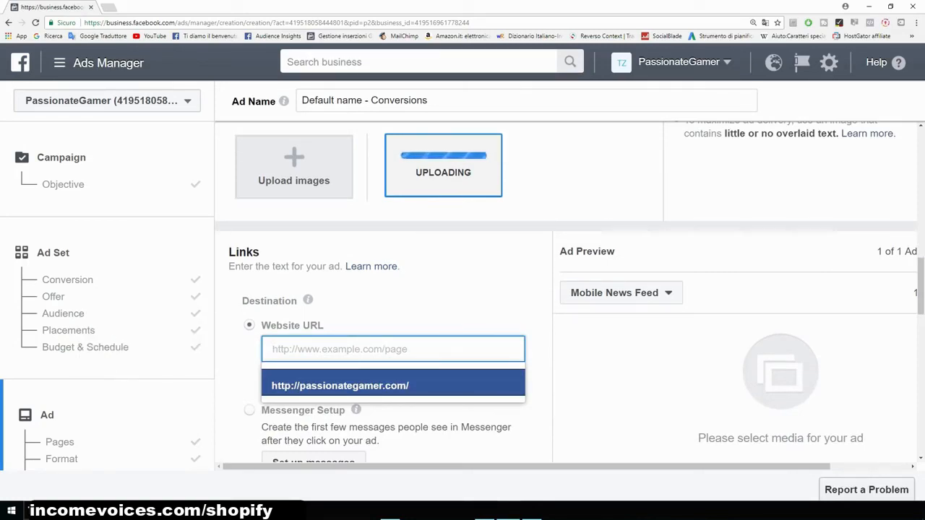
type("exam")
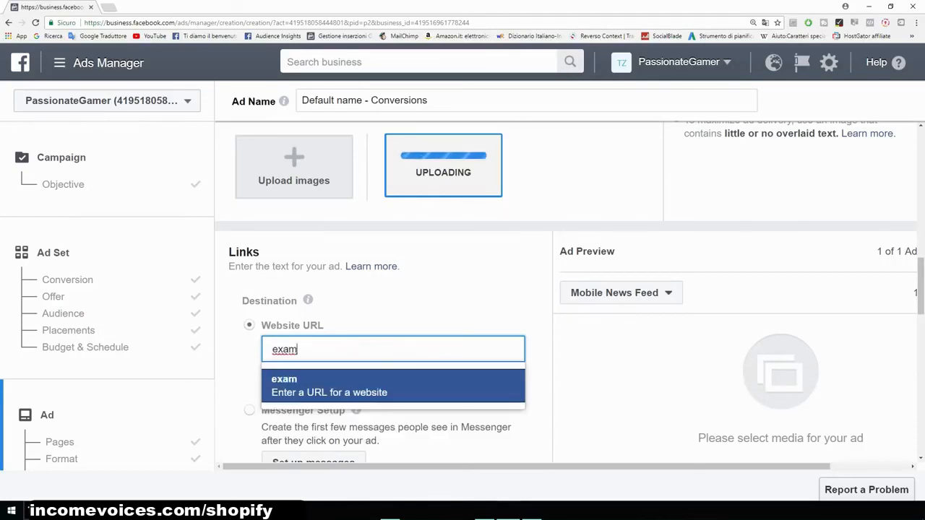
type("ple.com")
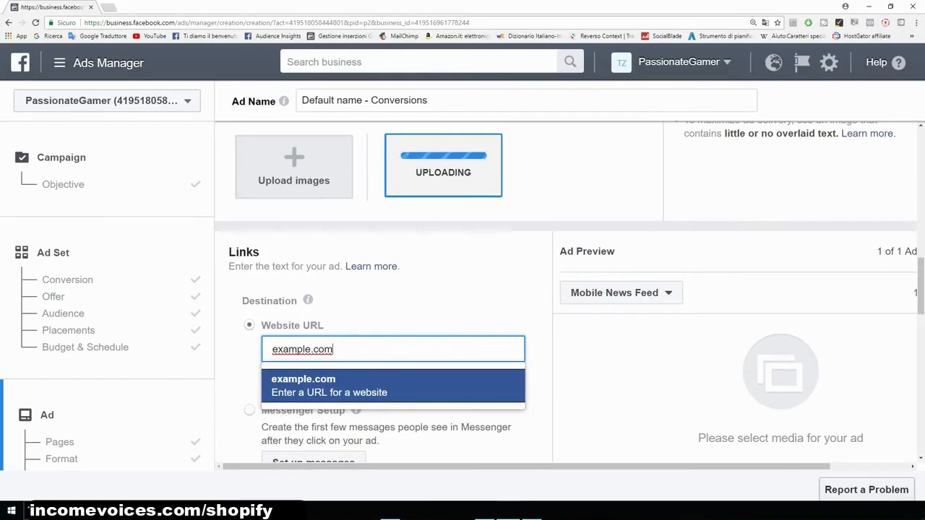
key("Return")
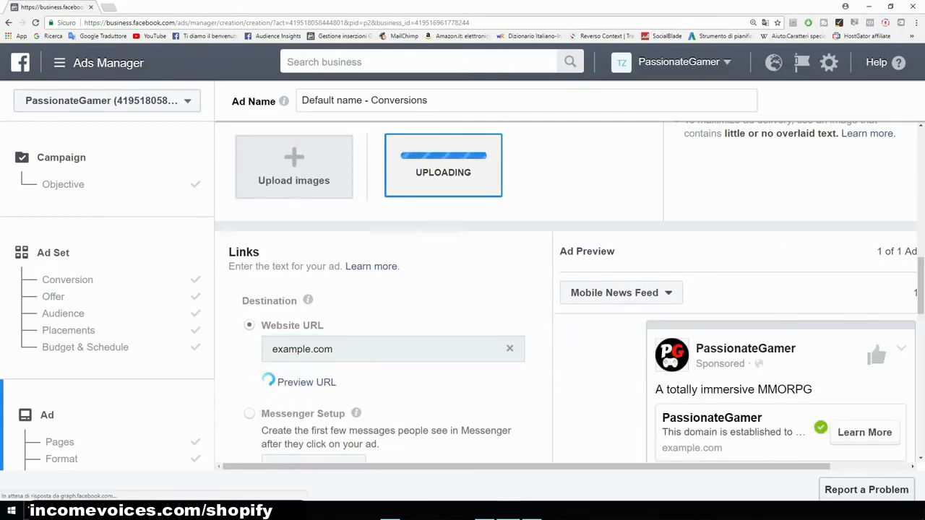
- Copy the prepared ad copy from the OpenOffice Writer document
scroll(565, 292, "up", 1)
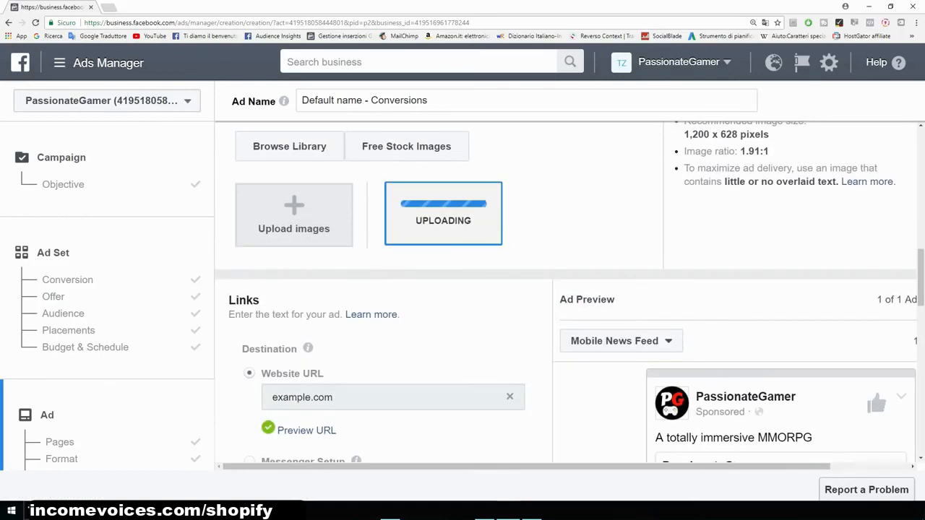
scroll(565, 293, "down", 1)
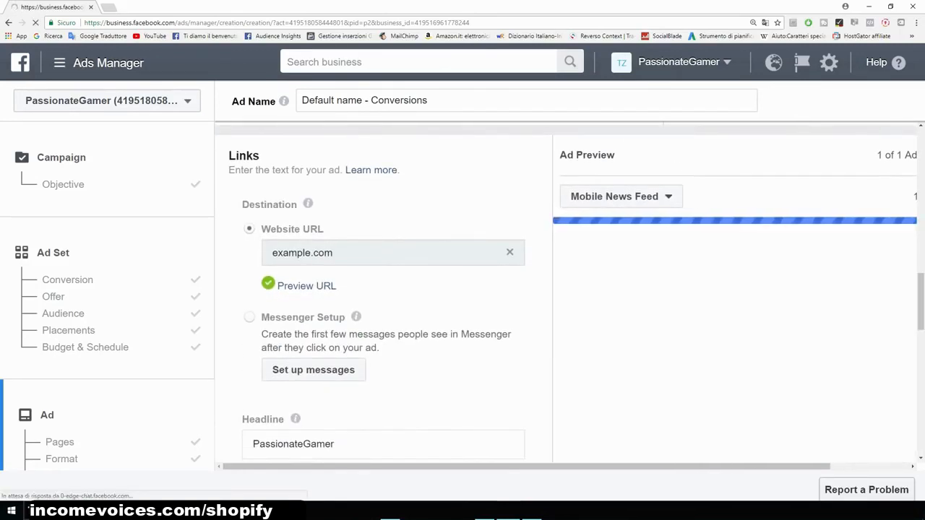
scroll(566, 291, "down", 2)
scroll(735, 294, "down", 2)
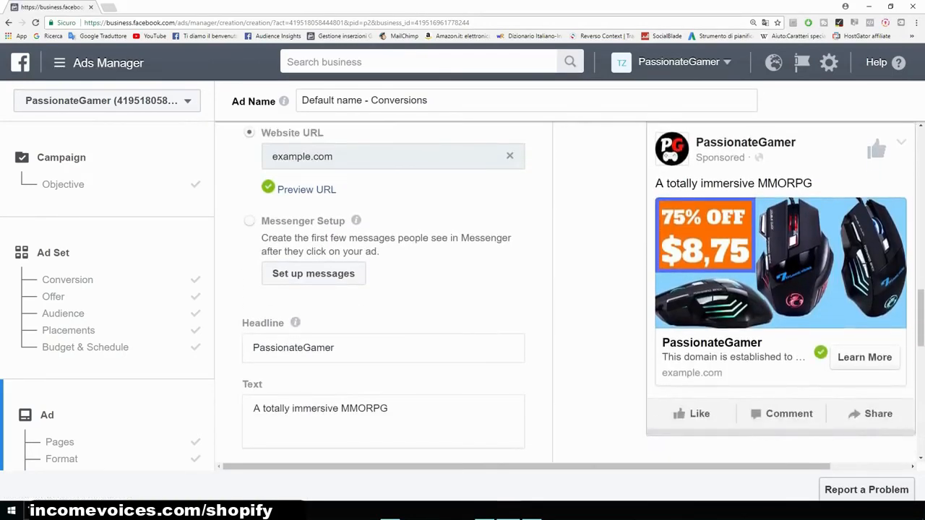
left_click(484, 511)
right_click(300, 164)
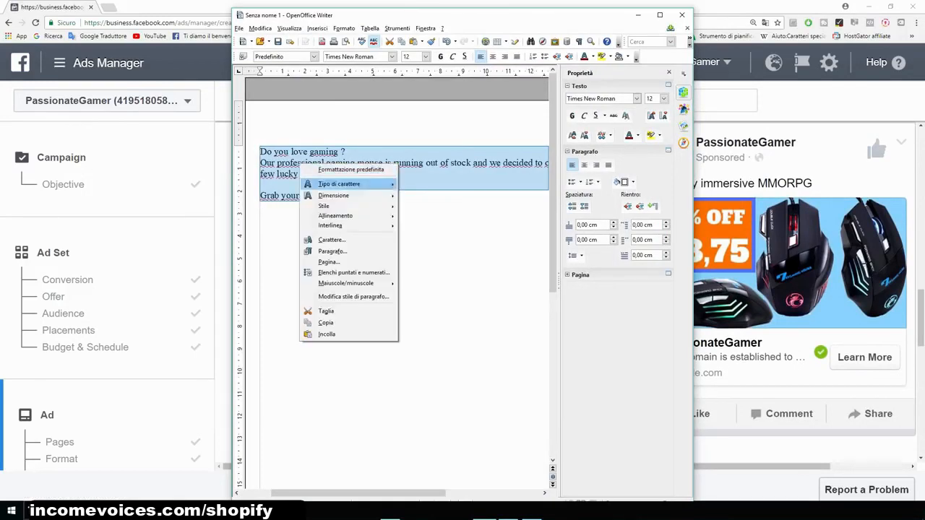
left_click(325, 322)
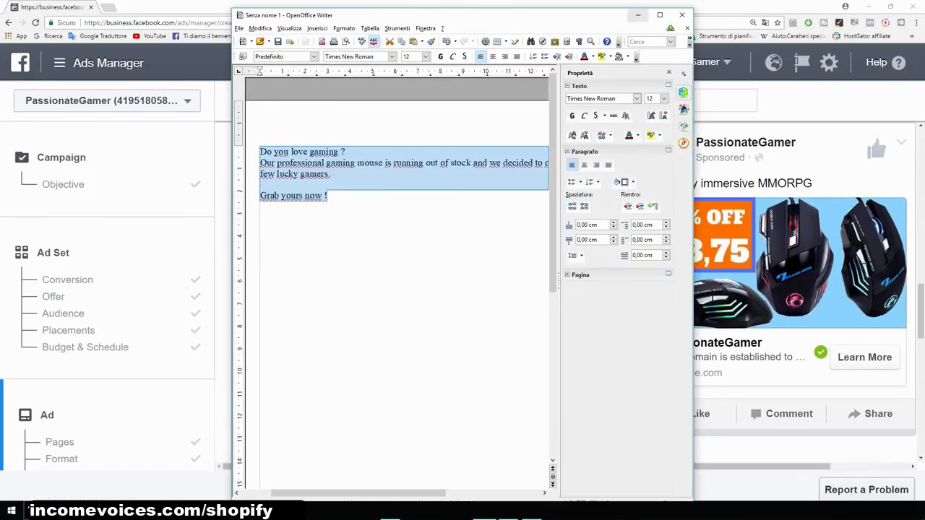
left_click(638, 15)
- Replace the ad's Text with the copied ad copy
scroll(383, 289, "down", 1)
left_click(388, 313)
left_click_drag(389, 313, 253, 313)
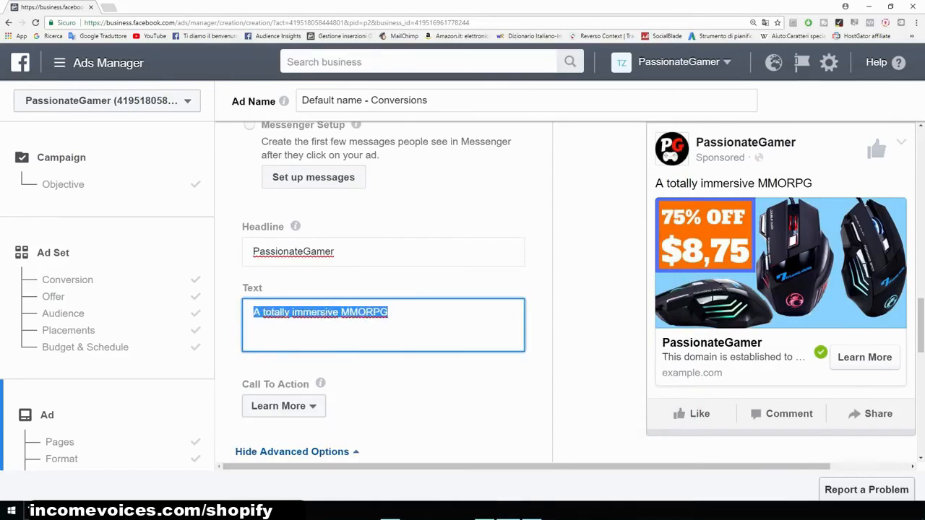
type("Do you love gaming ?  Our professional gaming mouse is running out of stock and we decided to offer a 75% discount to a few lucky gamers.  Grab yours now !")
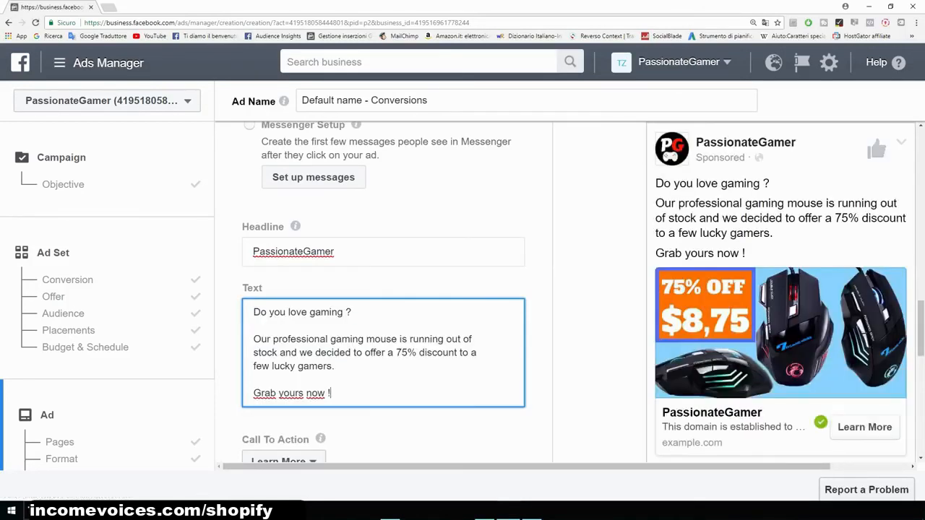
- Set the ad headline to Professional Gaming Mouse
left_click(250, 127)
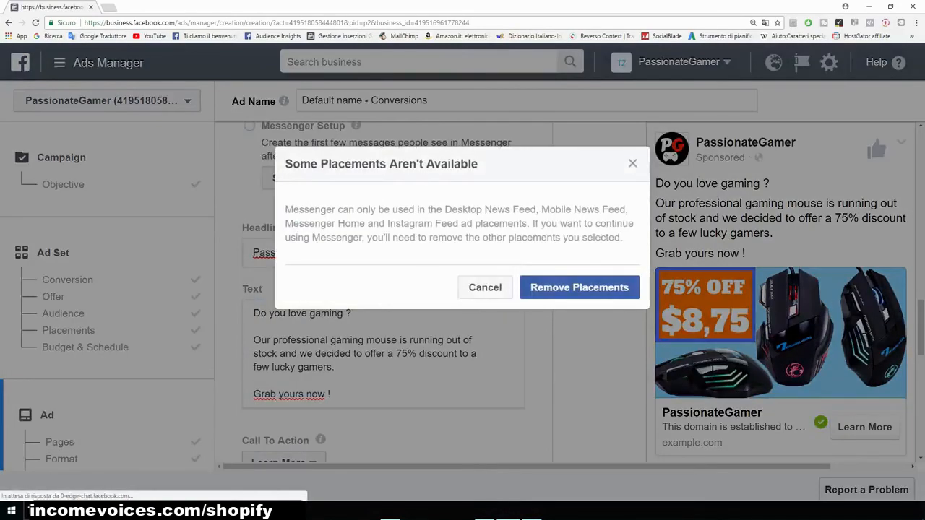
left_click(633, 163)
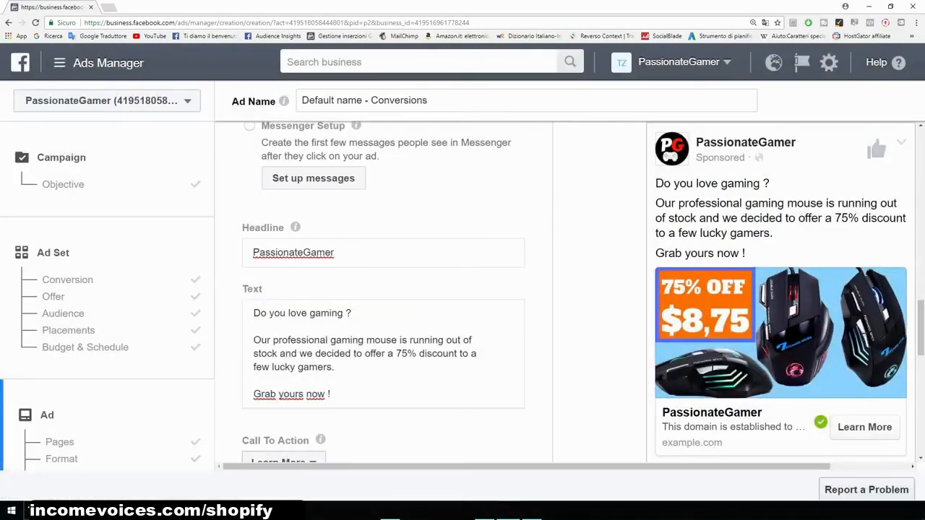
mouse_move(636, 467)
left_mouse_down()
mouse_move(714, 467)
mouse_move(636, 467)
left_mouse_up()
left_click_drag(347, 253, 207, 255)
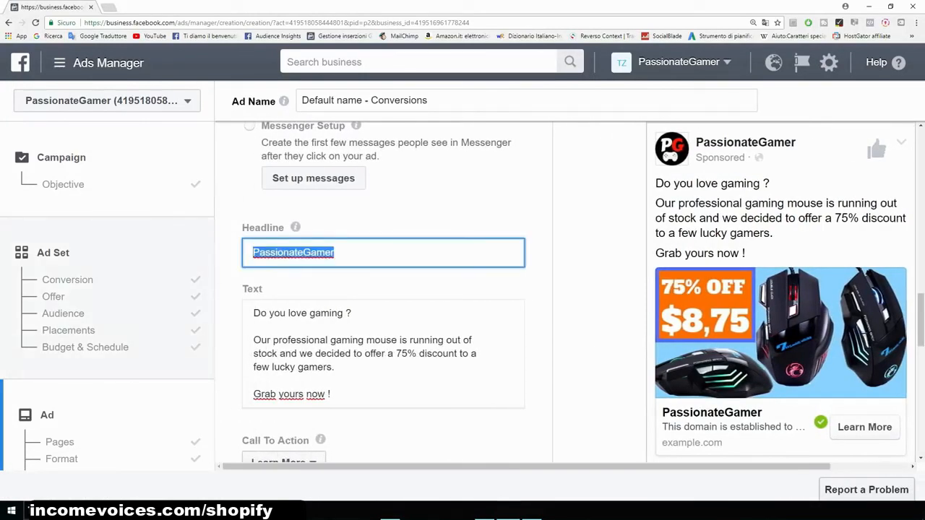
type("Professio")
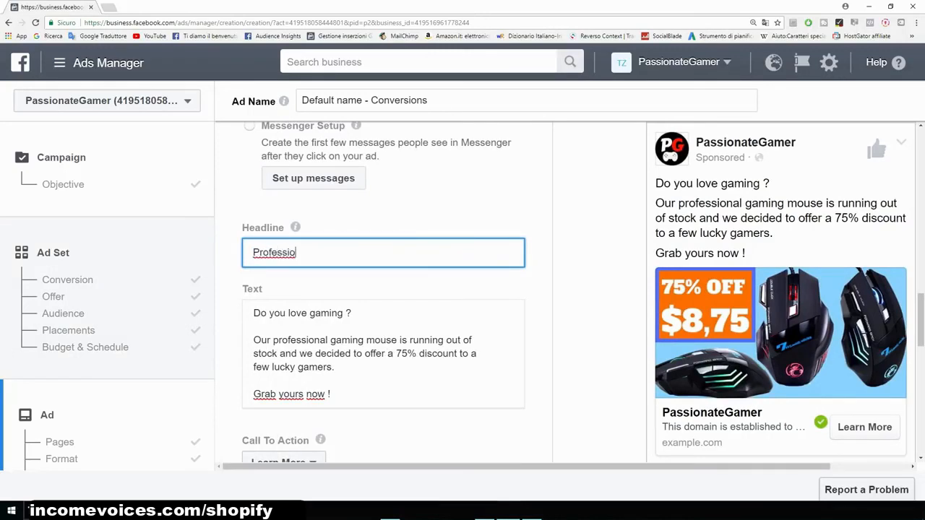
type("nal Gaming Mouse")
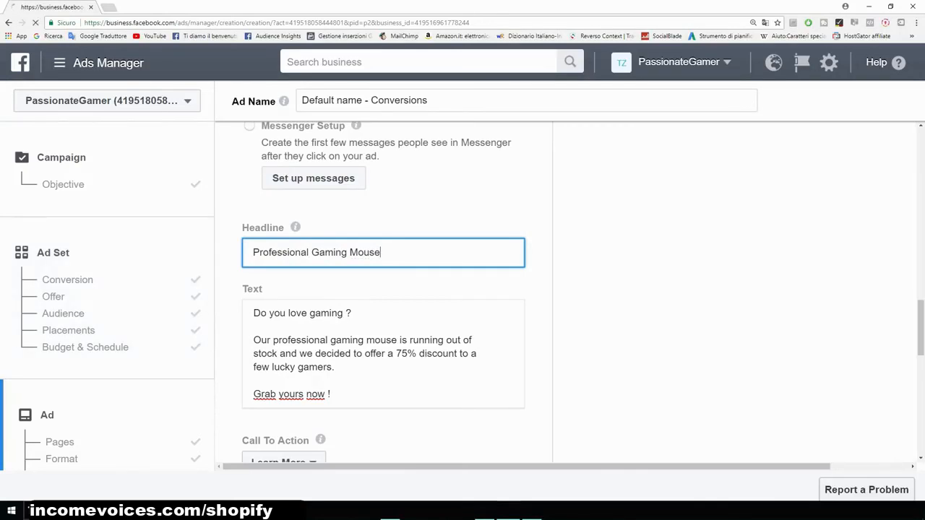
- Change the call to action to Shop Now
scroll(296, 411, "down", 2)
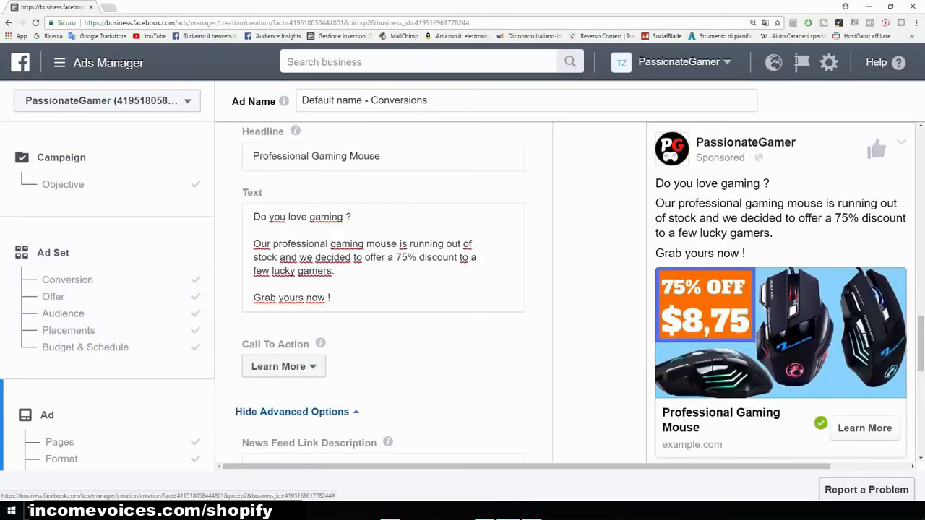
left_click(283, 367)
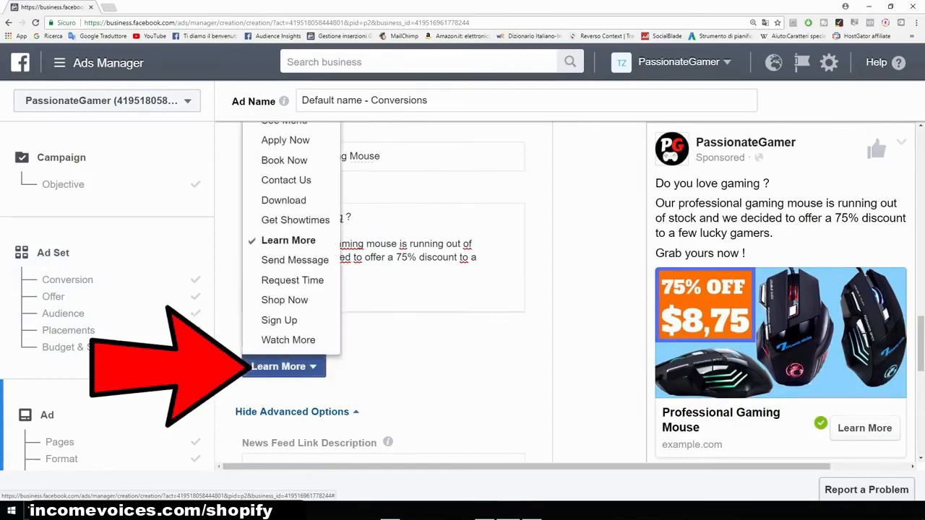
left_click(285, 300)
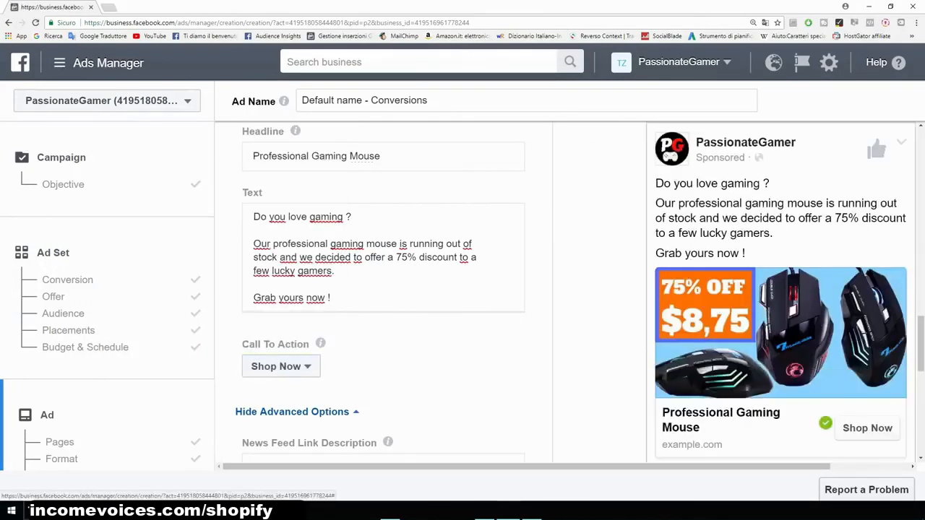
- Review the advanced options and pixel tracking, and confirm the ad
scroll(383, 288, "down", 1)
scroll(383, 289, "down", 3)
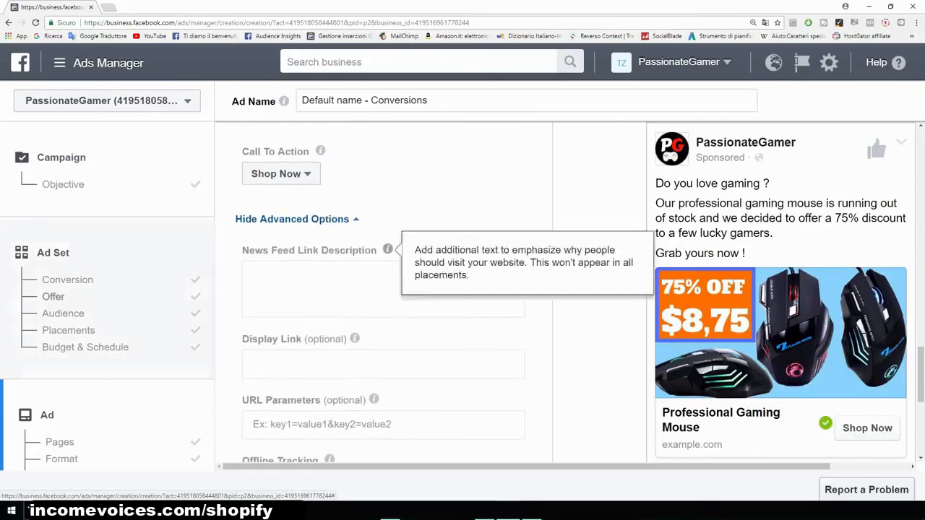
scroll(383, 289, "down", 5)
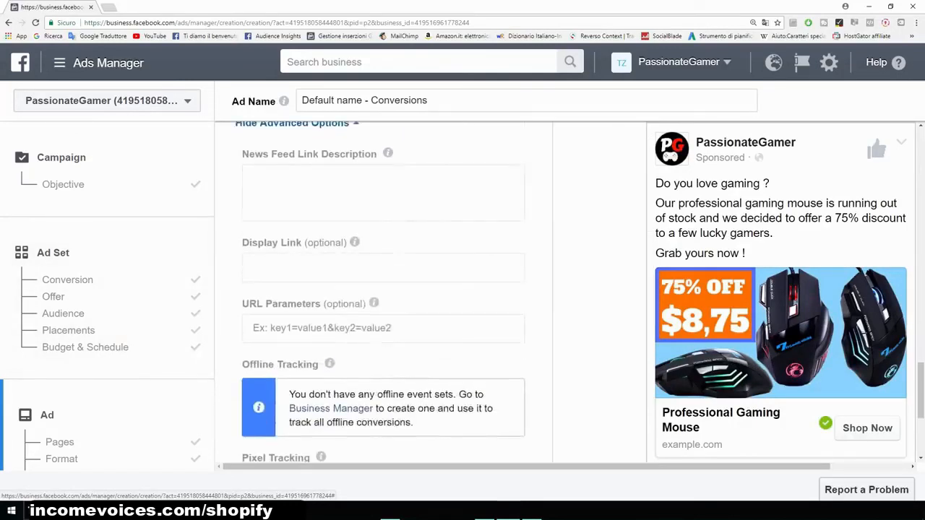
scroll(563, 289, "down", 1)
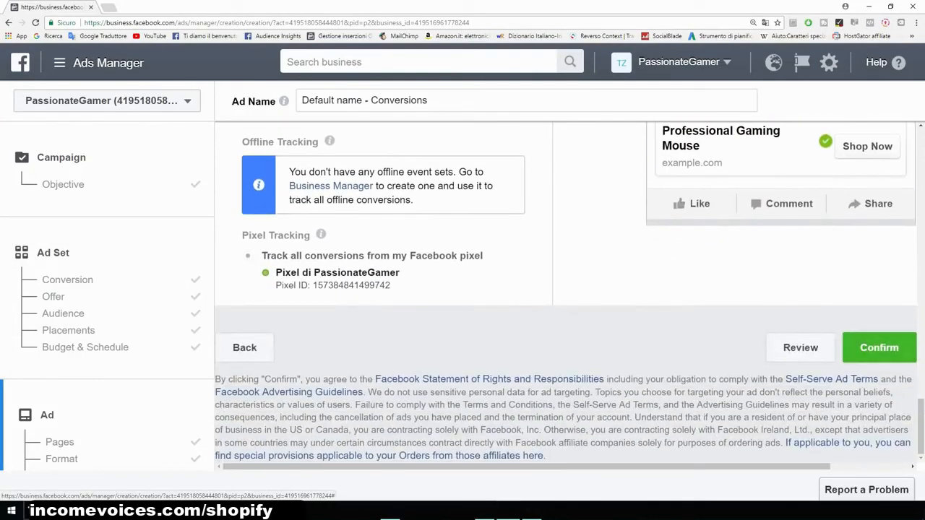
left_click_drag(275, 272, 399, 272)
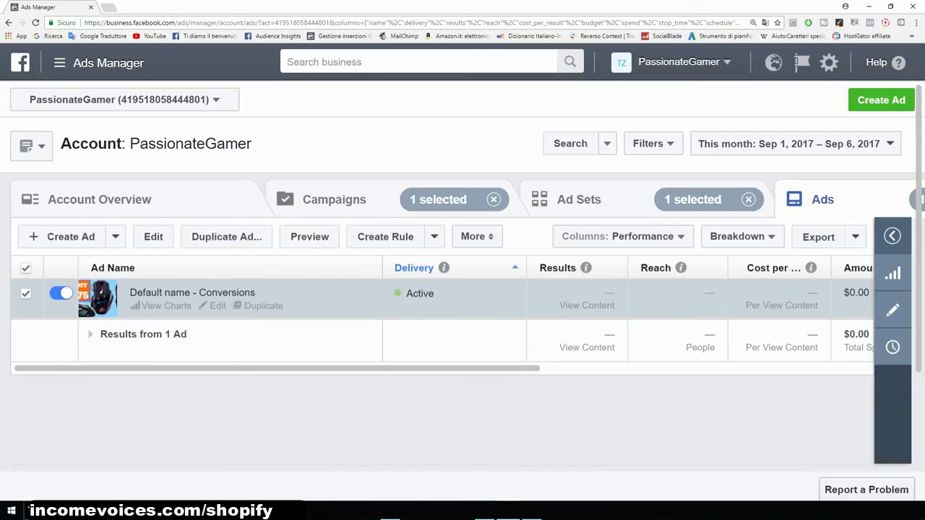
- Switch to the ad sets view of the account in Ads Manager
mouse_move(278, 368)
left_mouse_down()
mouse_move(426, 368)
mouse_move(277, 368)
left_mouse_up()
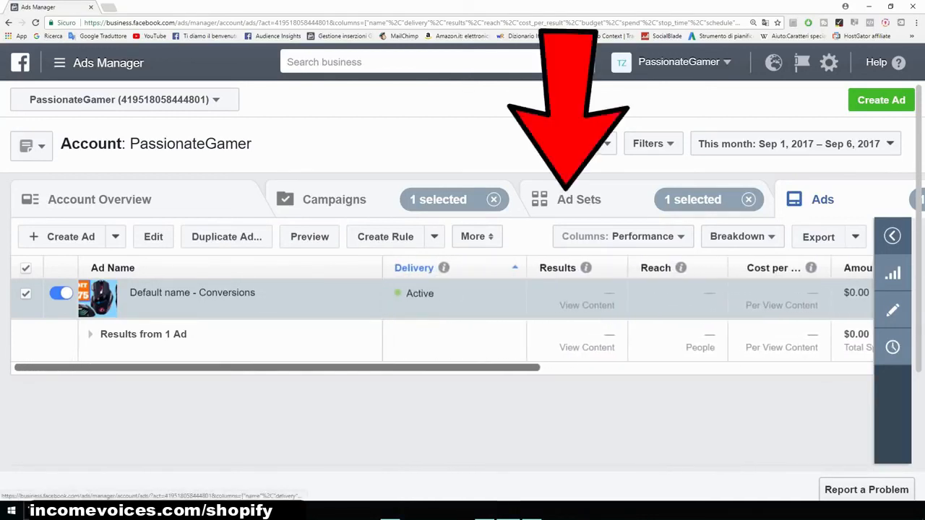
left_click(575, 199)
mouse_move(178, 306)
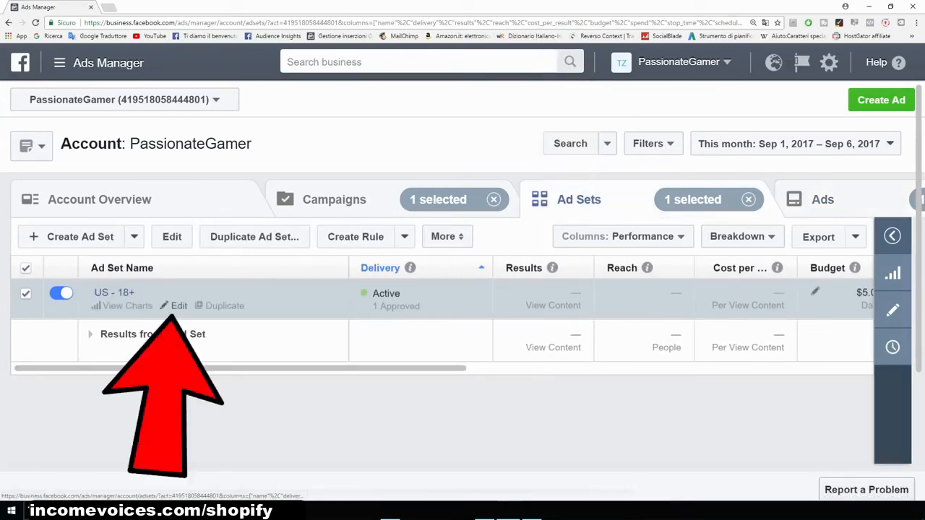
- Edit the US - 18+ ad set and switch its conversion event to Add To Cart
left_click(178, 306)
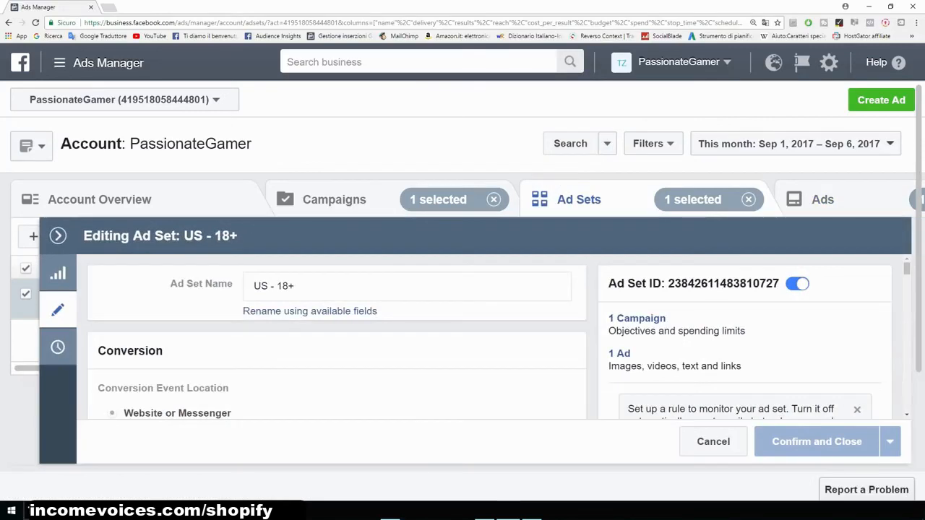
scroll(490, 337, "down", 5)
scroll(489, 337, "up", 1)
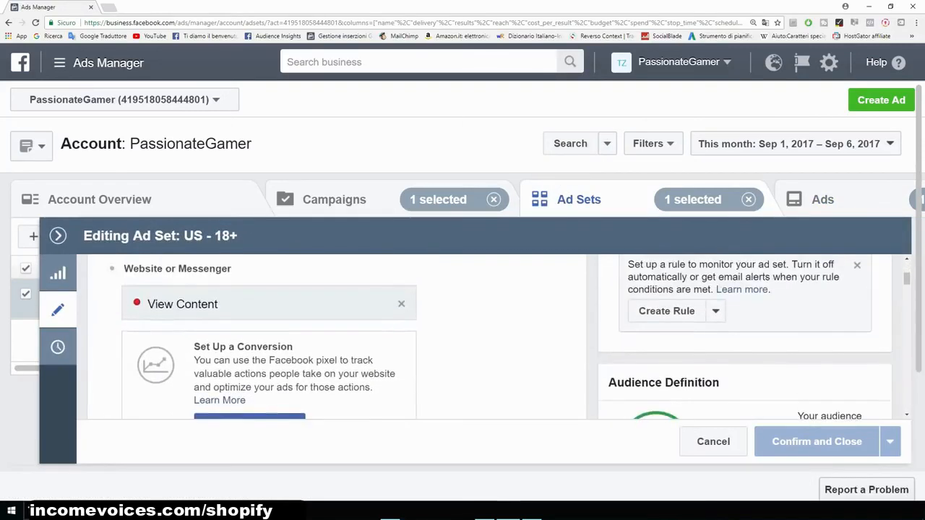
left_click(401, 304)
scroll(267, 326, "down", 2)
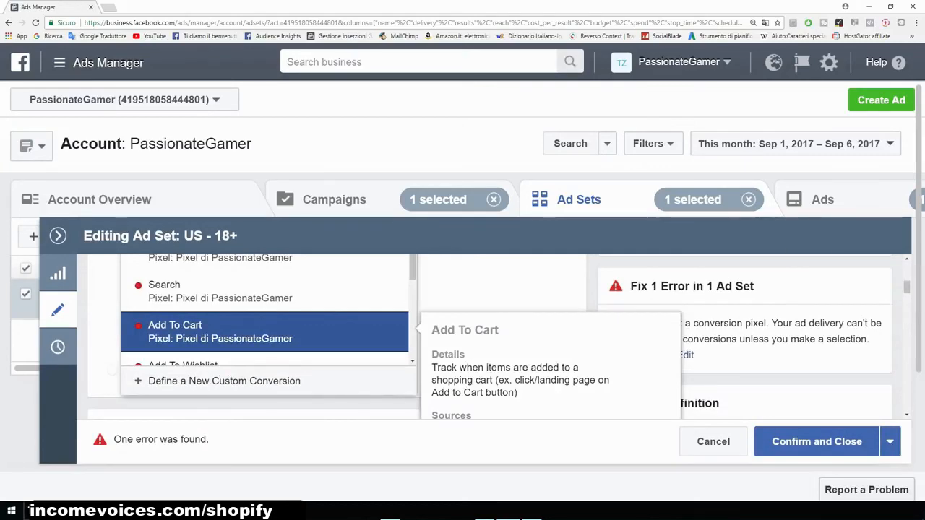
left_click(267, 332)
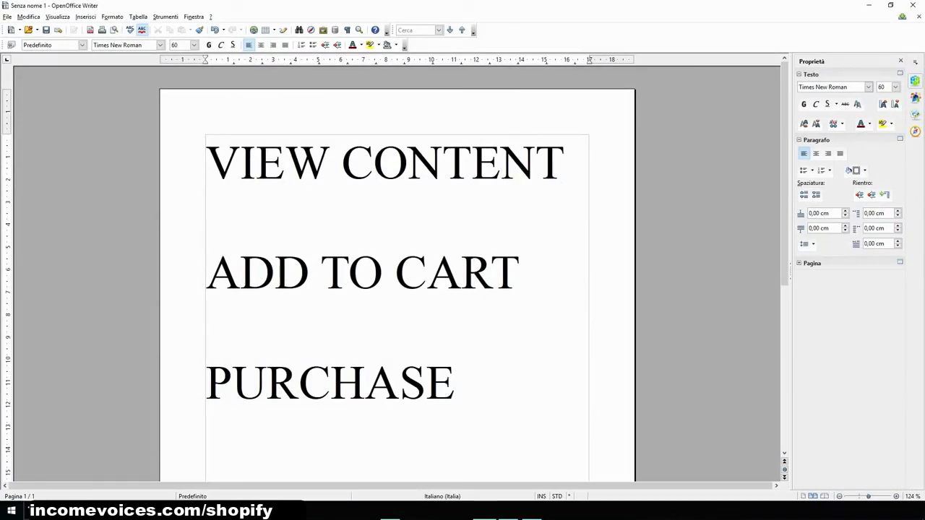
- Highlight the PURCHASE line and then all three event names in the text document, and minimise it
key("shift+Left")
key("shift+Left")
key("shift+Left")
key("shift+Left")
key("shift+Left")
key("shift+Left")
key("shift+Left")
key("shift+Left")
key("shift+Left")
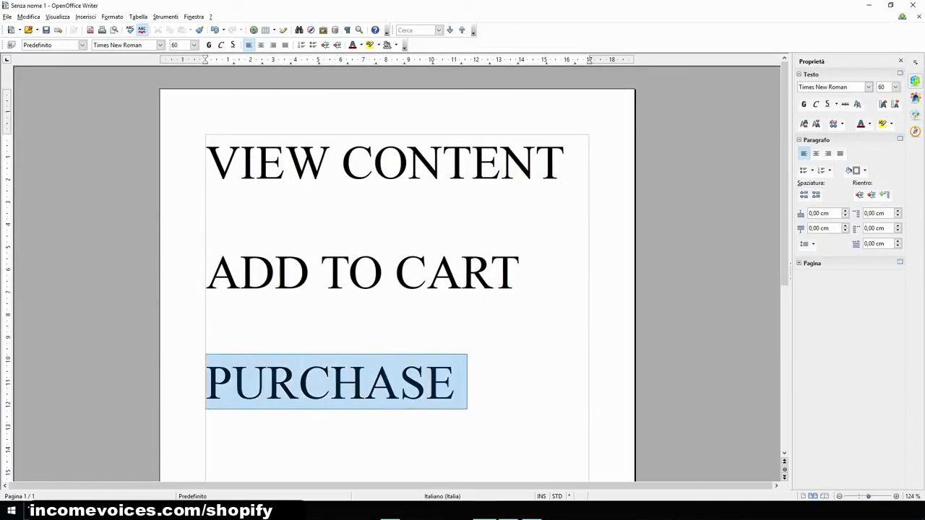
key("ctrl+c")
key("Left")
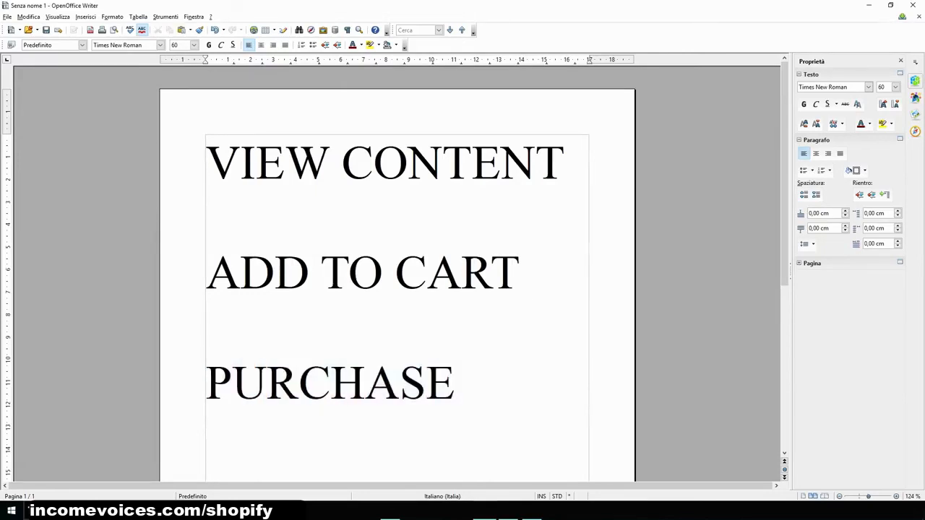
left_click(207, 163)
left_click_drag(207, 163, 467, 383)
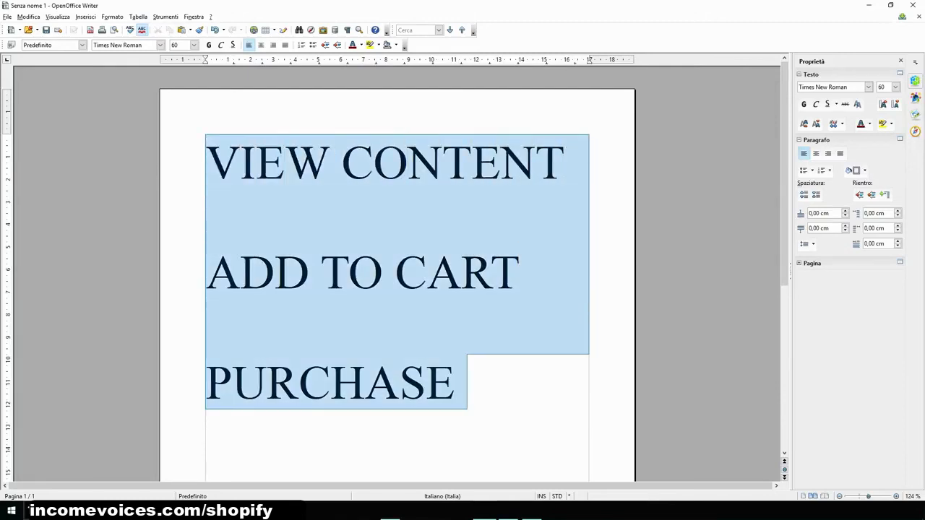
left_click(467, 381)
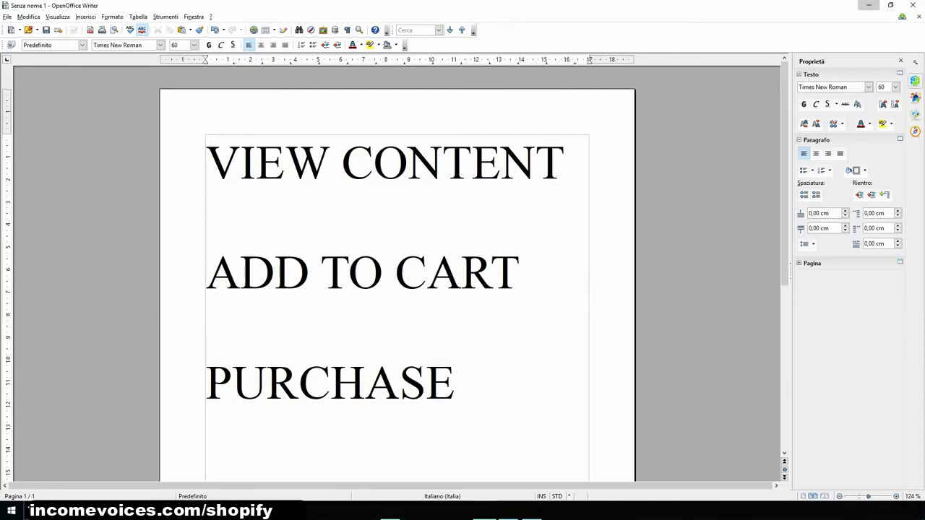
left_click(868, 5)
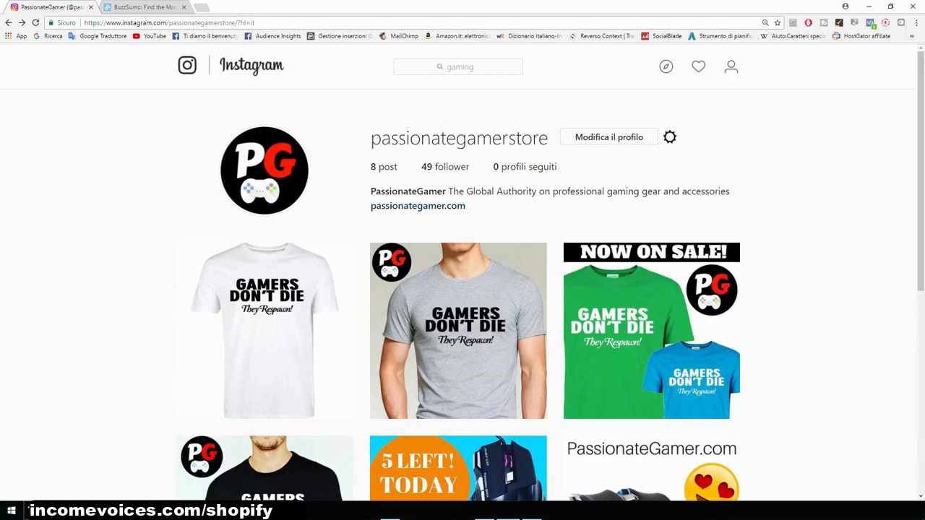
- Search Instagram for pc, open the pcgaming profile and highlight its business contact e-mail
left_click(458, 67)
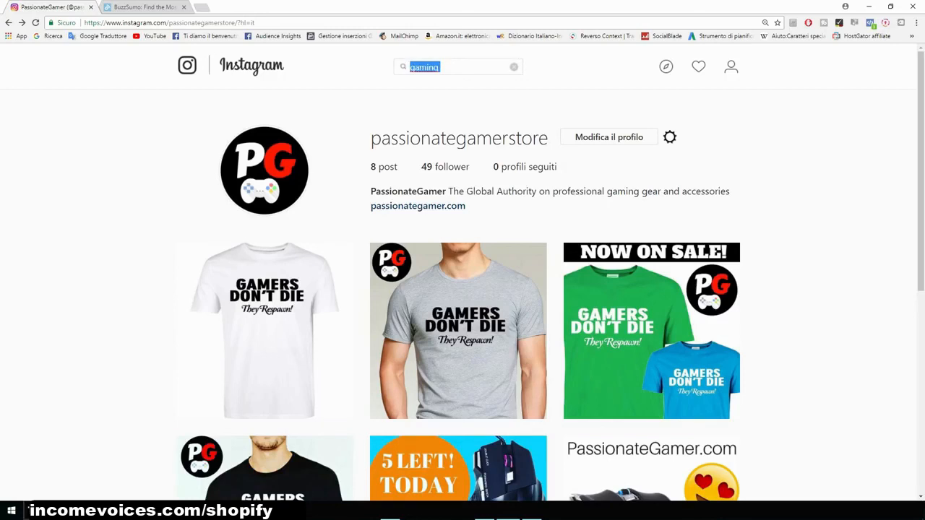
key("BackSpace")
type("pc")
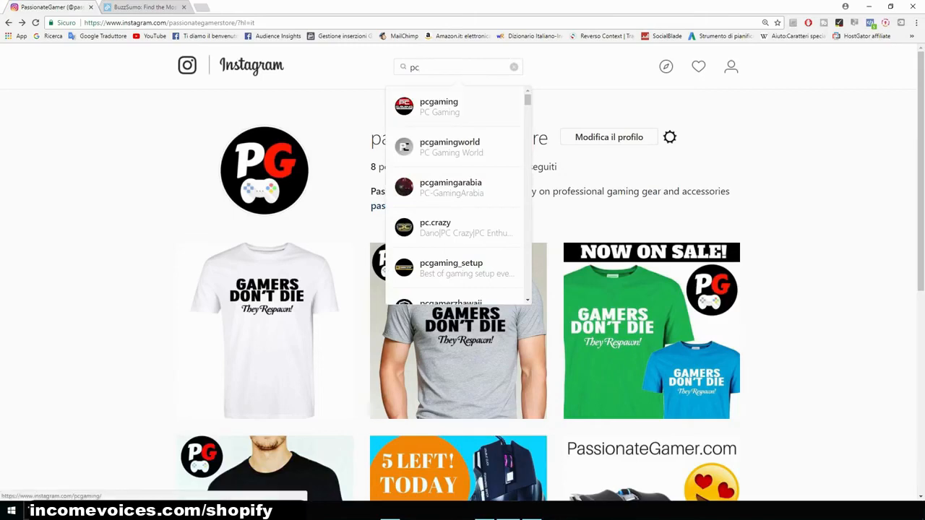
left_click(453, 107)
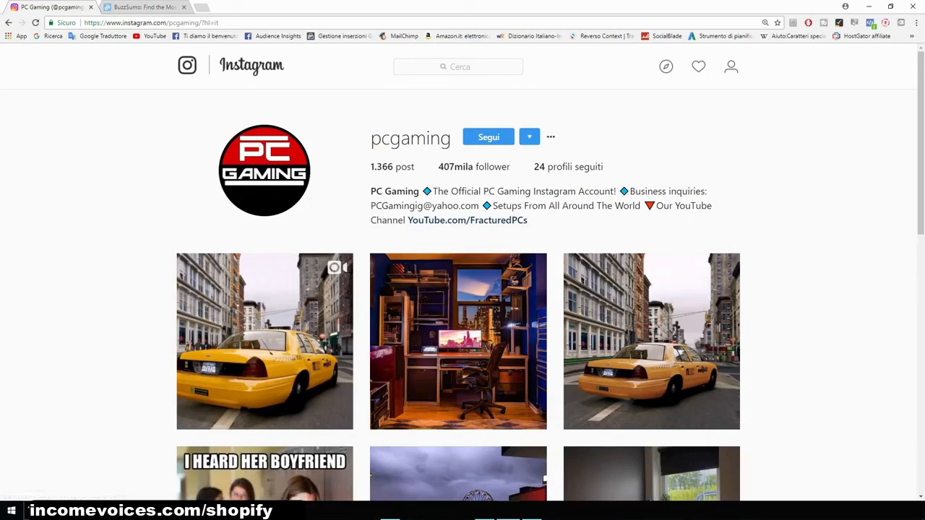
scroll(462, 289, "down", 2)
scroll(462, 289, "up", 2)
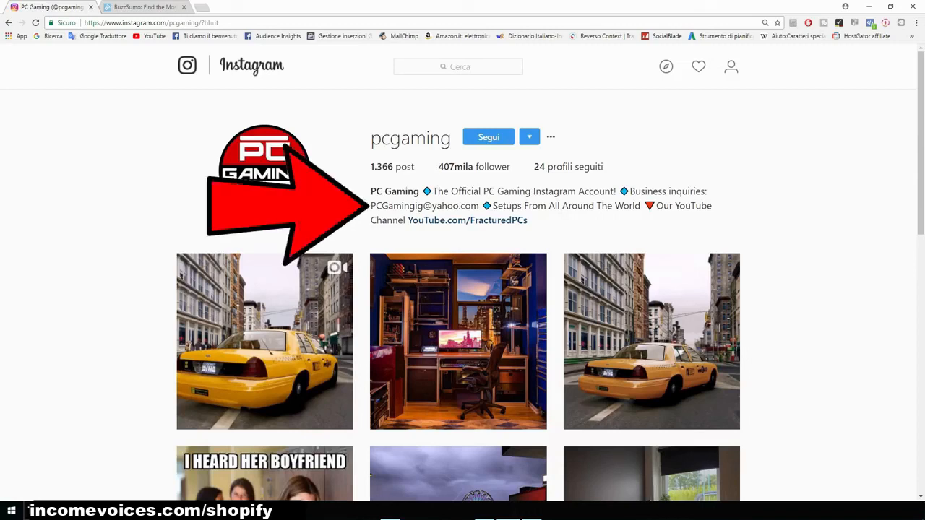
left_click_drag(371, 206, 479, 206)
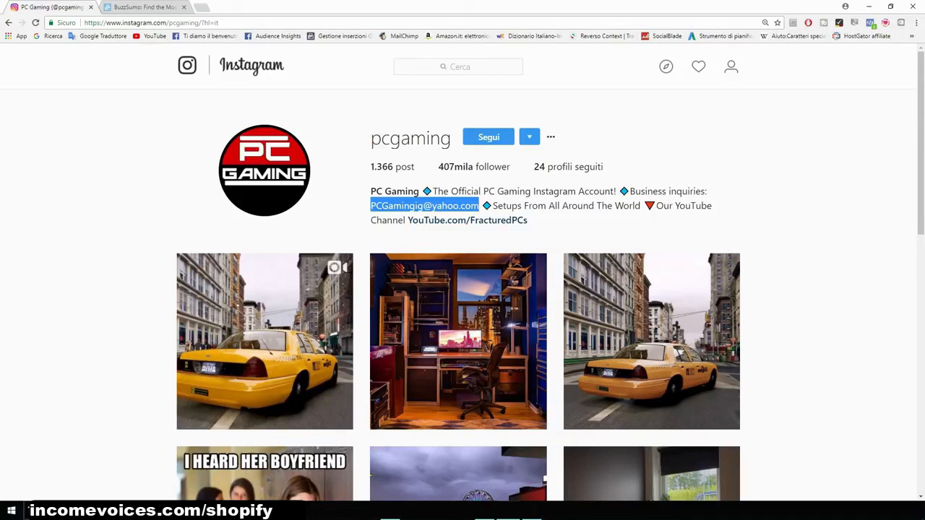
- Search Google for everliker in a new tab and open its Chrome Web Store page
key("ctrl+t")
type("everliker")
key("Return")
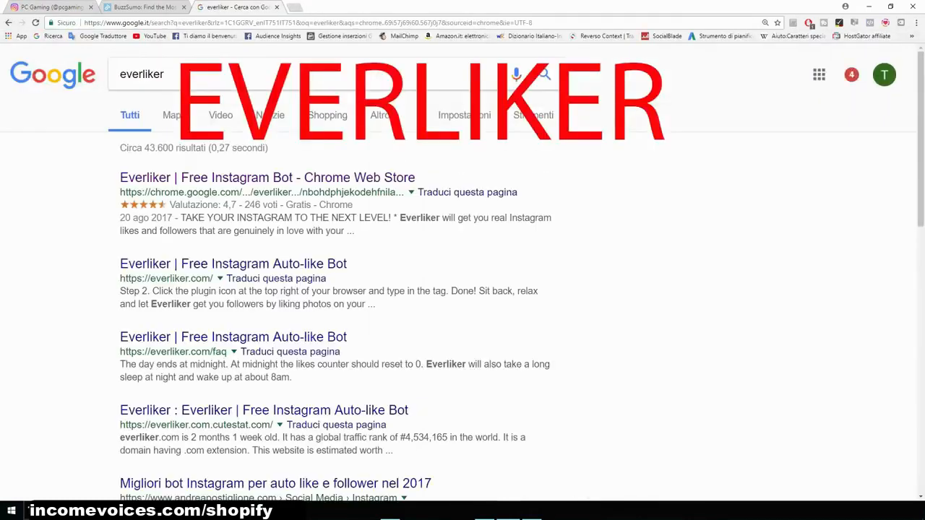
key("ctrl+plus")
key("ctrl+plus")
left_click_drag(220, 84, 158, 84)
left_click(246, 86)
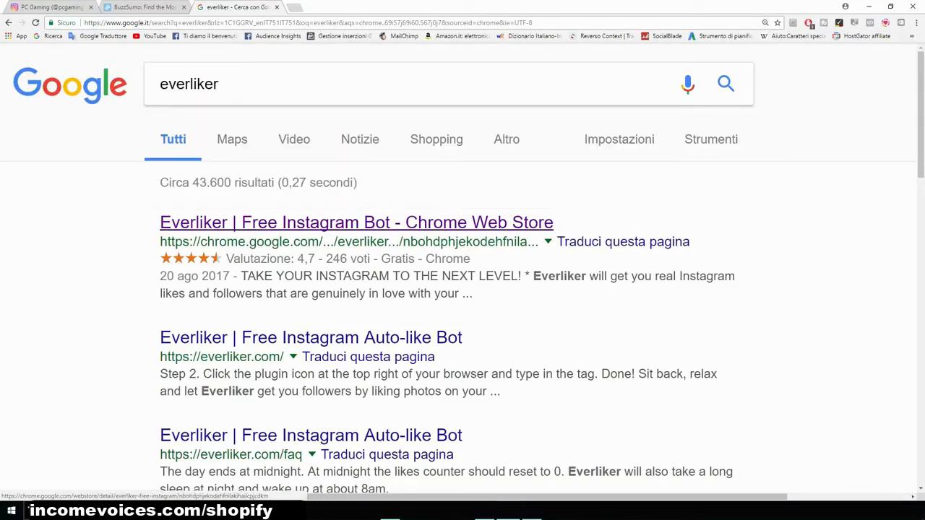
left_click(356, 222)
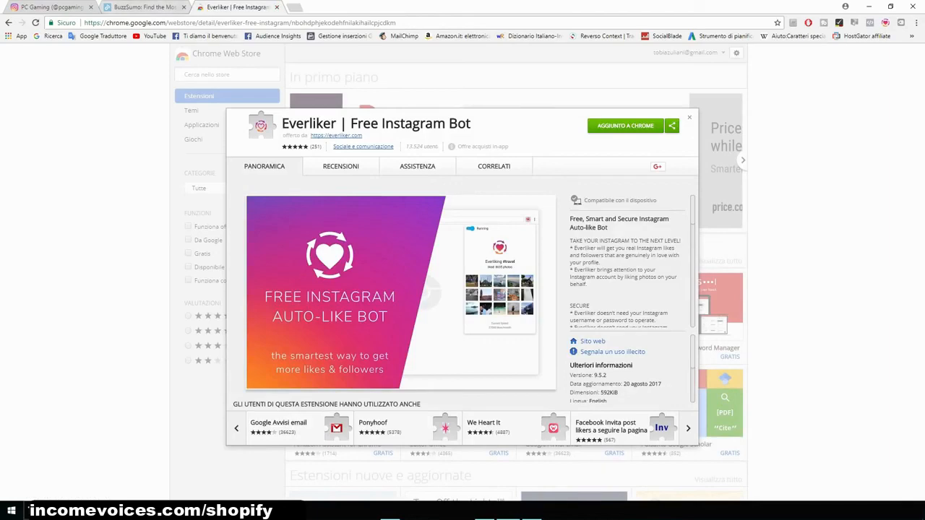
- Back on Instagram, add an Everliker like-by-tags task with the tag gamerlife and save it
left_click(38, 7)
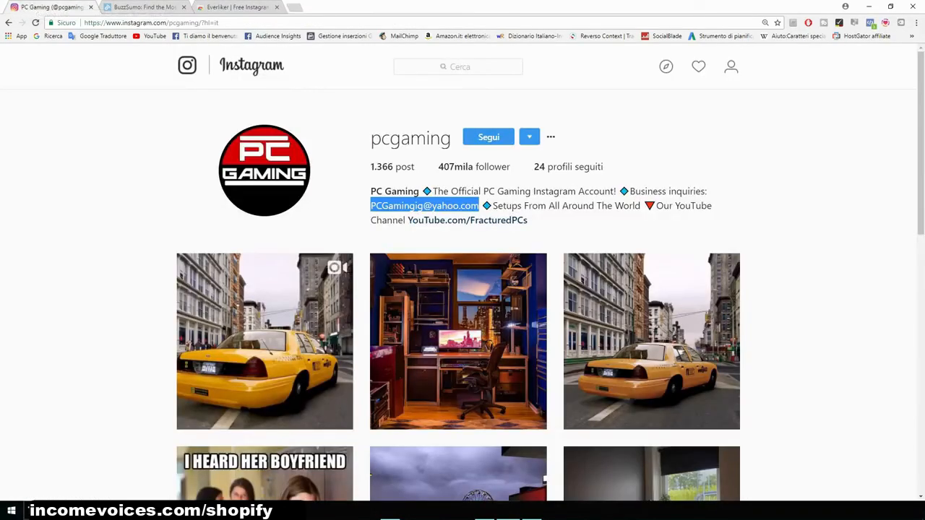
scroll(458, 304, "down", 2)
scroll(458, 303, "up", 2)
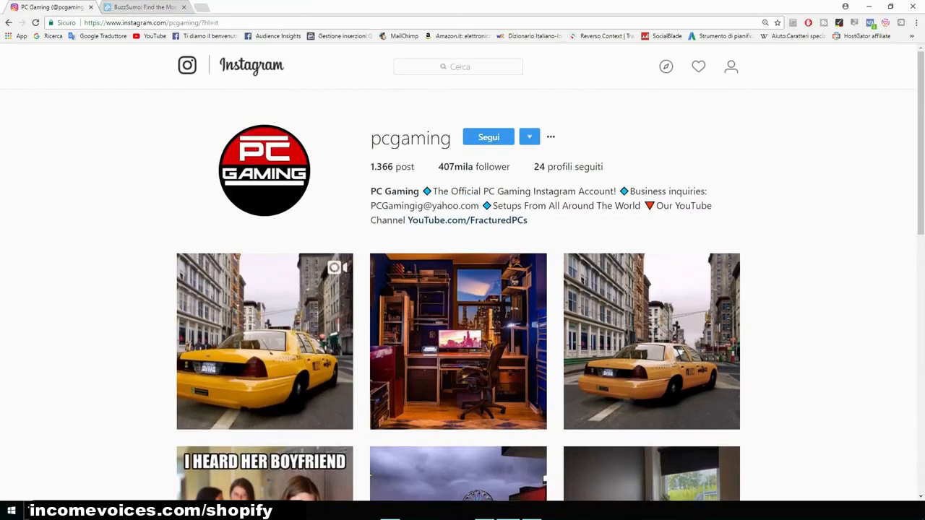
left_click(885, 22)
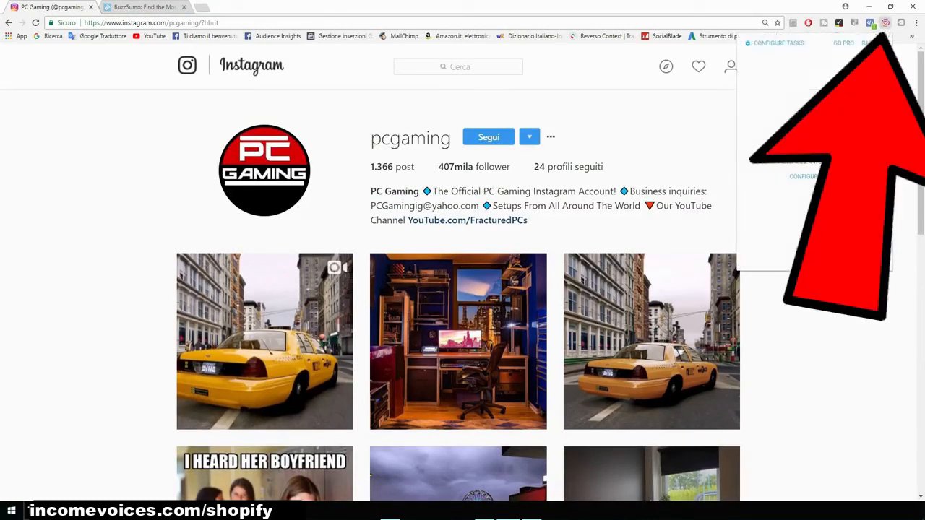
left_click(778, 44)
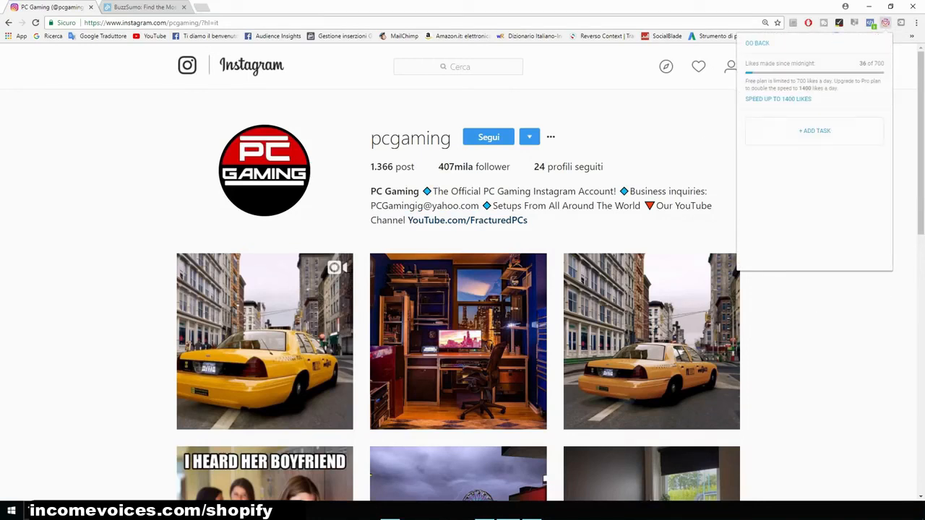
left_click(814, 130)
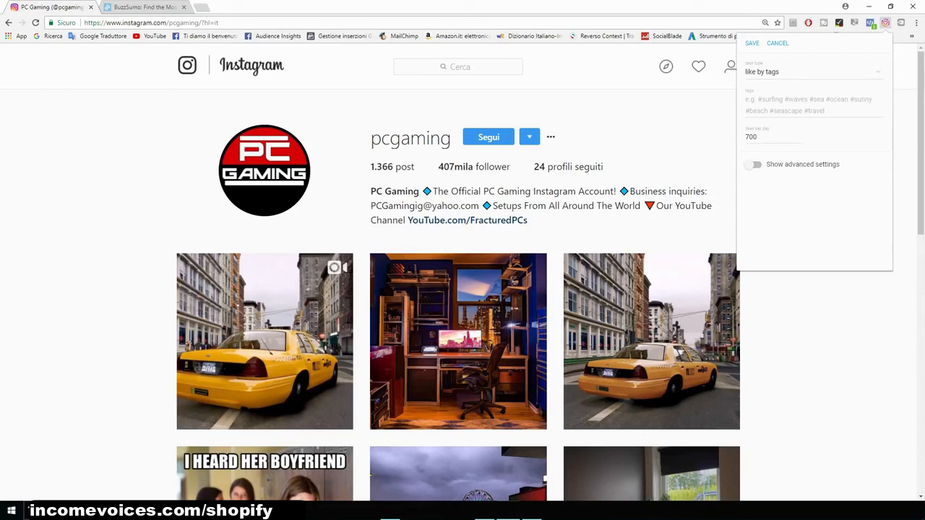
left_click(808, 105)
type("gamer")
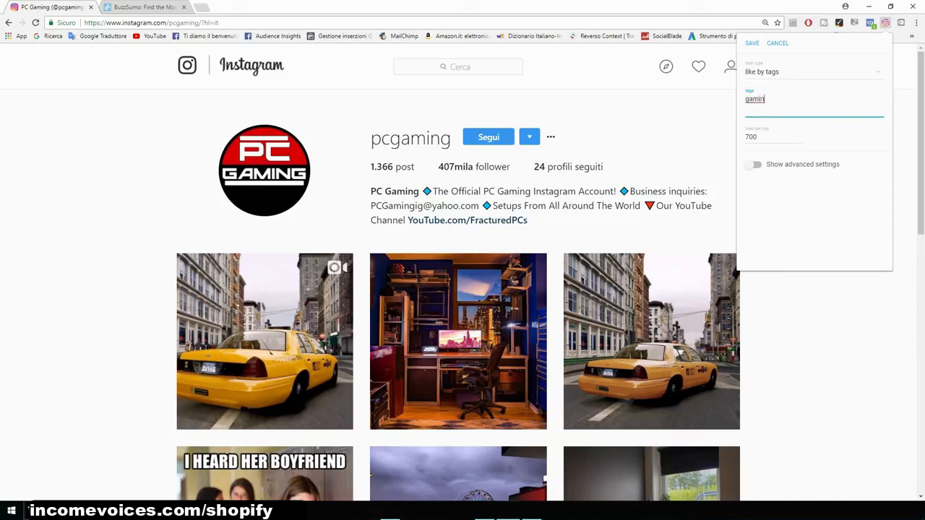
type("life")
key("Return")
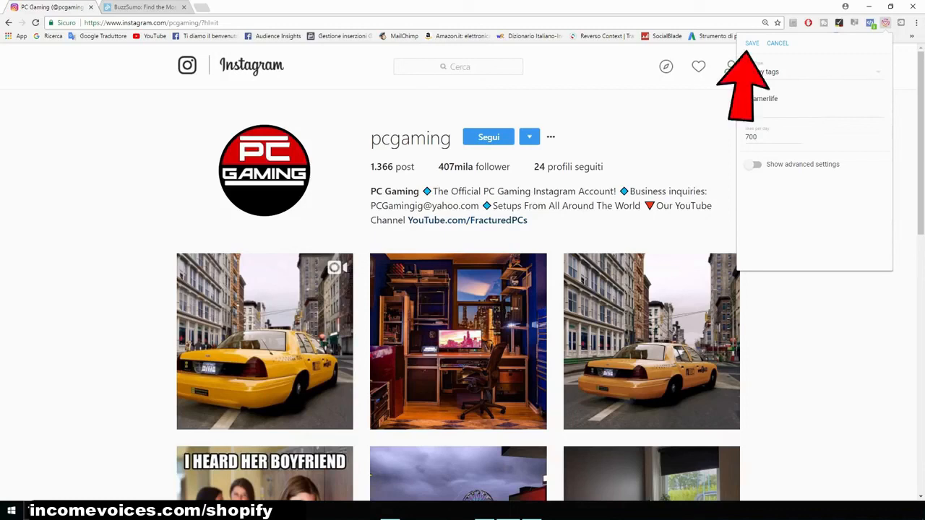
left_click(751, 43)
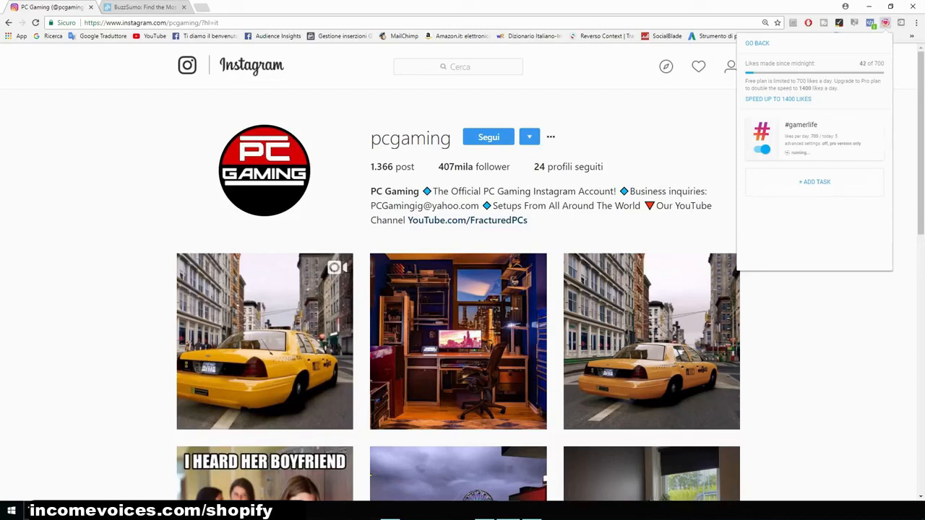
- Add a second Everliker like-by-tags task with the tag pcgamer, save it and close the extension
left_click(814, 182)
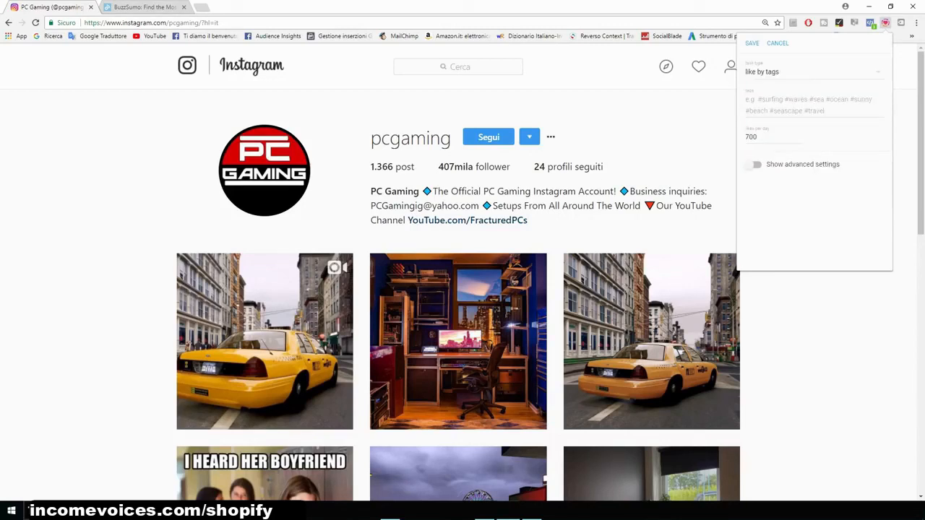
left_click(809, 105)
type("pcgamer")
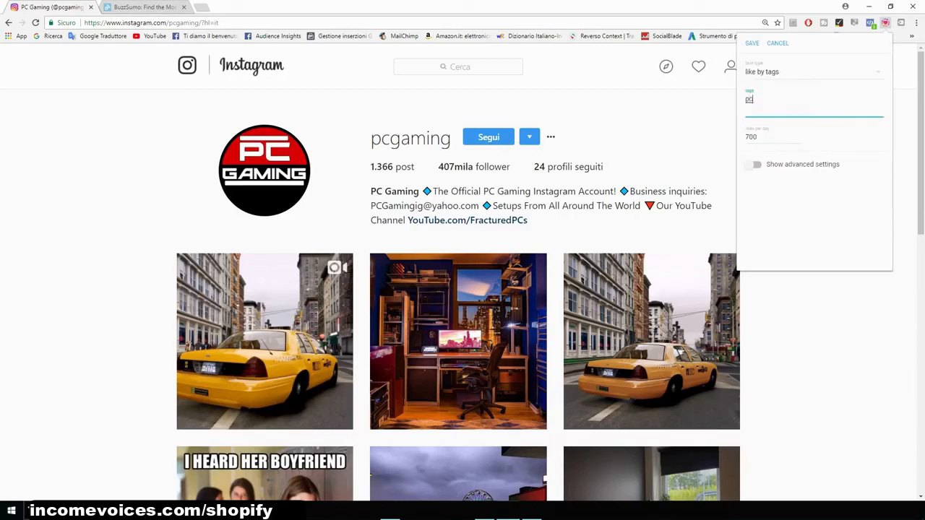
left_click(752, 43)
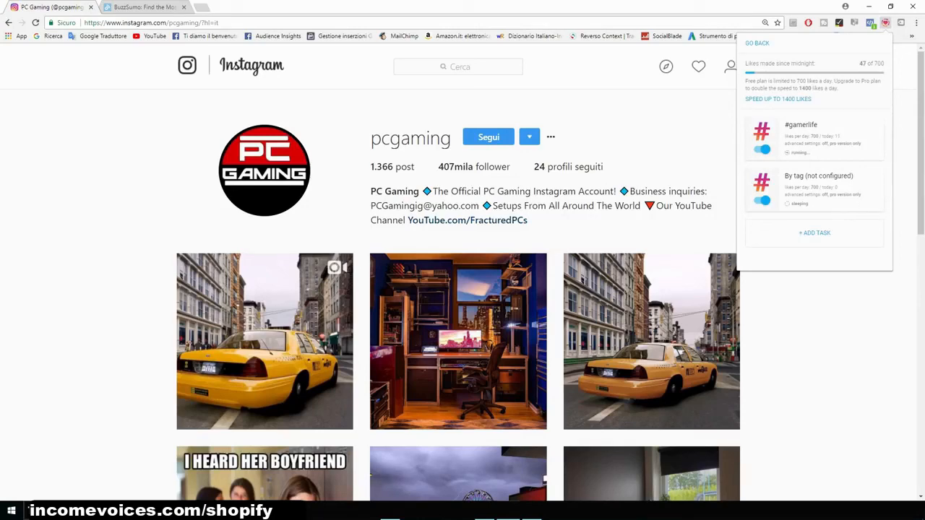
left_click(885, 23)
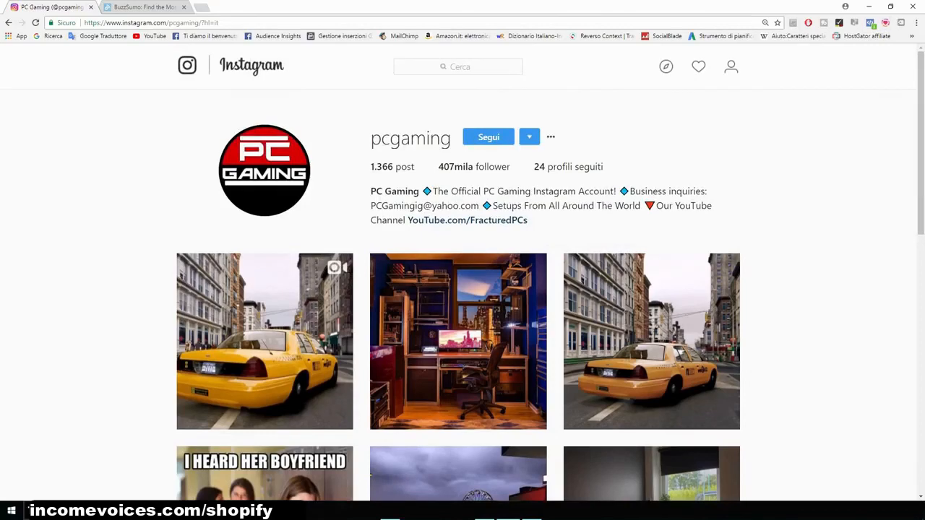
- Open the store's Instagram profile and its edit page to review the website field
left_click(731, 66)
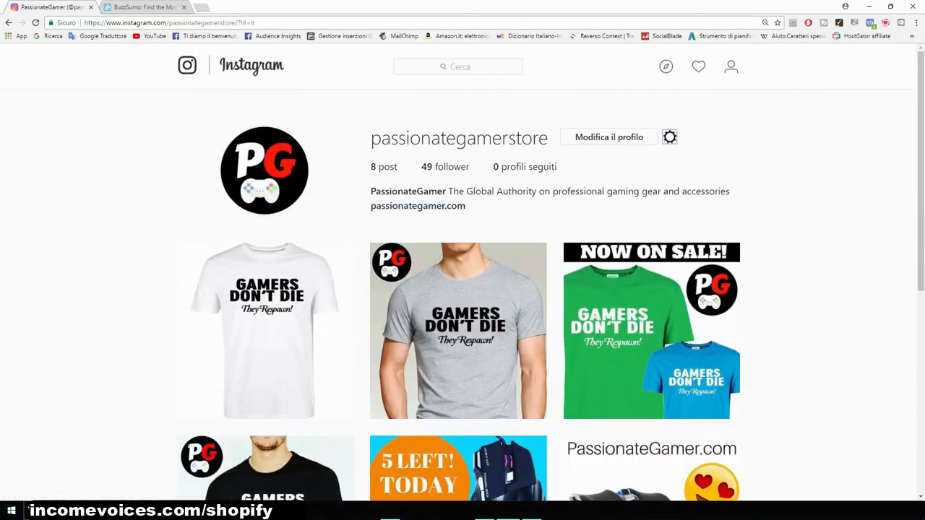
key("ctrl+plus")
key("ctrl+plus")
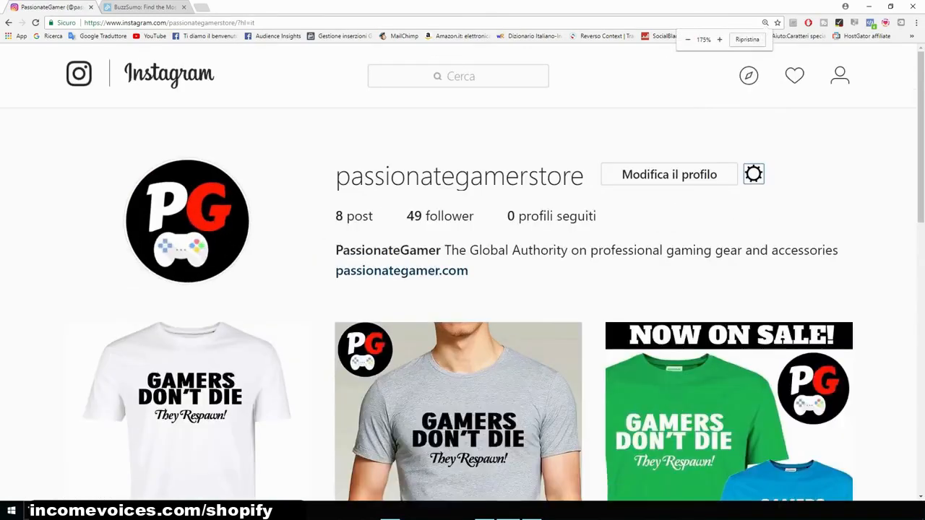
key("ctrl+plus")
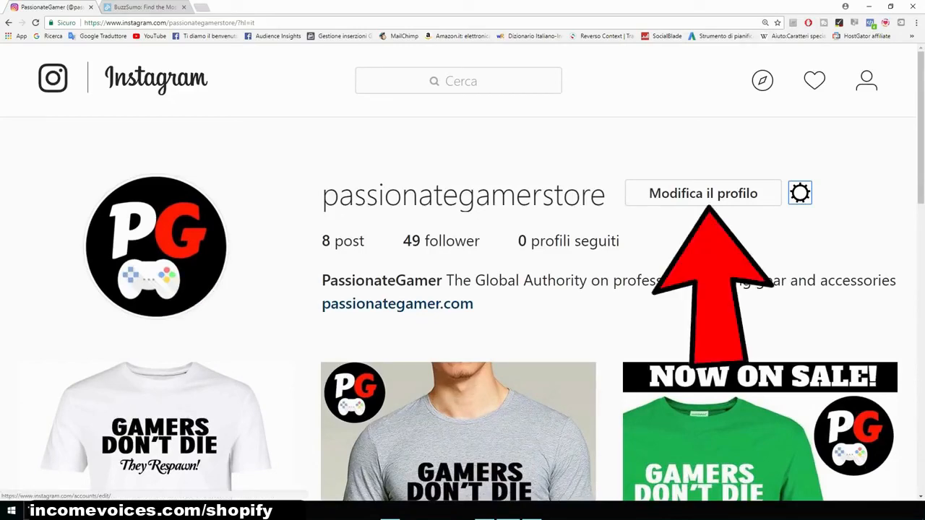
left_click(703, 193)
scroll(703, 192, "down", 1)
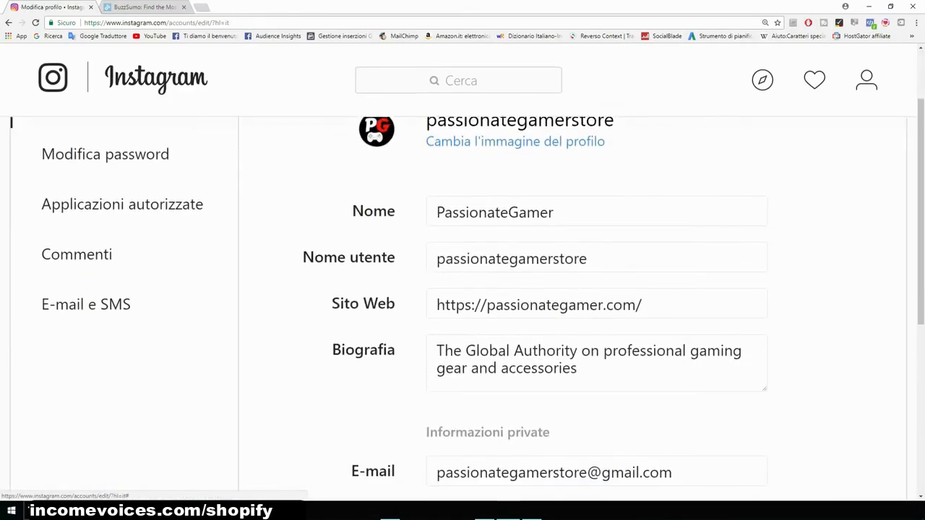
left_click_drag(331, 303, 396, 303)
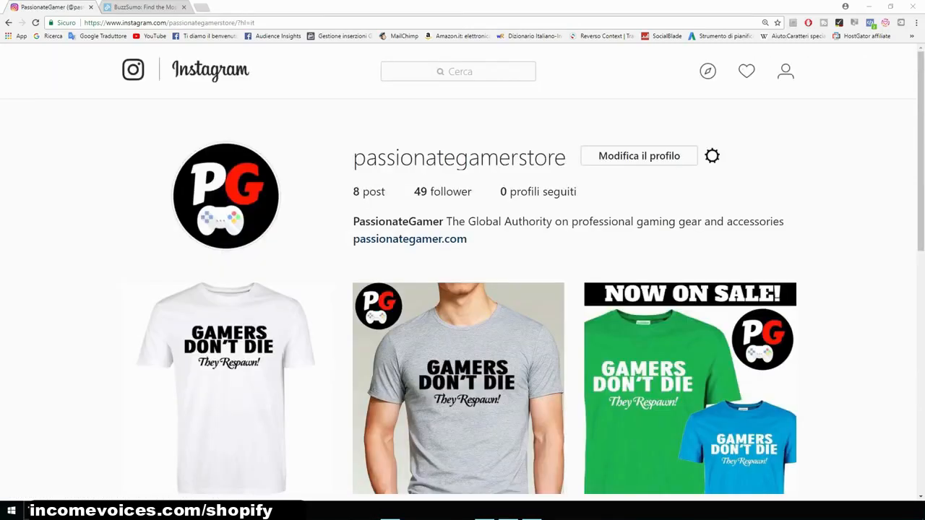